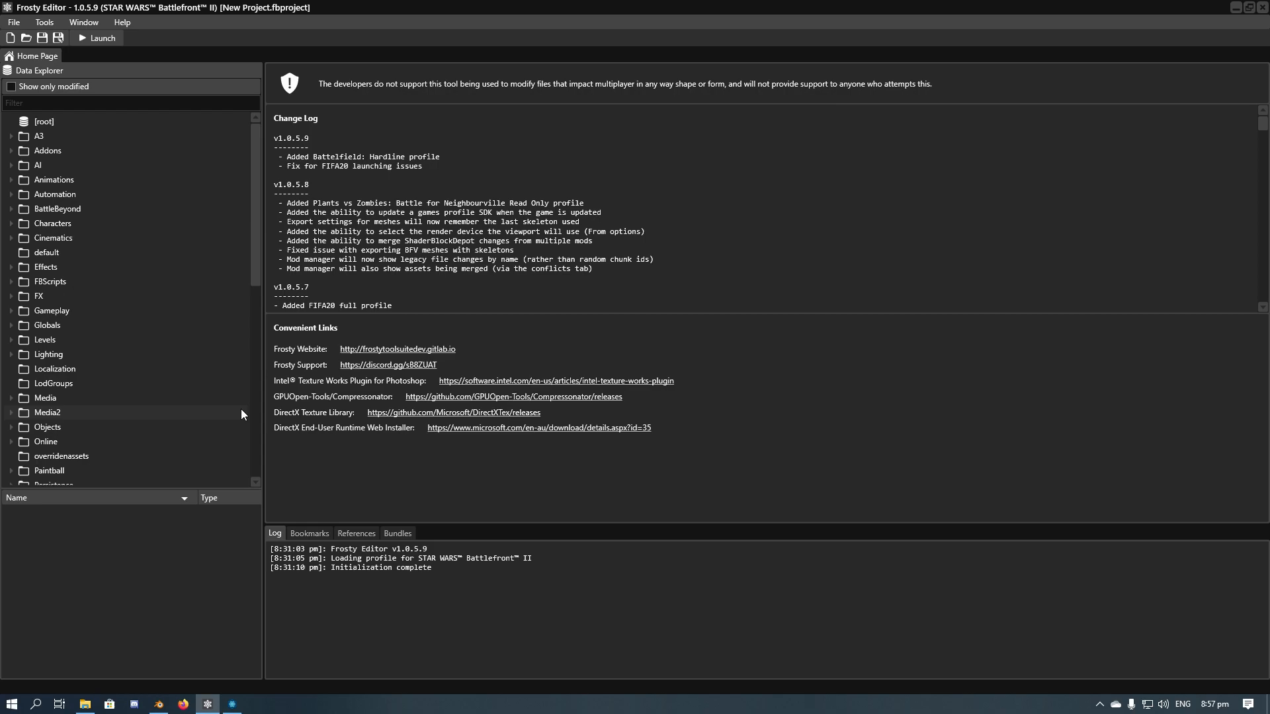
Open the Res/Chunk Explorer and filter its resource tree by "lando".
left_click(42, 22)
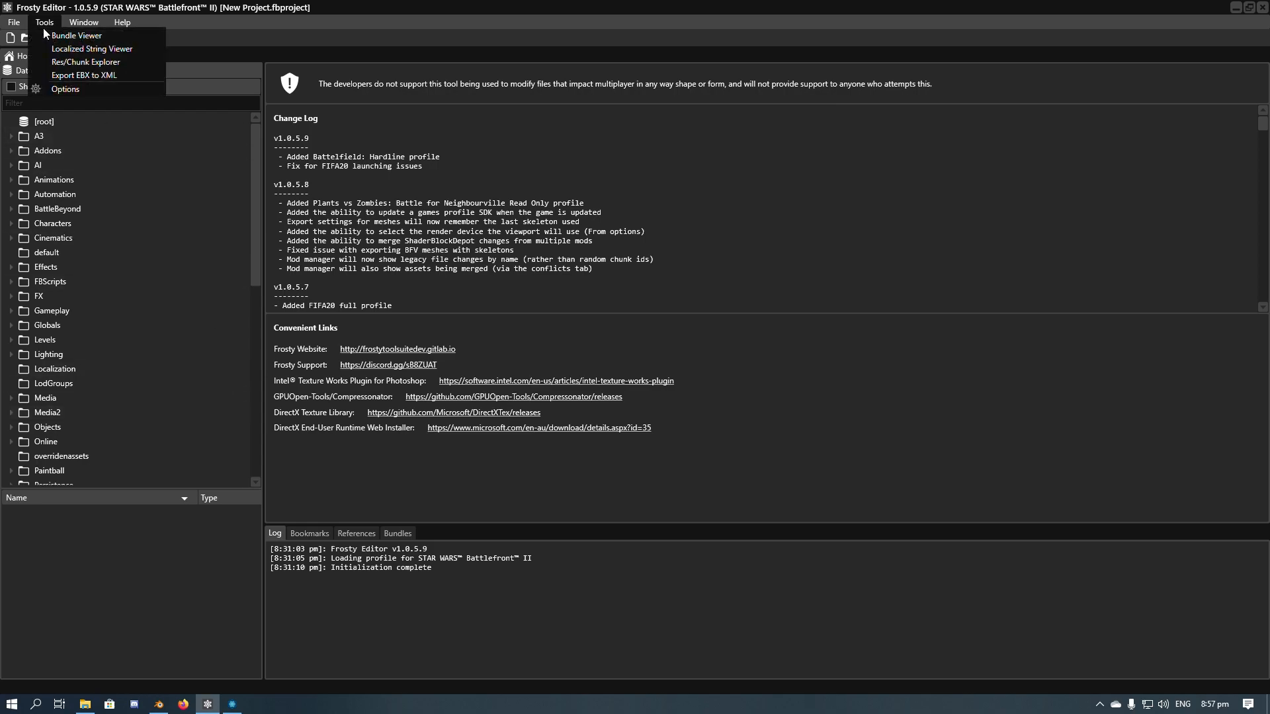
left_click(64, 62)
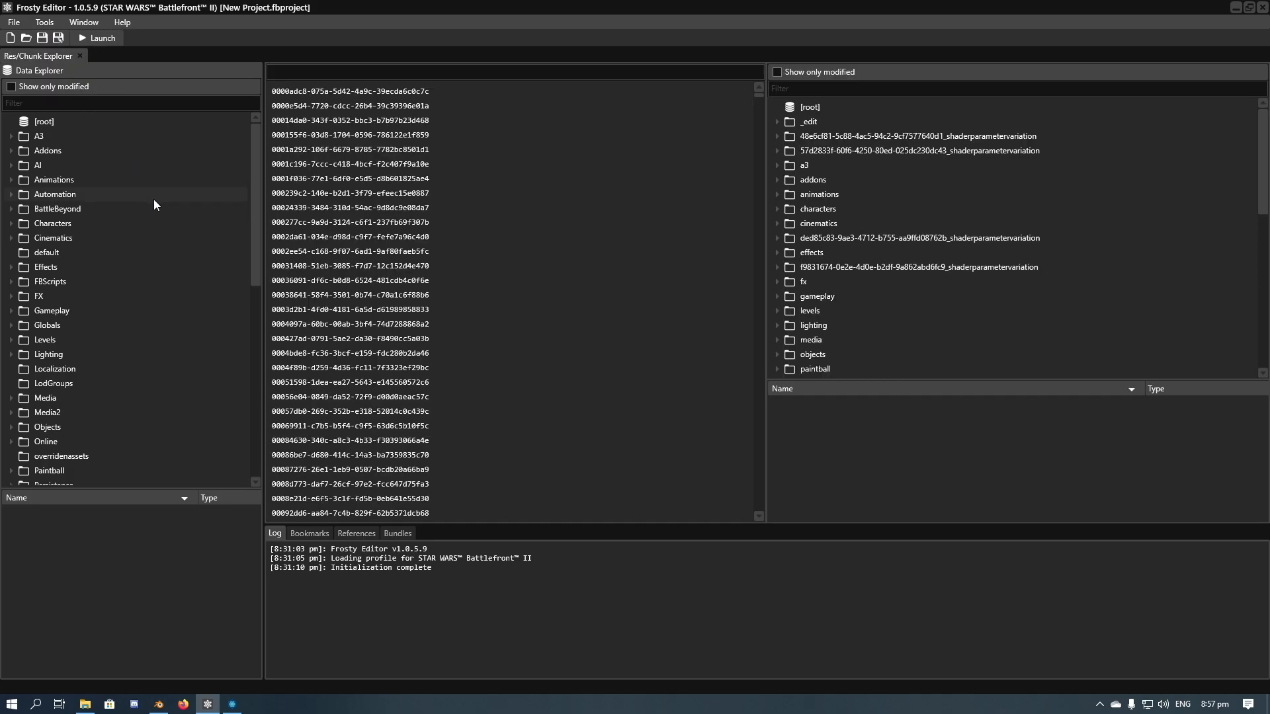
left_click(803, 88)
type("lando")
key("Return")
Expand characters/hero/lando in the resource tree and list the resources of the lando_rotj_01 folder.
left_click(778, 122)
left_click(790, 151)
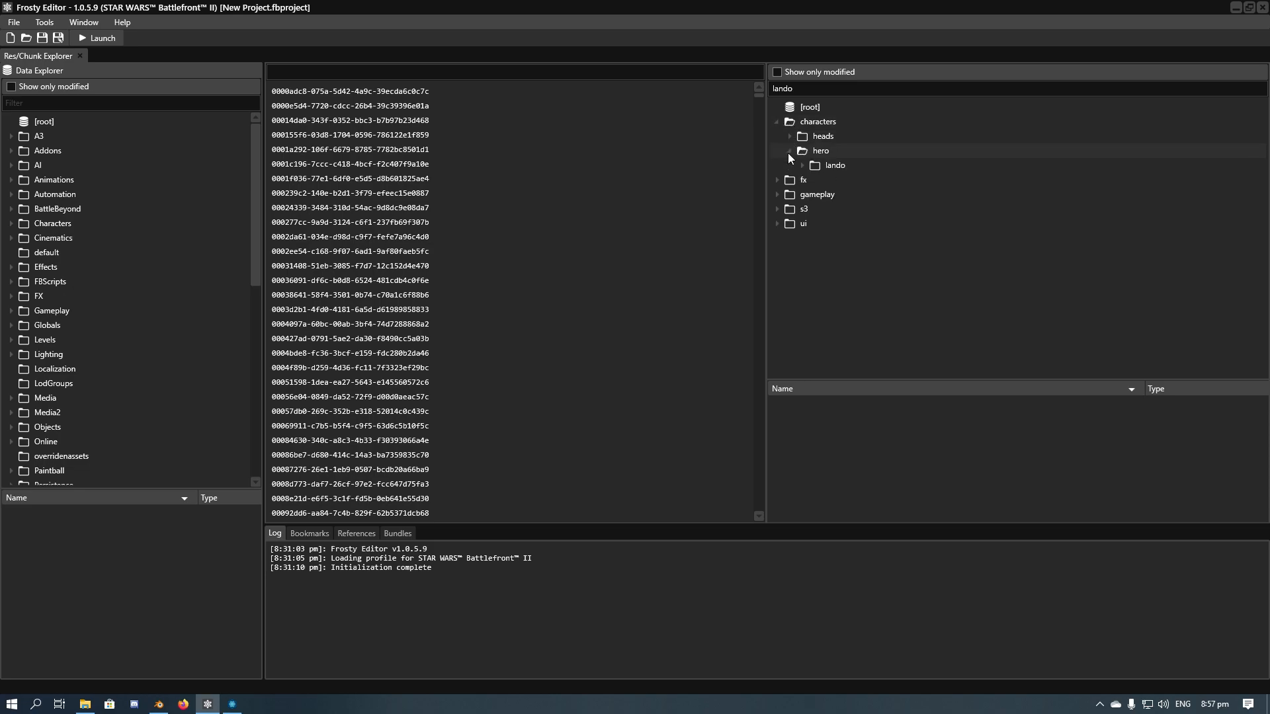
left_click(801, 166)
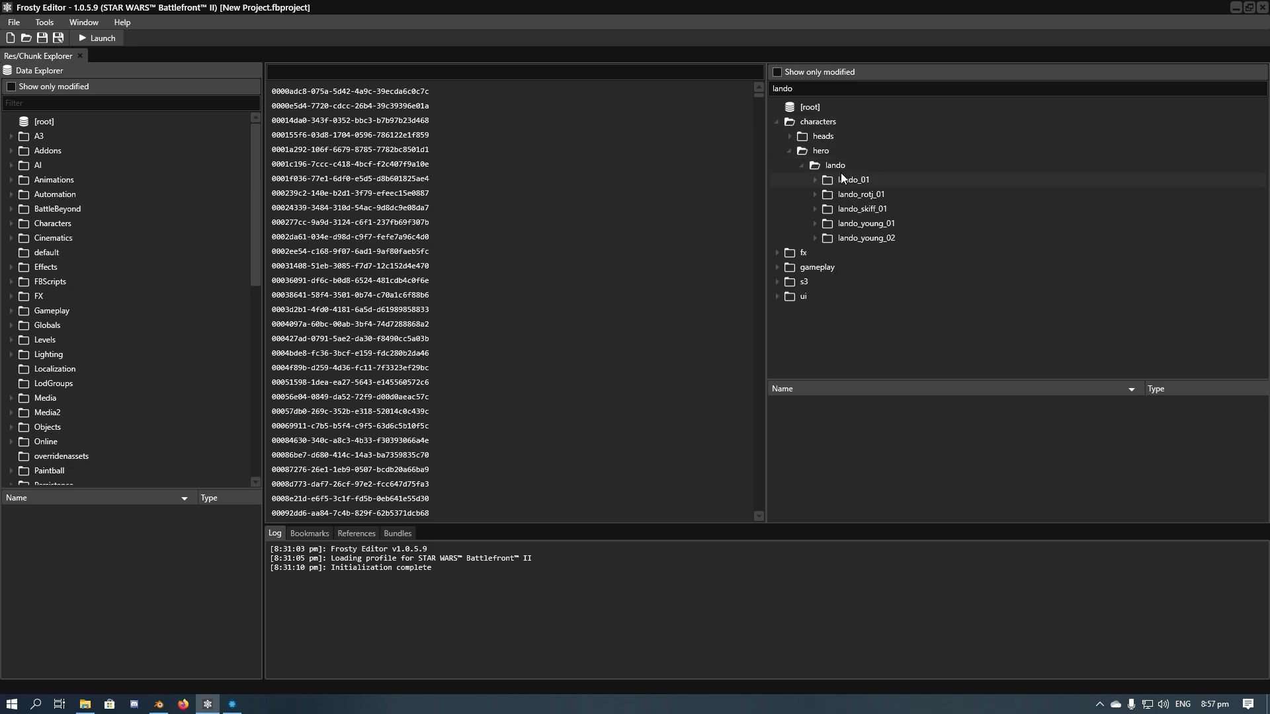
left_click(817, 195)
left_click(843, 196)
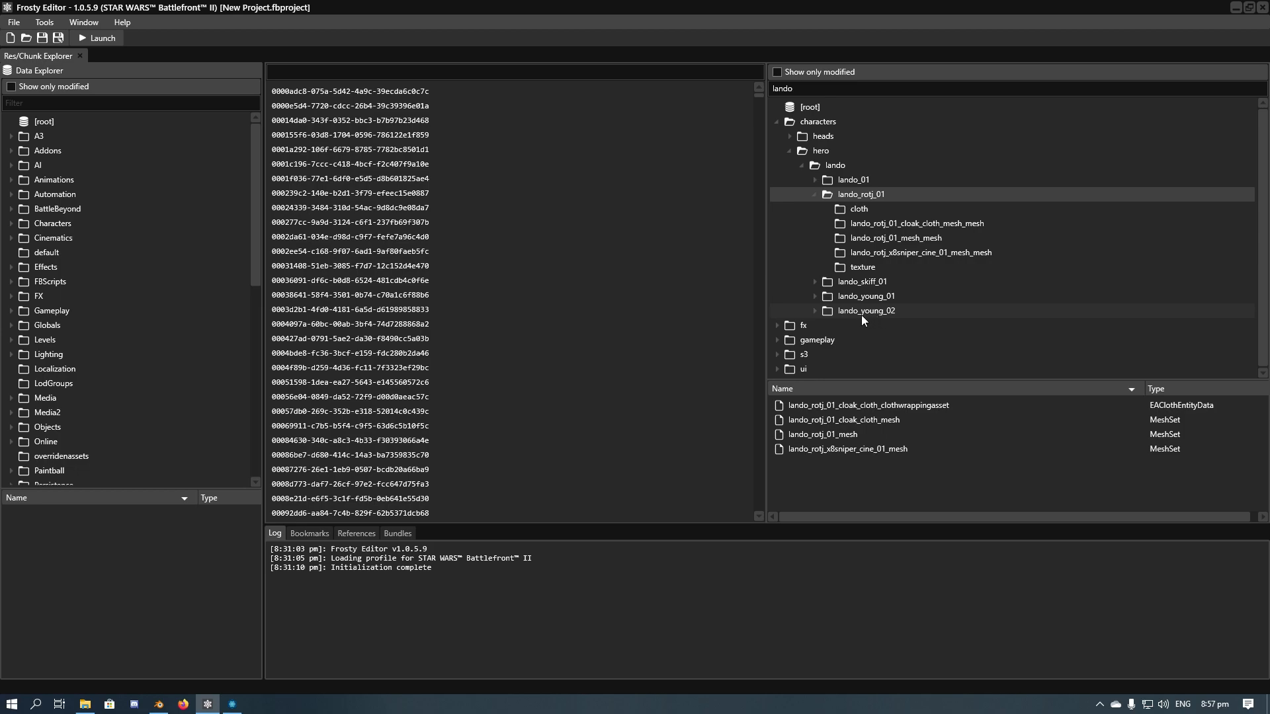
left_click(869, 184)
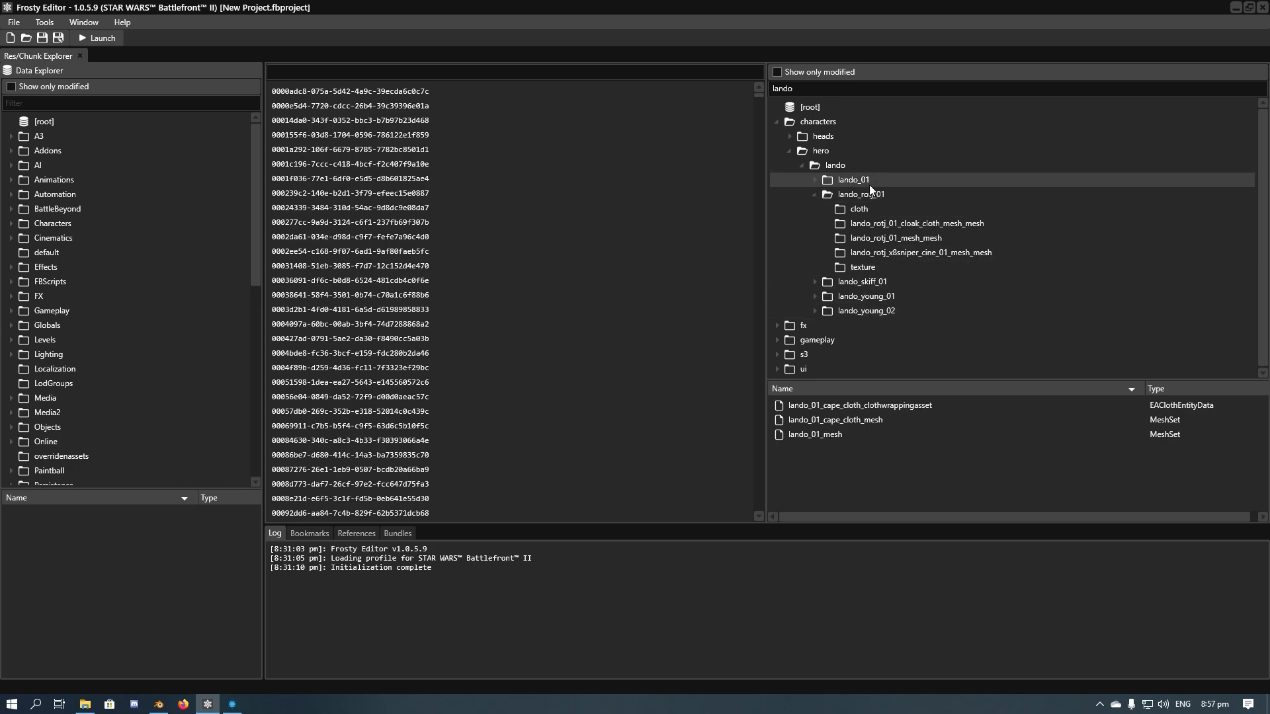
left_click(871, 194)
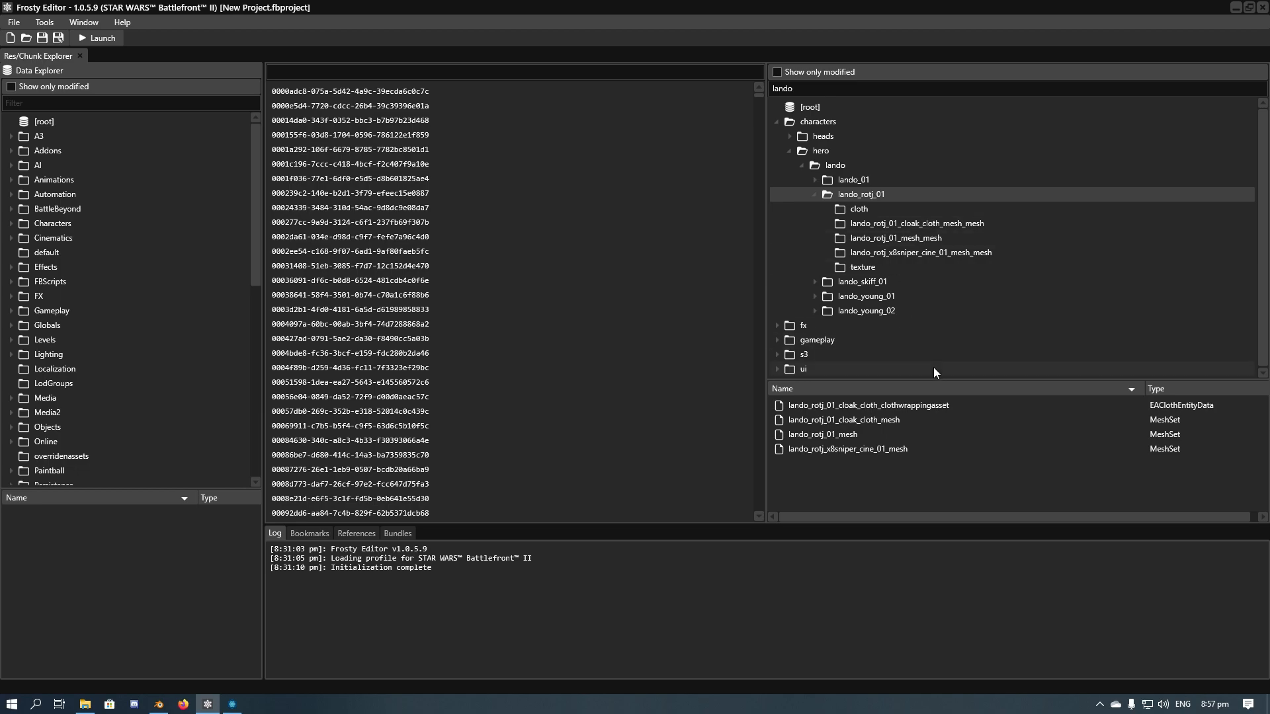
Export the lando_rotj_01_mesh MeshSet as lando_rotj_01_mesh.res into the Sample\Lando ROTJ folder, replacing the existing file.
left_click(862, 438)
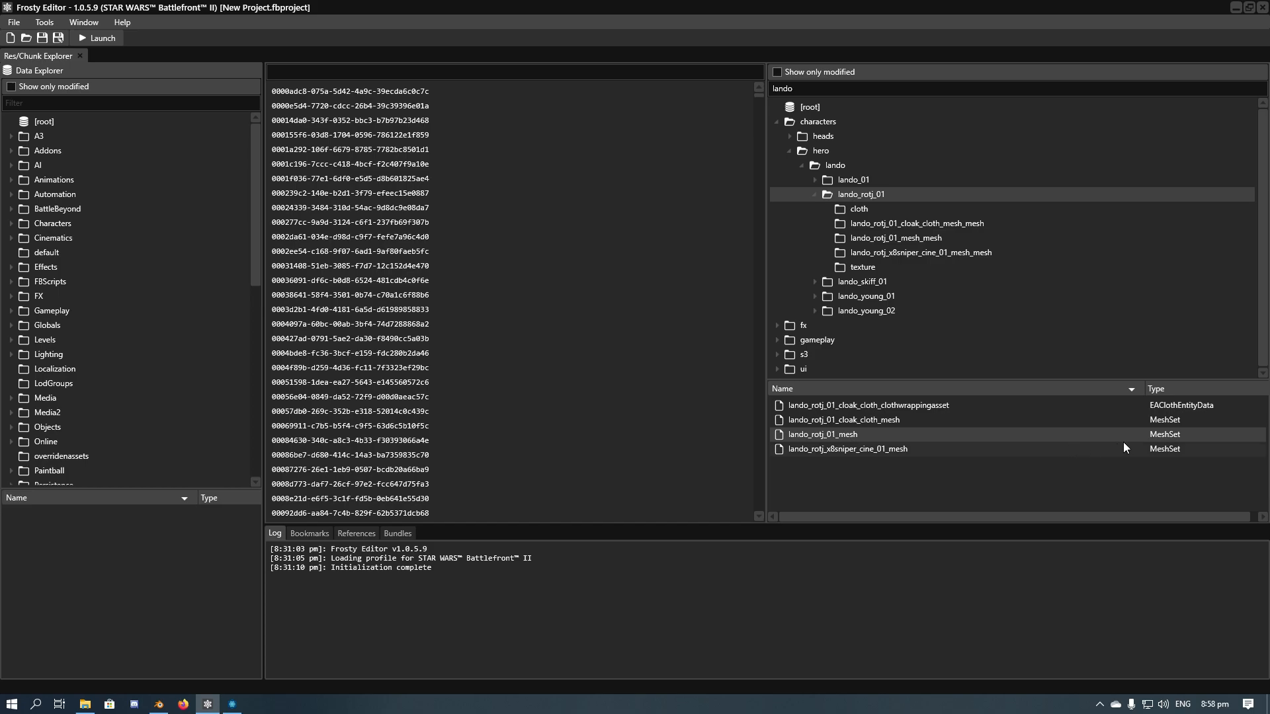
right_click(847, 439)
left_click(873, 446)
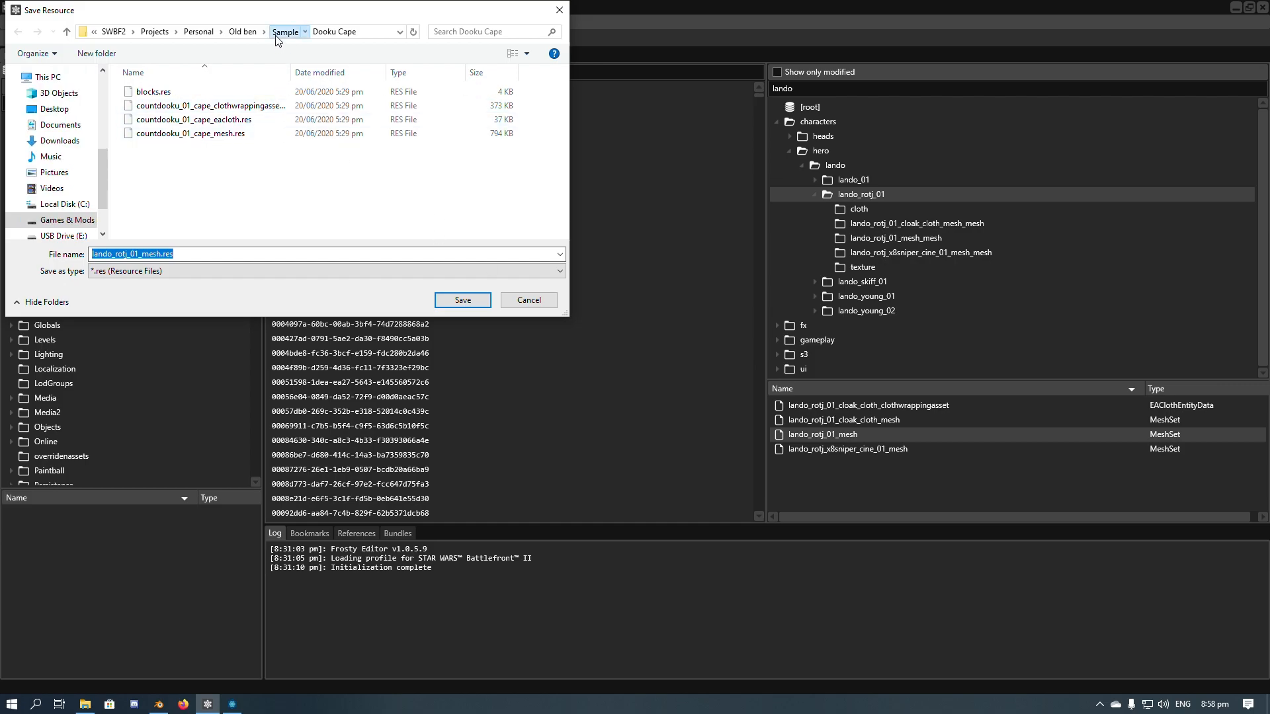
left_click(285, 32)
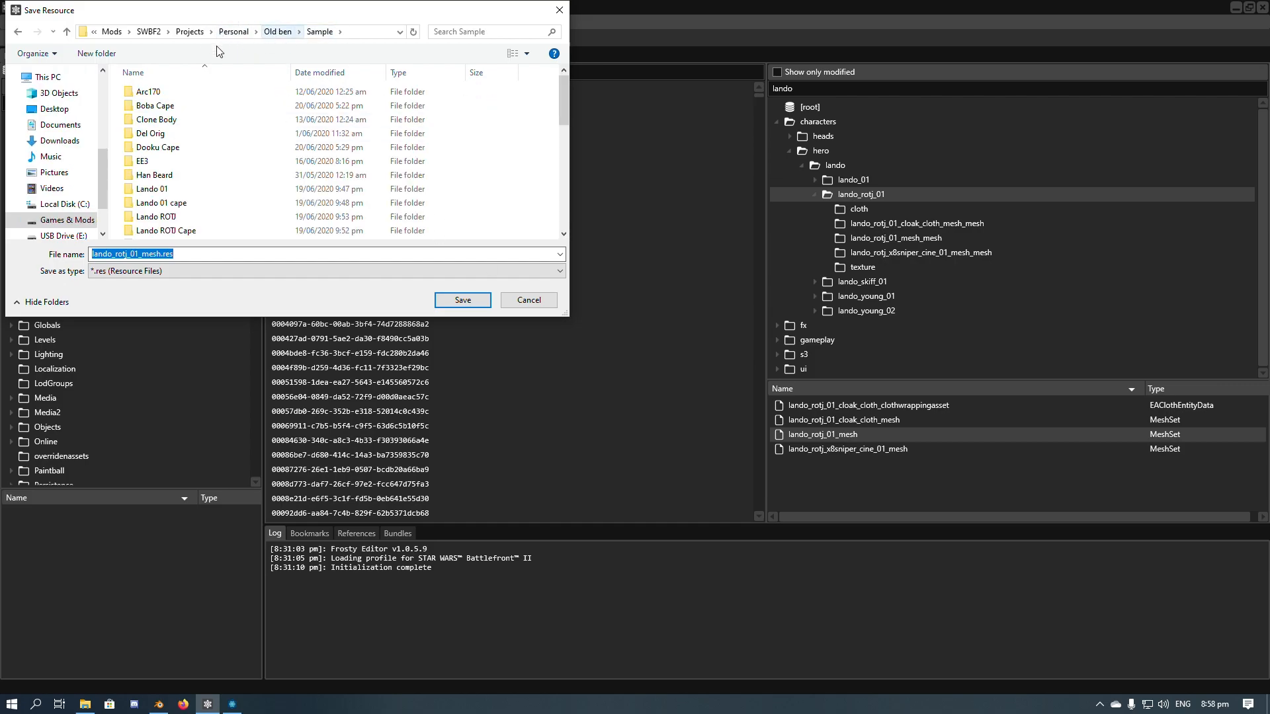
left_click_drag(369, 13, 389, 45)
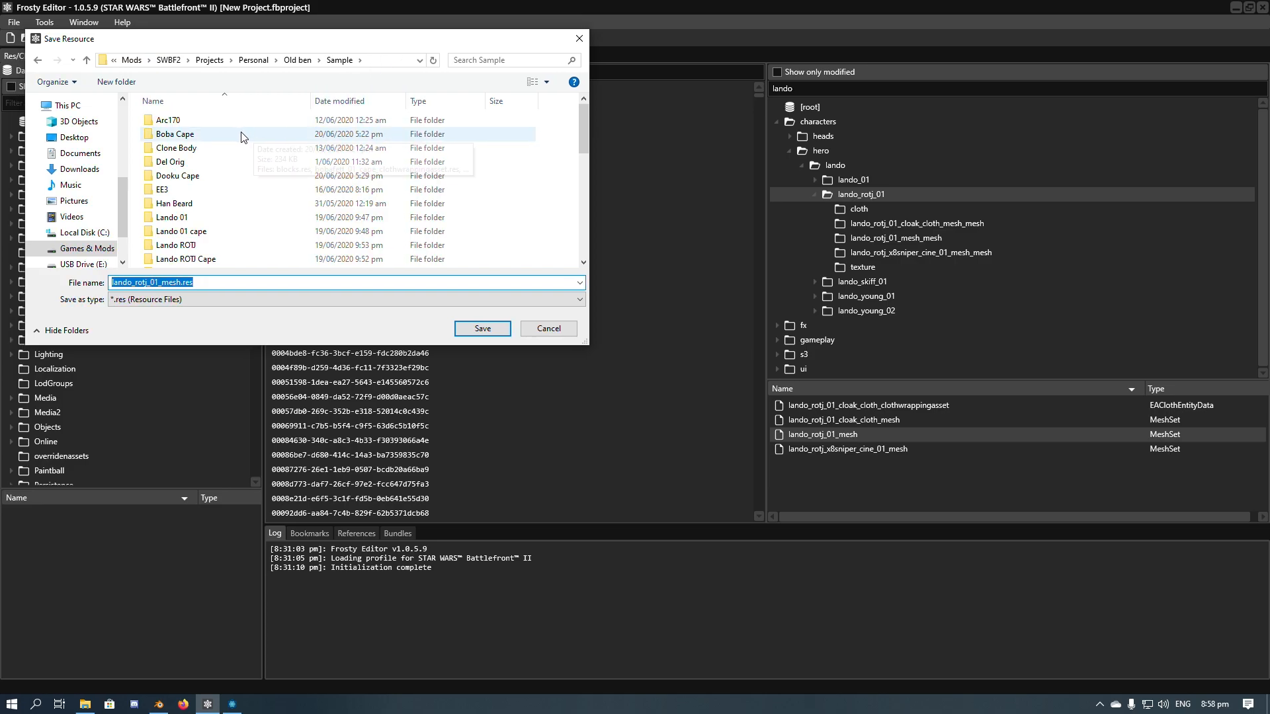
scroll(240, 129, "down", 3)
scroll(225, 173, "up", 2)
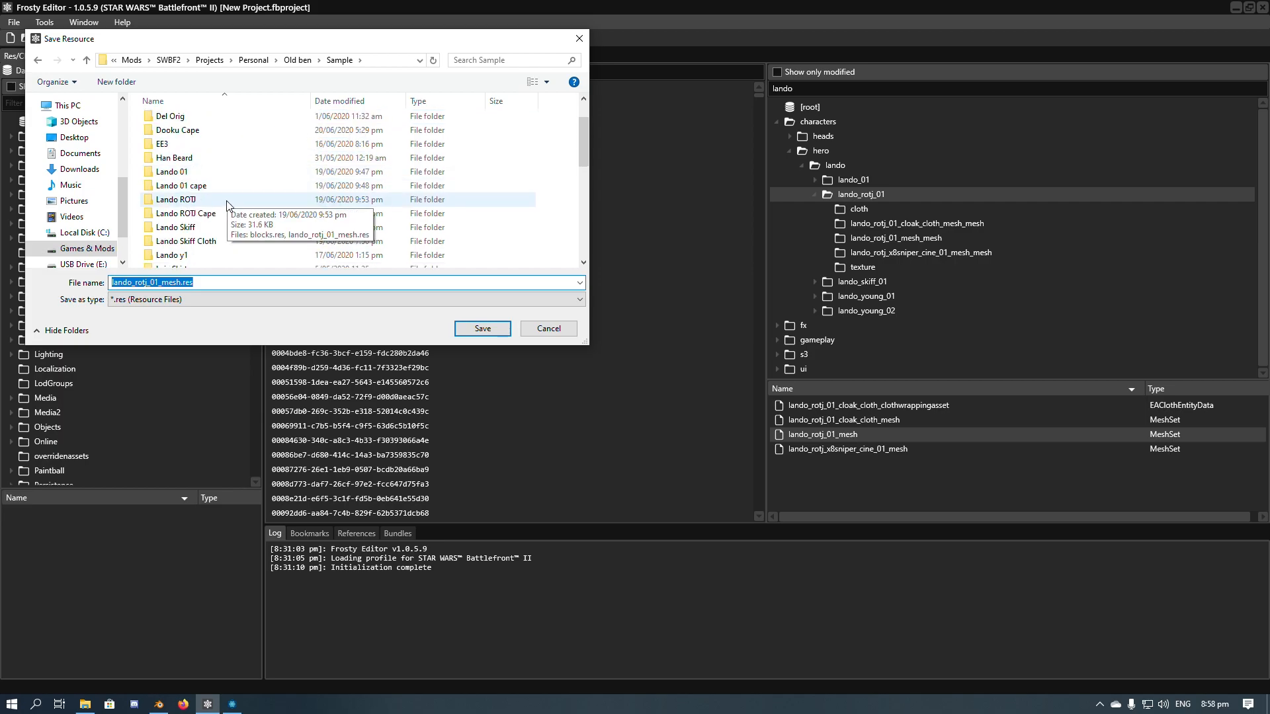
double_click(226, 201)
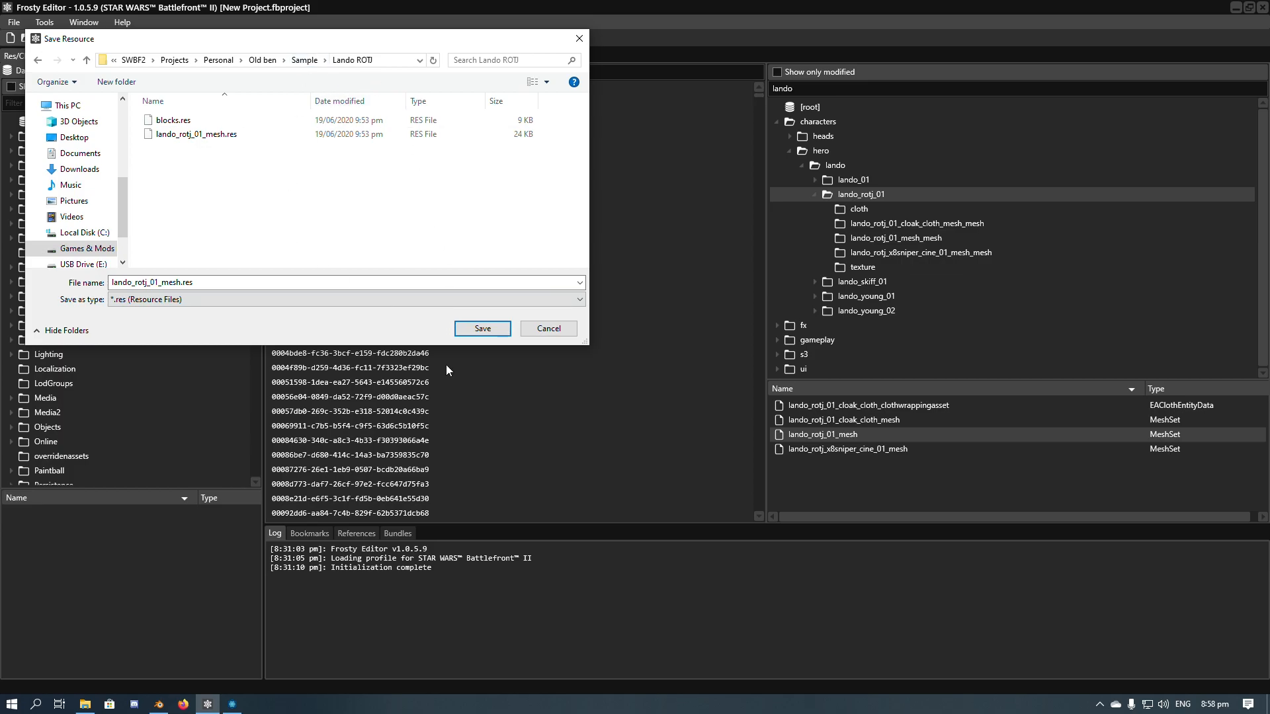
left_click(483, 331)
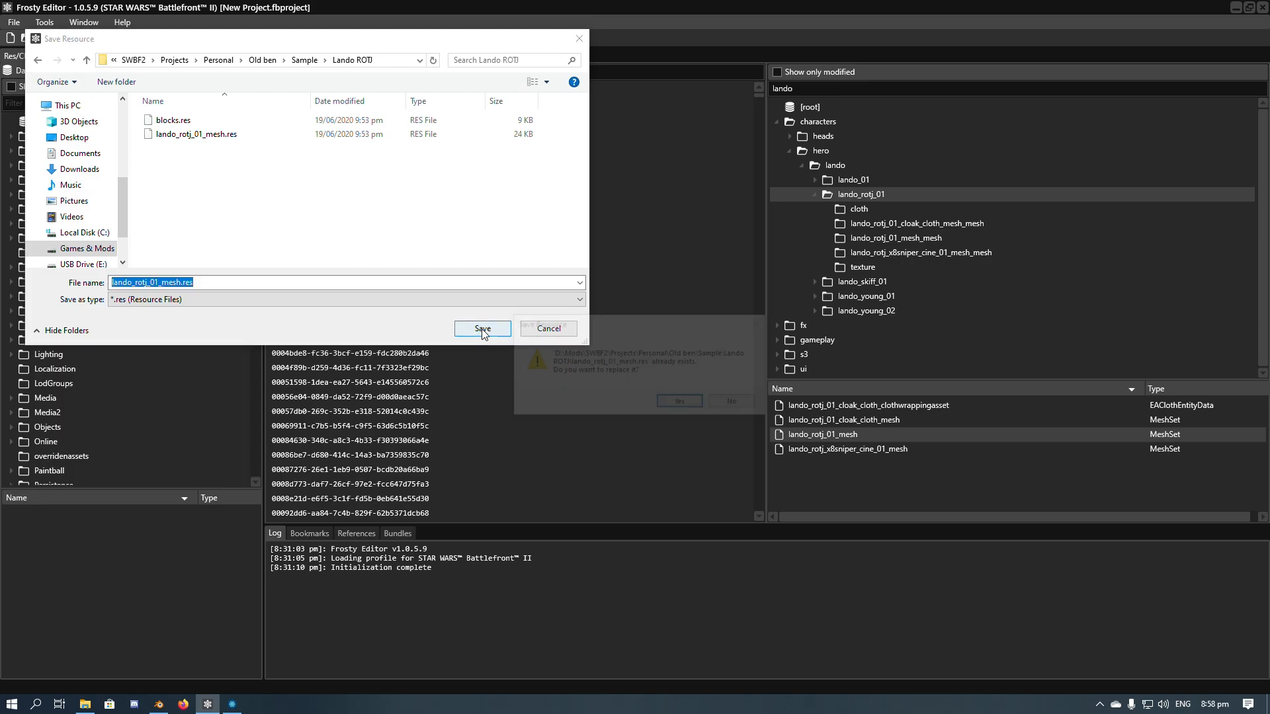
left_click(681, 403)
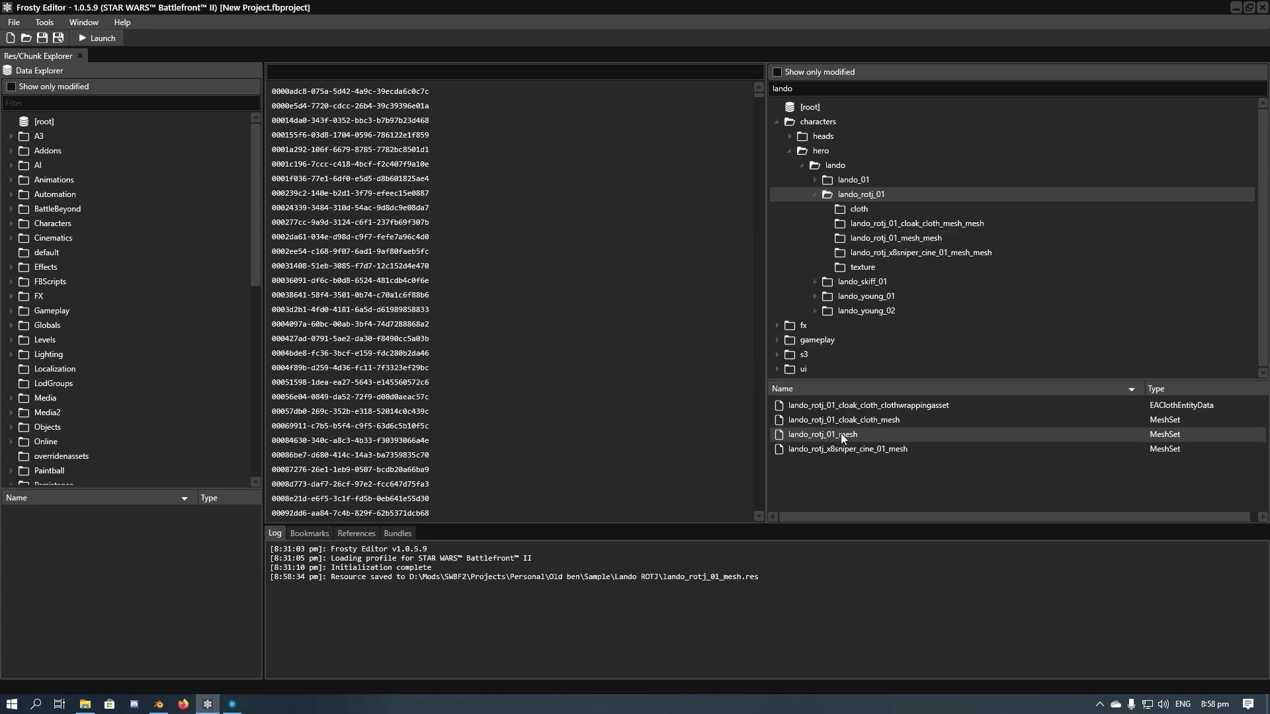
Export the blocks resource of lando_rotj_01_mesh_mesh into the Lando ROTJ folder as lando_rotj_01_mesh.res, overwriting the existing file.
left_click(928, 239)
left_click(833, 403)
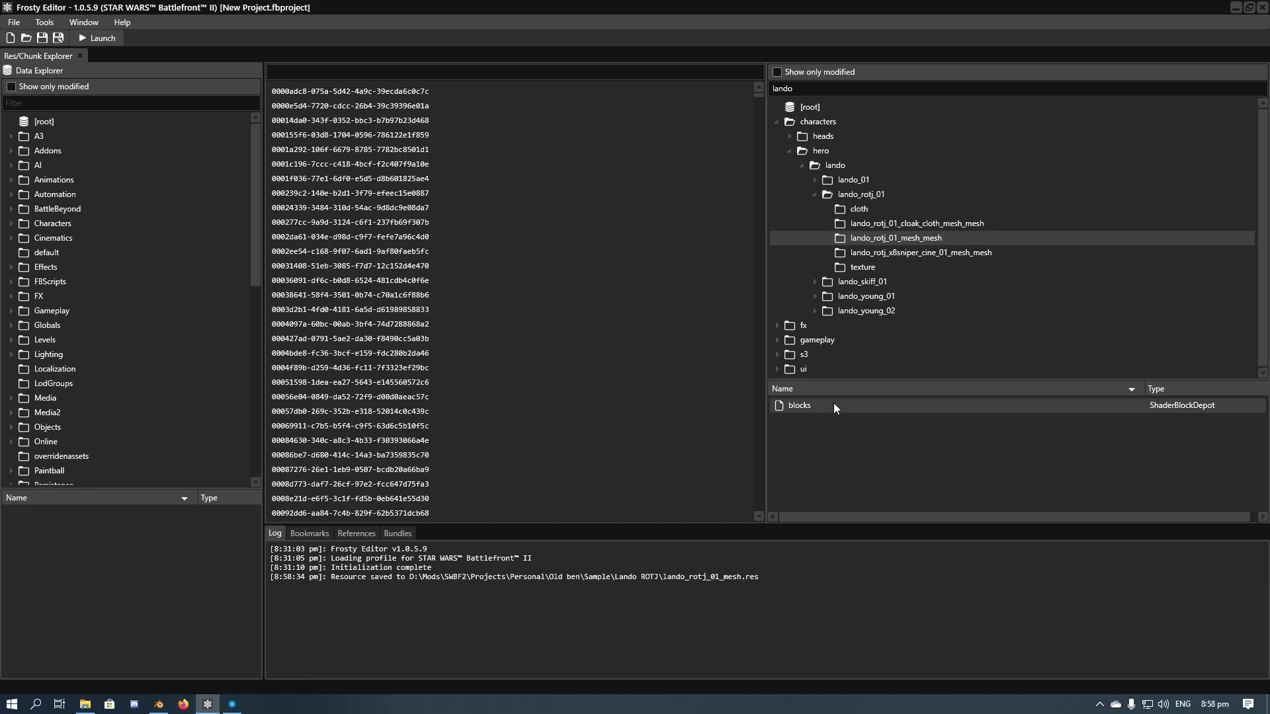
right_click(833, 403)
left_click(860, 424)
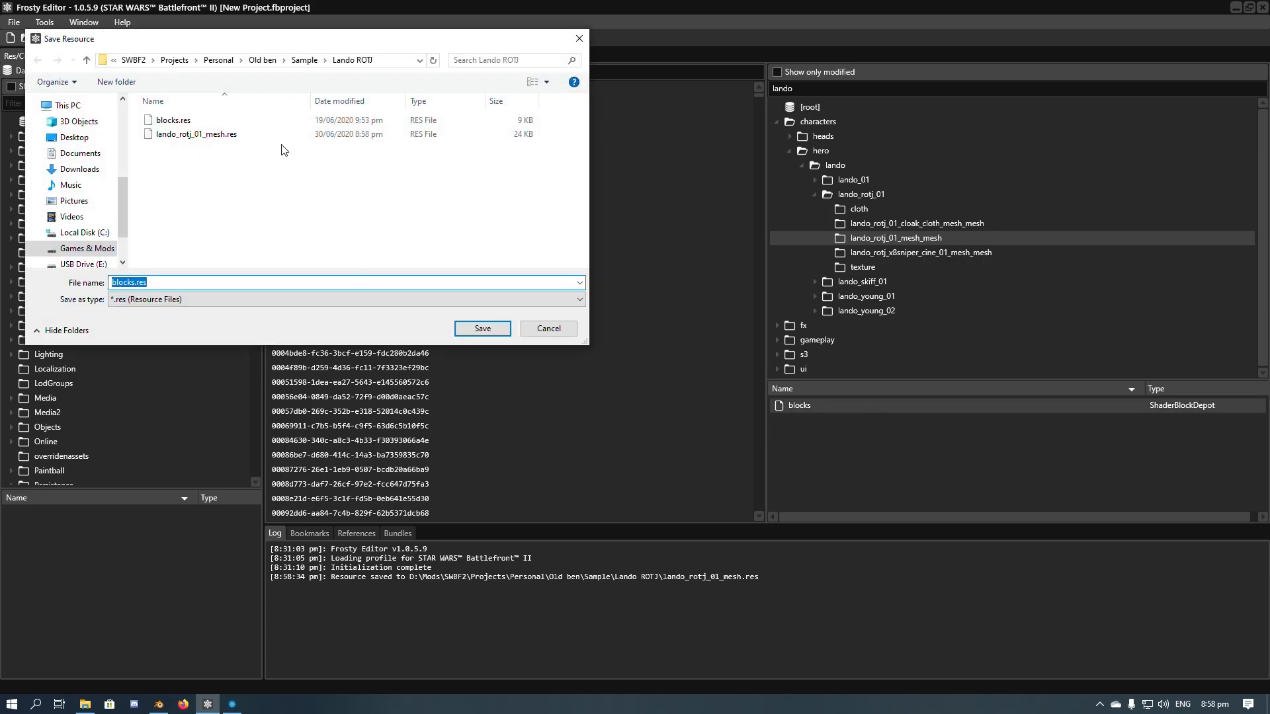
left_click(218, 134)
key("Return")
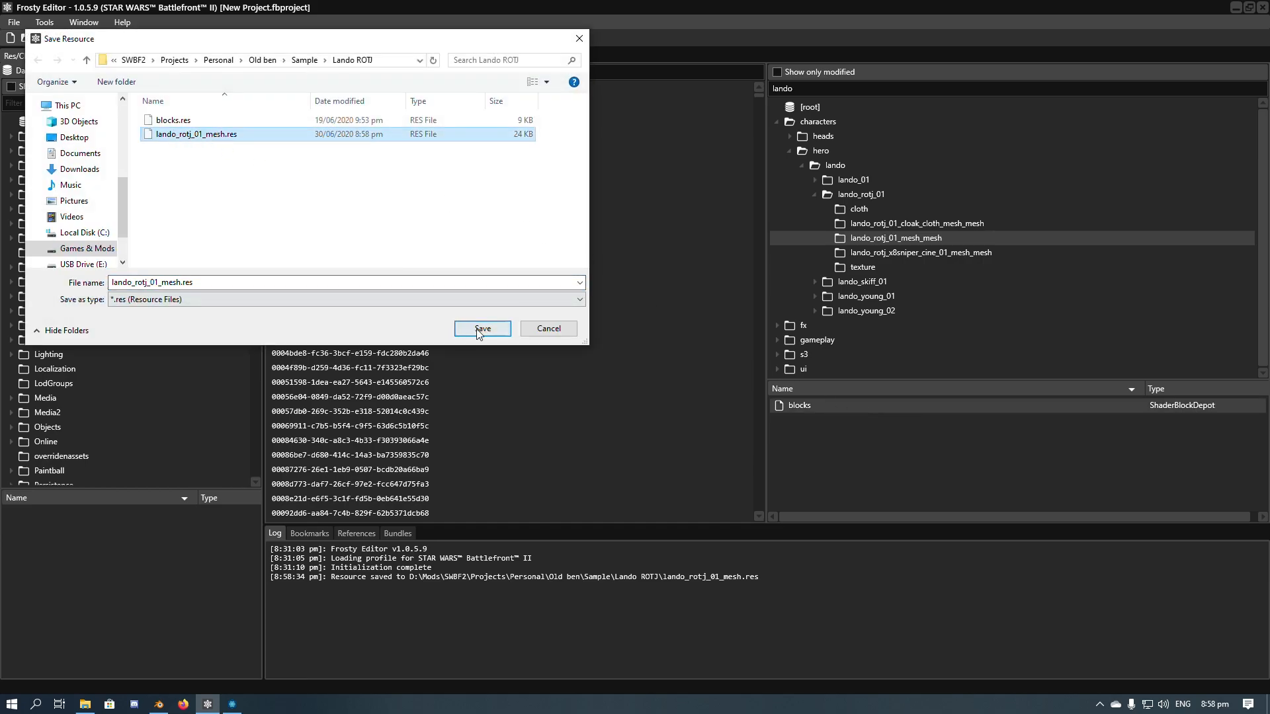
left_click(694, 405)
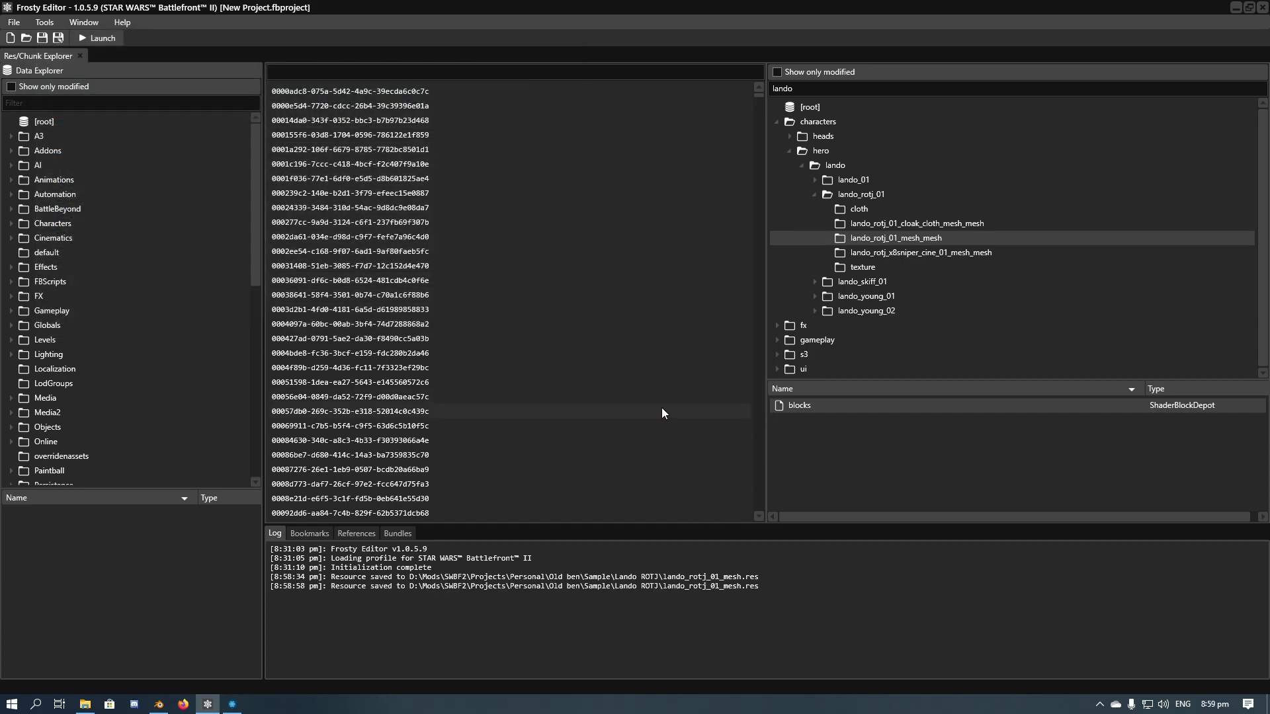
Switch to Blender, temporarily show the character's Reference armature to inspect it, and hide it again.
left_click(1235, 8)
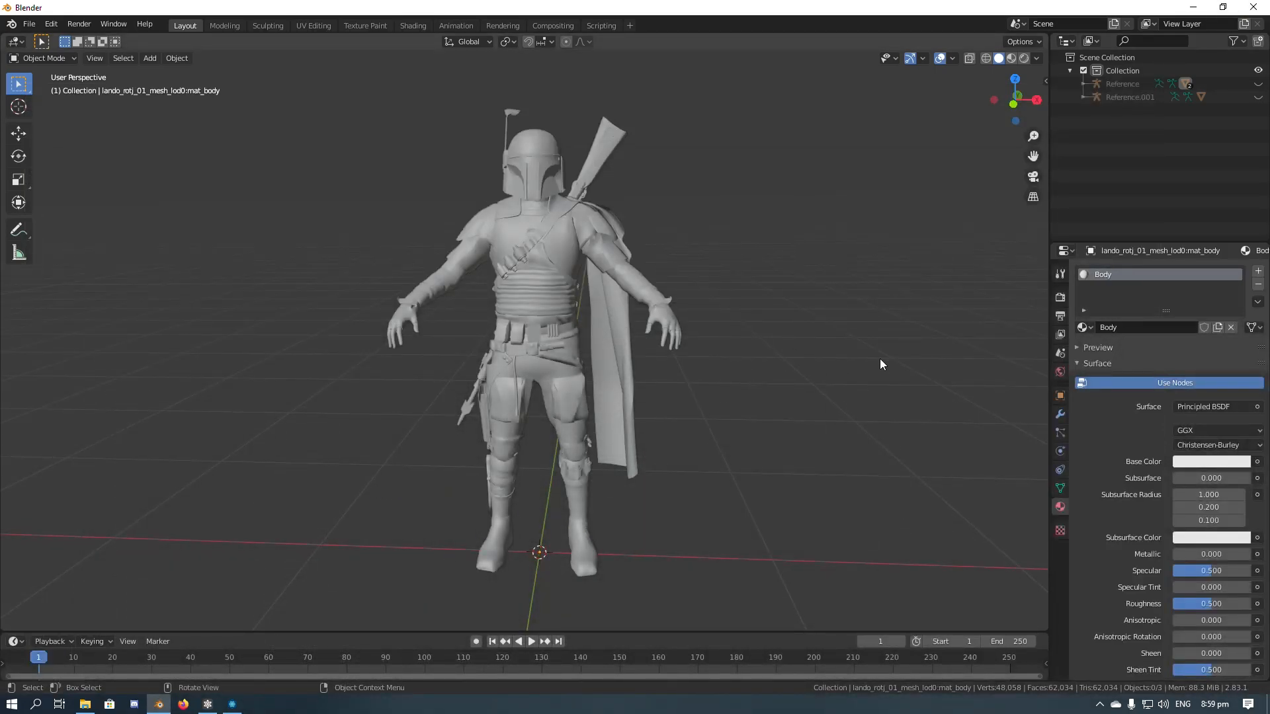
left_click(561, 257)
middle_click_drag(774, 344, 771, 347)
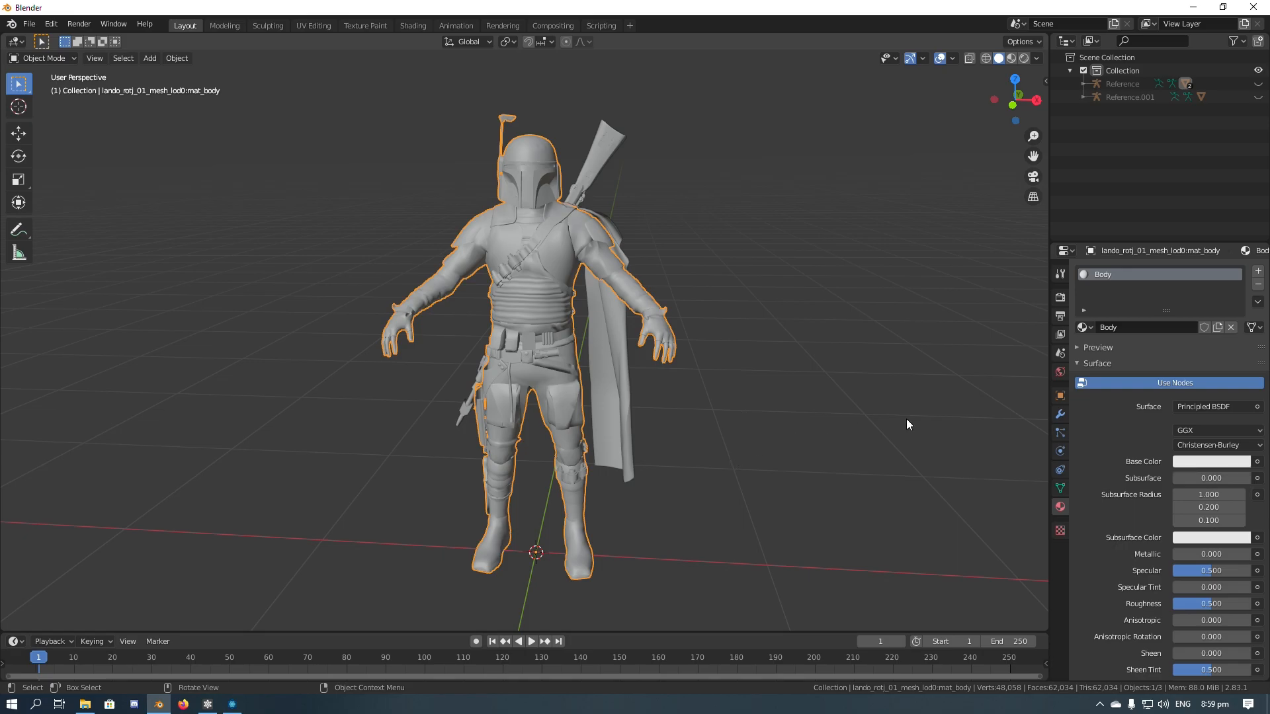
left_click(1258, 83)
middle_click_drag(909, 404, 858, 425)
left_click(425, 153)
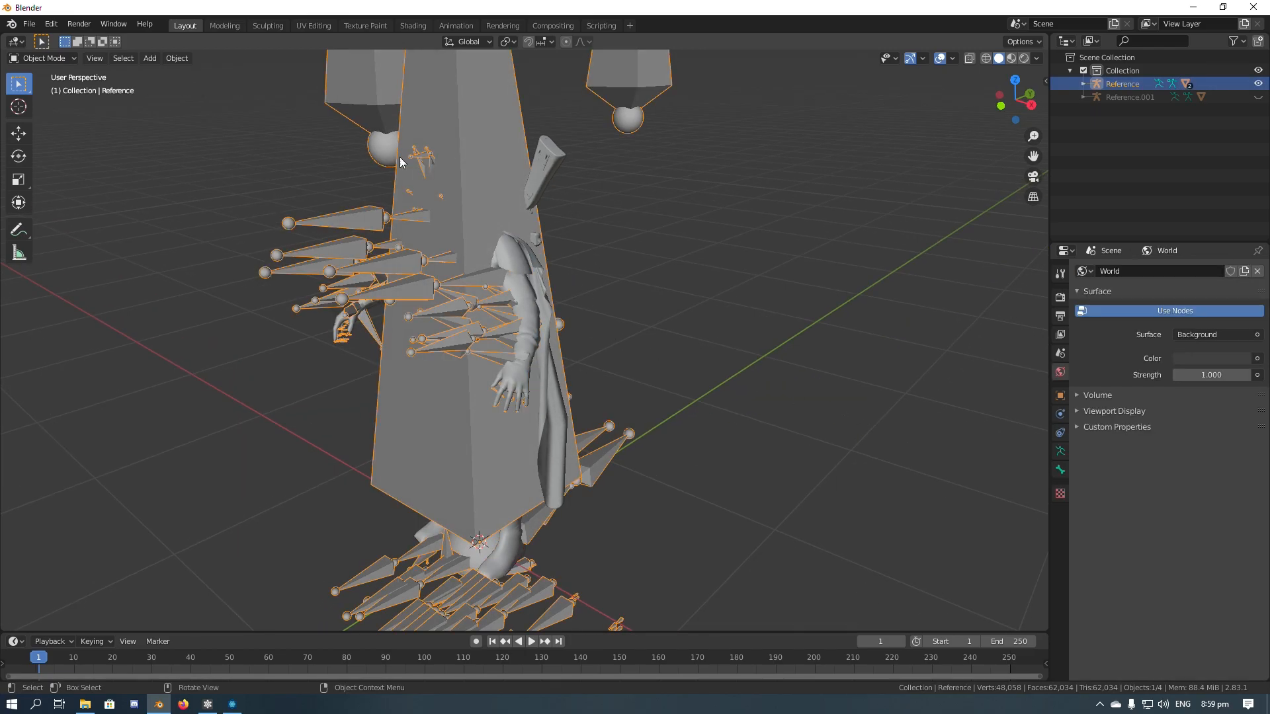
key("h")
middle_click_drag(462, 280, 507, 276)
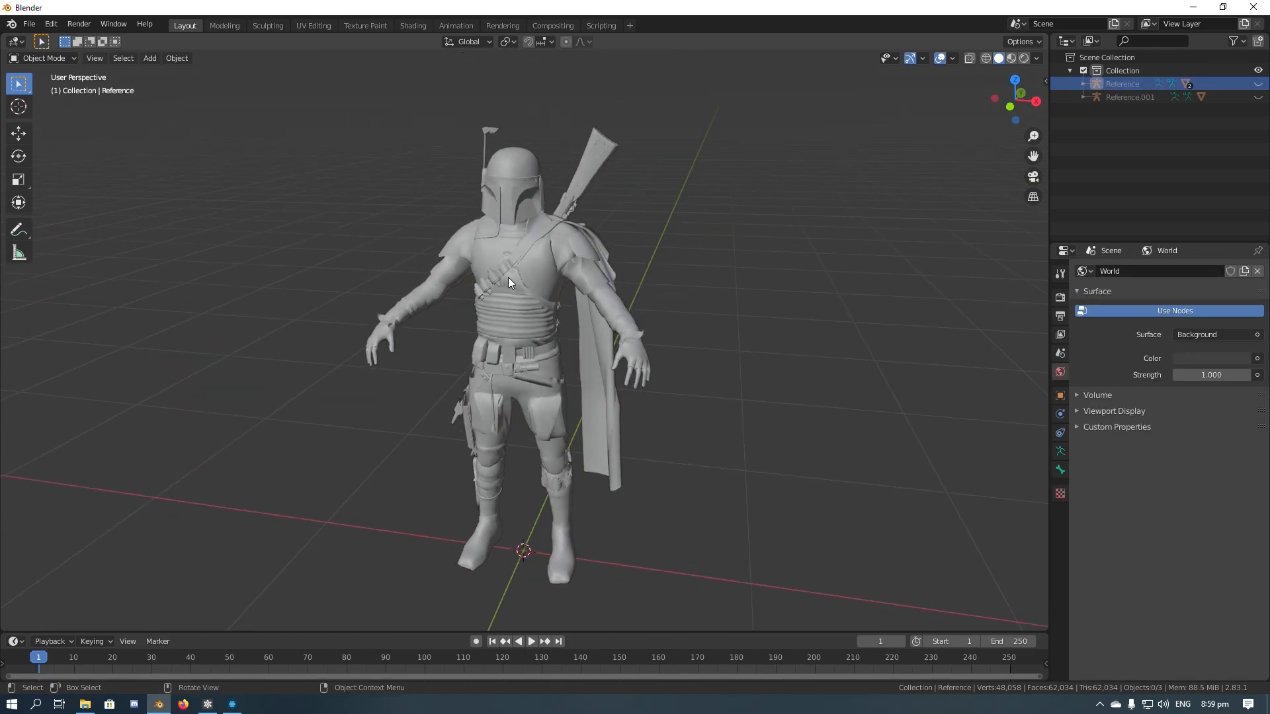
Expand the Reference armature in the scene hierarchy and inspect its mat_body and mat_hands meshes by selecting each.
left_click(532, 246)
left_click(688, 297)
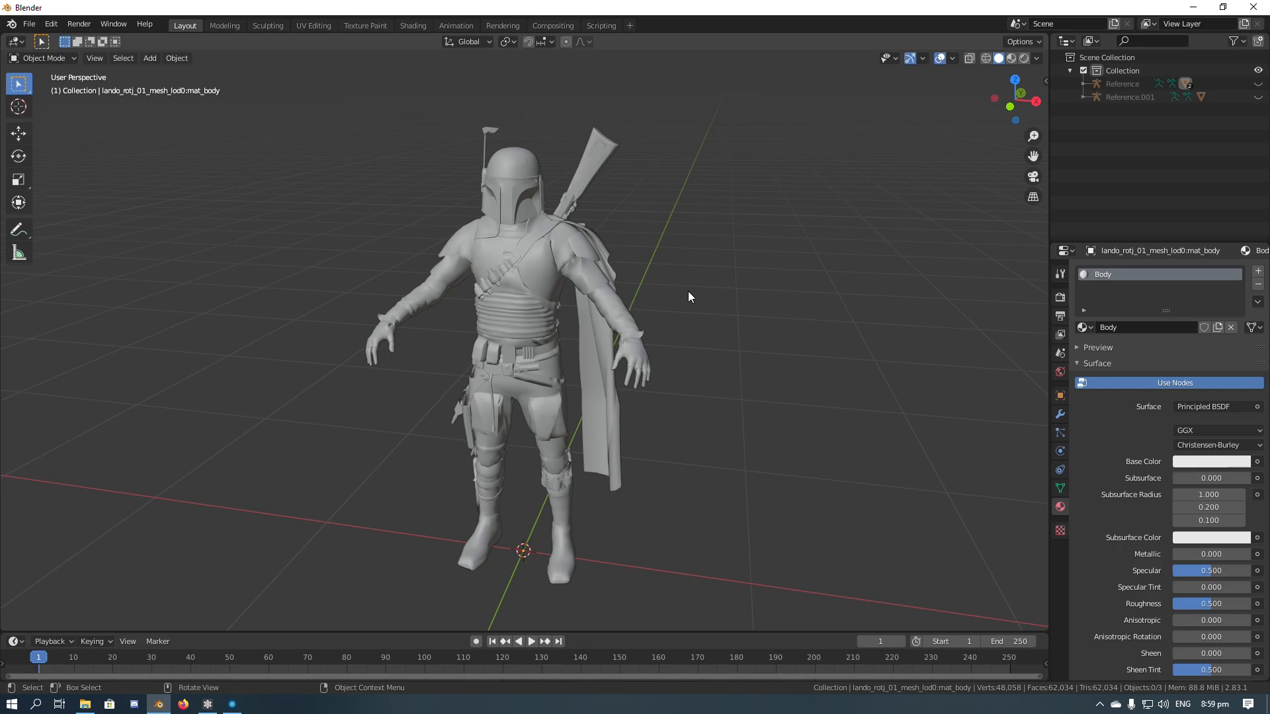
left_click(1081, 85)
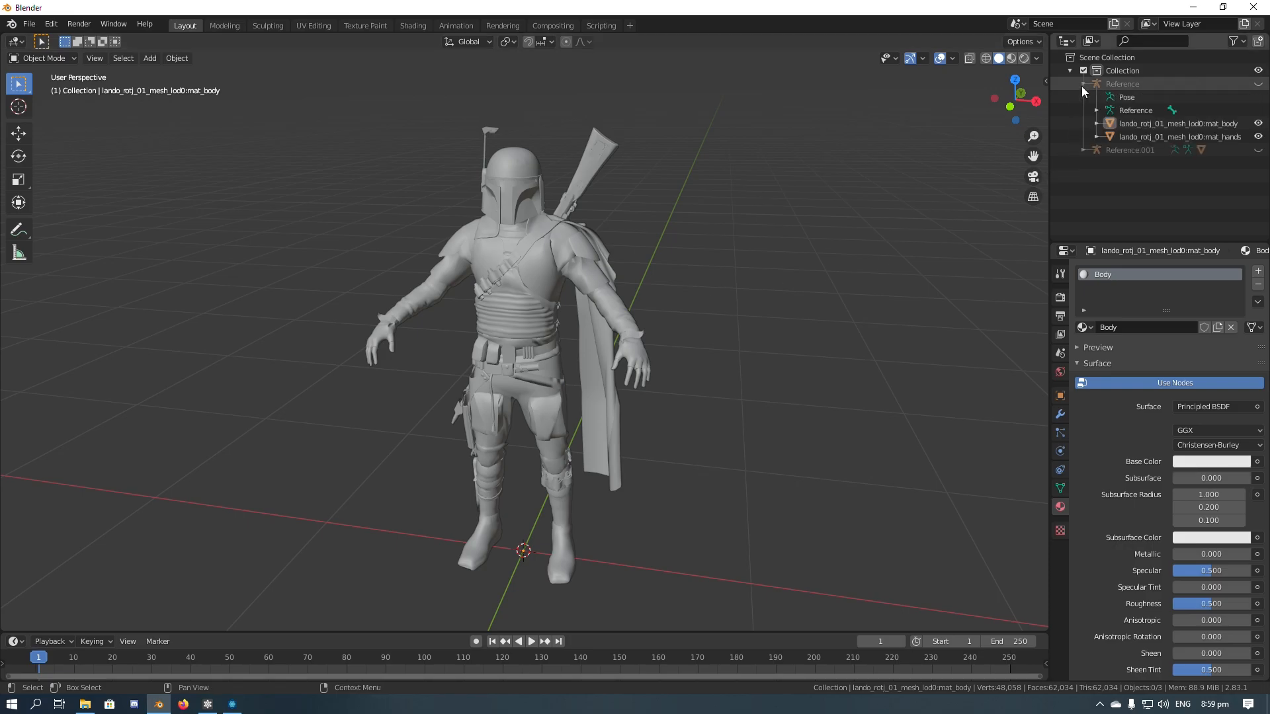
left_click(1134, 123)
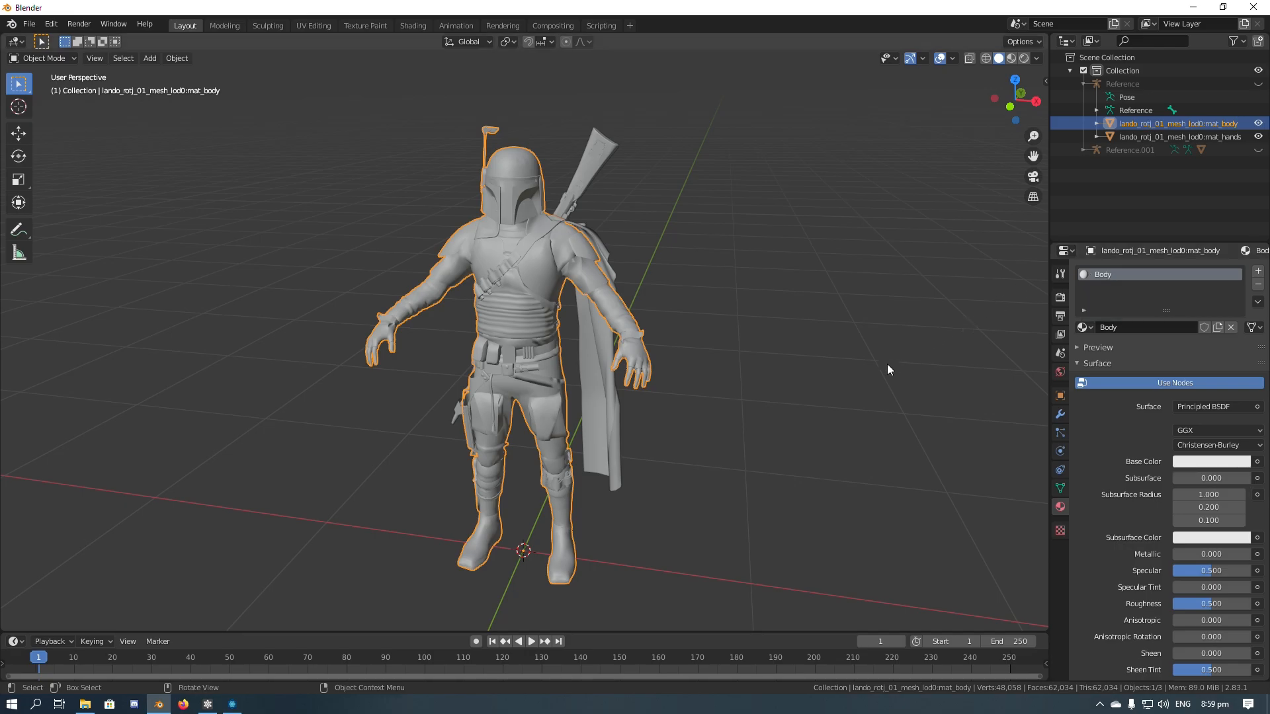
left_click(600, 153)
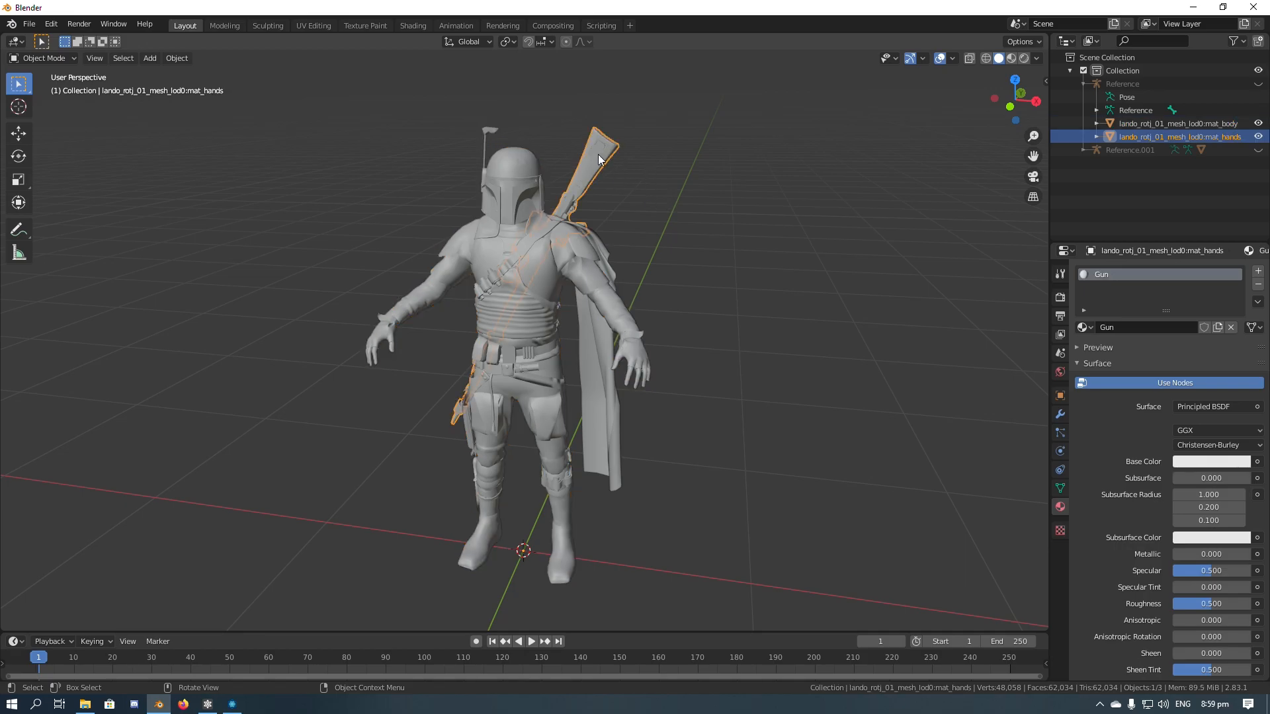
left_click(534, 233)
left_click(577, 198)
left_click(541, 232)
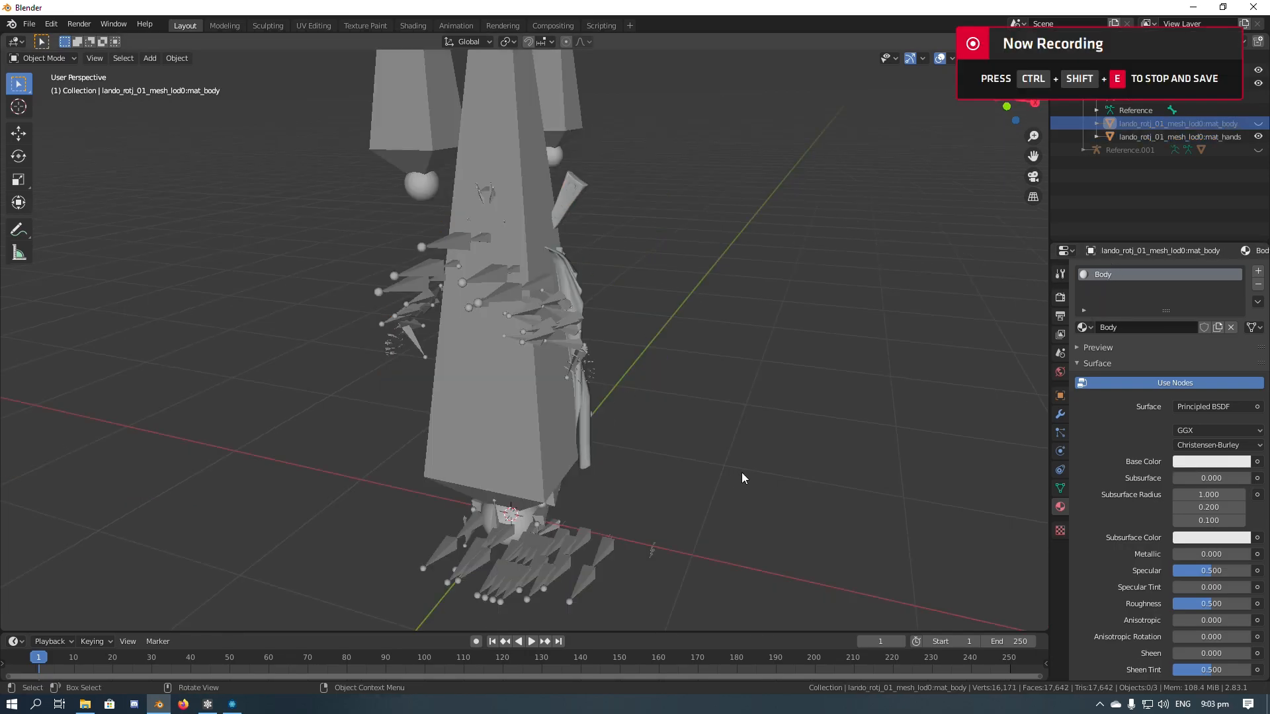
Hide the Reference armature in Blender, then unhide and select the lando_rotj_01_mesh_lod0:mat_body mesh.
left_click(232, 704)
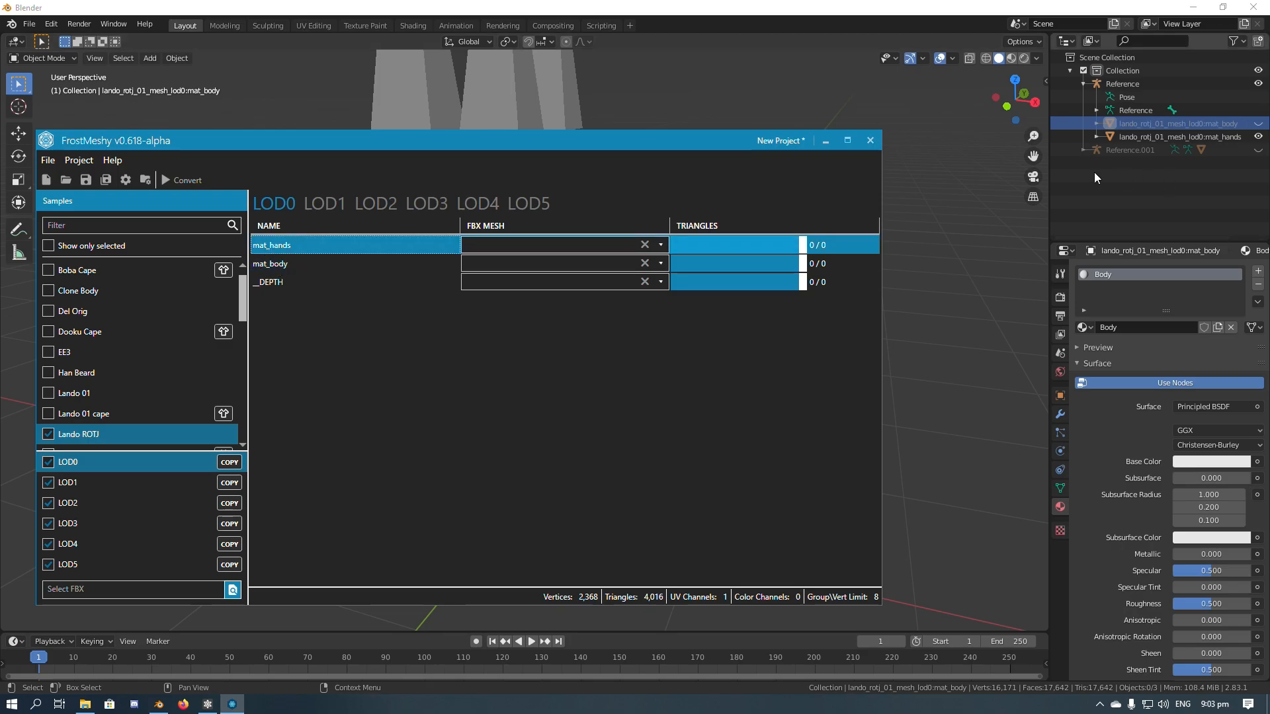
left_click(826, 140)
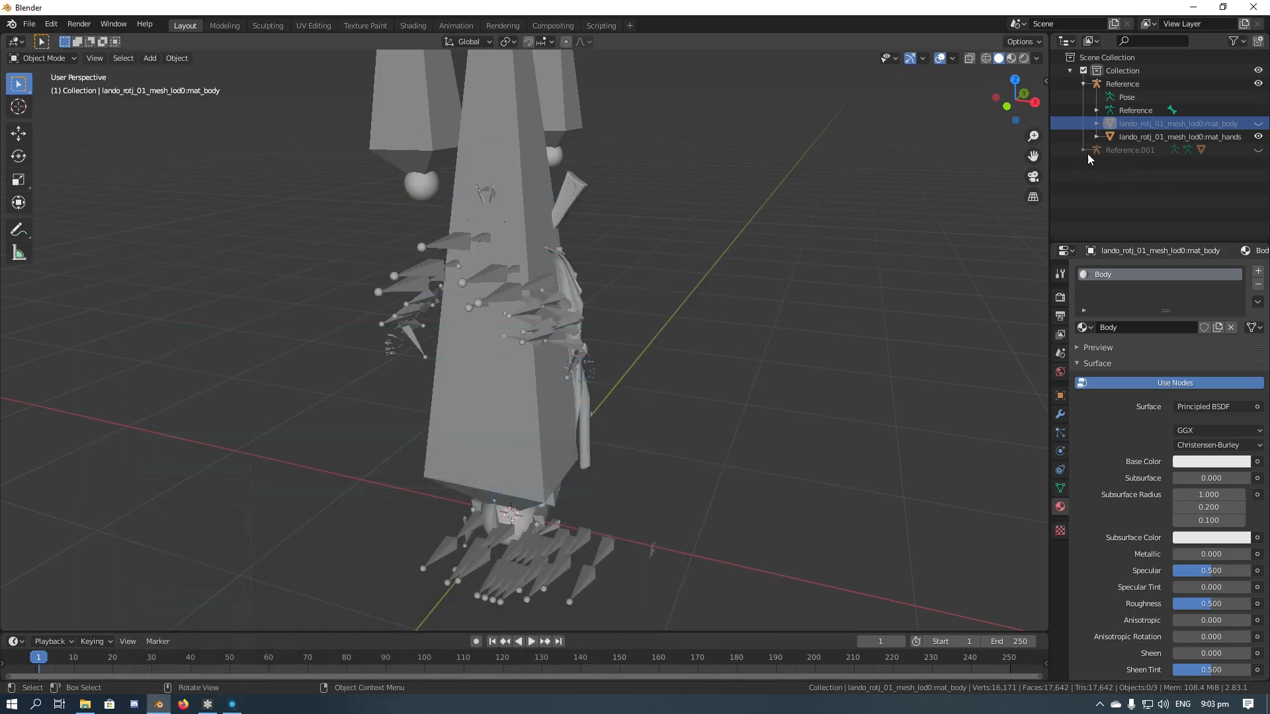
left_click(526, 165)
key("h")
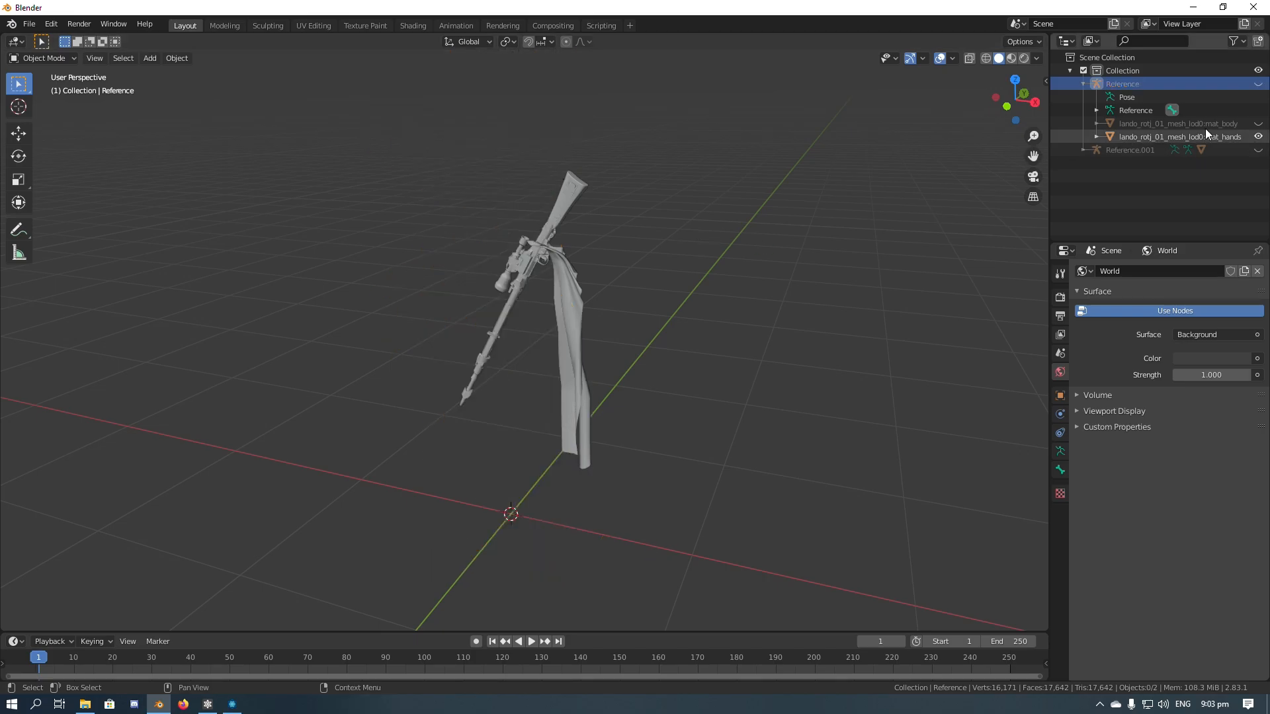
left_click(1258, 123)
left_click(547, 272)
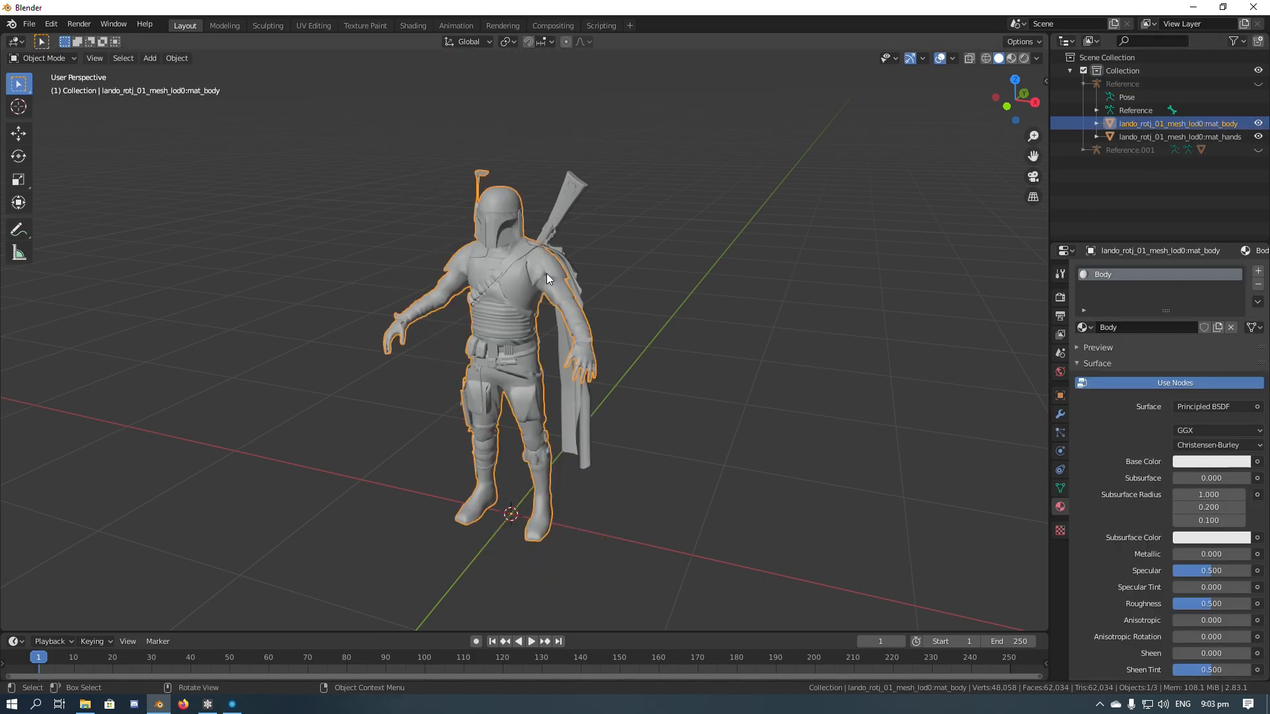
Switch to FrostMeshy and examine the Lando ROTJ sample's mat_body section in LOD0 and the mesh sections of LOD1, LOD3 and LOD5.
left_click(235, 704)
left_click(340, 265)
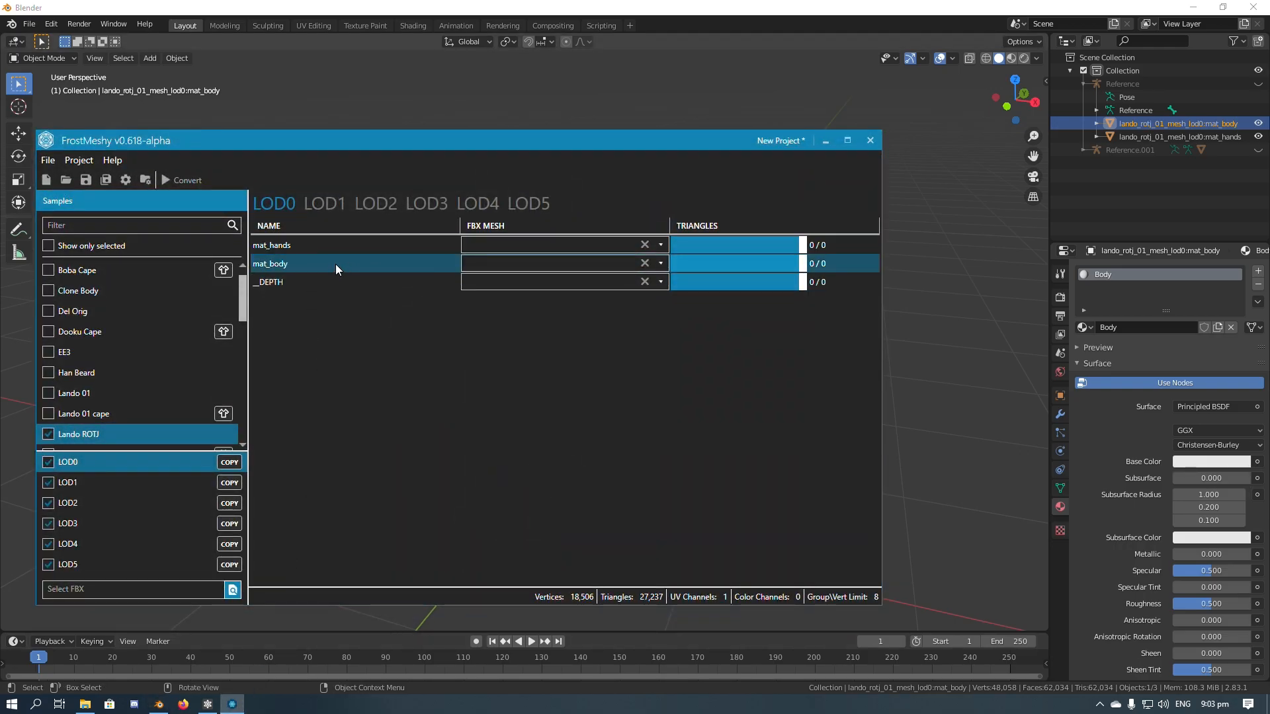
left_click(826, 140)
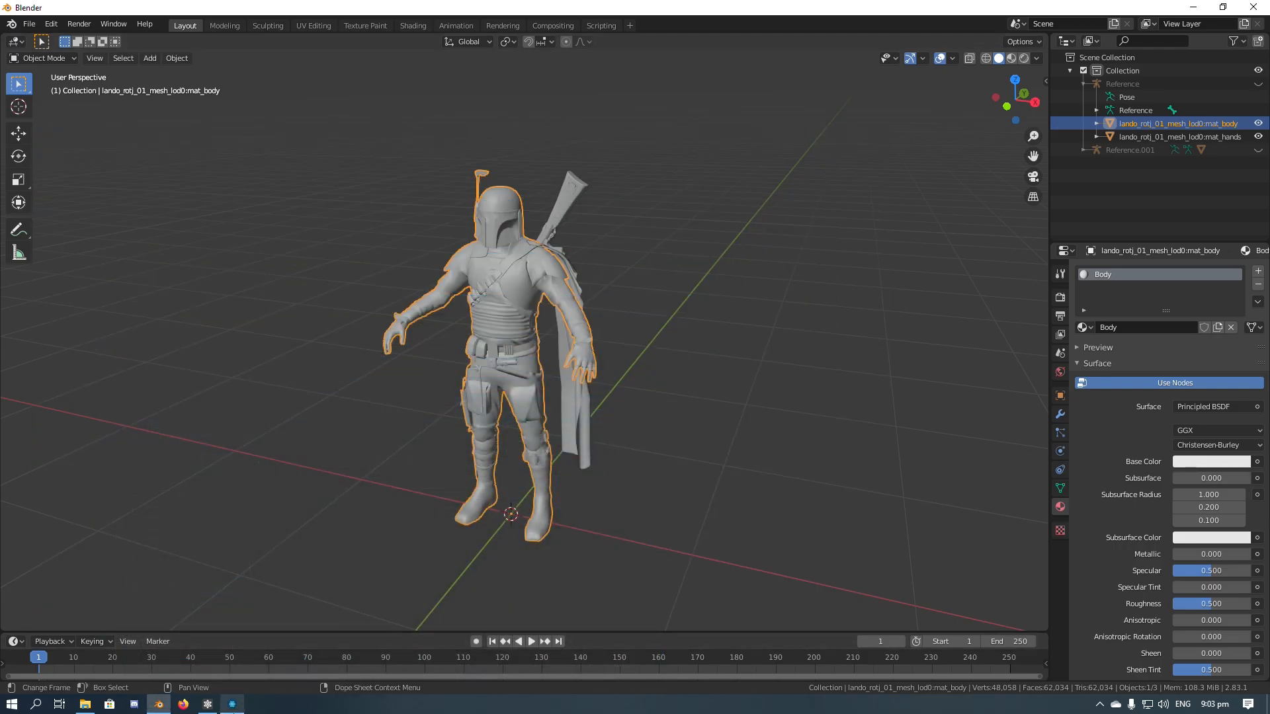
left_click(231, 705)
left_click(324, 203)
left_click(426, 203)
left_click(529, 203)
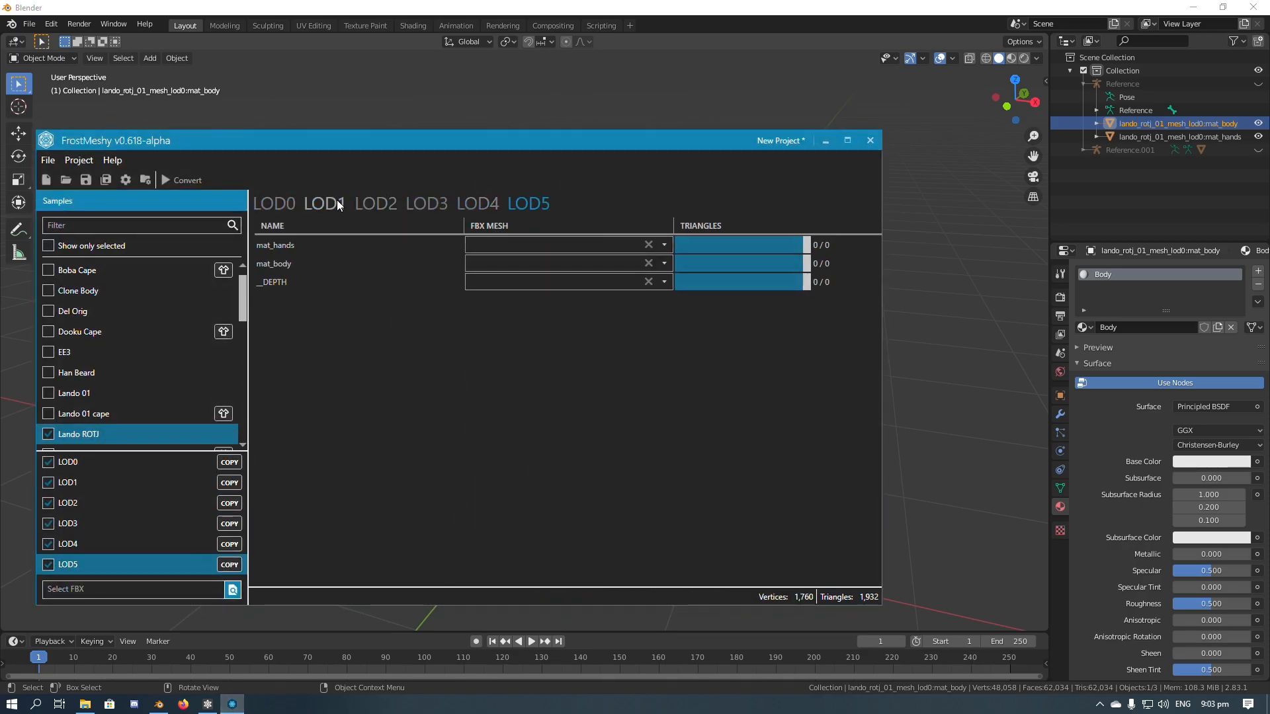
Compare the mesh data name under Blender's mat_body object with the mat_body section of LOD0 in FrostMeshy.
left_click(274, 203)
left_click(826, 140)
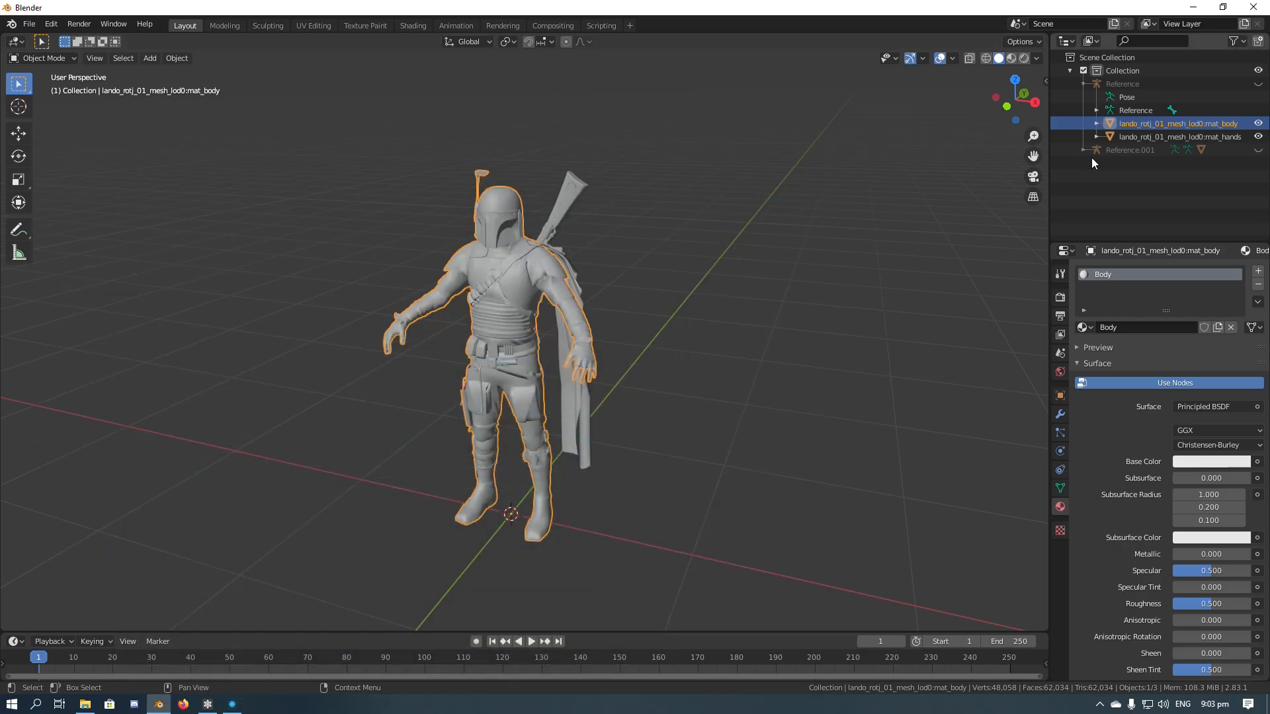
left_click(1097, 123)
left_click(1134, 135)
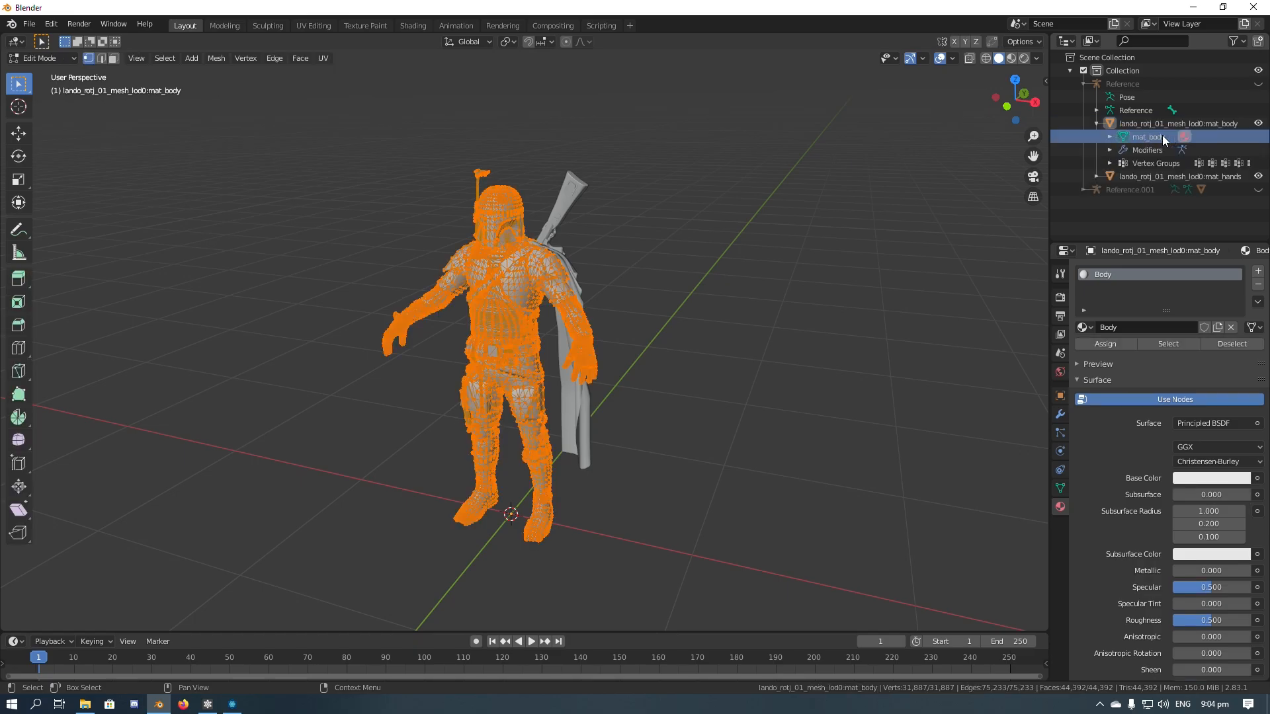
left_click(232, 704)
left_click(313, 265)
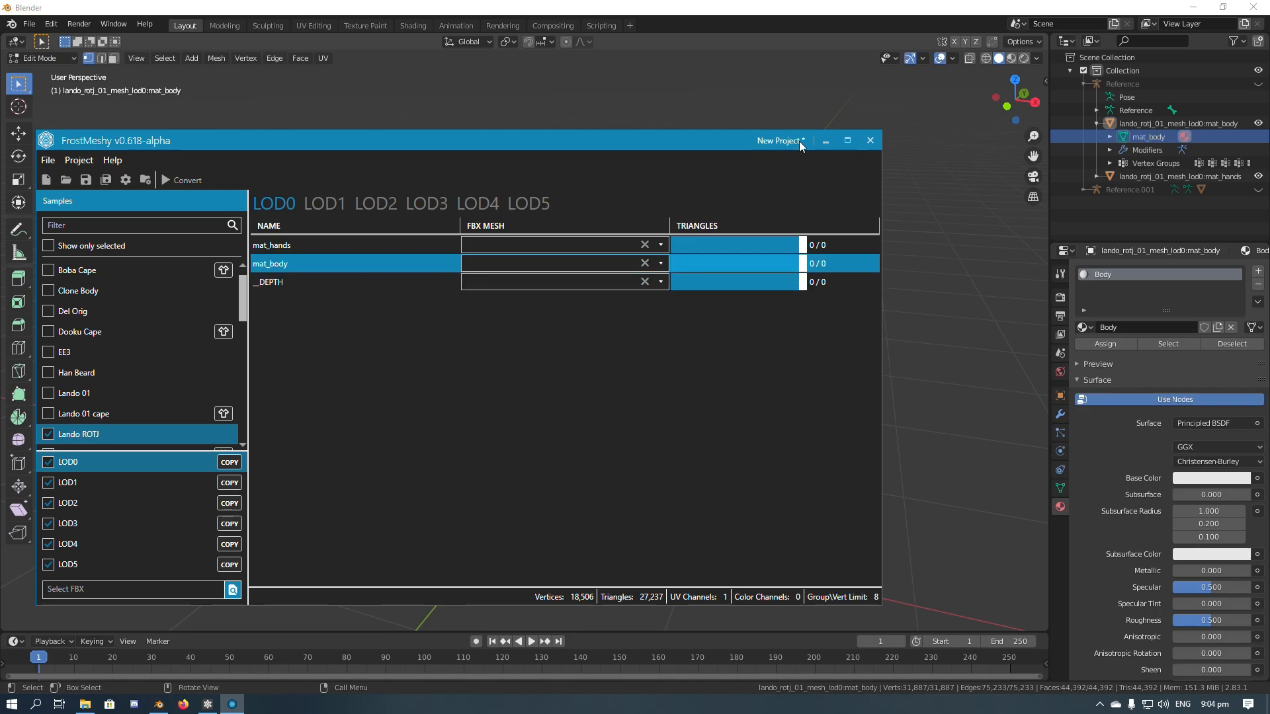
Switch to Blender, check the mesh data name under the mat_hands object, collapse both mesh entries and return to Object Mode with nothing selected.
left_click(825, 141)
left_click(1097, 177)
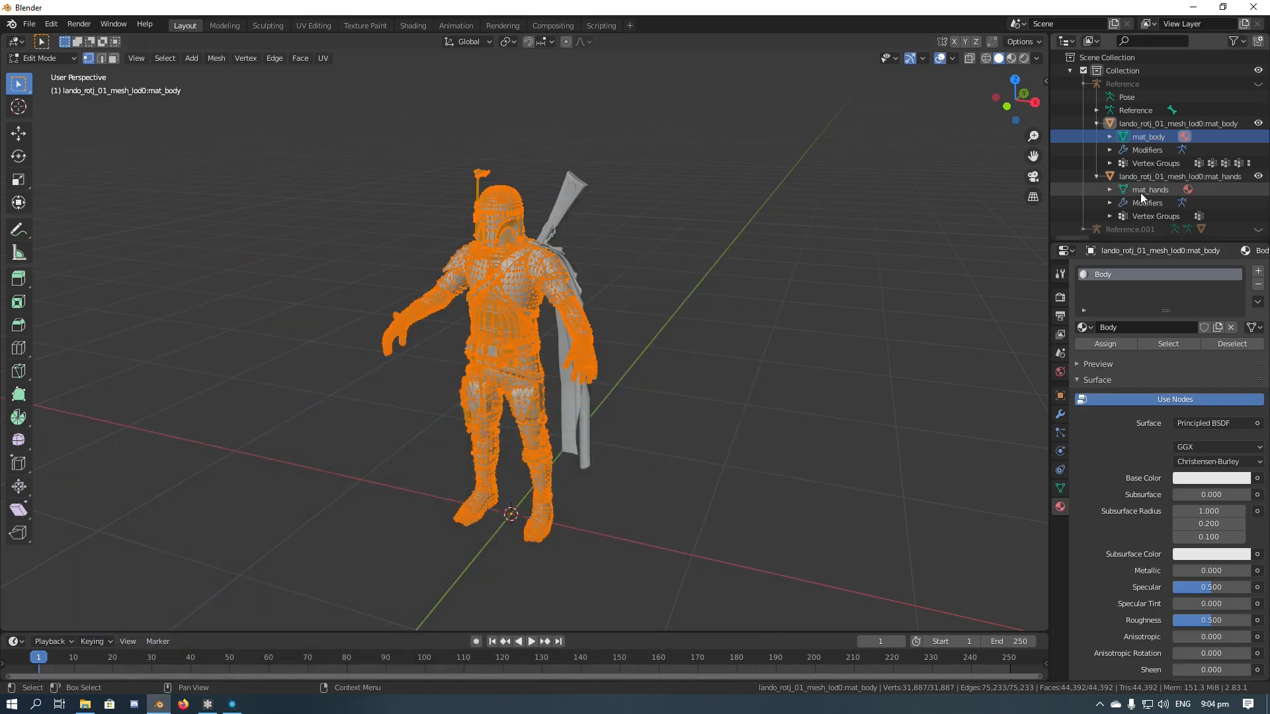
left_click(1097, 177)
left_click(1097, 124)
key("alt+a")
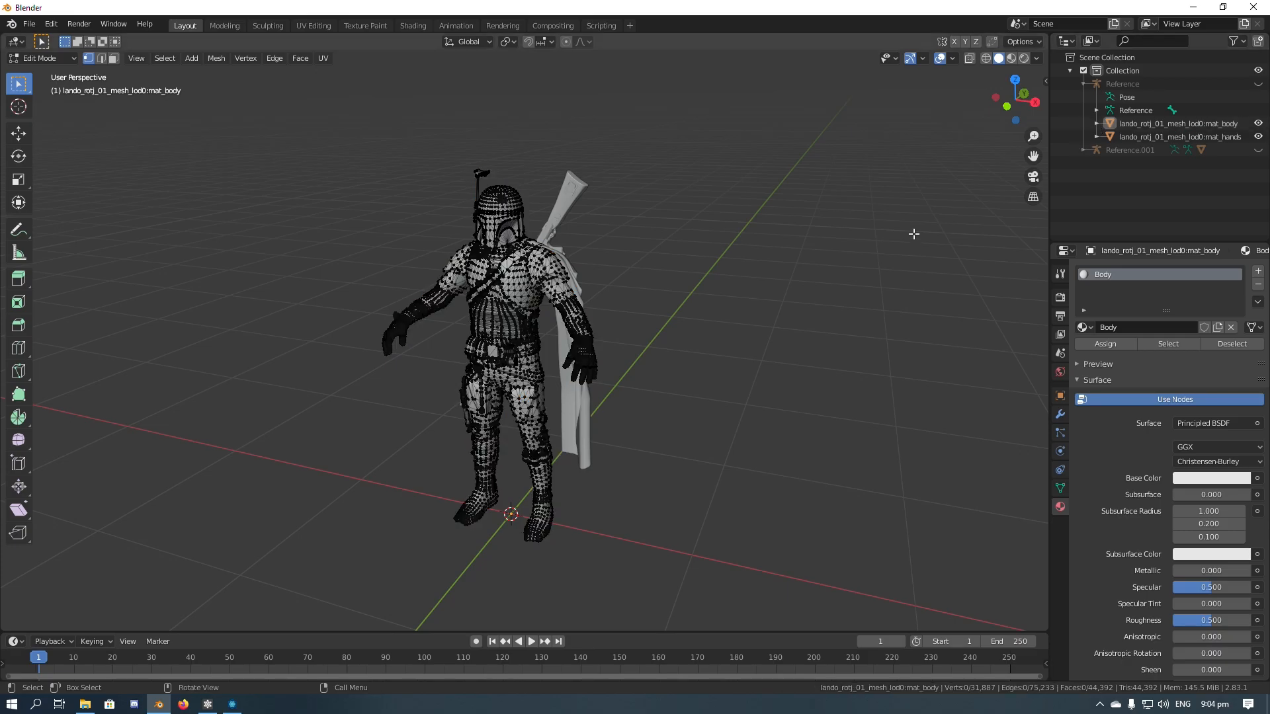
left_click(39, 58)
left_click(37, 71)
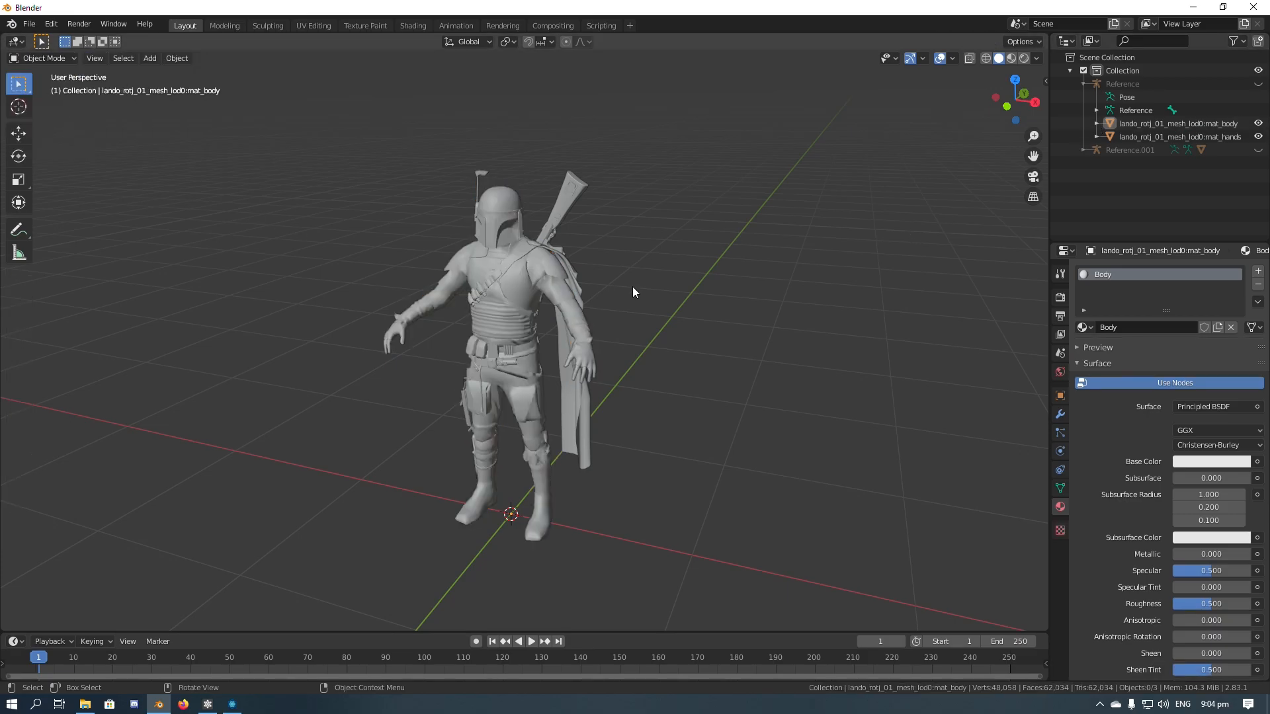
Temporarily unhide the Reference armature to inspect its object transform values, and hide it again.
left_click(1122, 84)
left_click(1258, 84)
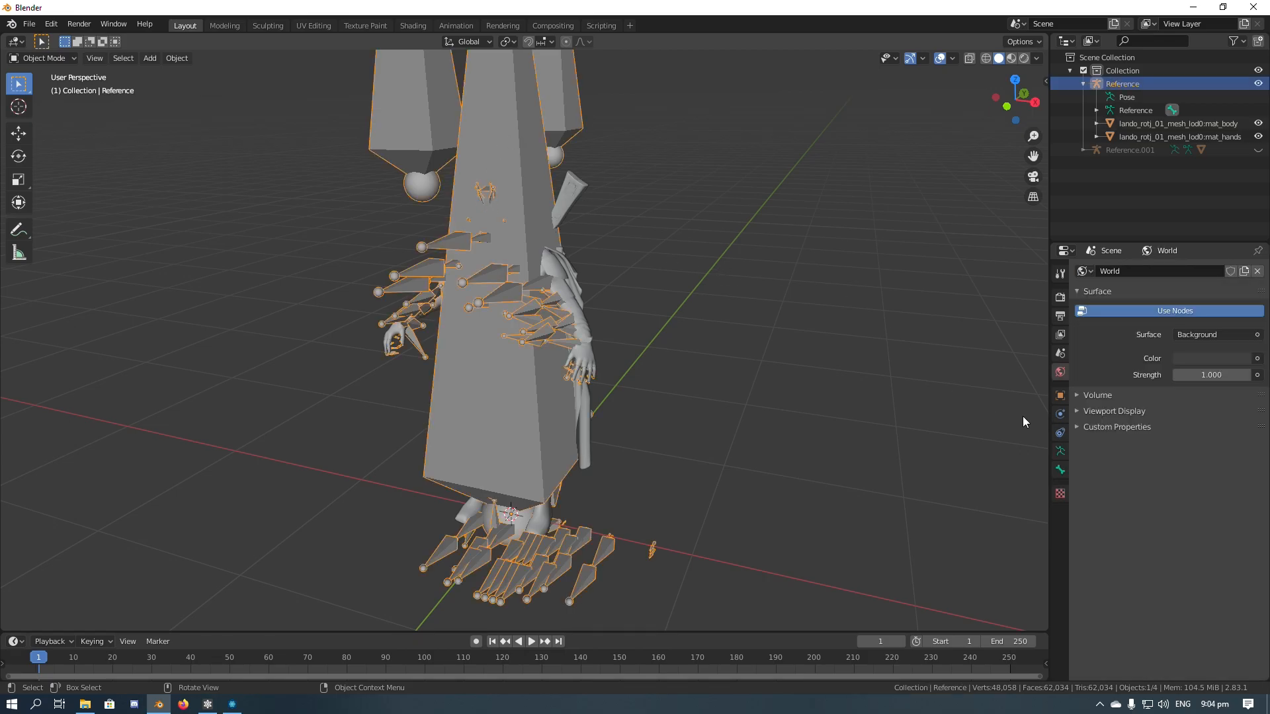
left_click(1060, 396)
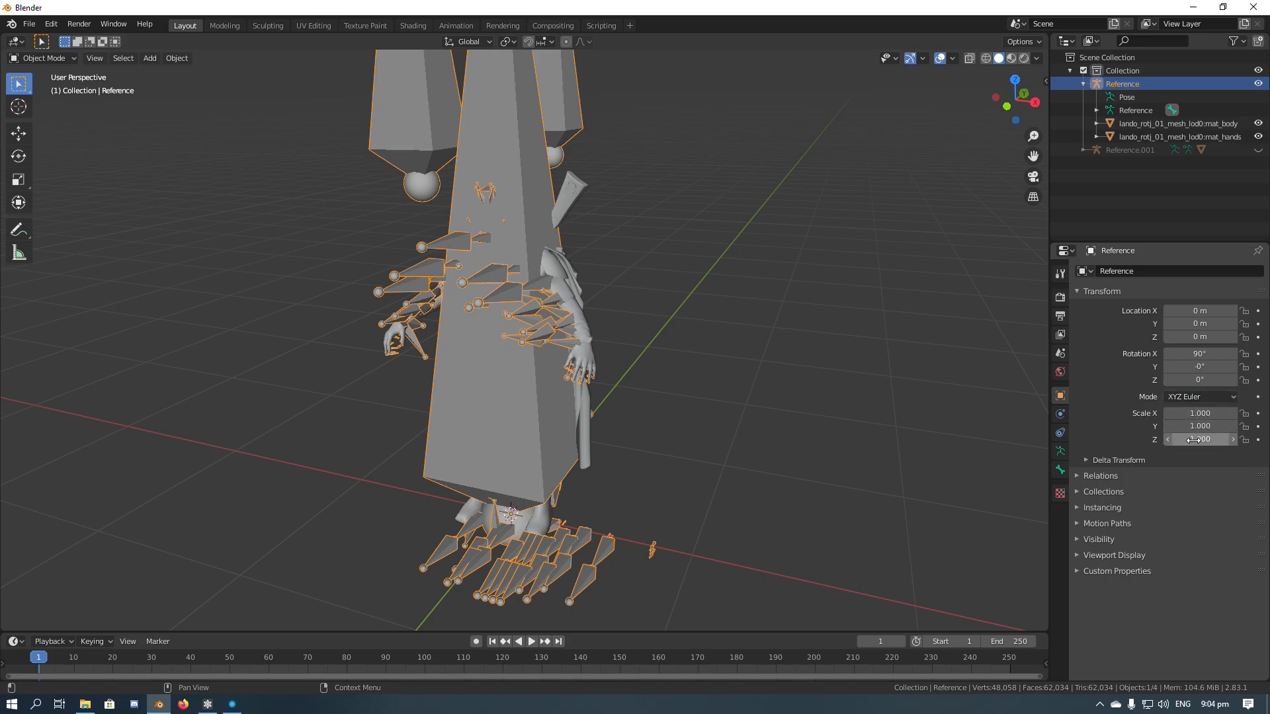
key("h")
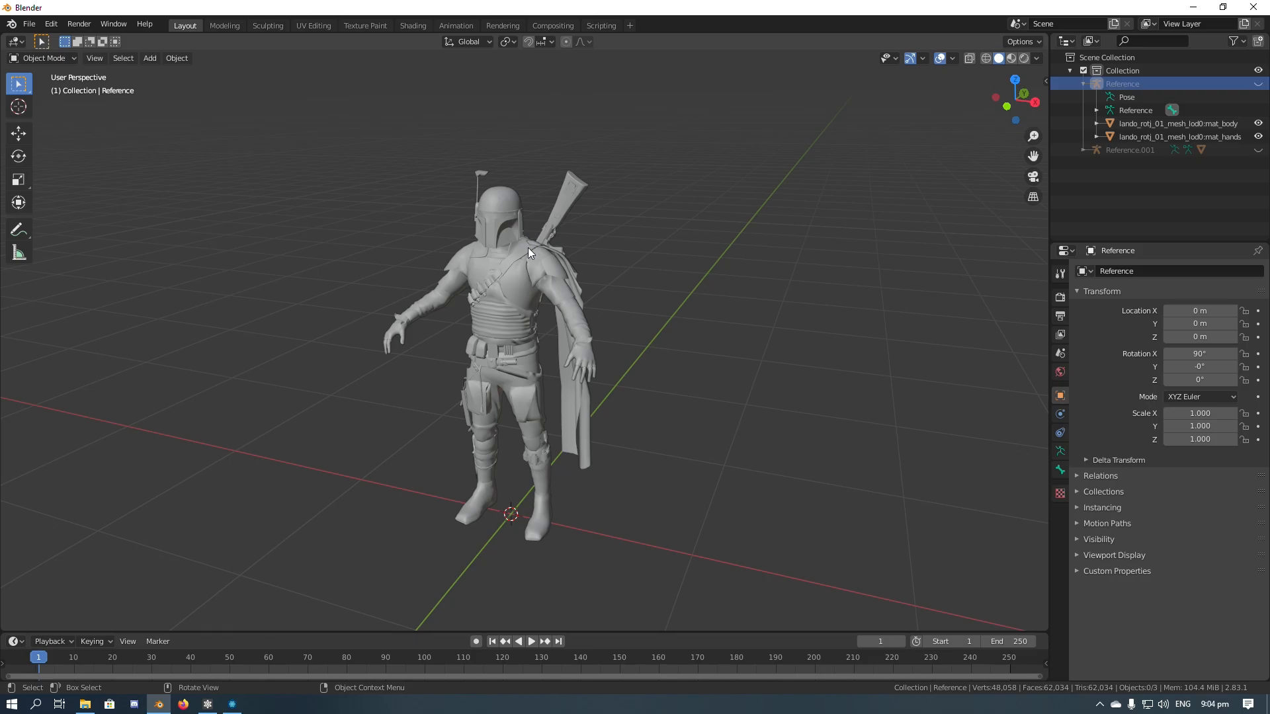
Inspect the object transforms of the mat_hands and mat_body meshes, checking the X rotation of mat_body.
left_click(506, 267)
left_click(576, 209)
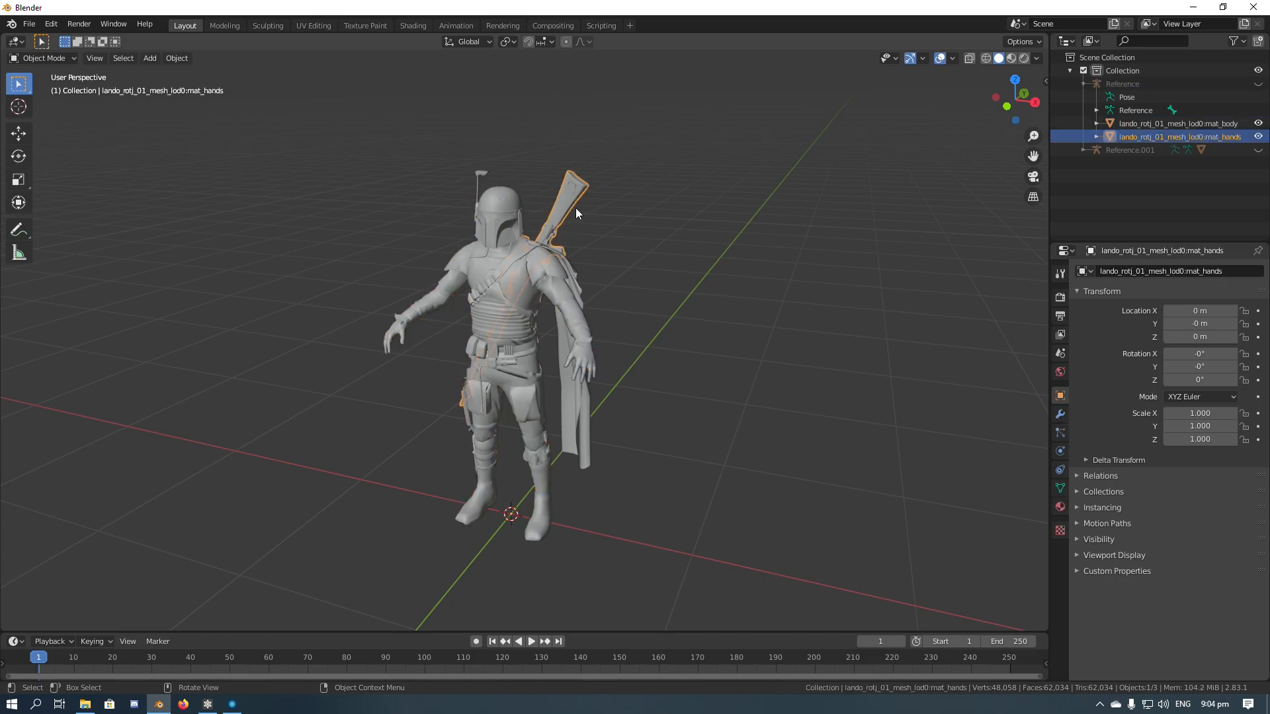
left_click(564, 315)
left_click(1223, 357)
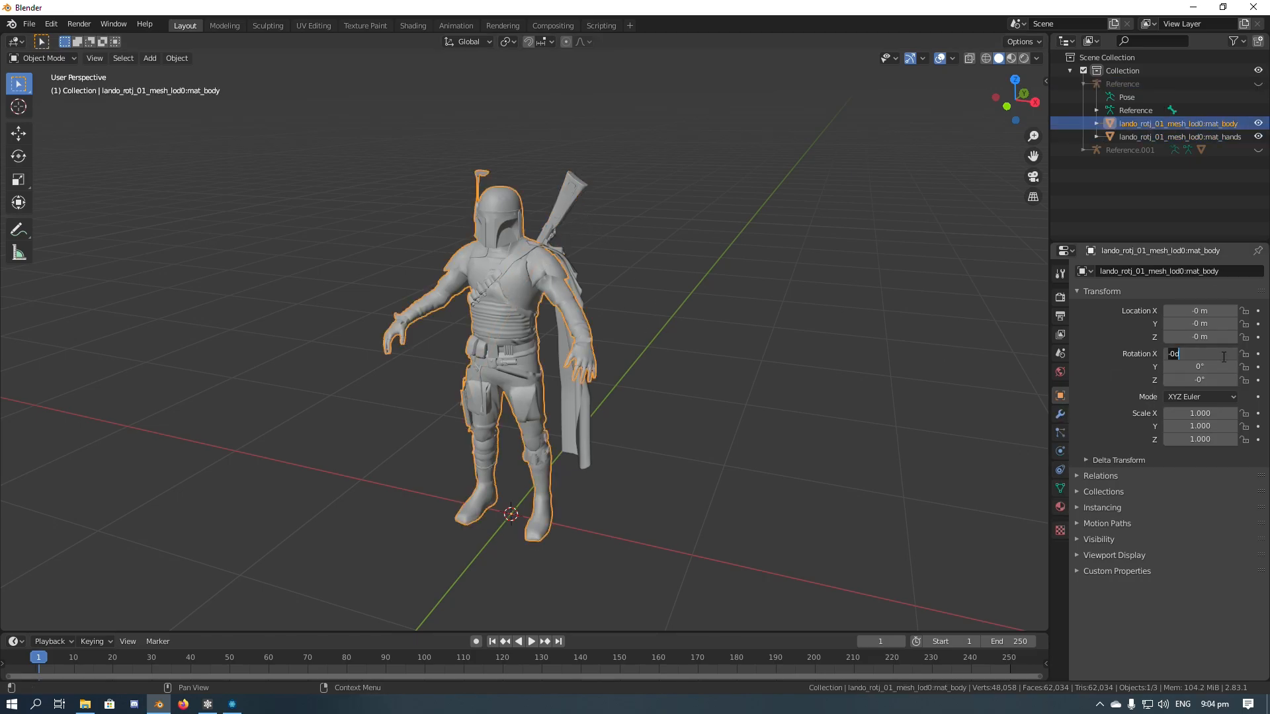
key("Return")
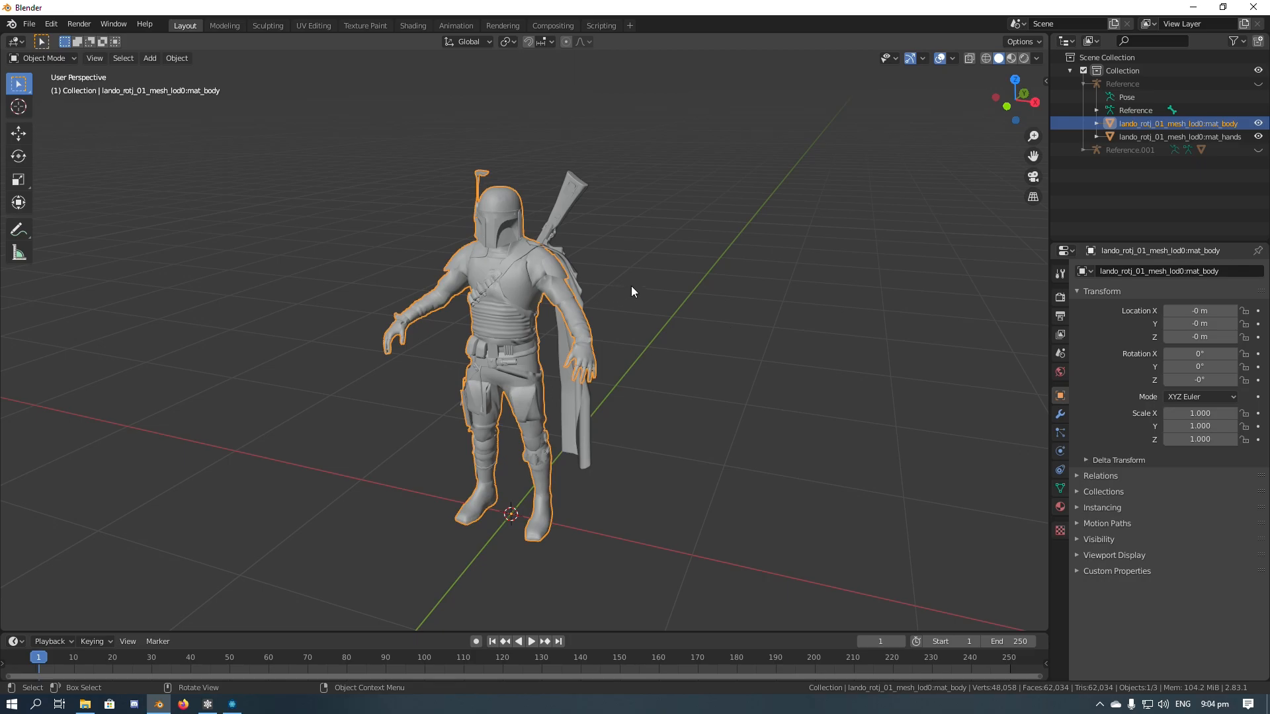
Clear the parent of the mat_body, mat_hands and mat_Cloak meshes without keeping the transformation.
left_click(578, 203, "shift")
left_click(513, 217, "shift")
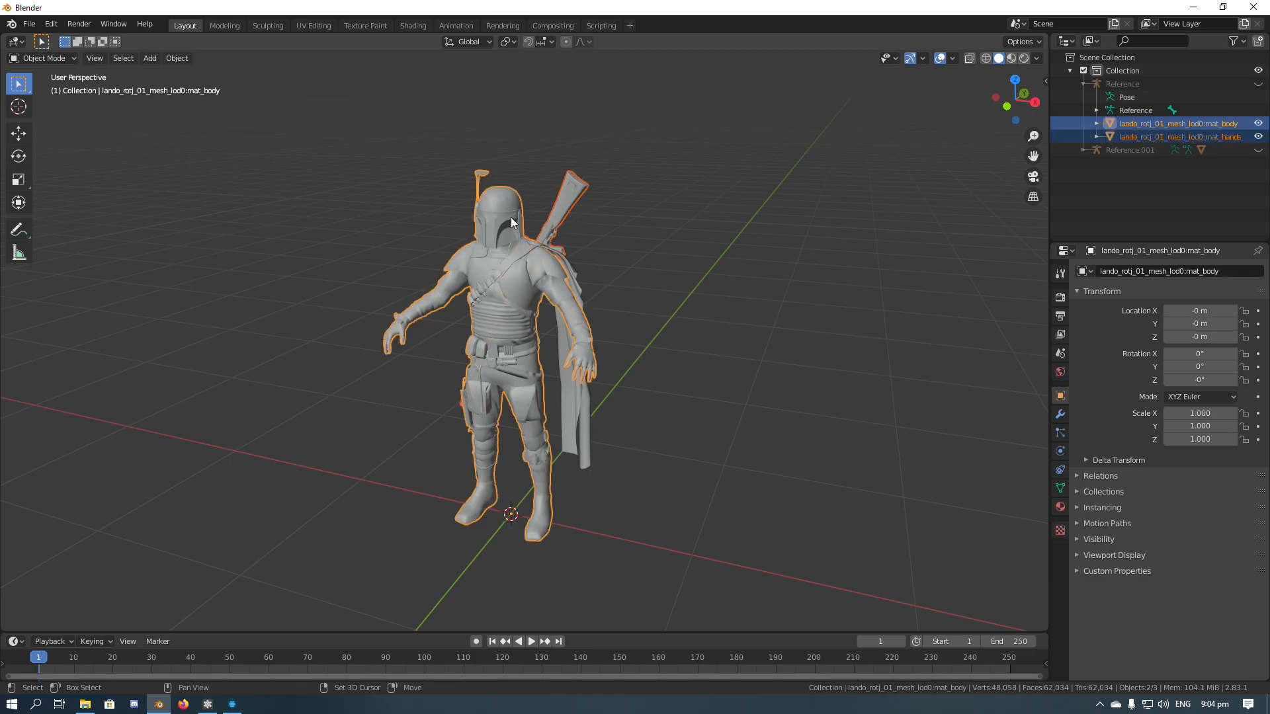
left_click(570, 273, "shift")
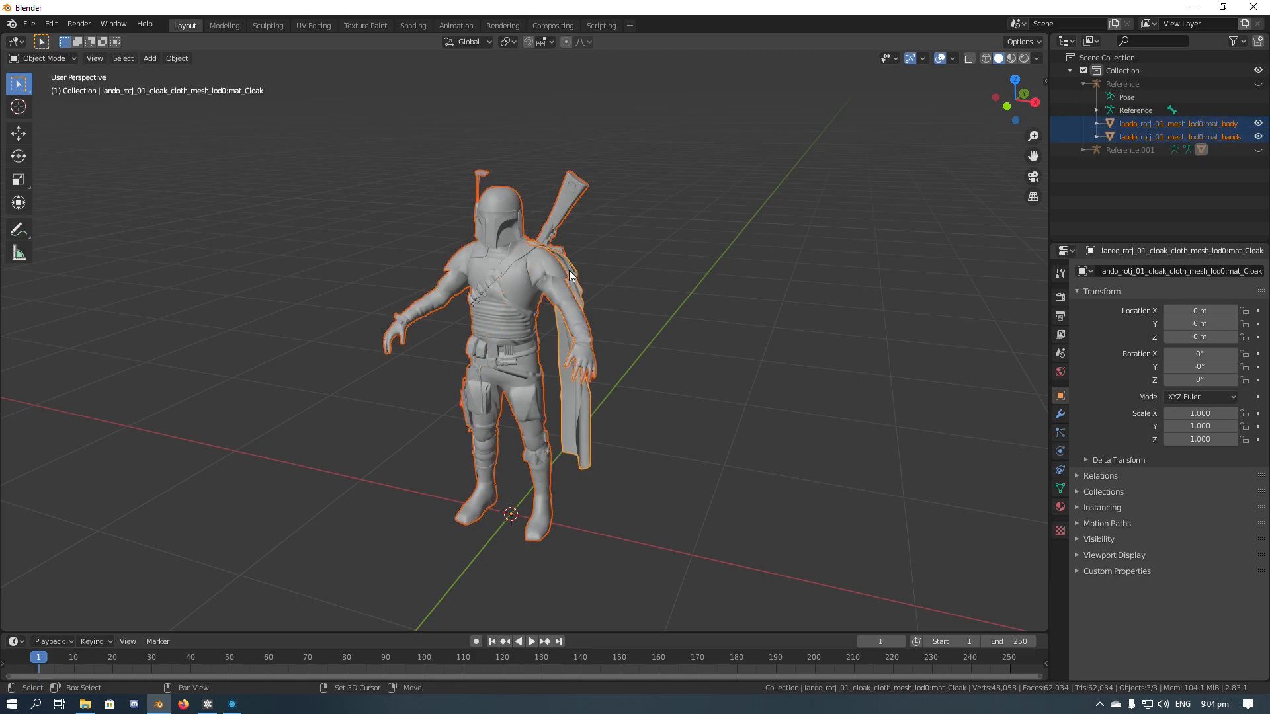
right_click(634, 260)
mouse_move(641, 438)
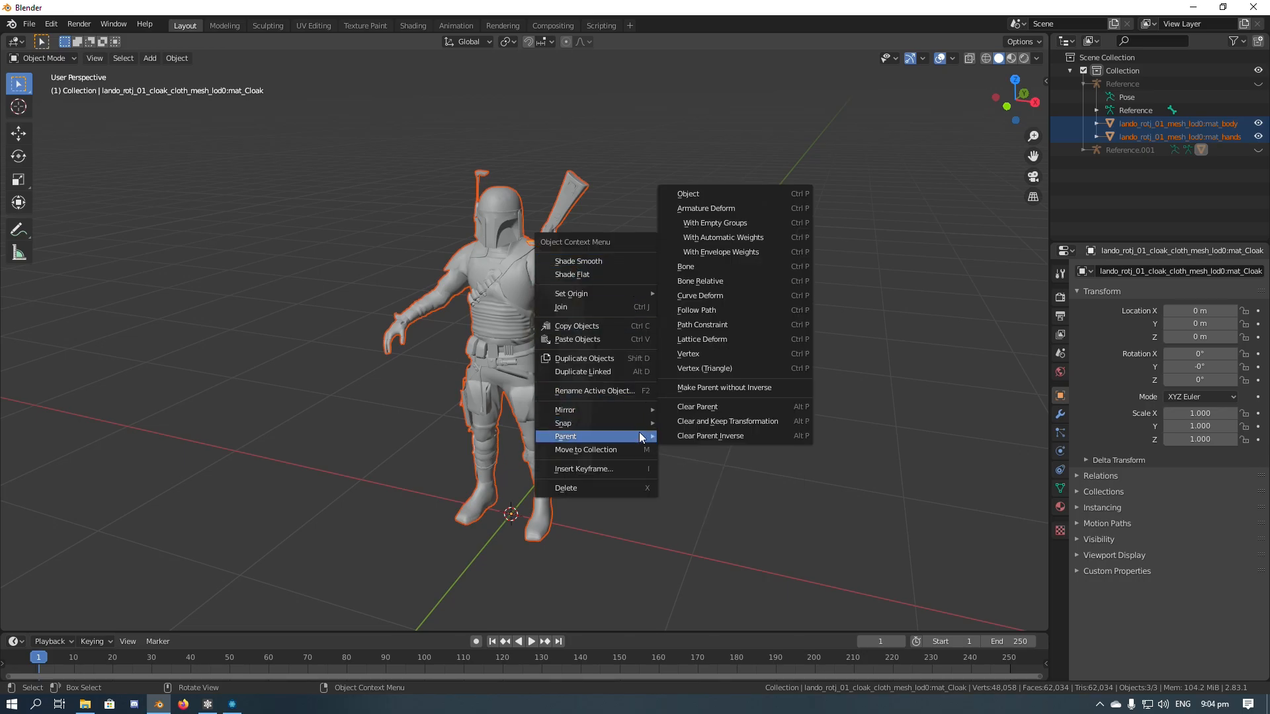
left_click(695, 405)
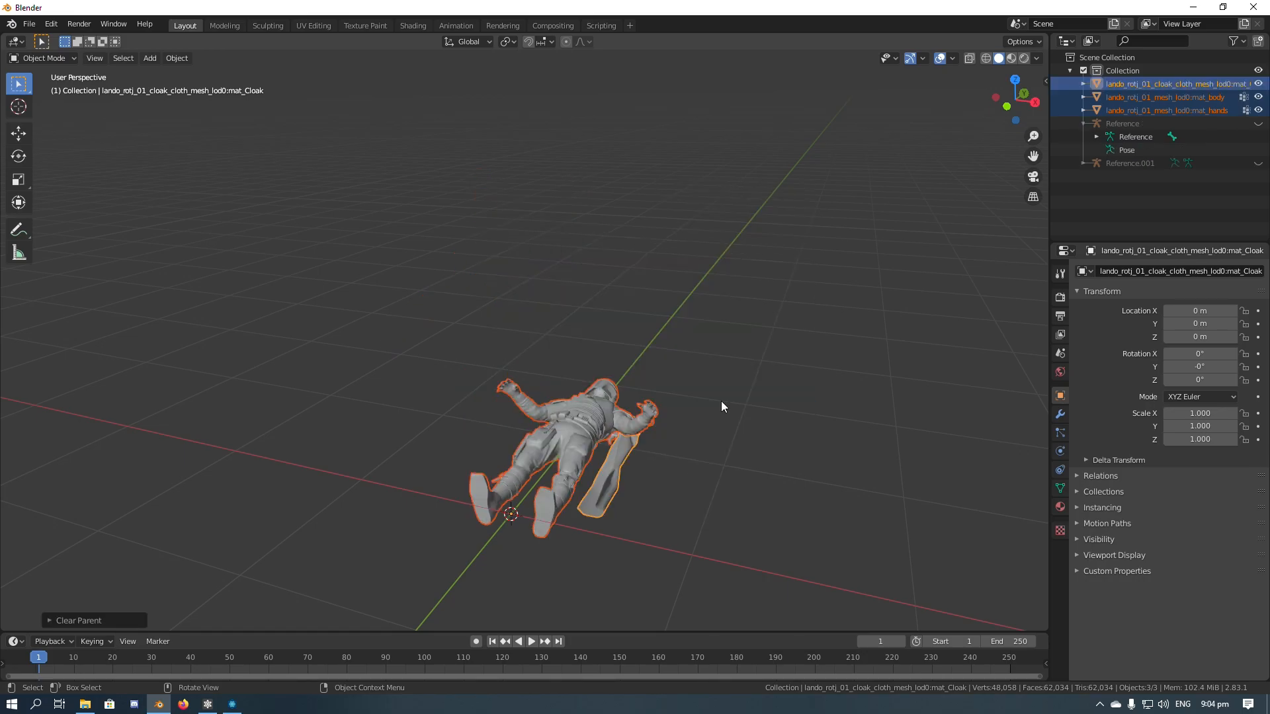
Select the mat_body mesh alone and apply its rotation.
left_click(640, 459)
middle_click_drag(641, 459, 684, 319)
middle_click_drag(737, 363, 722, 418)
middle_click_drag(636, 395, 620, 393)
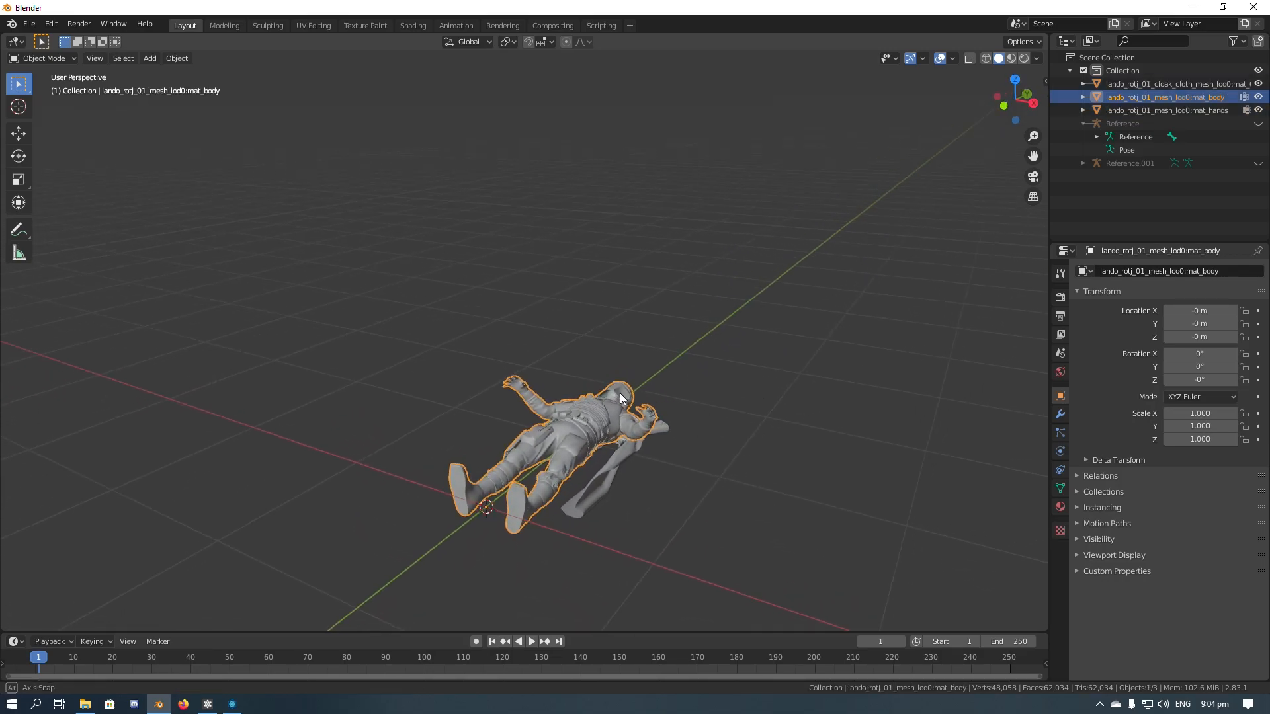
middle_click_drag(830, 388, 758, 397)
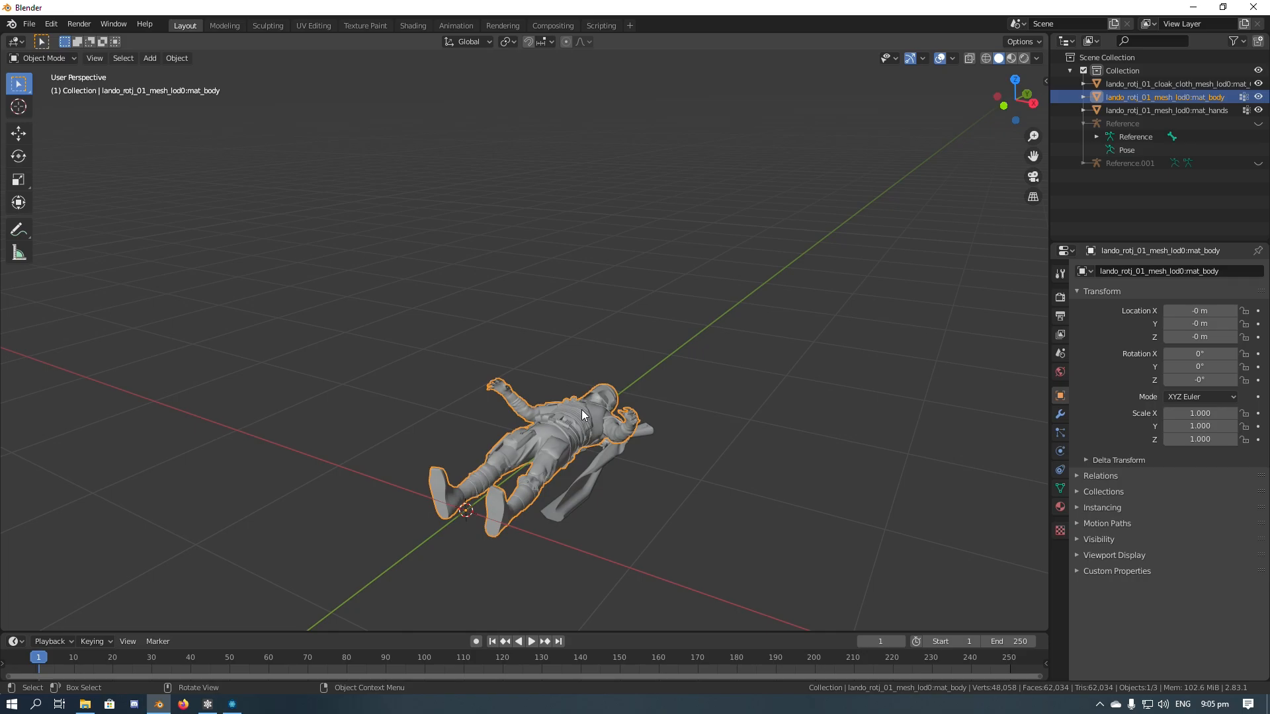
key("ctrl+a")
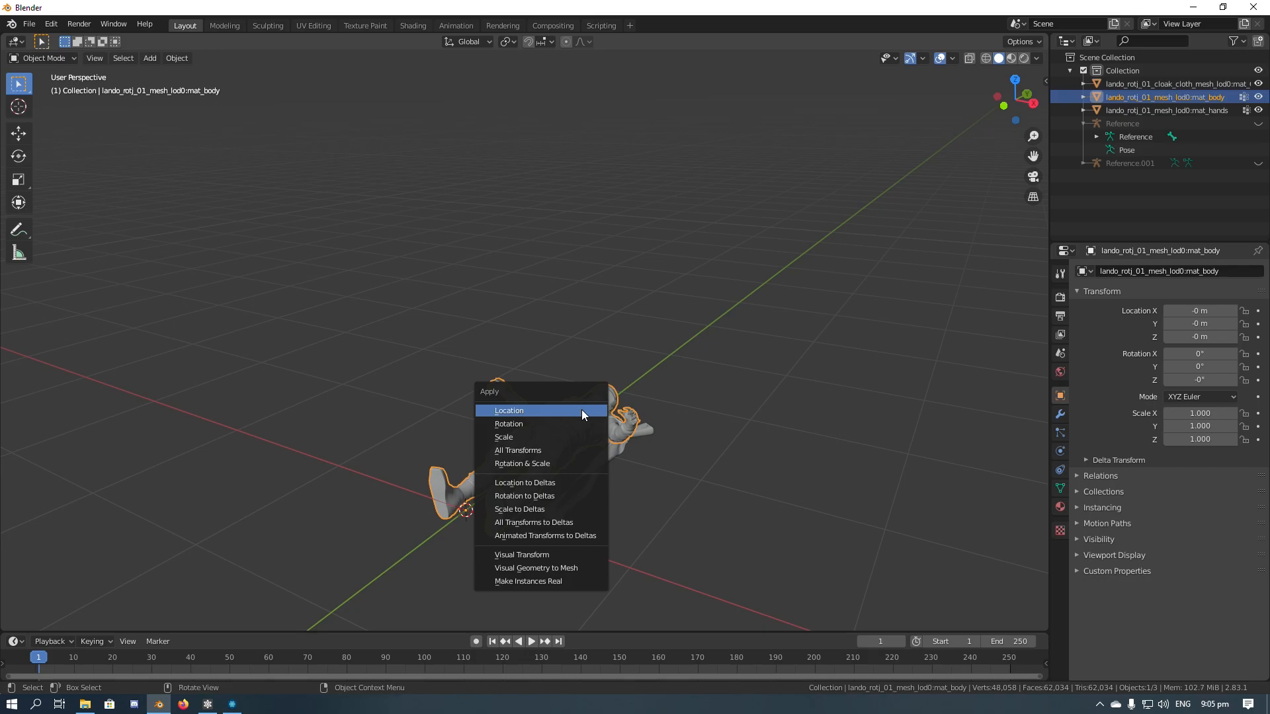
left_click(554, 427)
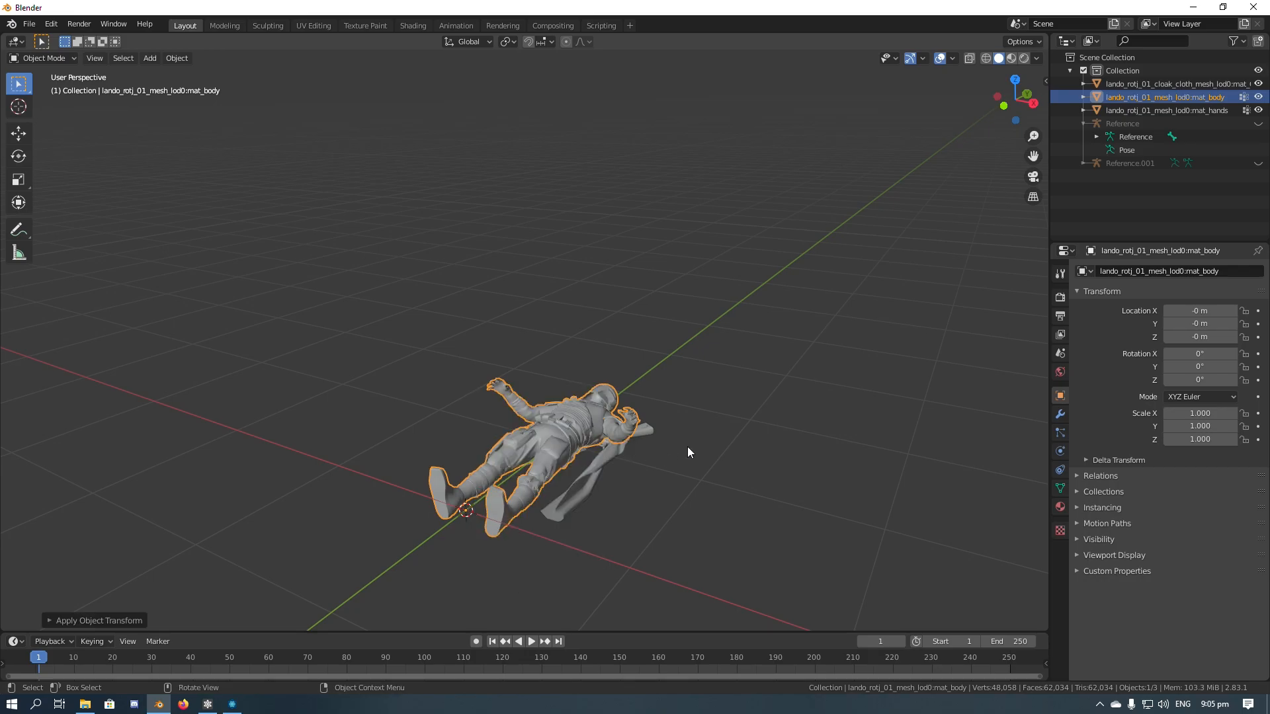
Rotate the mat_body mesh 90° about the global X axis.
type("rx")
type("90")
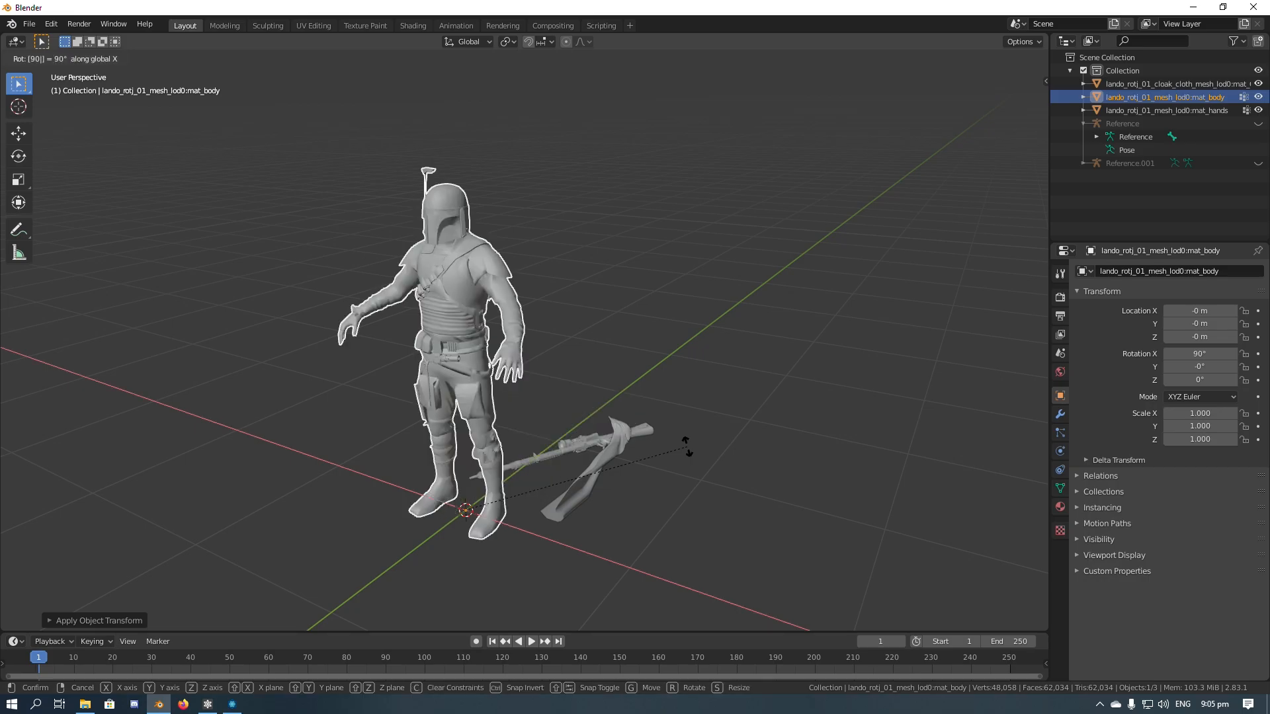
key("Return")
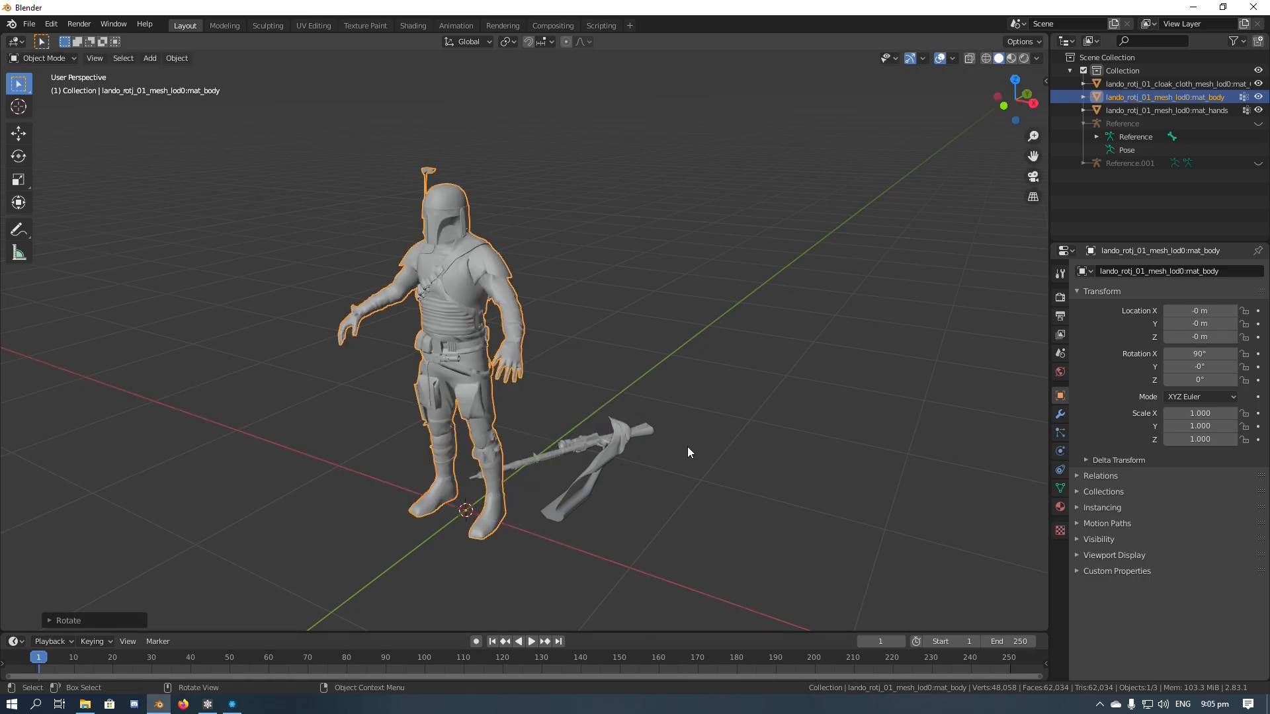
Rotate the mat_Cloak and mat_hands meshes together by 90° about the global X axis.
left_click(621, 434)
left_click(582, 439, "shift")
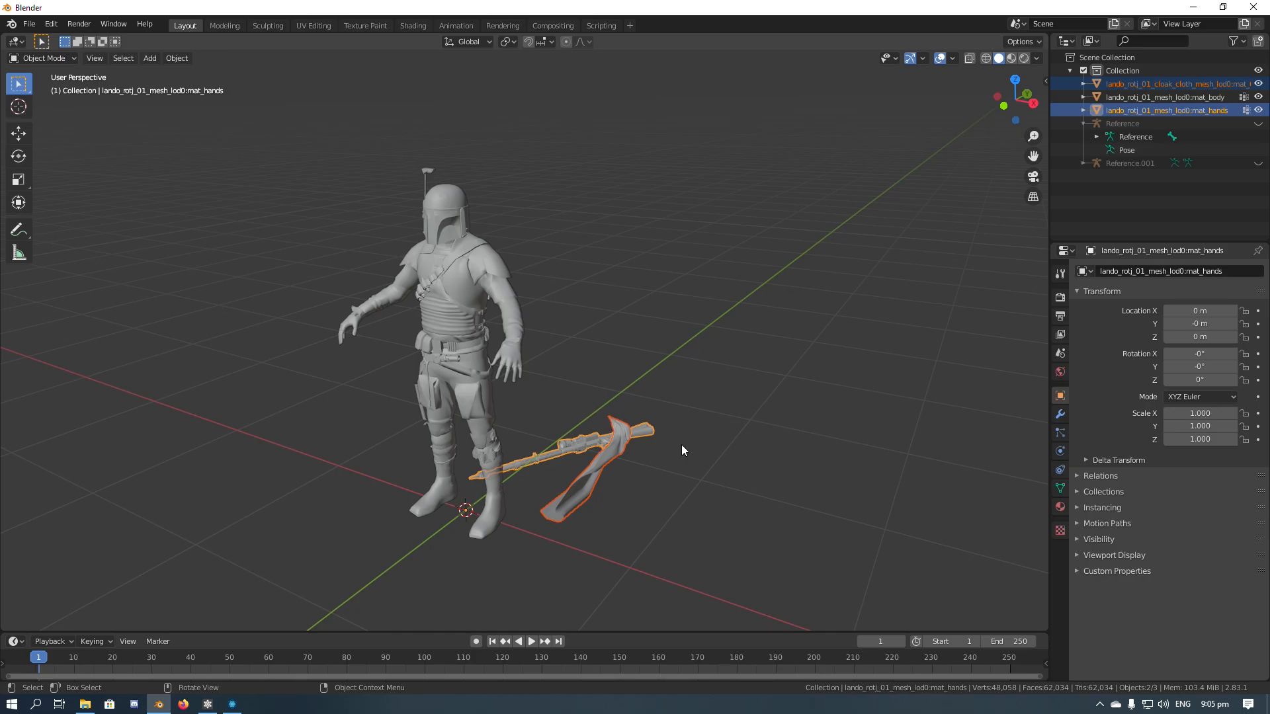
type("rx90")
key("Return")
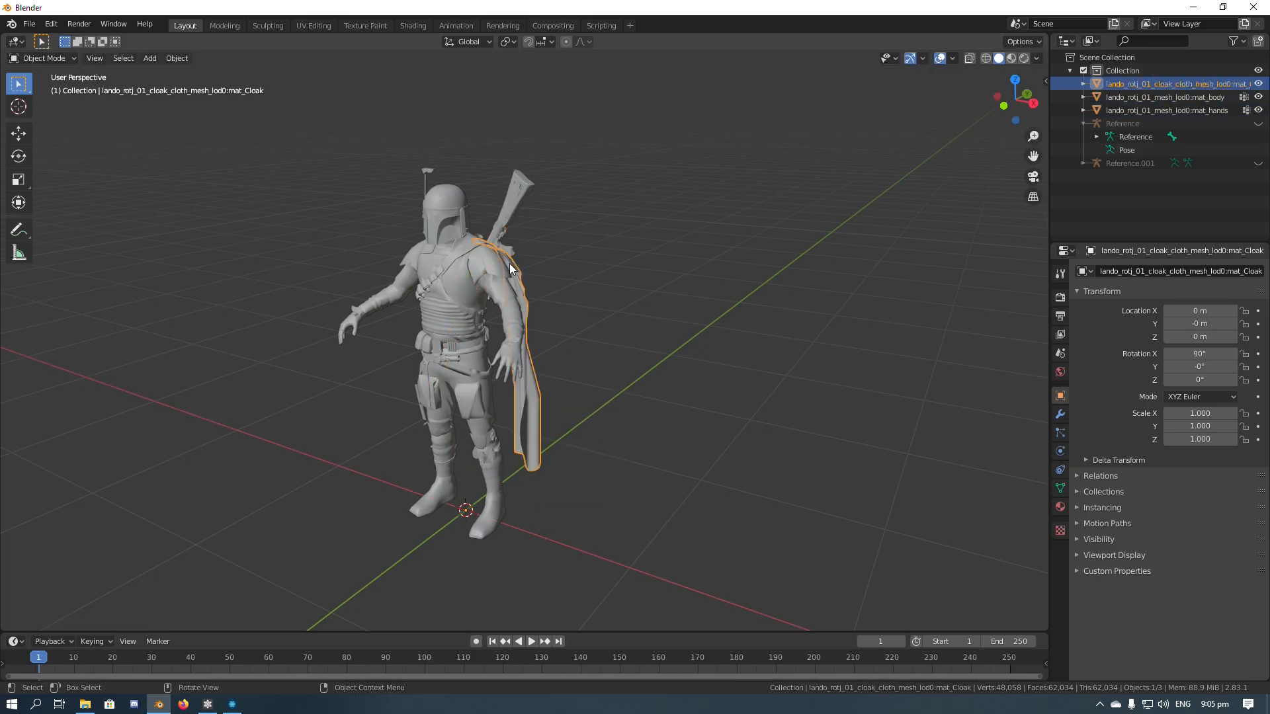
Select the mat_hands mesh and check its X rotation value without changing it.
left_click(510, 223)
left_click(1194, 353)
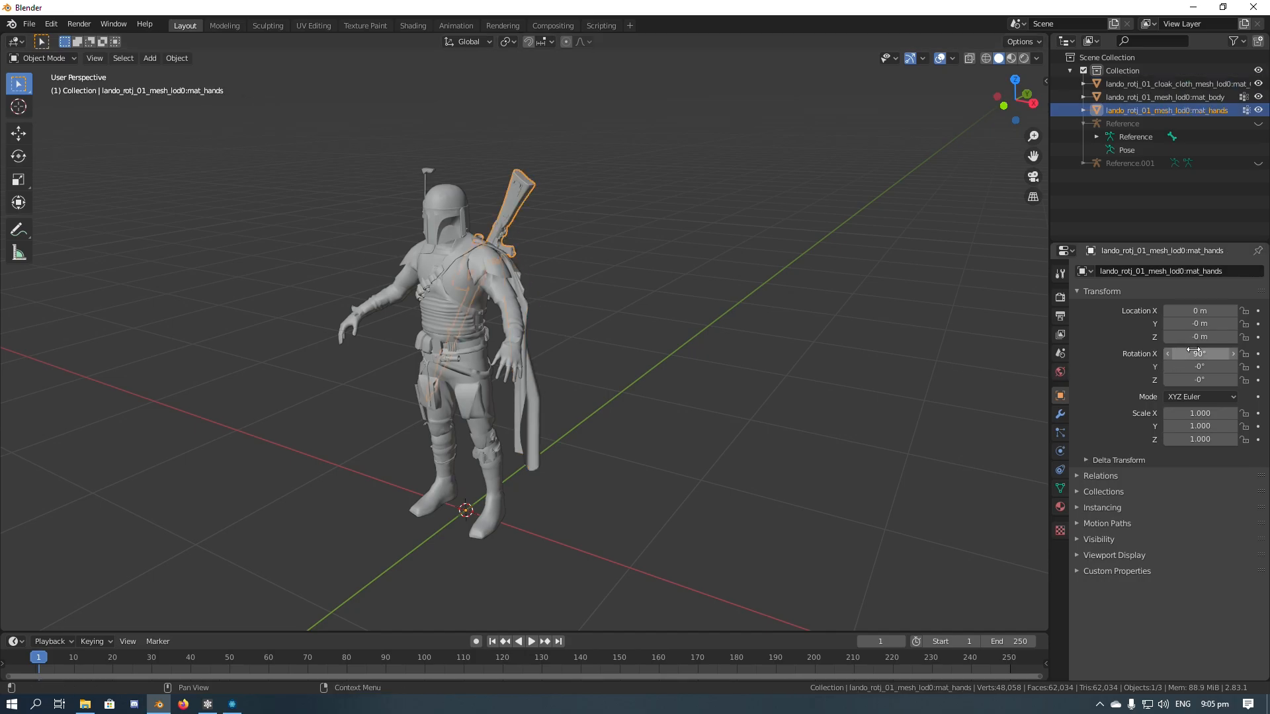
key("Return")
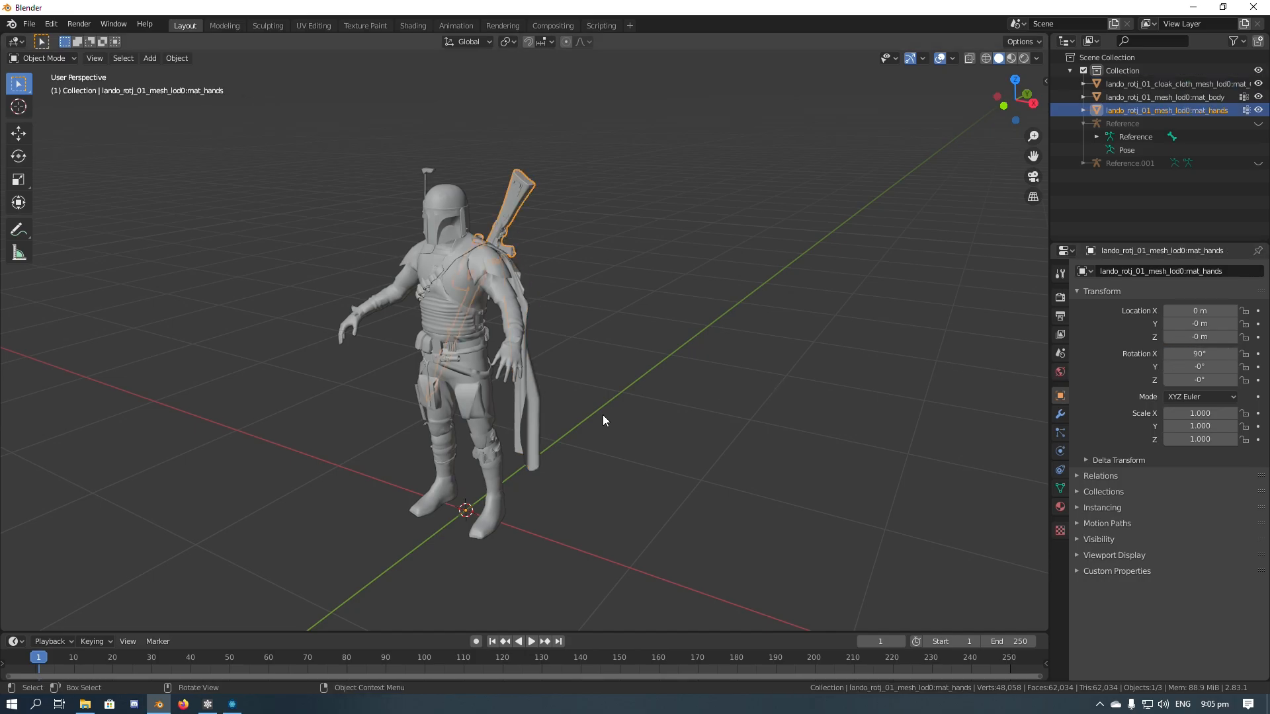
left_click(1195, 353)
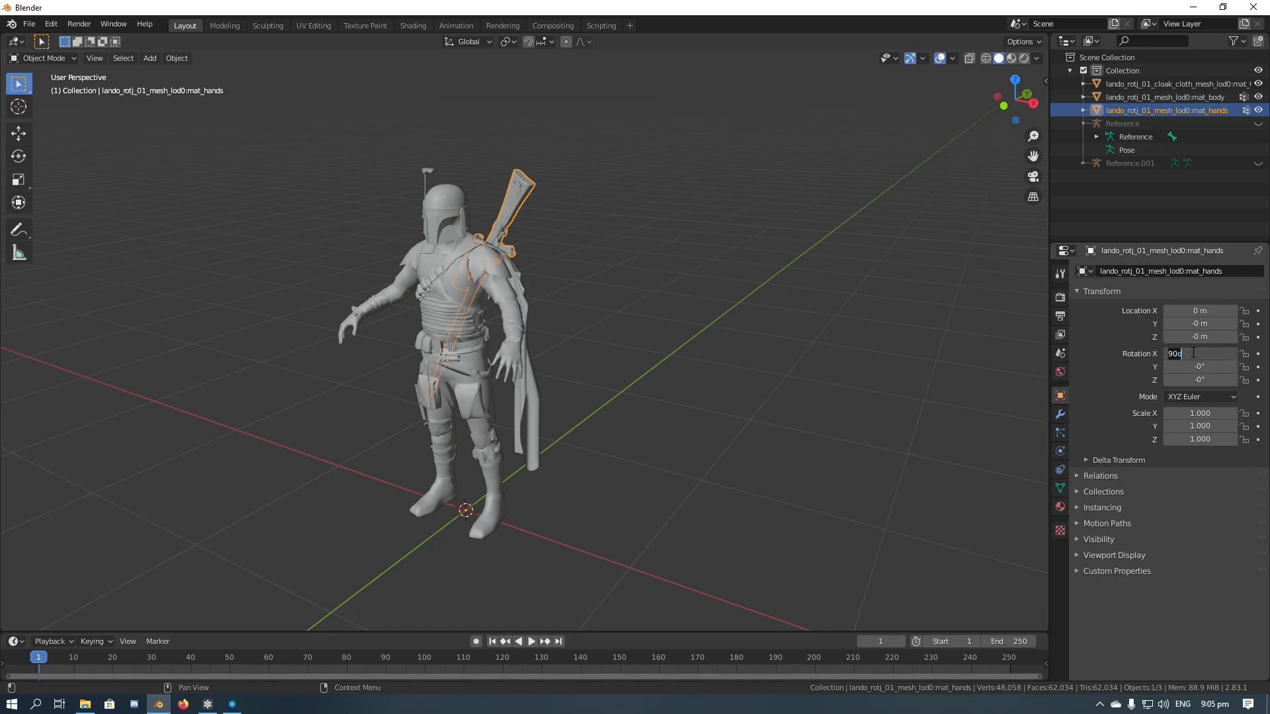
key("Return")
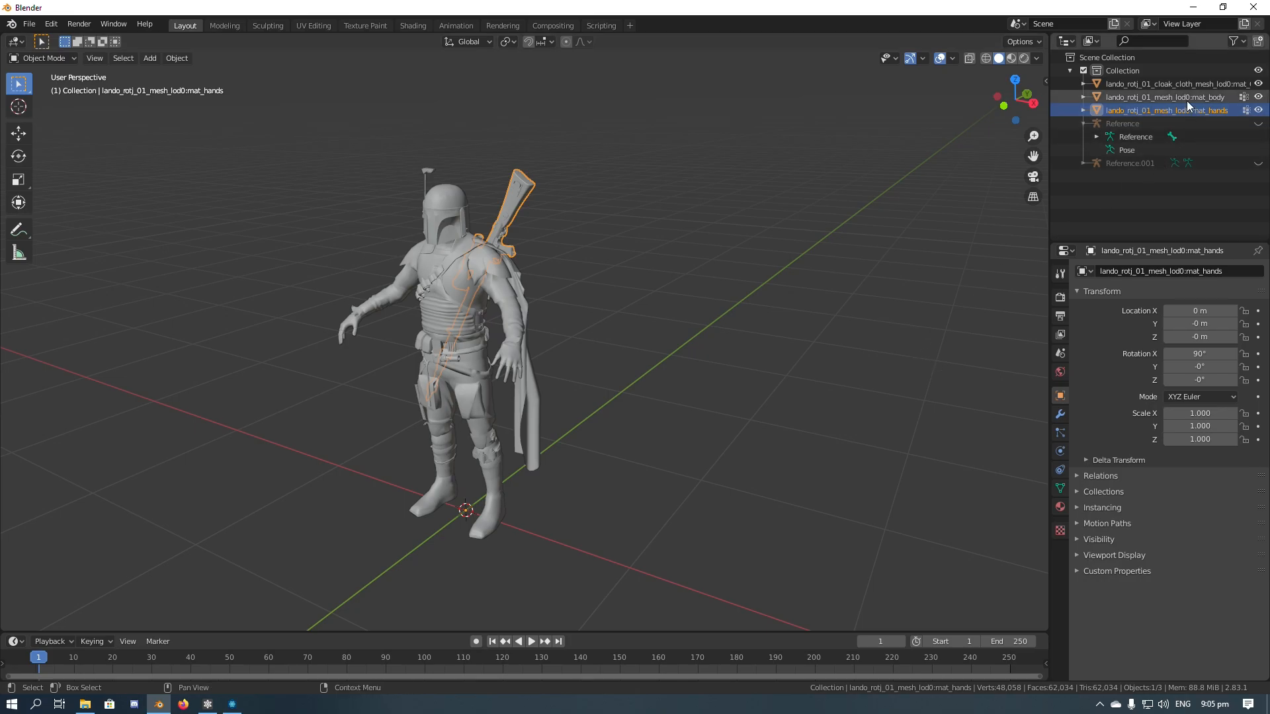
Unhide the Reference armature and parent the mat_Cloak, mat_body and mat_hands meshes to it with Armature Deform.
left_click_drag(1193, 88, 1194, 112)
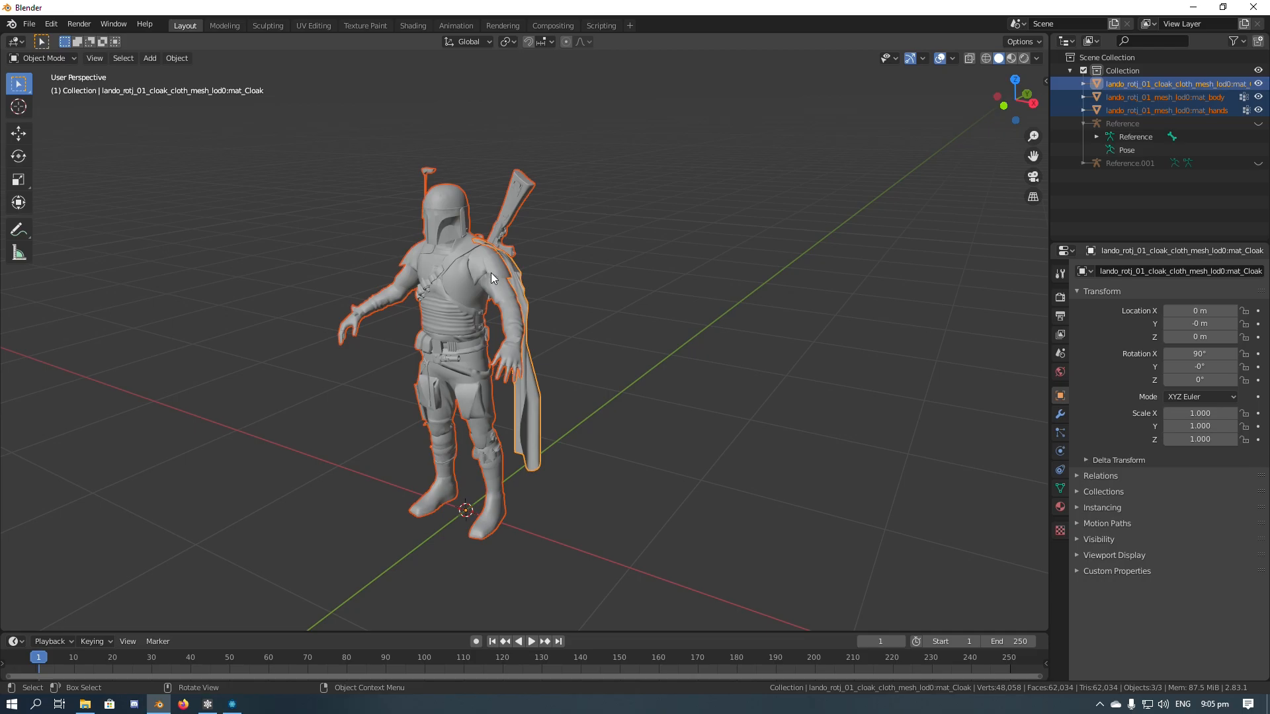
left_click(1258, 124)
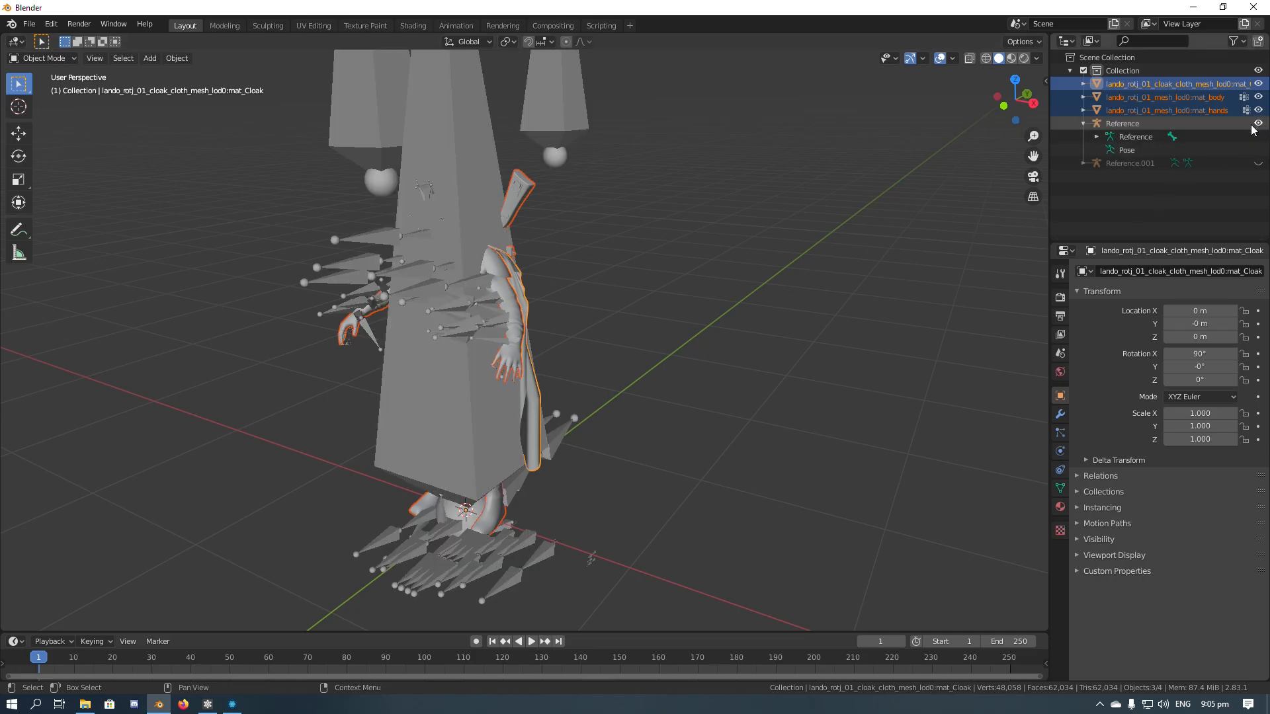
left_click(468, 125, "shift")
right_click(582, 197)
mouse_move(594, 197)
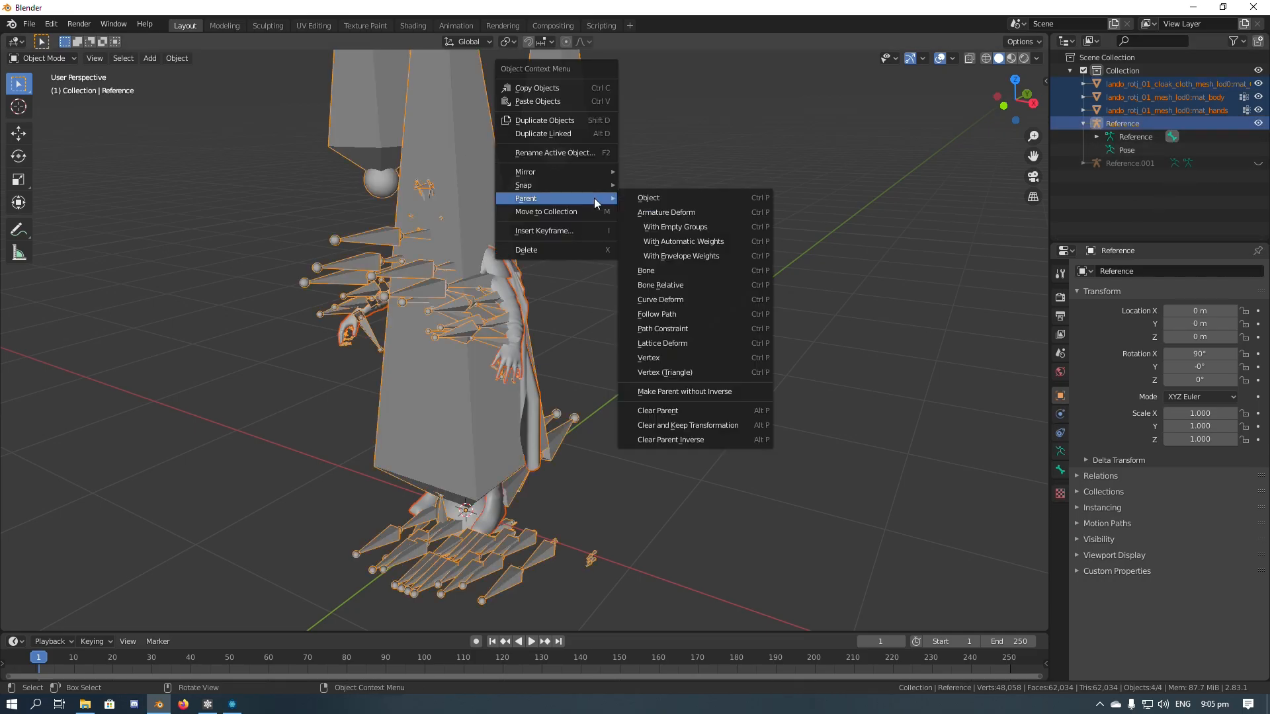
left_click(669, 213)
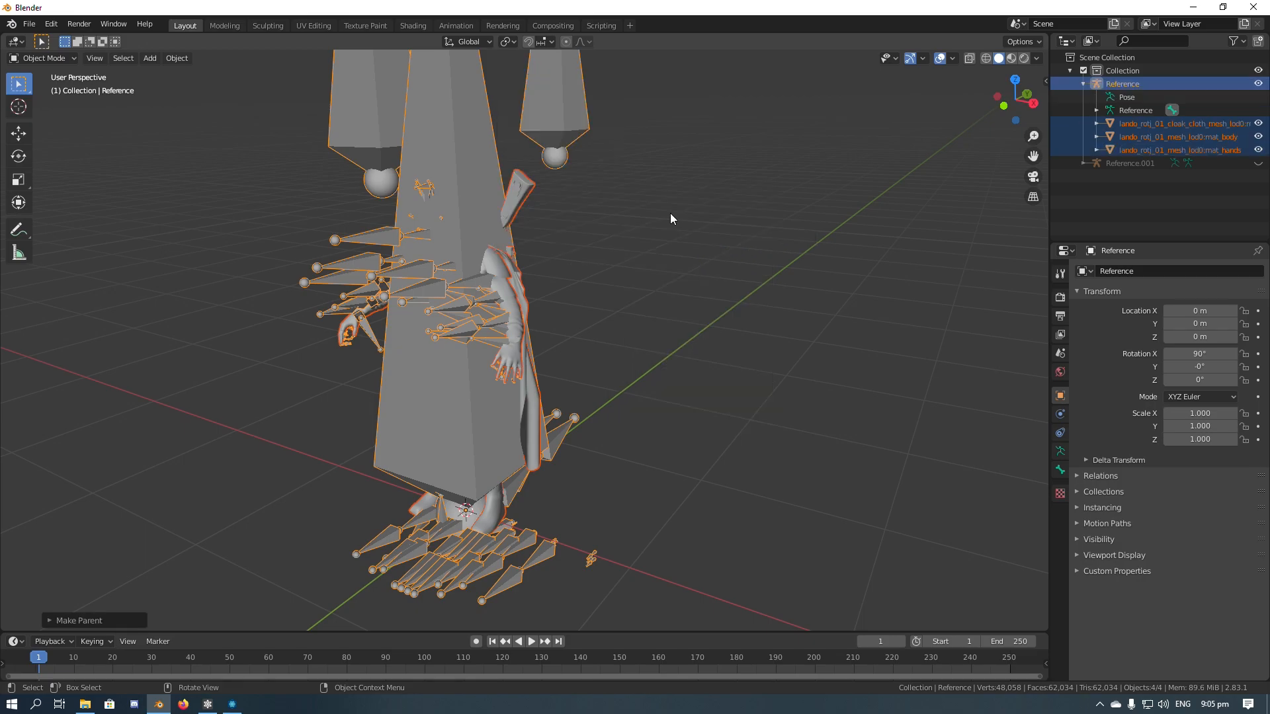
left_click(695, 347)
left_click(498, 267)
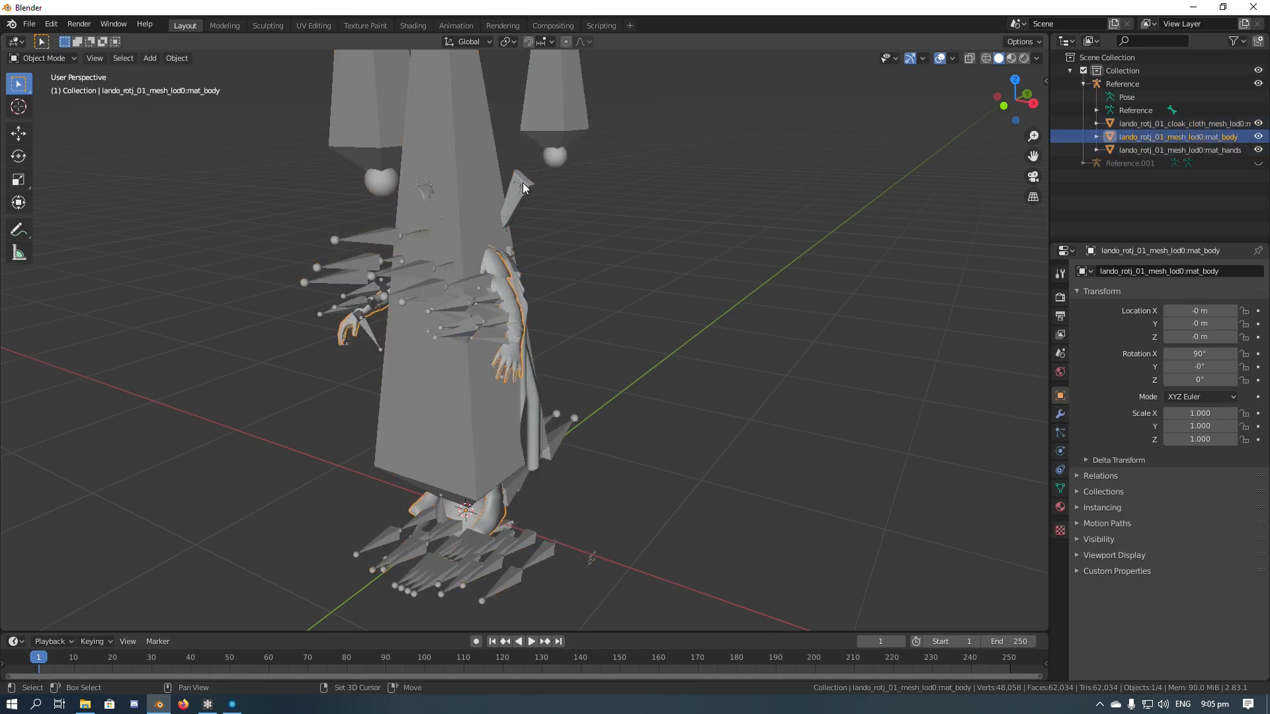
left_click(522, 183, "shift")
left_click(454, 145, "shift")
left_click(31, 27)
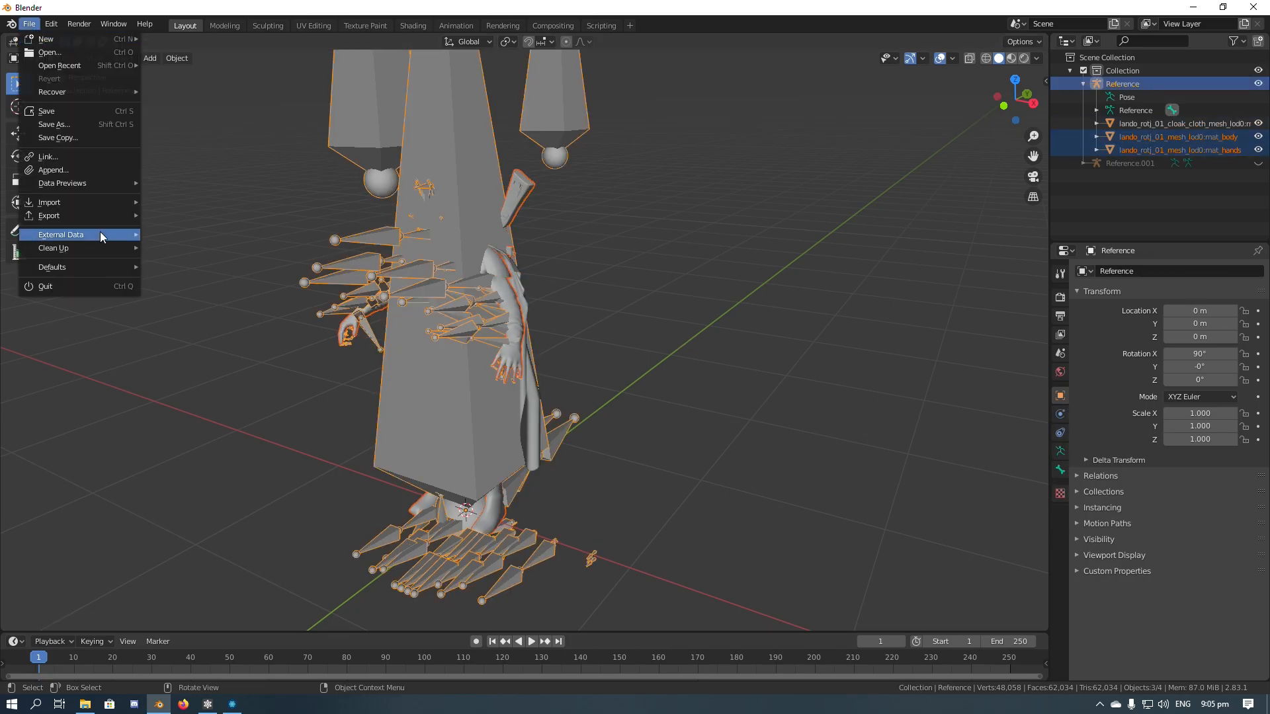
mouse_move(92, 216)
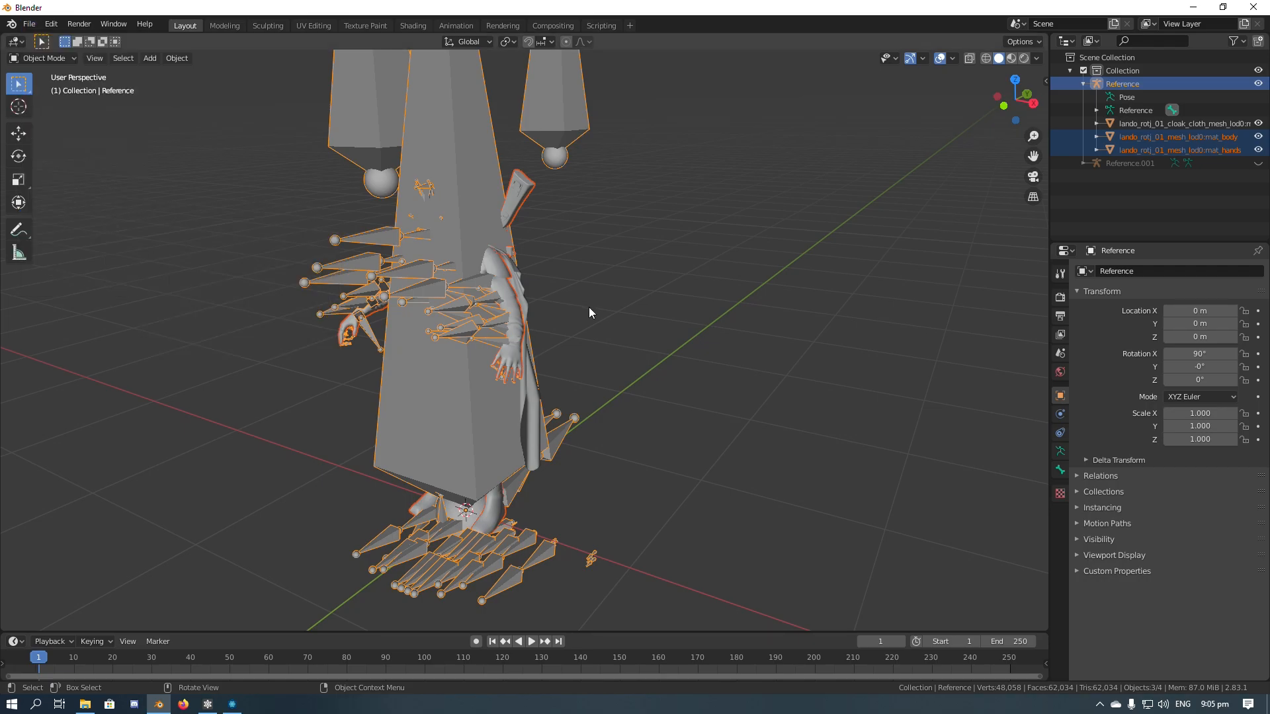
middle_click_drag(589, 306, 468, 295)
left_click(451, 304)
middle_click_drag(578, 272, 500, 300)
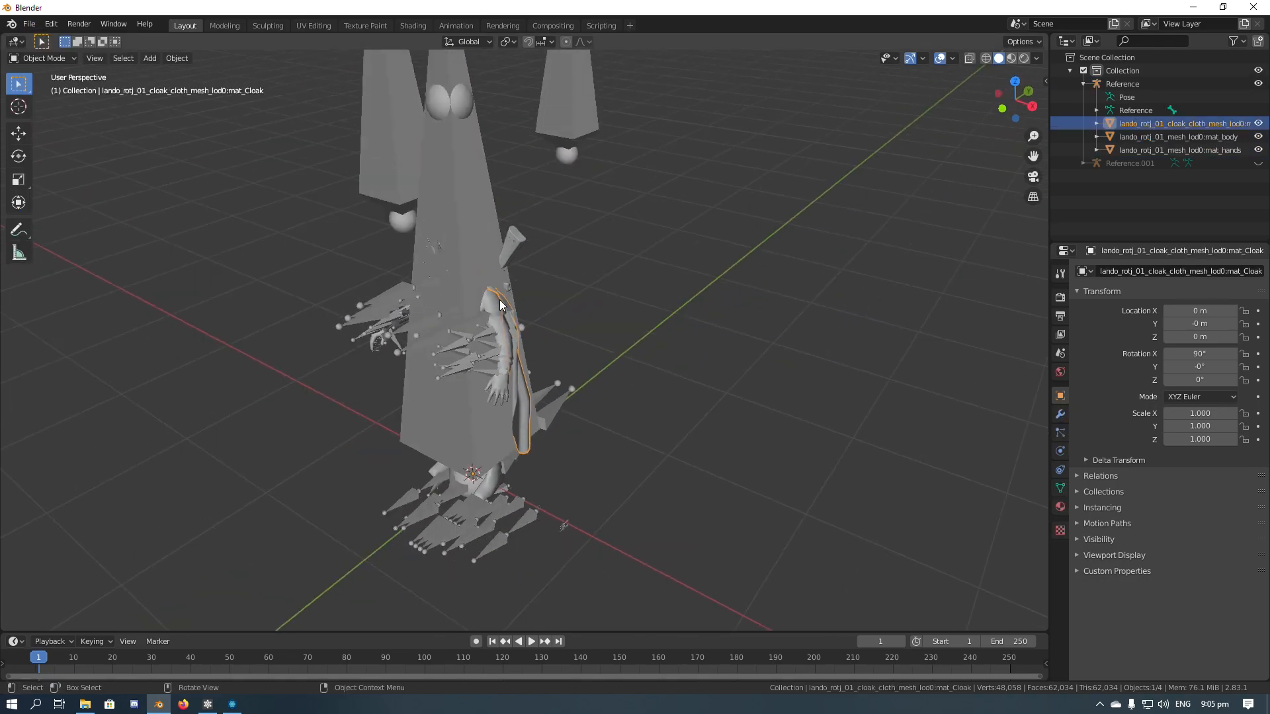
Select the mat_body and mat_hands meshes together with the Reference armature and open the FBX export settings.
left_click(509, 261)
left_click(479, 232, "shift")
left_click(479, 231, "shift")
left_click(29, 24)
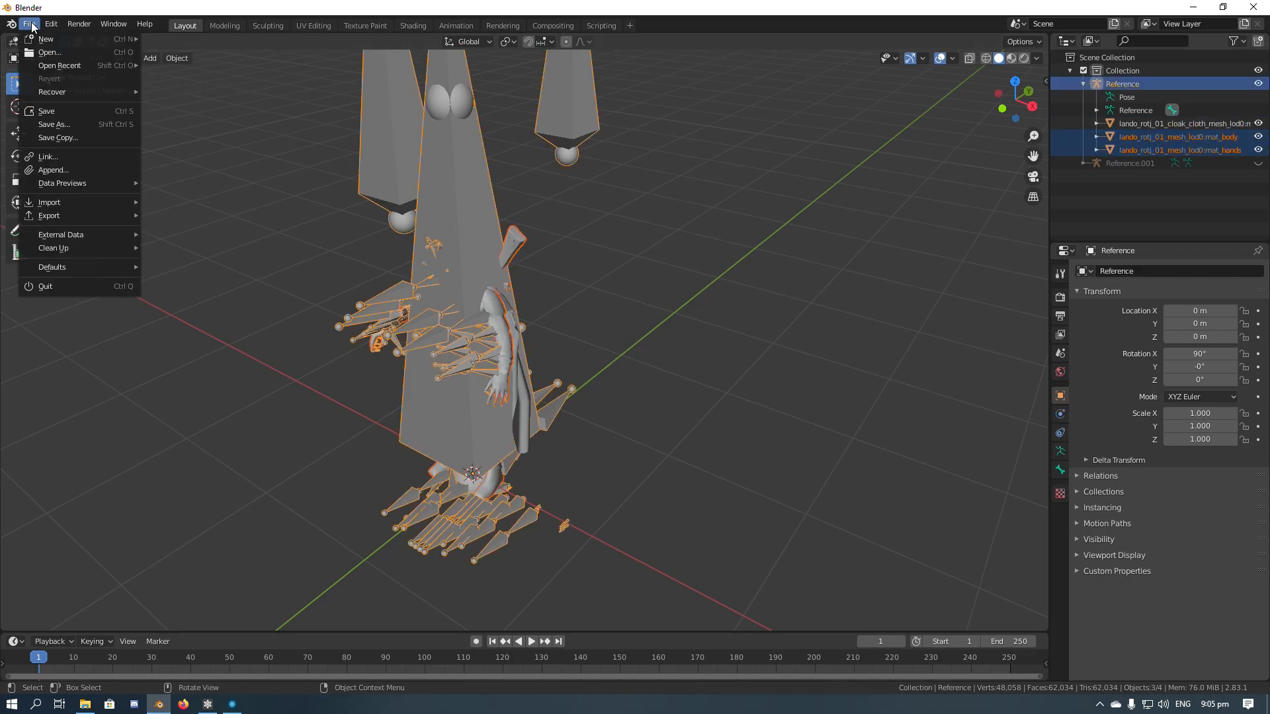
mouse_move(74, 217)
left_click(198, 294)
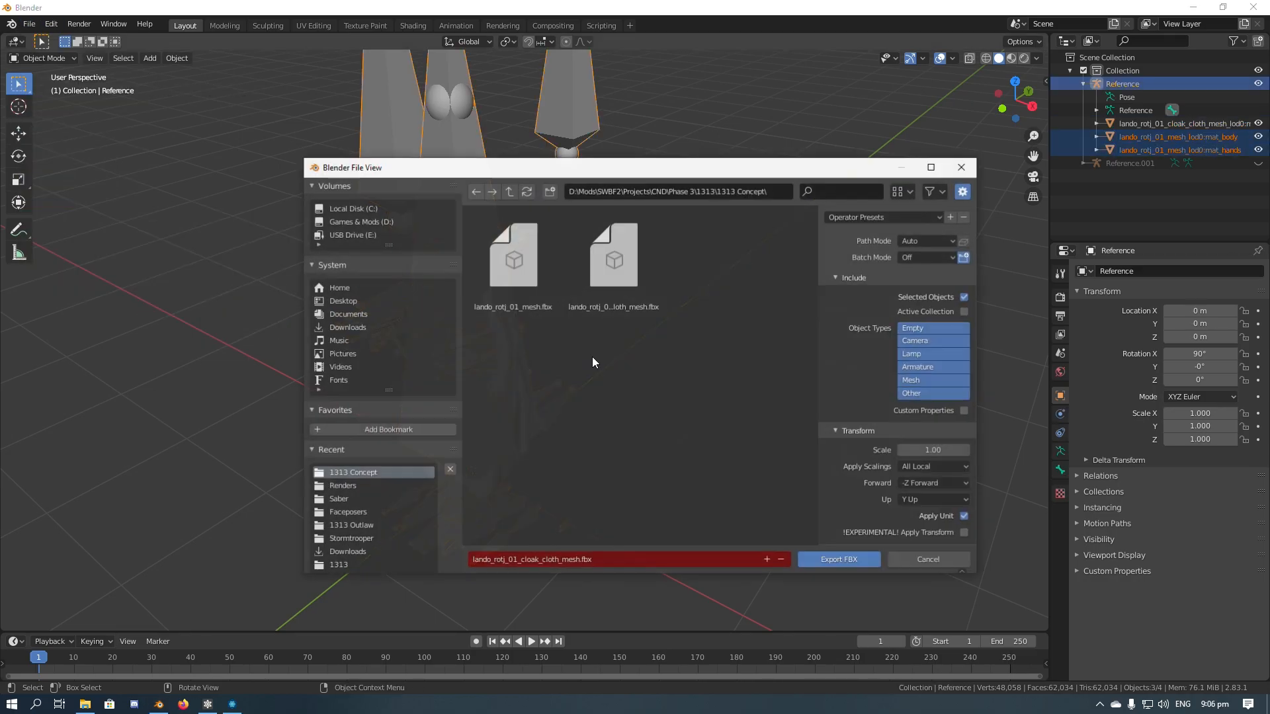
Review the geometry export options and export the selected objects as lando_rotj_01_cloak_cloth_mesh.fbx in the 1313 Concept folder.
left_click(614, 273)
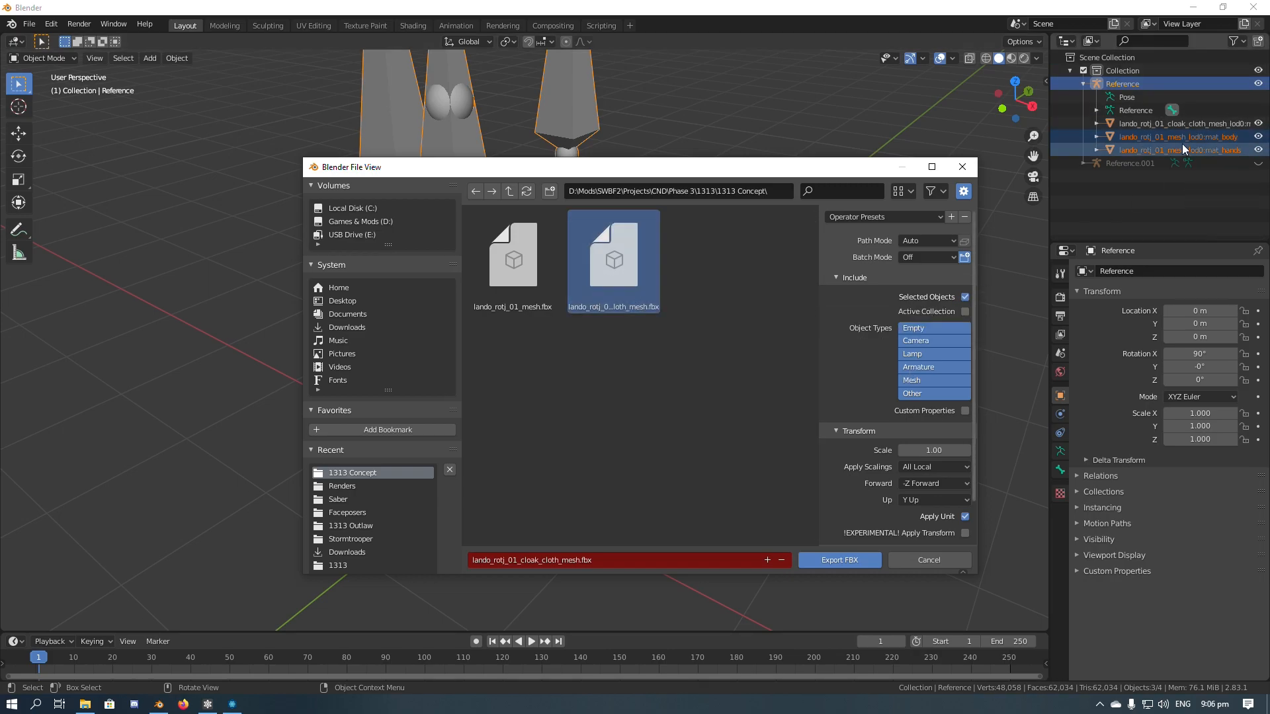
left_click(837, 431)
left_click(836, 446)
scroll(881, 434, "down", 1)
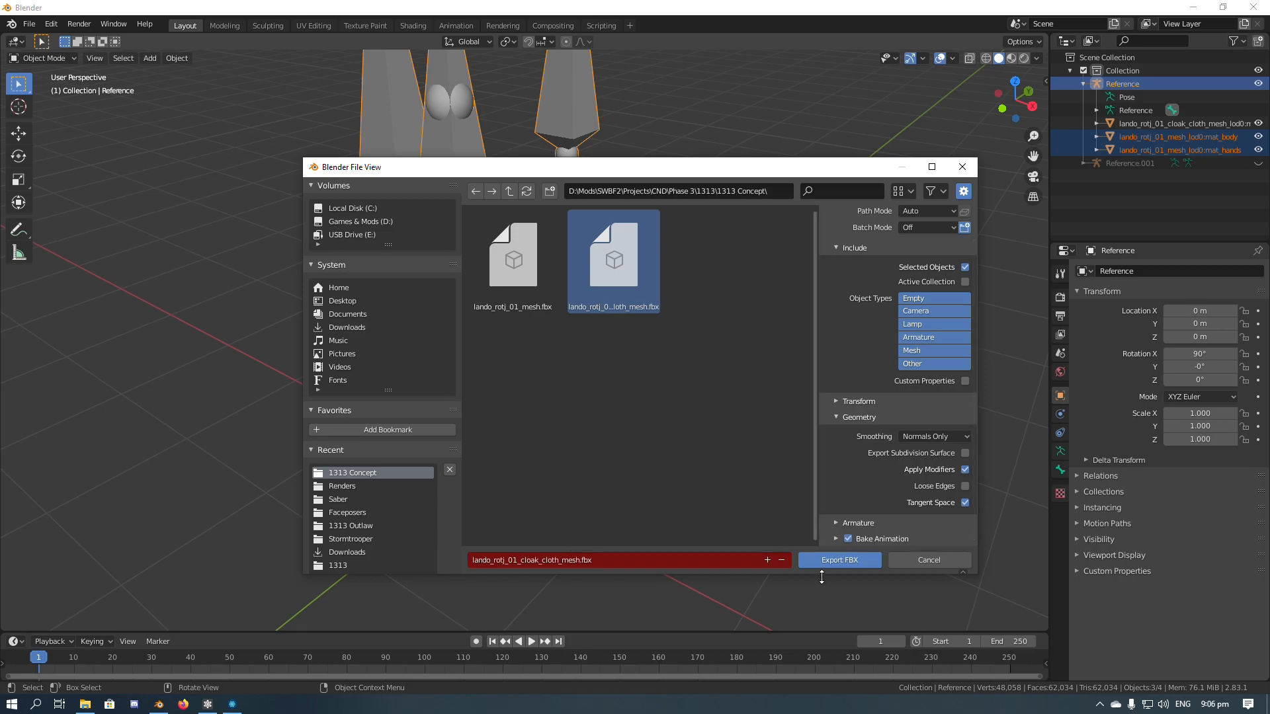
left_click(838, 561)
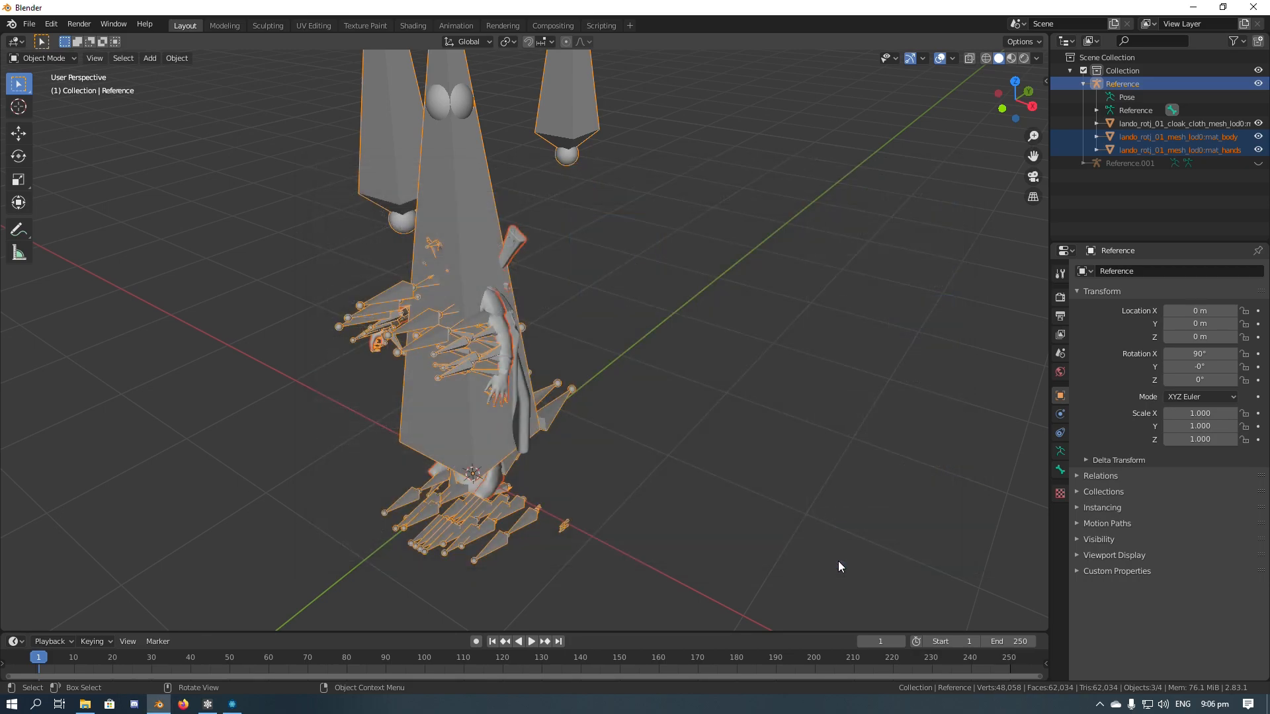
Switch to FrostMeshy and load lando_rotj_01_mesh.fbx from the 1313 Concept folder for the Lando ROTJ sample.
middle_click_drag(398, 565, 367, 549)
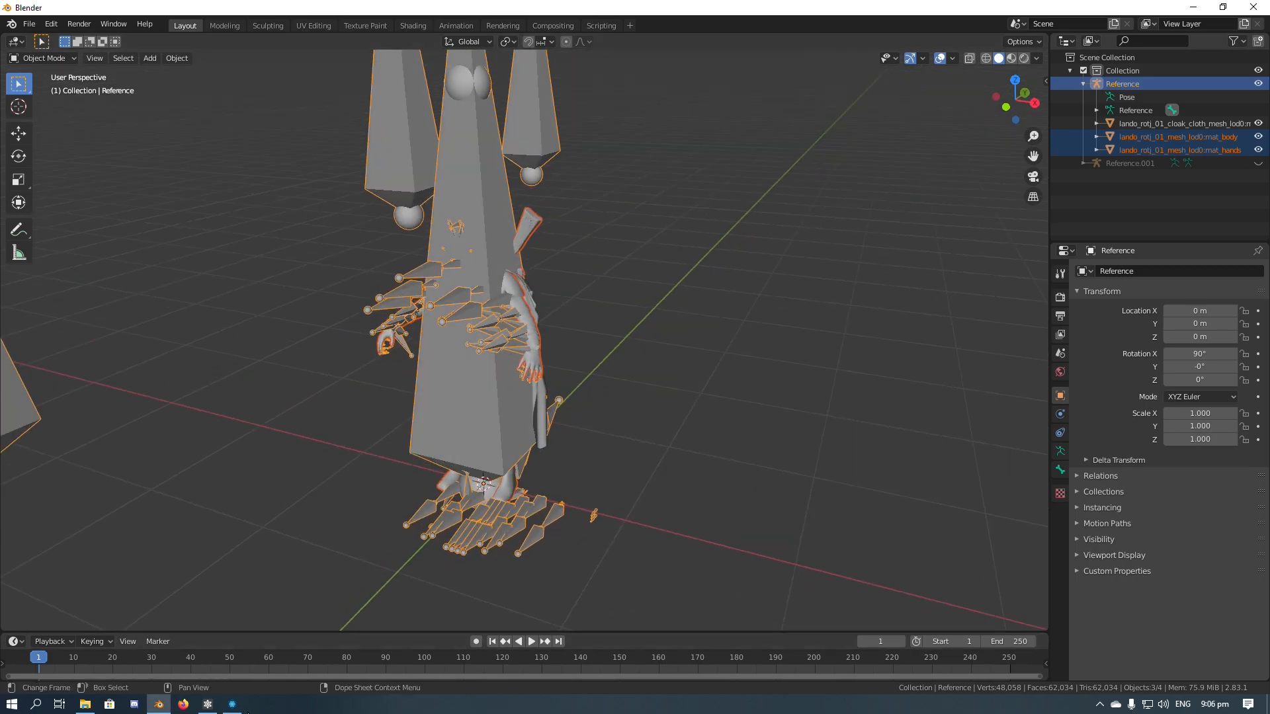
mouse_move(232, 708)
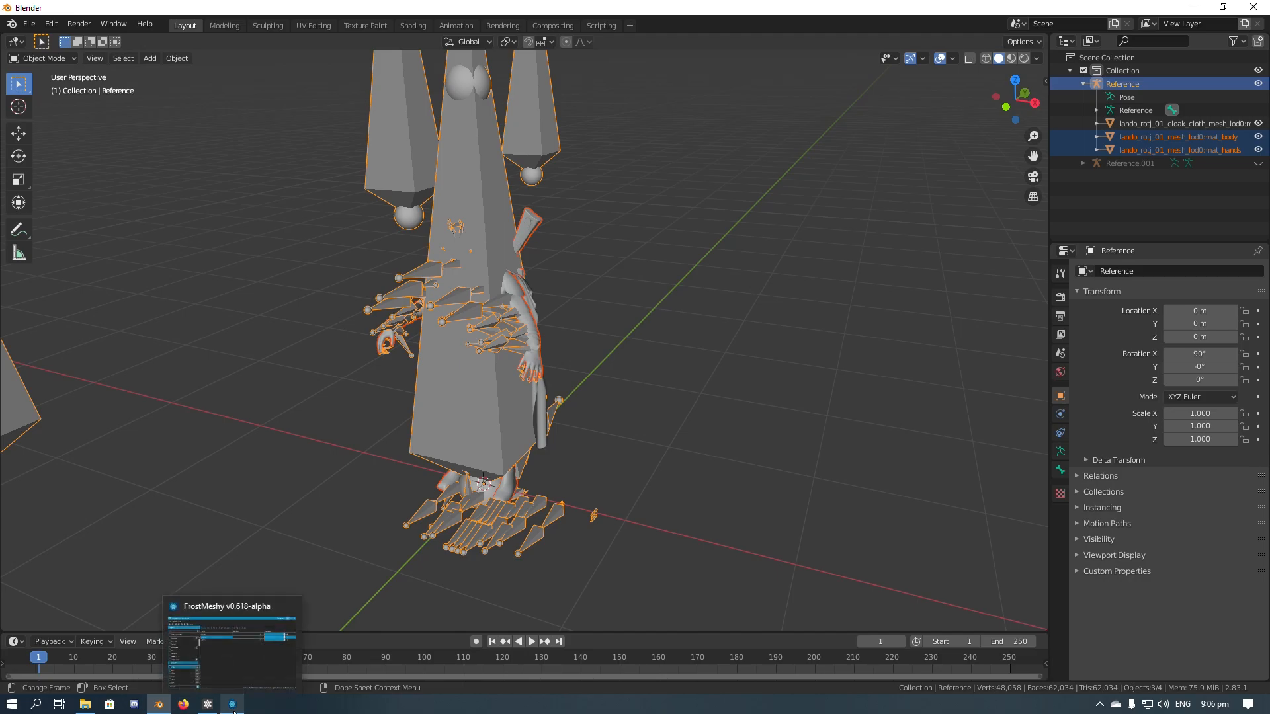
left_click(232, 705)
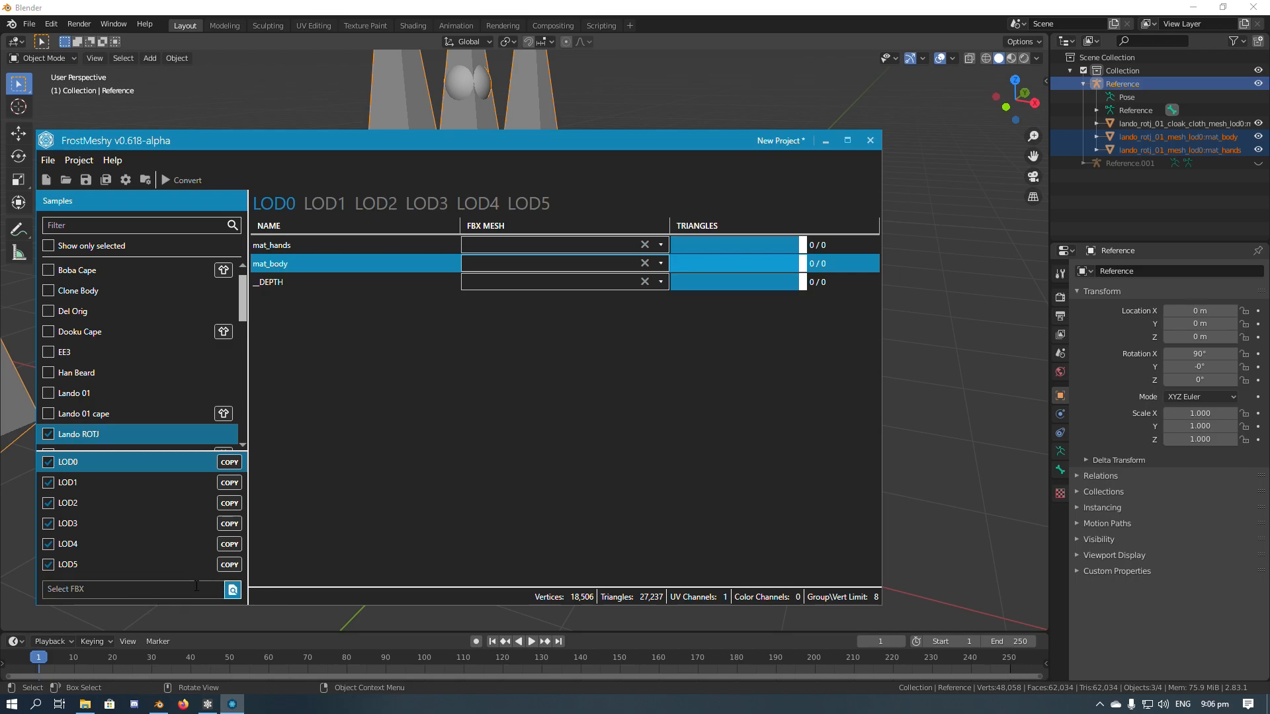
left_click(233, 590)
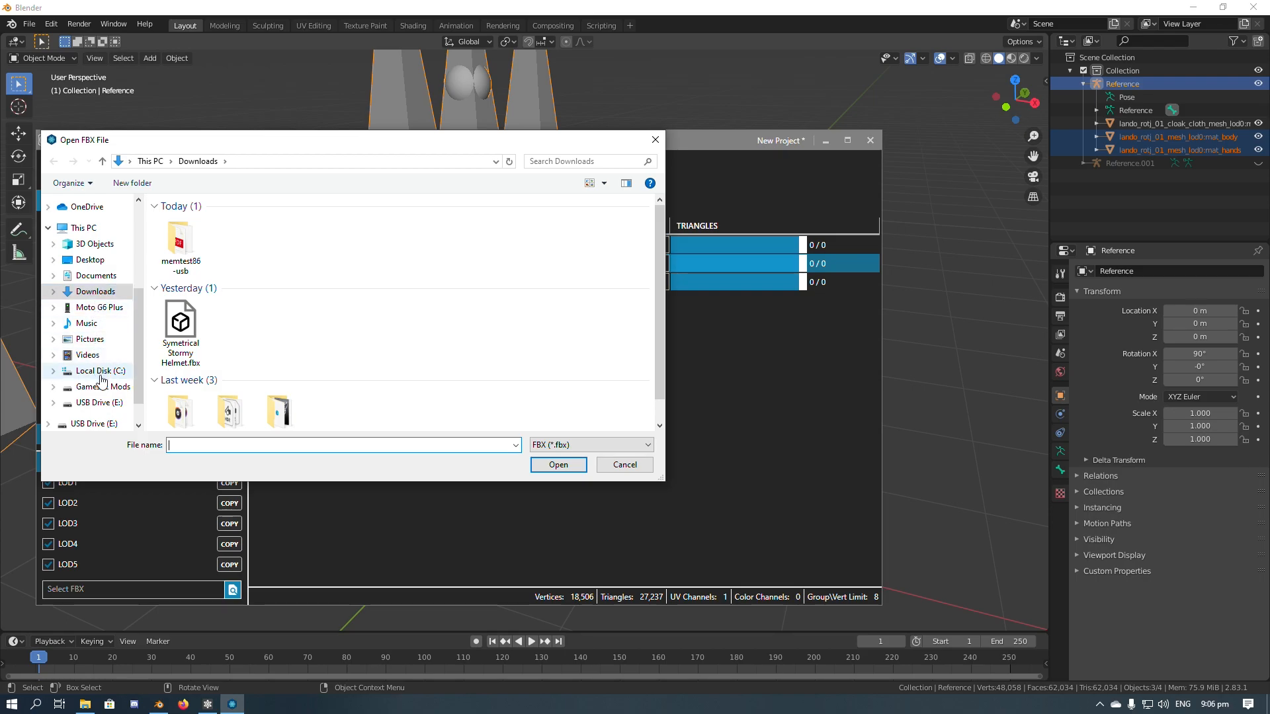
scroll(101, 379, "up", 3)
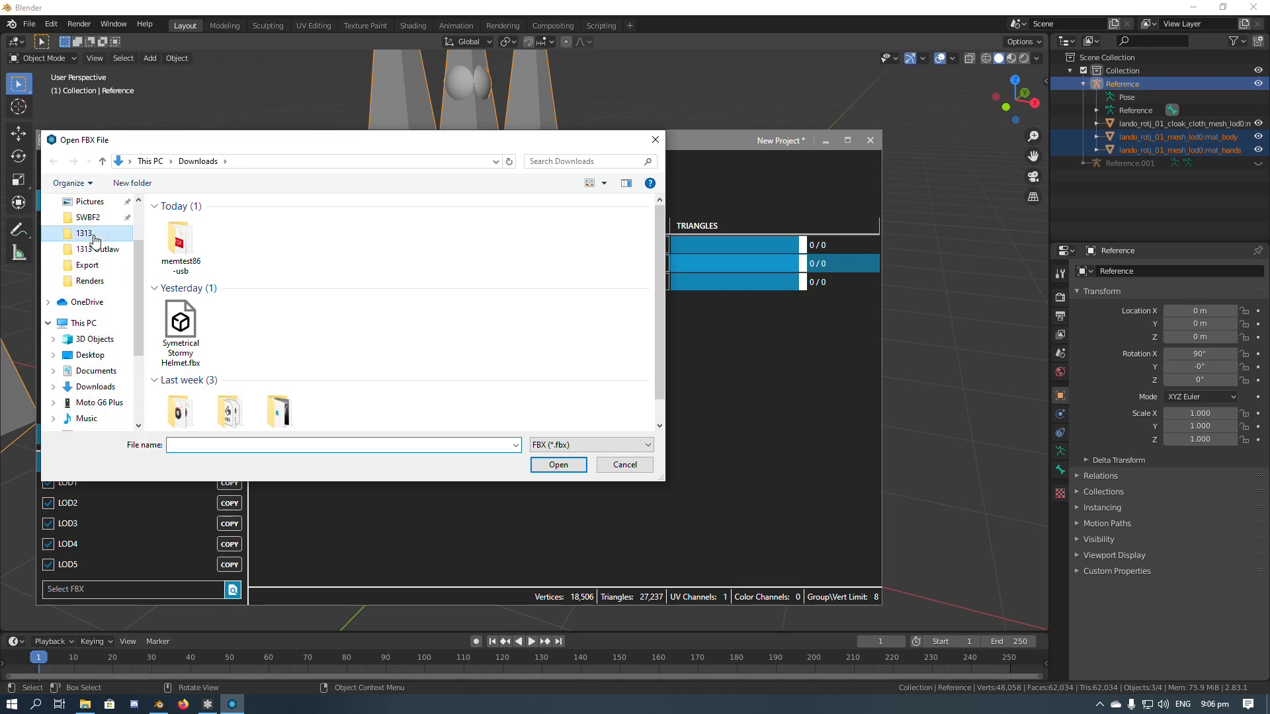
left_click(94, 237)
double_click(190, 240)
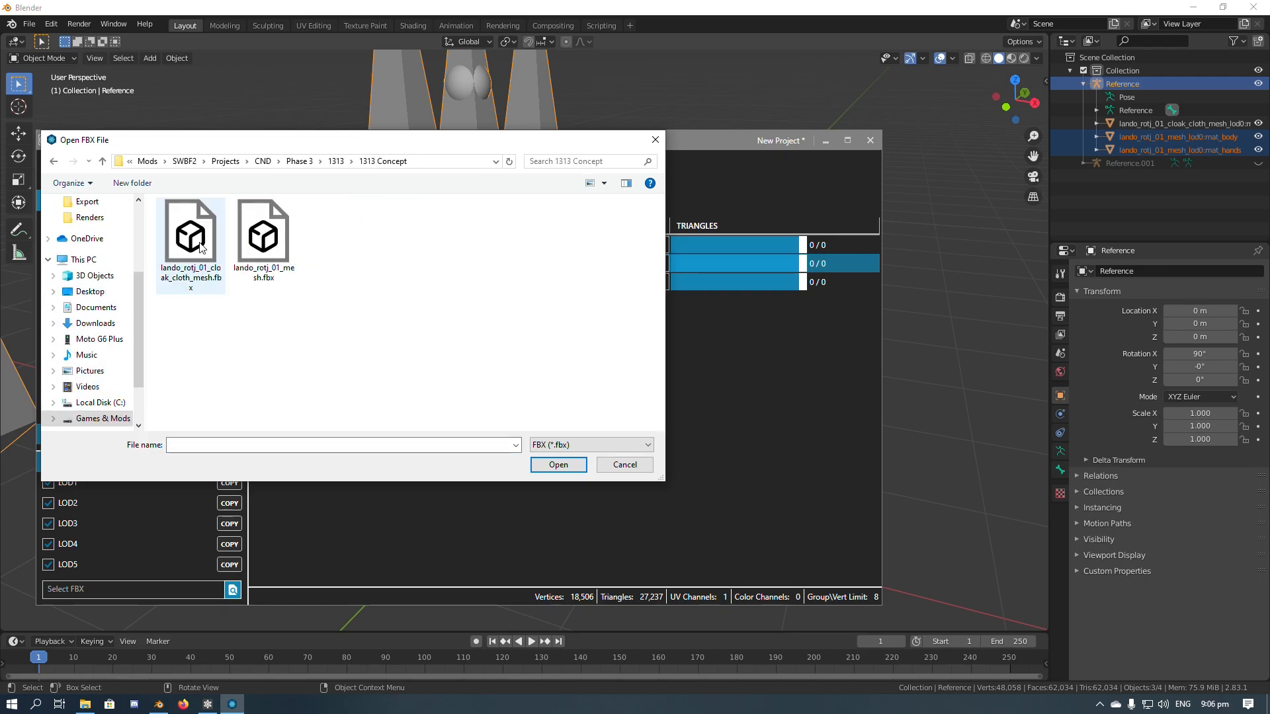
left_click(251, 245)
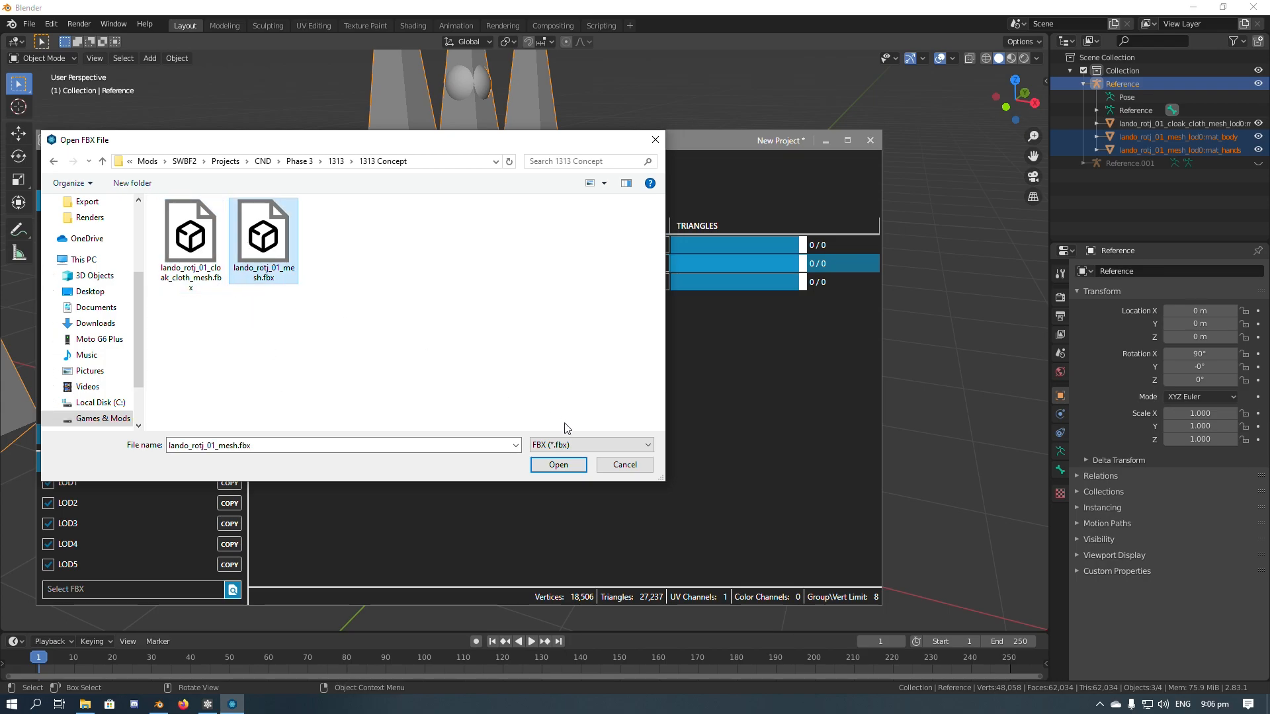
left_click(547, 466)
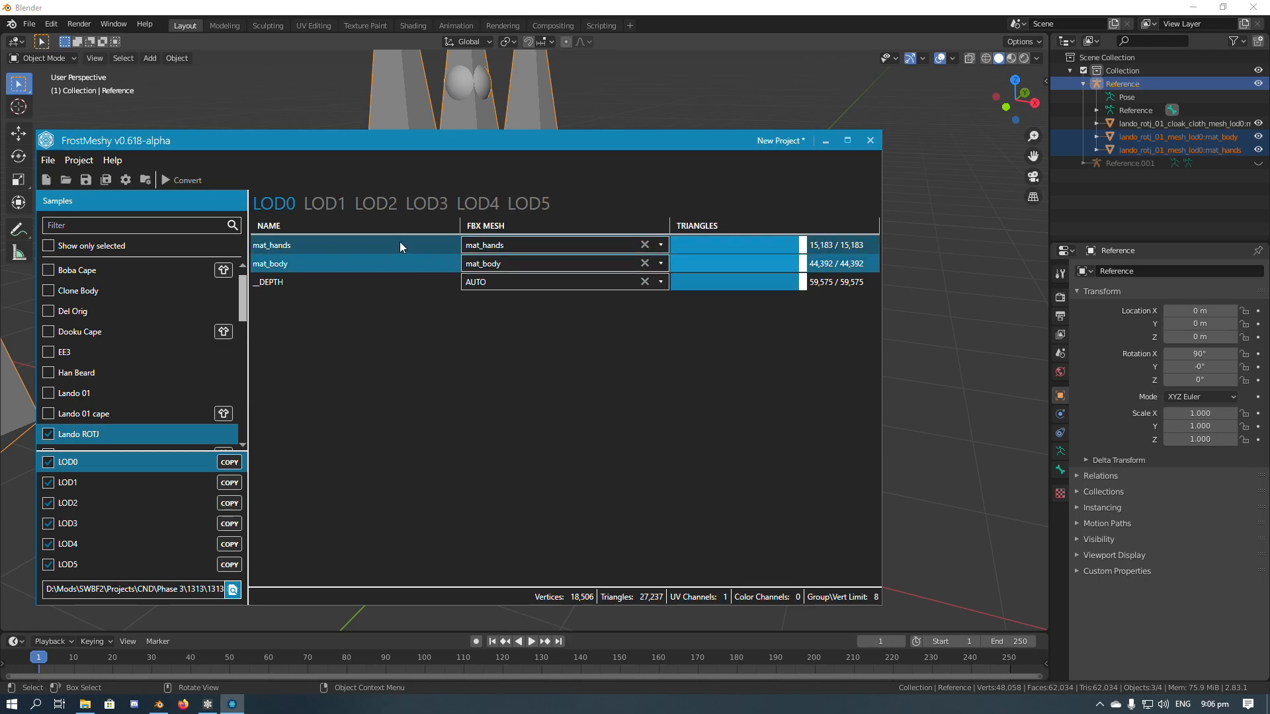
Review the FBX mesh assignments and triangle counts of mat_hands, mat_body and __DEPTH across LOD0 to LOD5.
left_click(327, 204)
left_click(375, 202)
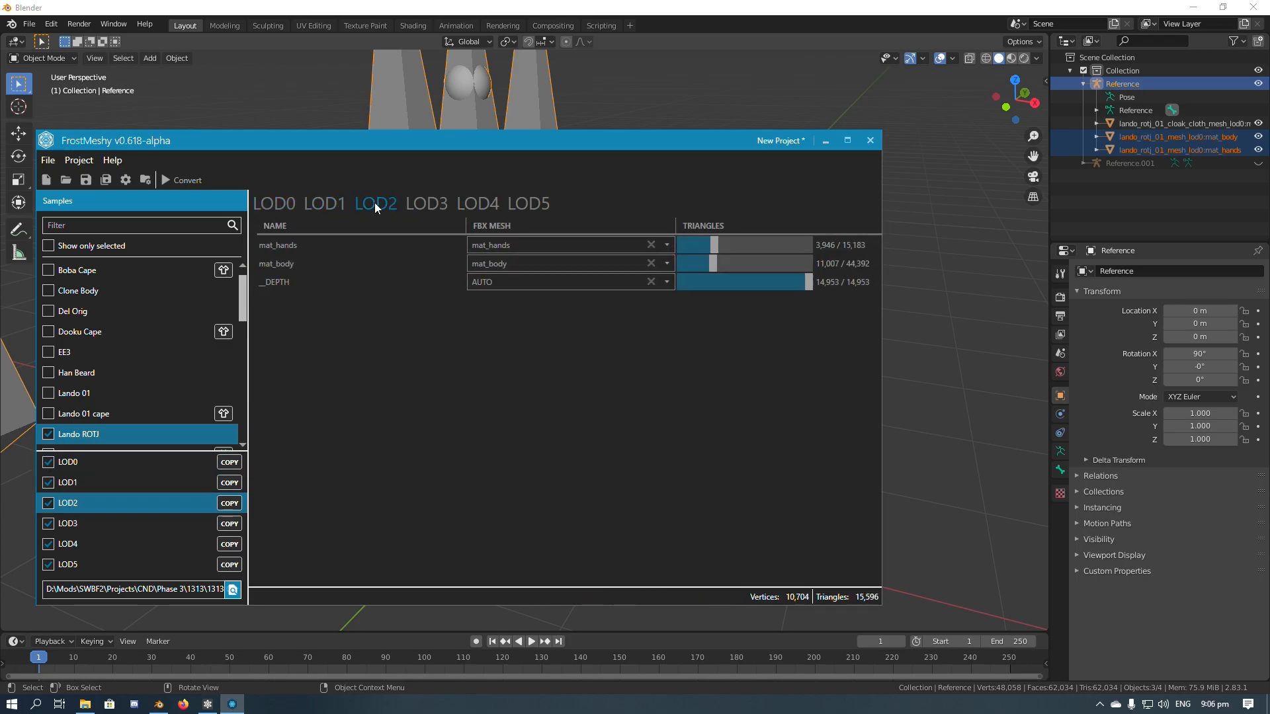
left_click(427, 203)
left_click(471, 203)
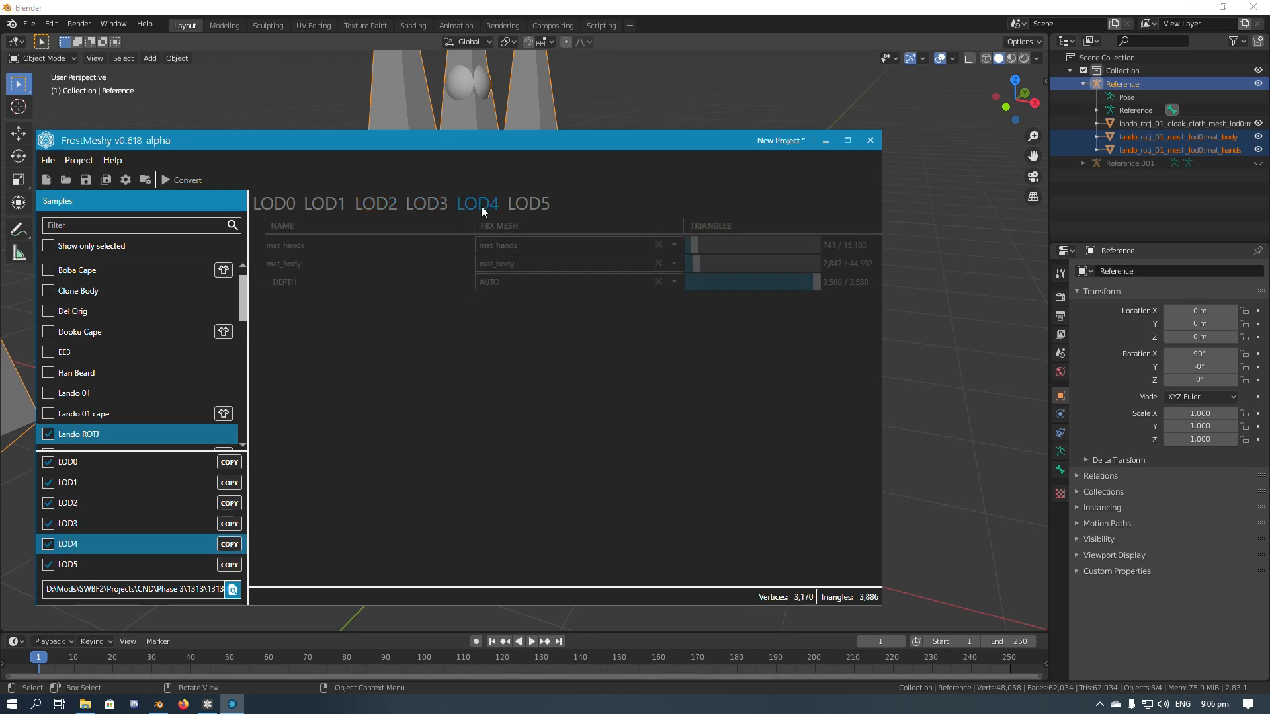
left_click(522, 205)
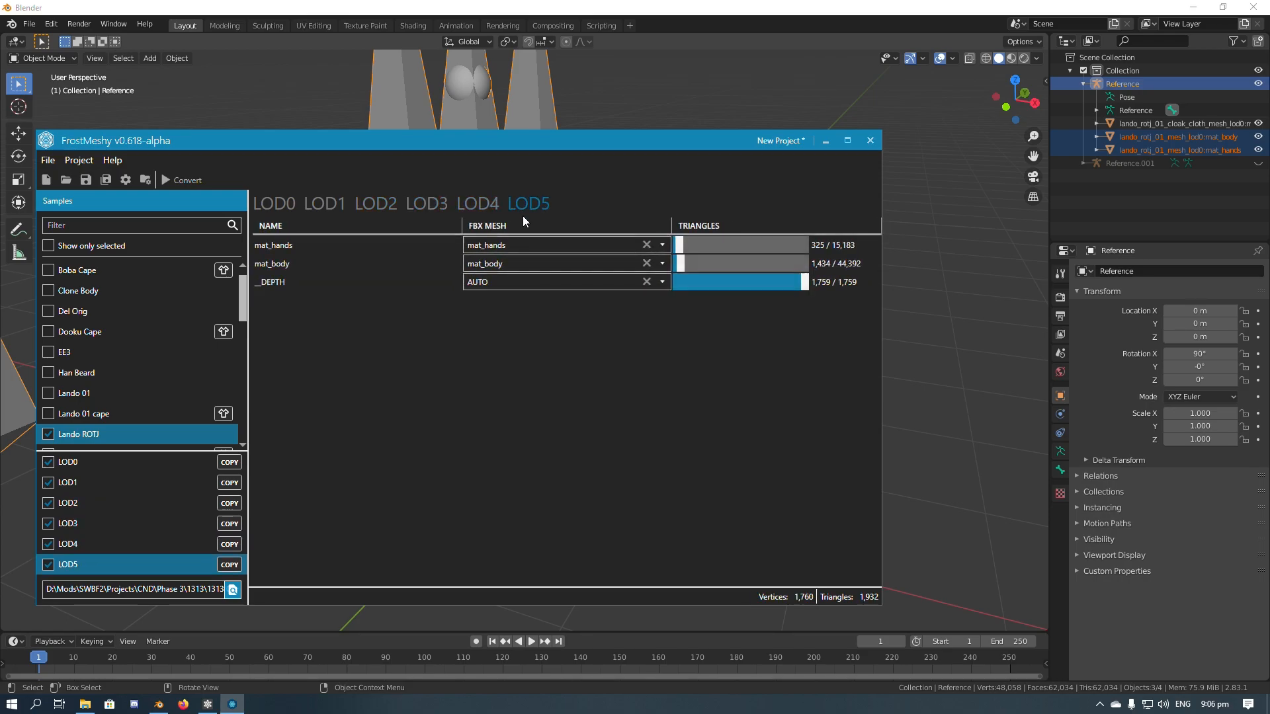
left_click(285, 205)
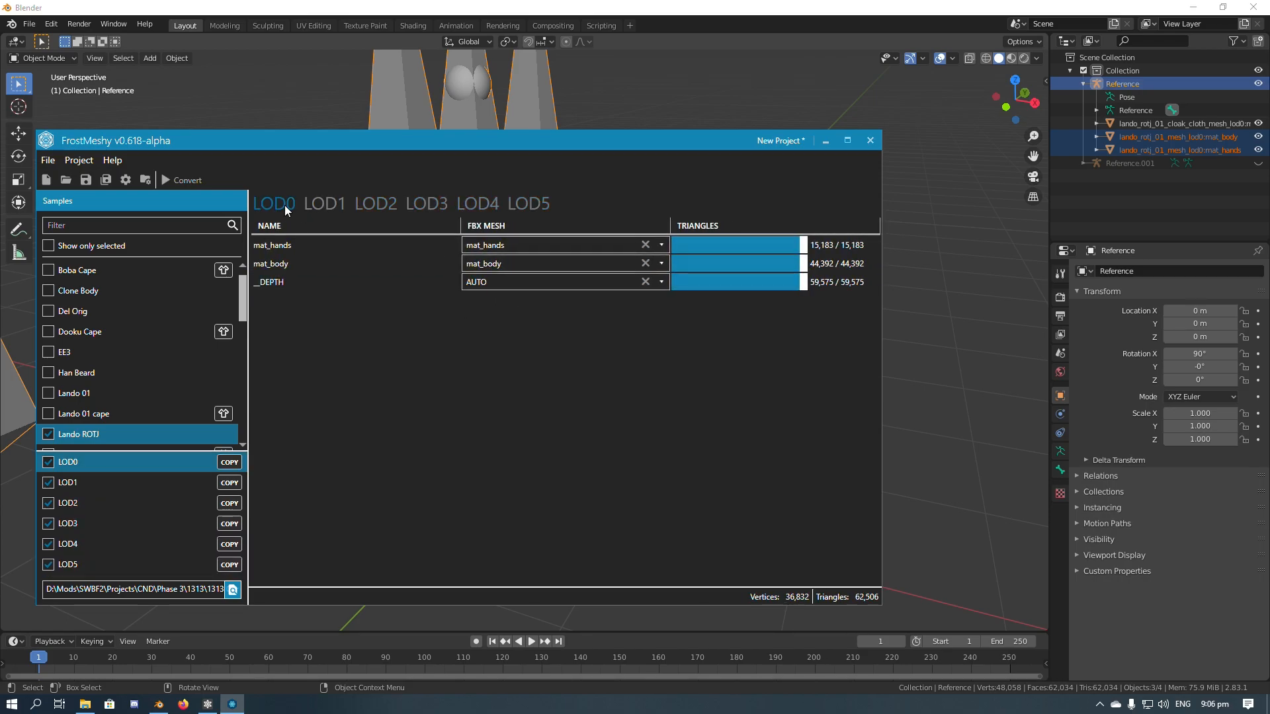
left_click(319, 204)
left_click(376, 204)
left_click(427, 205)
left_click(473, 206)
left_click(532, 202)
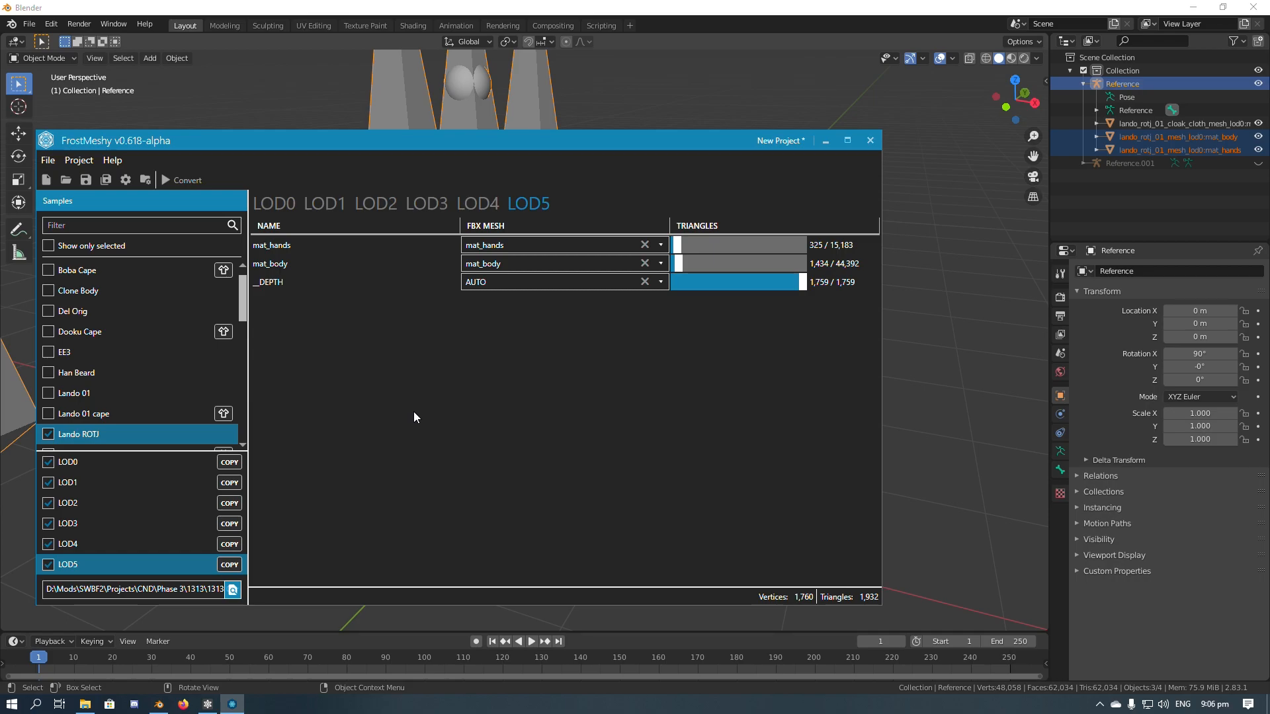
left_click(273, 208)
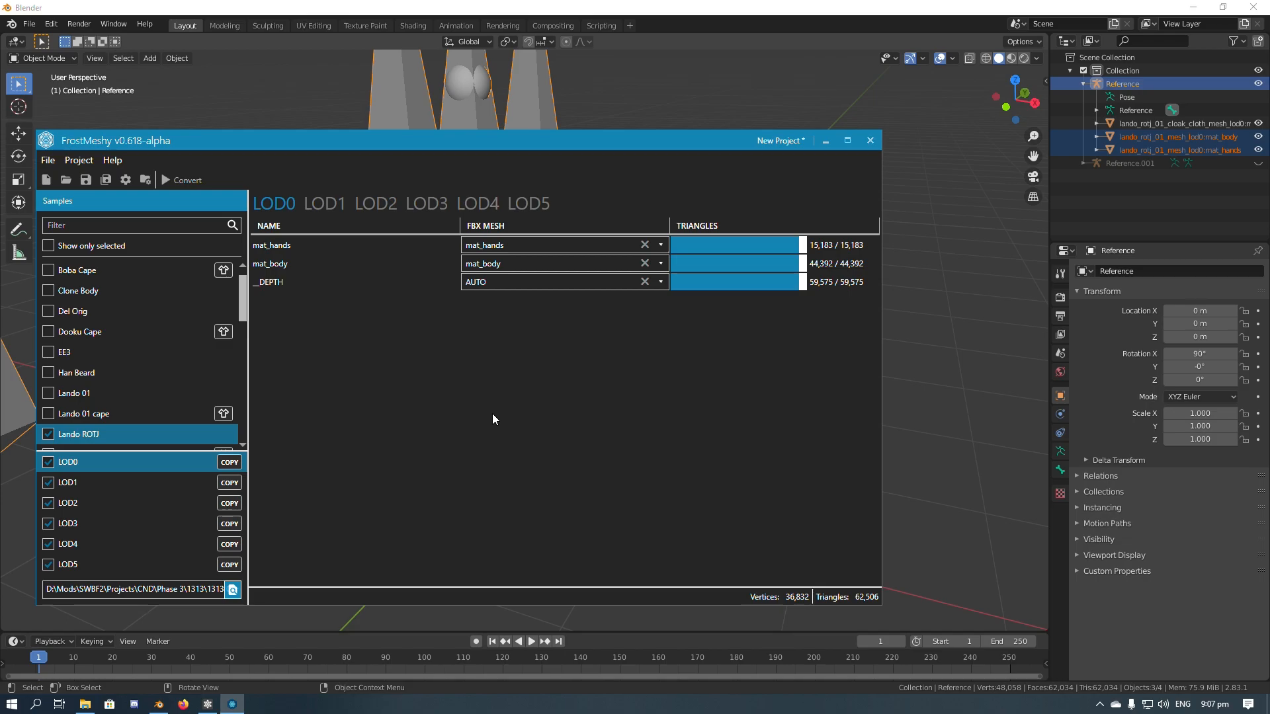
left_click(330, 204)
left_click(386, 201)
left_click(443, 200)
left_click(482, 203)
left_click(527, 204)
left_click(270, 206)
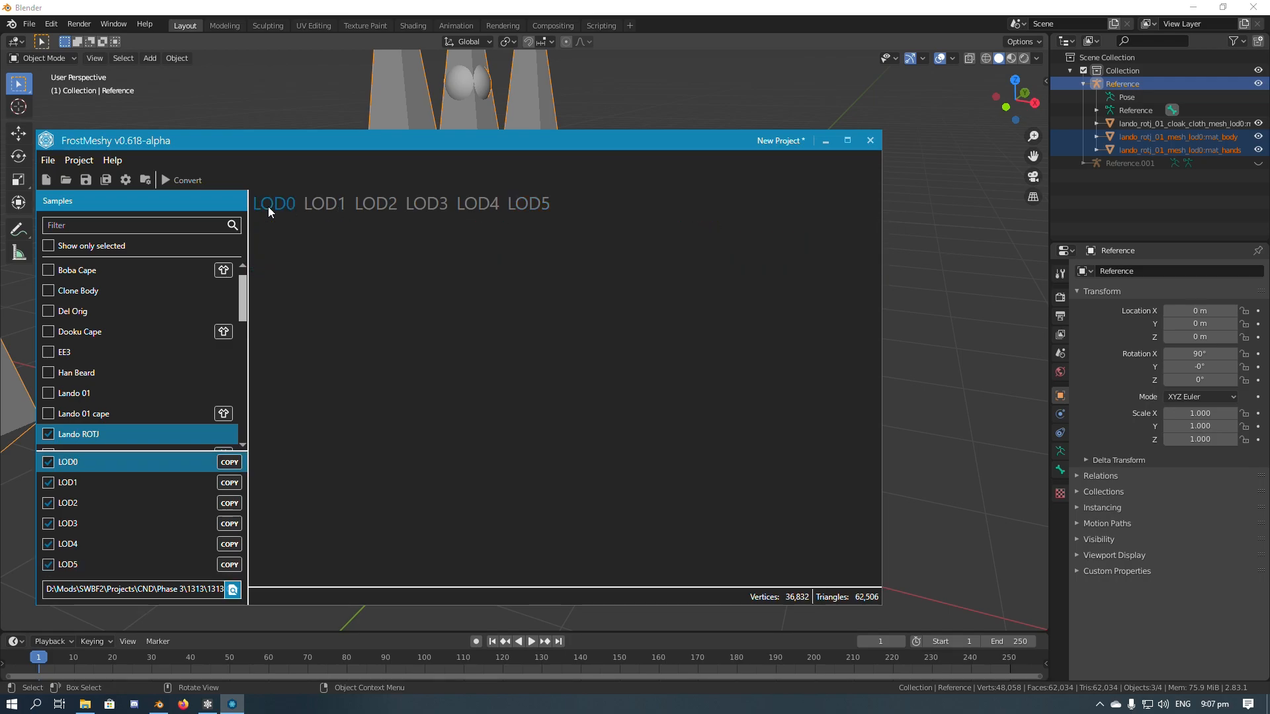
left_click_drag(393, 154, 529, 159)
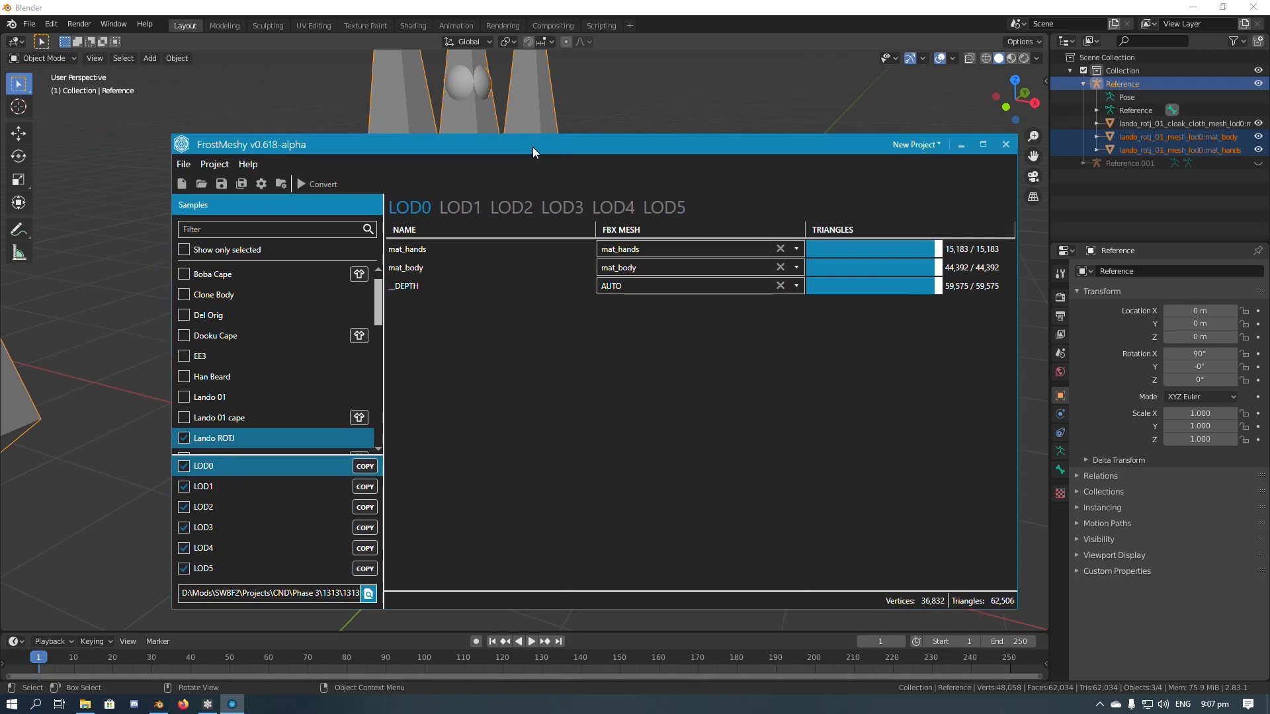
left_click(474, 213)
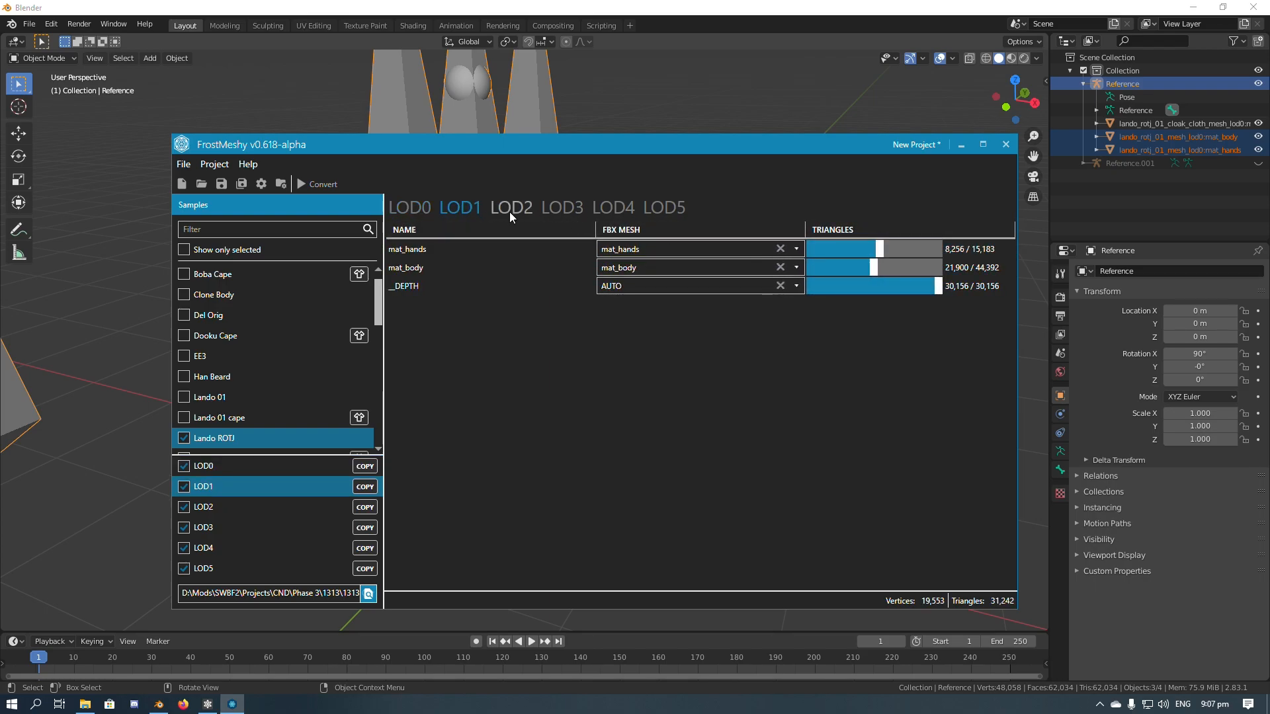
left_click(408, 208)
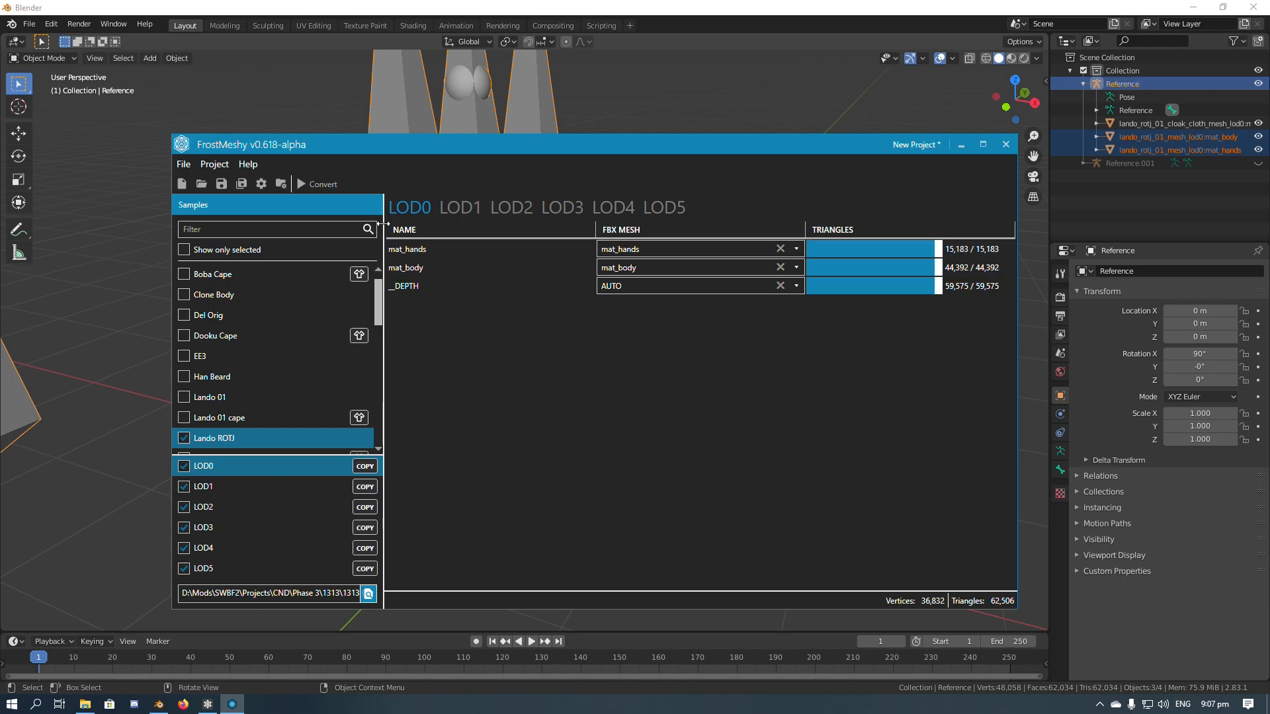
Convert the Lando ROTJ sample in FrostMeshy and arrange its window side by side with Frosty Editor.
left_click(317, 185)
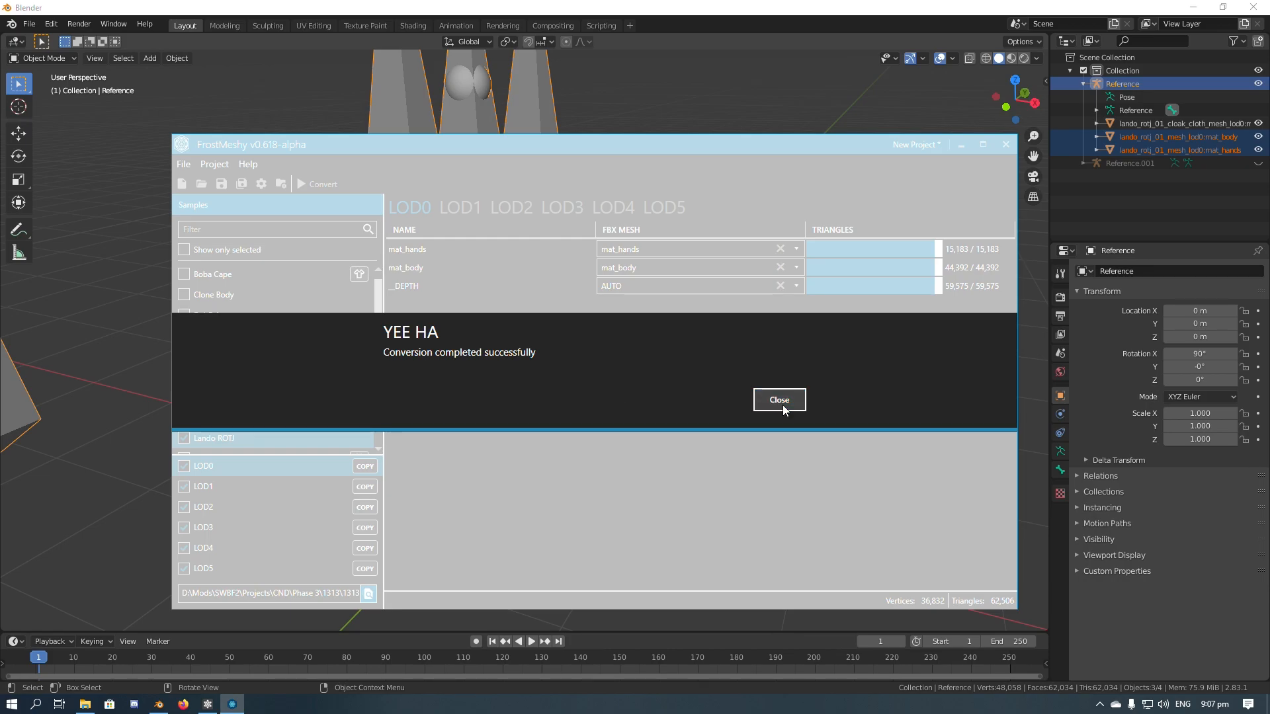
left_click(780, 401)
left_click_drag(744, 146, 1269, 284)
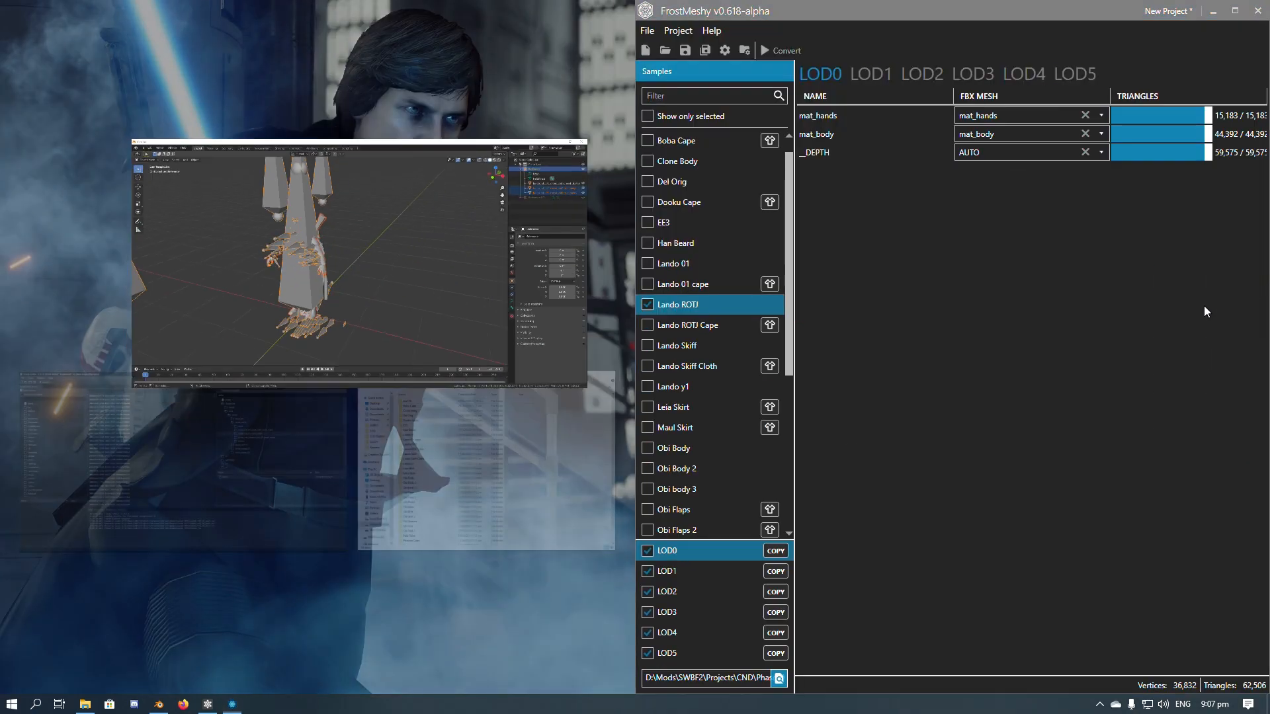
left_click(310, 463)
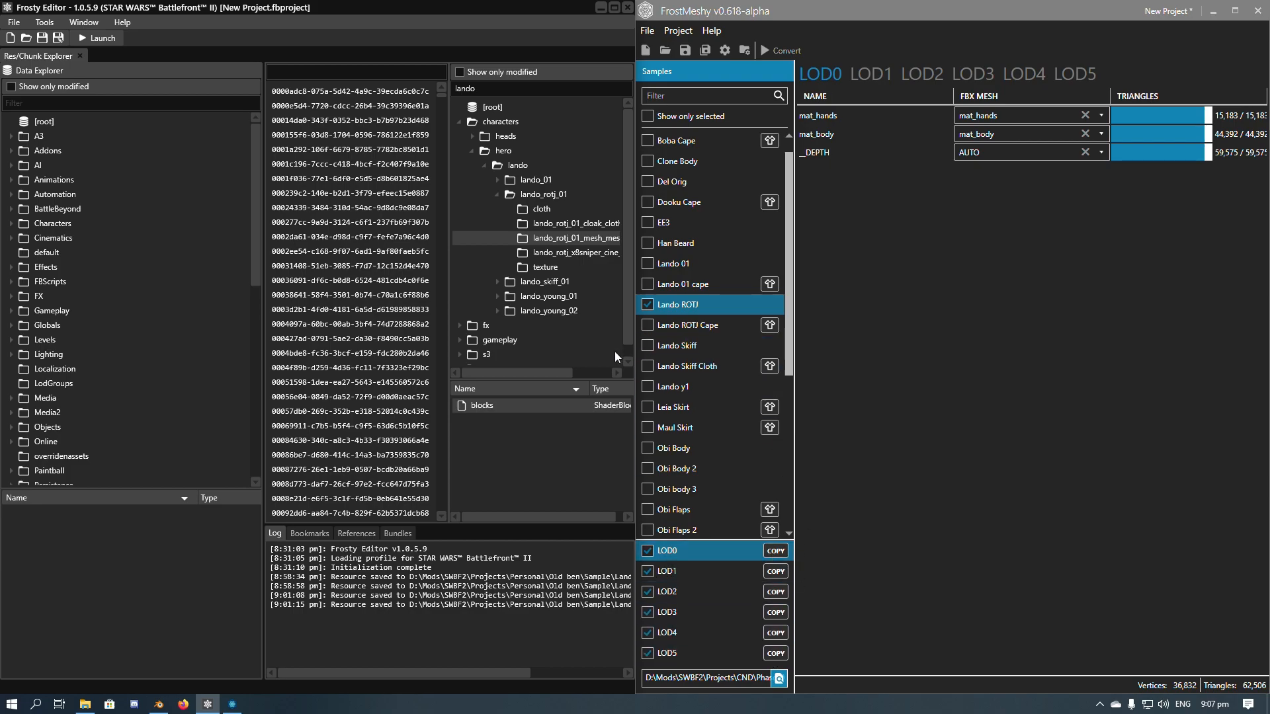
Import lando_rotj_01_mesh.res from the FrostMeshy Output folder into the lando_rotj_01_mesh MeshSet resource in Frosty Editor.
left_click(561, 195)
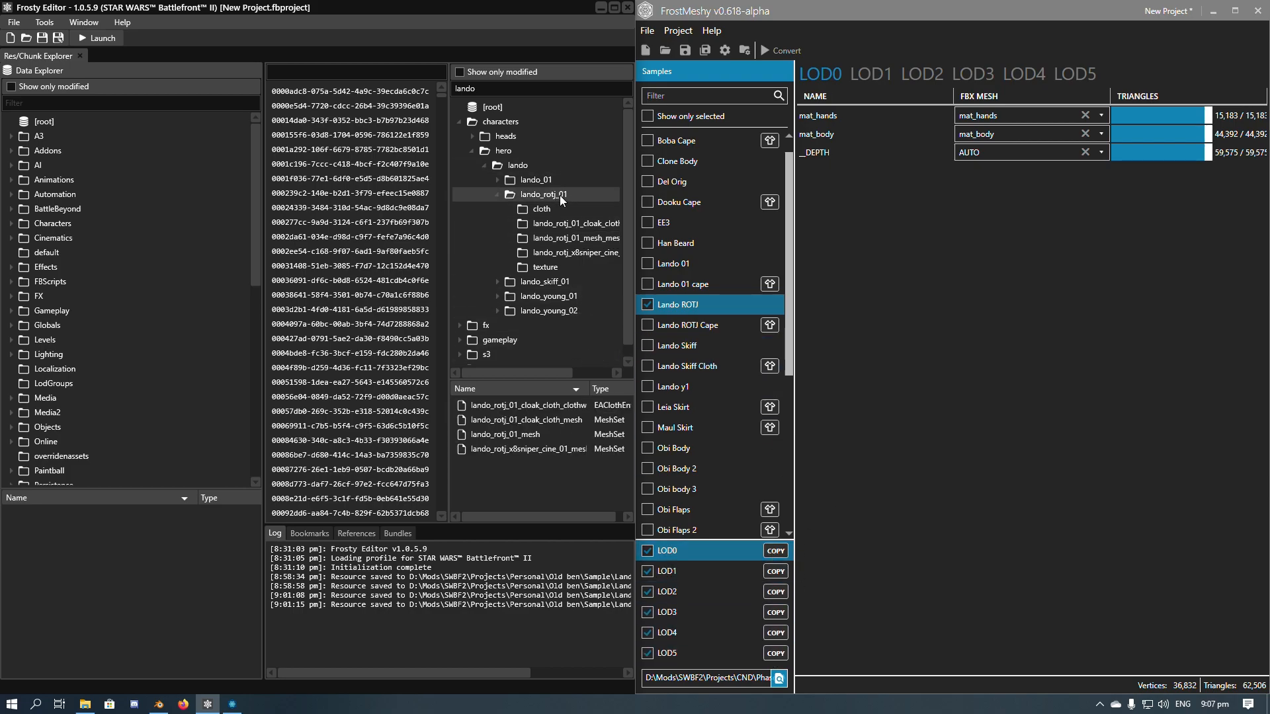
right_click(510, 435)
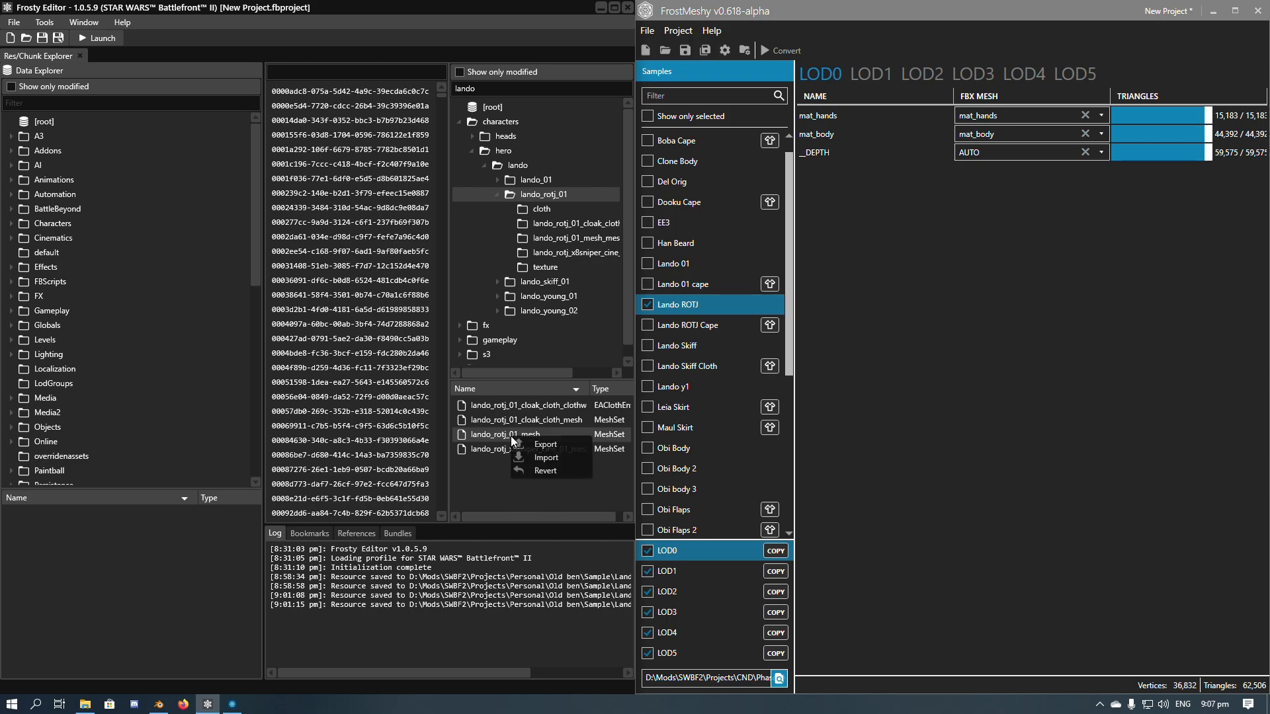
left_click(543, 456)
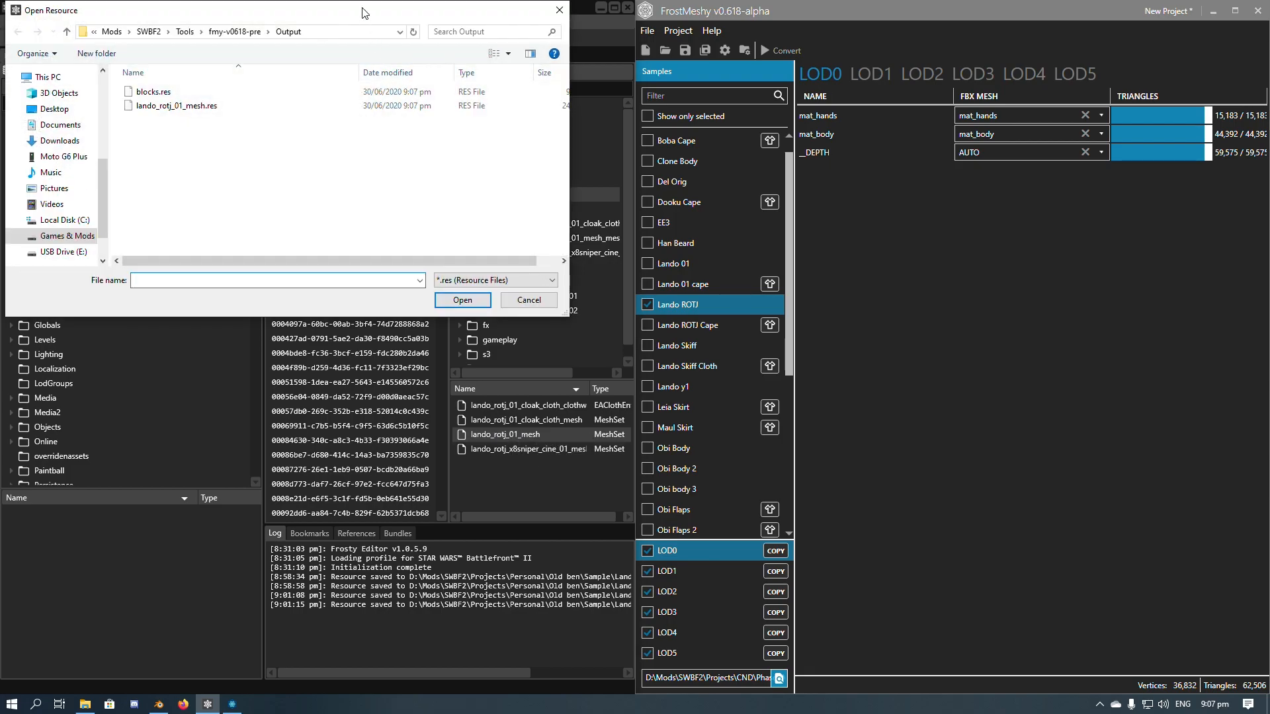
left_click_drag(365, 12, 384, 135)
left_click(359, 159)
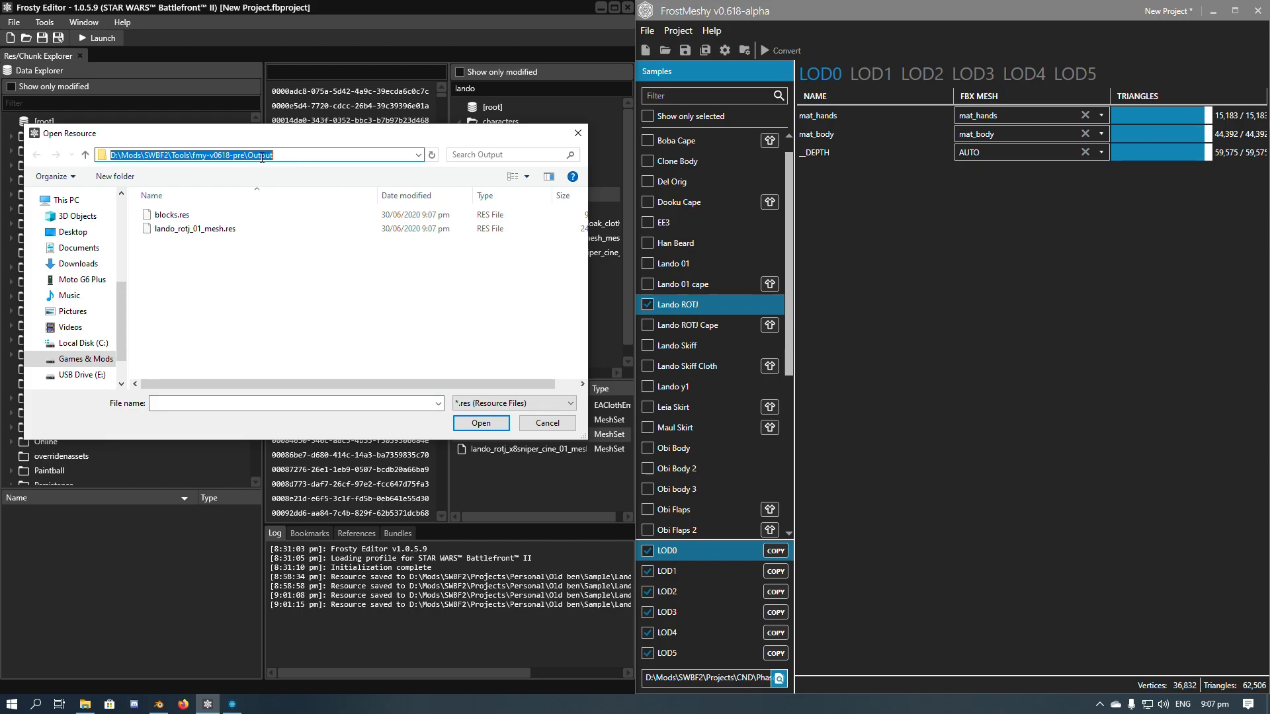
left_click(314, 153)
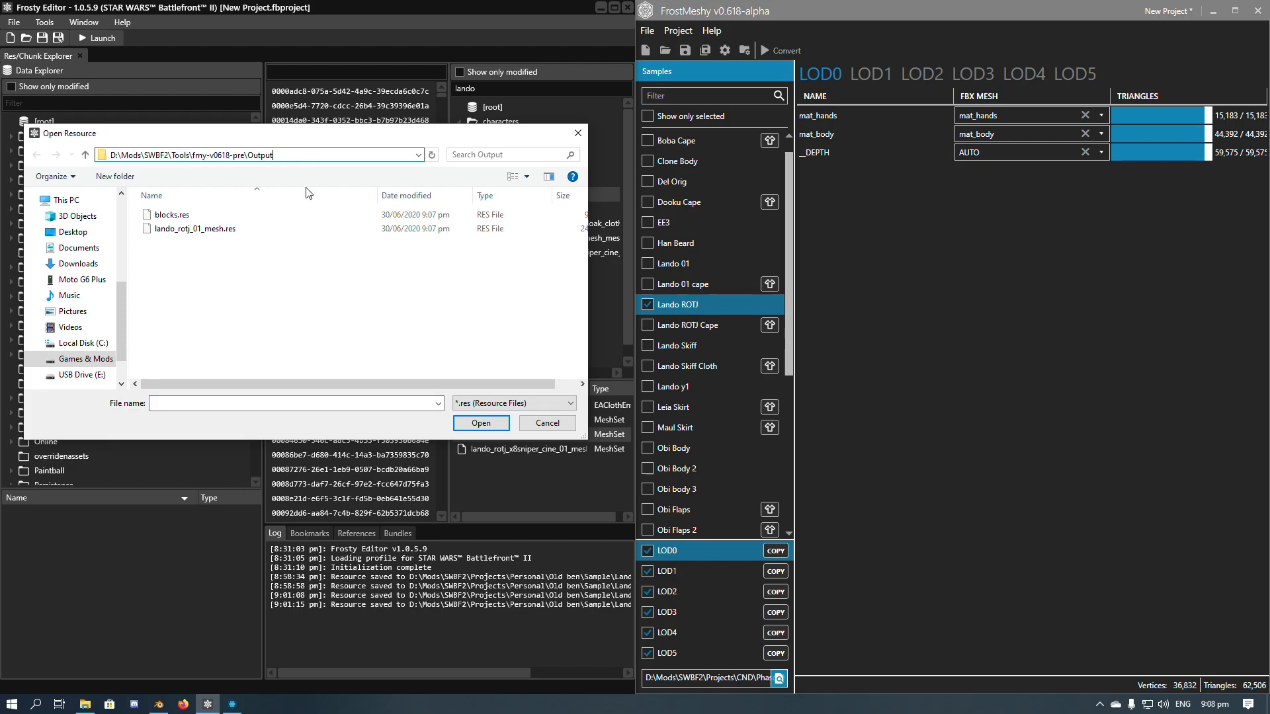
left_click(264, 229)
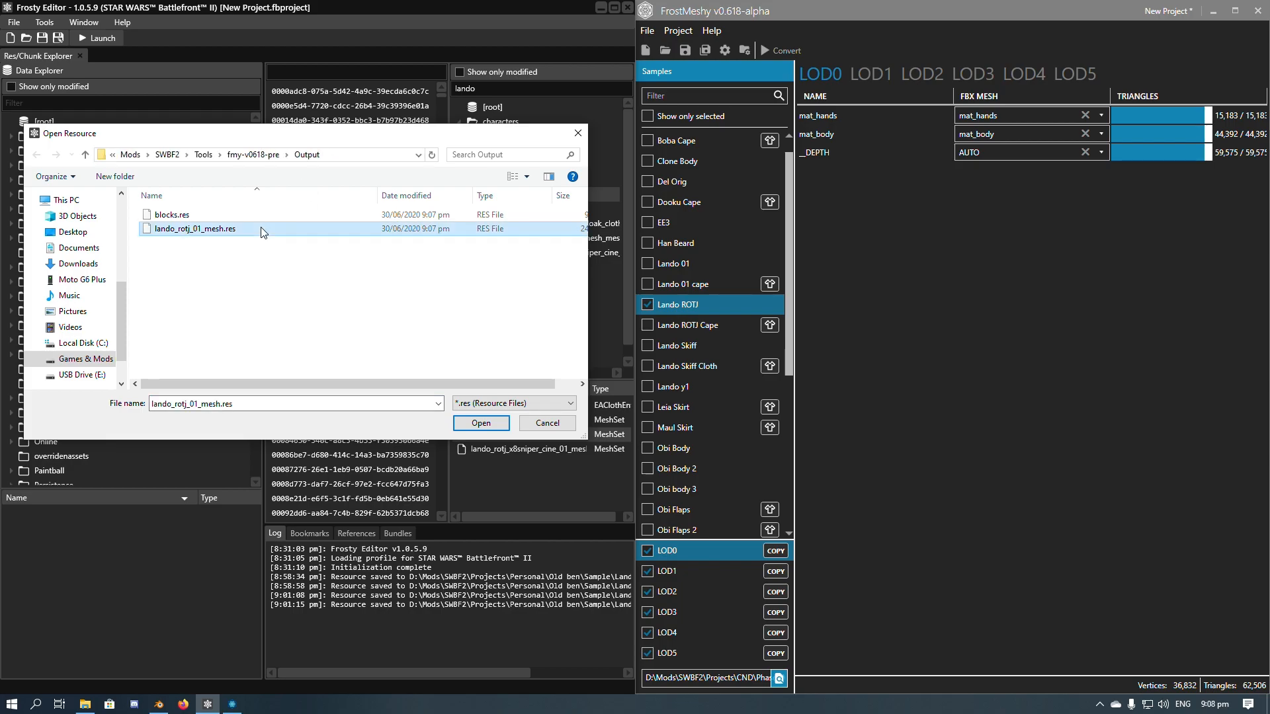
left_click(481, 424)
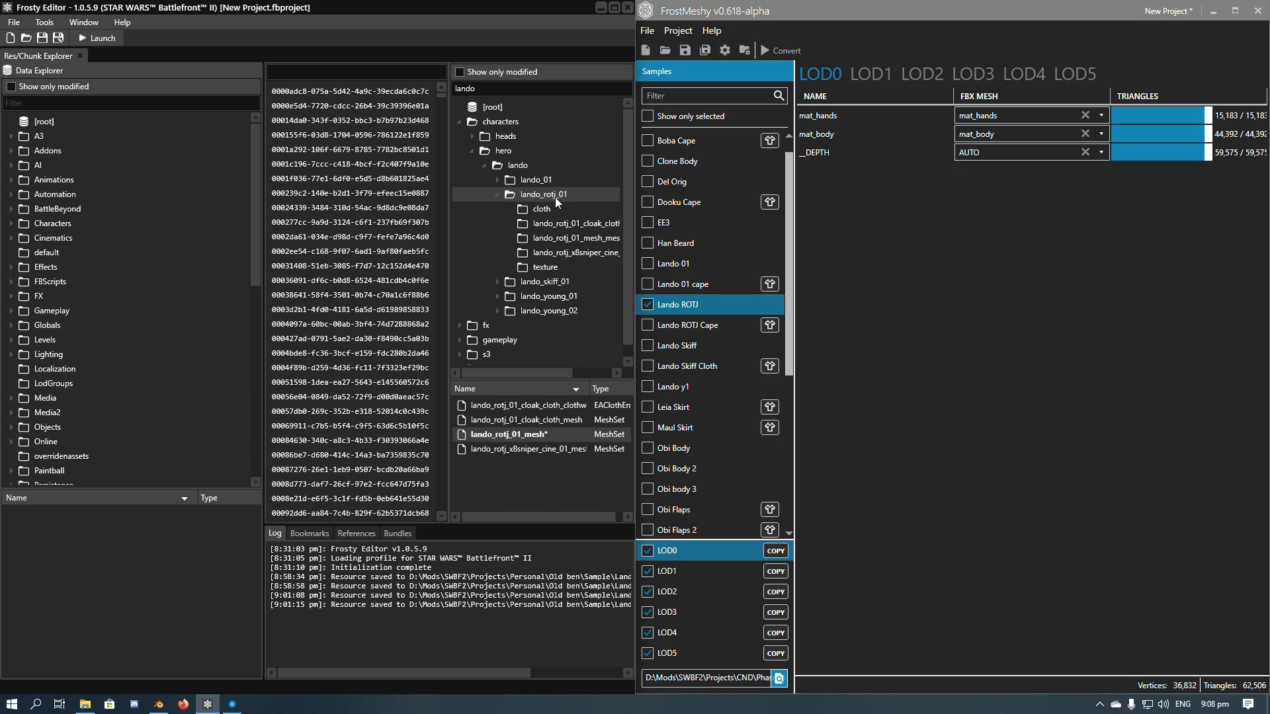
Import blocks.res into the blocks resource inside the lando_rotj_01_mesh_mesh folder.
left_click(568, 241)
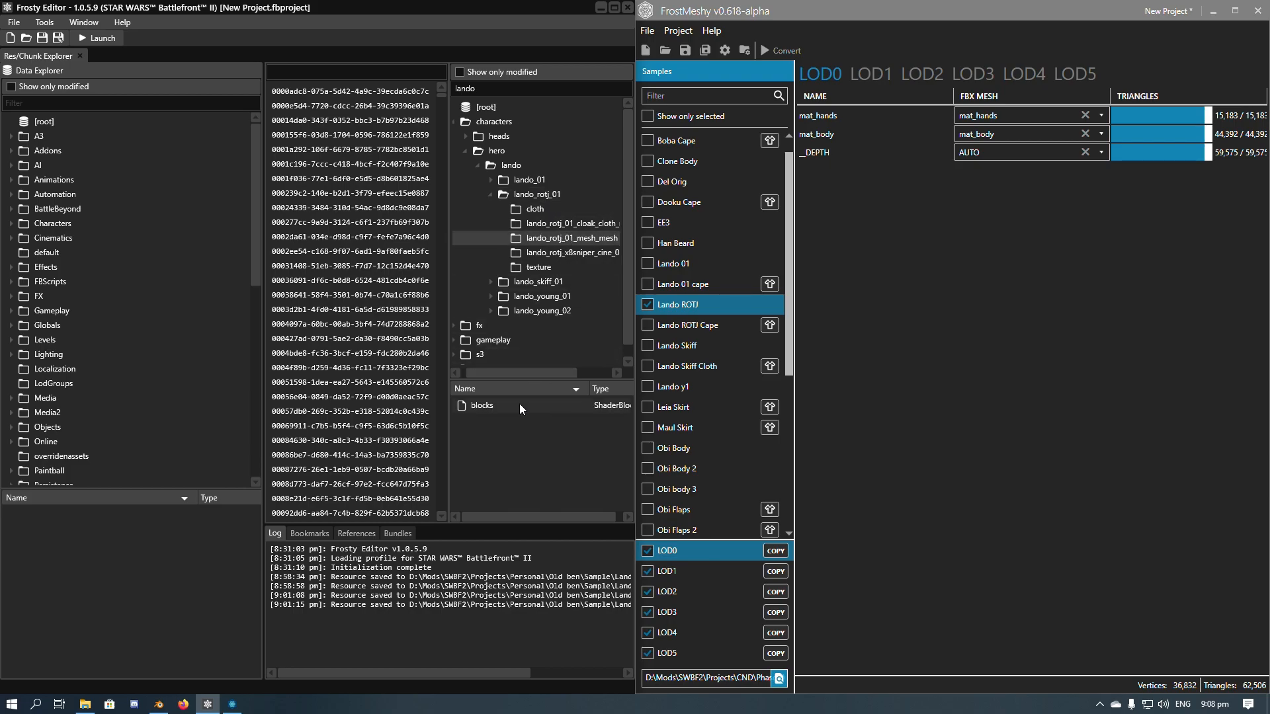
left_click_drag(541, 372, 558, 372)
left_click(543, 197)
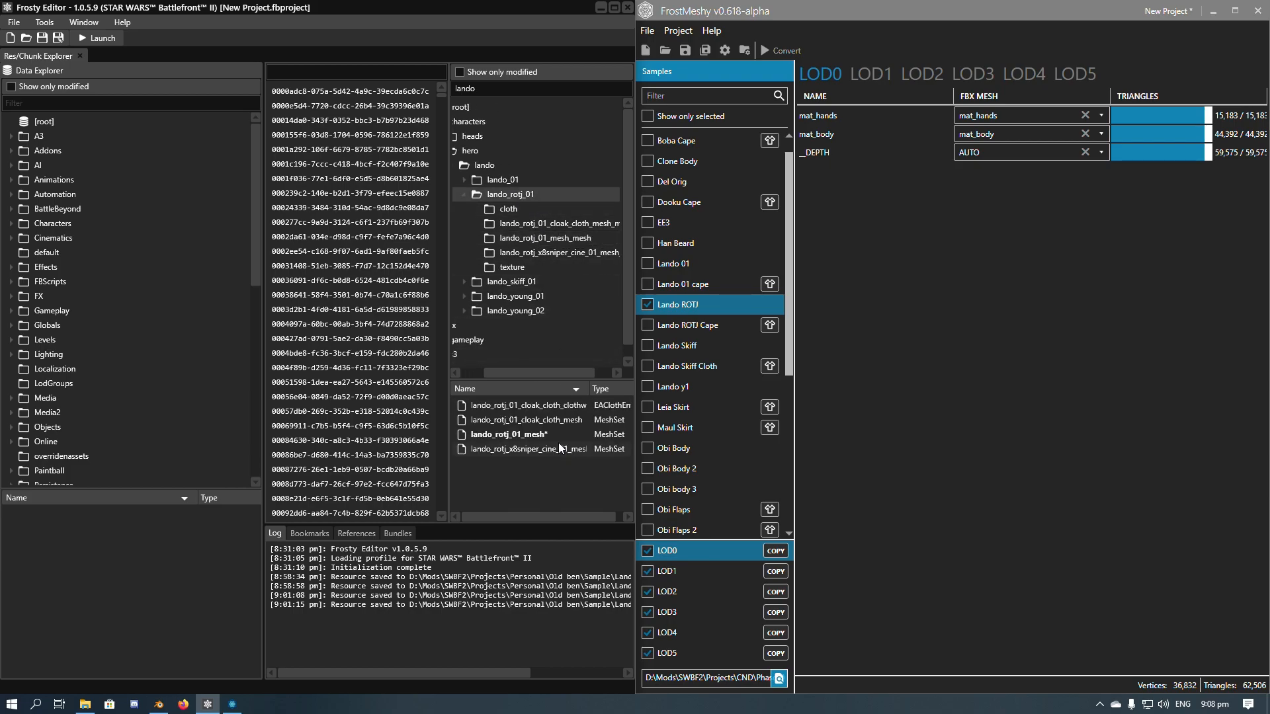
left_click(582, 239)
right_click(505, 409)
left_click(527, 426)
left_click(170, 213)
left_click(492, 418)
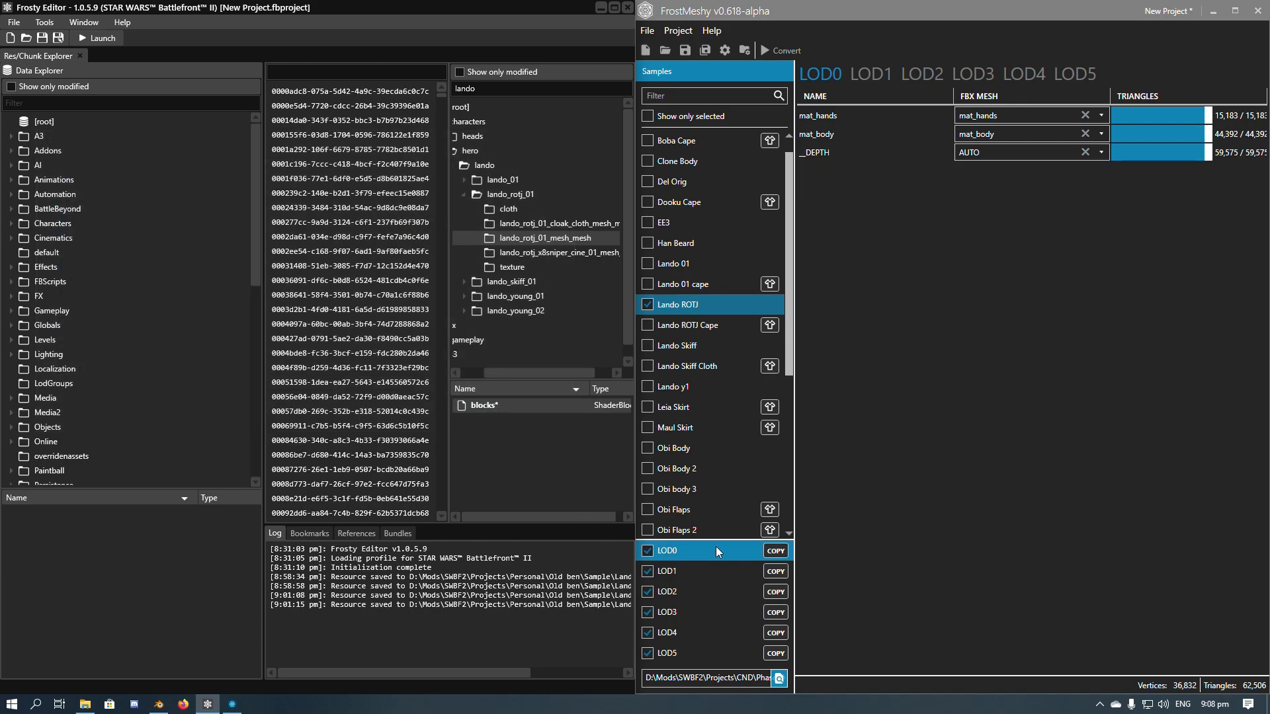
Review the Lando ROTJ sample's LOD entries and their chunk ID copy options in FrostMeshy.
left_click(772, 656)
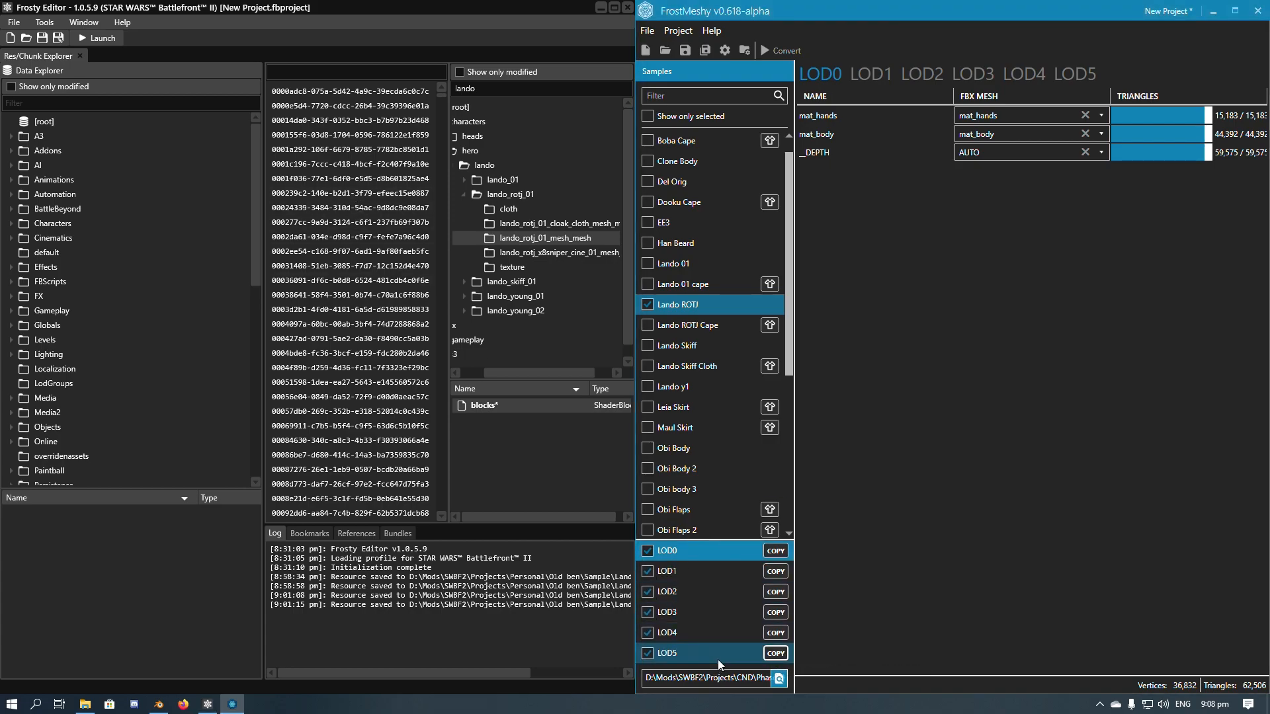
left_click(688, 654)
left_click(688, 632)
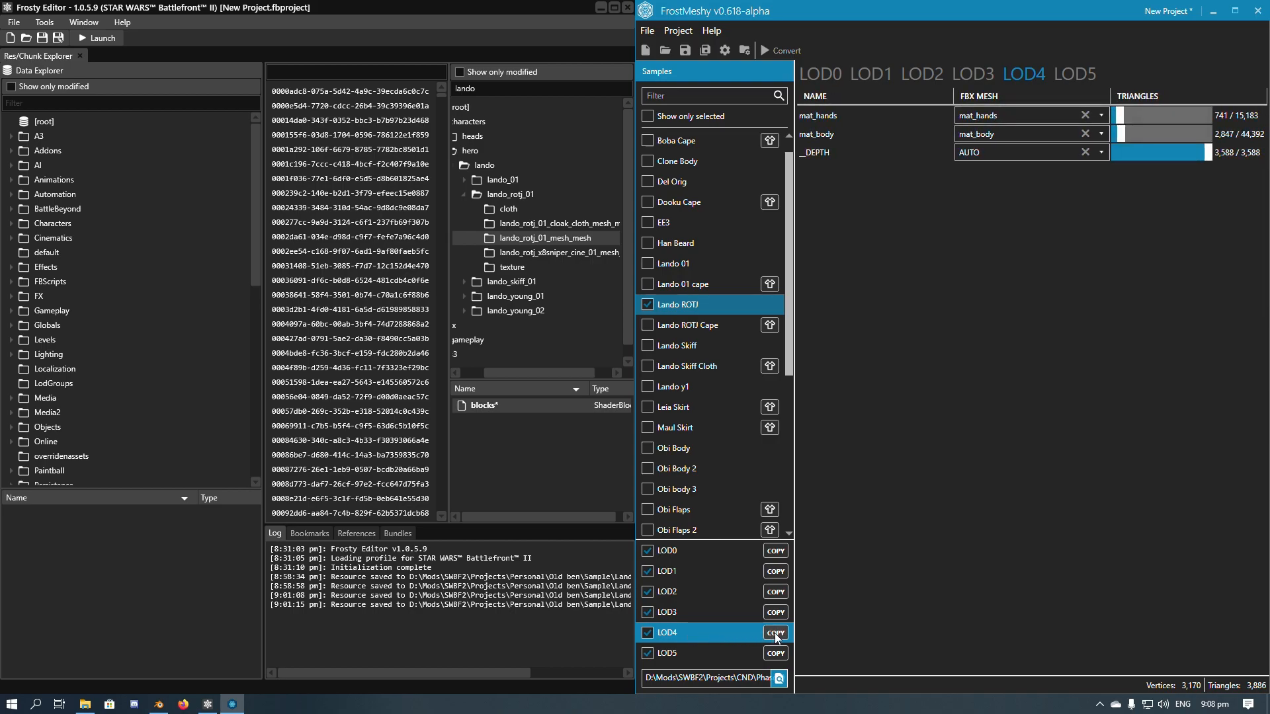
left_click(687, 612)
left_click(706, 635)
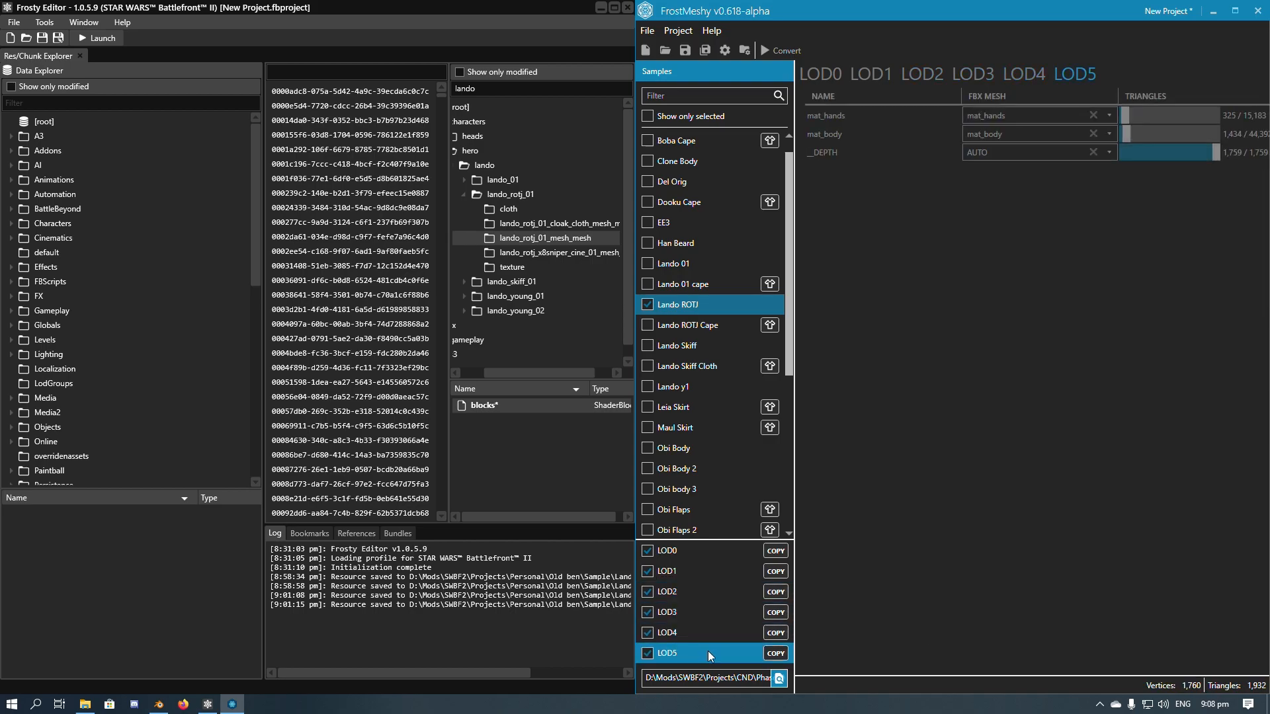
left_click(708, 651)
left_click(777, 571)
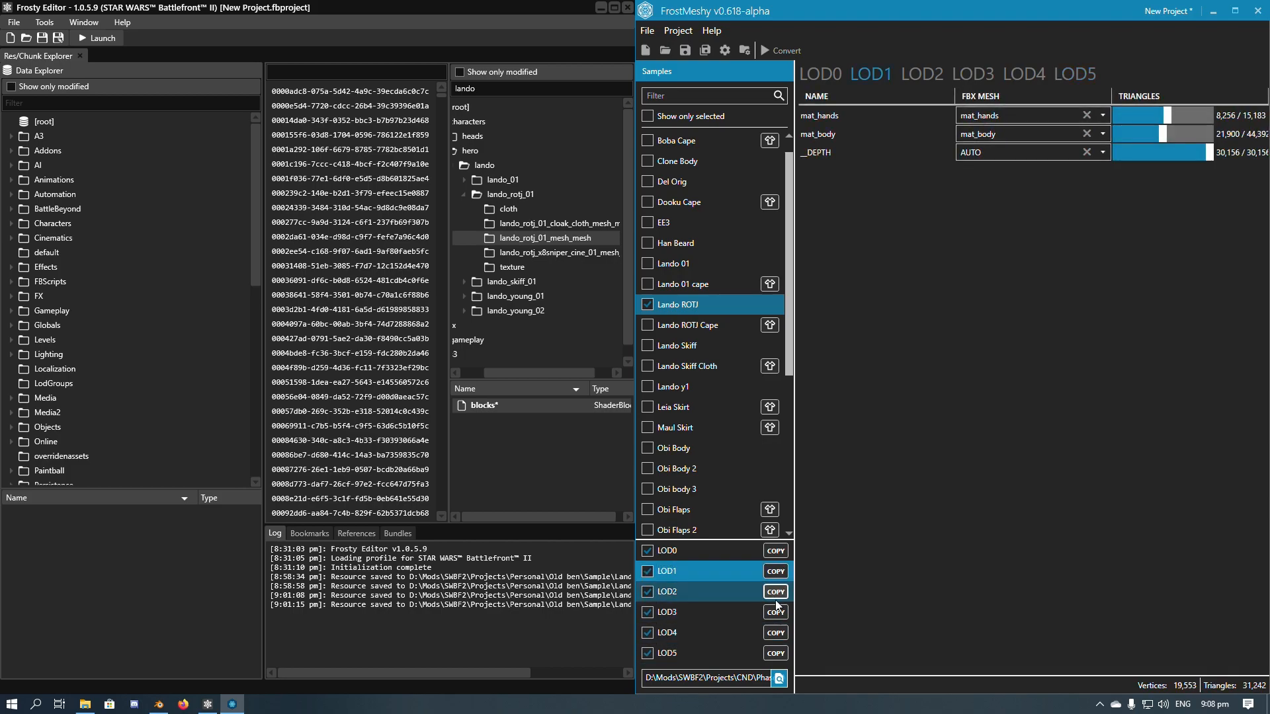
left_click(694, 654)
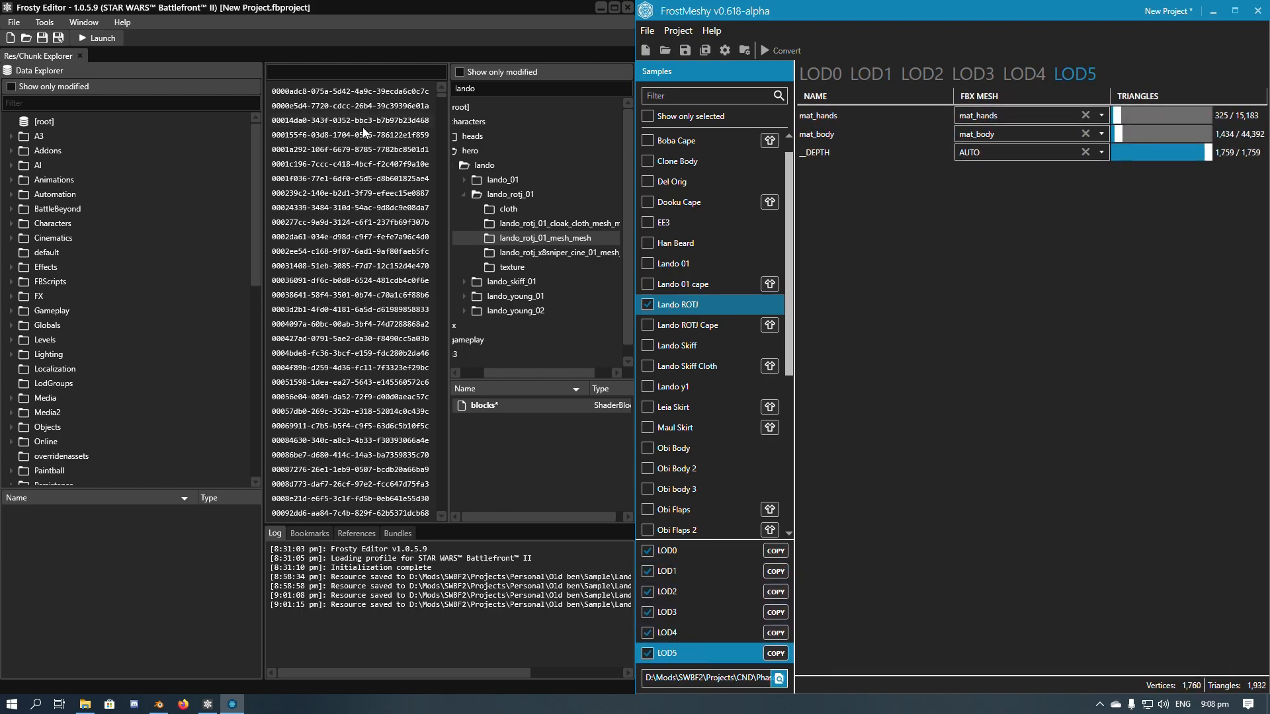
left_click(351, 71)
key("ctrl+v")
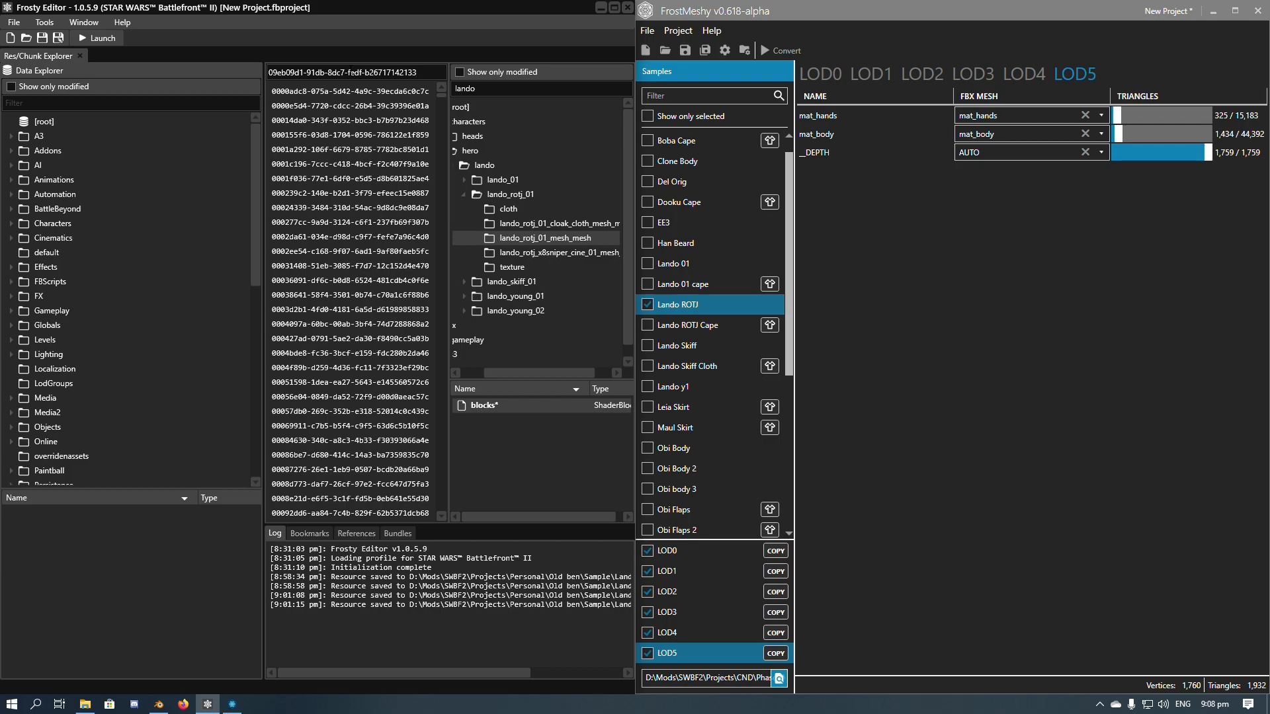
key("Return")
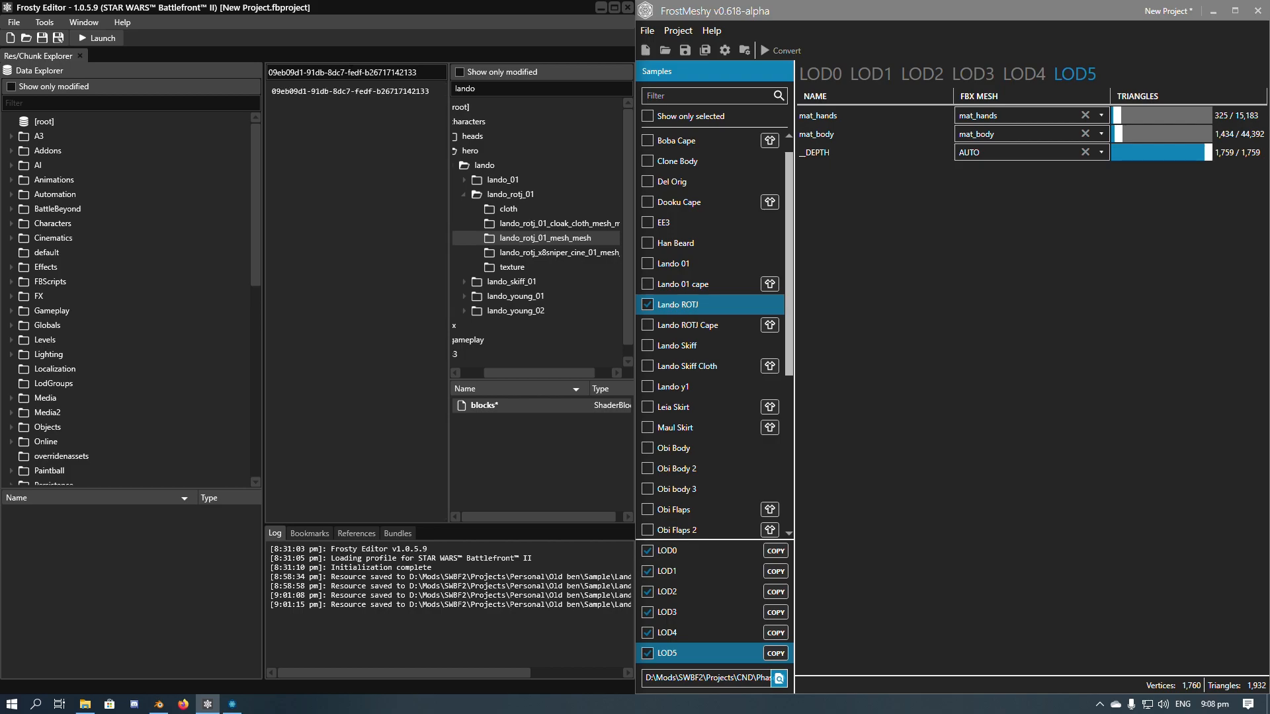
Sort the Output folder's chunk files by size and import 09eb09d1-91db-8dc7-fedf-b26717142133.chunk into the matching LOD5 chunk.
right_click(339, 92)
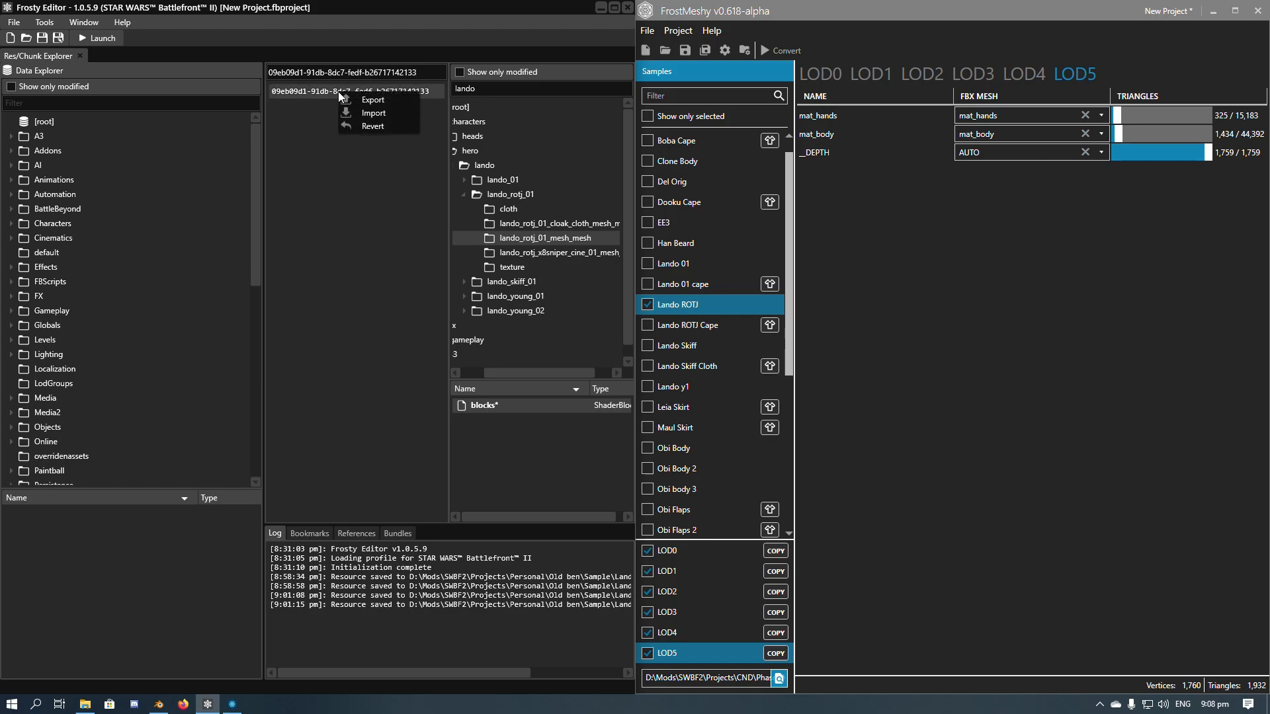
left_click(367, 115)
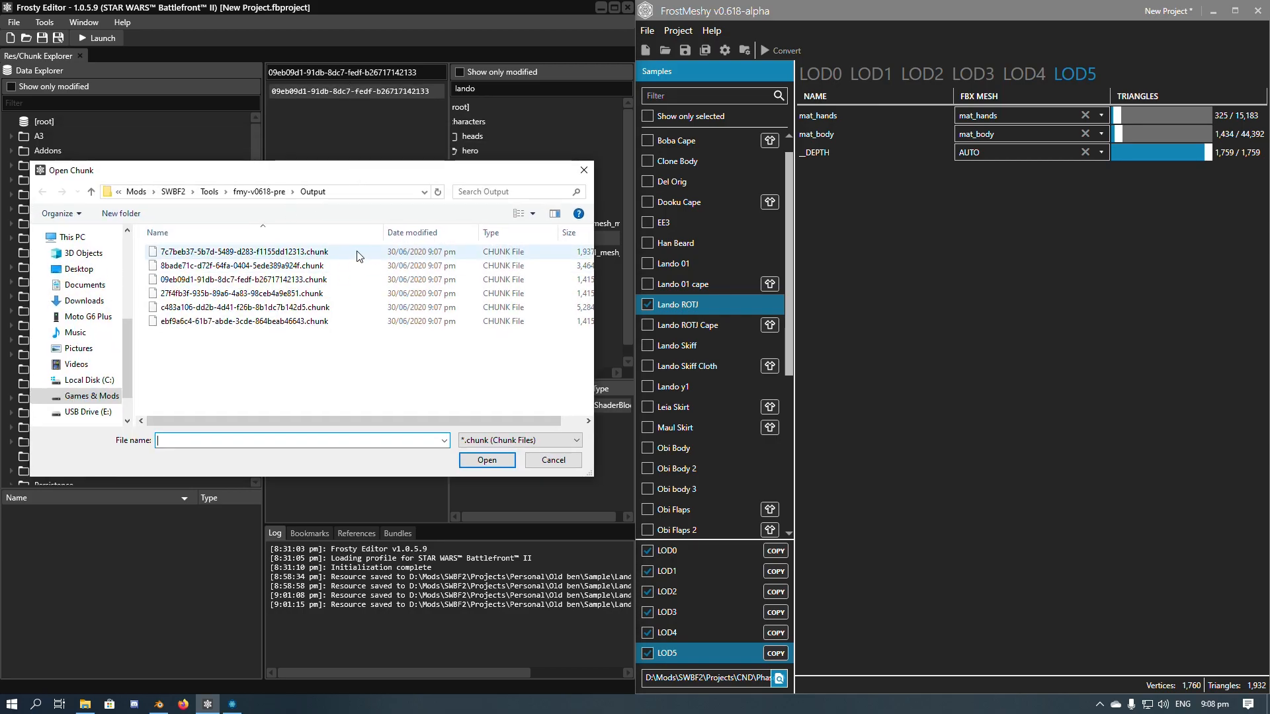
left_click_drag(458, 426, 524, 419)
left_click(571, 233)
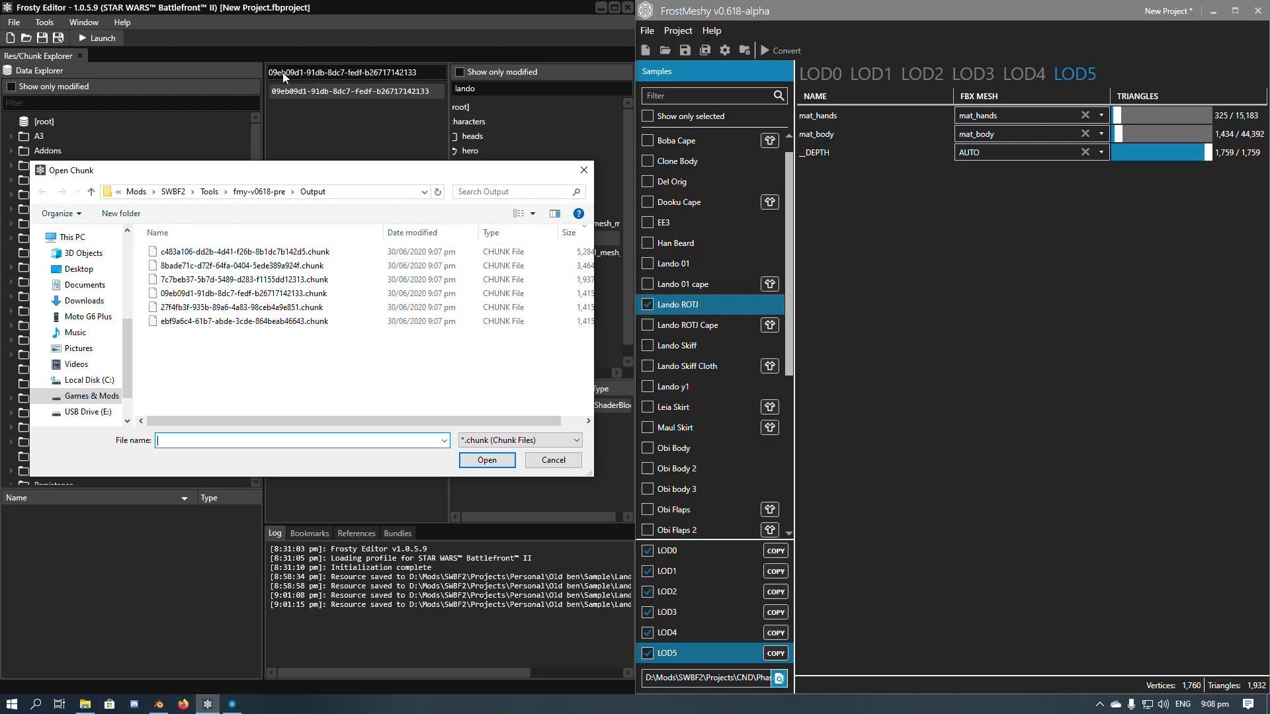
left_click(159, 295)
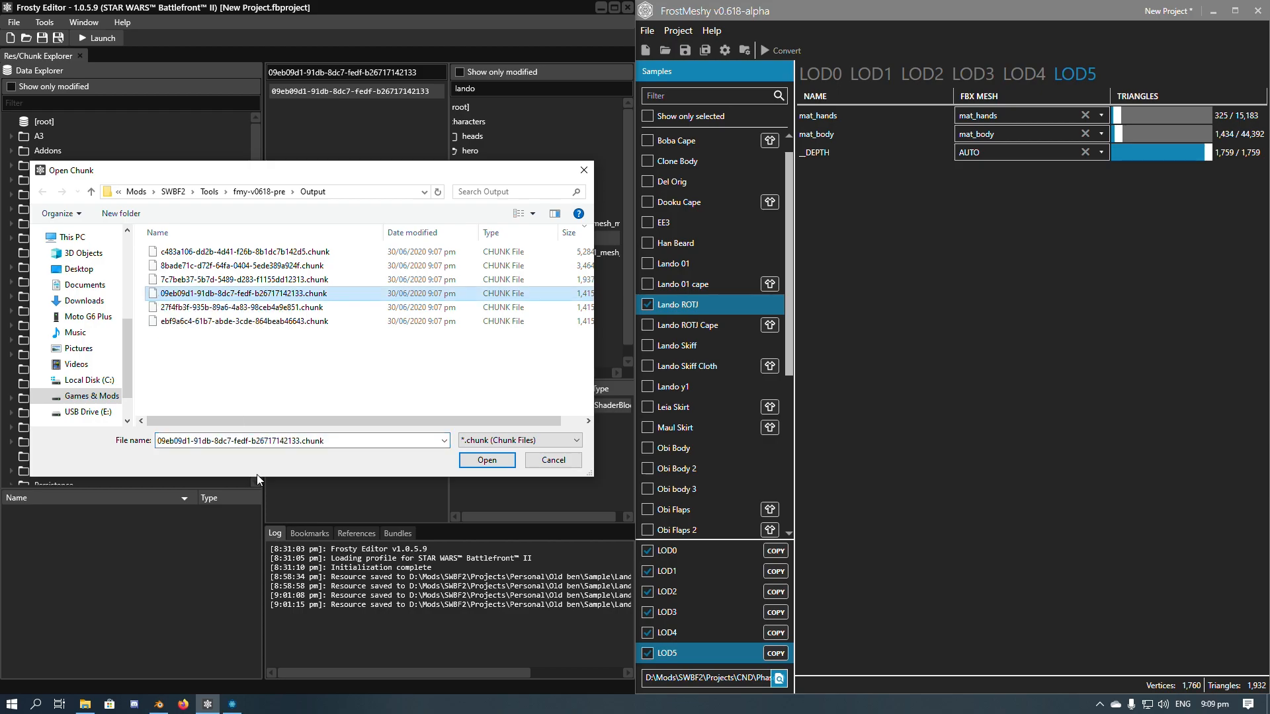
left_click_drag(289, 420, 312, 420)
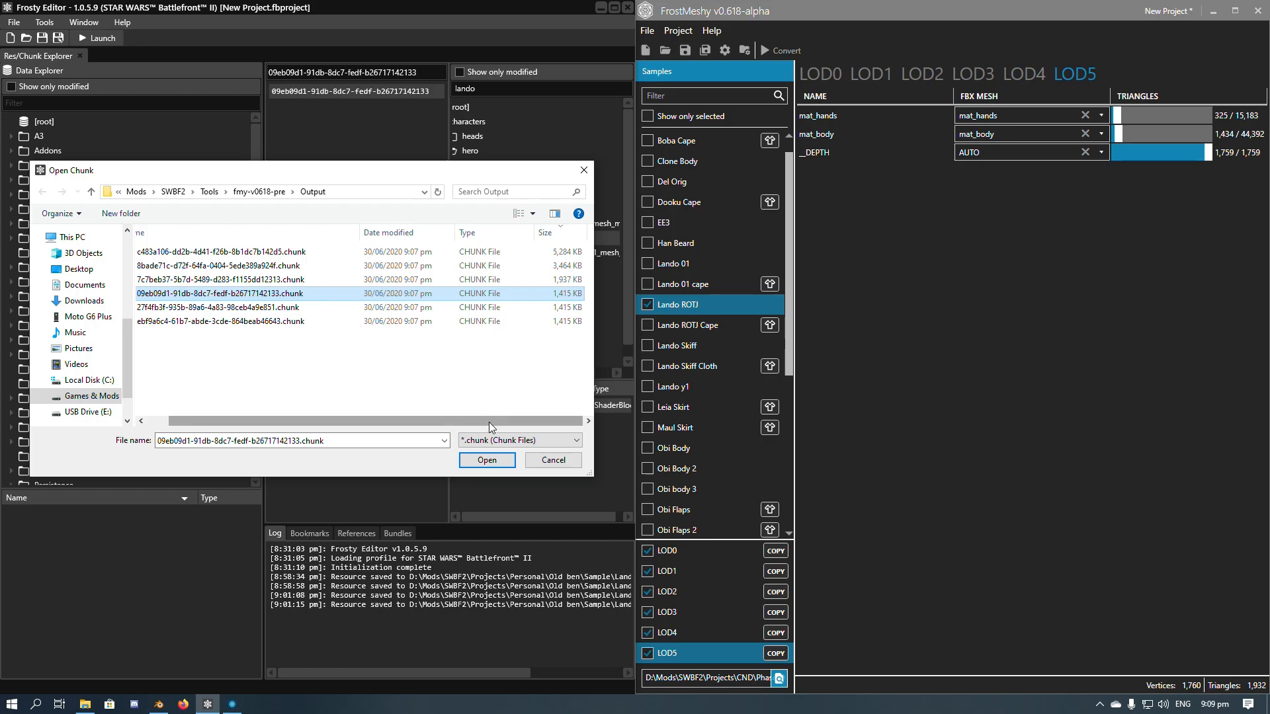
left_click_drag(490, 422, 467, 422)
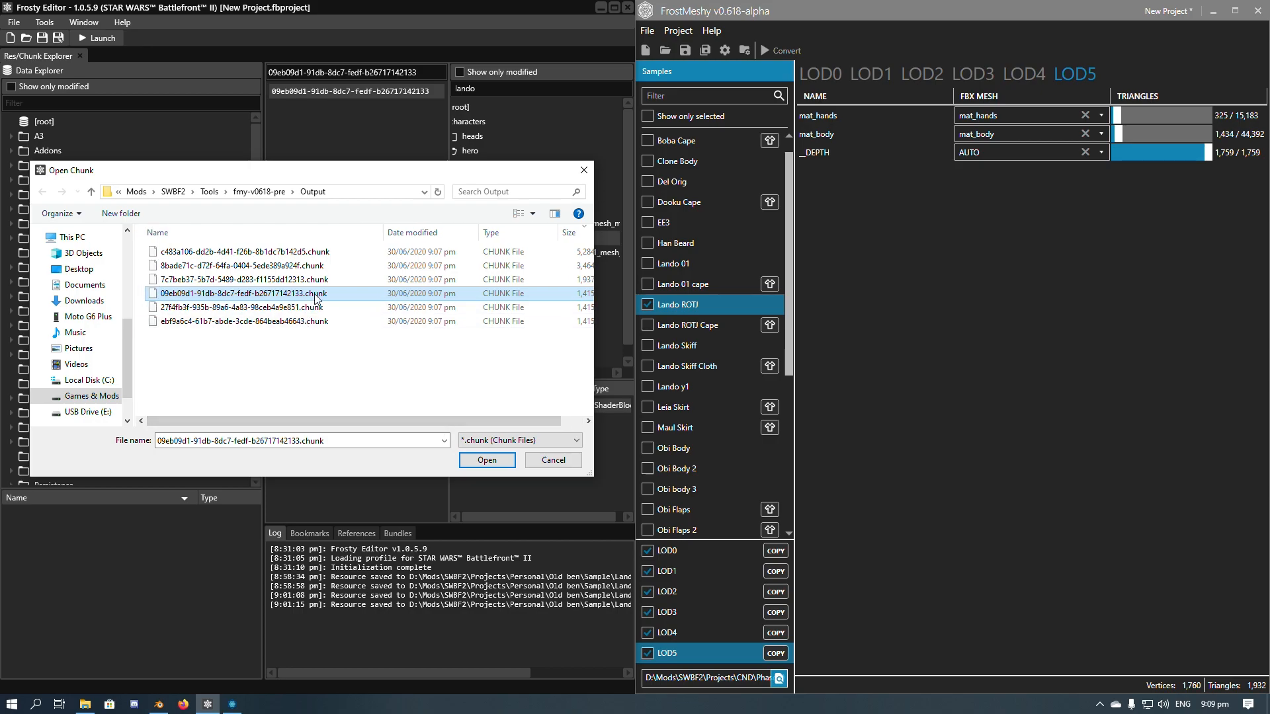
left_click(340, 442)
key("BackSpace")
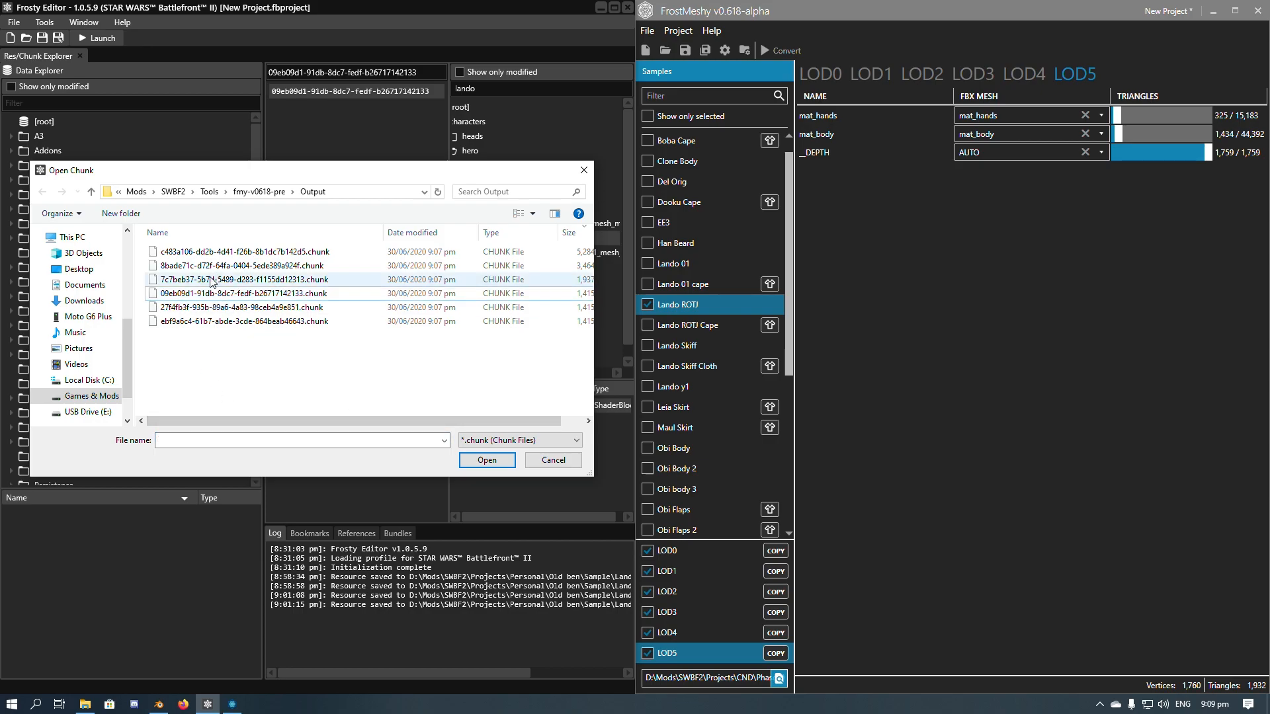
key("ctrl+v")
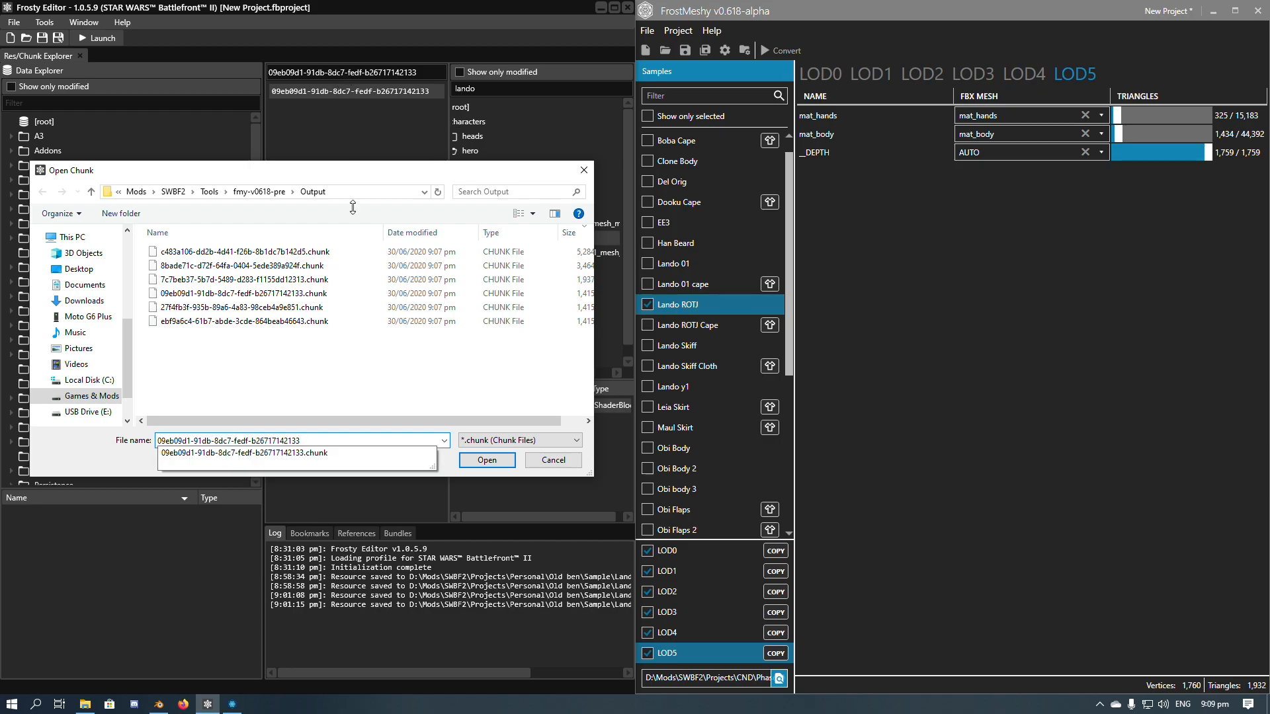
left_click(488, 461)
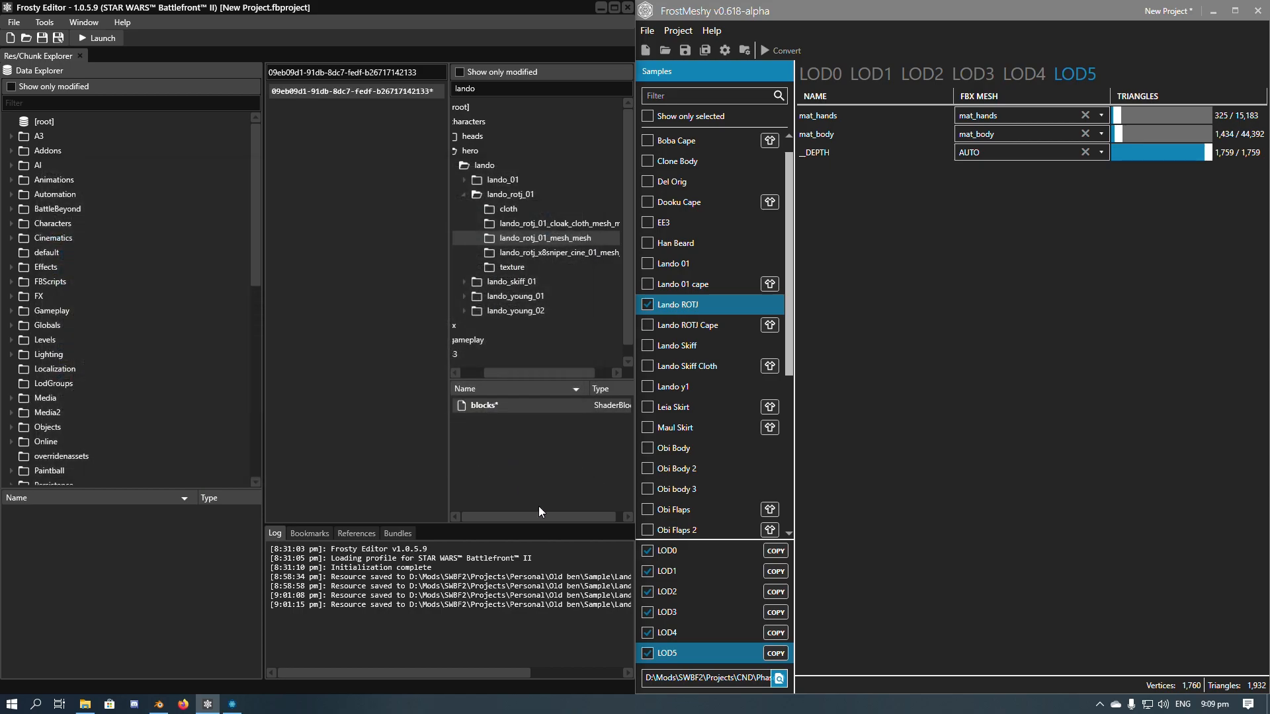
Find the LOD4 chunk 27f4fb3f-935b-89a6-4a83-98ceb4a9e851 by its copied ID and import the chunk file of the same name.
left_click(704, 633)
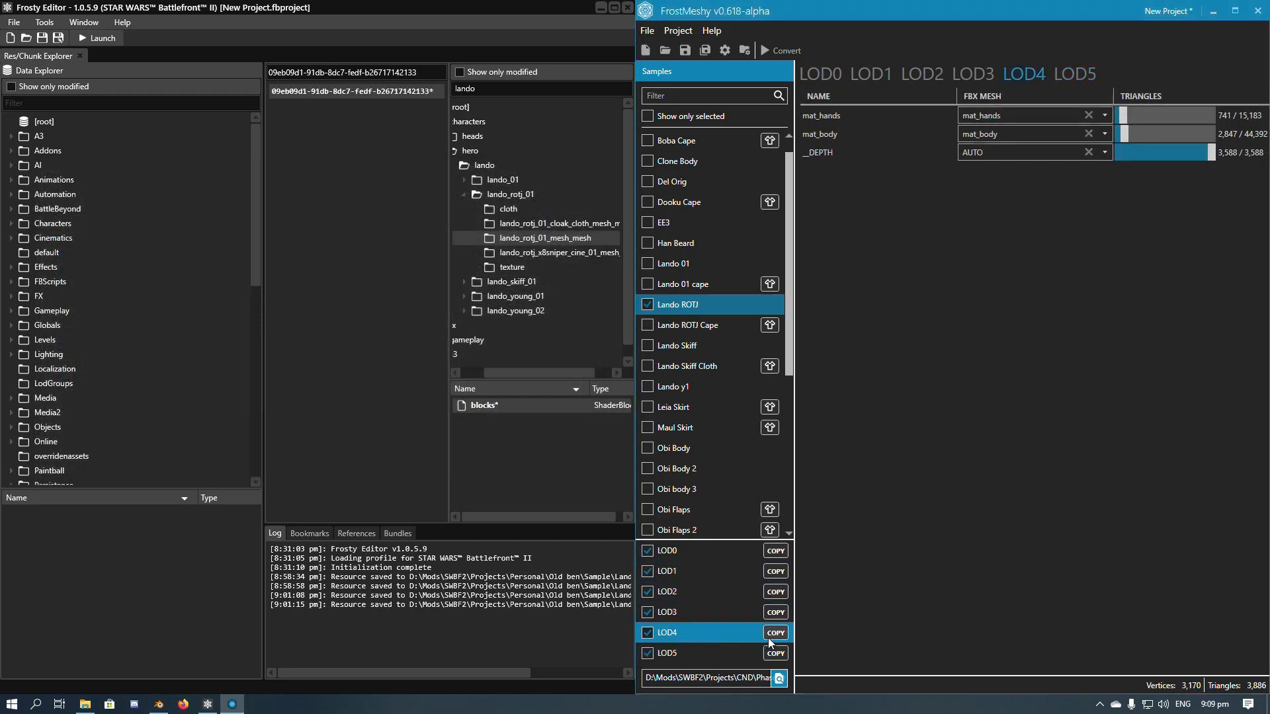
left_click(434, 73)
key("ctrl+a")
type("27f4fb3f-935b-89a6-4a83-98ceb4a9e851")
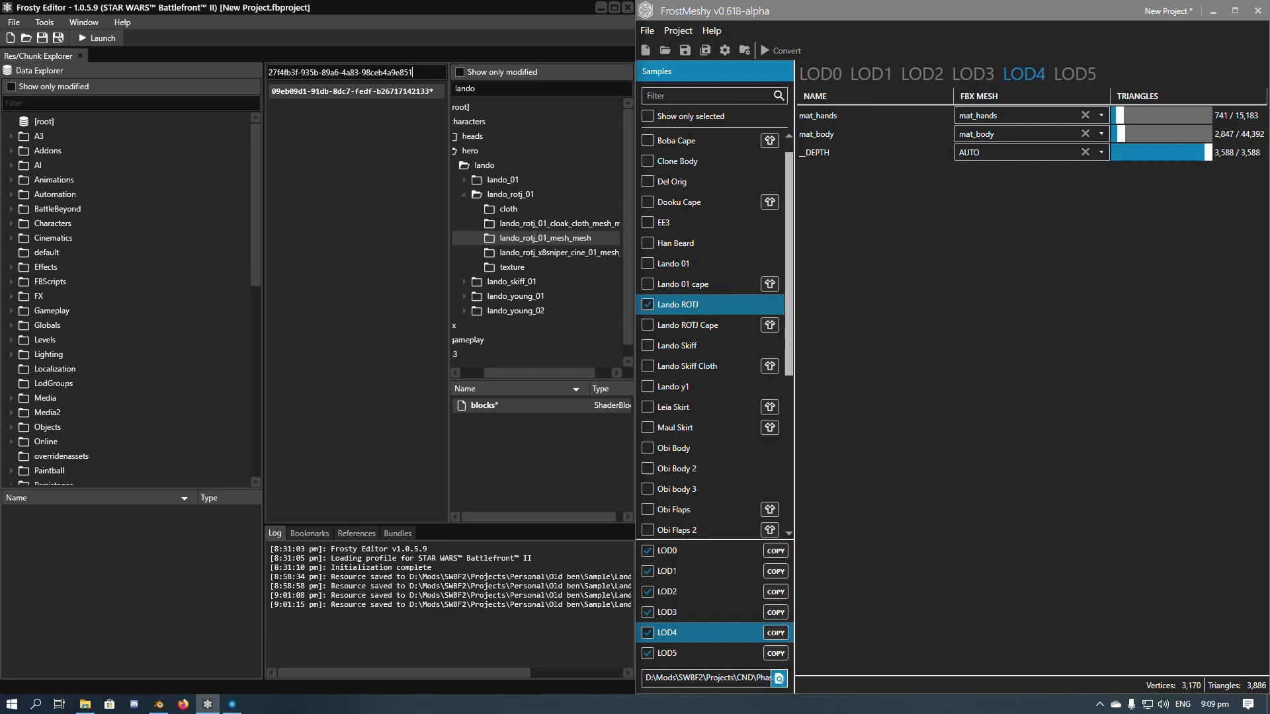
key("Return")
right_click(385, 91)
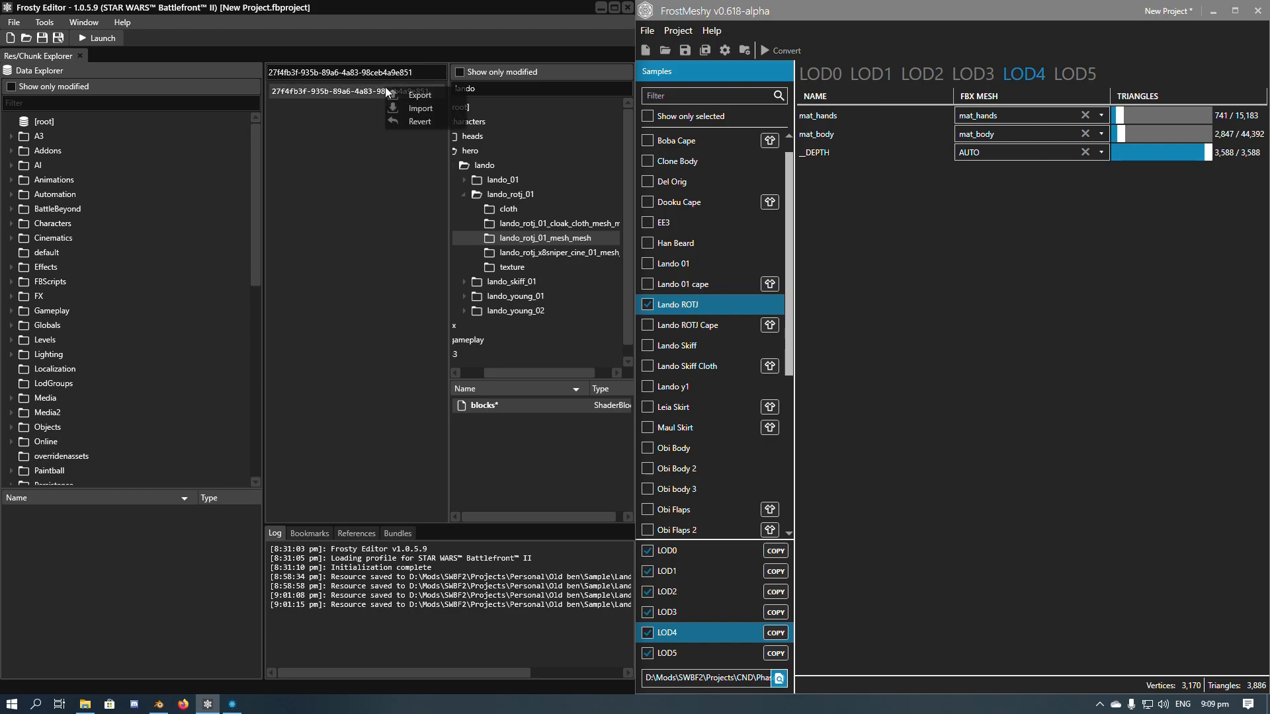
left_click(404, 123)
type("27f4fb3f-935b-89a6-4a83-98ceb4a9e851")
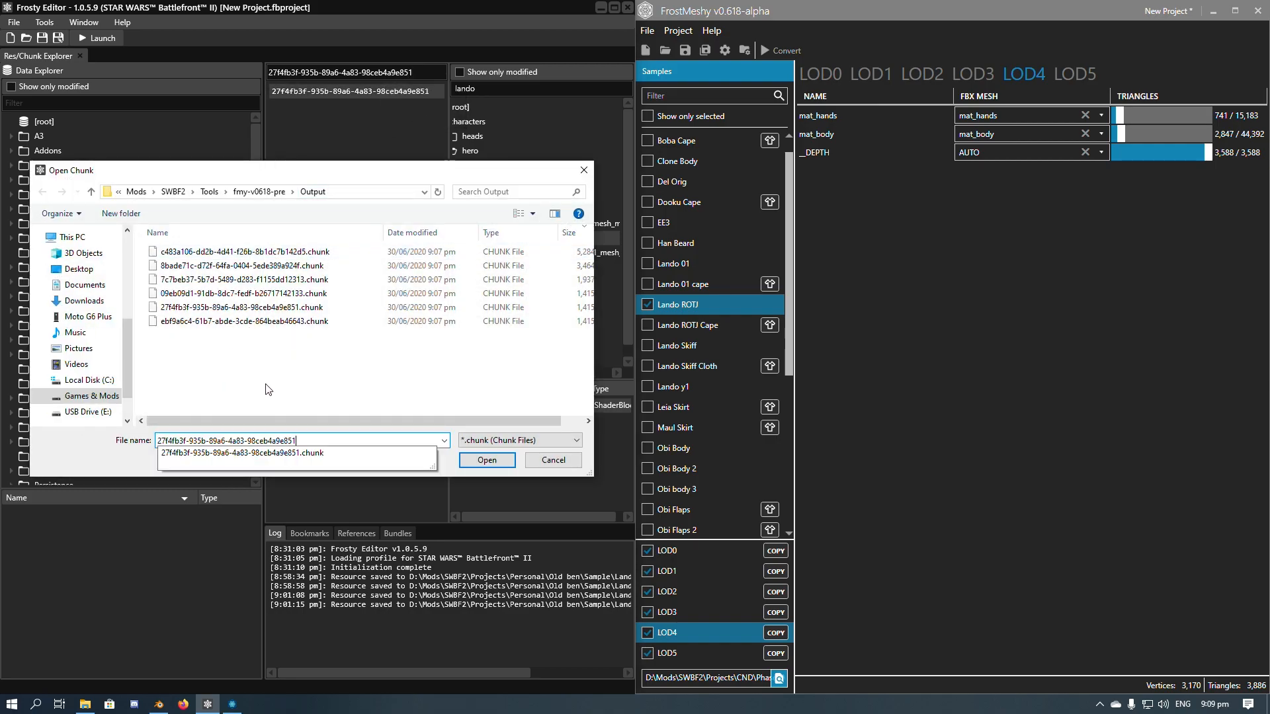
key("Return")
Find the LOD3 chunk ebf9a6c4-61b7-abde-3cde-864beab46643 by its copied ID and import its matching chunk file.
left_click(735, 613)
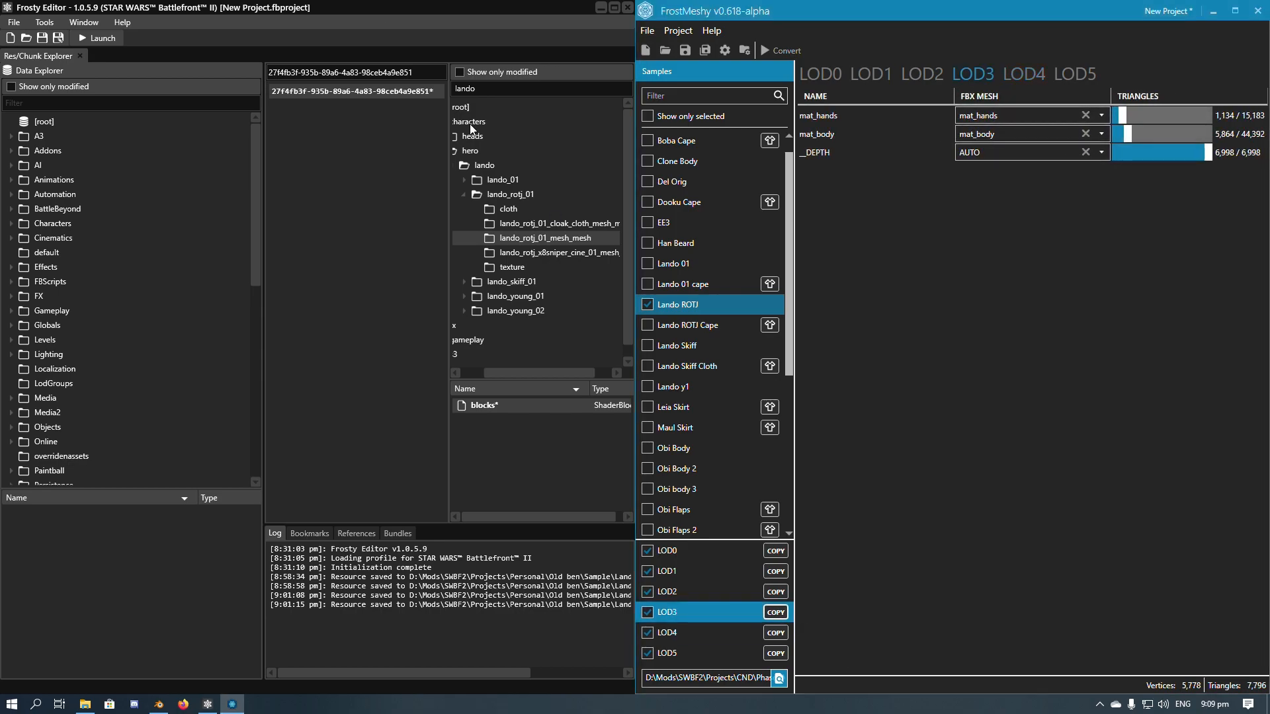
triple_click(426, 68)
type("ebf9a6c4-61b7-abde-3cde-864beab46643")
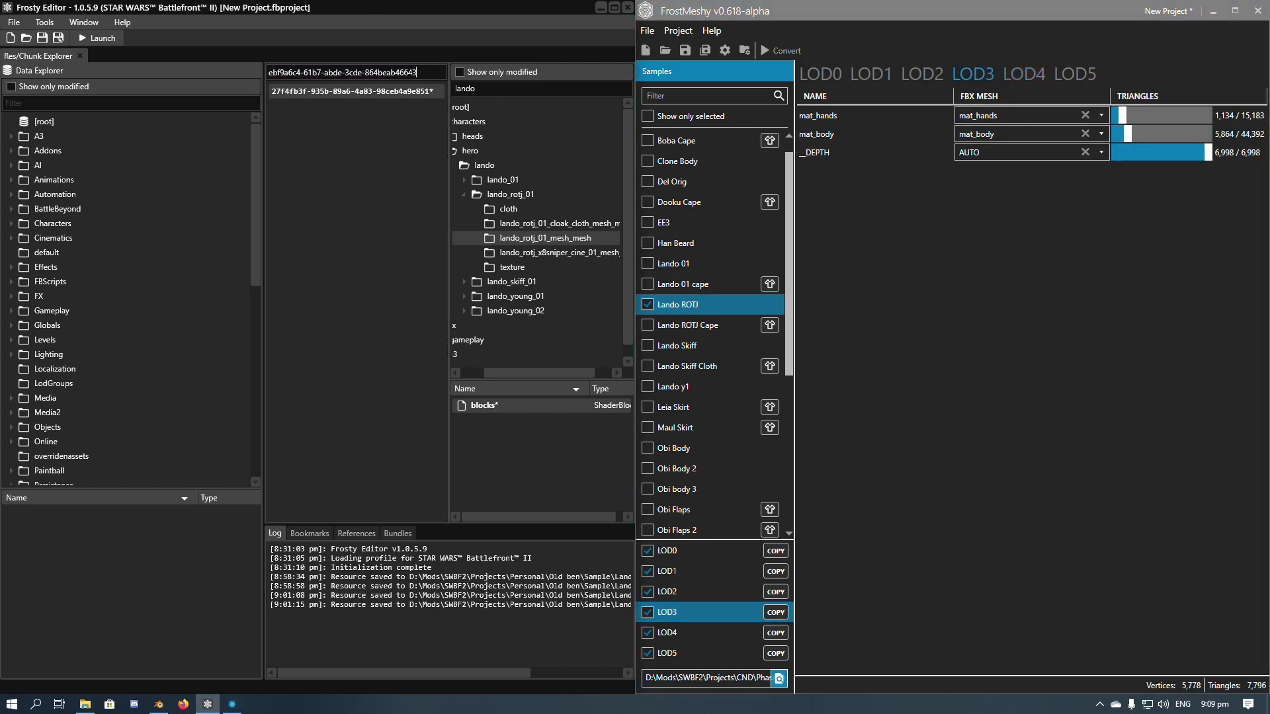
right_click(348, 91)
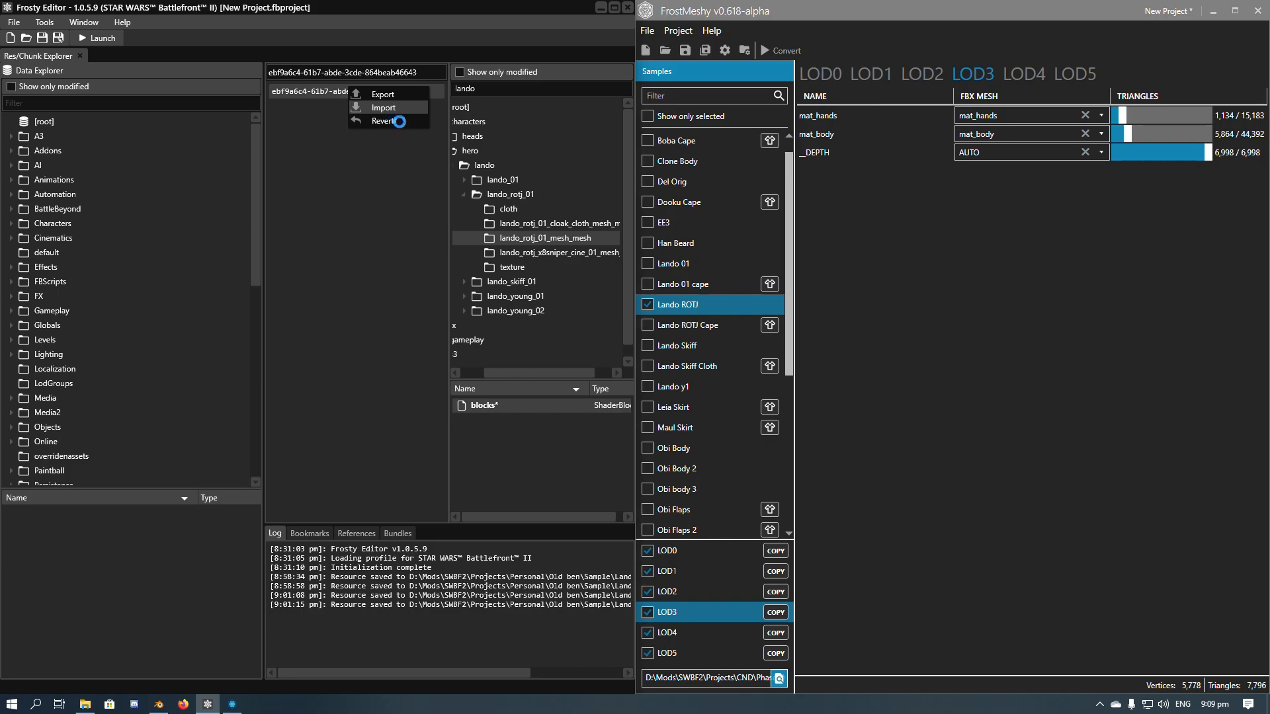
left_click(370, 107)
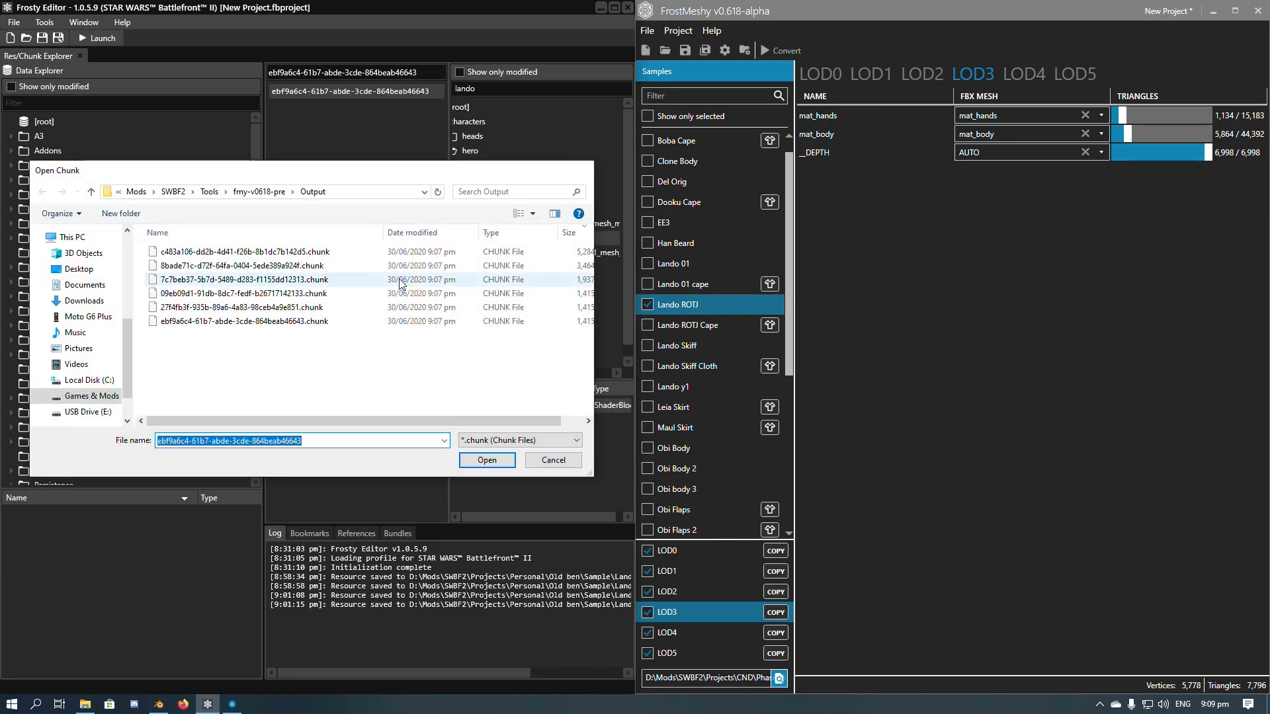
double_click(400, 279)
Find the LOD2 chunk 7c7beb37-5b7d-5489-d283-f1155dd12313 by its copied ID and import its matching chunk file.
left_click(713, 593)
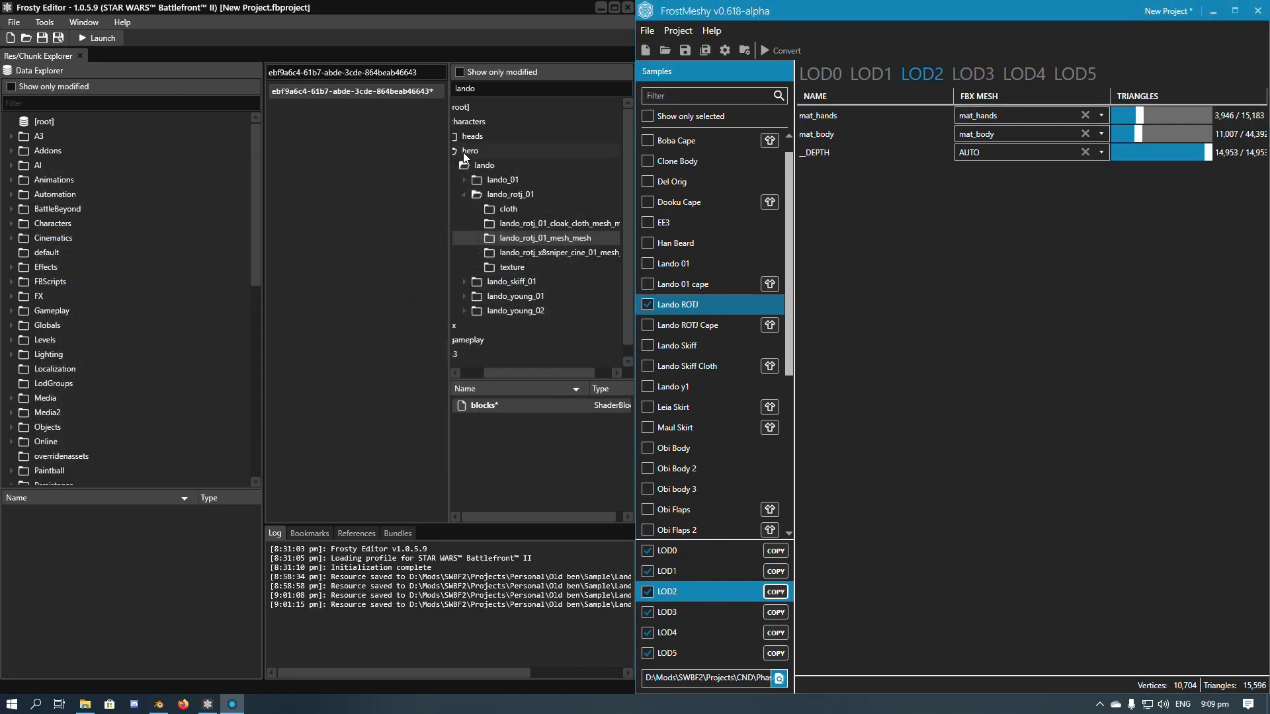
triple_click(434, 72)
type("7c7beb37-5b7d-5489-d283-f1155dd12313")
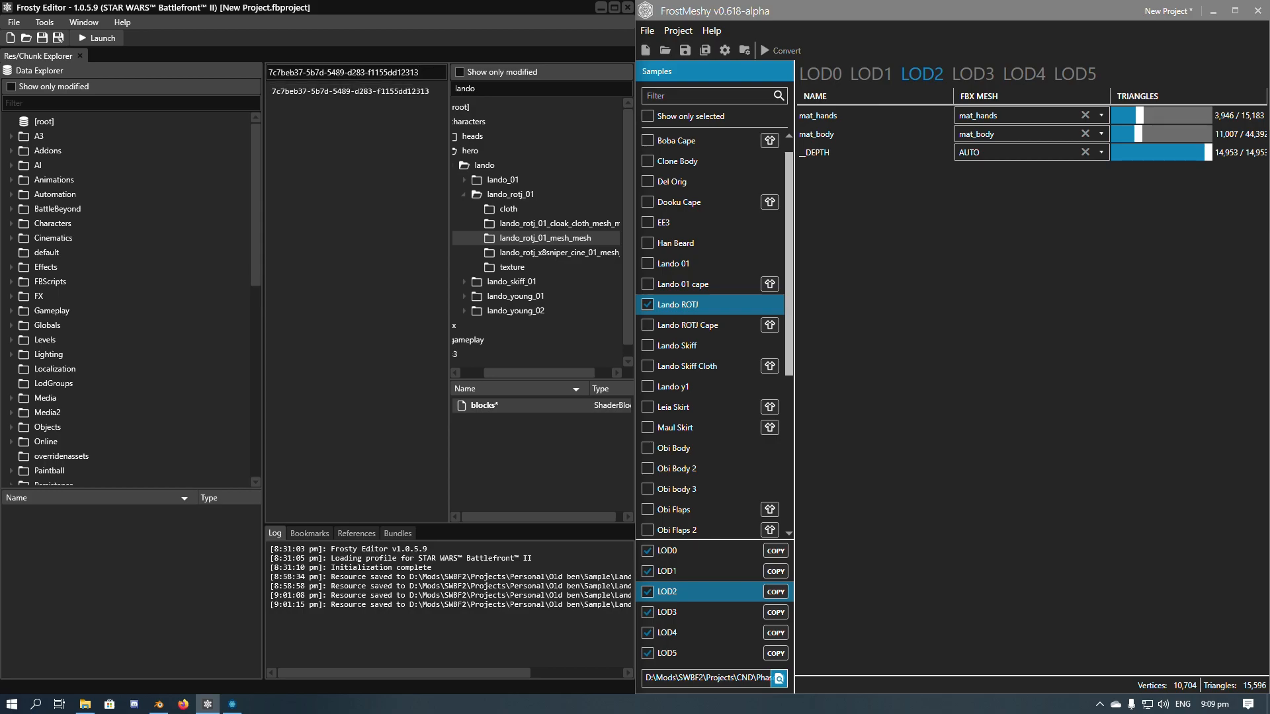
right_click(395, 84)
left_click(416, 106)
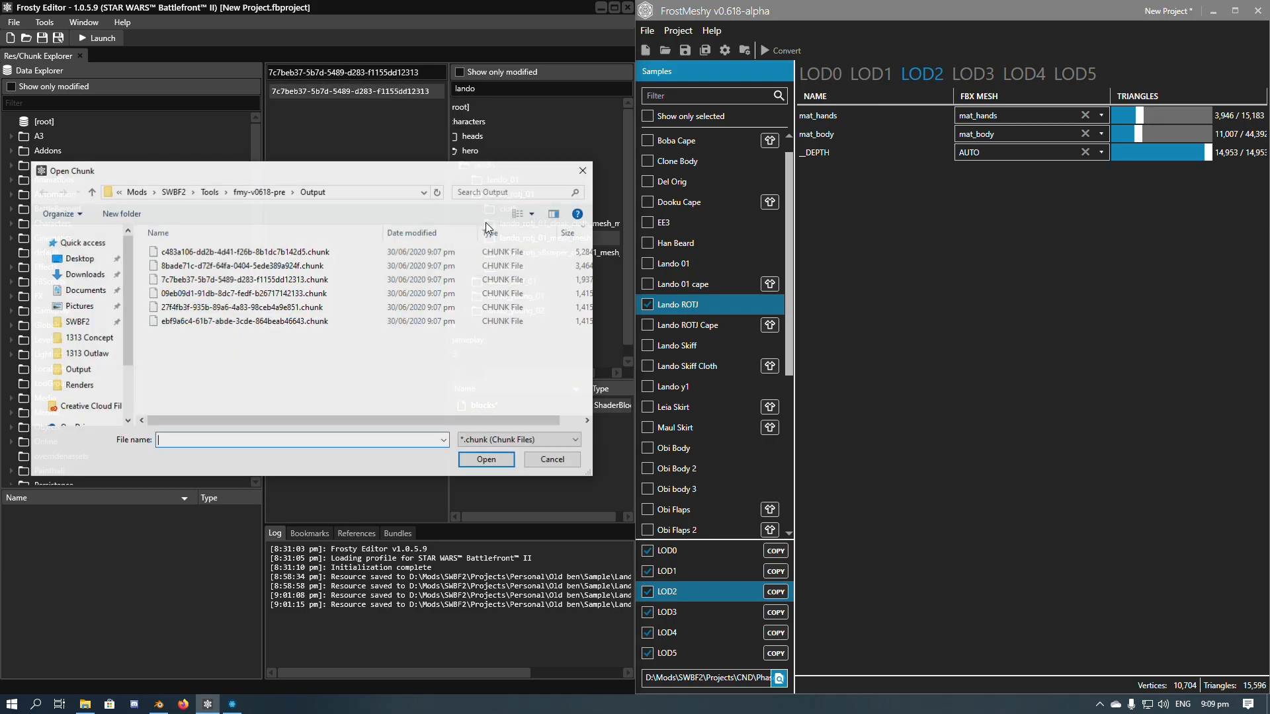
type("7c7beb37-5b7d-5489-d283-f1155dd12313")
key("Return")
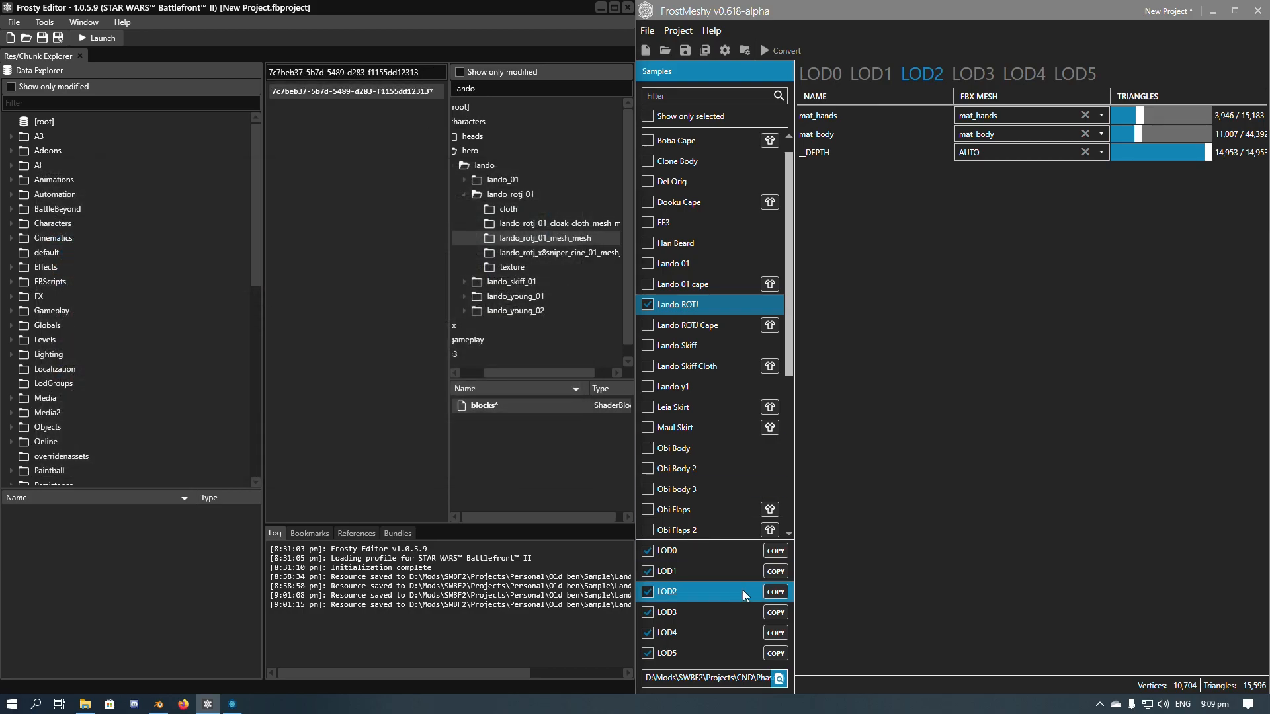
Find the LOD1 chunk 8bade71c-d72f-64fa-0404-5ede389a924f by its copied ID and import its matching chunk file.
left_click(786, 572)
triple_click(344, 72)
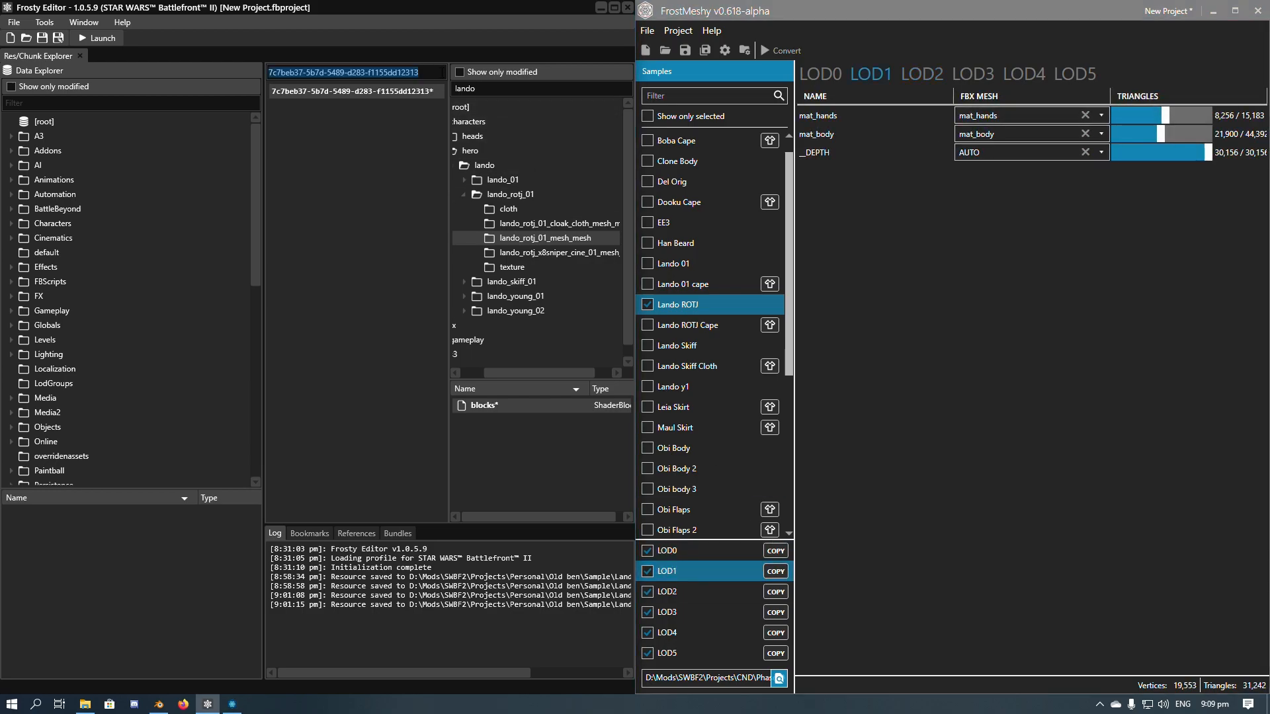
type("8bade71c-d72f-64fa-0404-5ede389a924f")
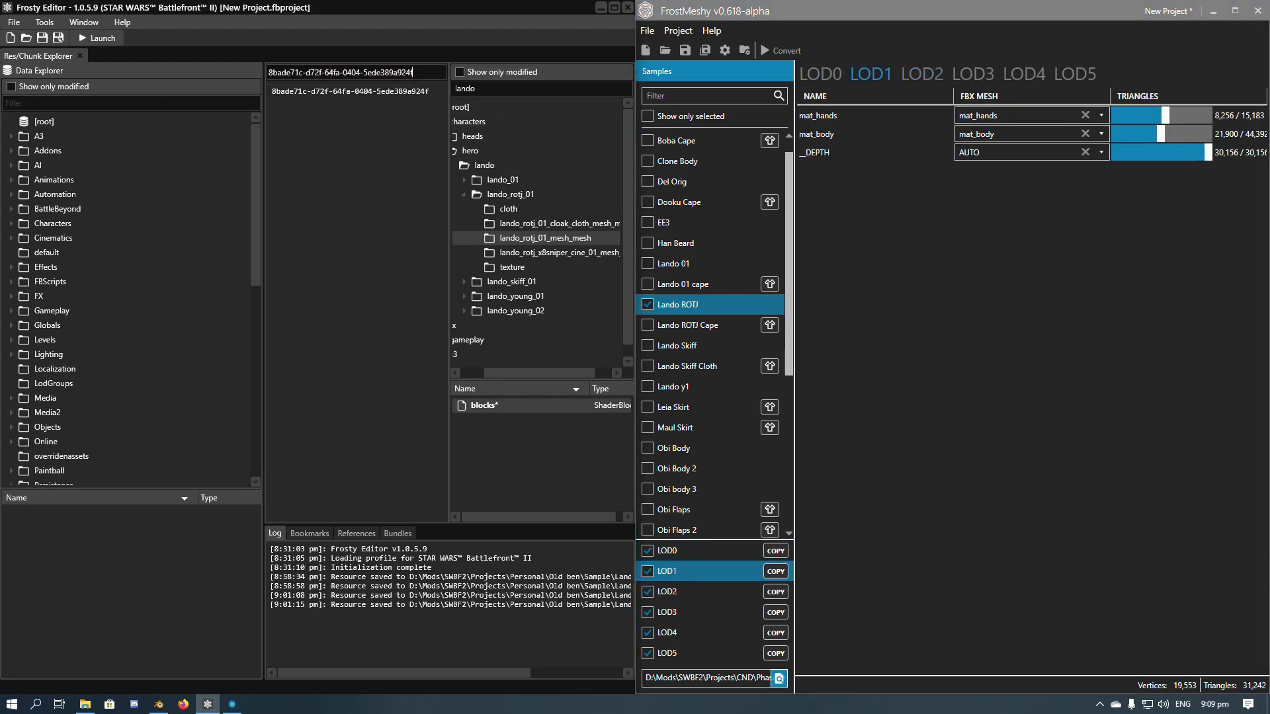
right_click(411, 90)
left_click(428, 110)
type("8bade71c-d72f-64fa-0404-5ede389a924f")
key("Return")
Find the LOD0 chunk c483a106-dd2b-4d41-f26b-8b1dc7b142d5 by its copied ID and import its matching chunk file.
left_click(681, 551)
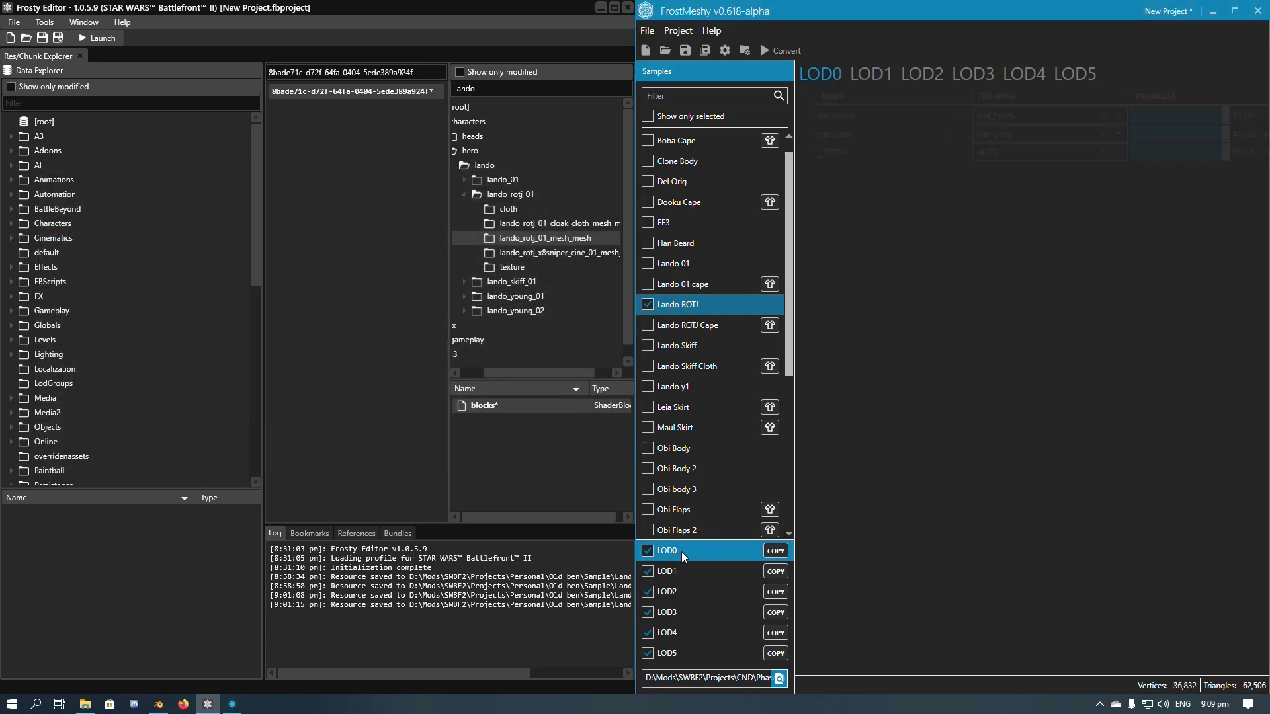
triple_click(371, 71)
type("c483a106-dd2b-4d41-f26b-8b1dc7b142d5")
right_click(368, 98)
left_click(396, 111)
type("c483a106-dd2b-4d41-f26b-8b1dc7b142d5")
key("Return")
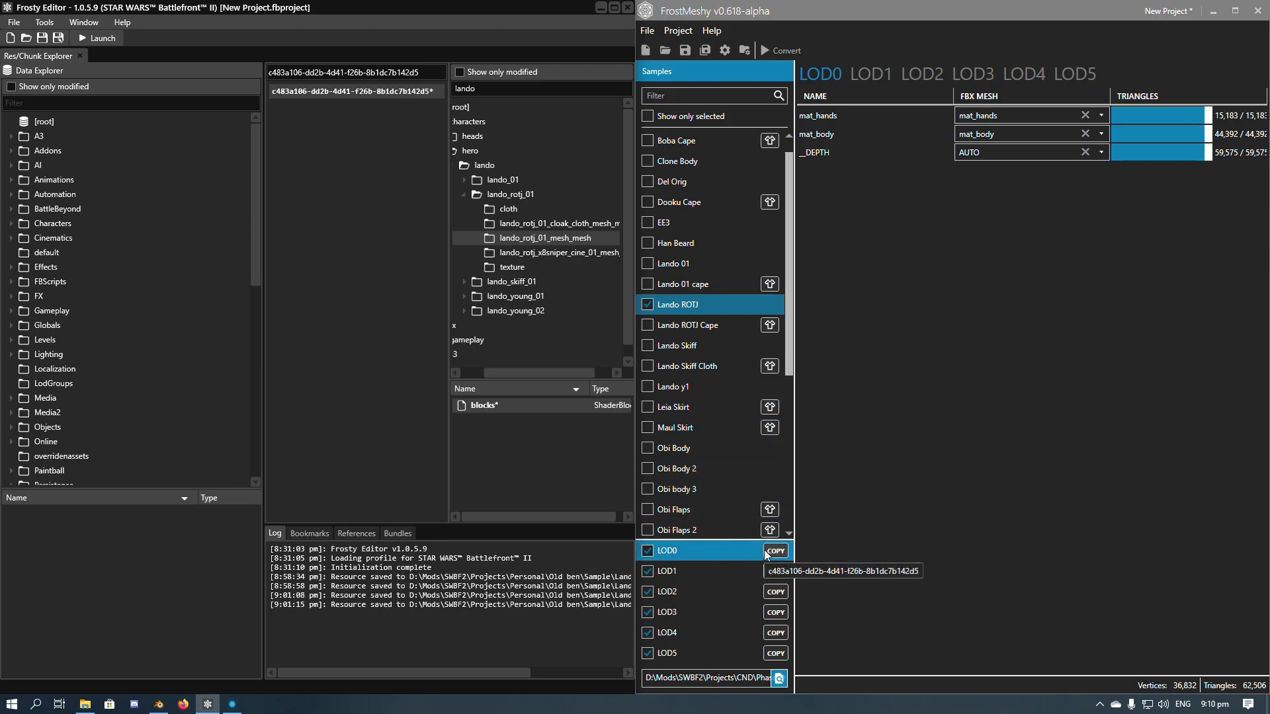
left_click(521, 237)
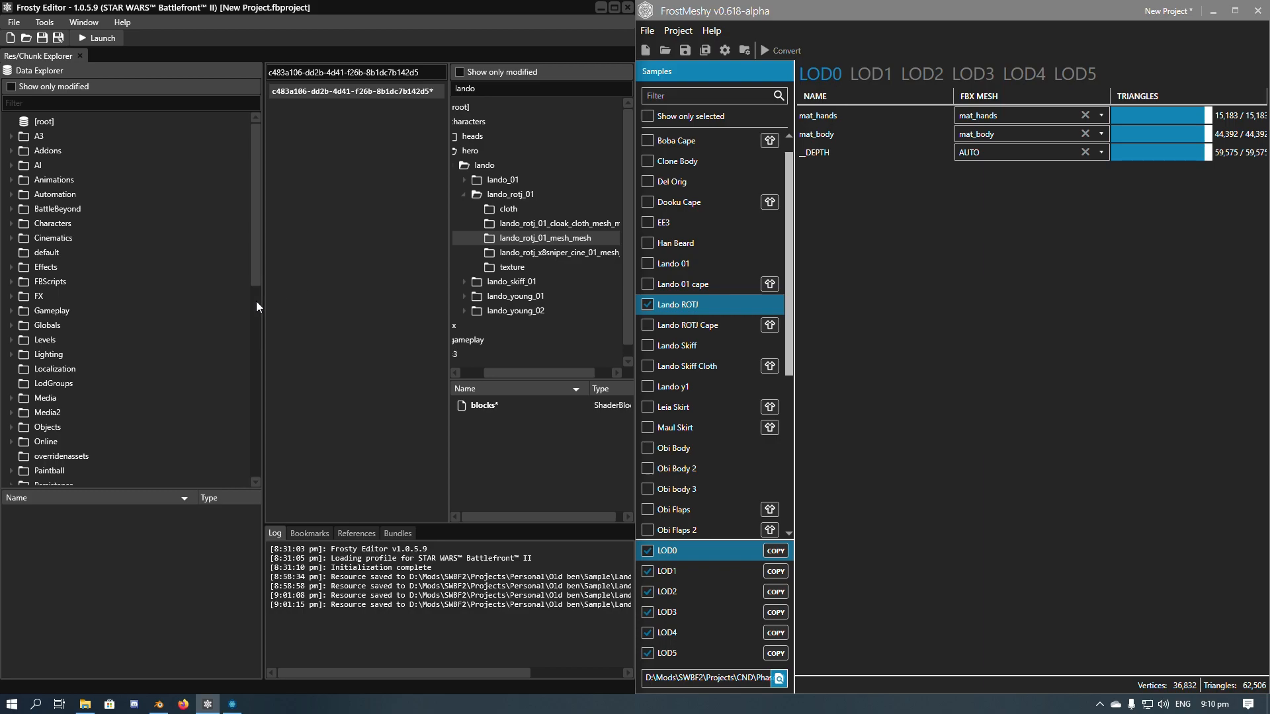
Browse the game data to Characters/Hero/Lando/Lando_ROTJ_01 and open the lando_rotj_01_mesh asset.
left_click(11, 224)
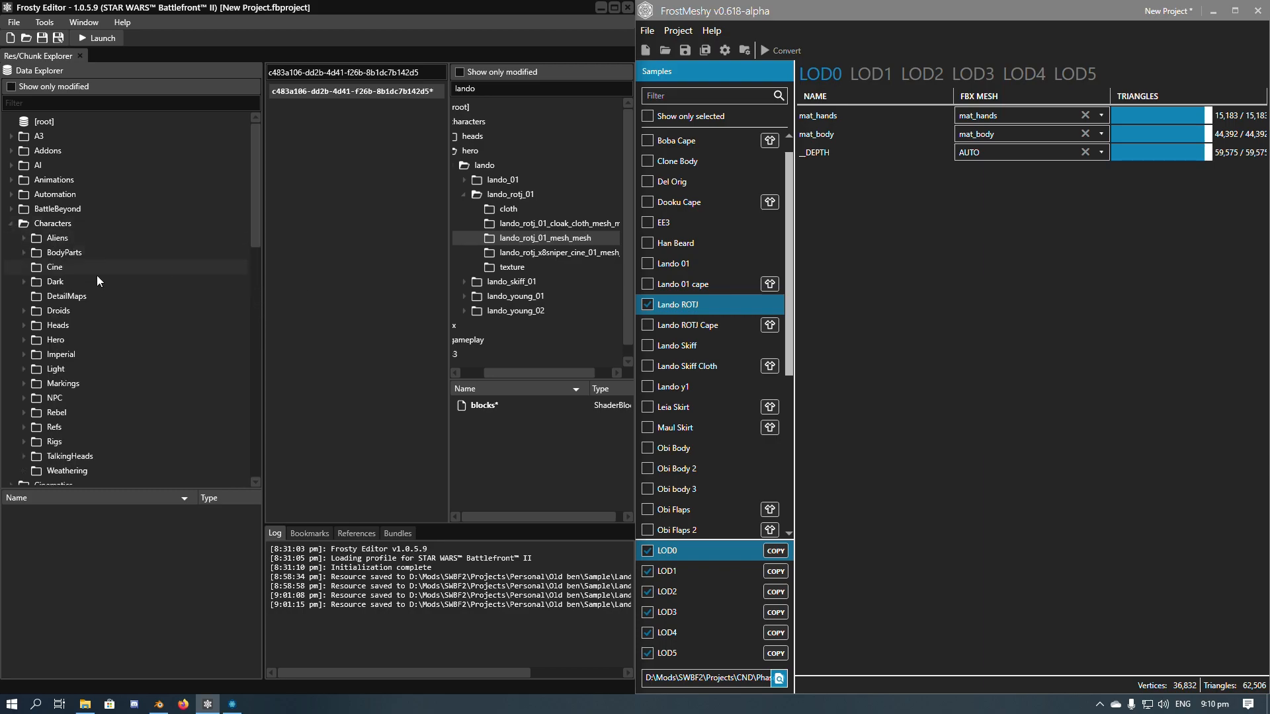
left_click(24, 340)
scroll(78, 316, "down", 2)
scroll(70, 364, "down", 10)
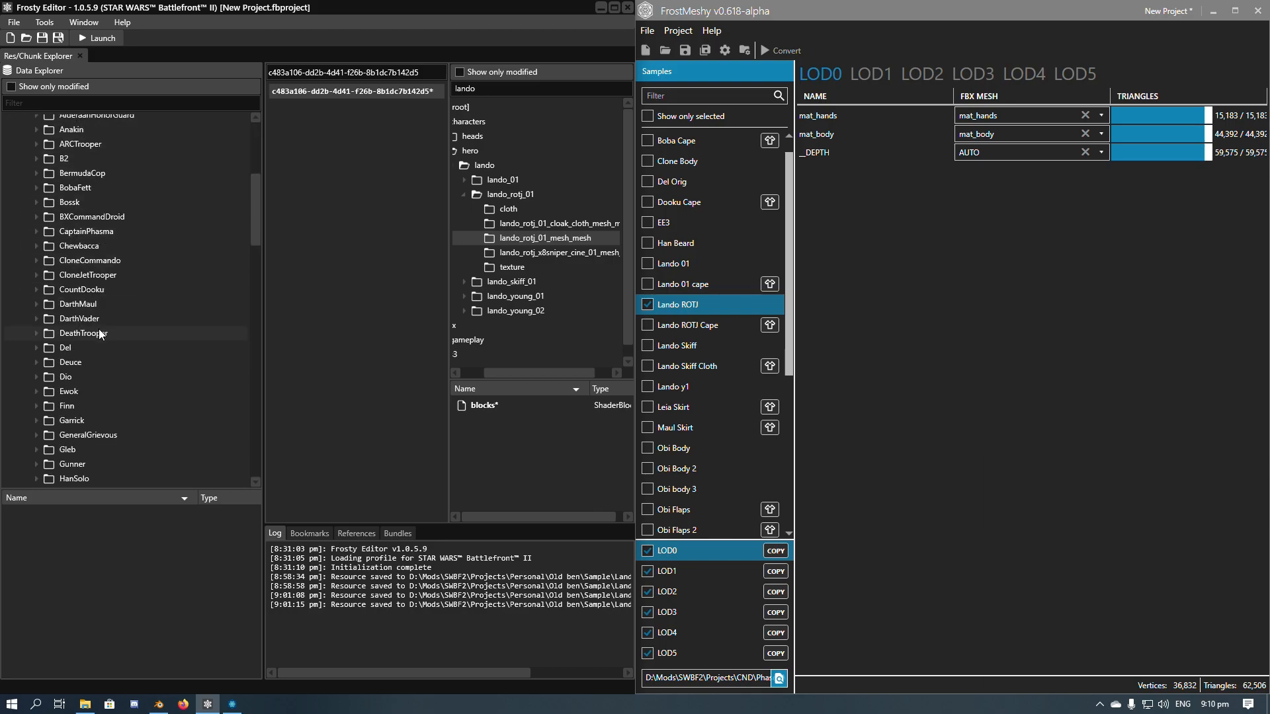
scroll(66, 357, "down", 5)
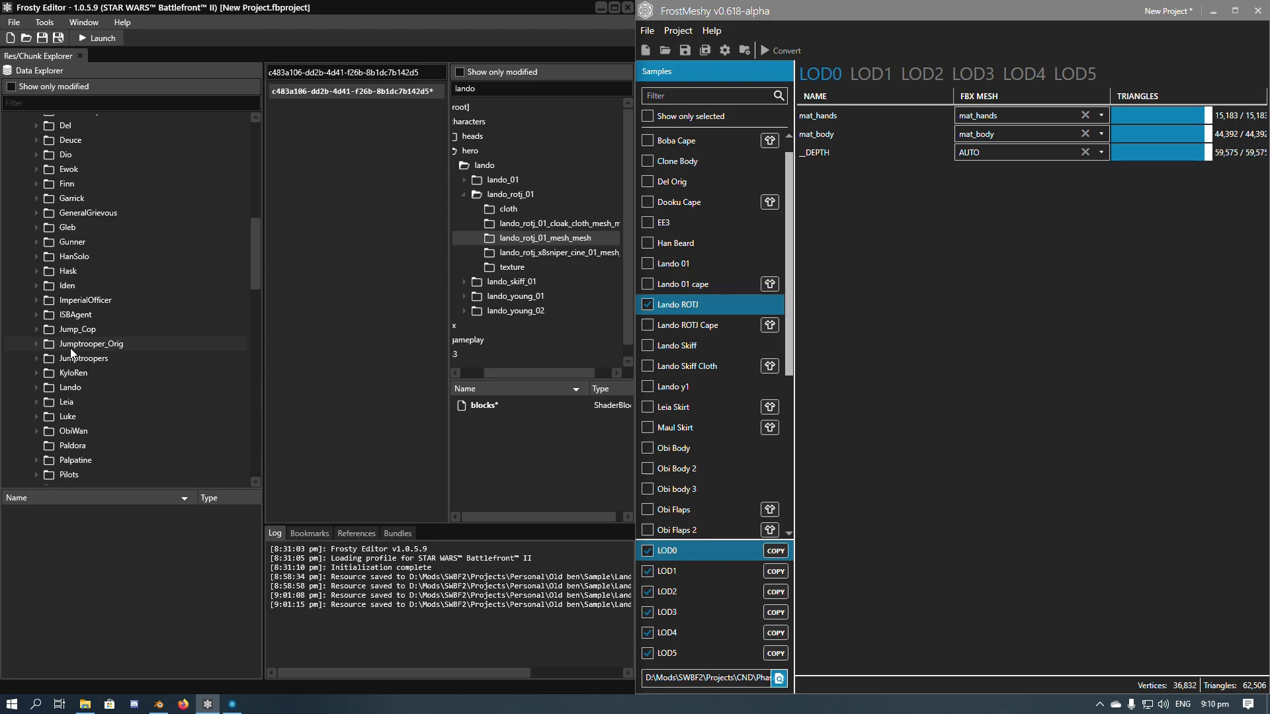
left_click(36, 324)
scroll(41, 327, "down", 2)
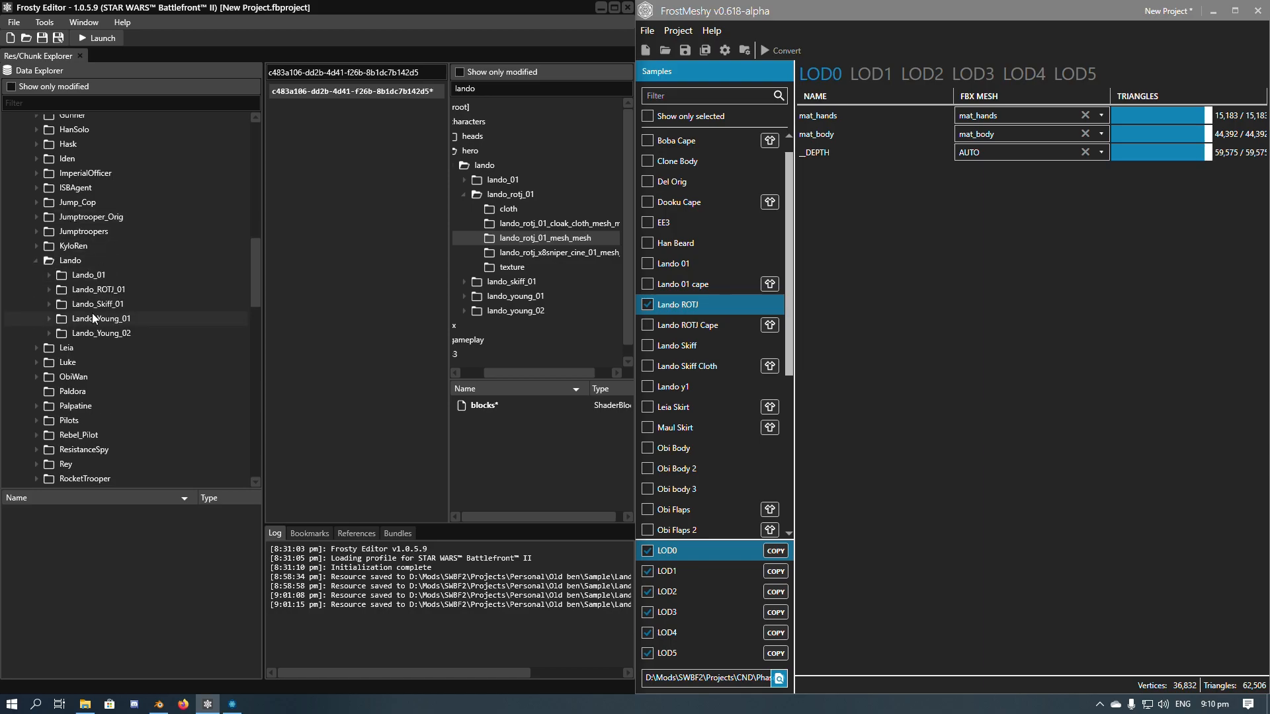
left_click(55, 290)
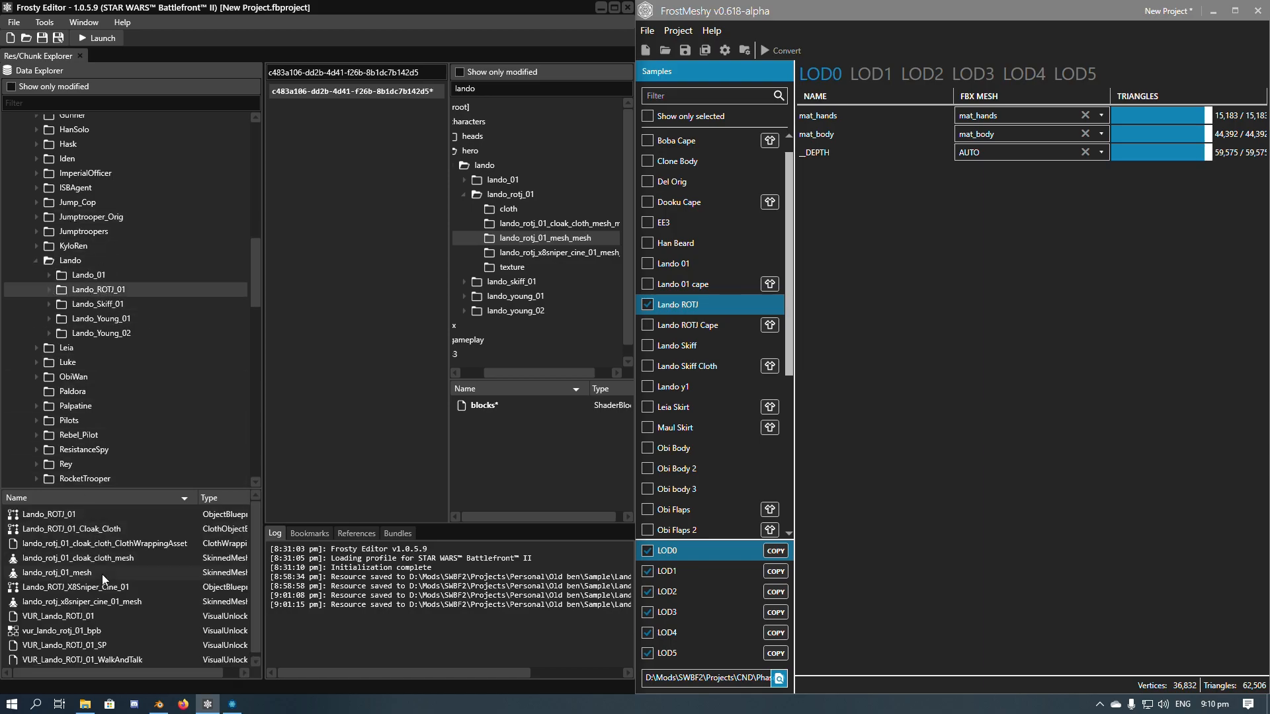
double_click(71, 572)
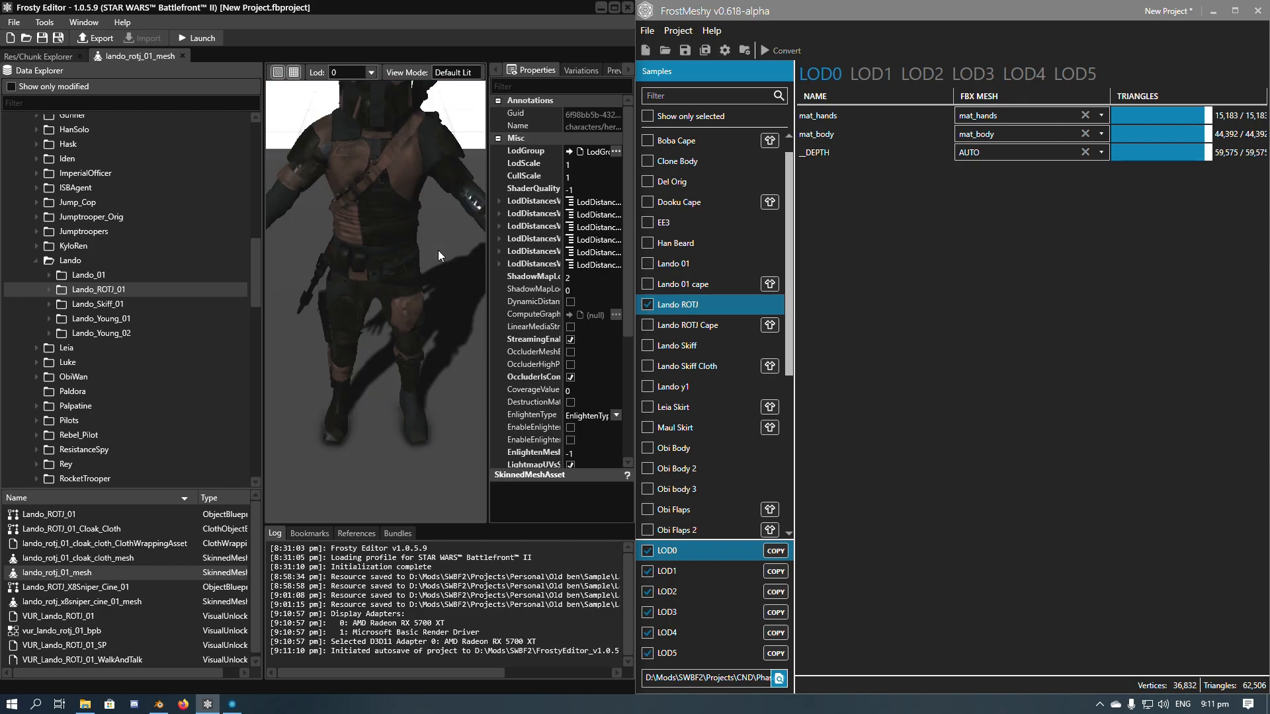
Maximize Frosty Editor and examine the imported character mesh in the 3D preview from different views.
left_click(615, 11)
left_click_drag(686, 322, 684, 287)
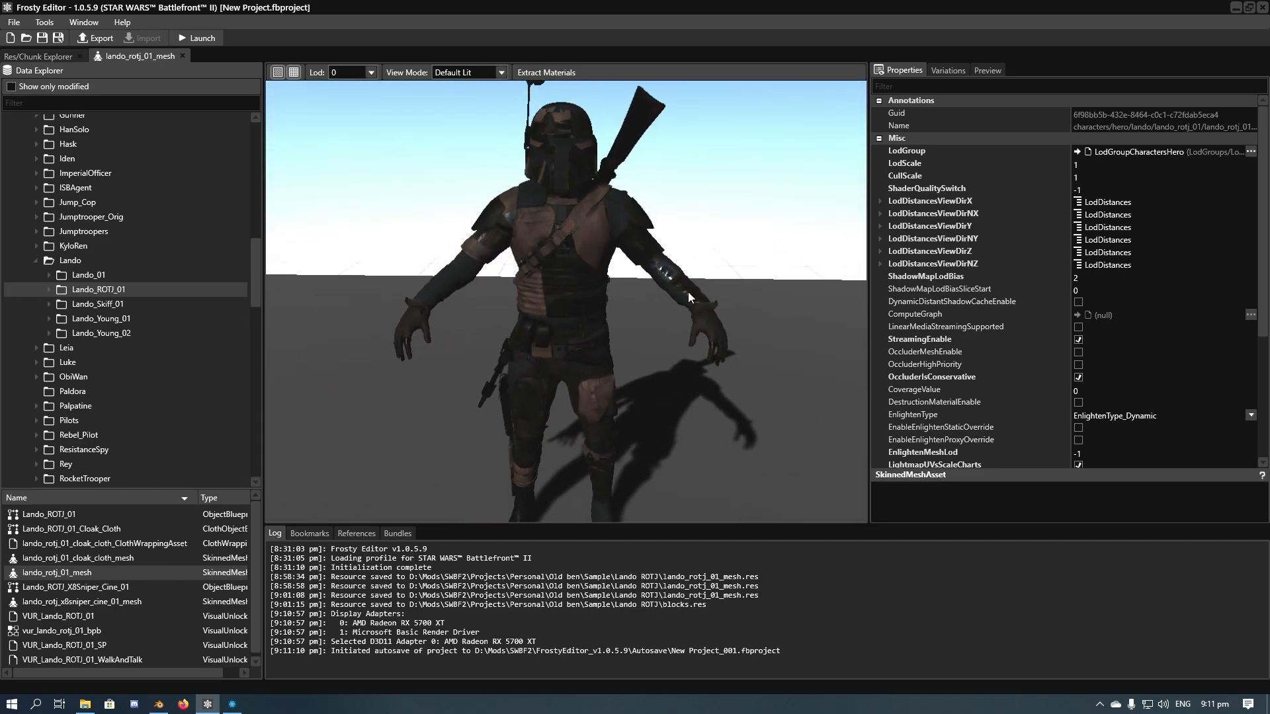
middle_click_drag(605, 343, 610, 341)
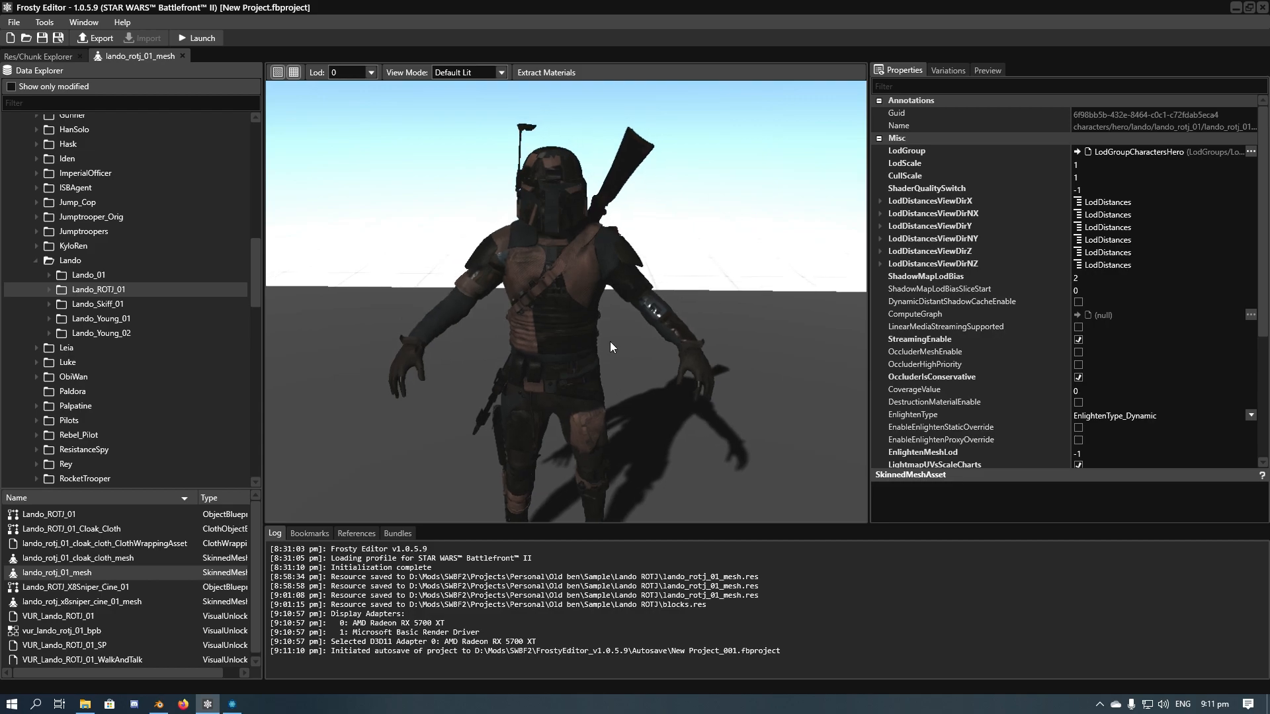
left_click_drag(609, 341, 610, 345)
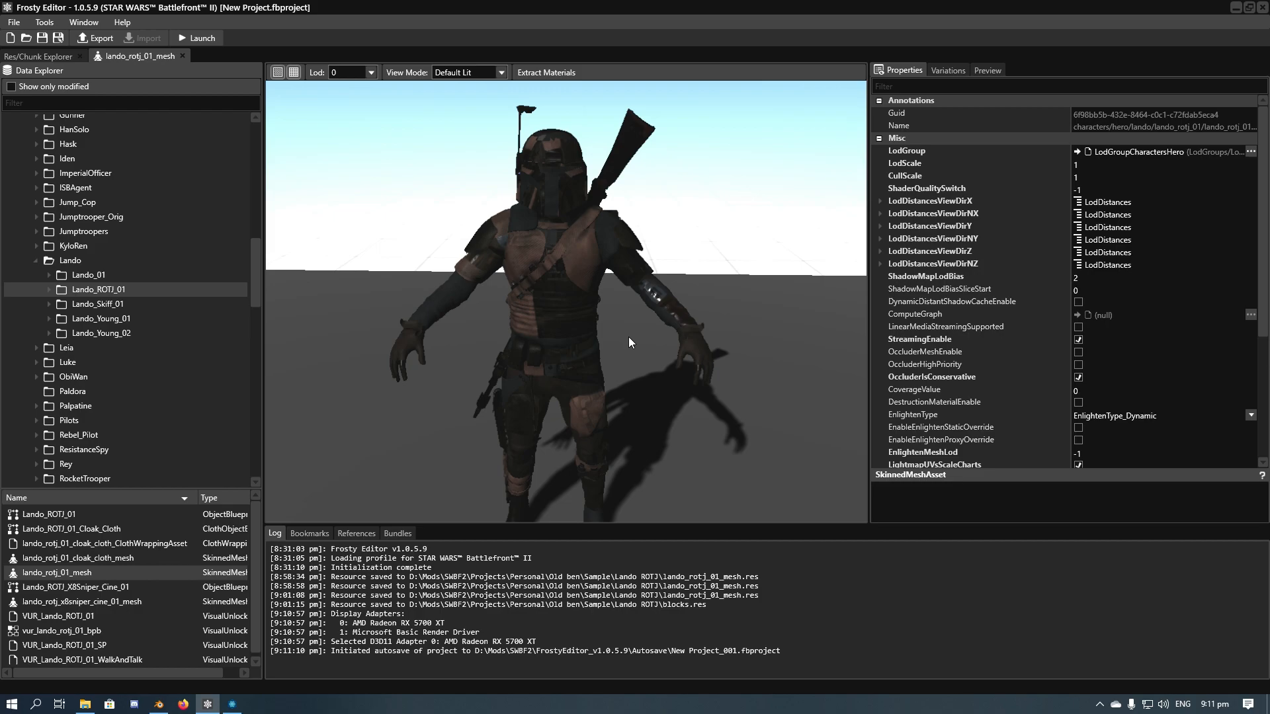
List the texture assets in Lando_ROTJ_01's Texture folder and select T_Lando_ROTJ_01_hands_C.
left_click(48, 290)
left_click(98, 317)
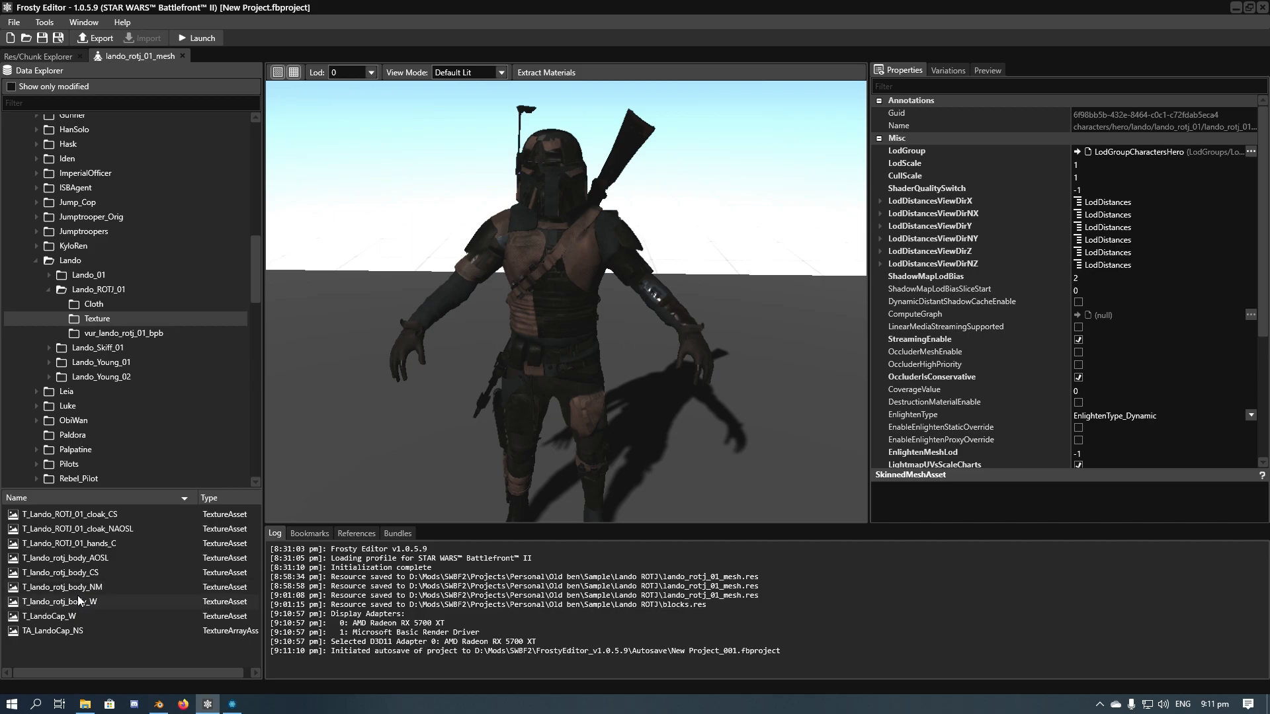
left_click(105, 549)
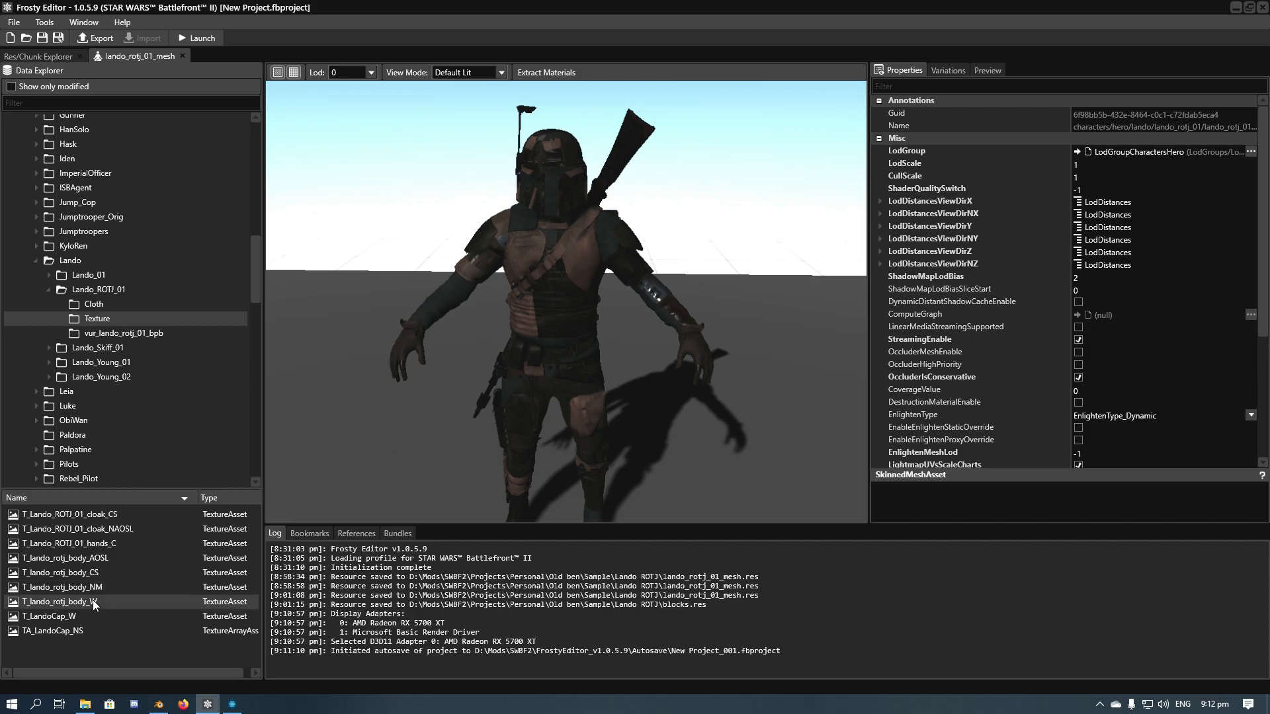
left_click(118, 544)
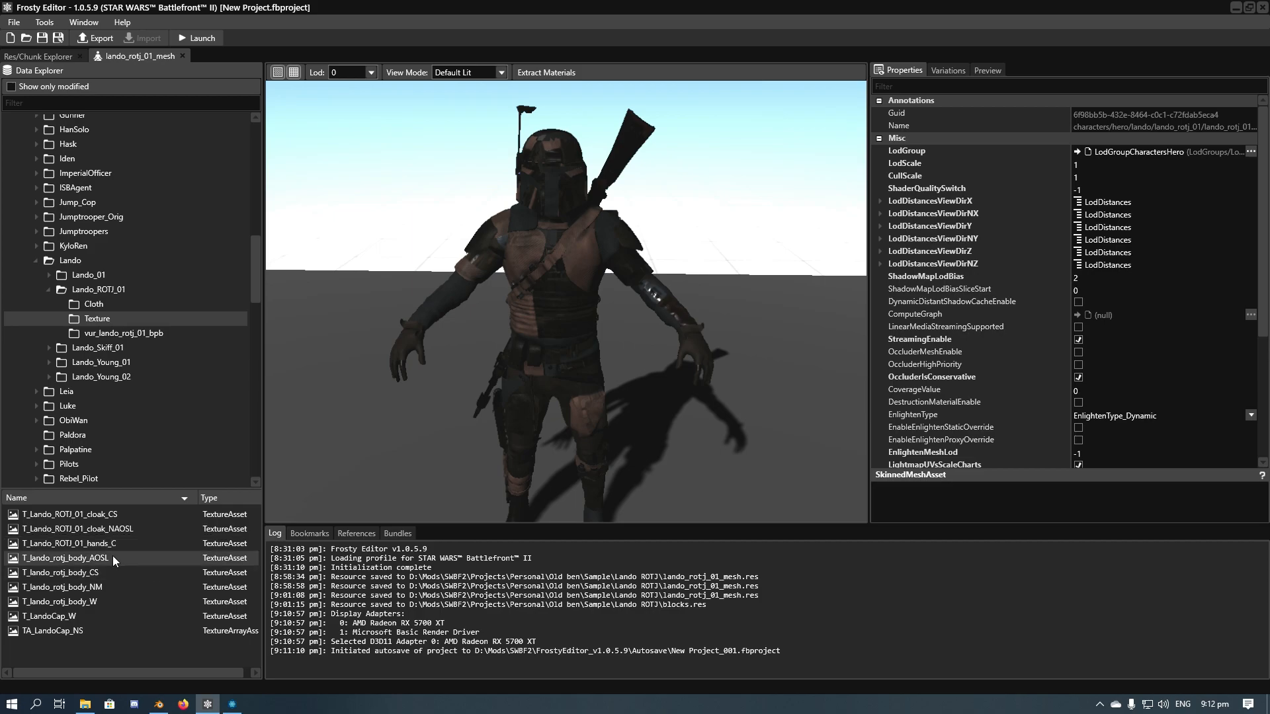
In FrostMeshy, deselect the Lando ROTJ sample and select Obi body 3 to show its materials.
left_click(231, 704)
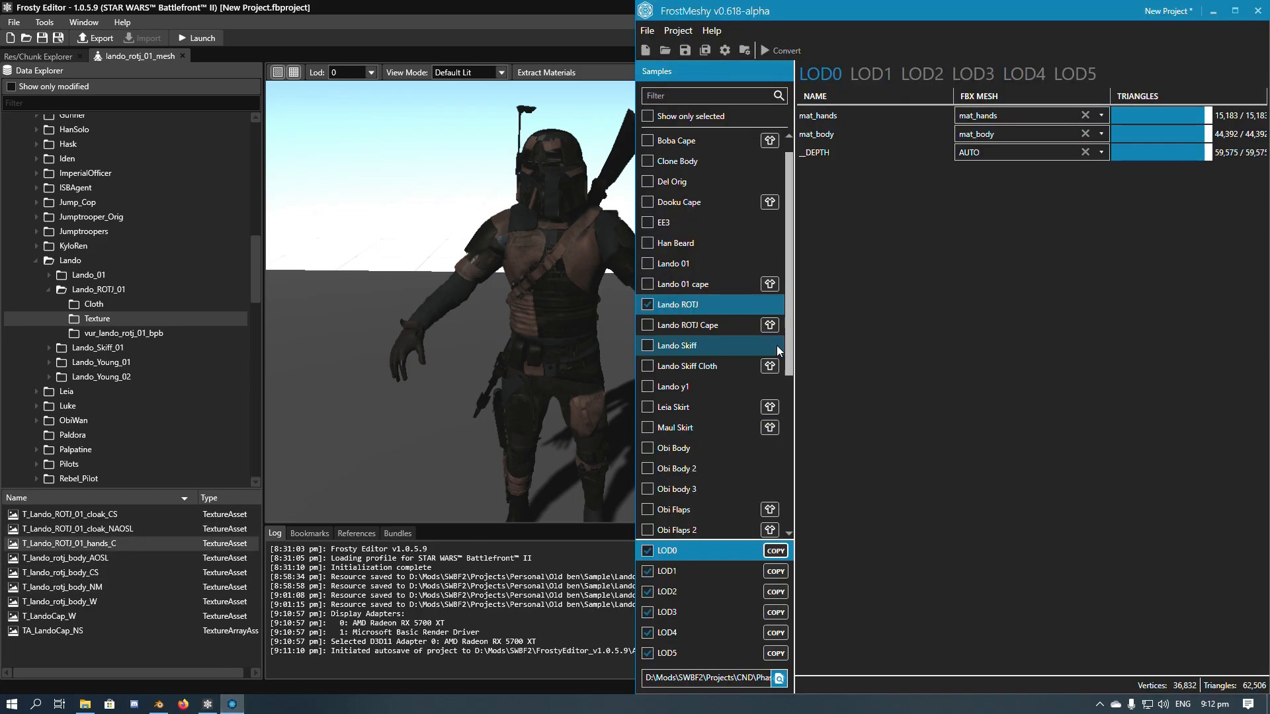
left_click(648, 304)
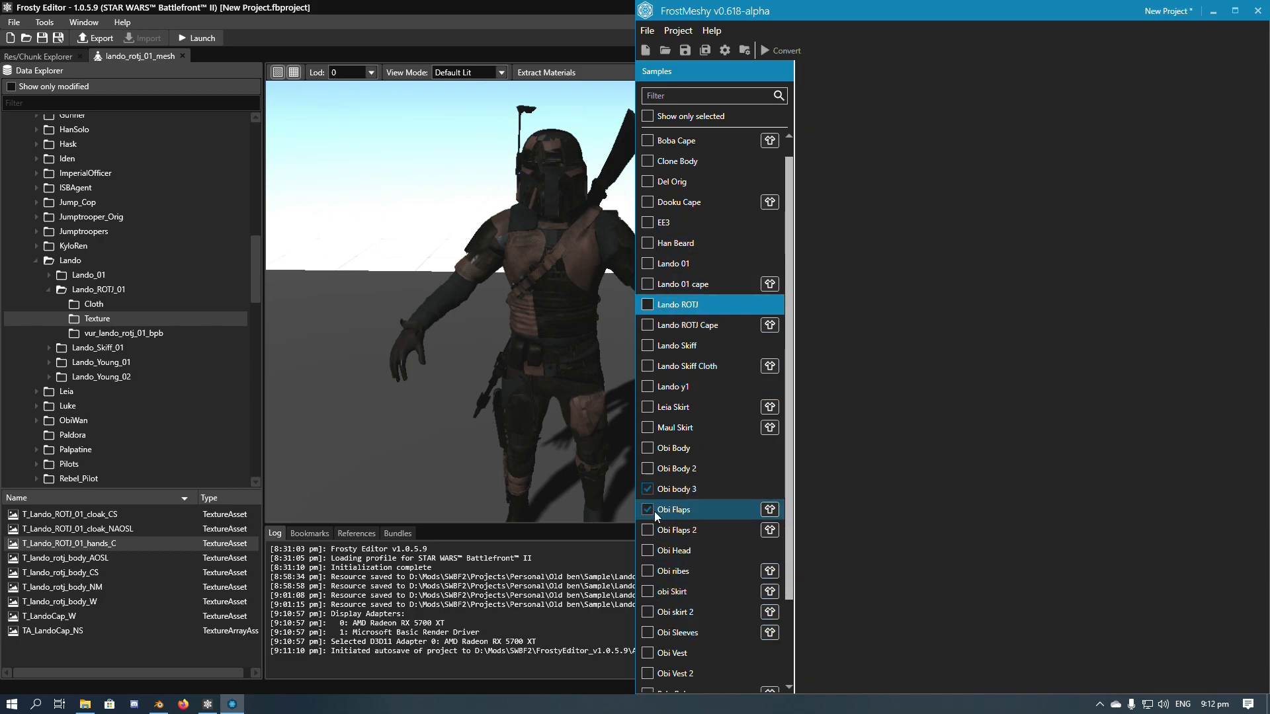
left_click(674, 493)
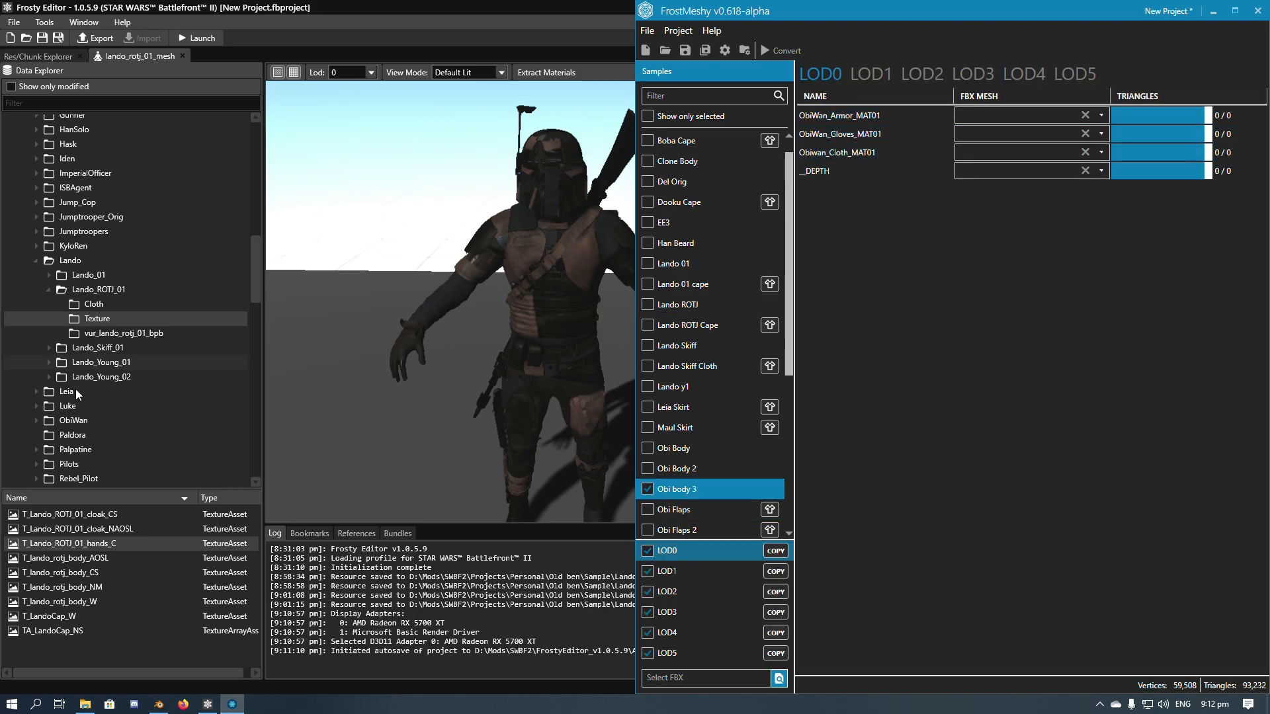
In Frosty Editor, look through the textures in ObiWan_03's Texture folder, select T_ObiWan_03_Gloves_CS and collapse the ObiWan folder.
scroll(90, 408, "down", 2)
scroll(89, 407, "down", 2)
left_click(37, 325)
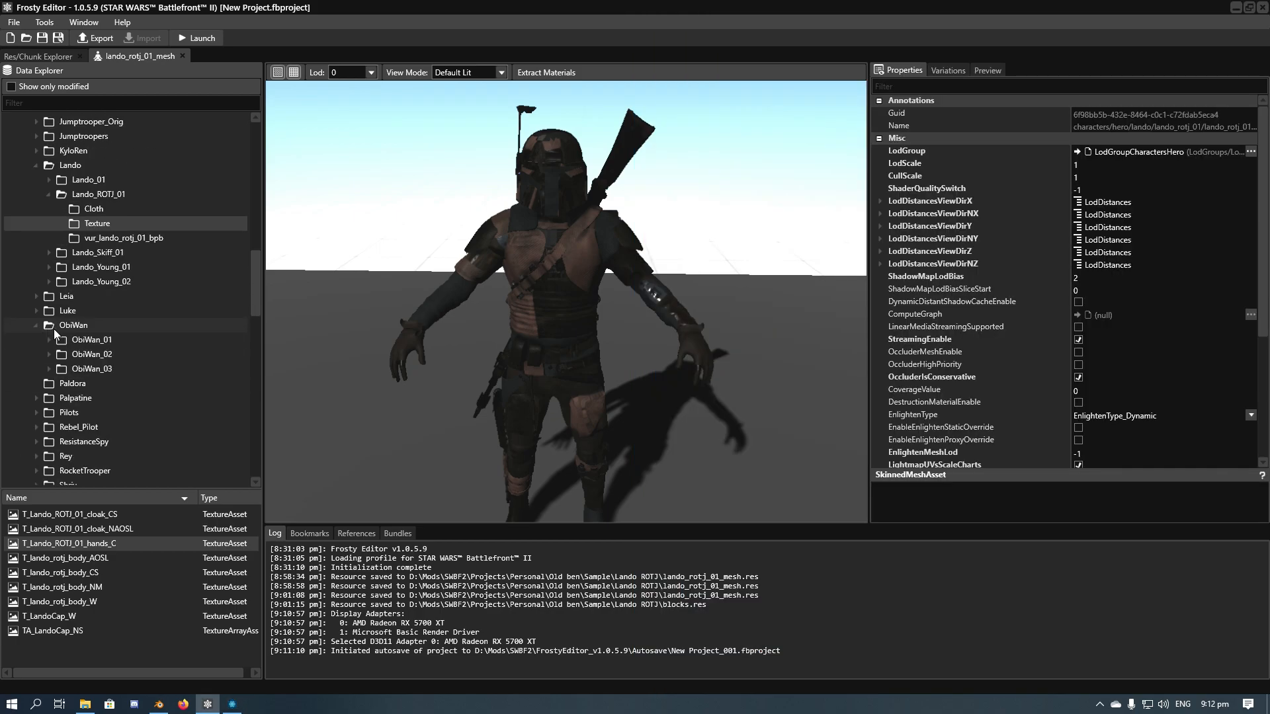
left_click(50, 370)
left_click(89, 395)
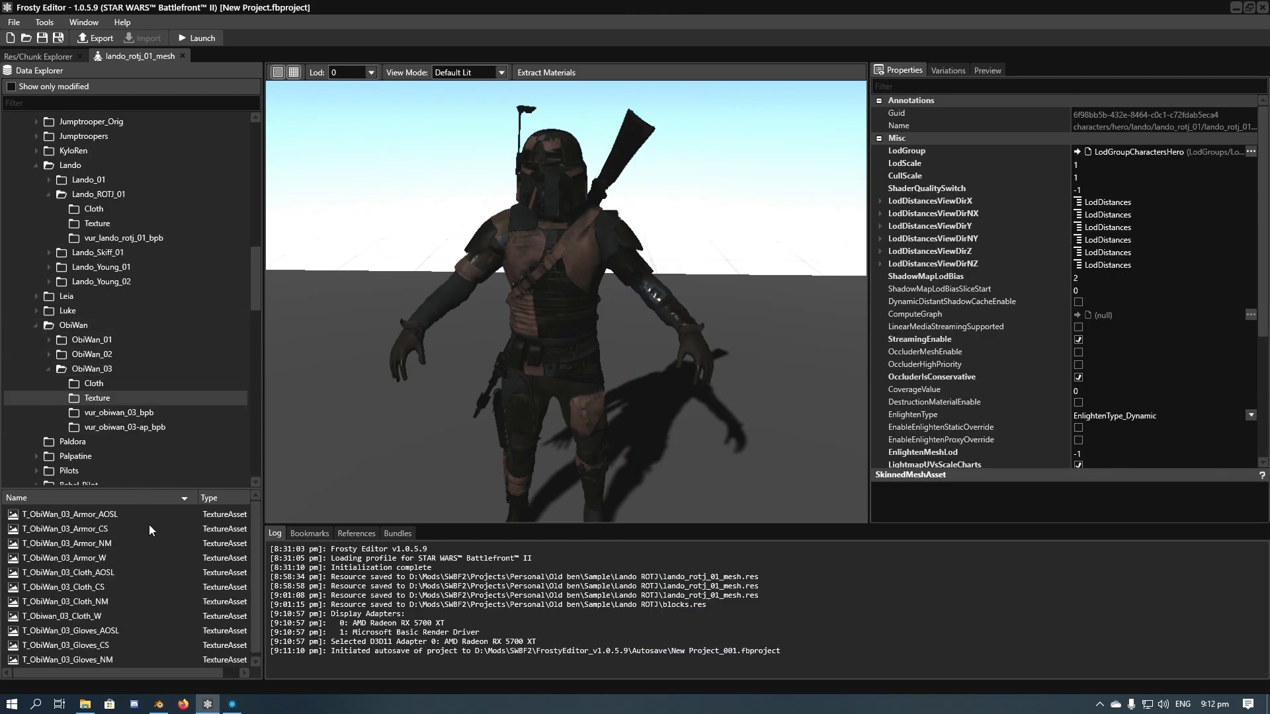
scroll(119, 615, "down", 1)
left_click(122, 641)
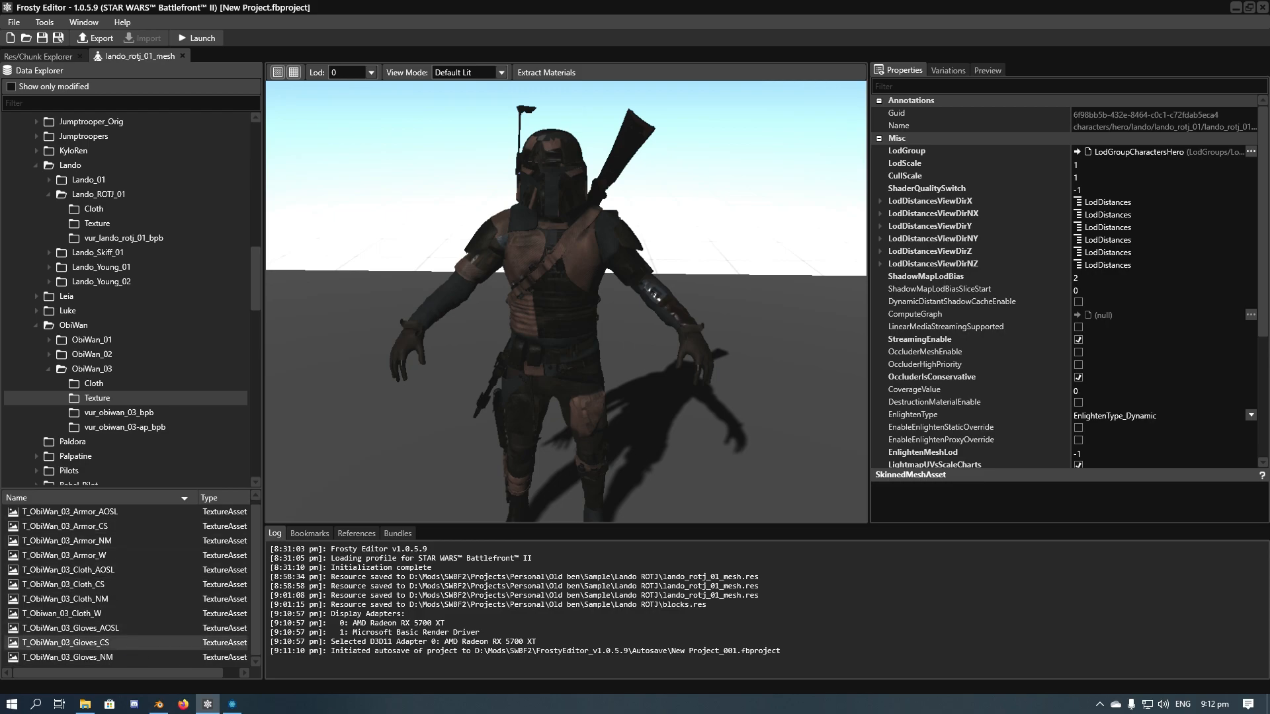
left_click(36, 326)
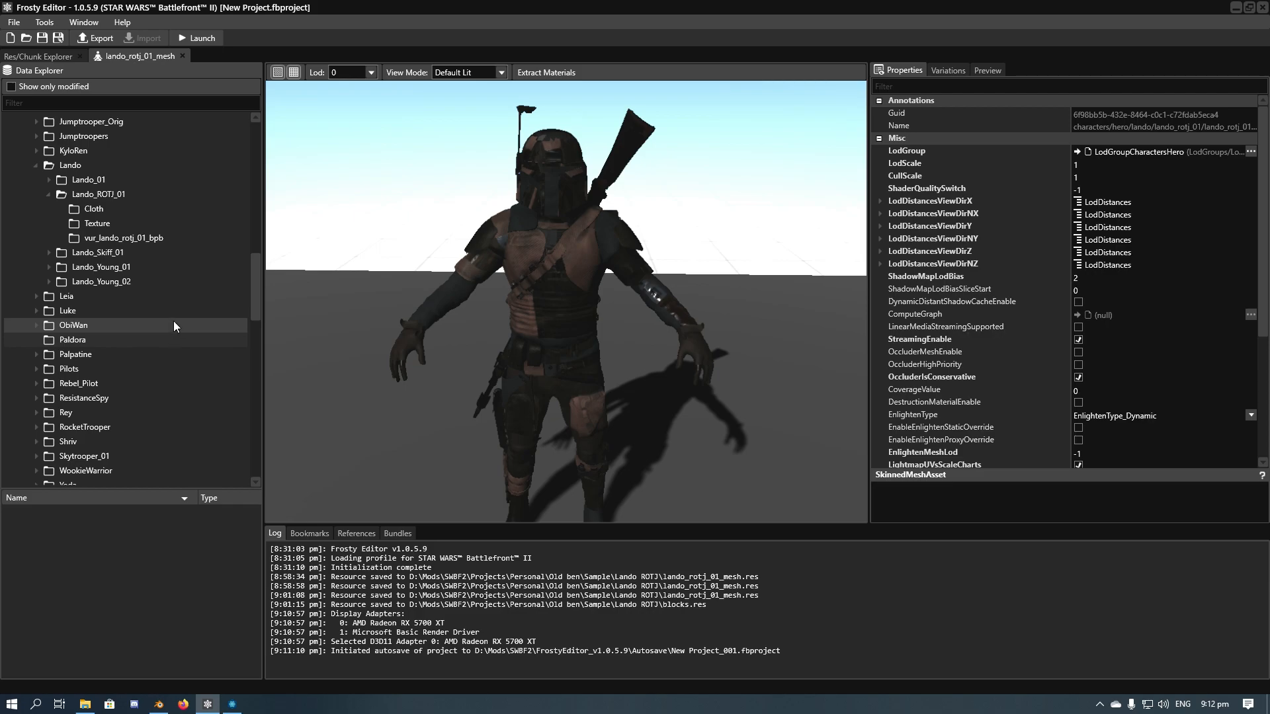
Launch the game and preview Lando Calrissian's General appearance from the hero collection.
left_click(199, 41)
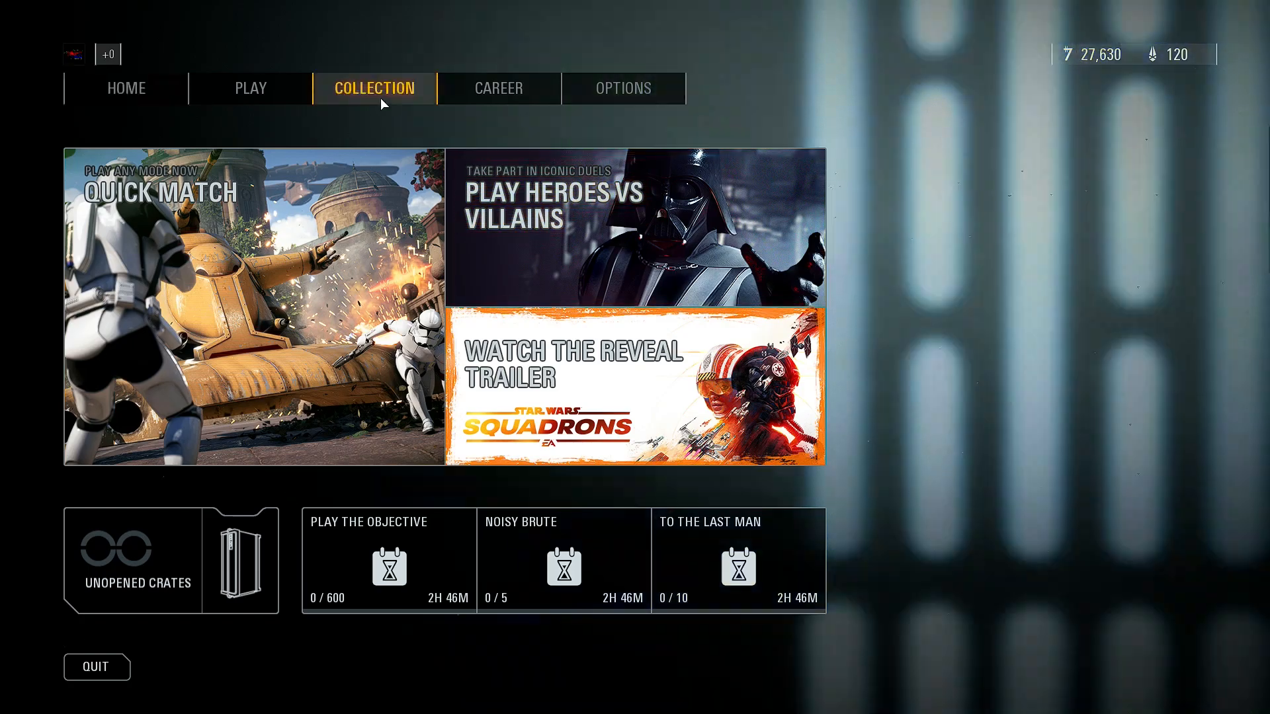
left_click(381, 103)
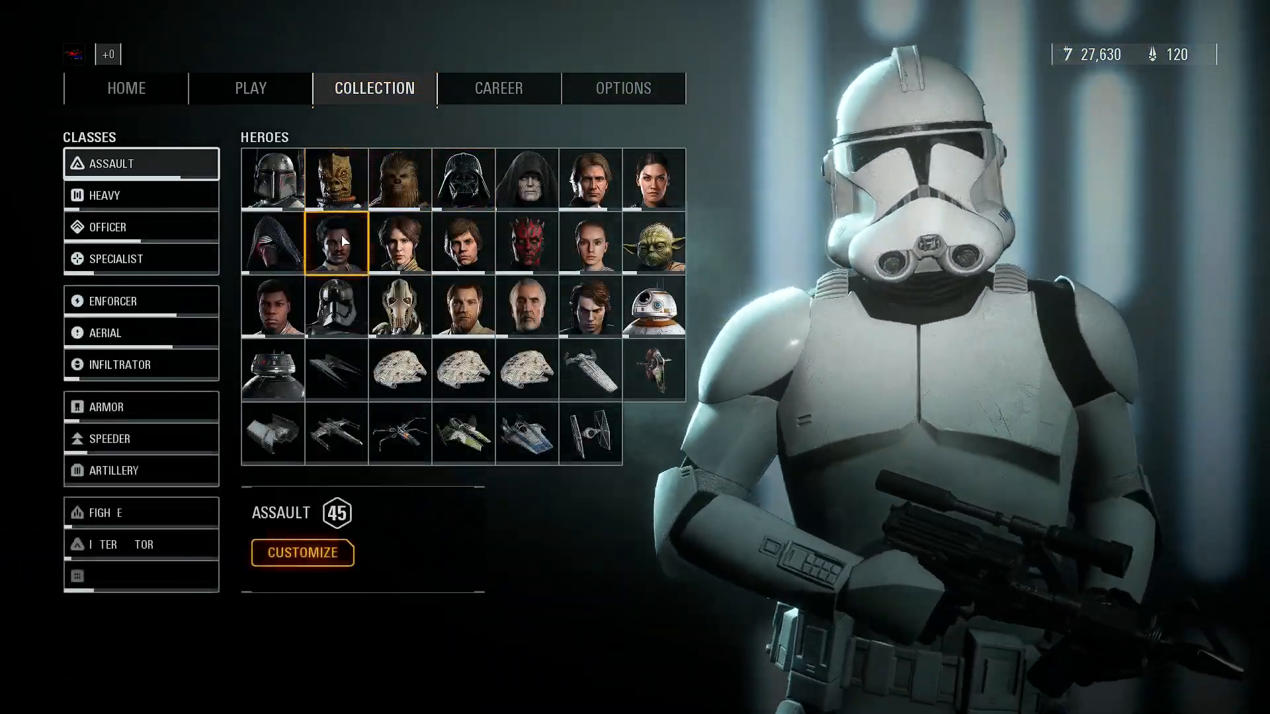
left_click(324, 554)
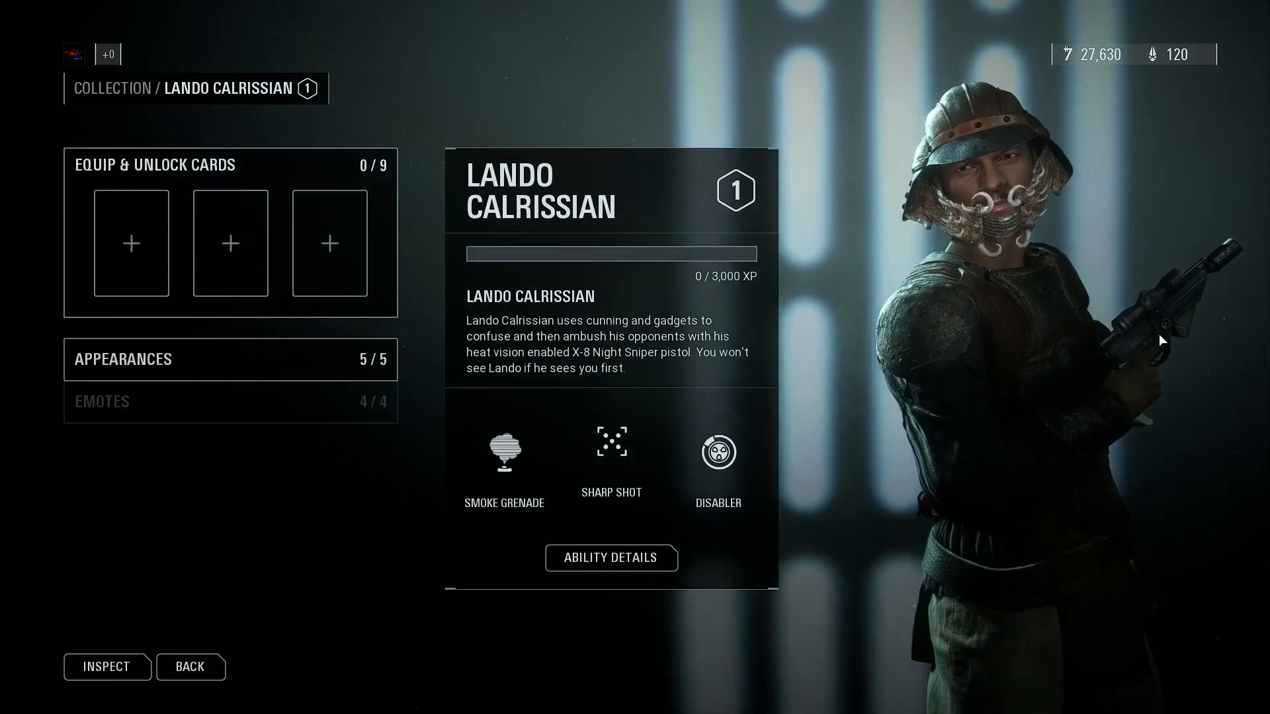
left_click(309, 344)
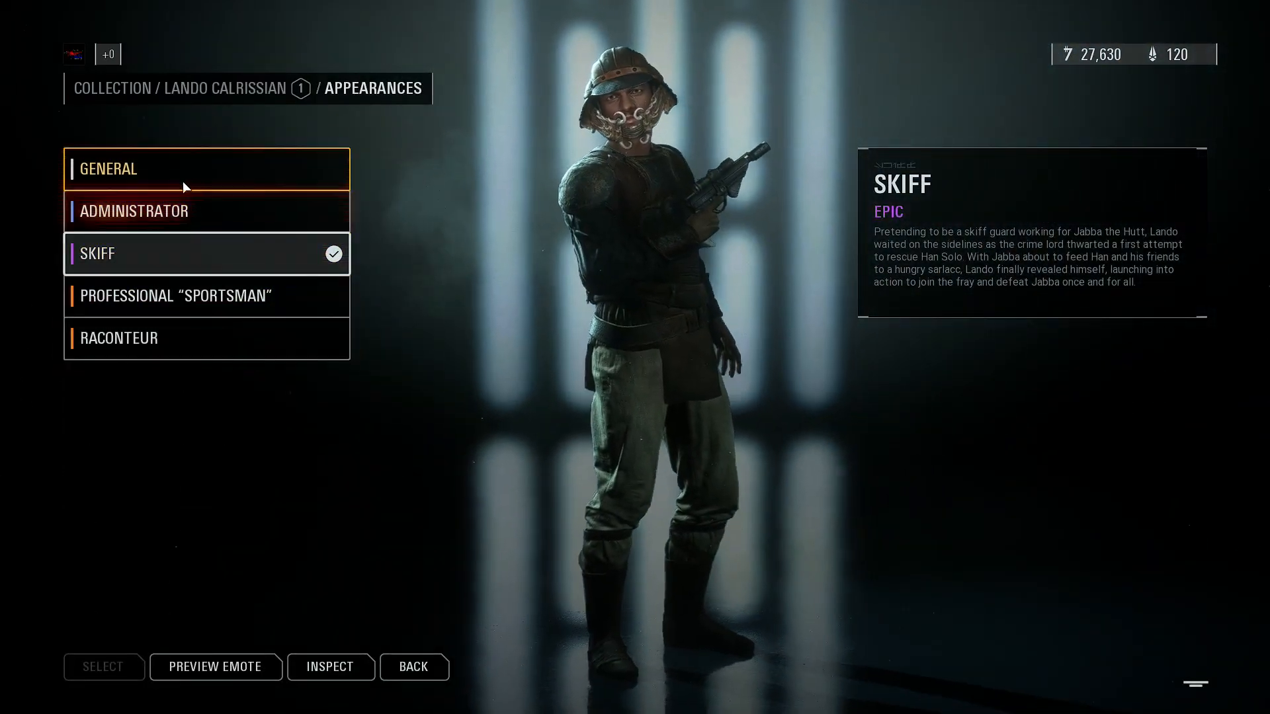
left_click(178, 172)
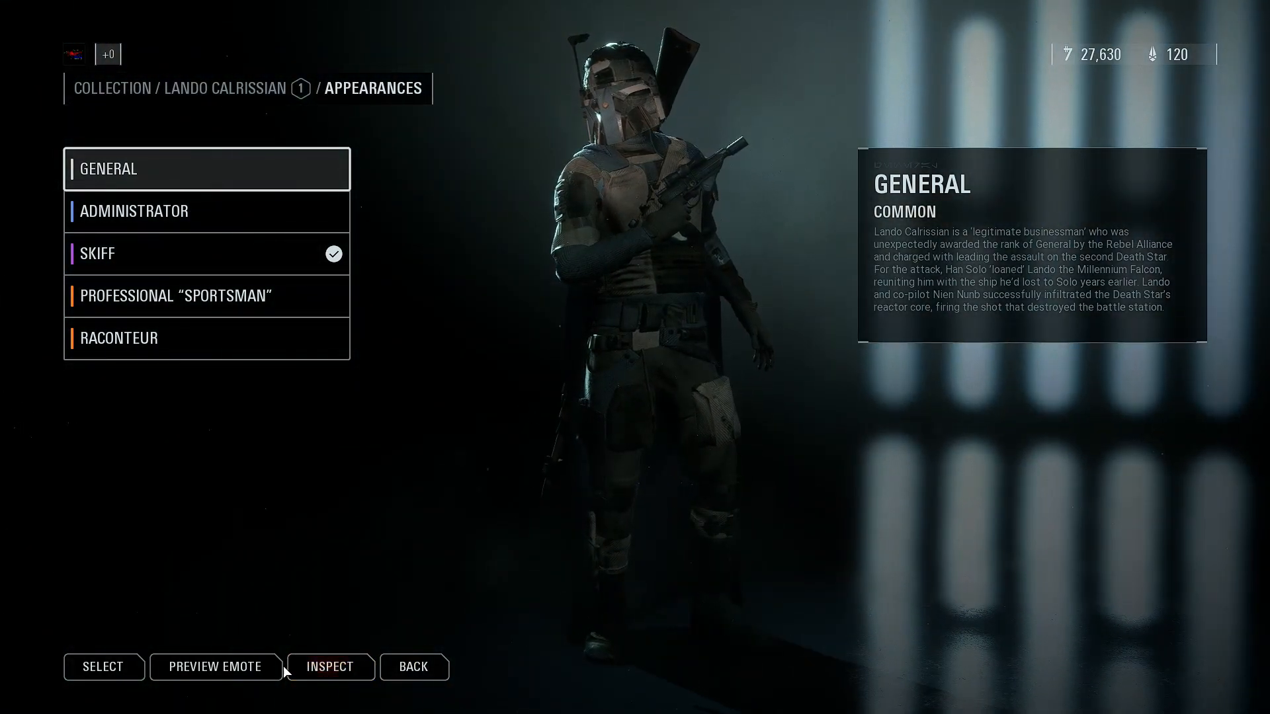
left_click(275, 665)
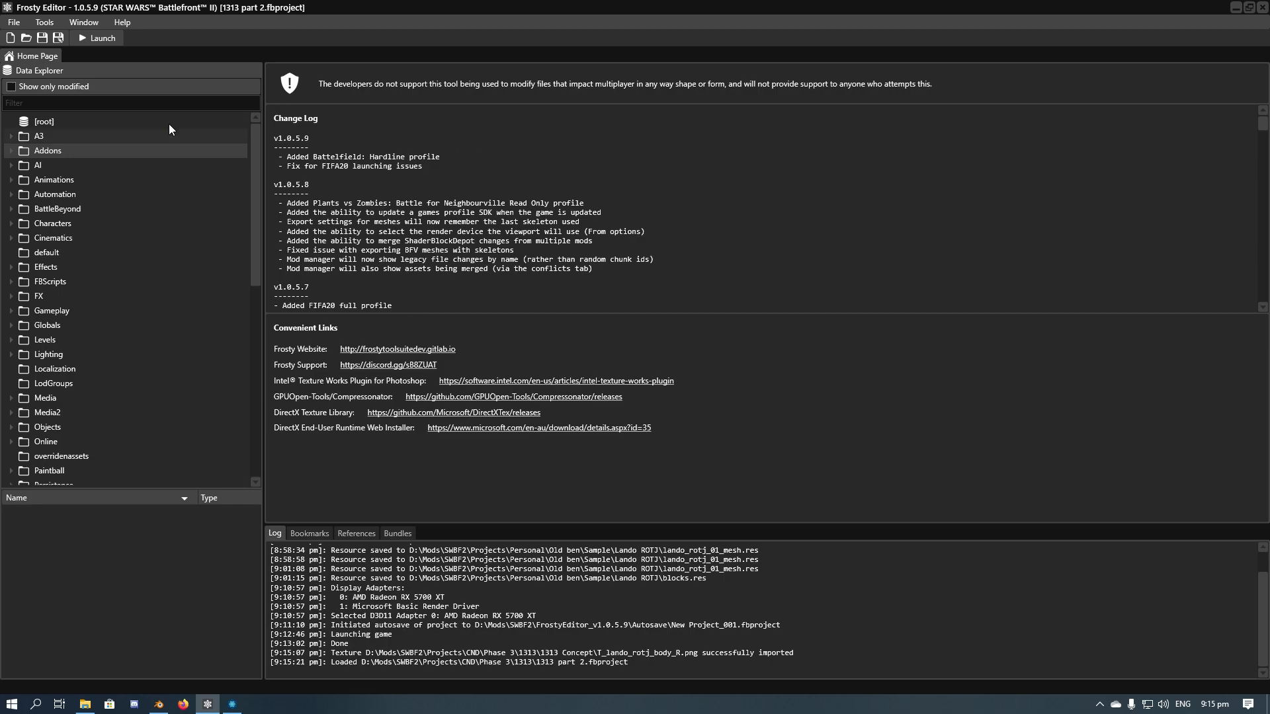
Open the Res/Chunk Explorer, filter its resources by "lando" and expand characters/hero/lando/lando_rotj_01.
left_click(46, 24)
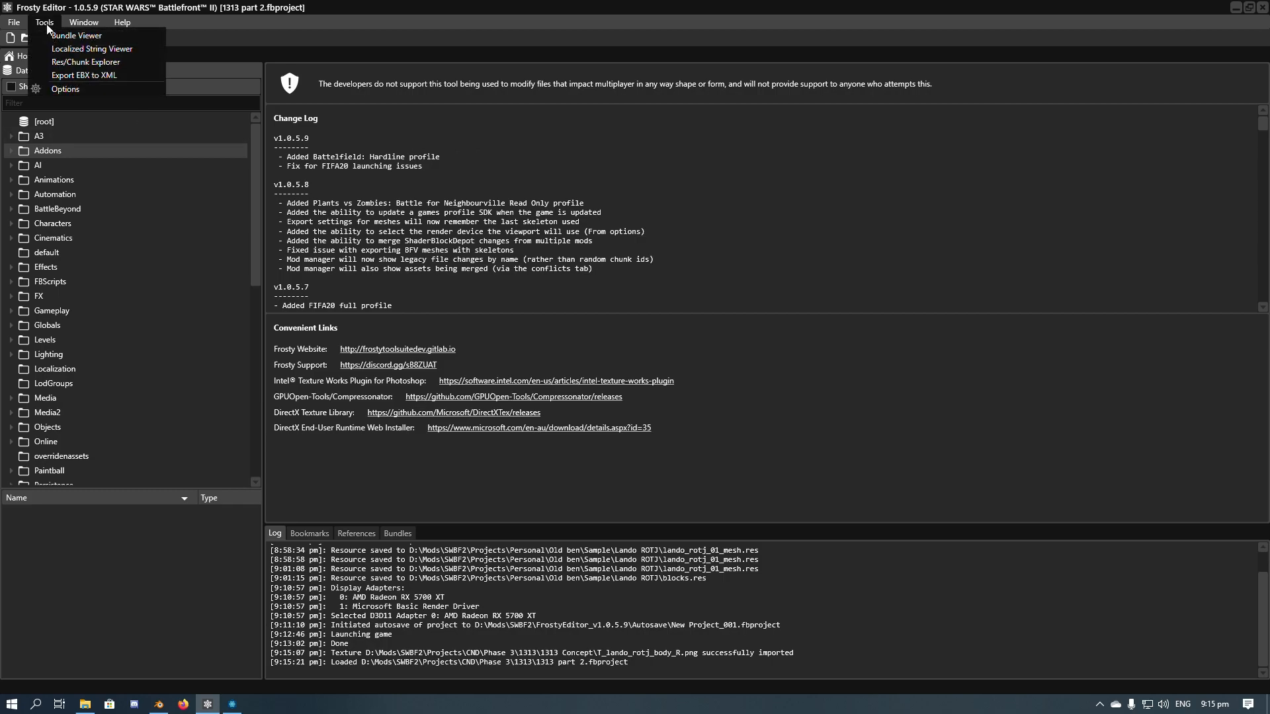
left_click(68, 64)
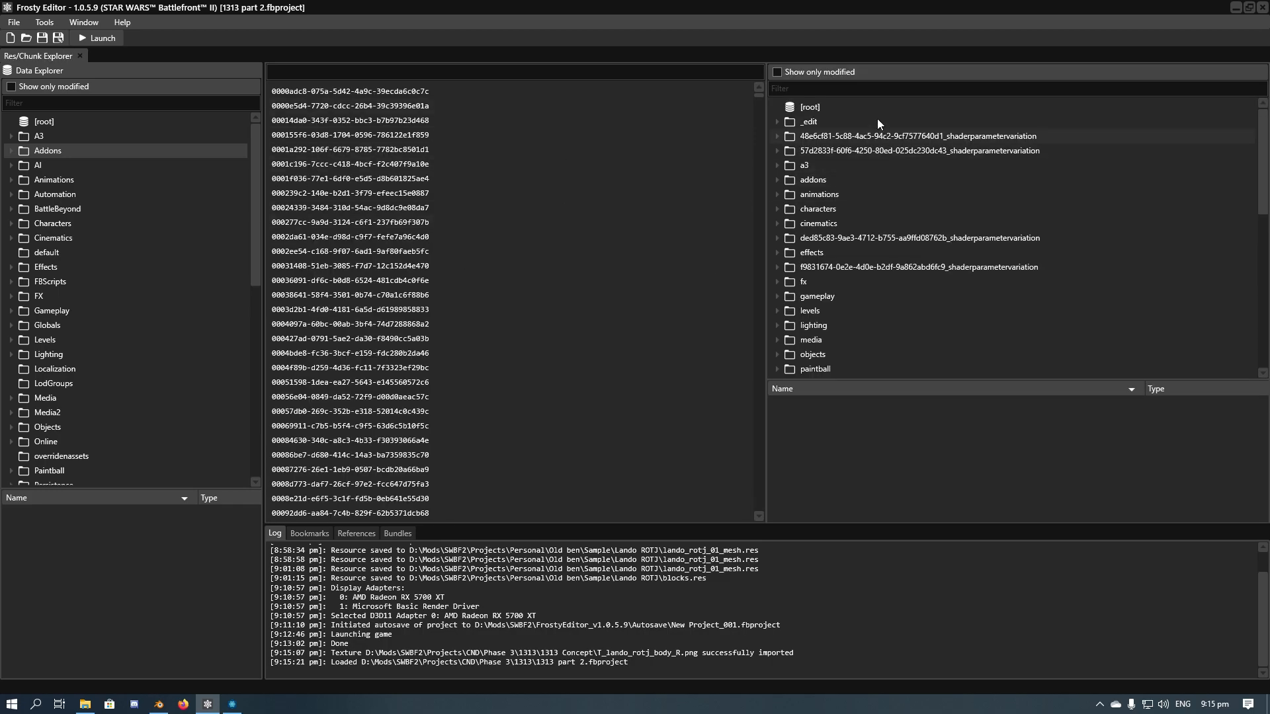
left_click(869, 89)
type("lando")
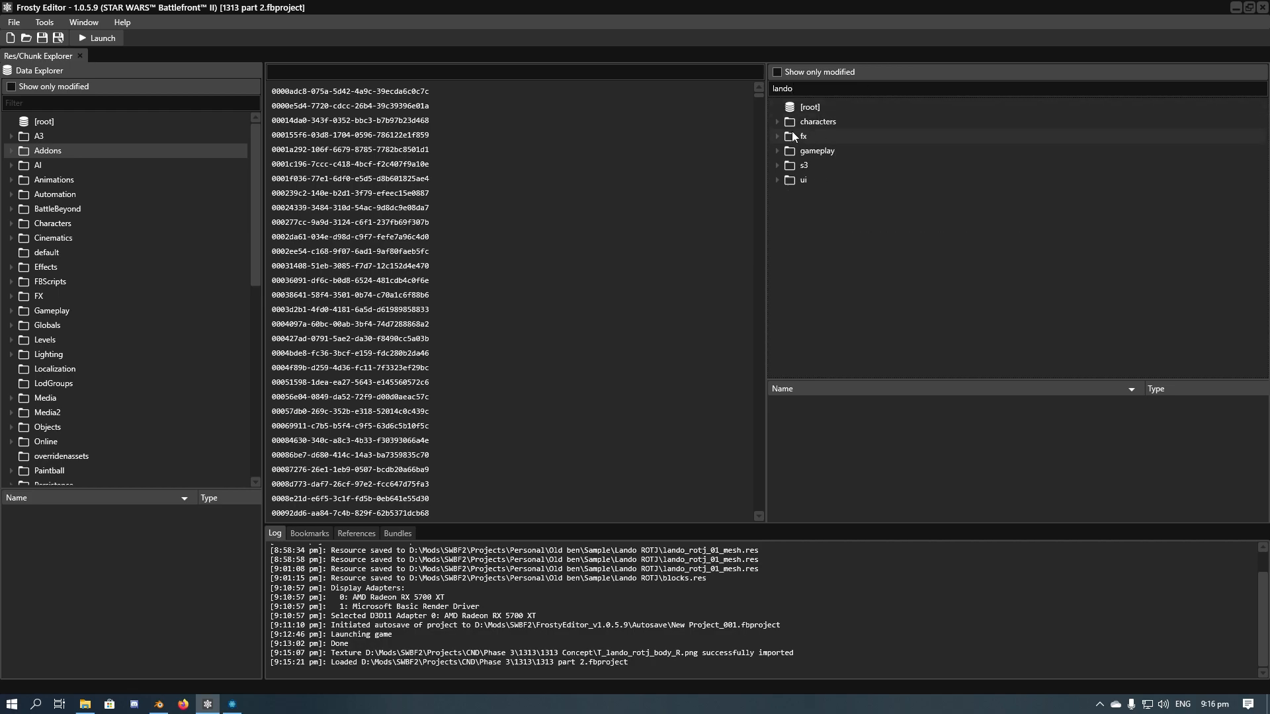
left_click(778, 122)
left_click(790, 151)
left_click(802, 166)
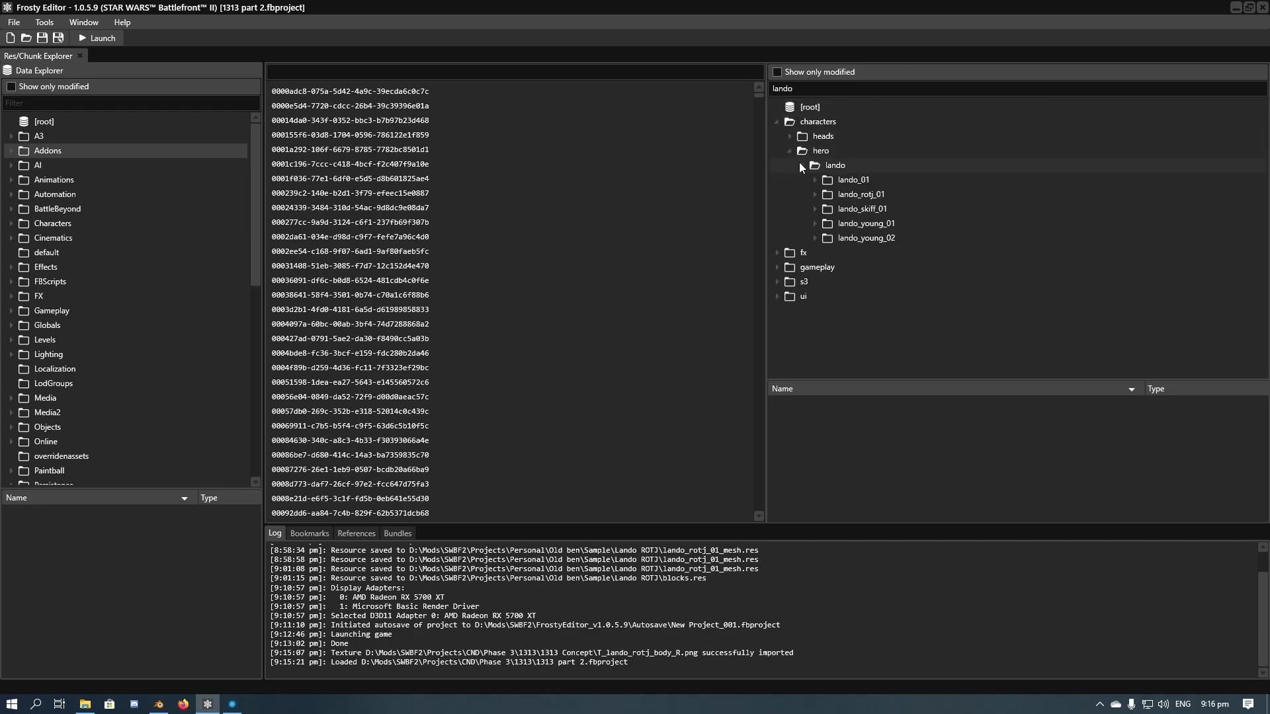
left_click(830, 193)
left_click(816, 194)
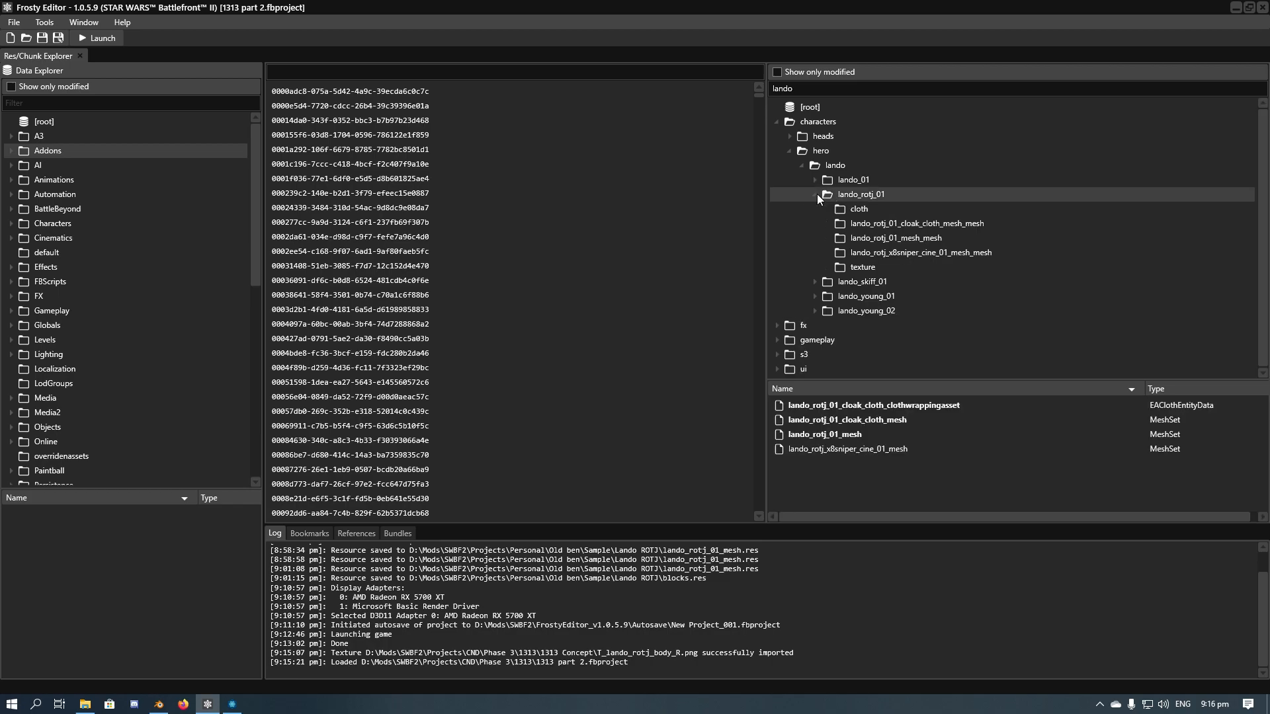
Examine the four Lando ROTJ cloak resources: the cloth wrapping asset, cloak cloth mesh, eacloth and the cloak mesh's blocks.
left_click(936, 406)
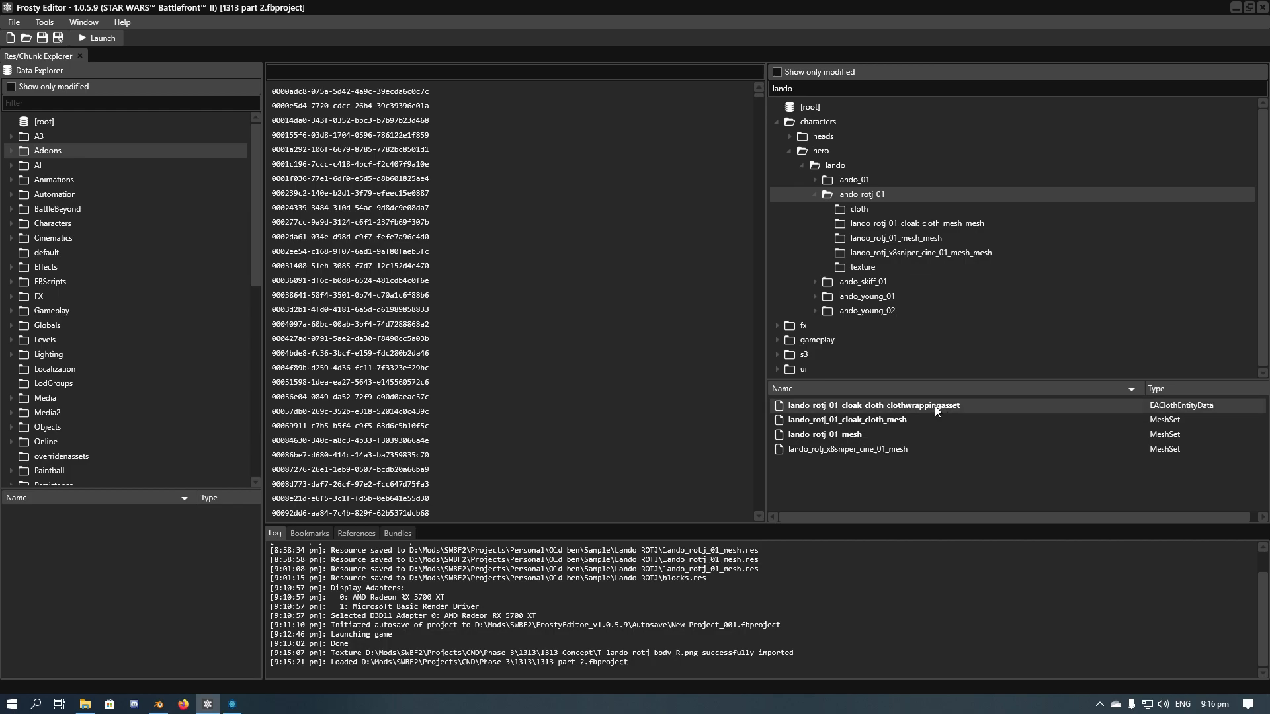
left_click(899, 423)
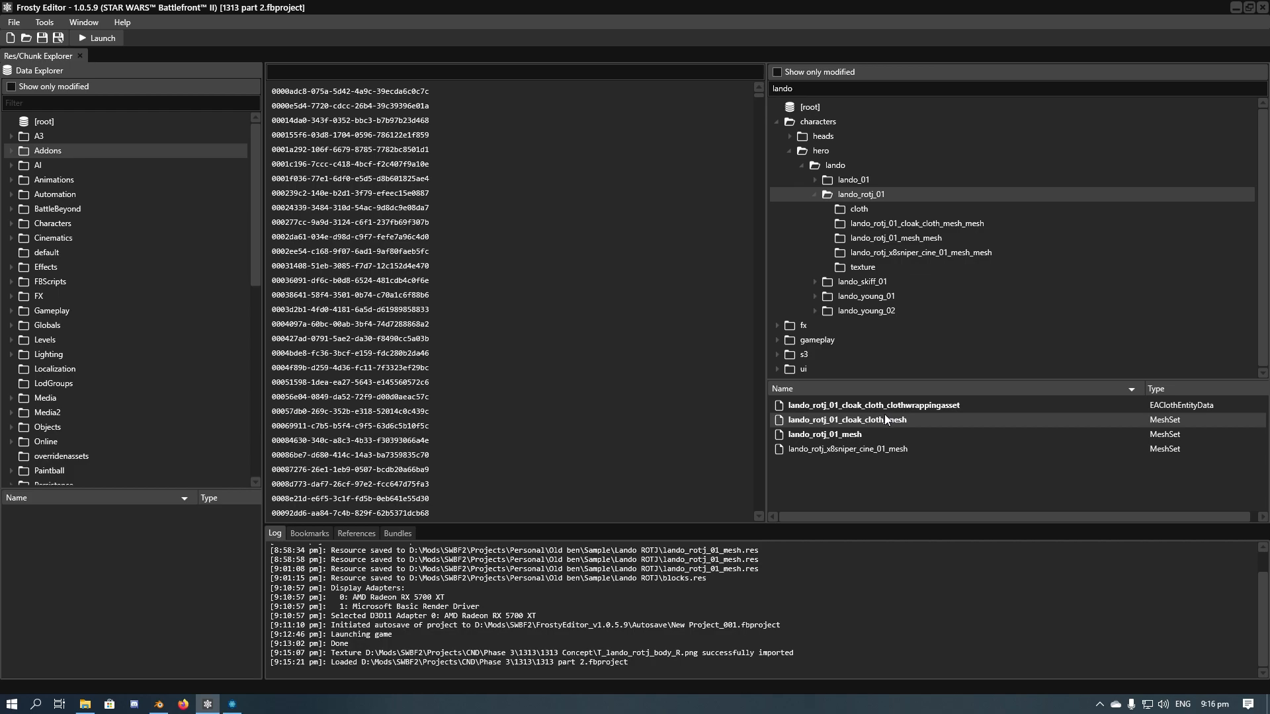
left_click(869, 210)
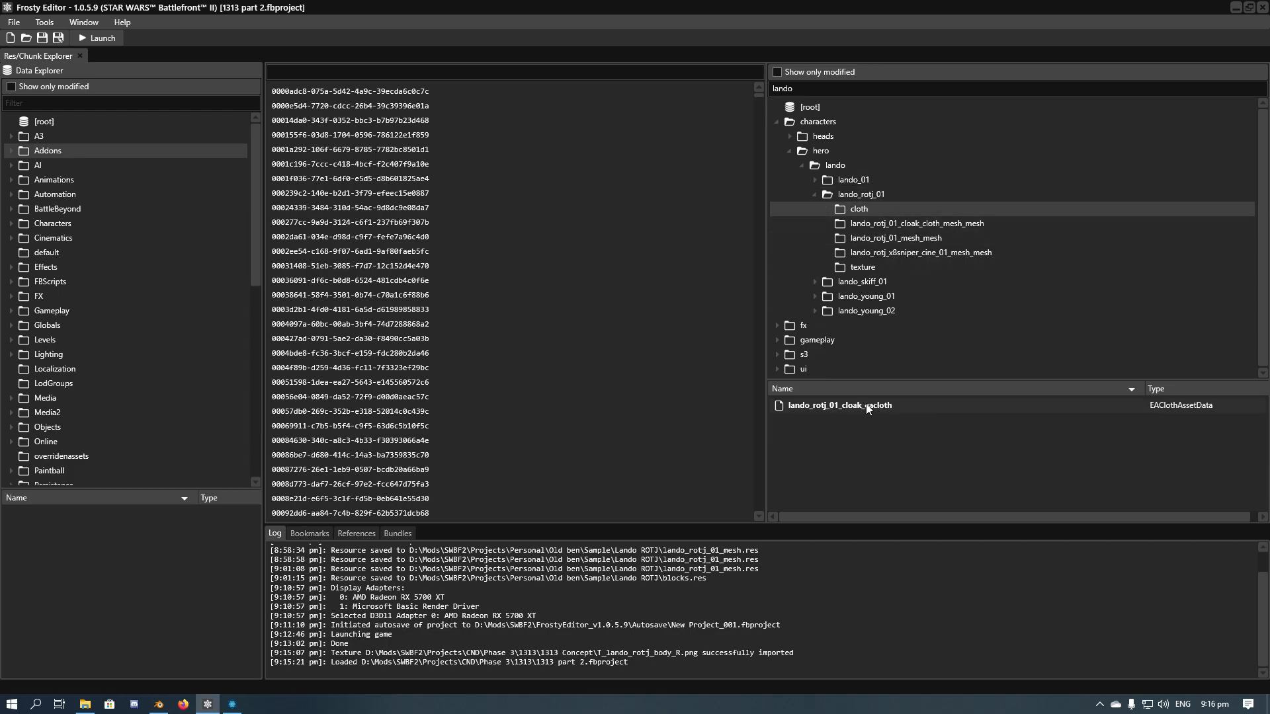
left_click(910, 225)
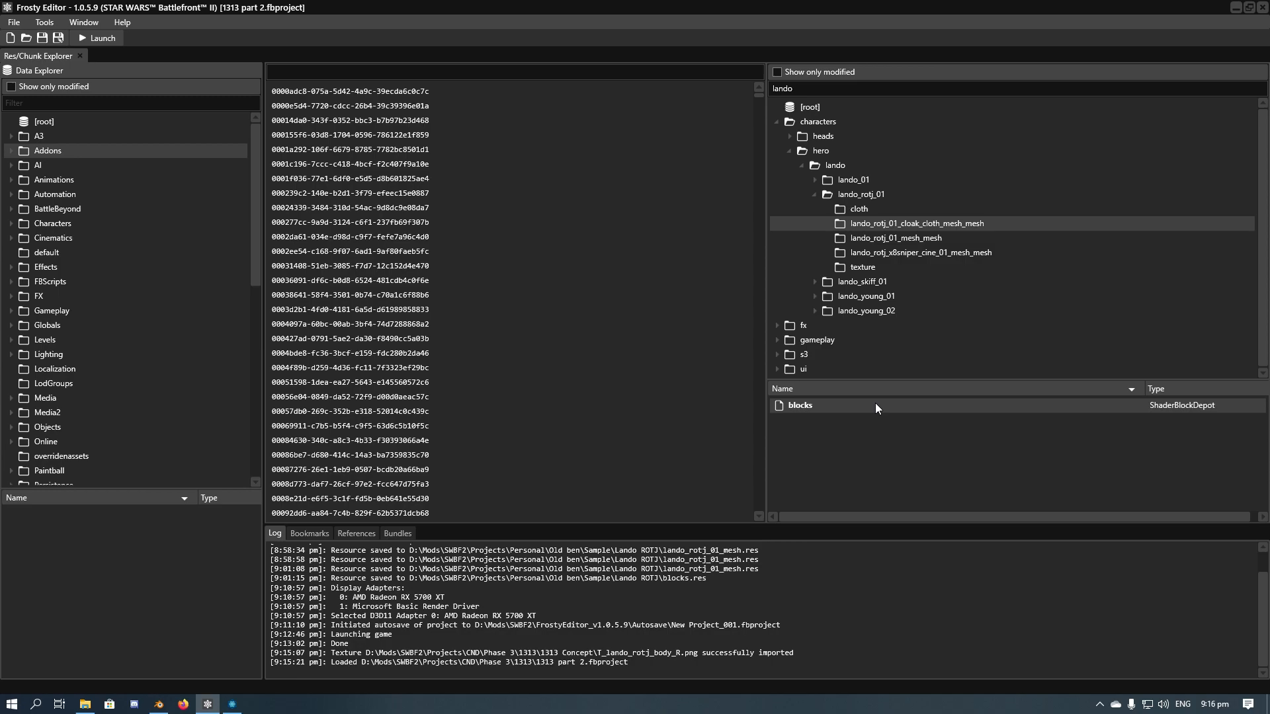
left_click(886, 195)
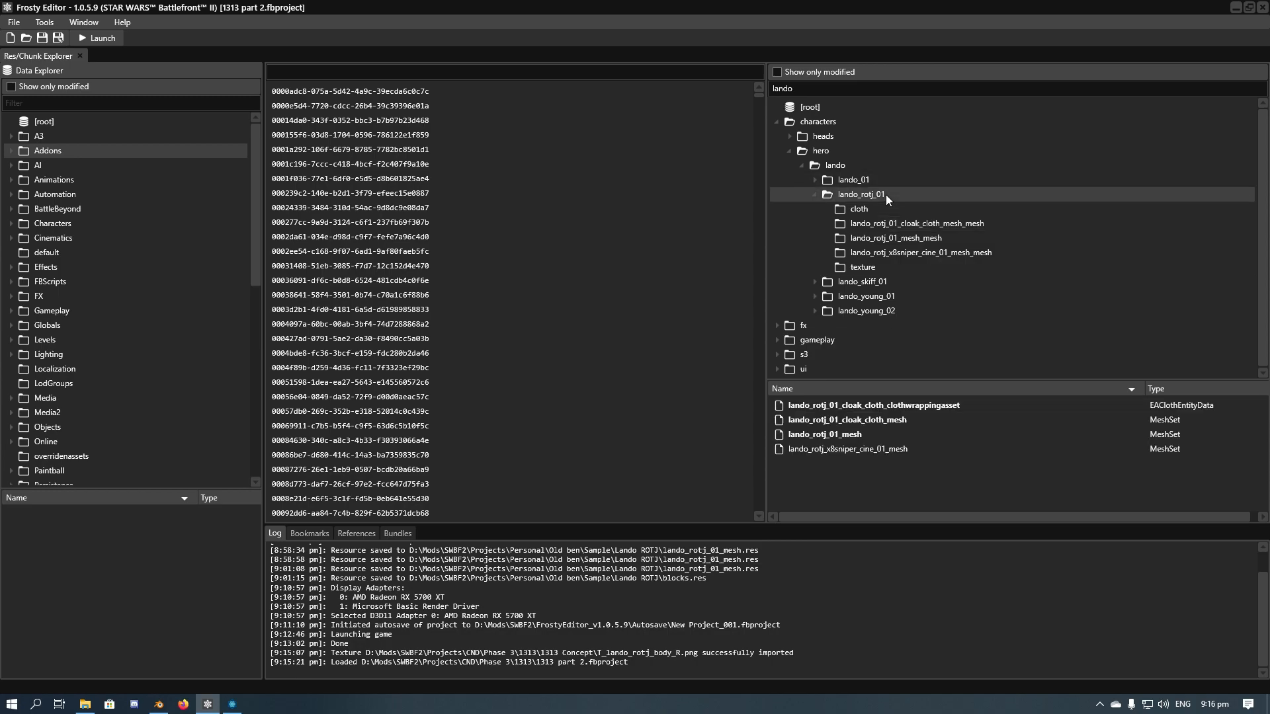
Export lando_rotj_01_cloak_cloth_clothwrappingasset to the Sample\Lando ROTJ Cape folder, replacing the existing file.
left_click(899, 403)
right_click(898, 404)
left_click(926, 409)
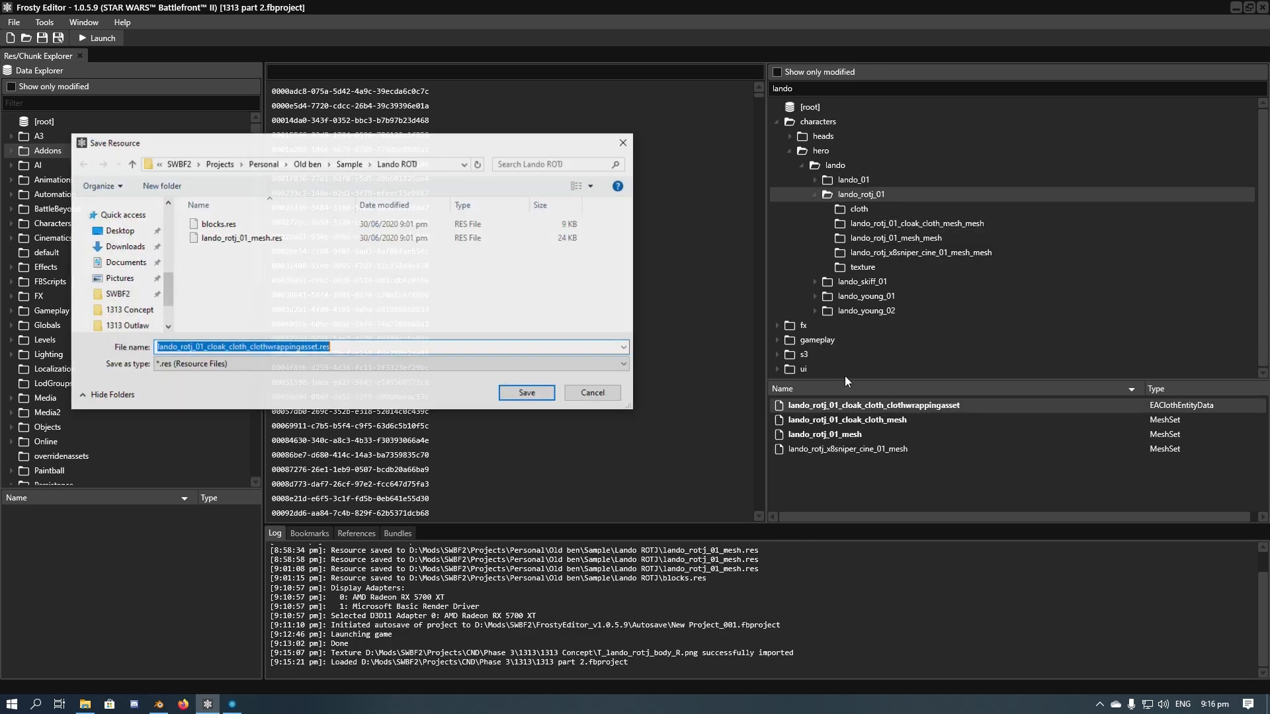
left_click(349, 165)
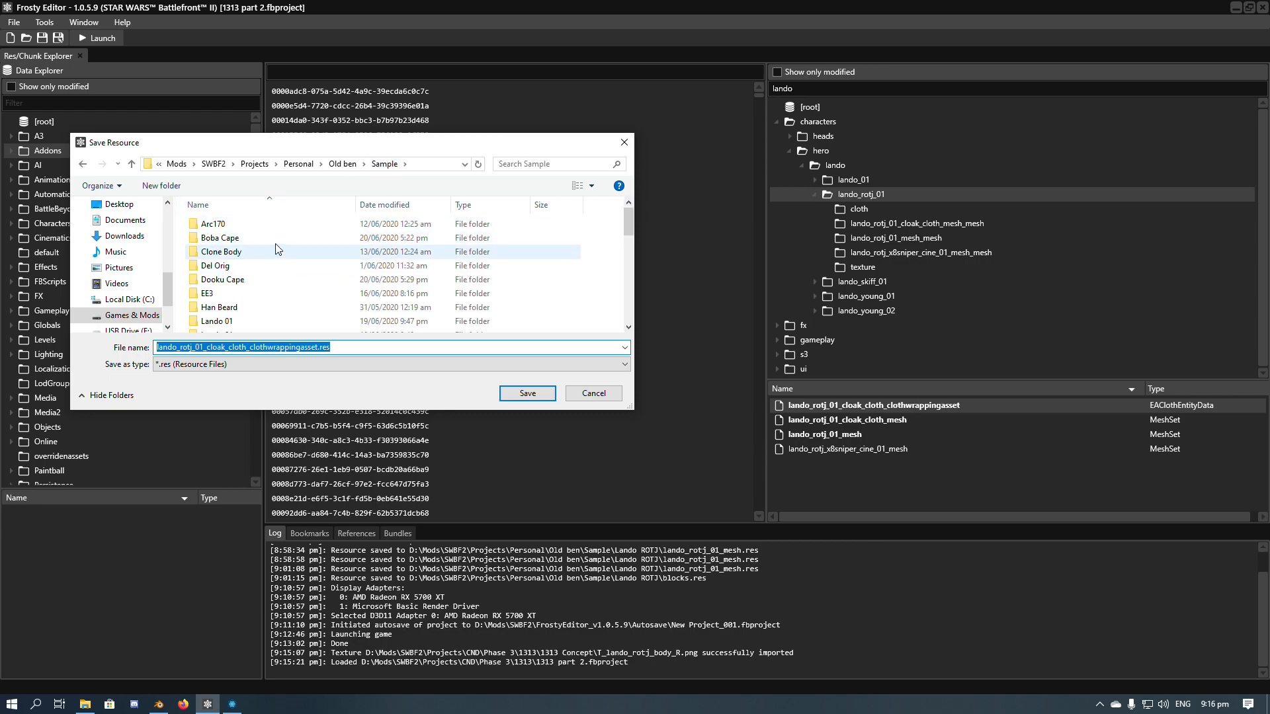
scroll(278, 250, "down", 1)
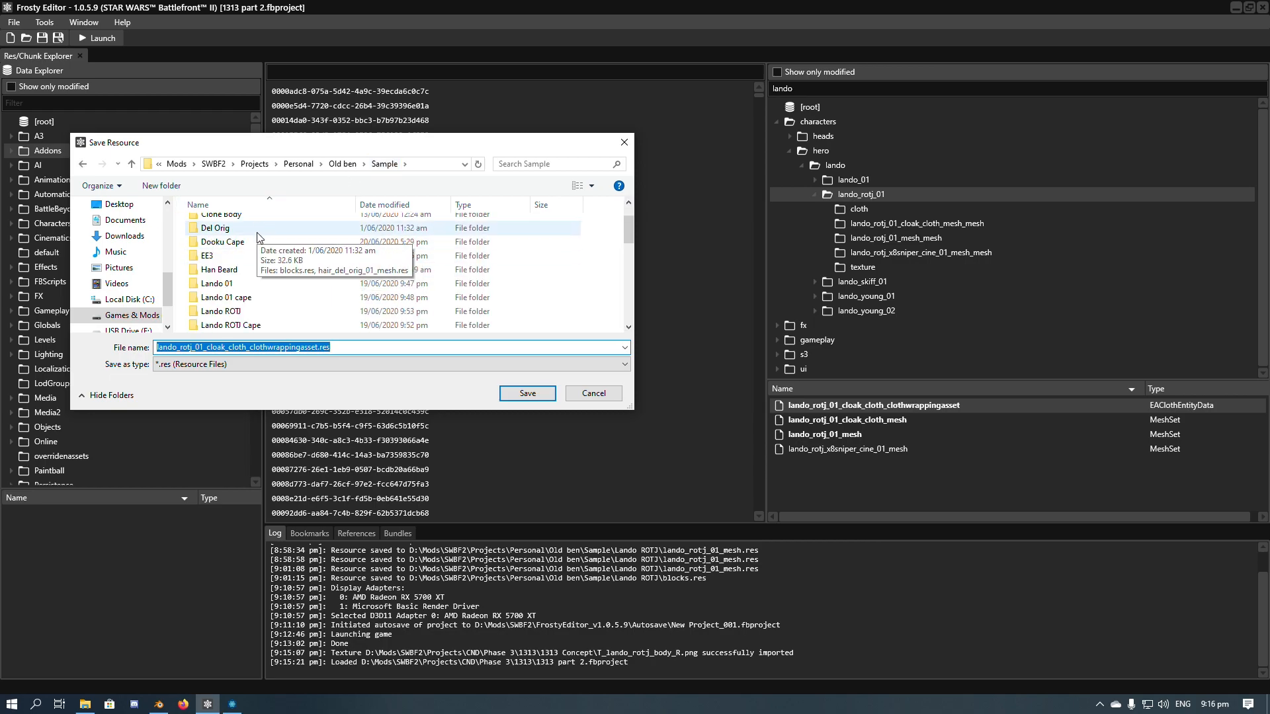
scroll(264, 294, "down", 1)
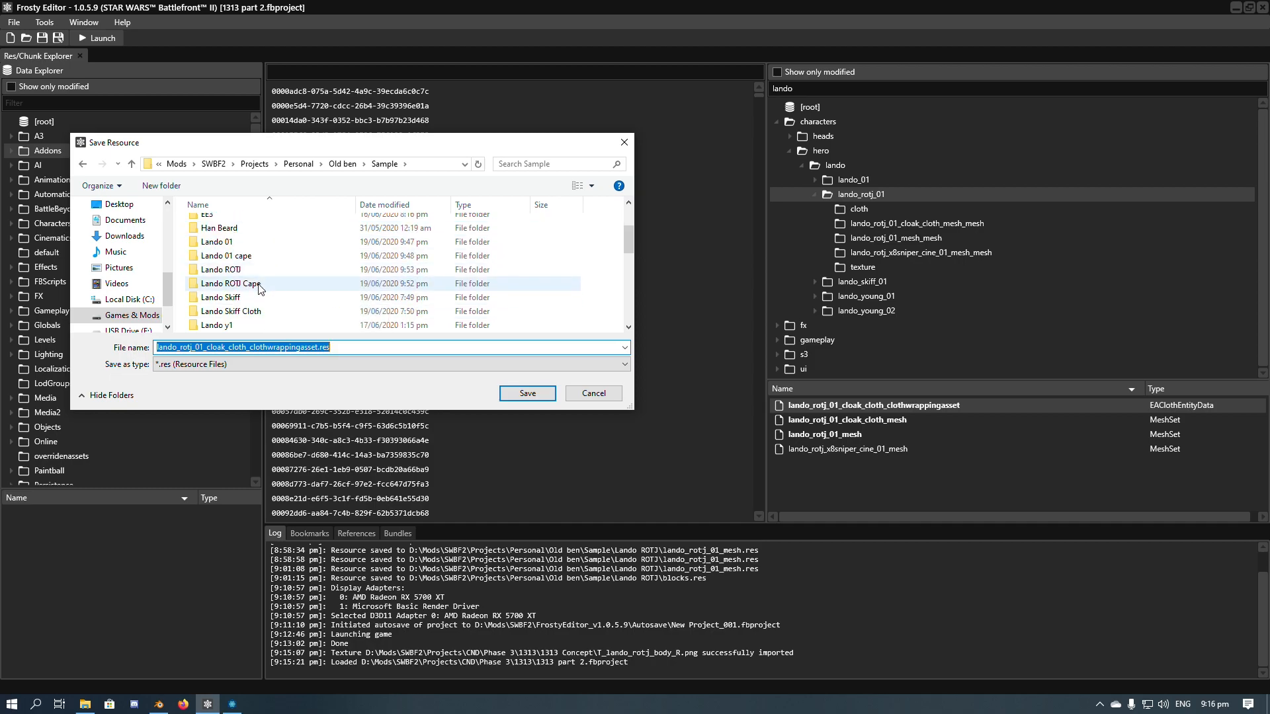
double_click(264, 285)
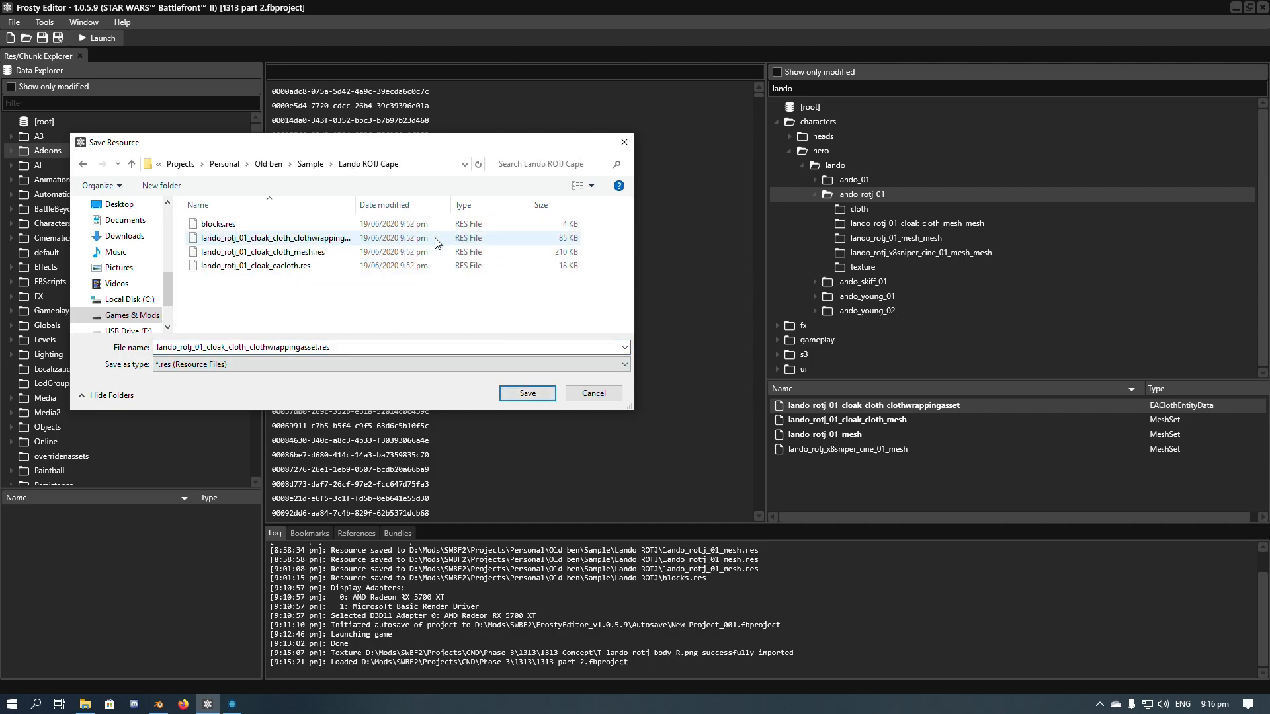
left_click(522, 393)
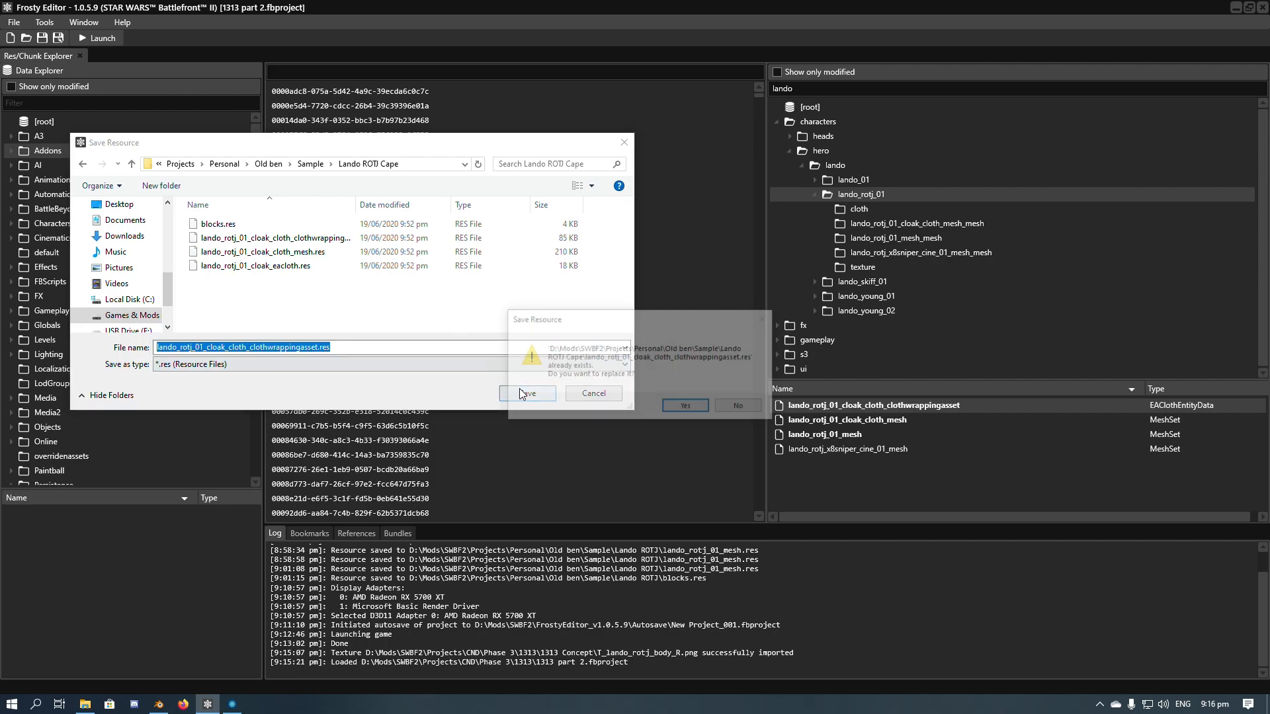
left_click(693, 409)
Export lando_rotj_01_cloak_cloth_mesh to the Lando ROTJ Cape folder, replacing the existing file.
right_click(856, 423)
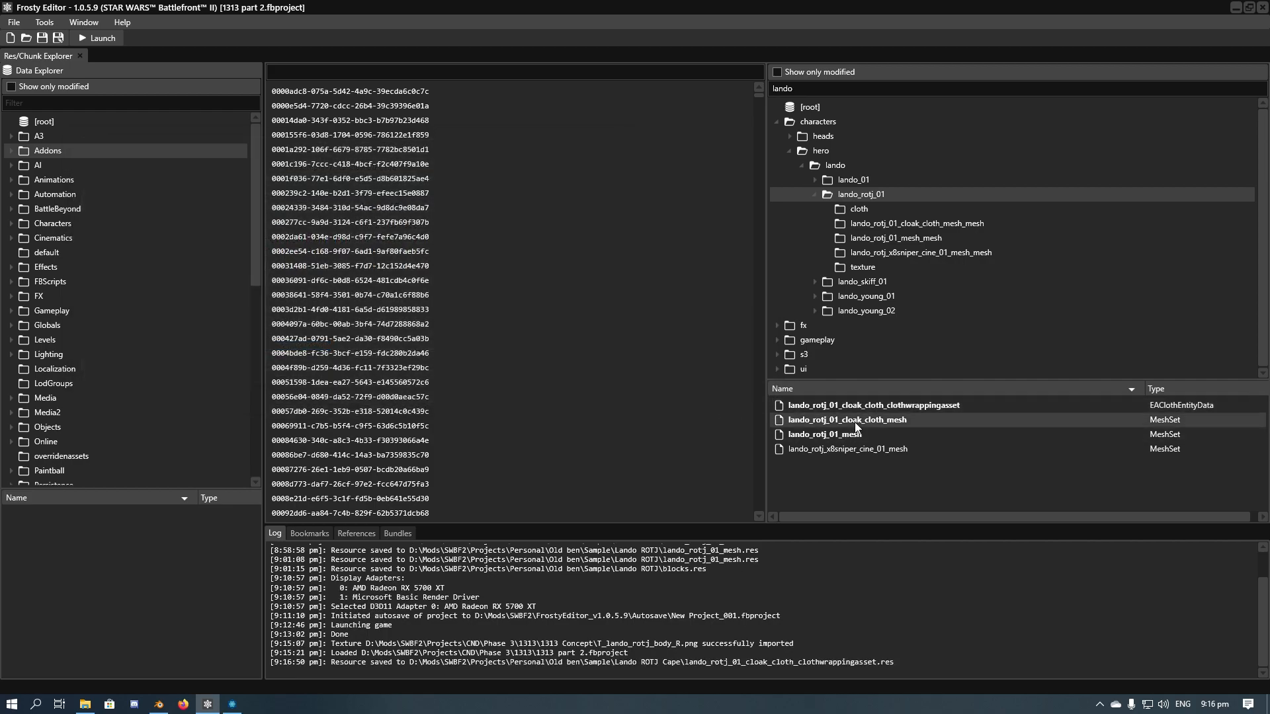
left_click(880, 431)
left_click(522, 395)
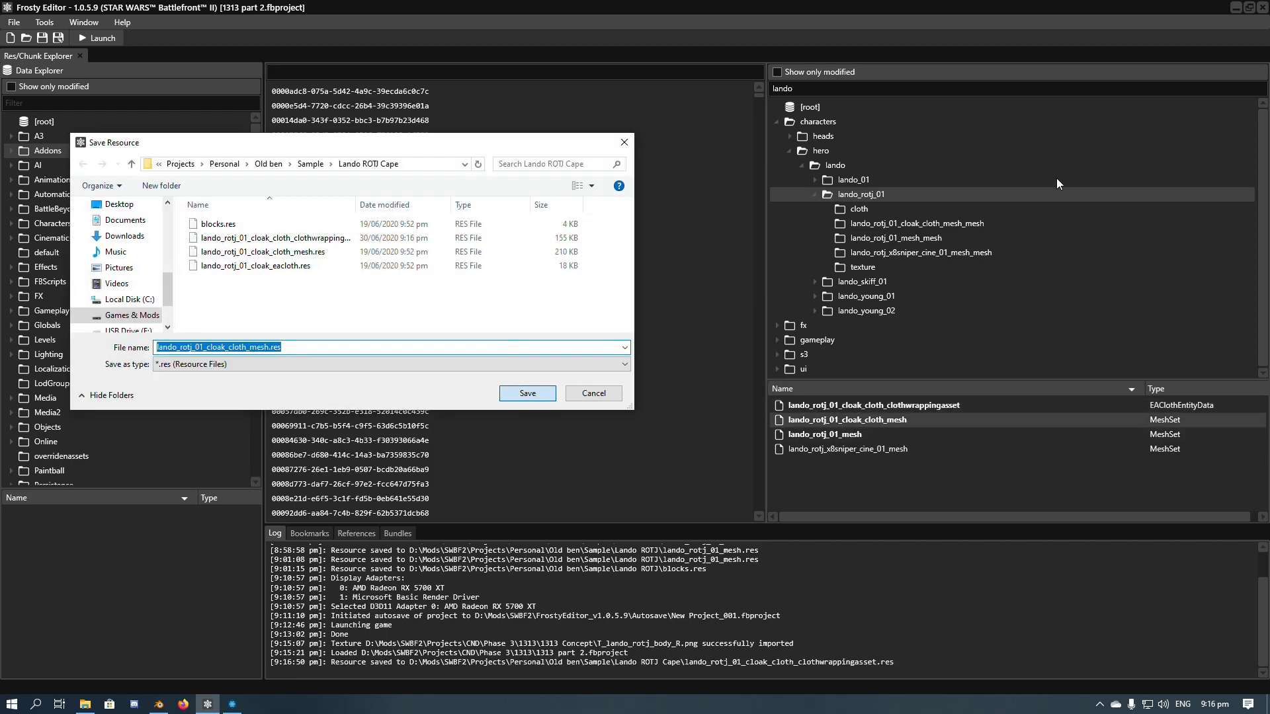
left_click(686, 403)
Export lando_rotj_01_cloak_eacloth from the cloth folder to Lando ROTJ Cape, replacing the existing file.
left_click(886, 209)
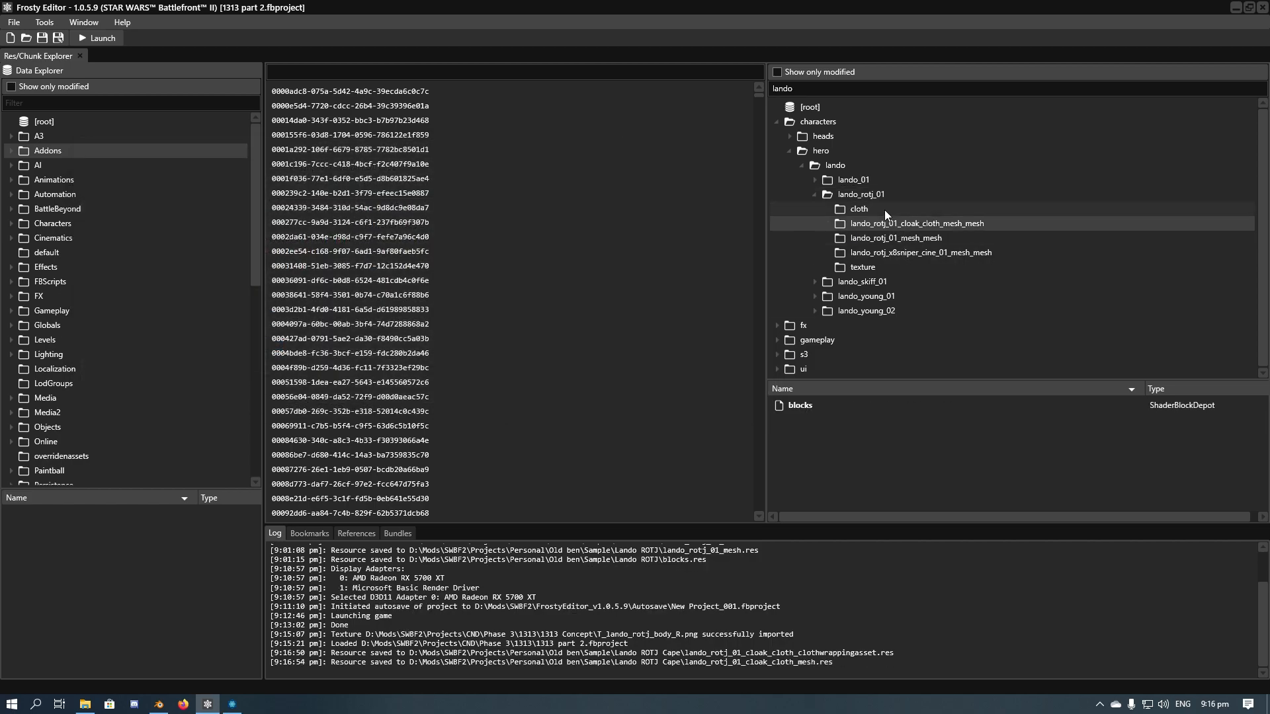
right_click(866, 406)
left_click(883, 414)
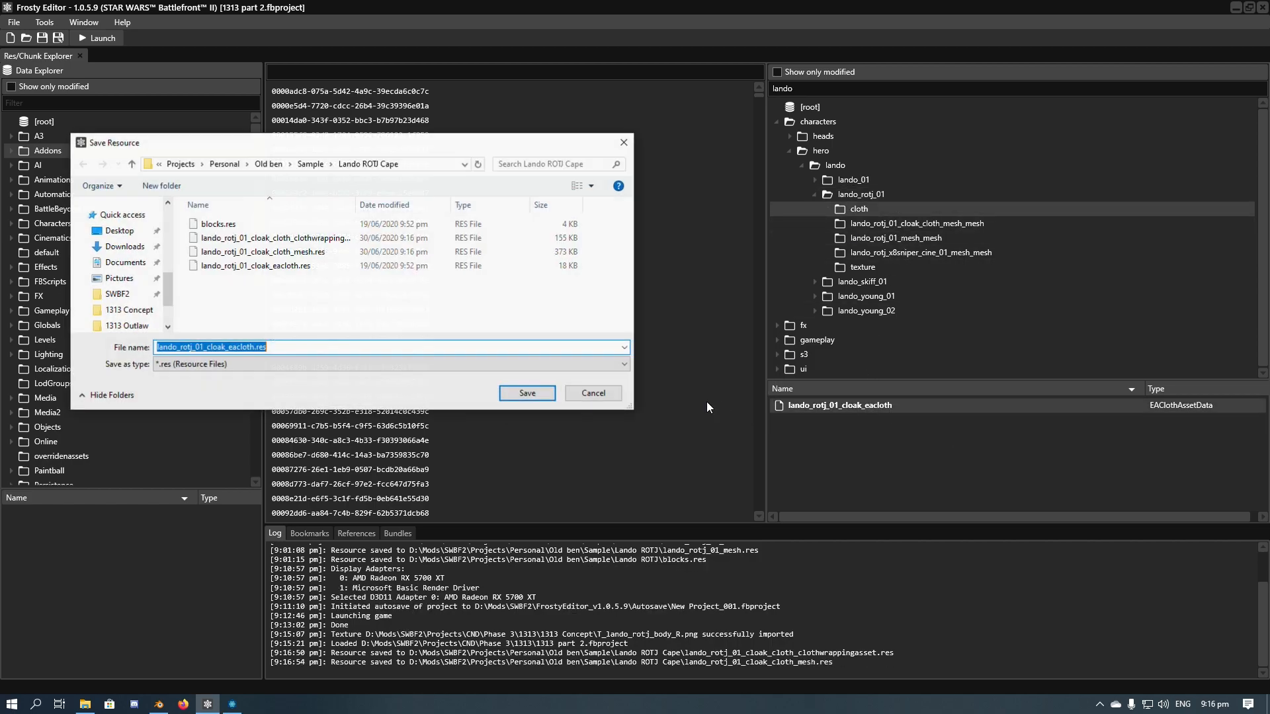
left_click(535, 393)
left_click(685, 401)
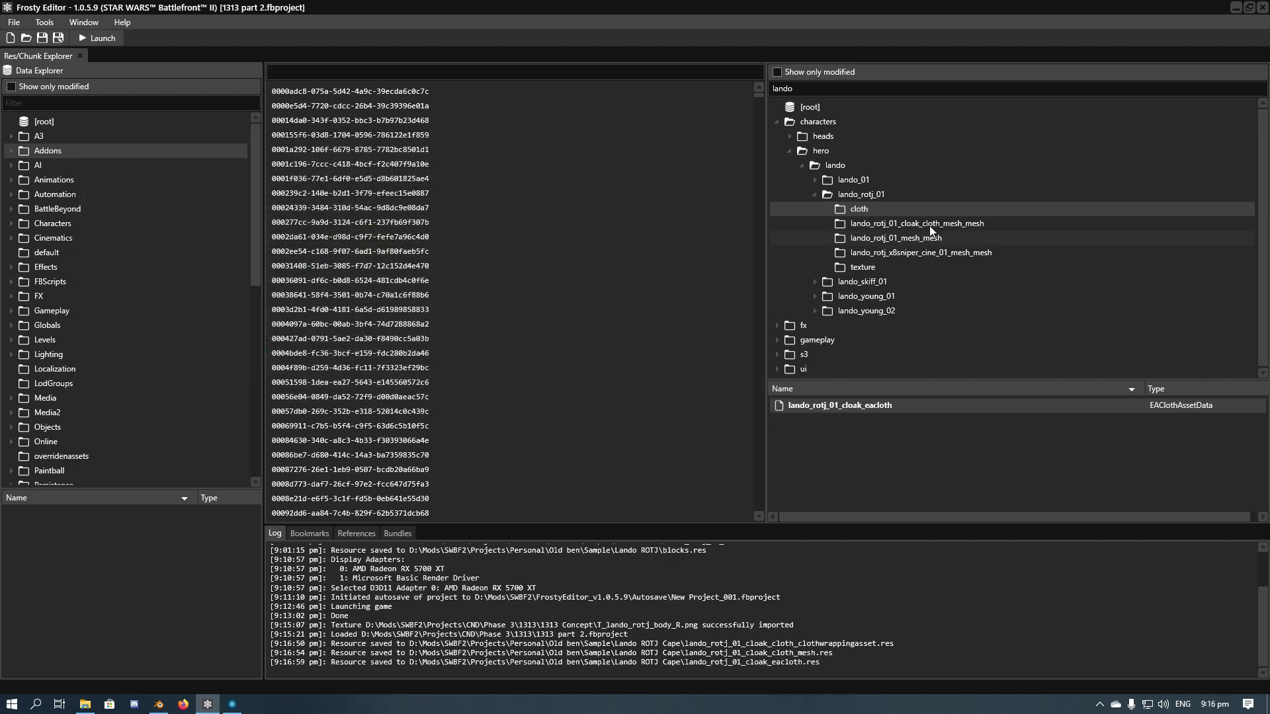
Export the blocks resource of lando_rotj_01_cloak_cloth_mesh_mesh to Lando ROTJ Cape, replacing the existing blocks.res.
left_click(922, 225)
right_click(832, 404)
left_click(860, 411)
left_click(537, 395)
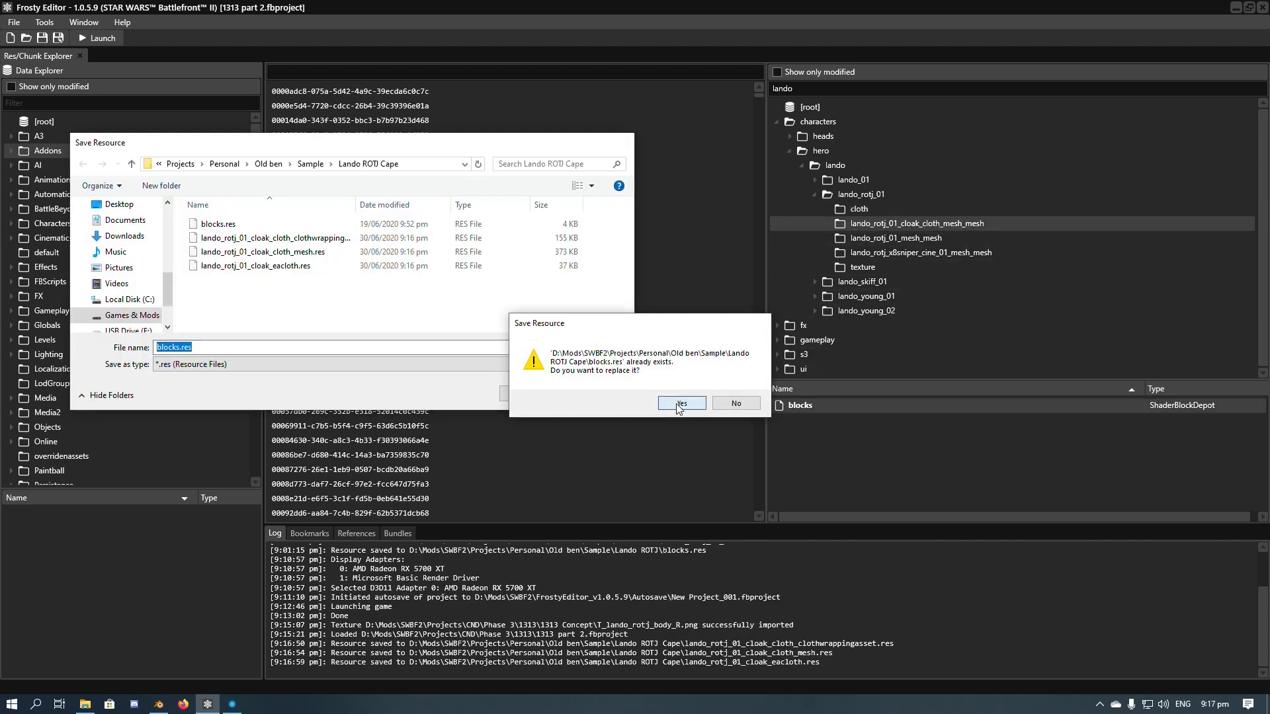
left_click(662, 404)
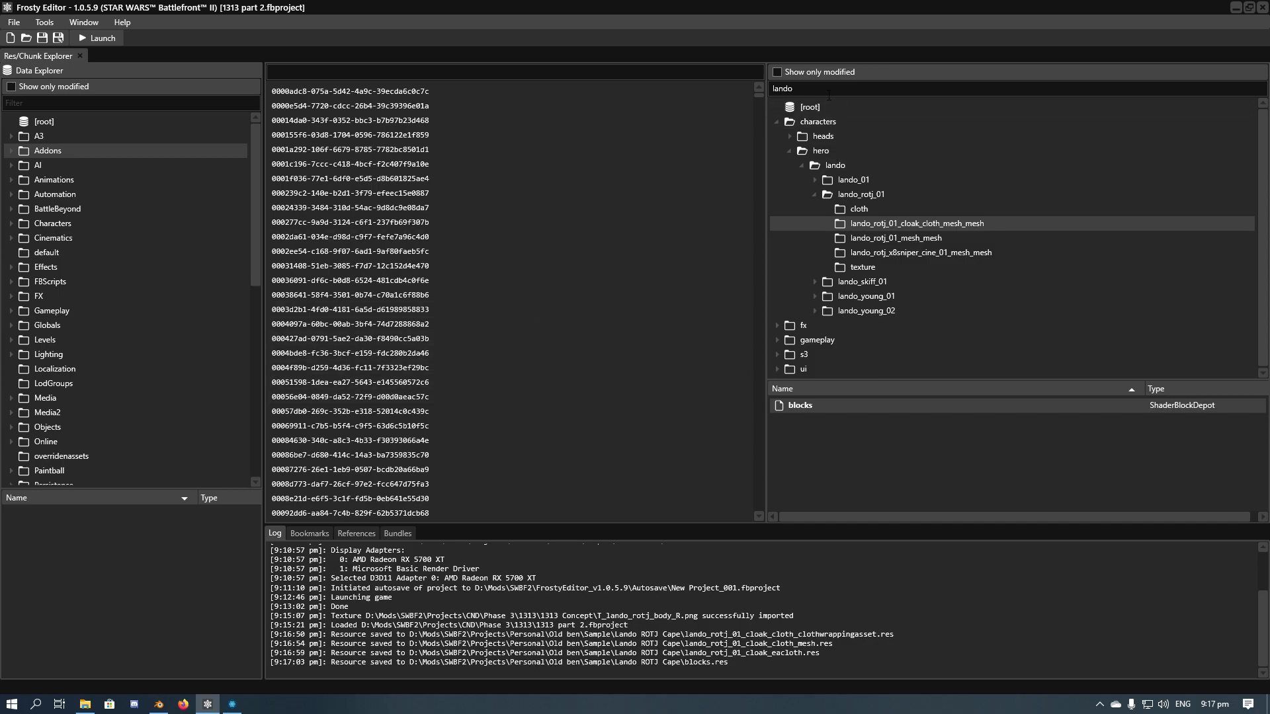
Filter the resources by "dooku" and expand characters/hero/countdooku/countdooku_01.
key("BackSpace")
key("BackSpace")
key("BackSpace")
key("BackSpace")
key("BackSpace")
type("dooku")
key("Return")
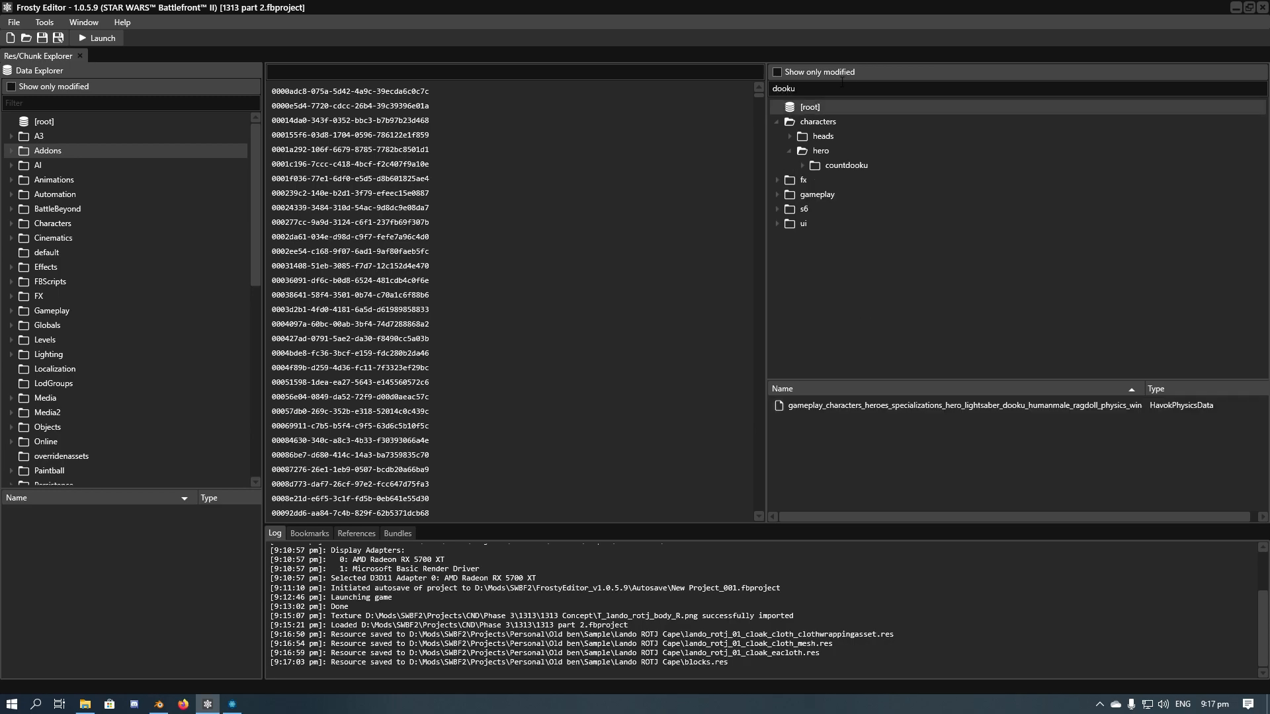
left_click(803, 166)
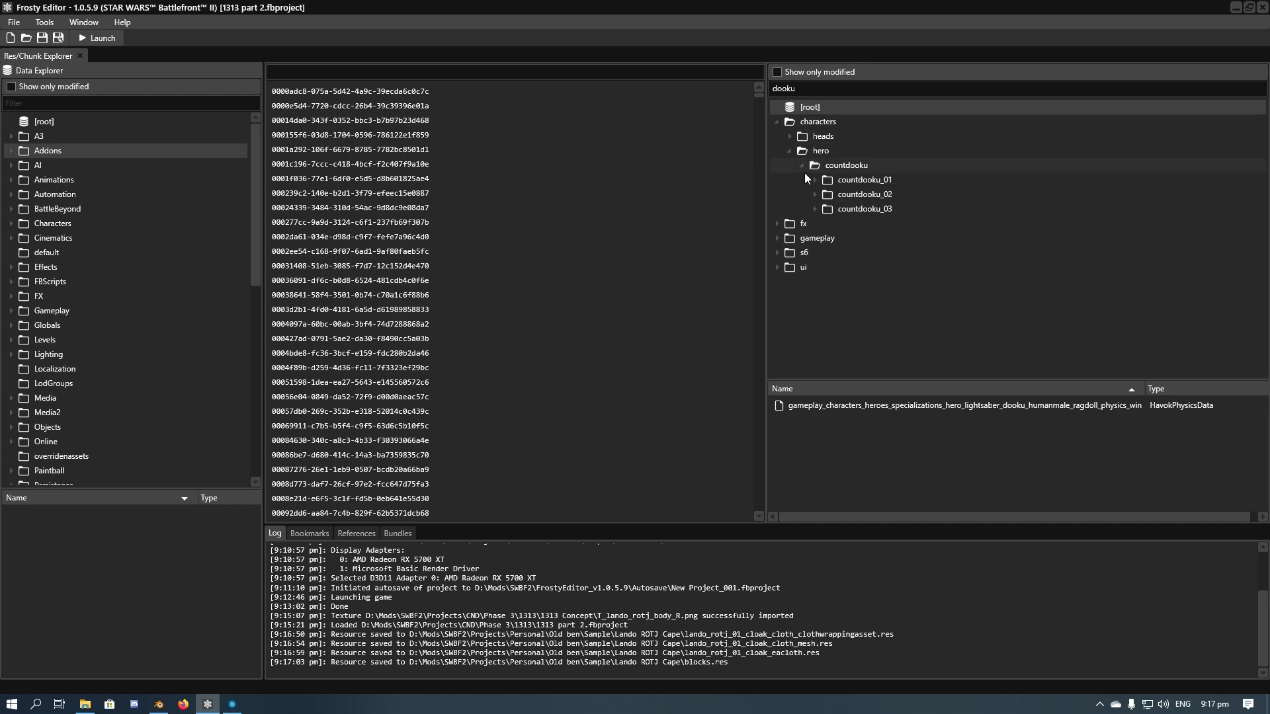
left_click(813, 178)
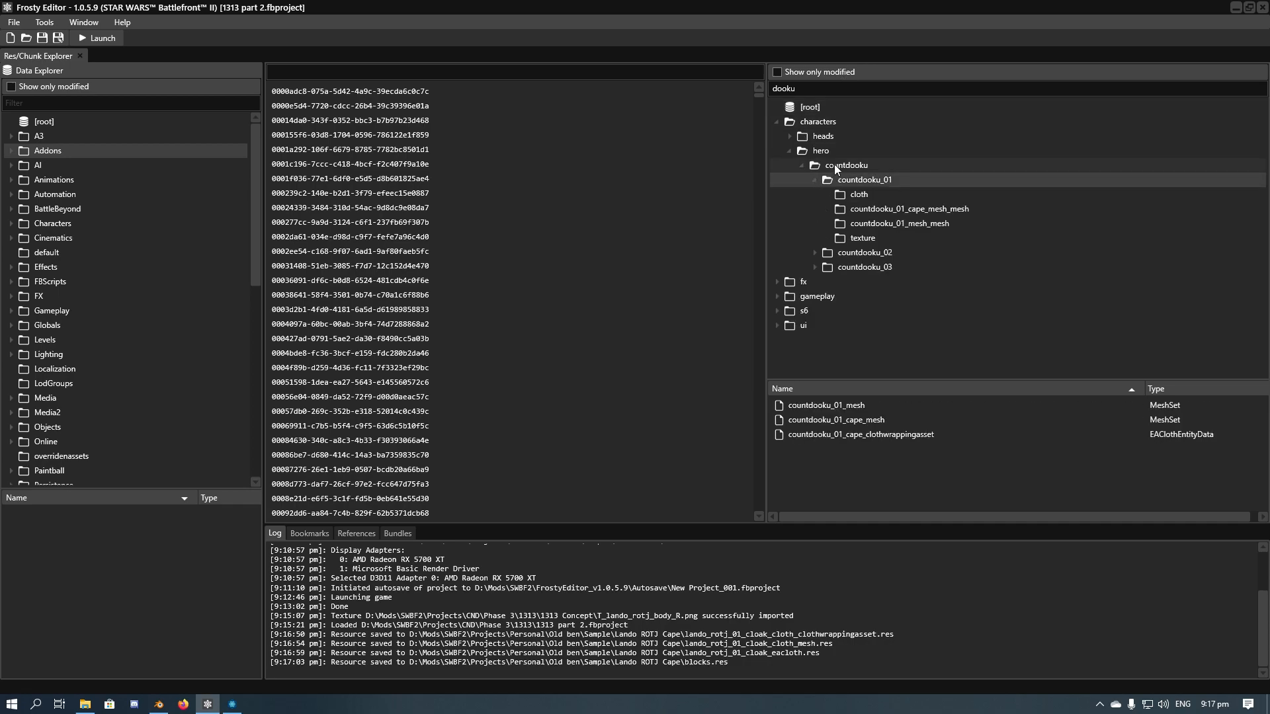
Export countdooku_01_cape_clothwrappingasset to the Sample\Dooku Cape folder, replacing the existing file.
left_click(873, 432)
right_click(880, 431)
left_click(905, 433)
left_click(315, 164)
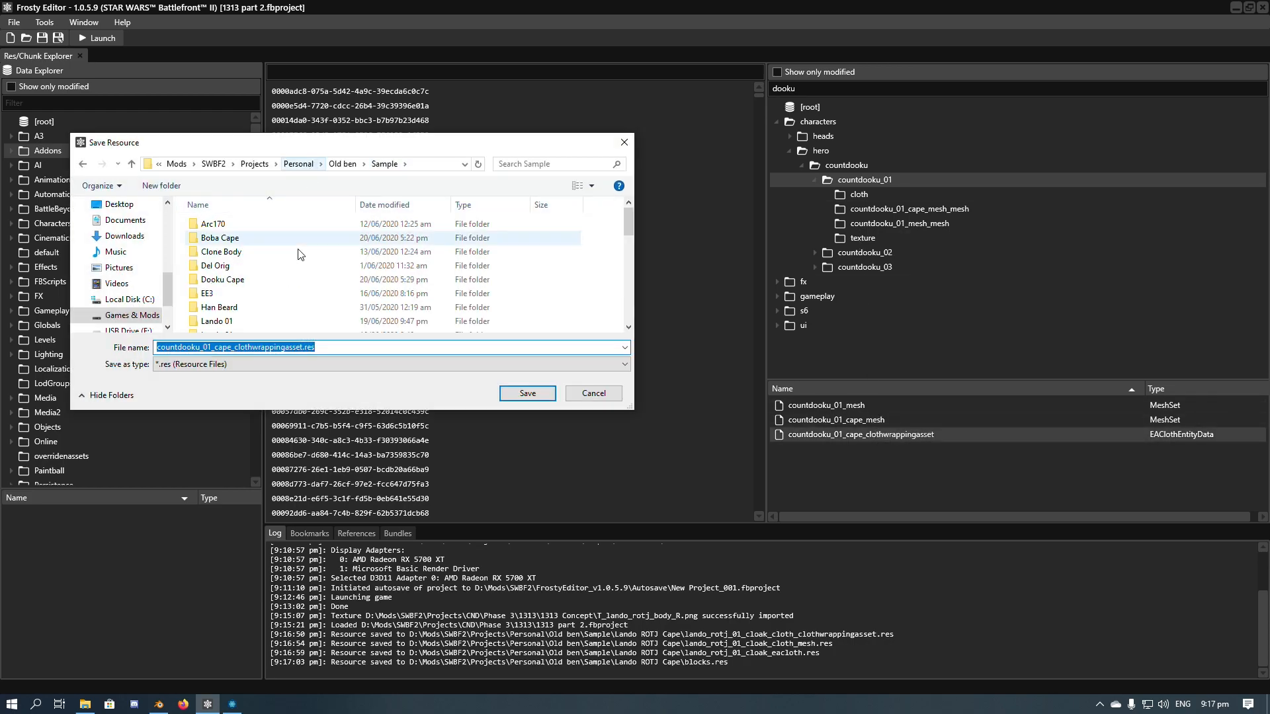
scroll(278, 274, "down", 4)
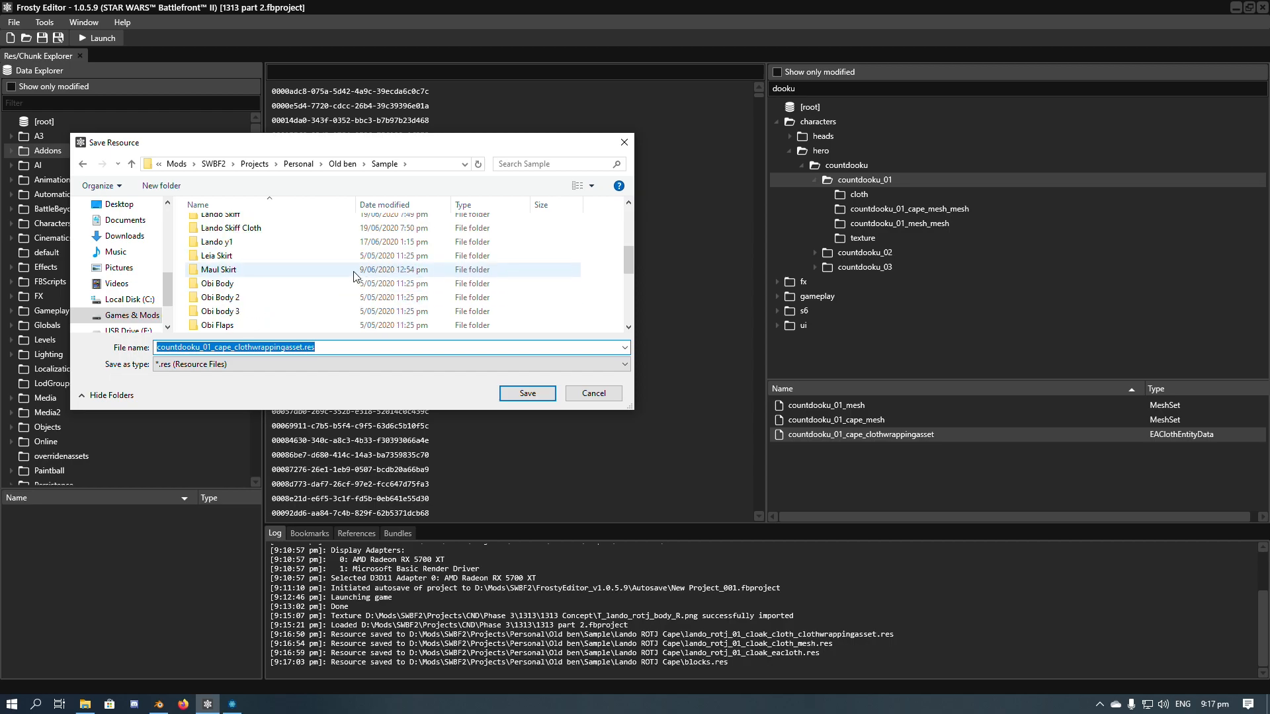
scroll(278, 258, "down", 3)
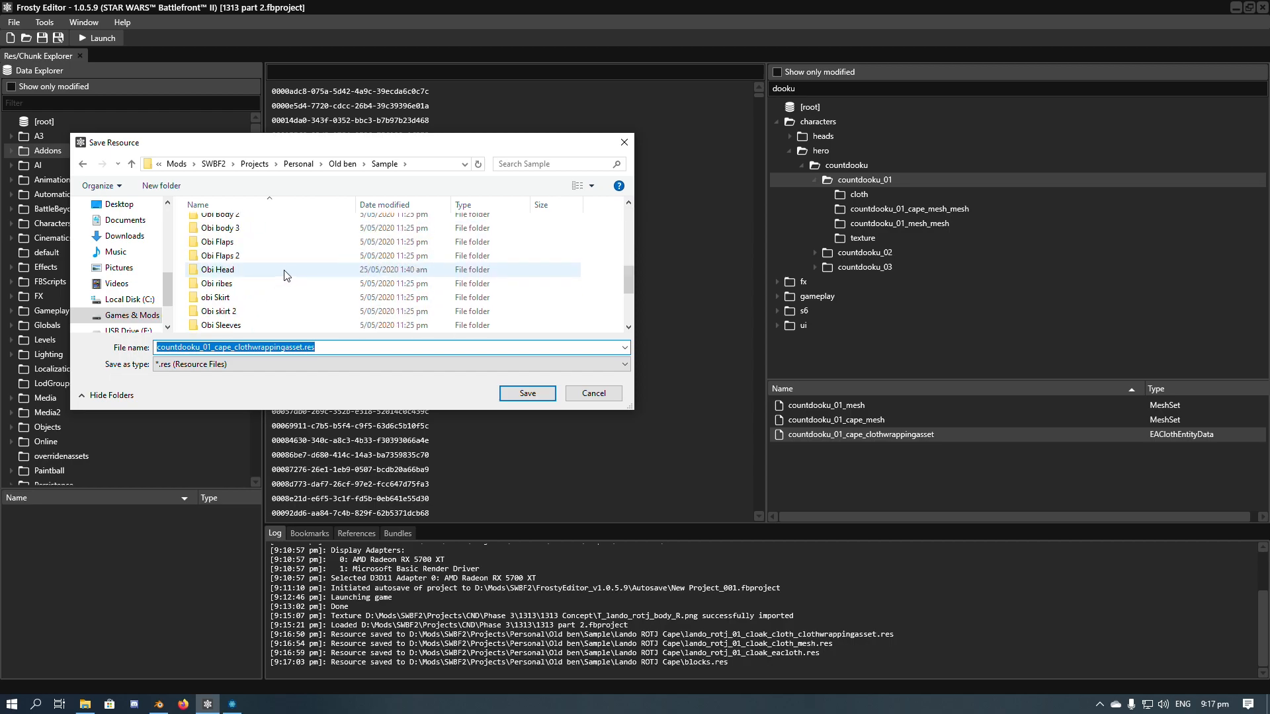
scroll(289, 274, "up", 7)
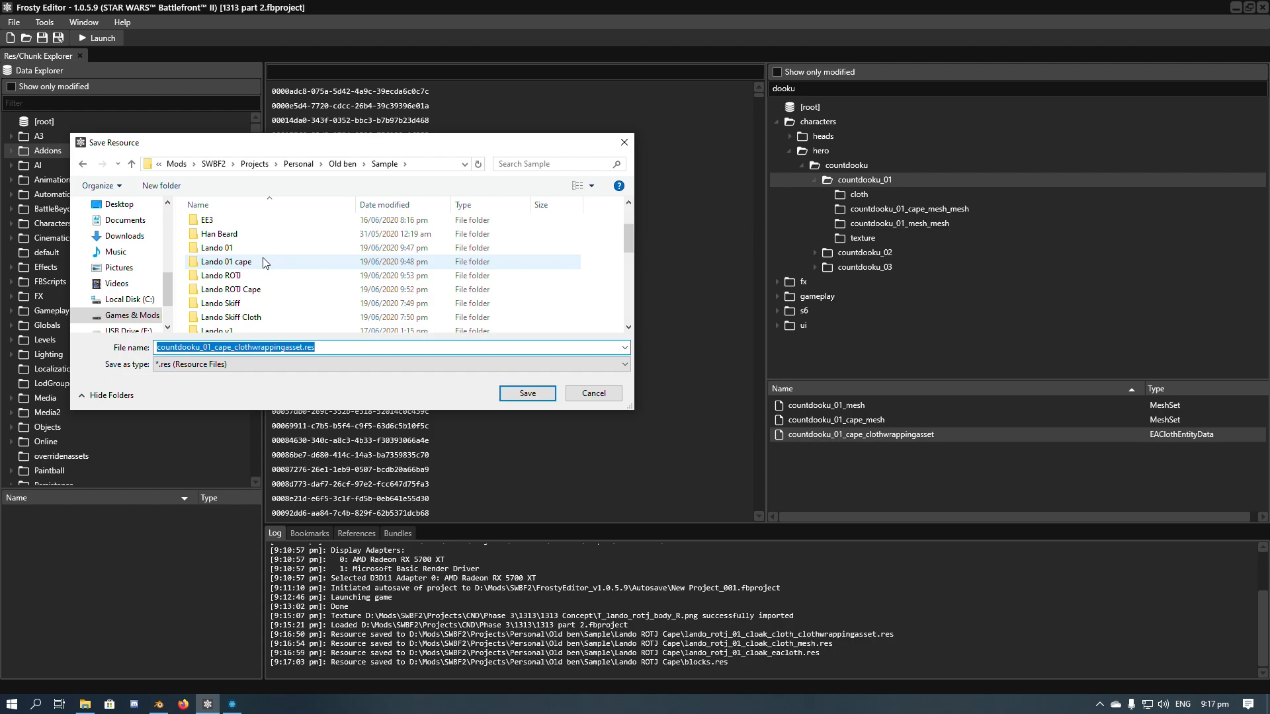
scroll(261, 258, "up", 1)
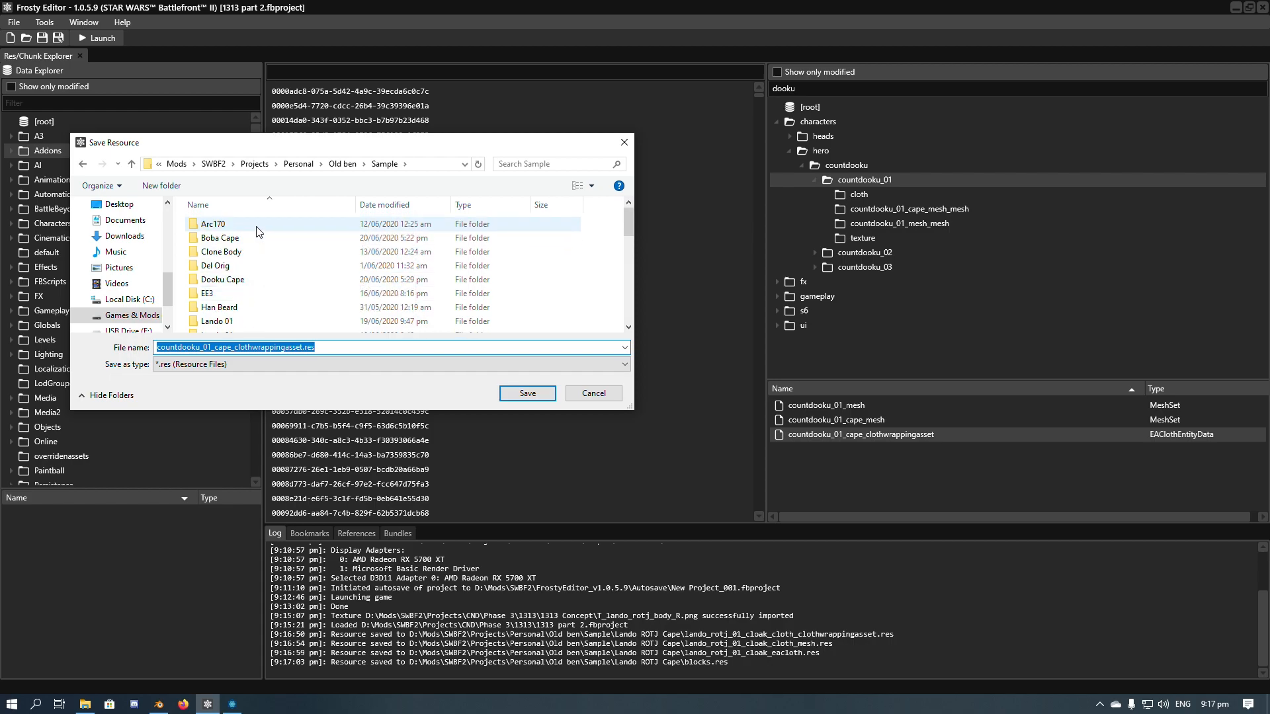
left_click(255, 280)
double_click(256, 280)
left_click(528, 393)
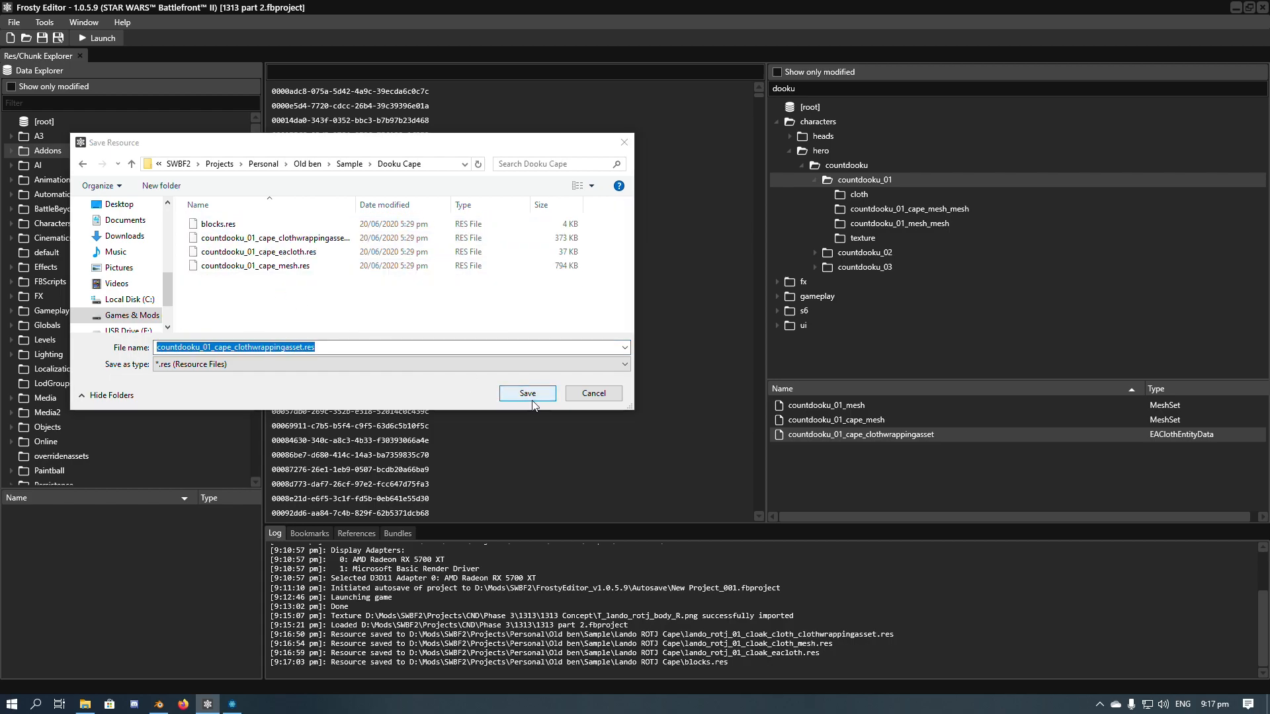
left_click(670, 408)
Export countdooku_01_cape_mesh to the Dooku Cape folder, replacing the existing file.
left_click(881, 421)
right_click(881, 424)
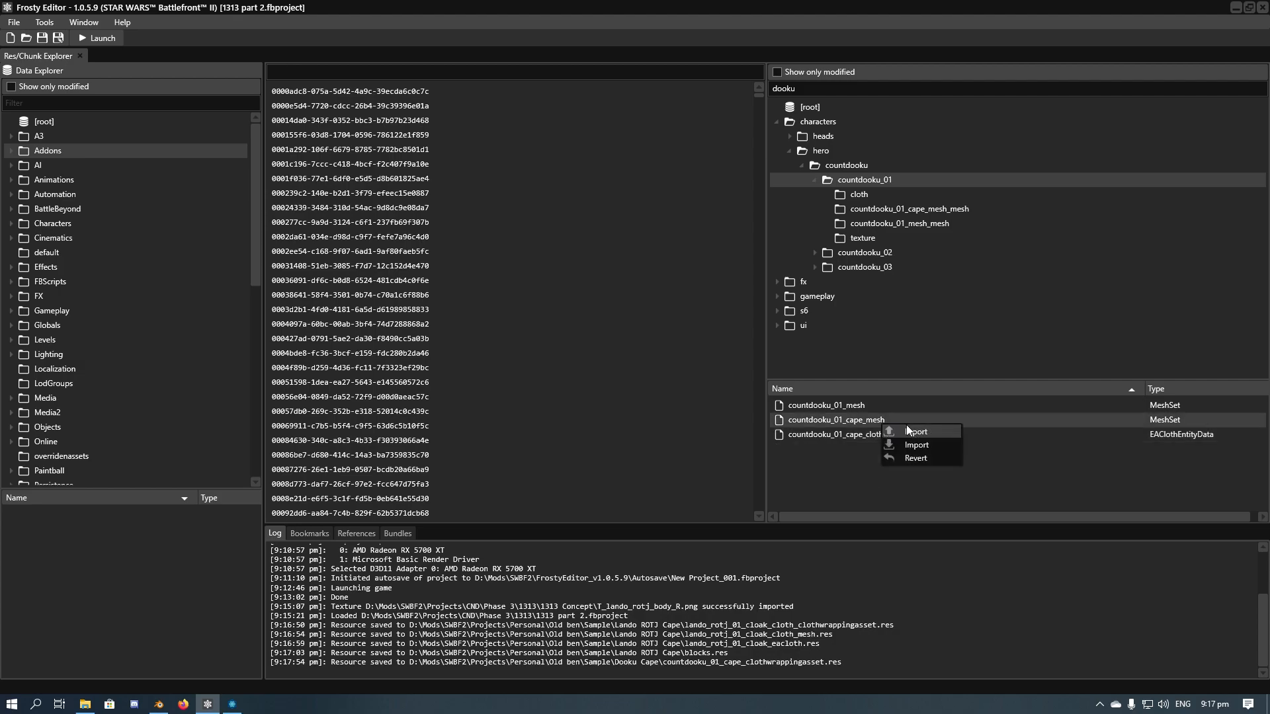
left_click(906, 430)
left_click(525, 394)
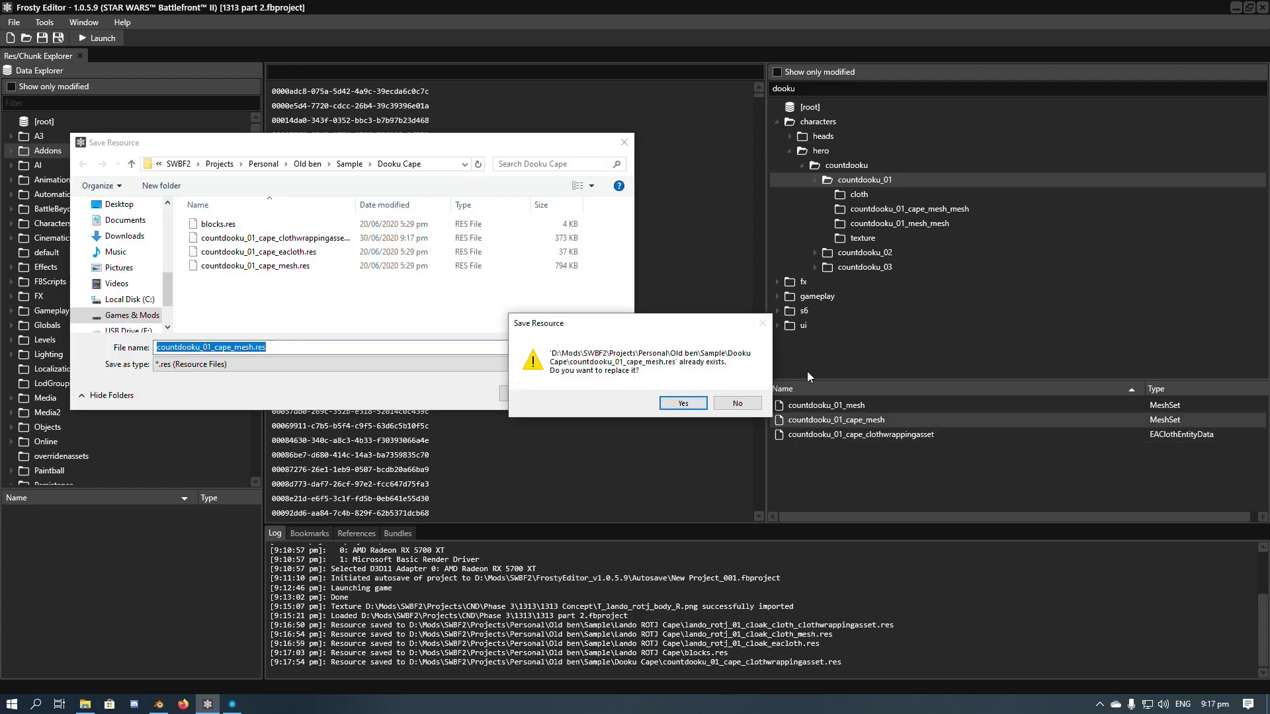
left_click(682, 403)
Export countdooku_01_cape_eacloth from the cloth folder to Sample\Dooku Cape, replacing the existing file.
left_click(906, 193)
right_click(884, 404)
left_click(906, 409)
left_click(550, 395)
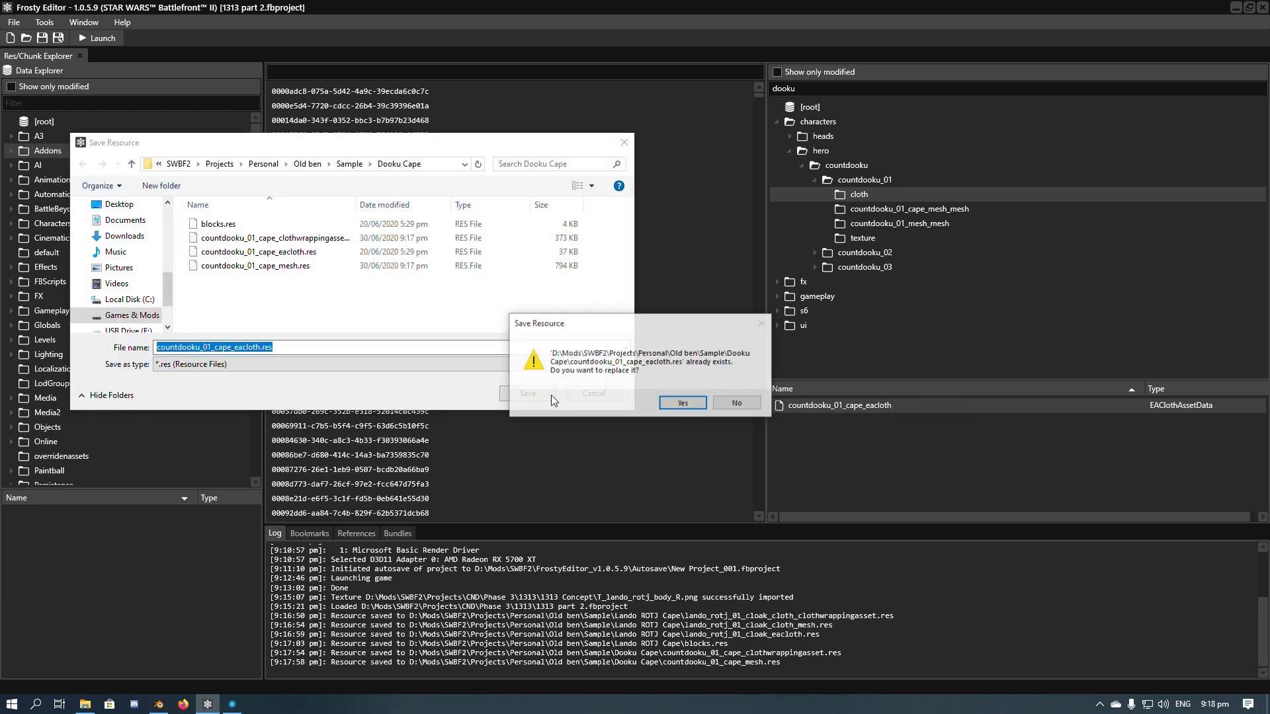
left_click(698, 403)
Export the blocks resource of countdooku_01_cape_mesh_mesh to the Dooku Cape folder, replacing the existing blocks.res.
left_click(895, 210)
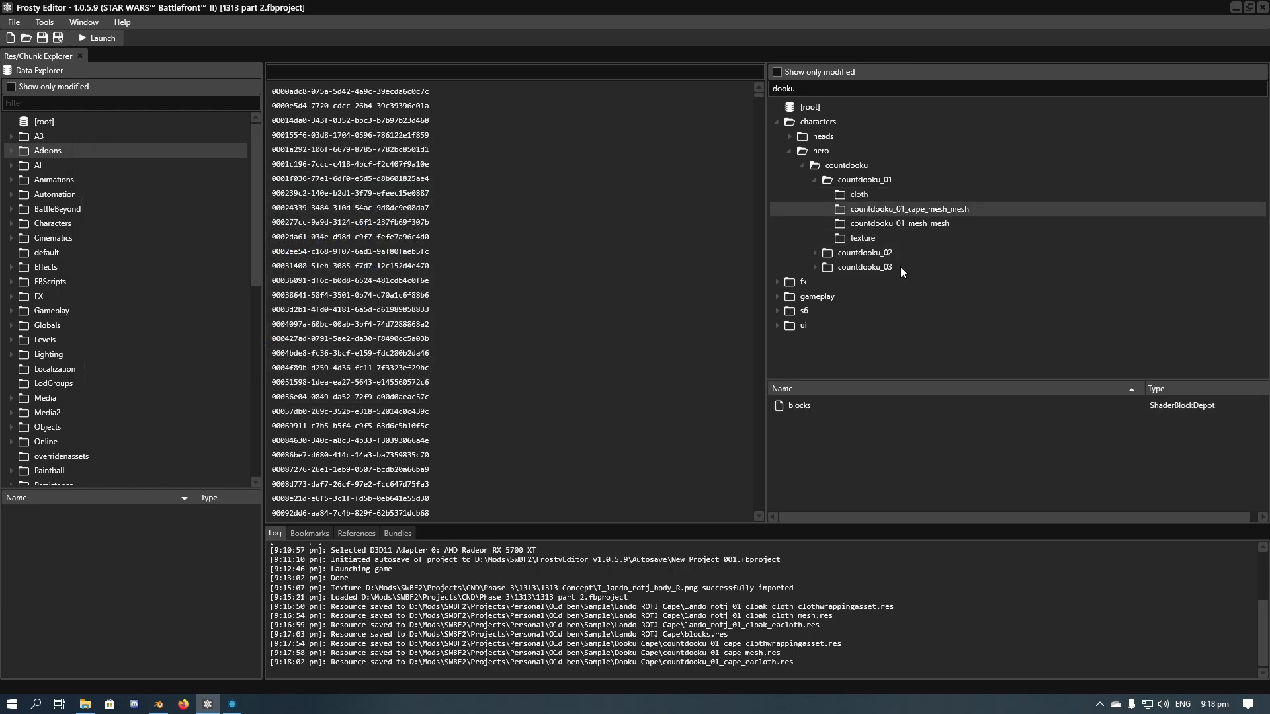
right_click(814, 406)
left_click(836, 412)
left_click(535, 392)
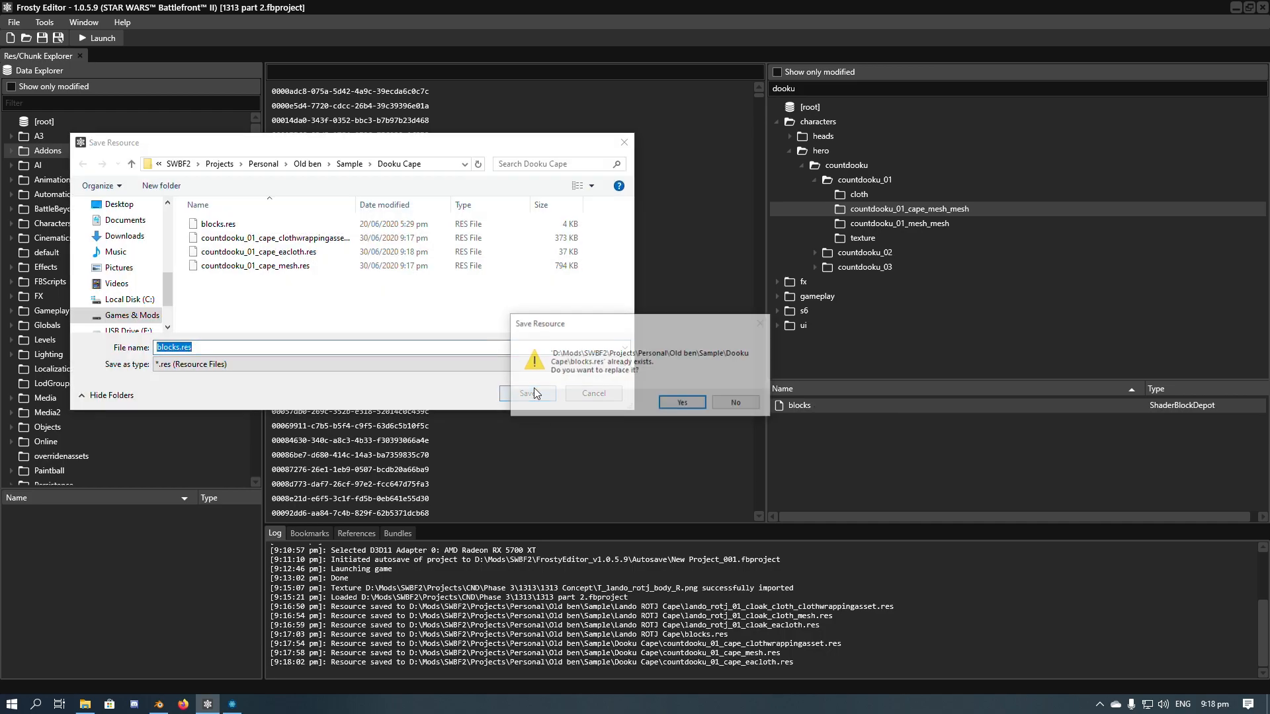
left_click(698, 402)
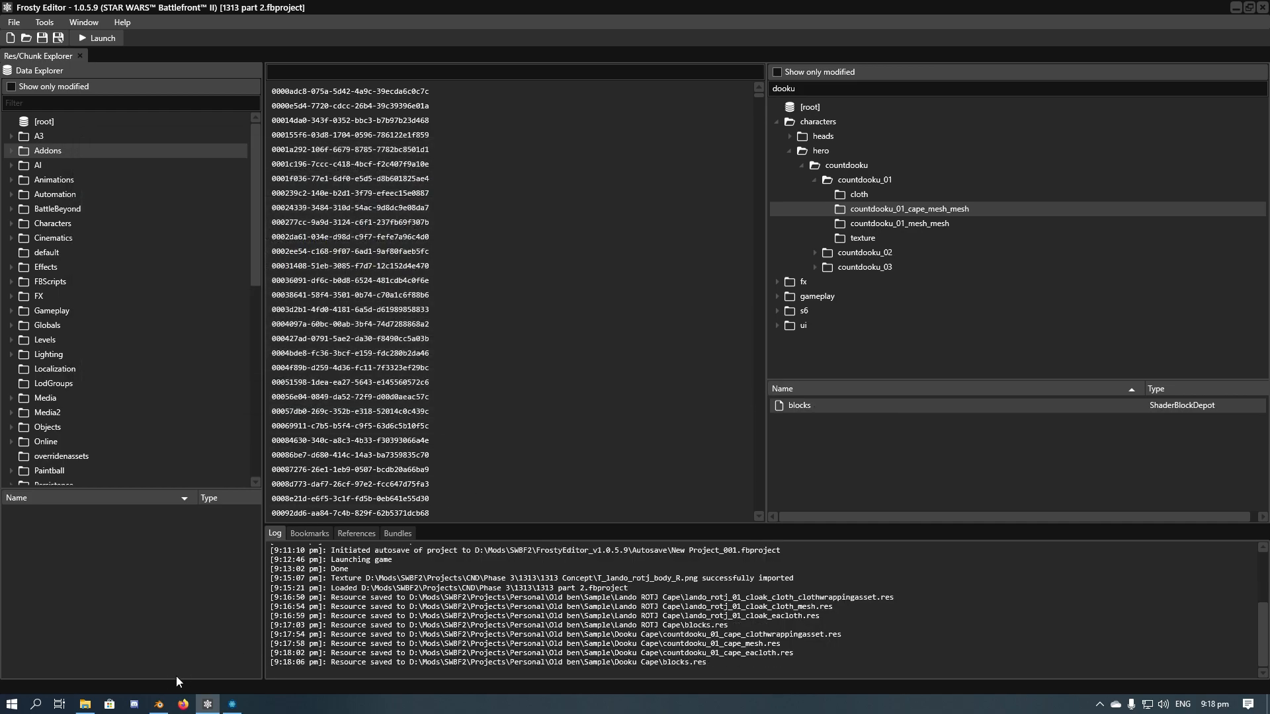
Switch to Blender and hide the Lando body mesh, the Reference armature and the mat_hands mesh, leaving only the cloak.
left_click(162, 704)
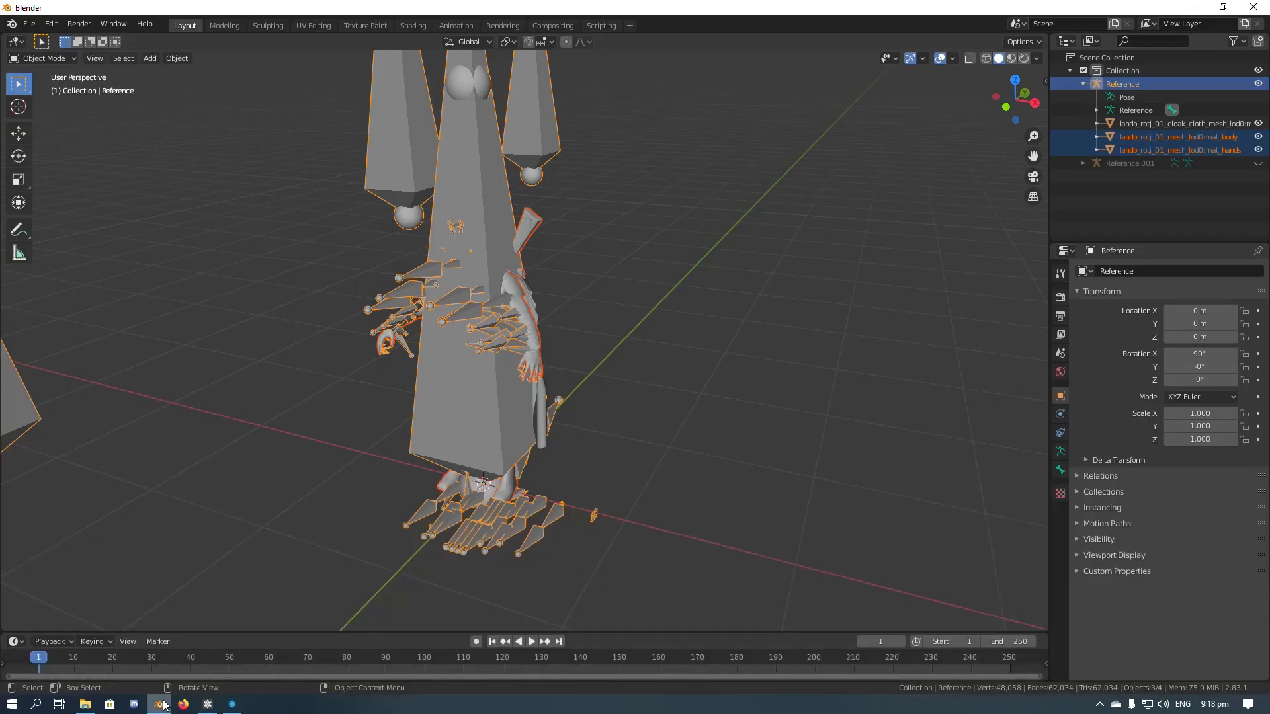
left_click(448, 412)
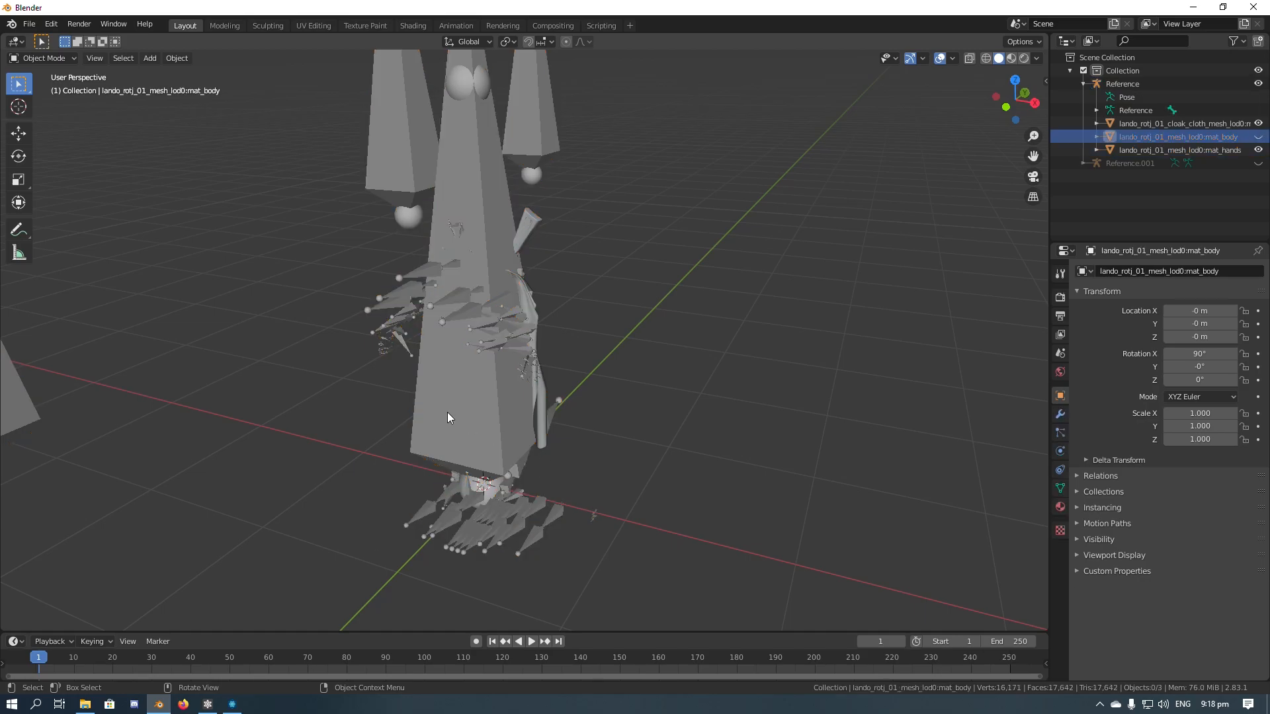
left_click(462, 309)
key("h")
left_click(518, 223)
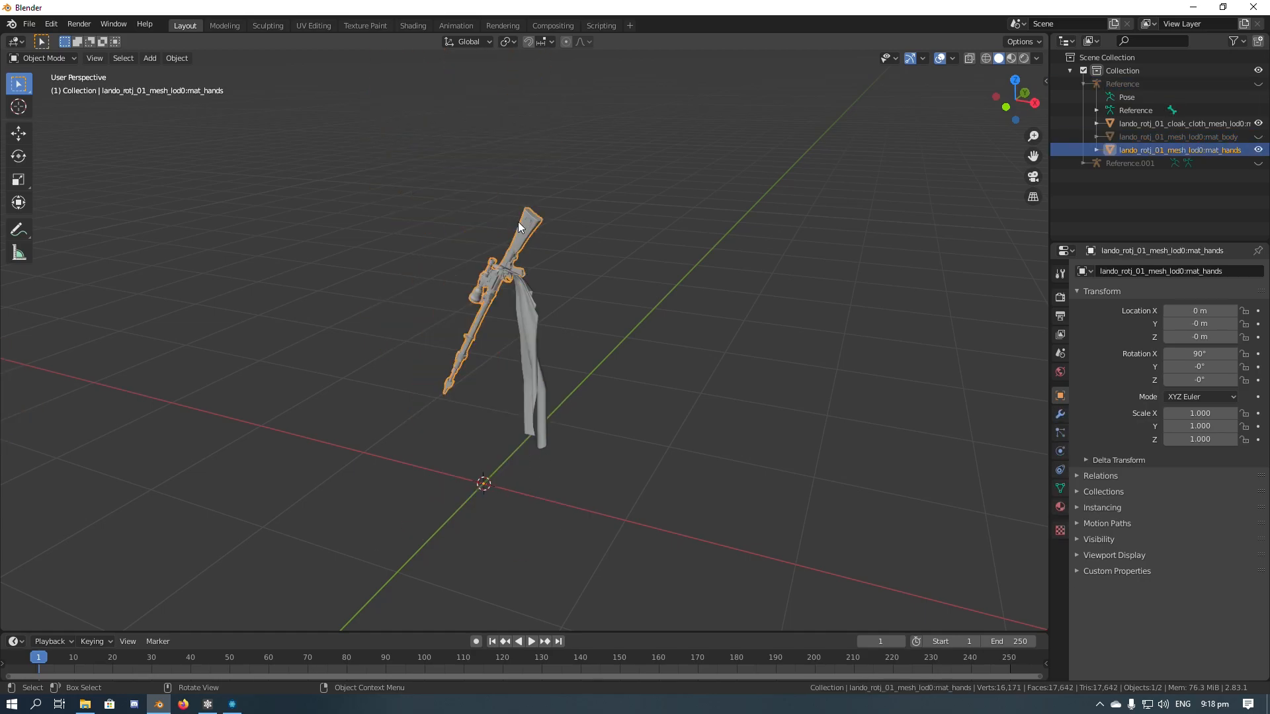
key("h")
middle_click_drag(517, 295, 752, 296)
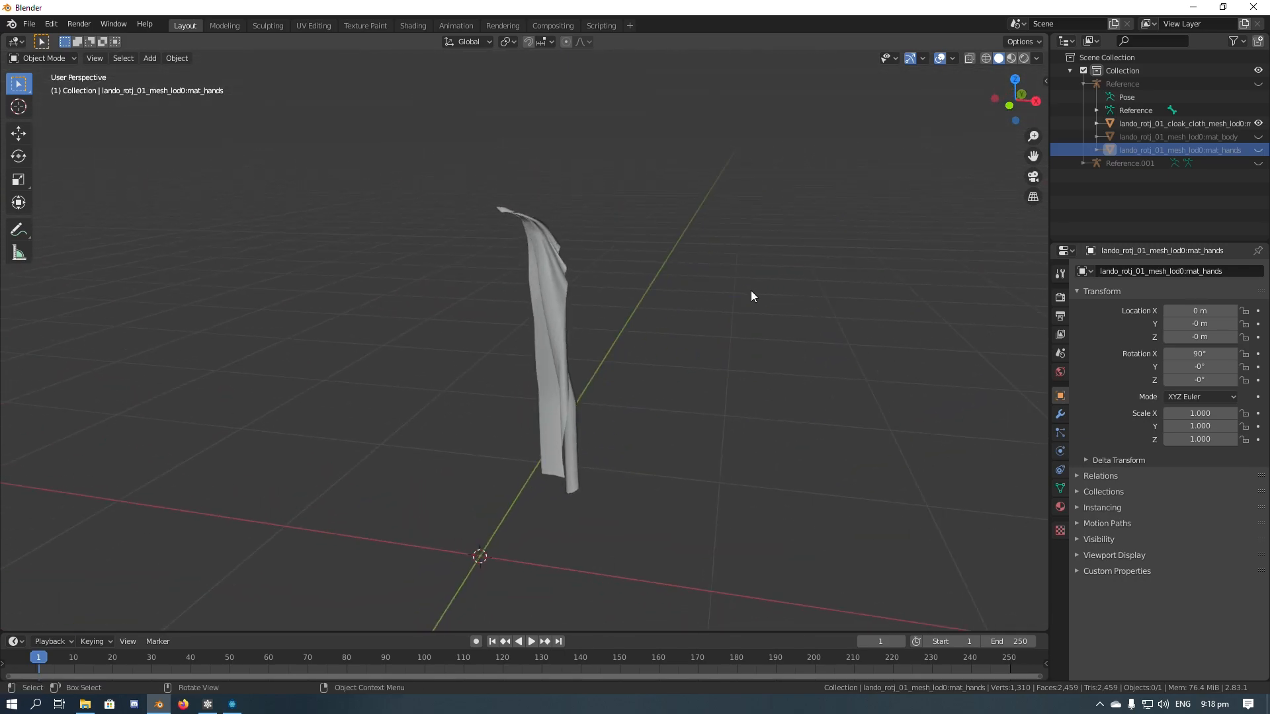
middle_click_drag(604, 396, 563, 347)
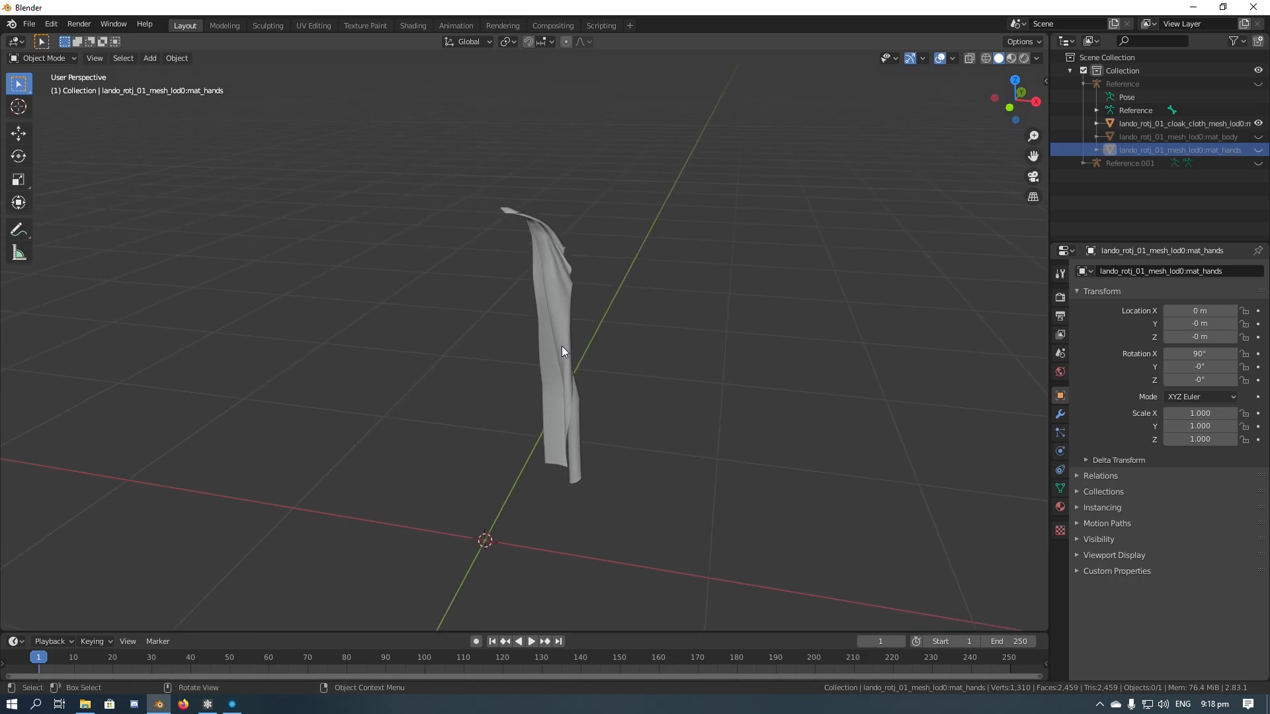
Unhide the Reference armature and select it together with the cloak cloth mesh.
left_click(561, 348)
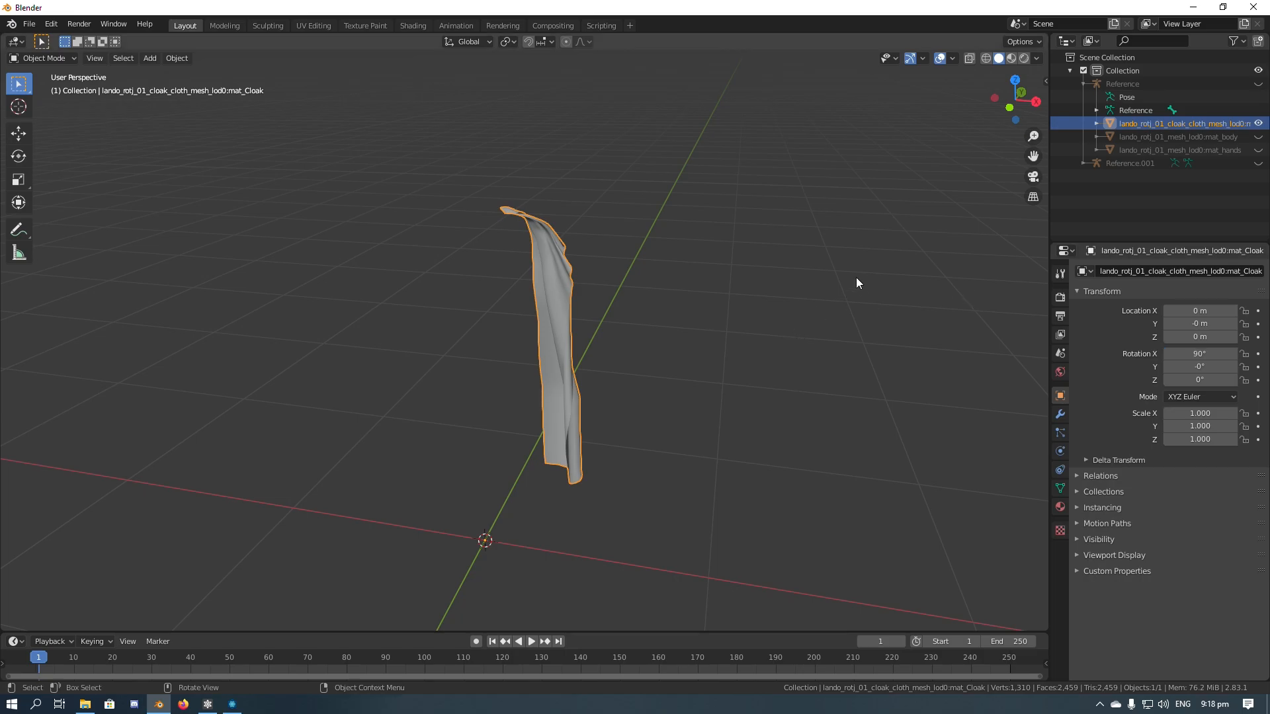
left_click(1258, 84)
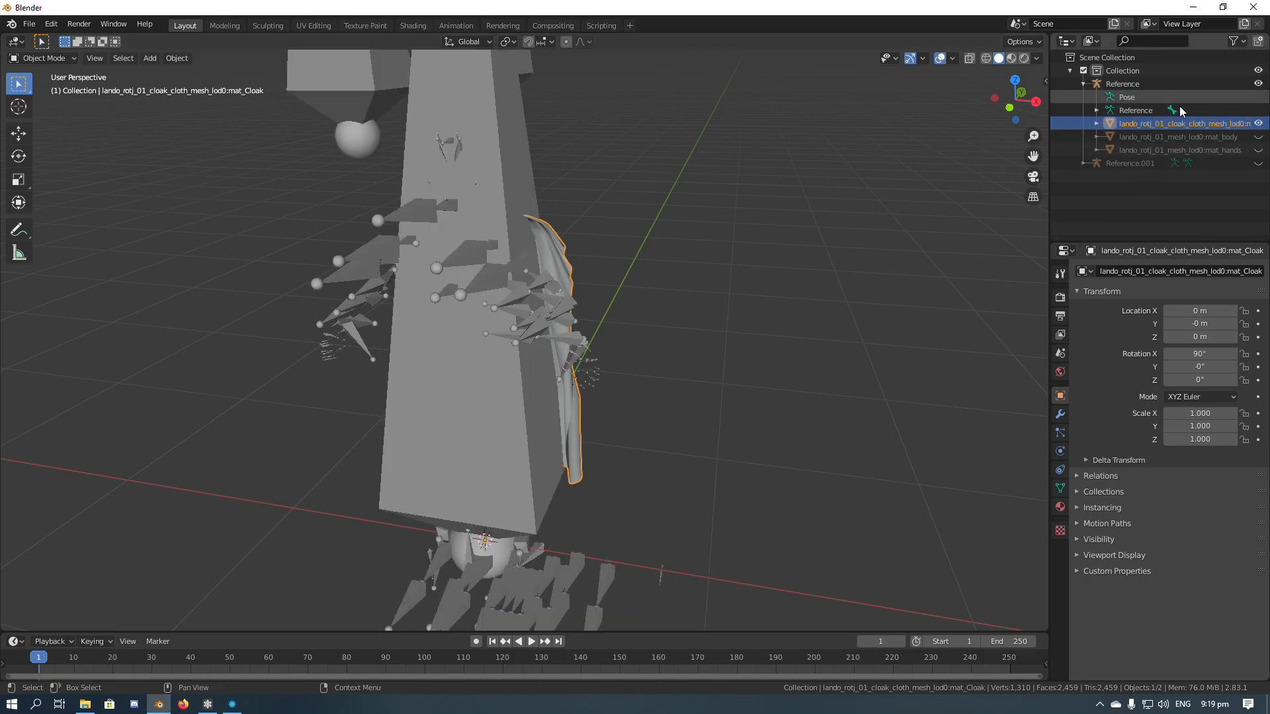
left_click(495, 98, "shift")
left_click(29, 24)
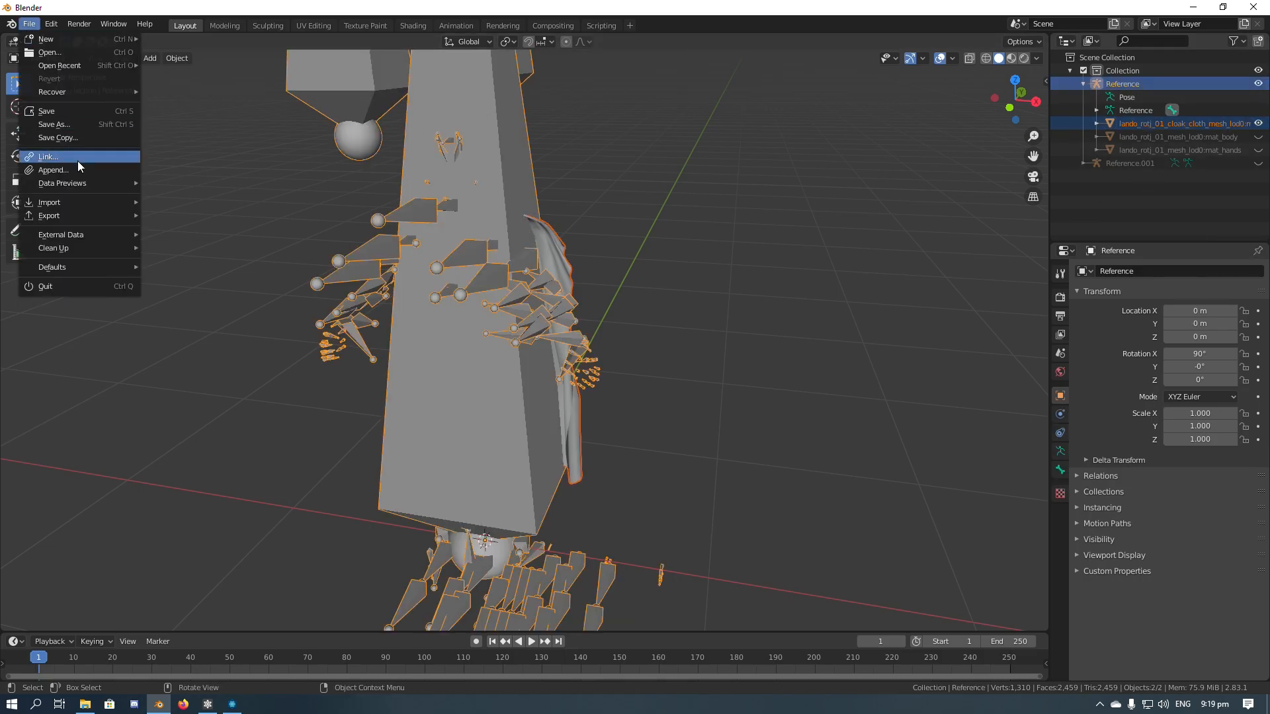
mouse_move(79, 216)
left_click(205, 282)
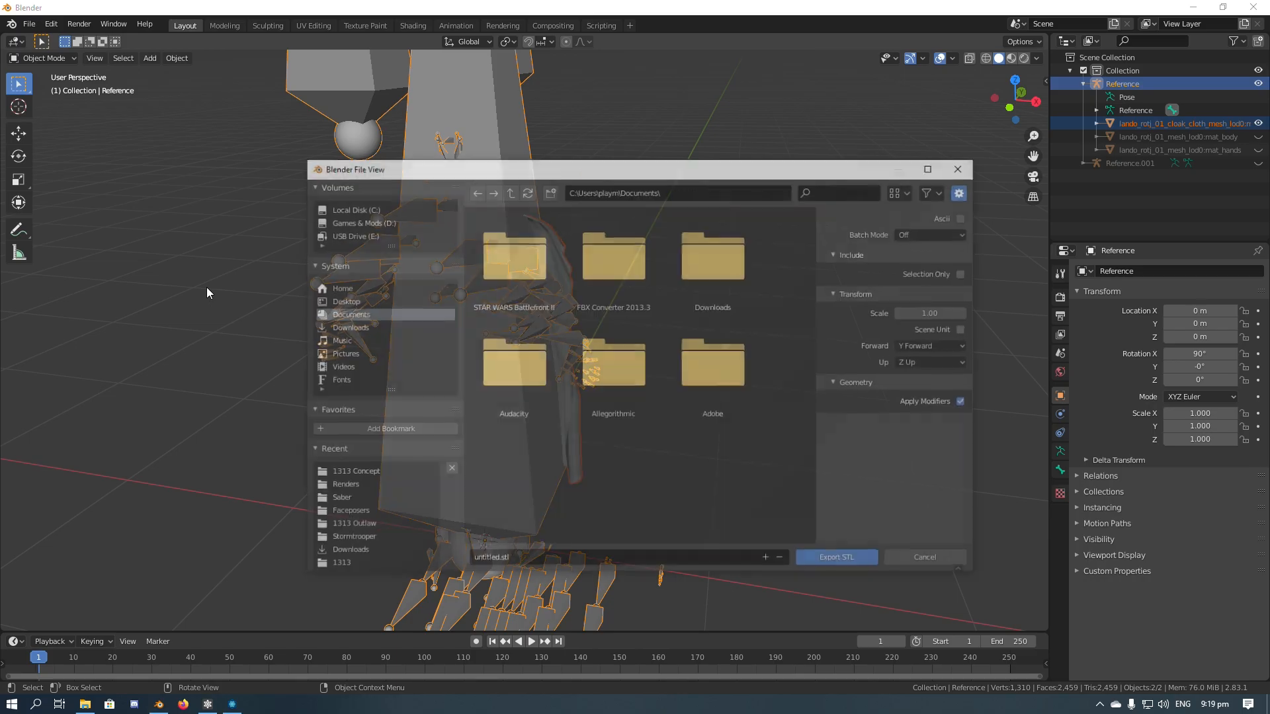
left_click(955, 169)
Export the selected cloak and armature as FBX with Normals Only smoothing, overwriting lando_rotj_01_cloak_cloth_mesh.fbx in the 1313 Concept folder.
left_click(29, 24)
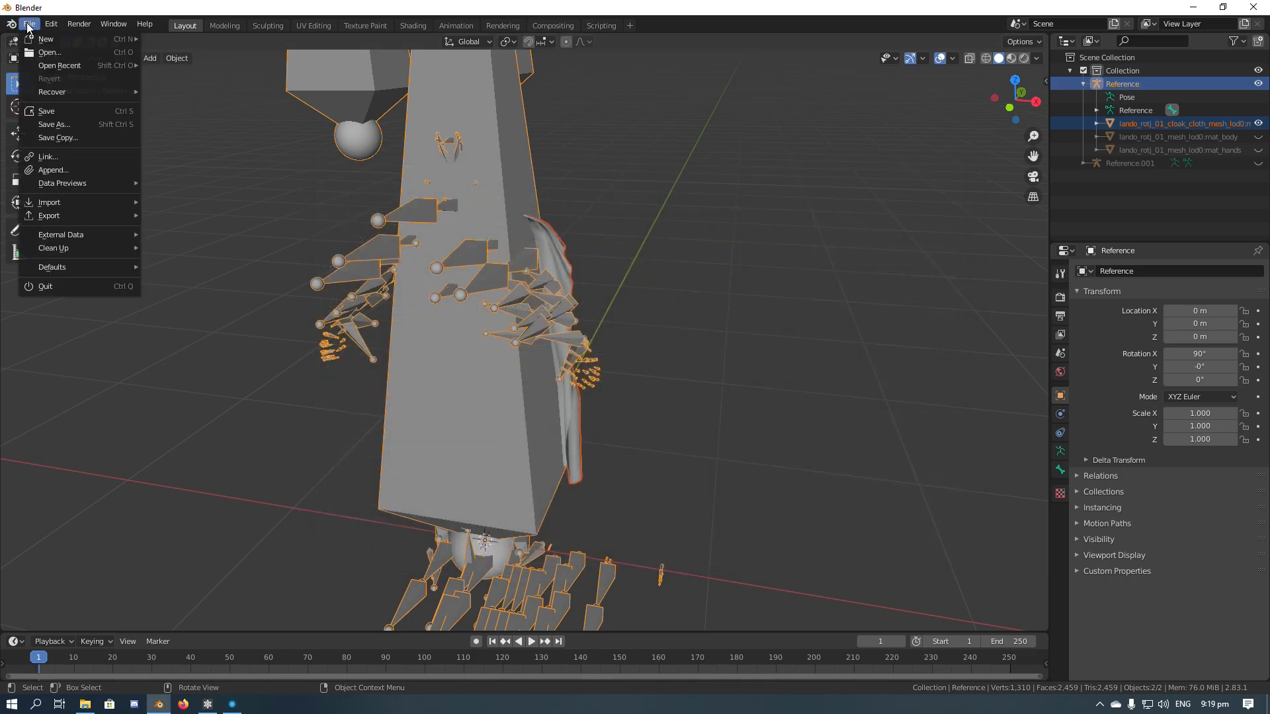
mouse_move(81, 212)
left_click(229, 295)
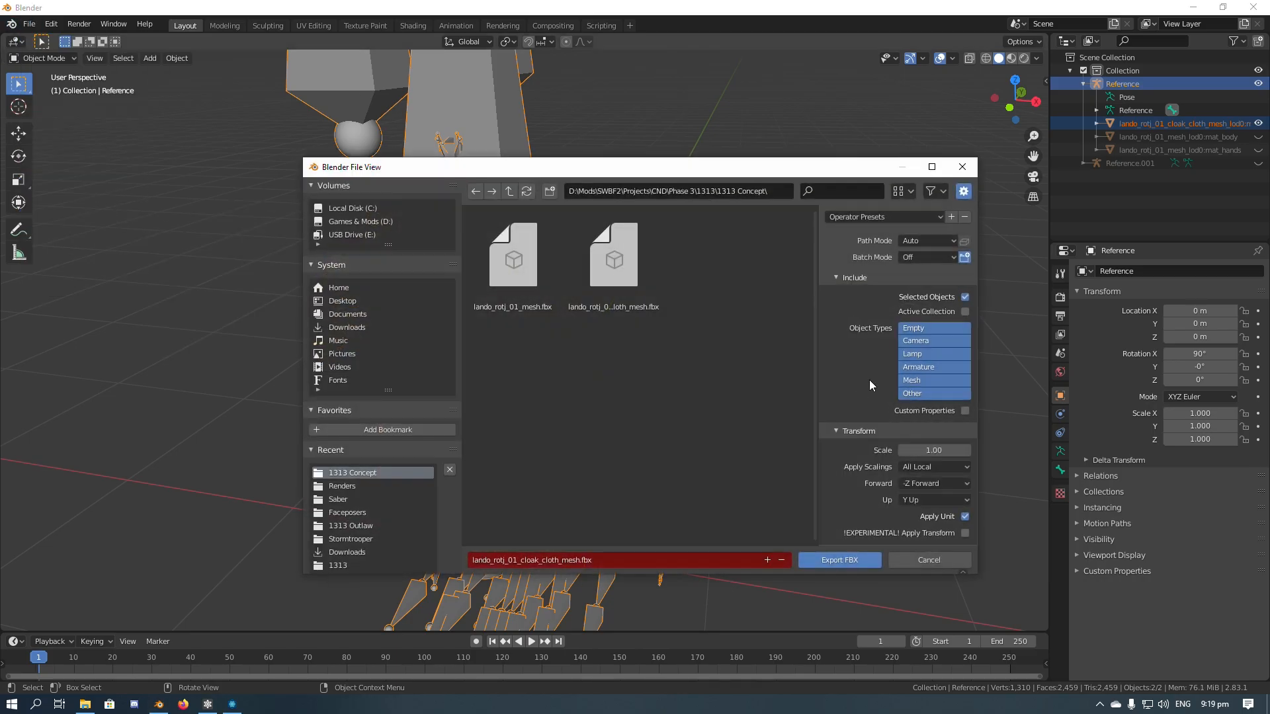
left_click(835, 431)
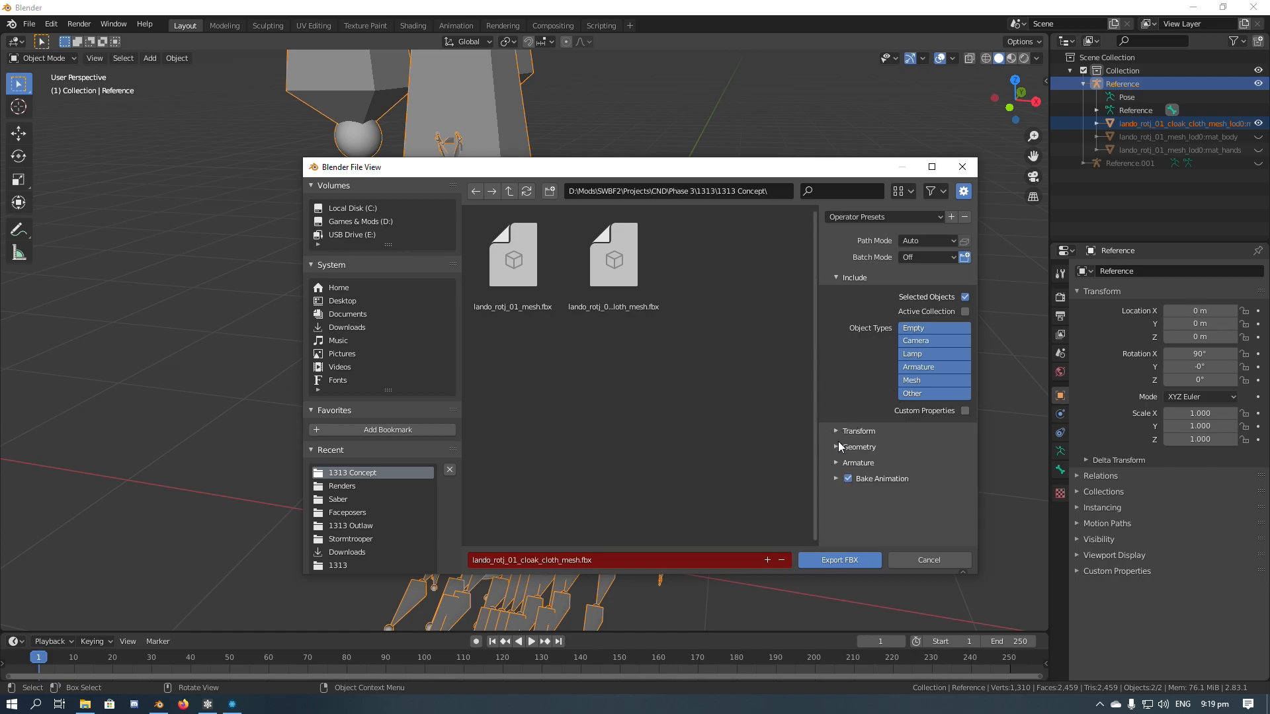
left_click(842, 446)
scroll(854, 450, "down", 1)
left_click(607, 288)
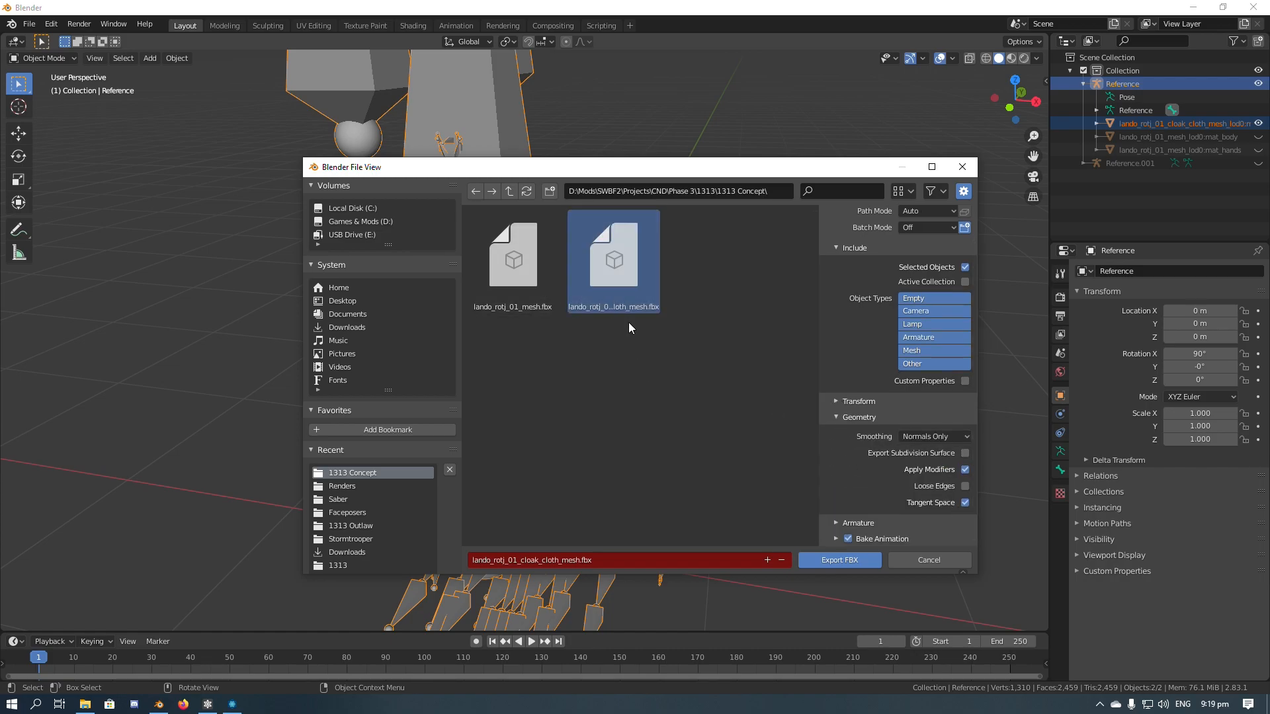
left_click(862, 563)
middle_click_drag(646, 406, 714, 403)
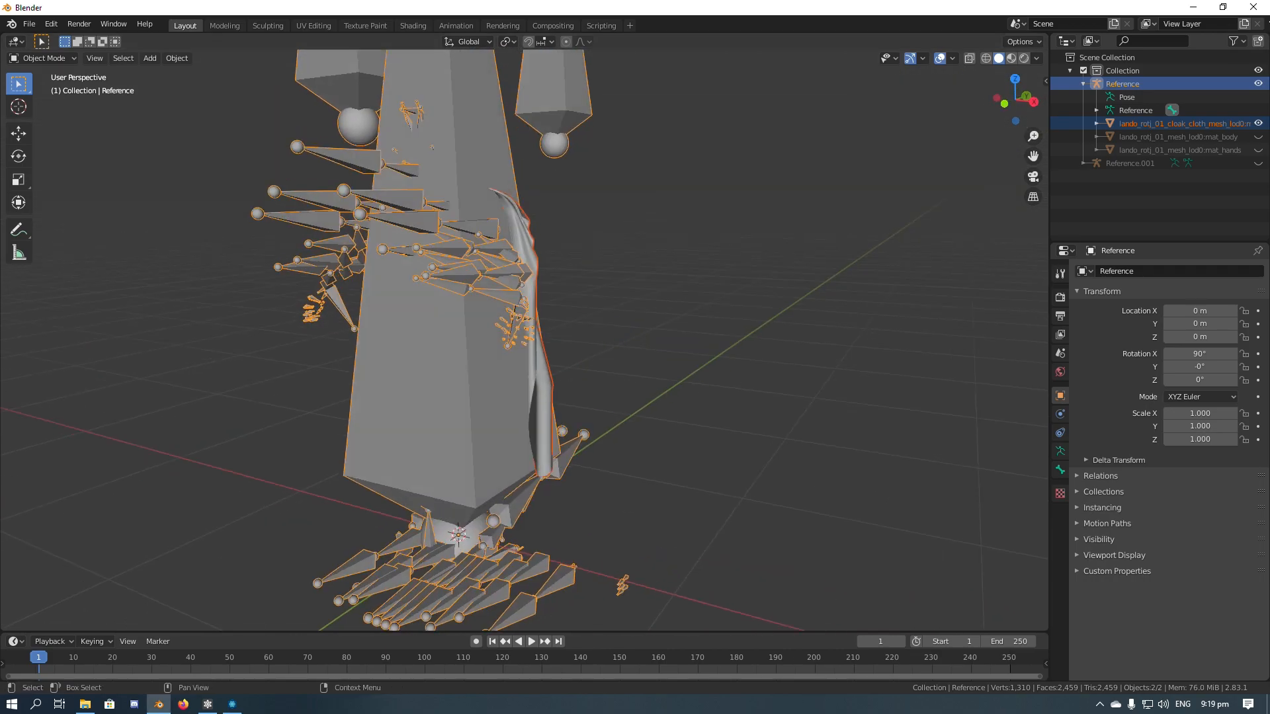
Switch to FrostMeshy, deselect the Obi body 3 sample and enable the Lando 01 cape sample.
left_click(1192, 7)
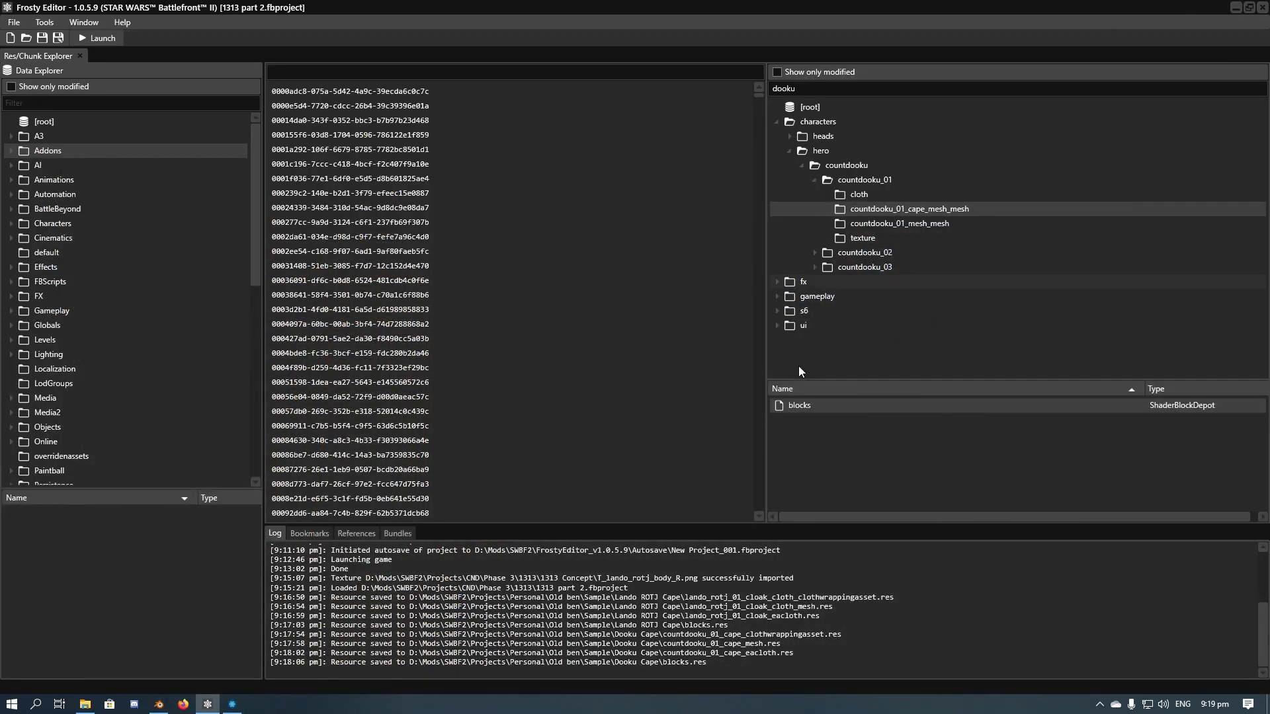
left_click(232, 703)
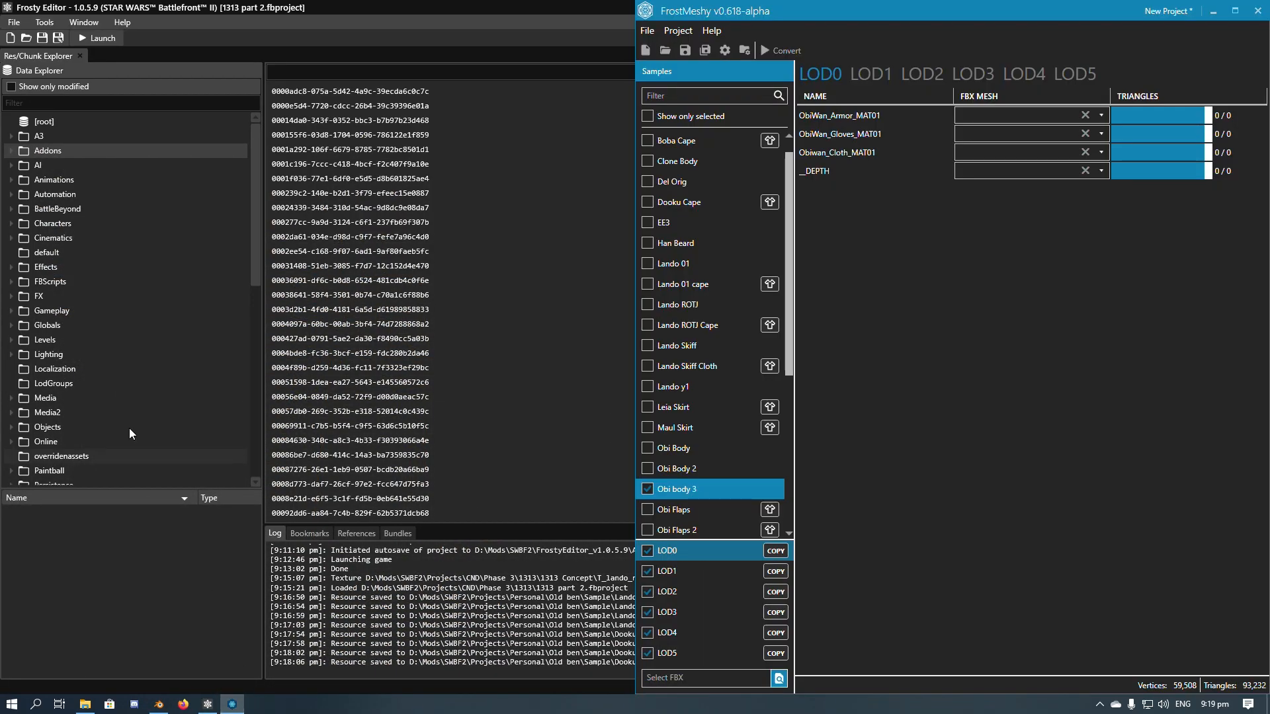
left_click(648, 489)
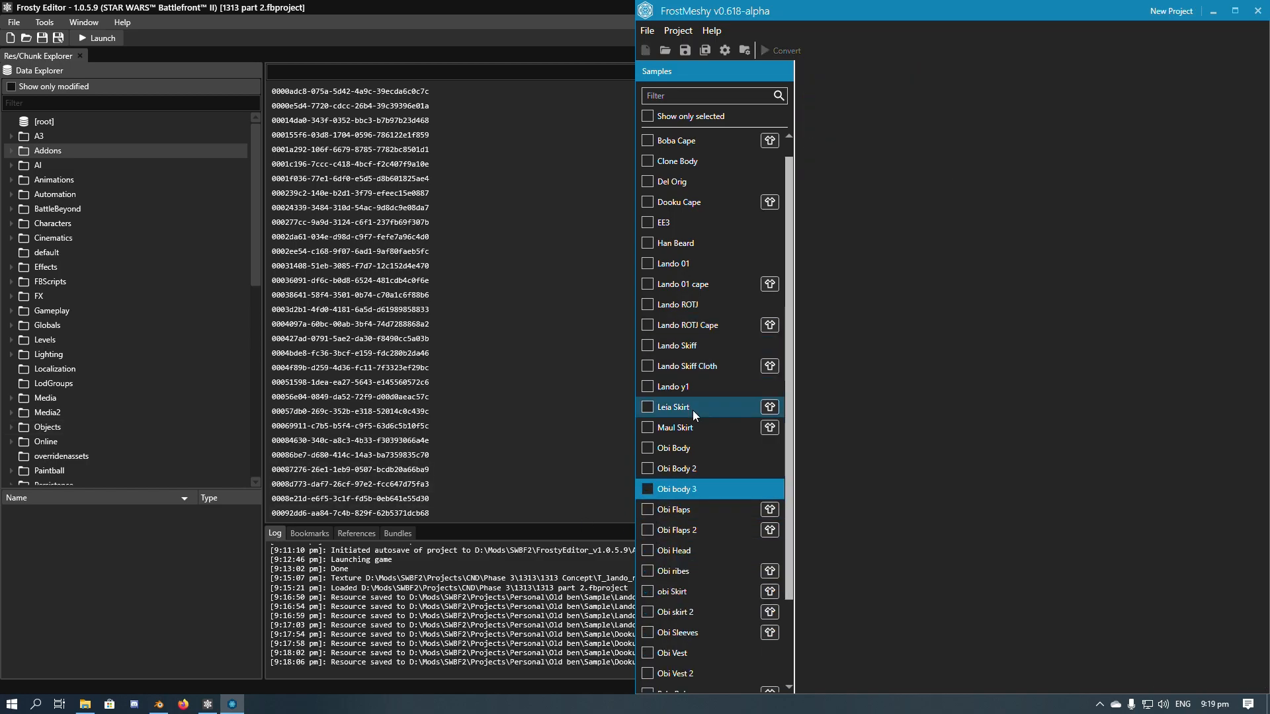
scroll(688, 410, "up", 1)
left_click(676, 308)
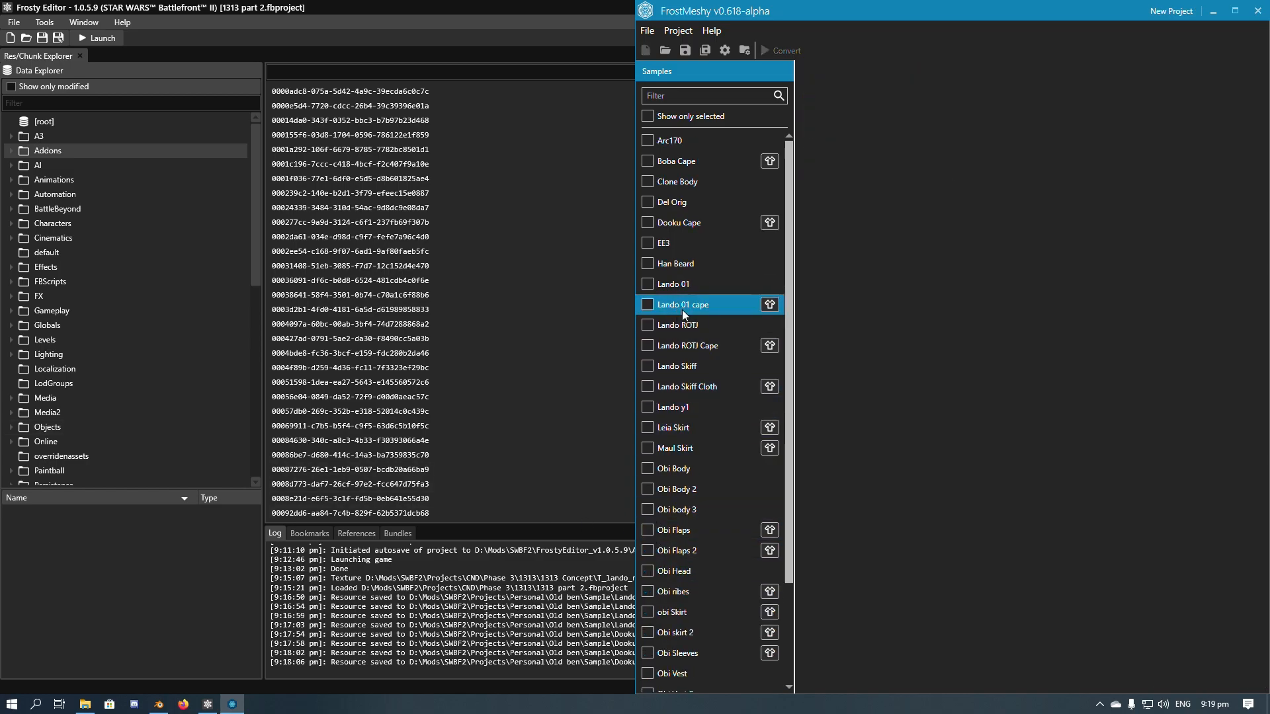
left_click(645, 306)
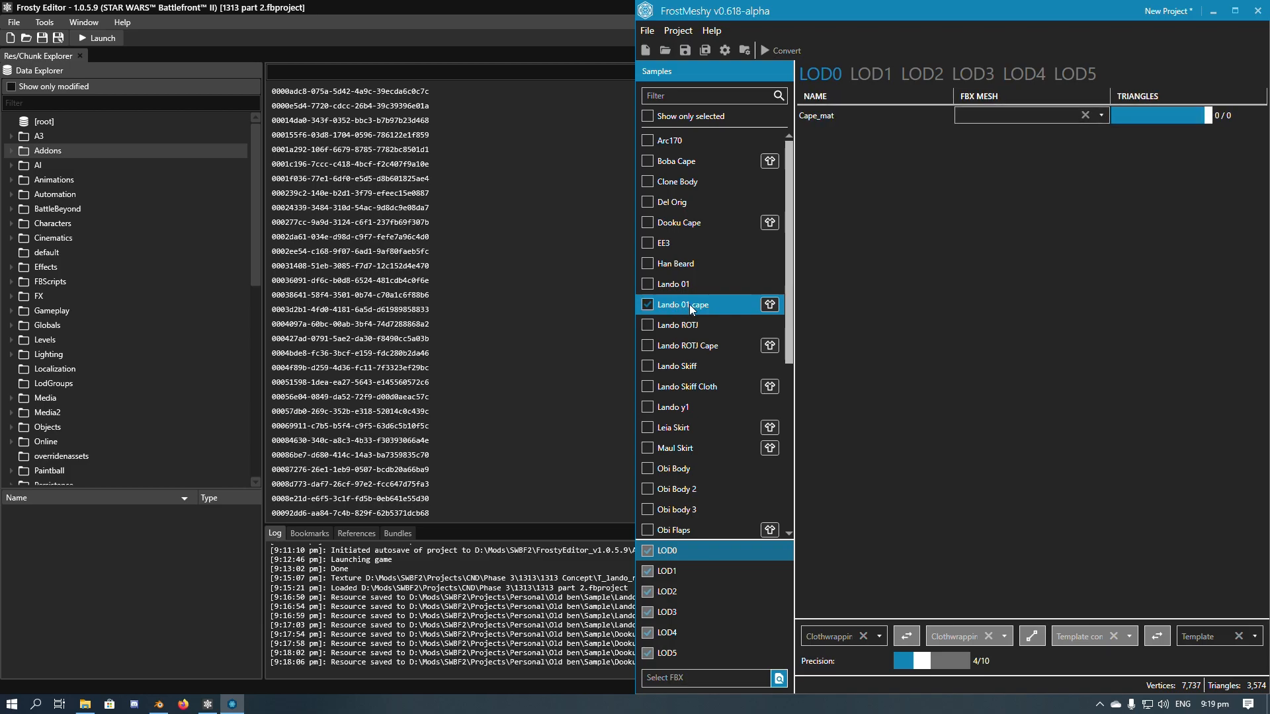
Load lando_rotj_01_cloak_cloth_mesh.fbx for the cape sample and assign mat_Cloak to Cape_mat on LOD0.
left_click(779, 678)
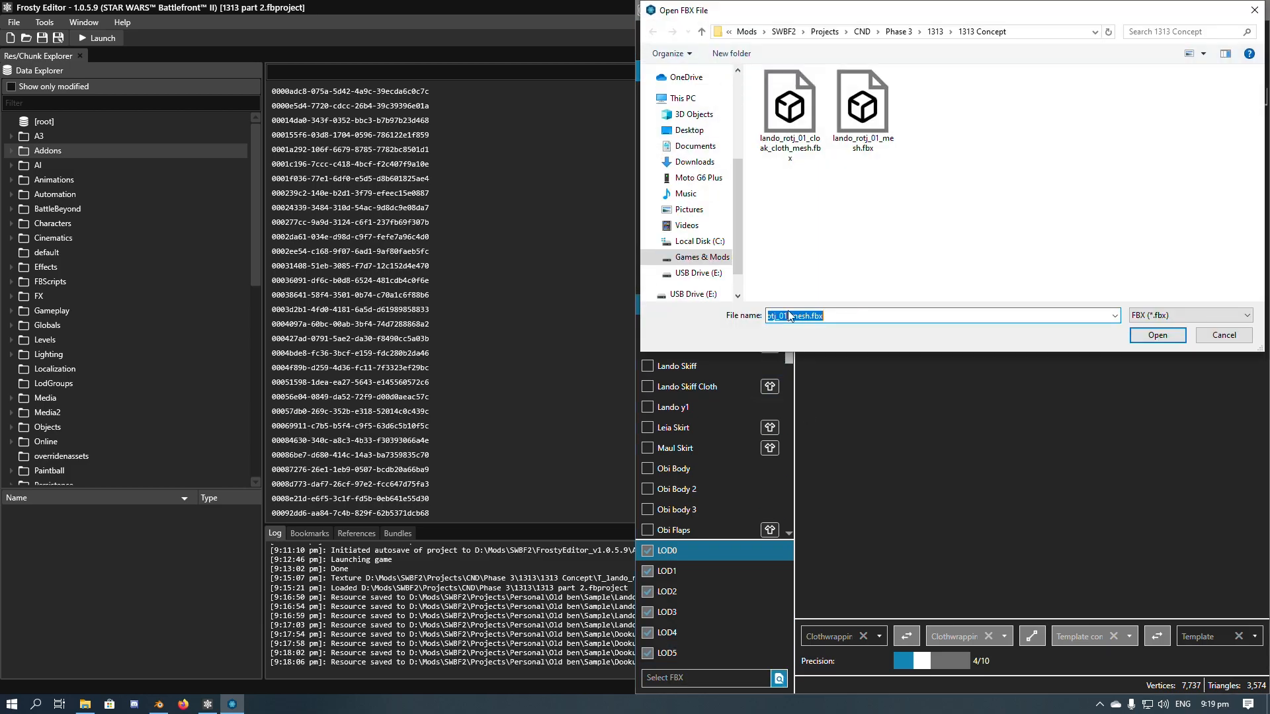
left_click(791, 154)
left_click(1151, 334)
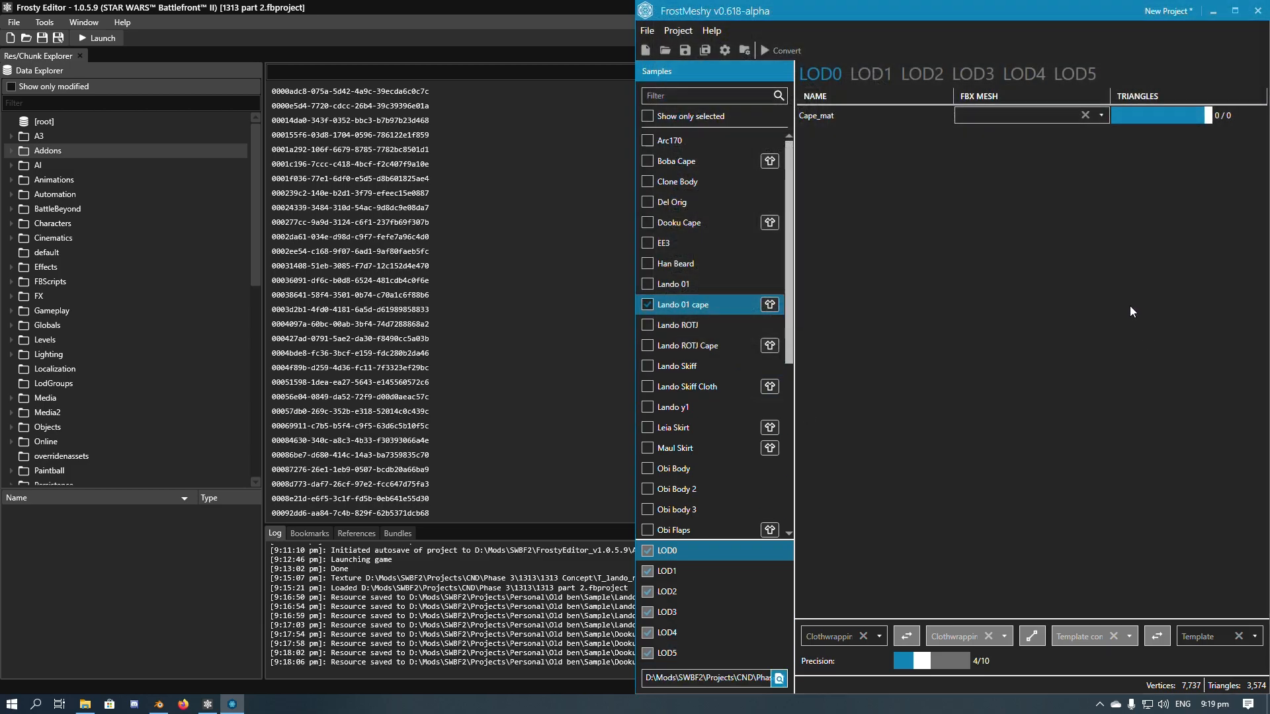
left_click(1054, 119)
left_click(989, 132)
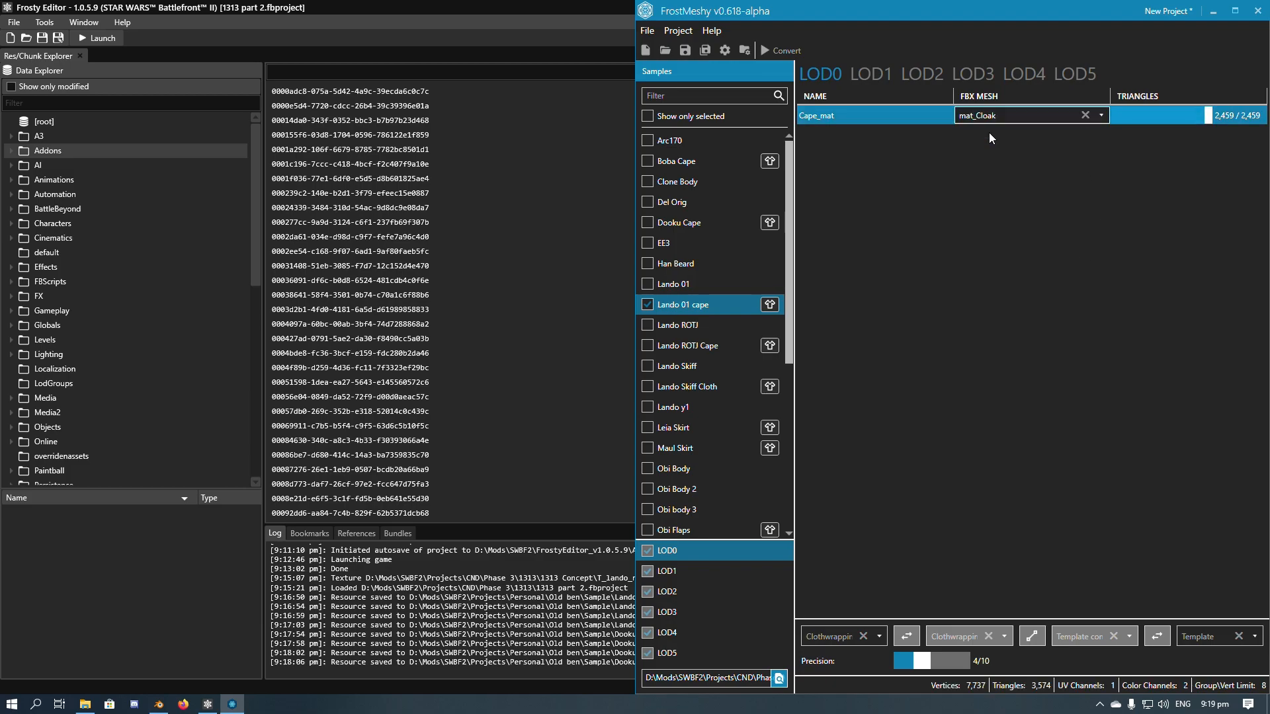
left_click(820, 116)
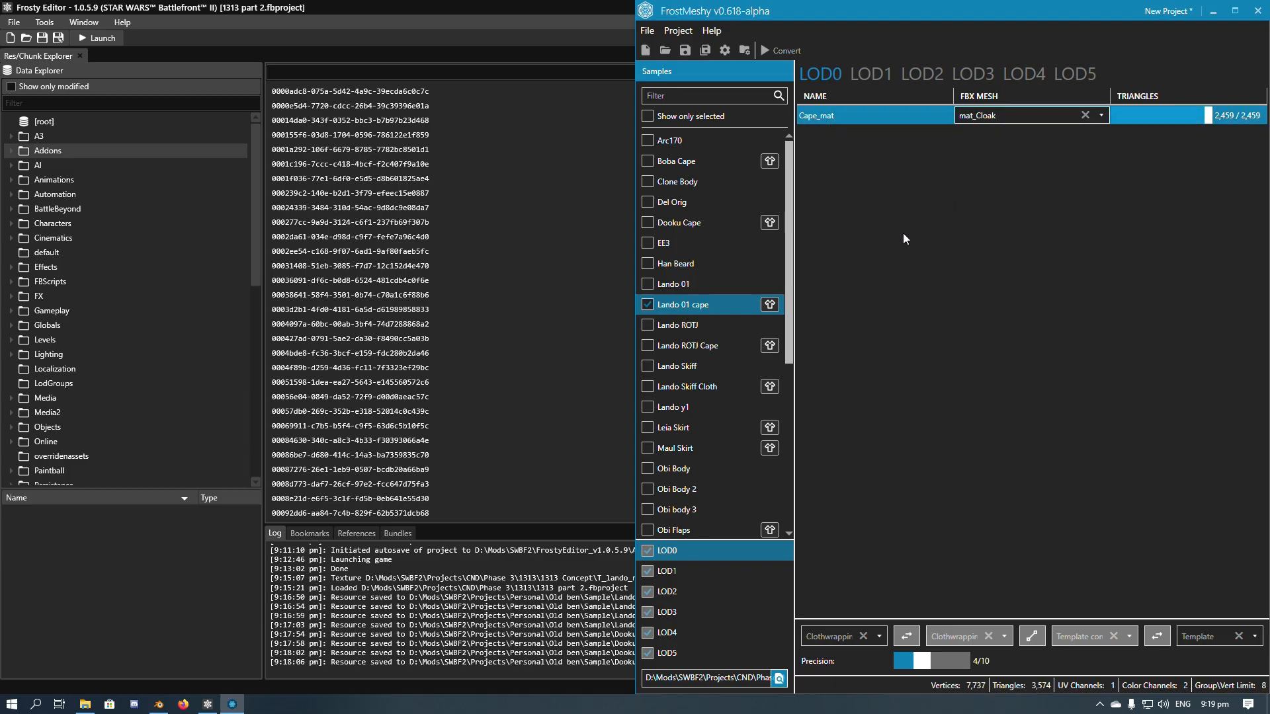
Reduce the Cape_mat triangle count on LOD1 to about 1,876.
left_click(869, 85)
left_click(1162, 119)
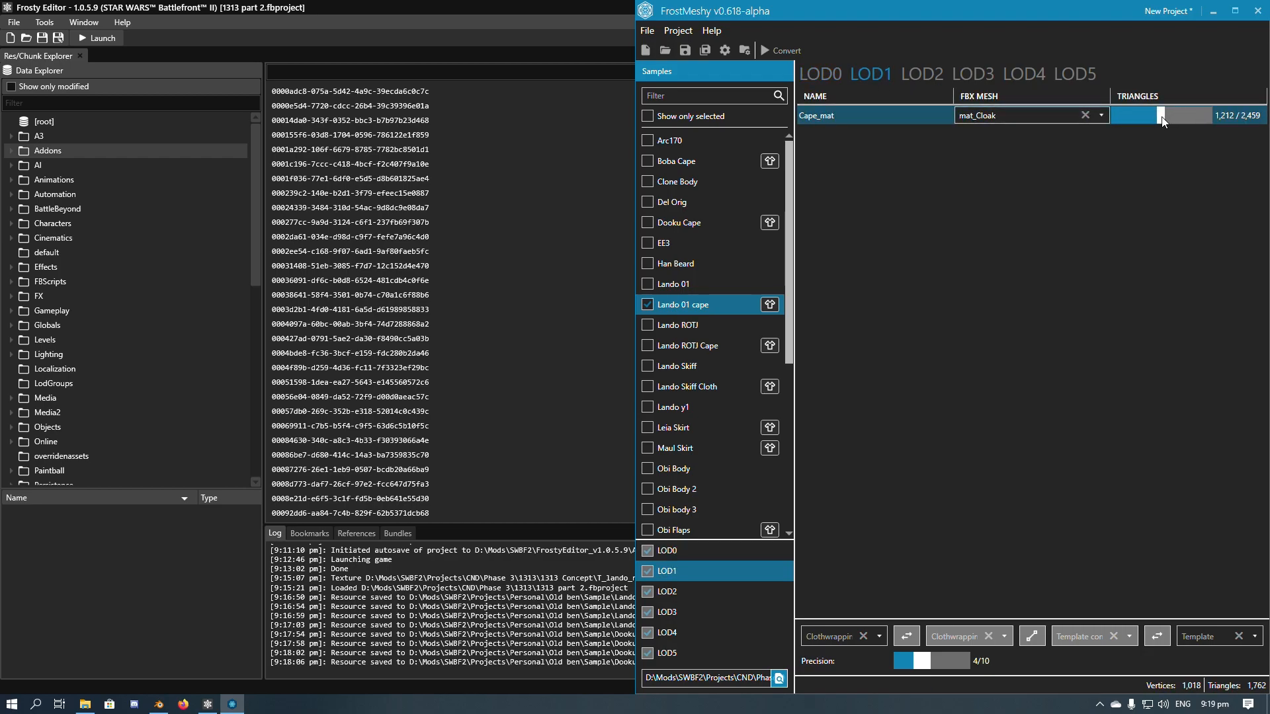
left_click(932, 76)
left_click(828, 73)
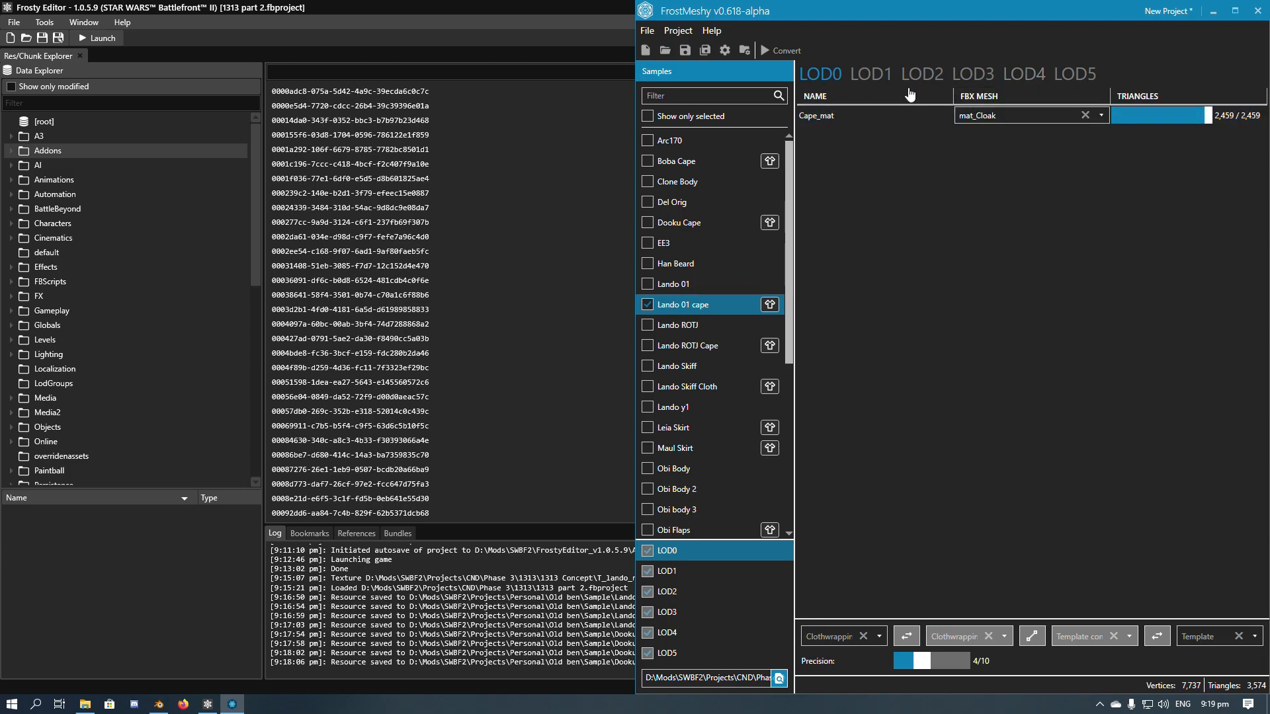
left_click(880, 81)
left_click(1194, 116)
left_click_drag(1194, 120, 1154, 121)
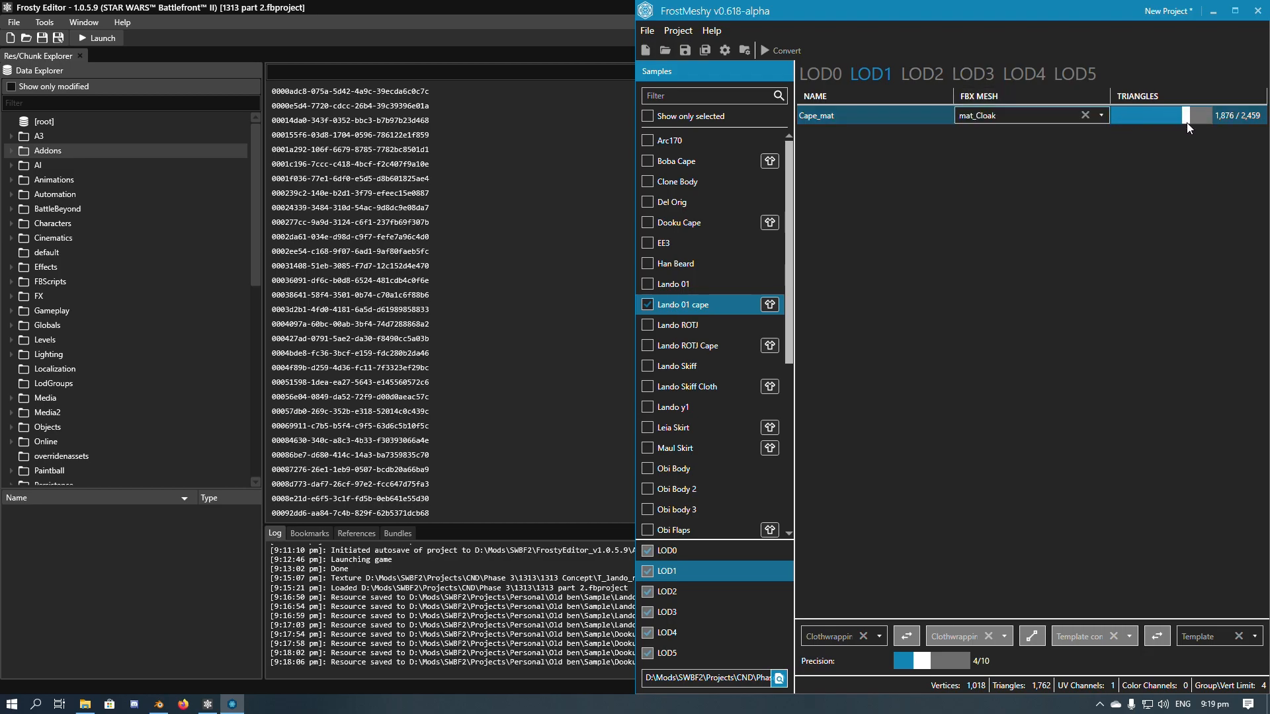
Lower the Cape_mat triangle counts across LOD2 to LOD5, with about 1,228 on LOD2, 1,229 on LOD3 and 563 on LOD5.
left_click(926, 76)
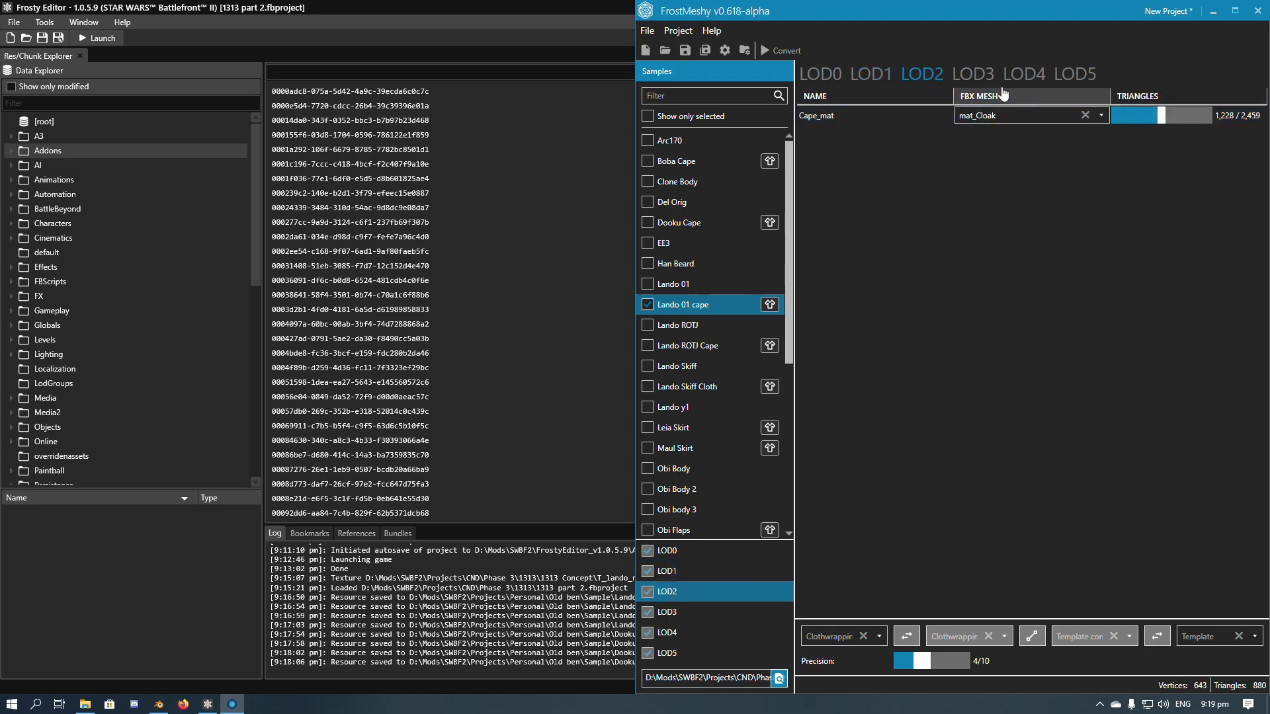
left_click(874, 79)
left_click(919, 75)
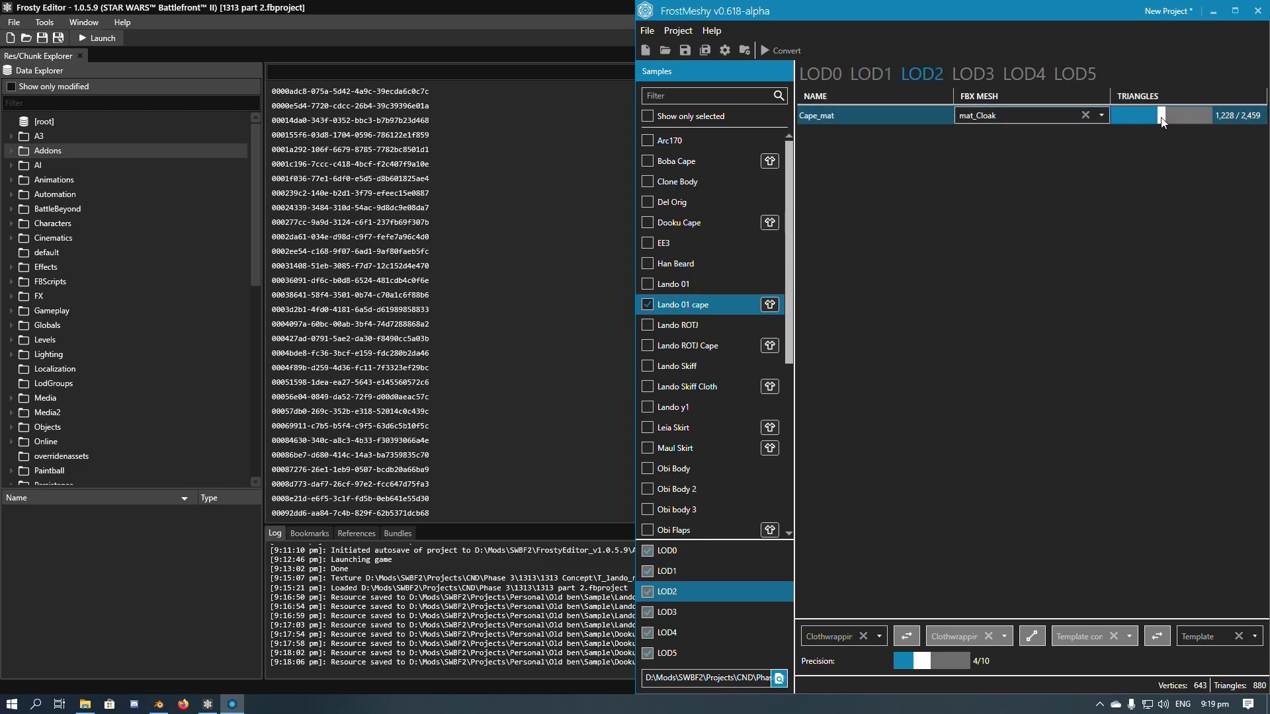
left_click(973, 74)
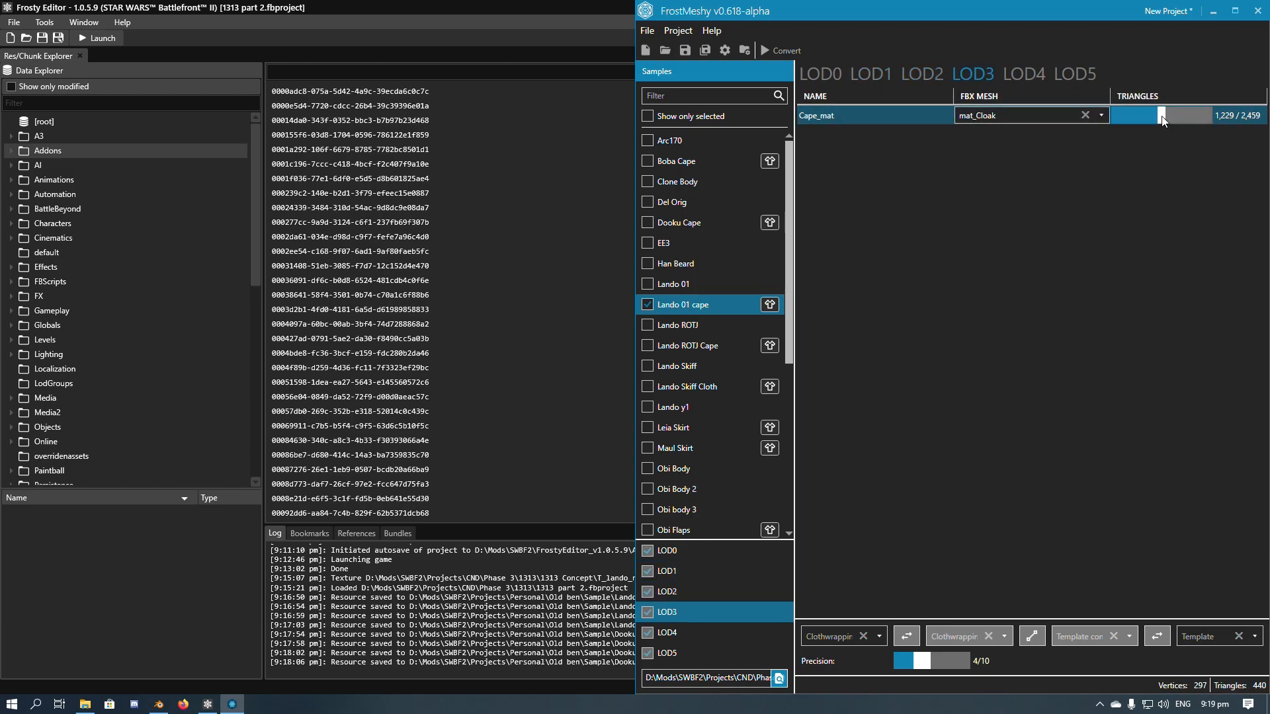
left_click(1031, 75)
left_click_drag(1162, 118, 1137, 123)
left_click(1058, 76)
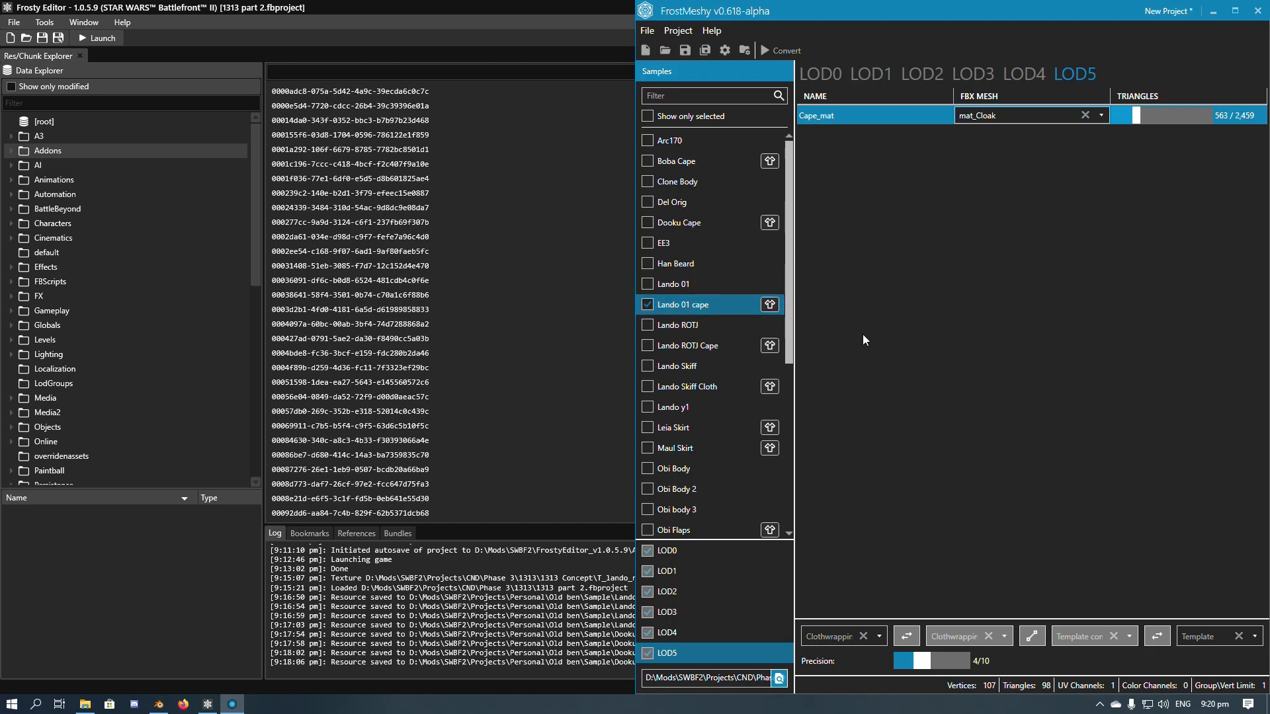
left_click(768, 306)
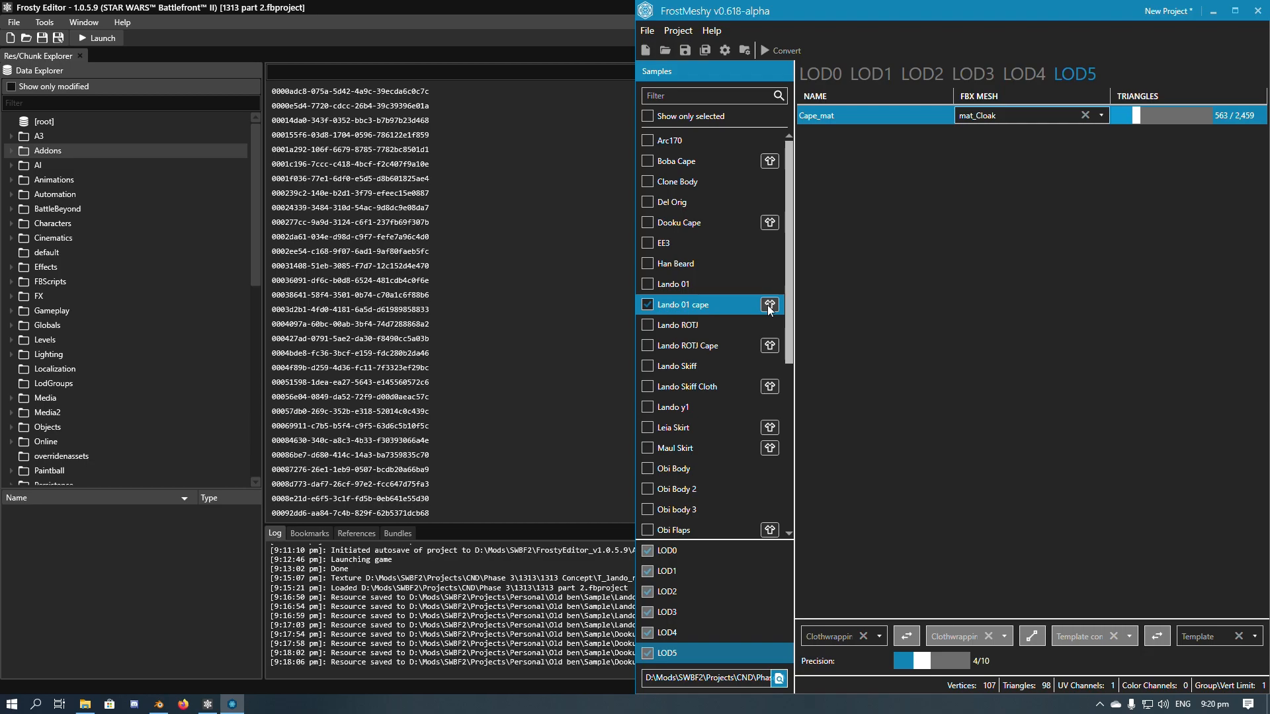
Assign Dooku Cape as the cloth source for the Lando 01 cape sample and convert the mesh.
left_click(769, 305)
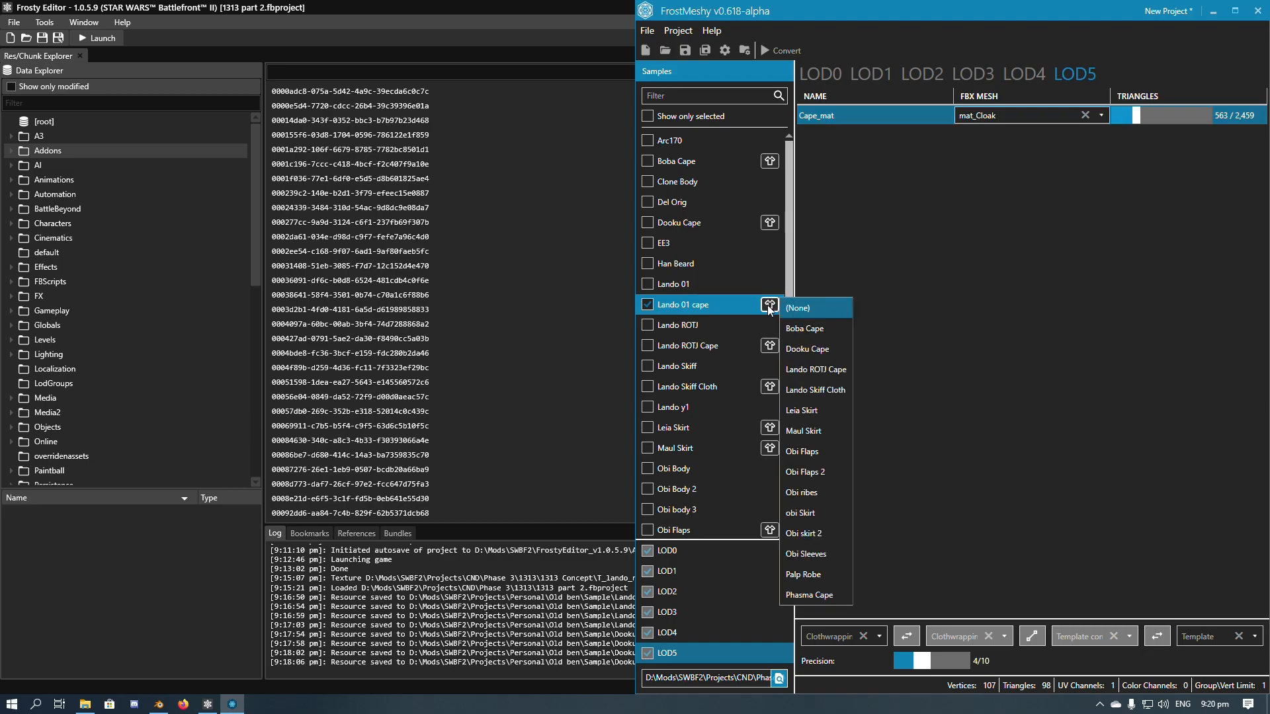
left_click(817, 351)
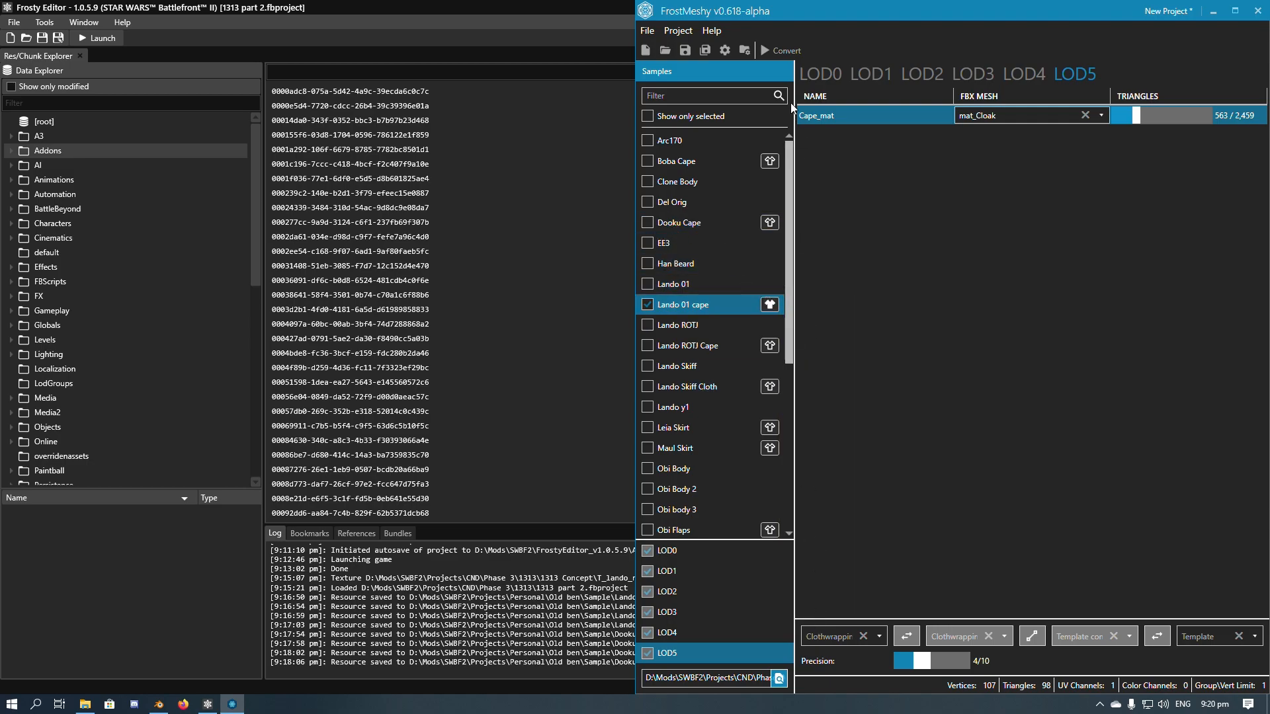
left_click(781, 56)
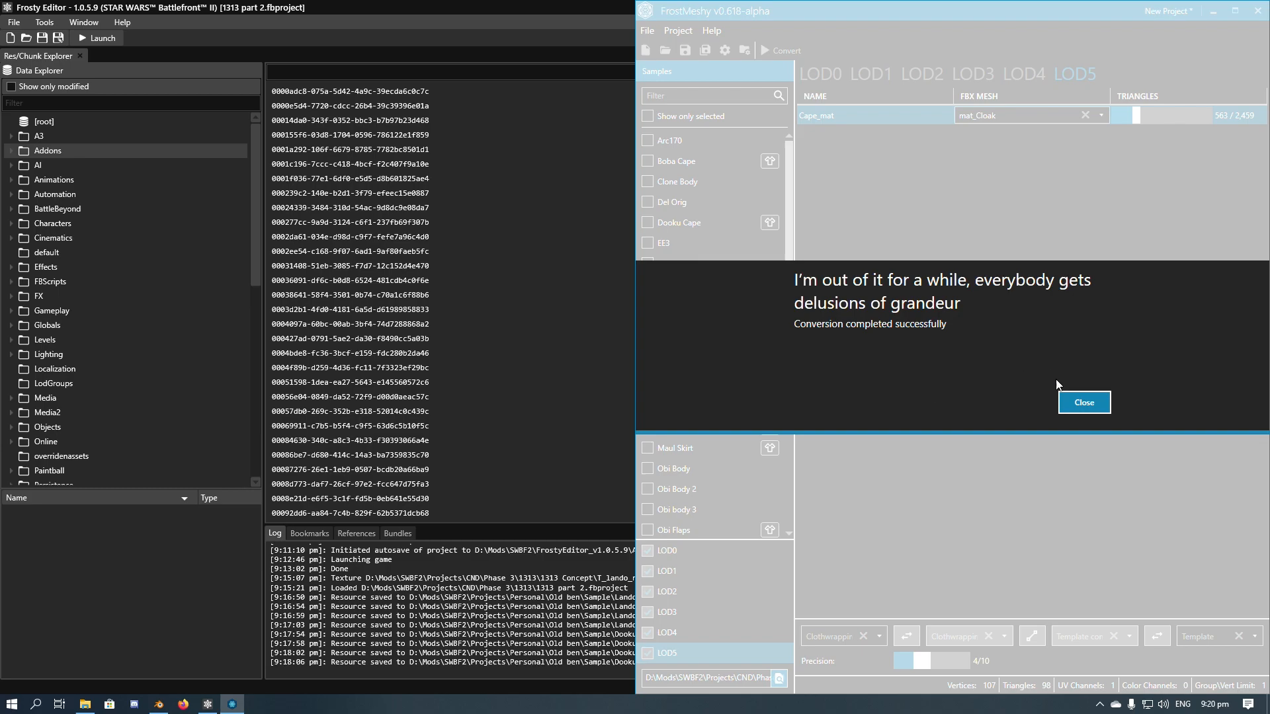
left_click(1083, 403)
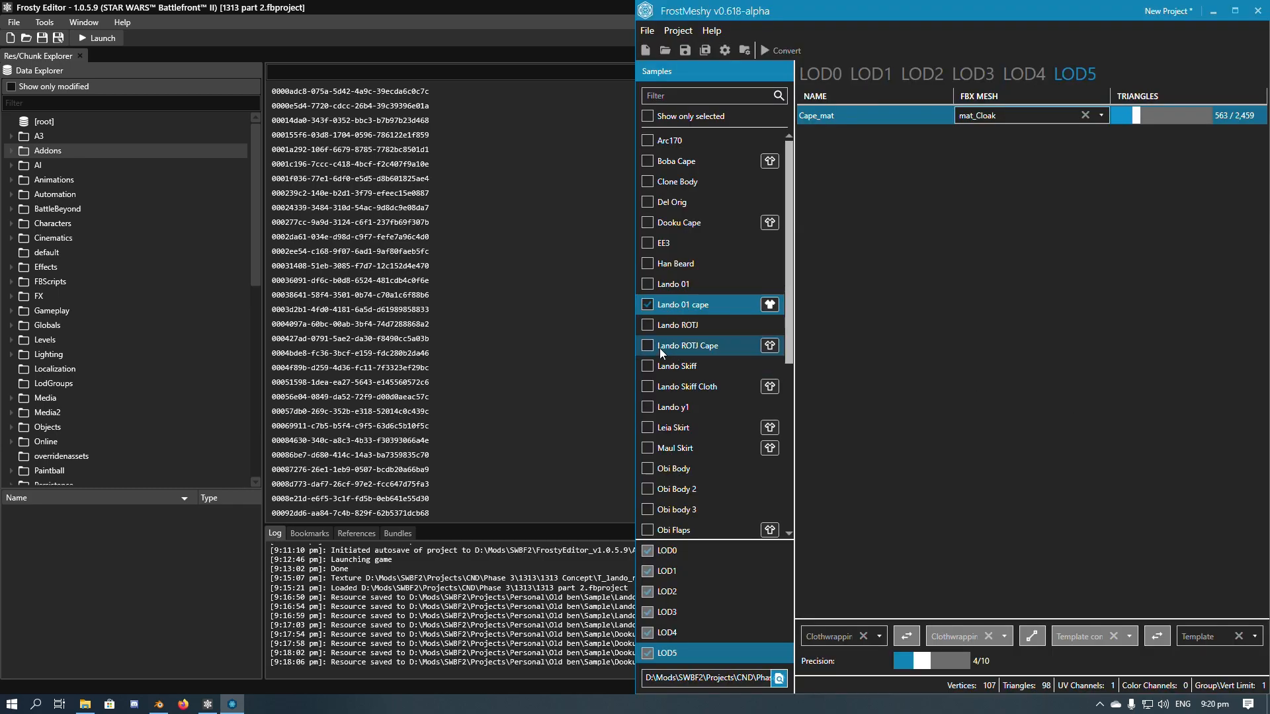
Switch to Frosty Editor, filter the resources for "lando" and open the lando_rotj_01 folder.
left_click_drag(568, 5, 0, 173)
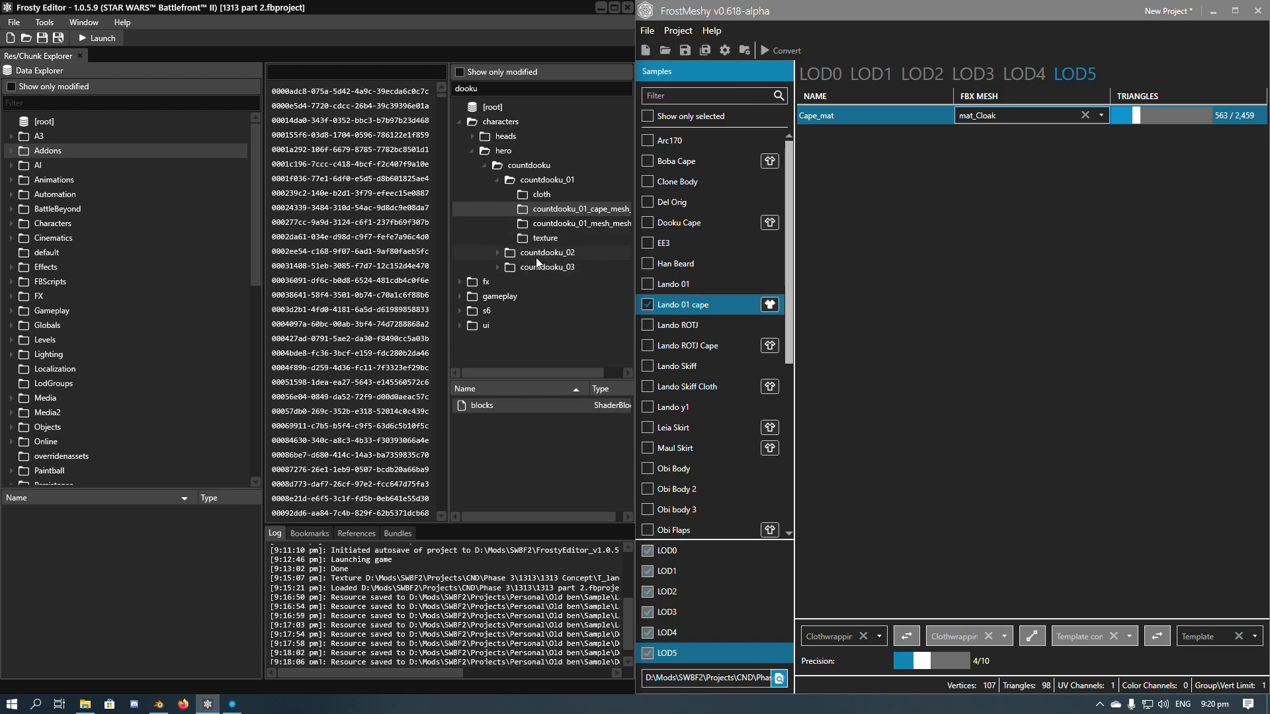
left_click_drag(498, 90, 403, 102)
key("BackSpace")
type("lamdo")
key("Return")
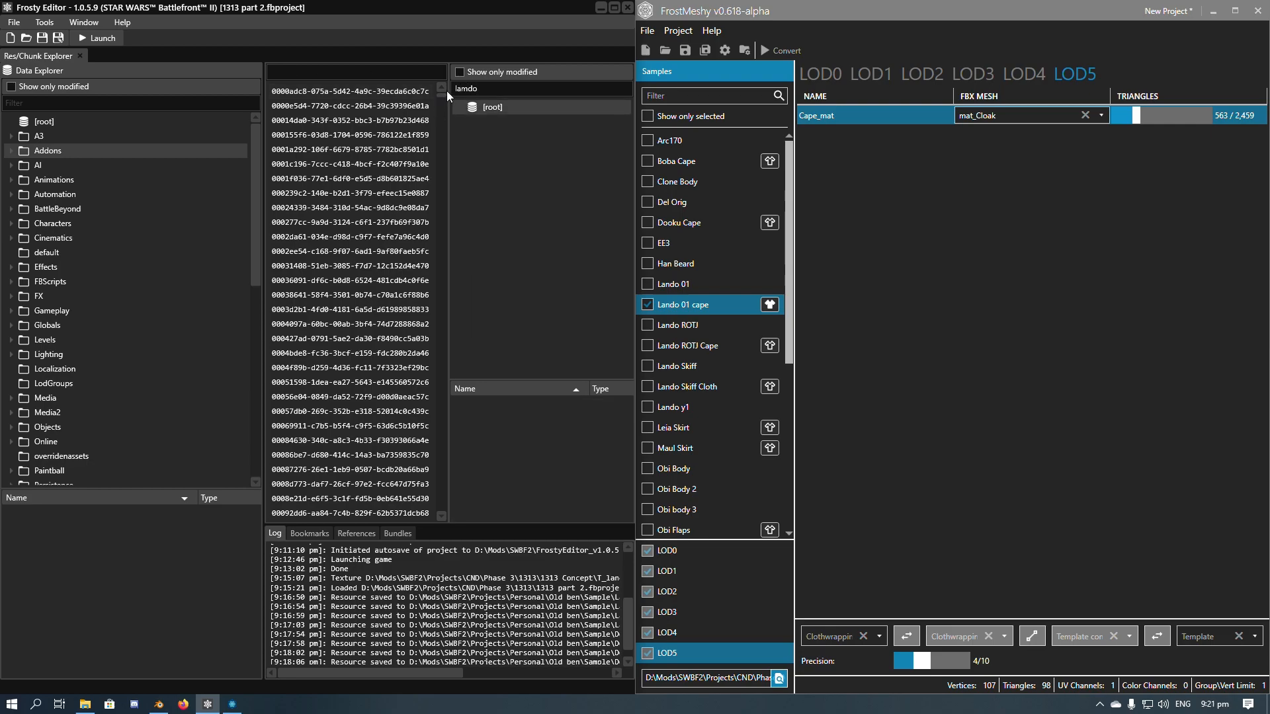
type("n")
key("Return")
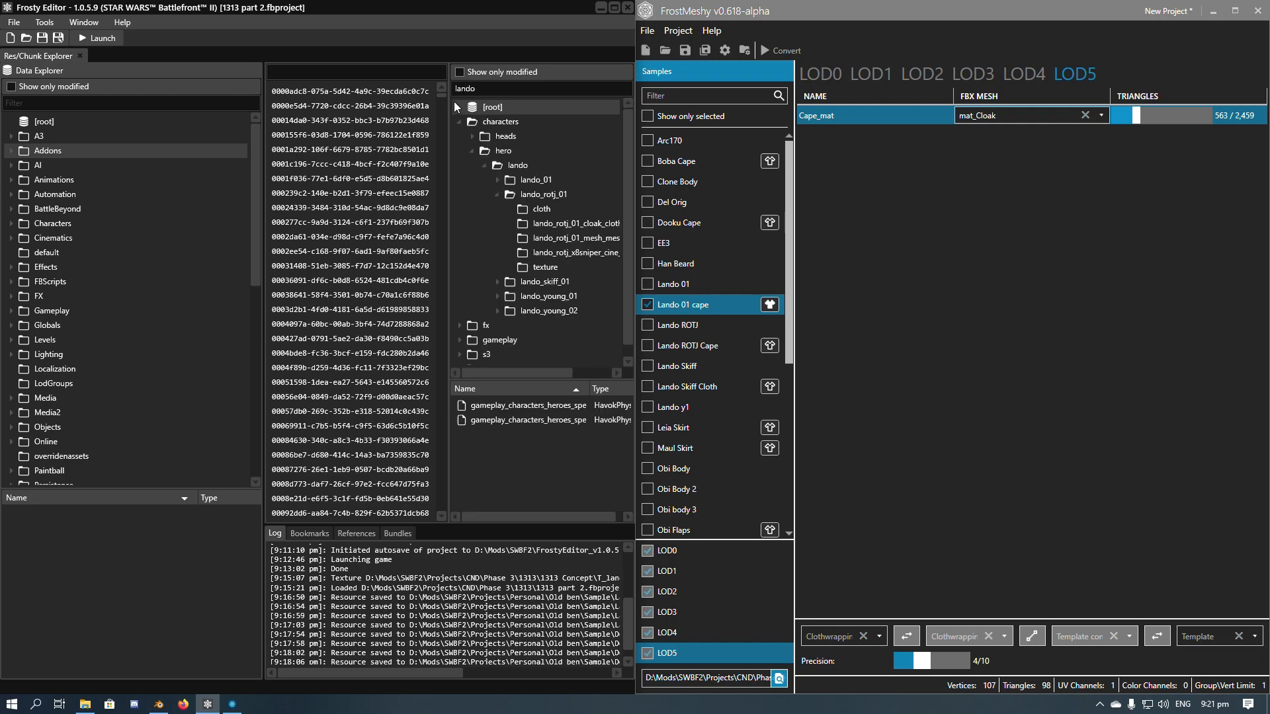
left_click(533, 195)
left_click(555, 432)
right_click(554, 432)
left_click(609, 451)
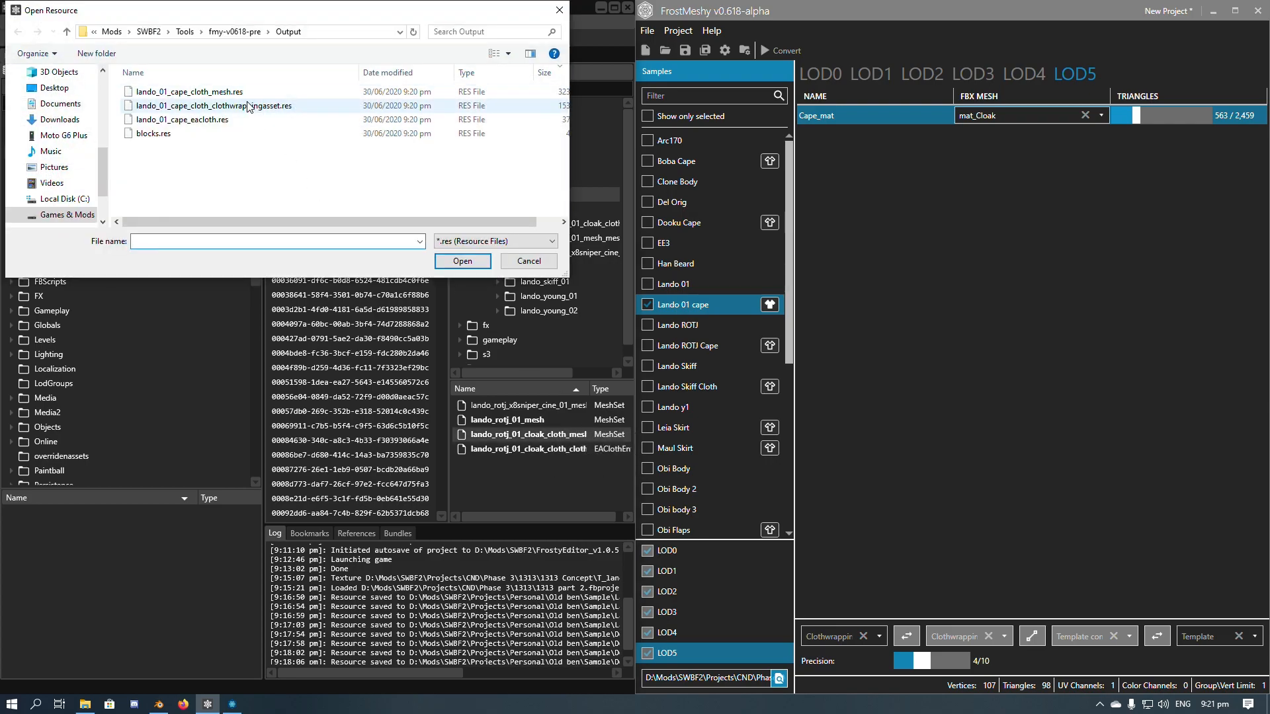
left_click_drag(279, 5, 285, 41)
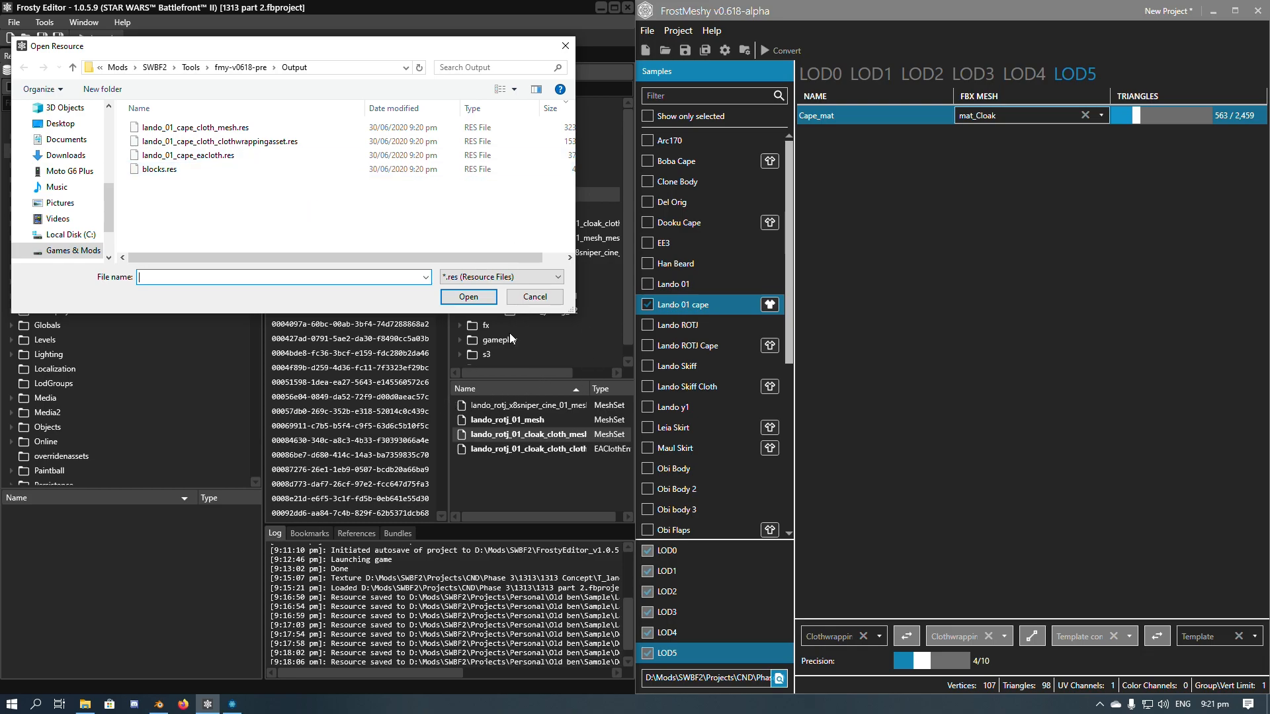
left_click(538, 299)
Widen the resource list and import lando_01_cape_cloth_clothwrappingasset.res into lando_rotj_01_cloak_cloth_clothwrappingasset.
left_click_drag(449, 350, 372, 350)
right_click(501, 442)
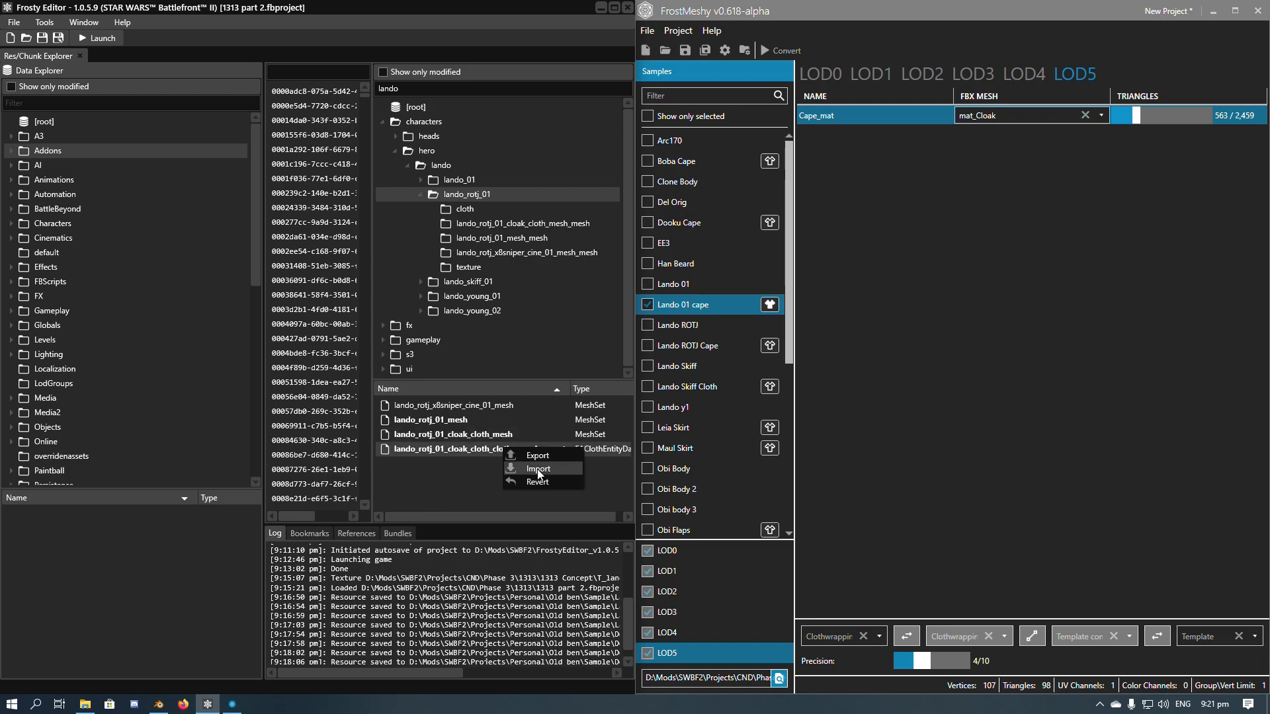
left_click(538, 469)
left_click(219, 140)
left_click(476, 299)
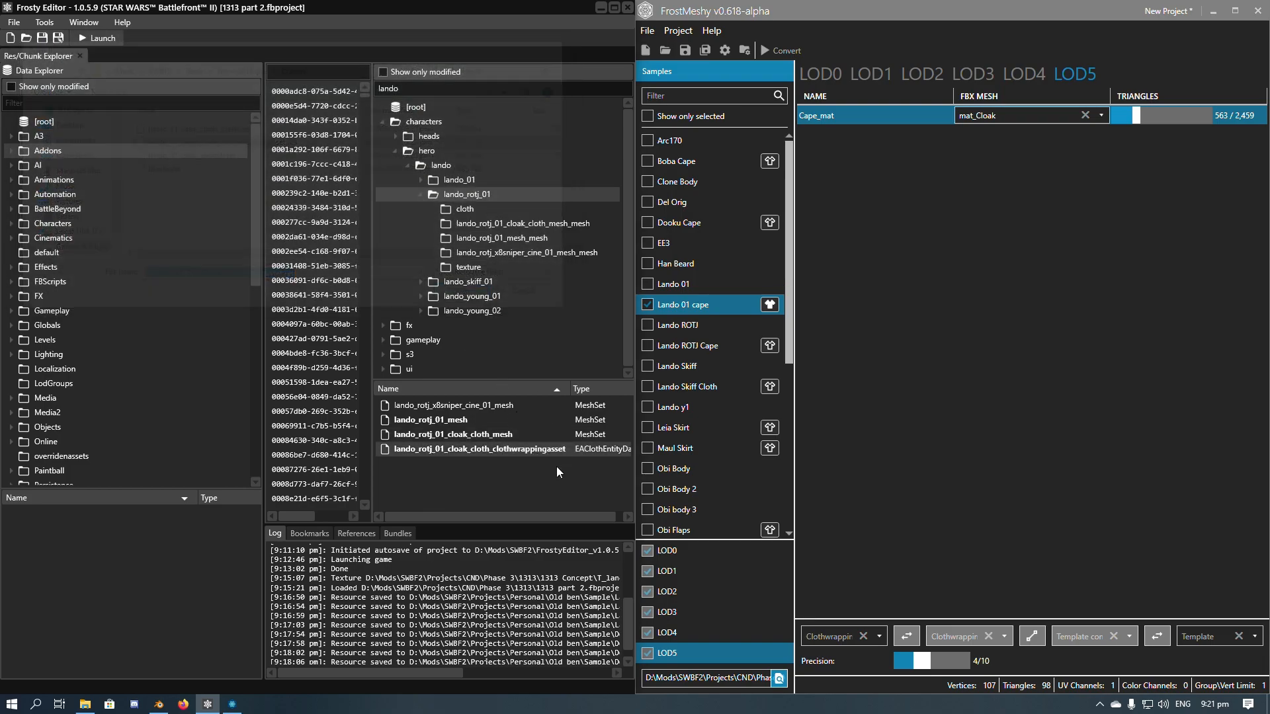
Import lando_01_cape_cloth_mesh.res into the lando_rotj_01_cloak_cloth_mesh resource.
right_click(528, 434)
left_click(572, 457)
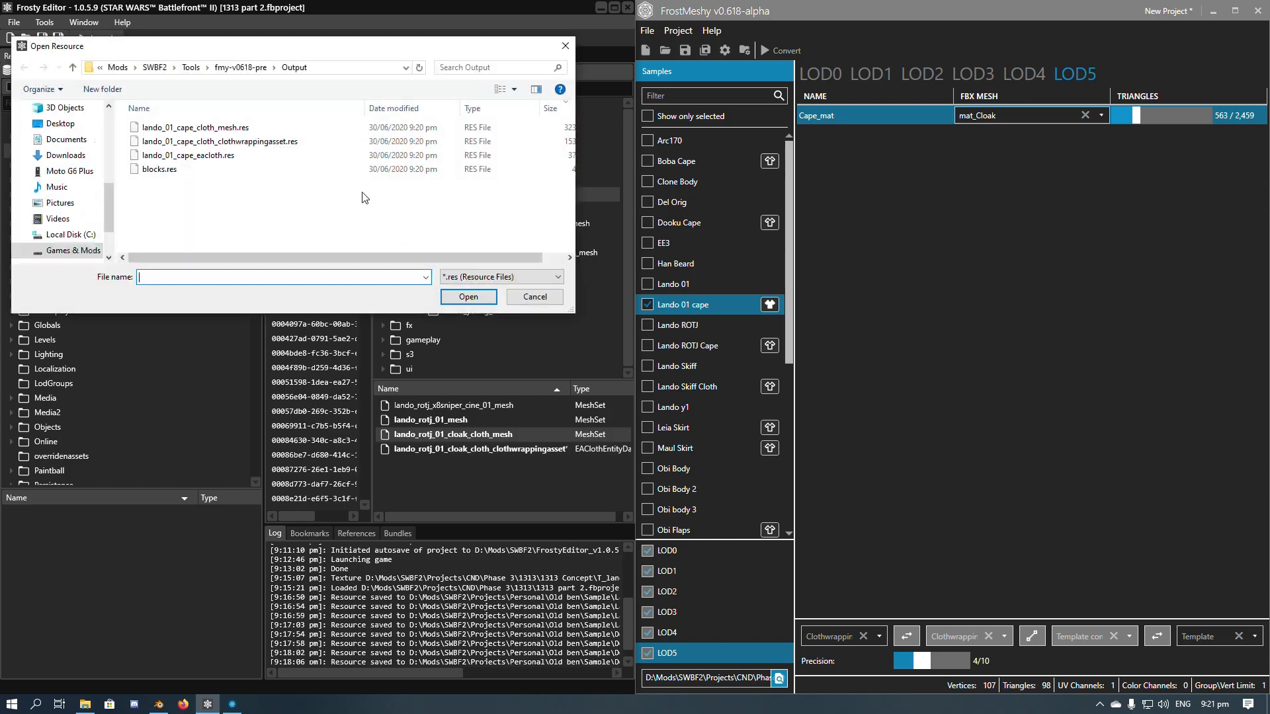
left_click(195, 127)
left_click(469, 297)
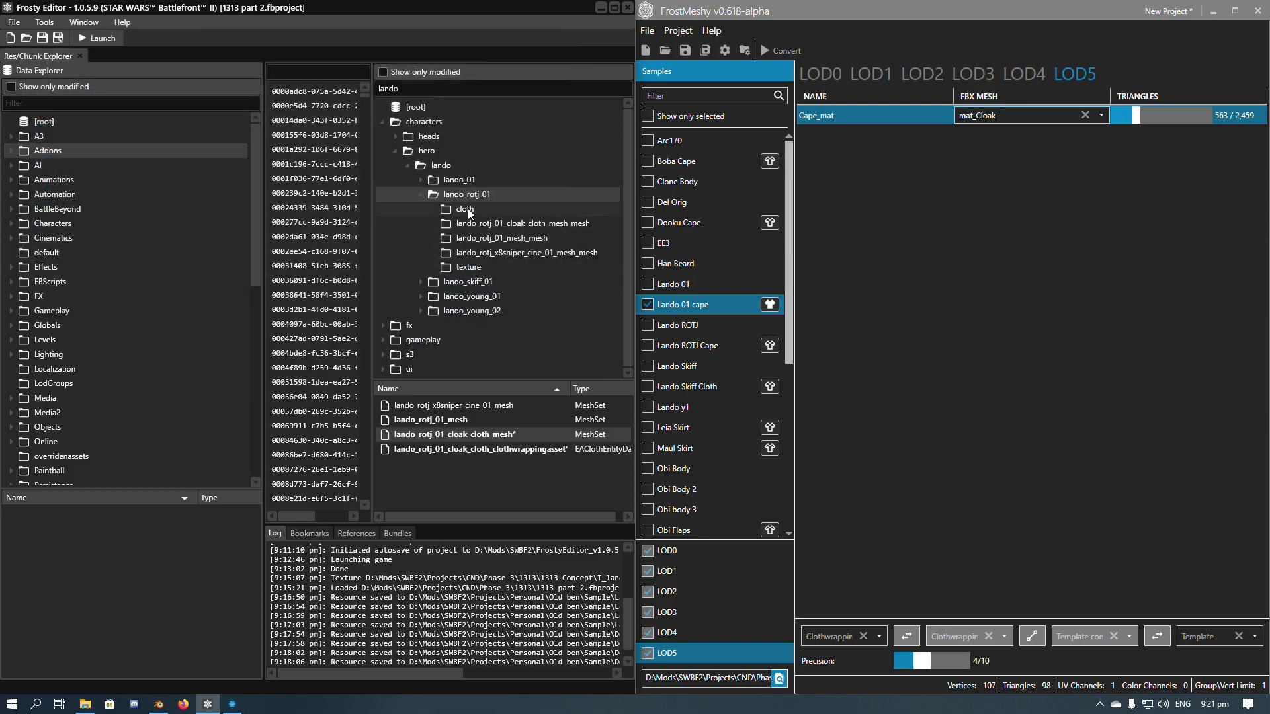
Import lando_01_cape_eacloth.res into the lando_rotj_01_cloak_eacloth resource in the cloth folder.
left_click(465, 208)
right_click(502, 405)
left_click(536, 424)
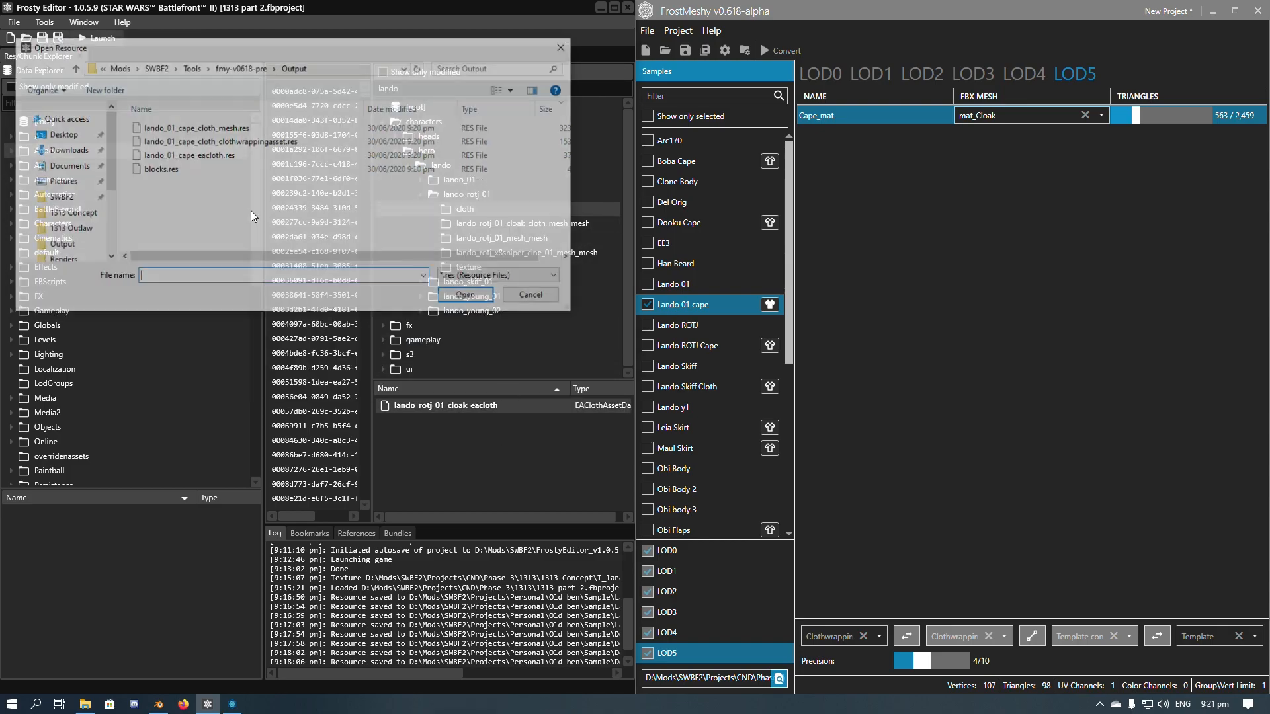
left_click(188, 155)
left_click(468, 296)
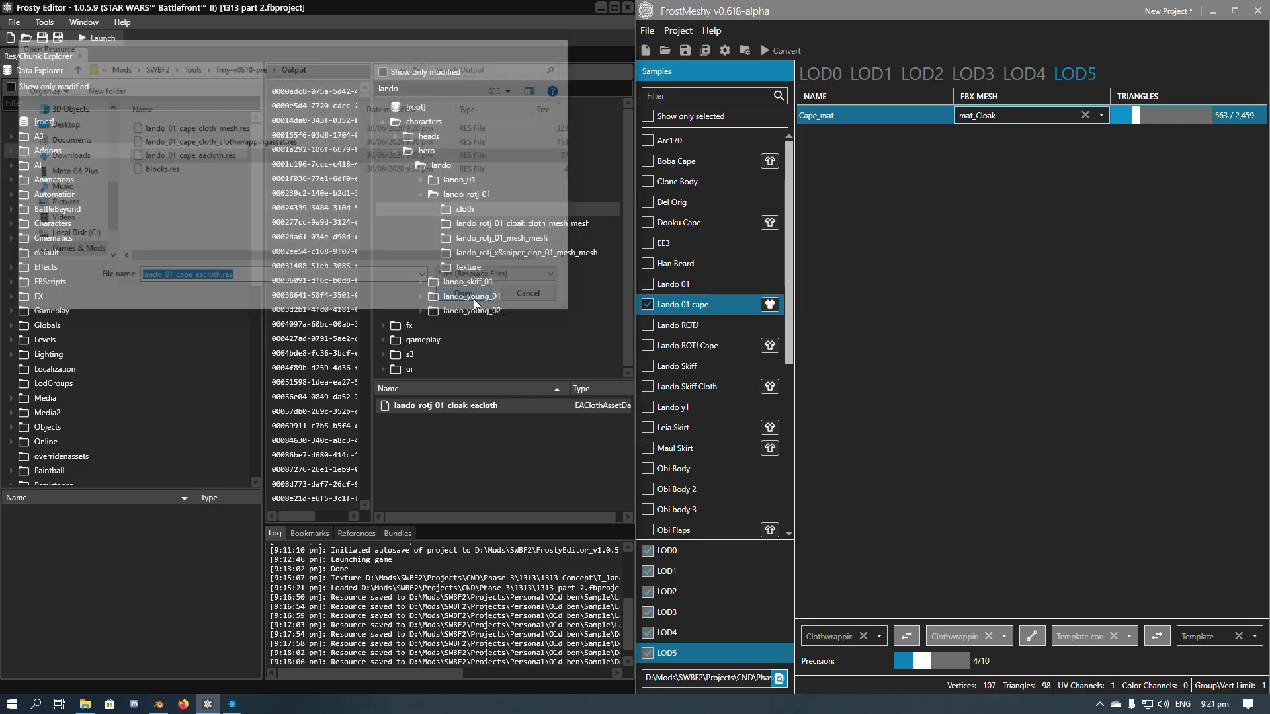
Import the converted blocks resource over blocks in the lando_rotj_01_cloak_cloth_mesh_mesh folder.
left_click(533, 223)
right_click(454, 406)
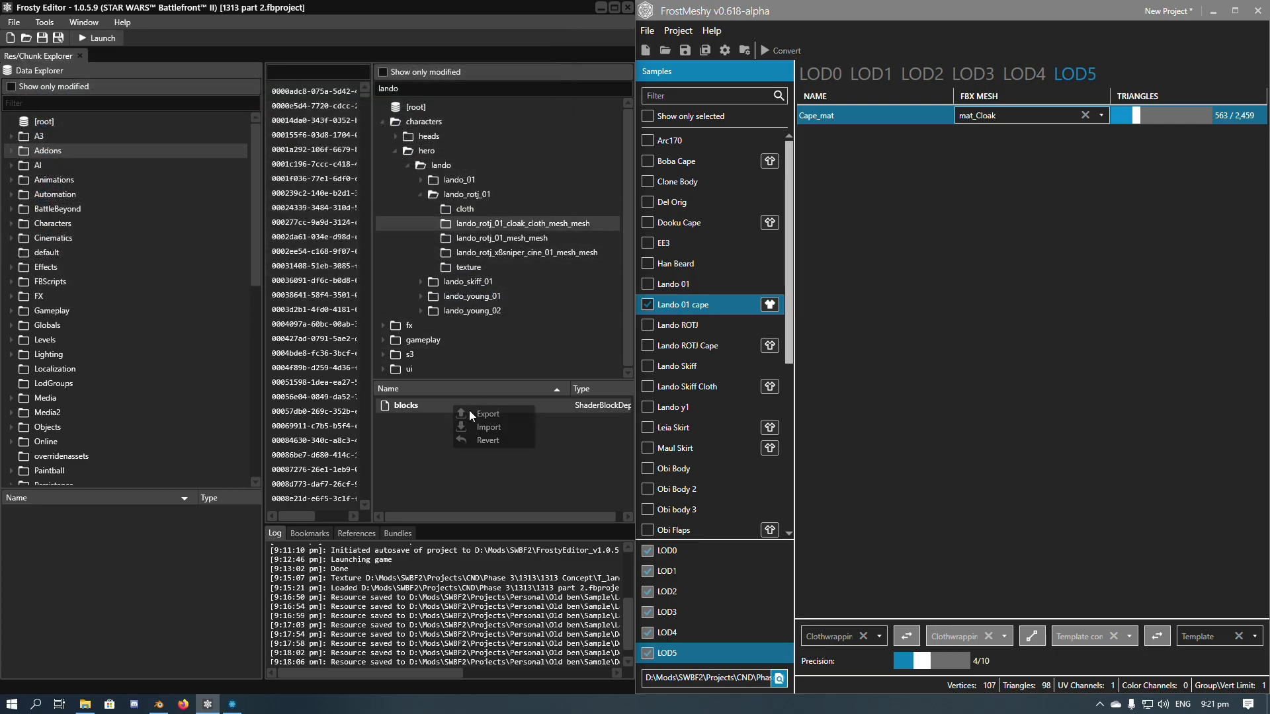
Import blocks.res from the Output folder into the blocks resource of lando_rotj_01_cloak_cloth_mesh_mesh.
left_click(477, 427)
left_click(160, 169)
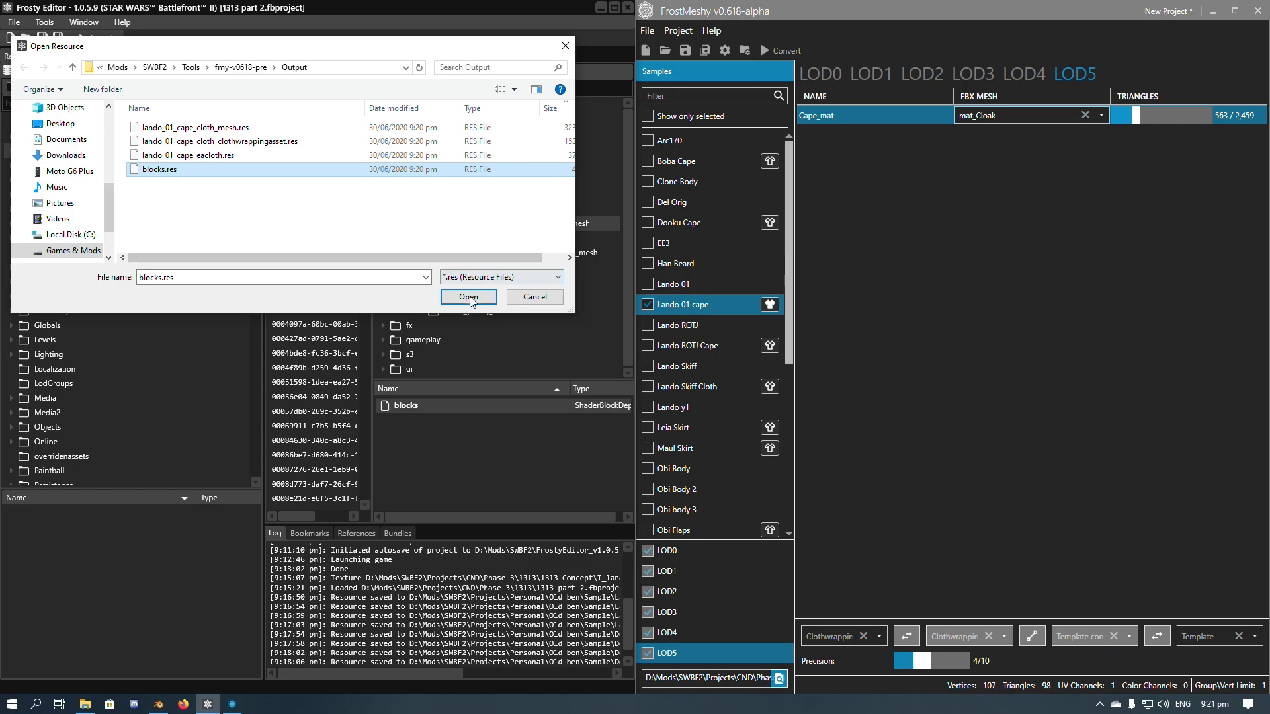
left_click(468, 296)
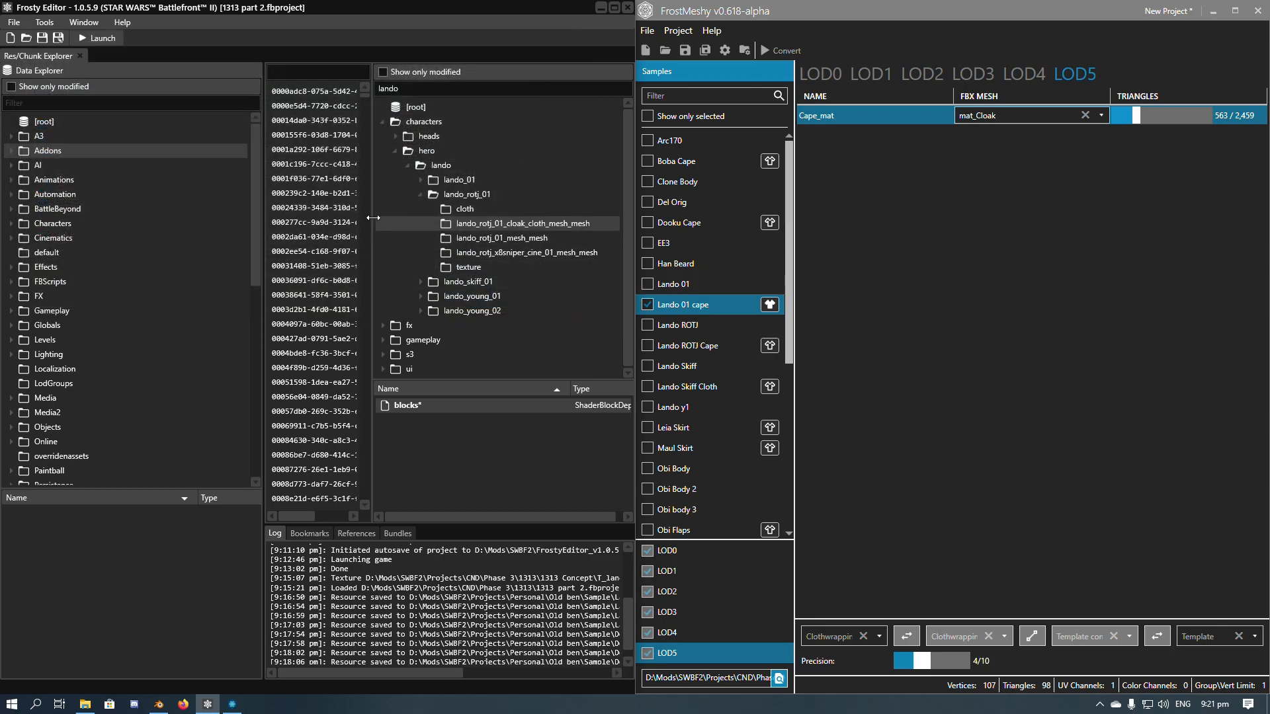
Maximize the editor, open lando_rotj_01_cloak_cloth_mesh from Characters/Hero/Lando/Lando_ROTJ_01, and inspect the cape from several angles.
left_click_drag(371, 225, 425, 198)
left_click(614, 8)
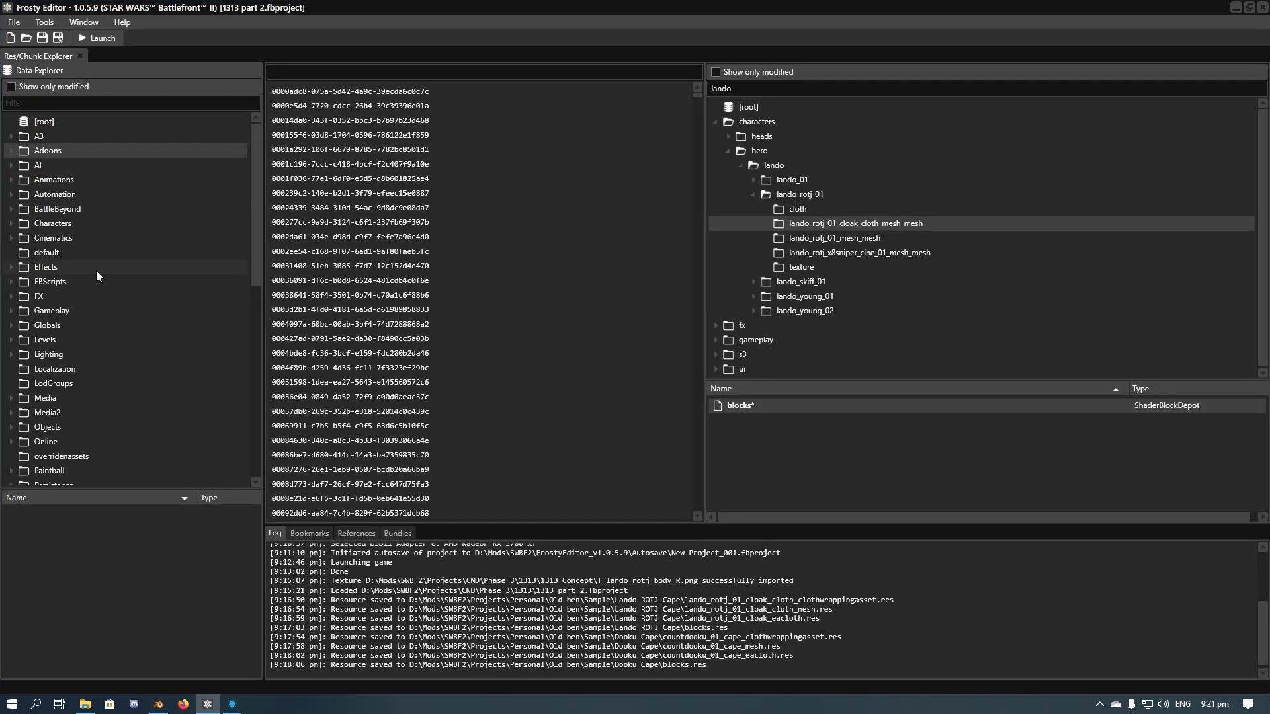
left_click(18, 225)
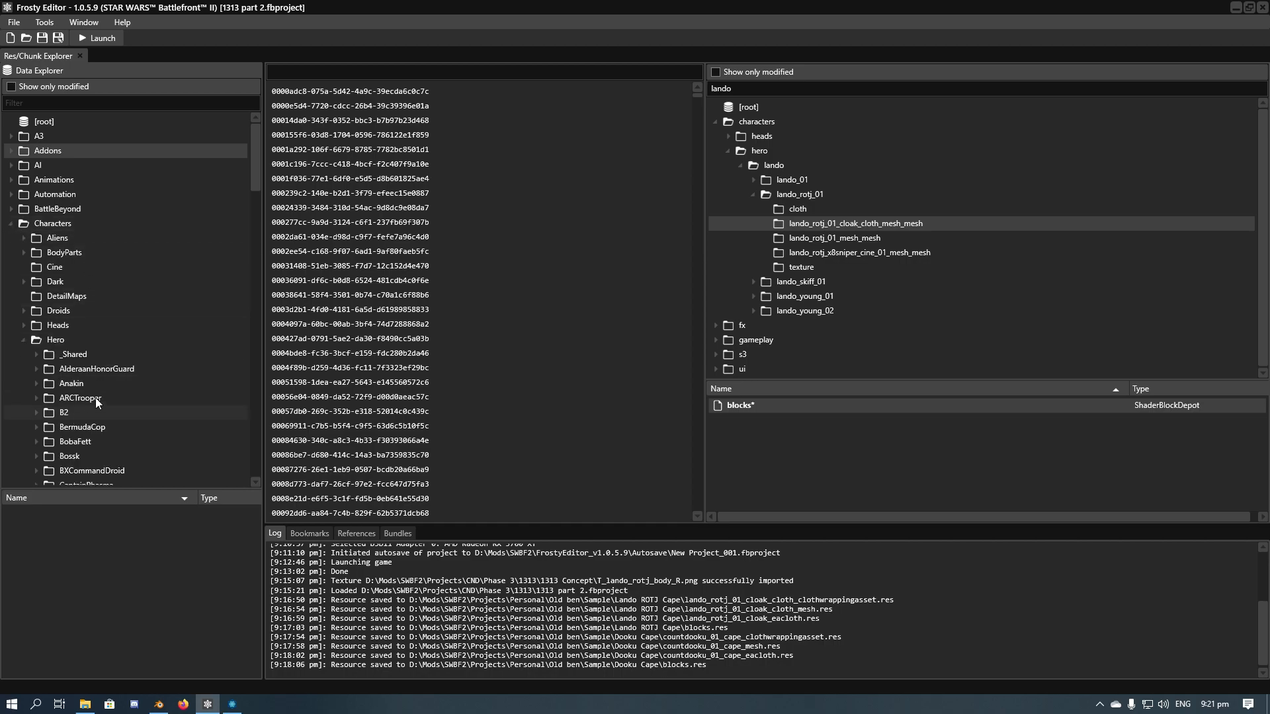
scroll(89, 402, "down", 5)
scroll(84, 434, "down", 8)
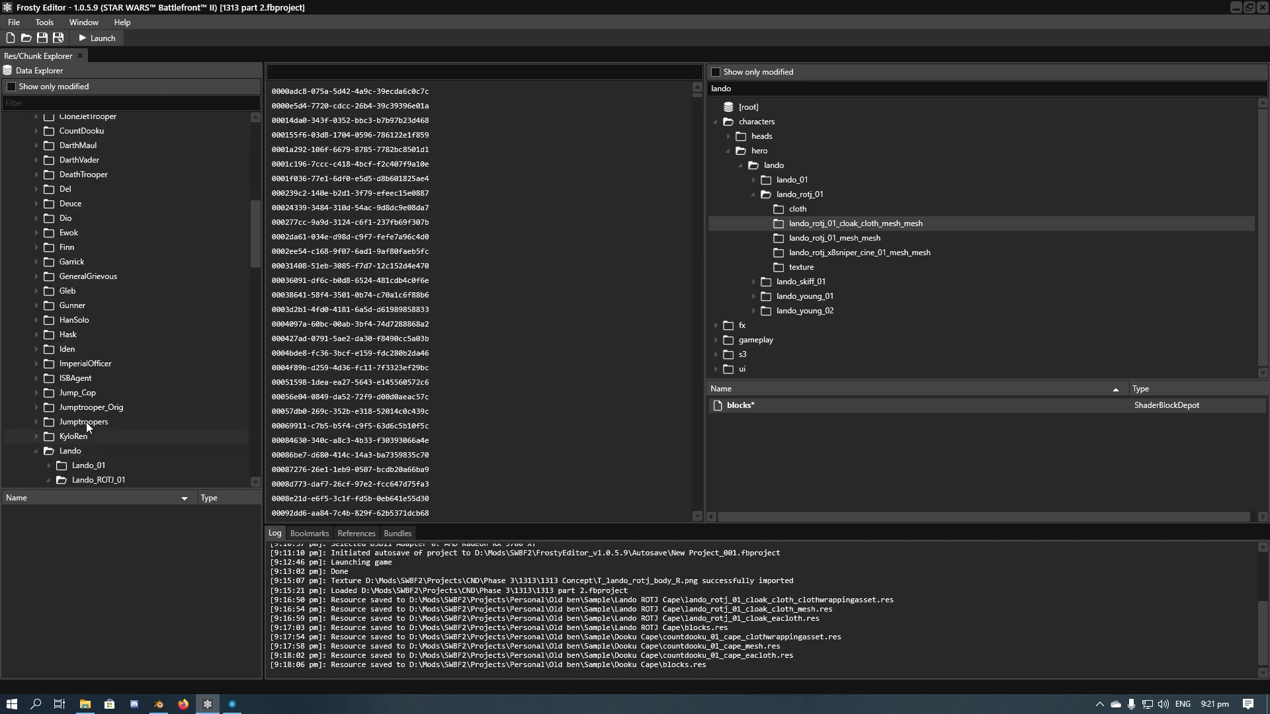
left_click(118, 327)
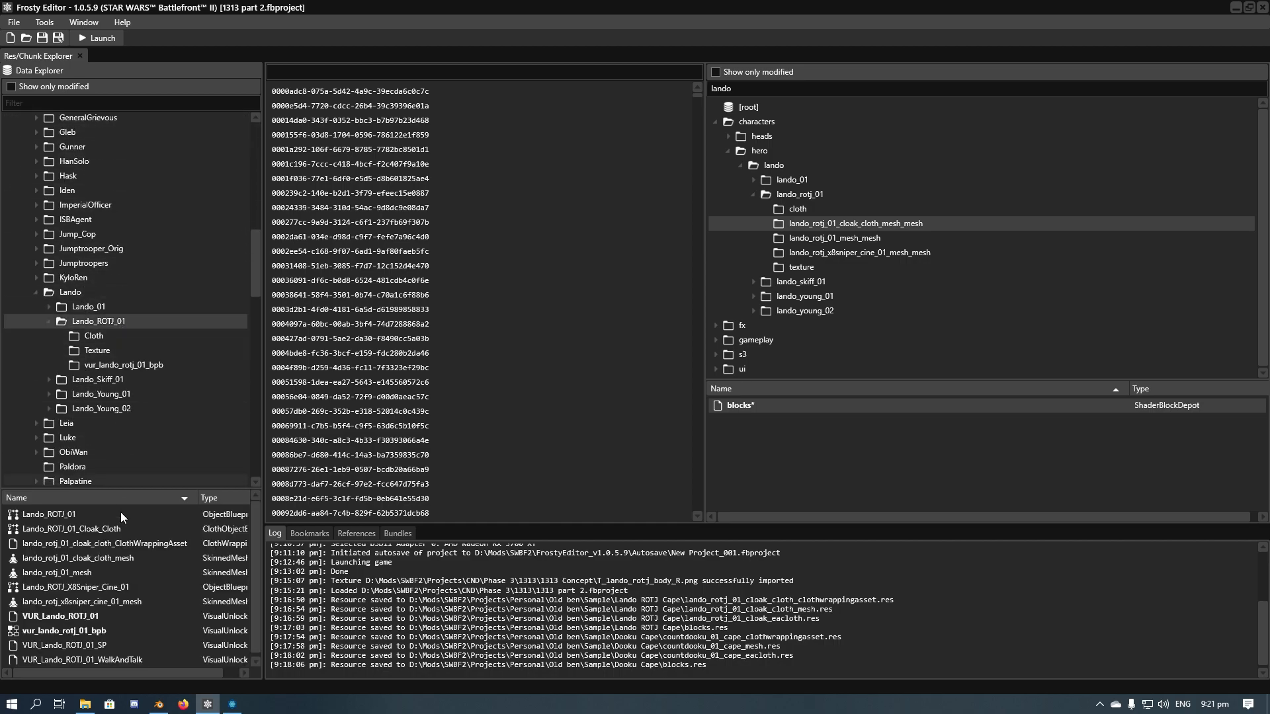
double_click(128, 558)
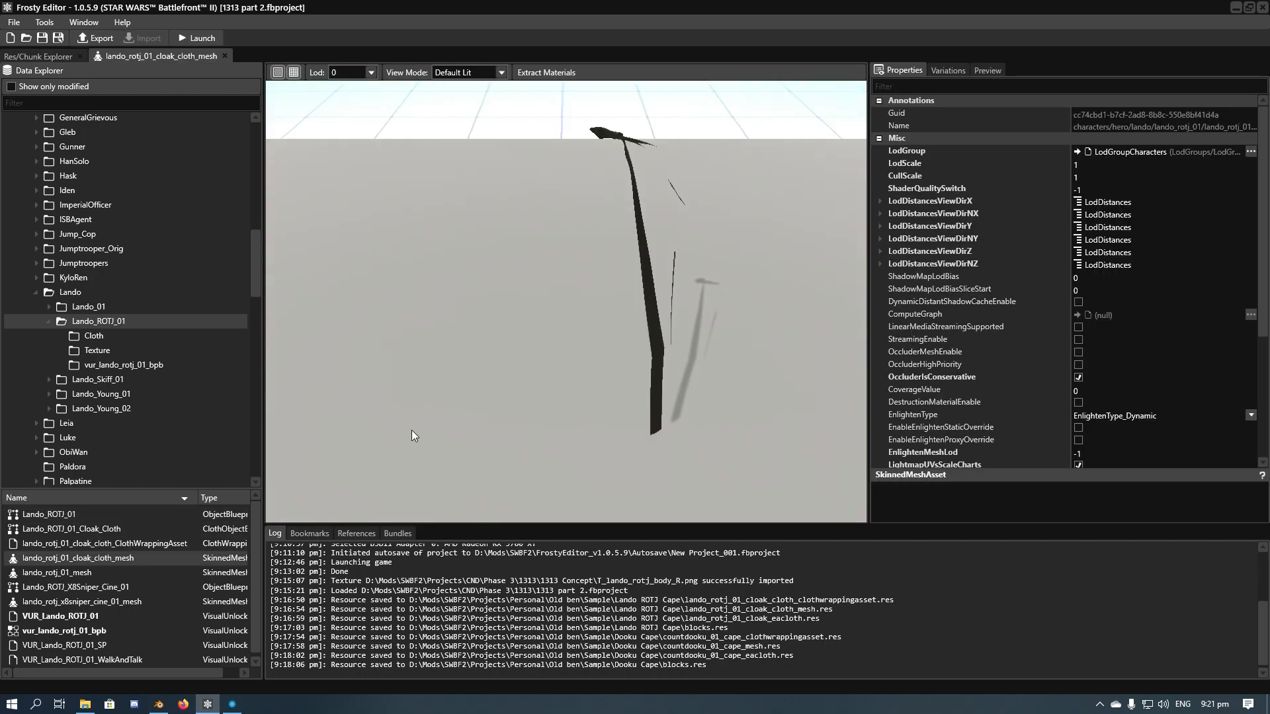
right_click_drag(730, 342, 820, 344)
key("a")
right_click_drag(730, 342, 792, 349)
key("s")
key("w")
Check the T_Lando_ROTJ_01_cloak_CS texture with its alpha channel toggled, close it and re-examine the cape mesh.
left_click(127, 352)
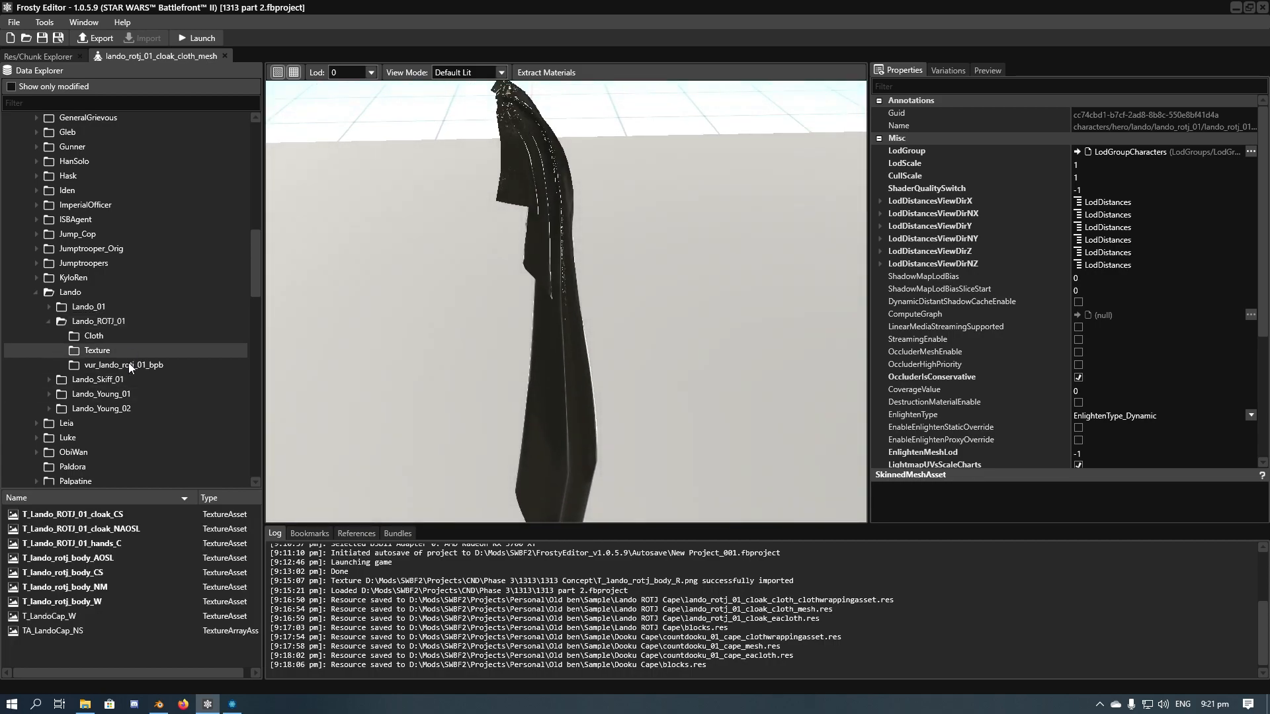
double_click(145, 514)
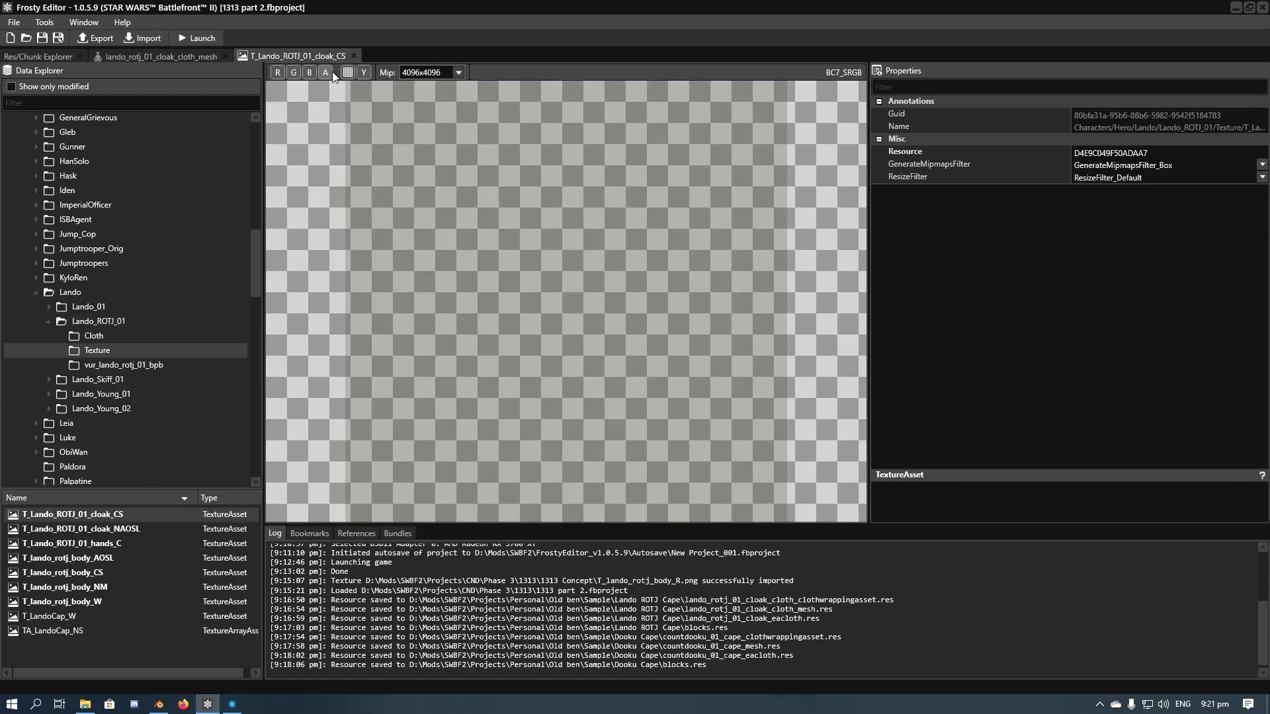
left_click(326, 71)
left_click(325, 71)
left_click(354, 57)
right_click_drag(415, 304, 415, 310)
mouse_move(537, 410)
right_mouse_down()
mouse_move(443, 311)
mouse_move(538, 410)
right_mouse_up()
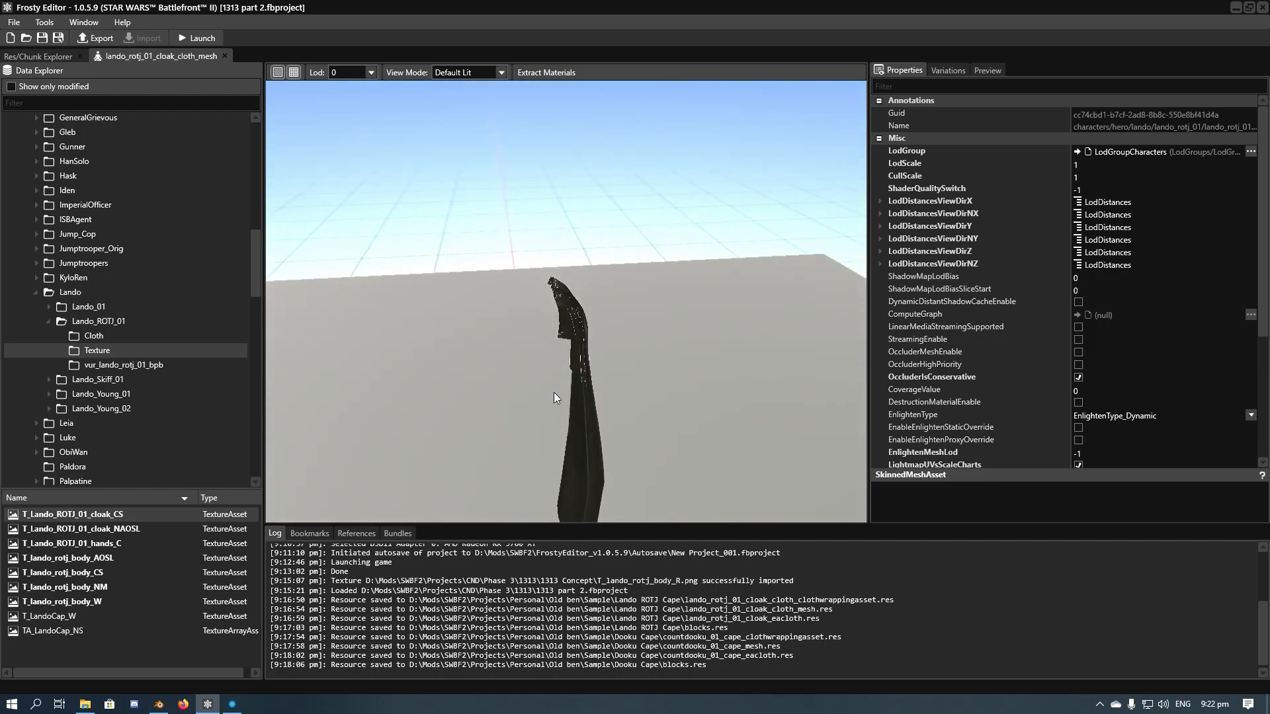
Launch the modded game and select the General appearance for Lando Calrissian in the hero collection.
left_click(192, 40)
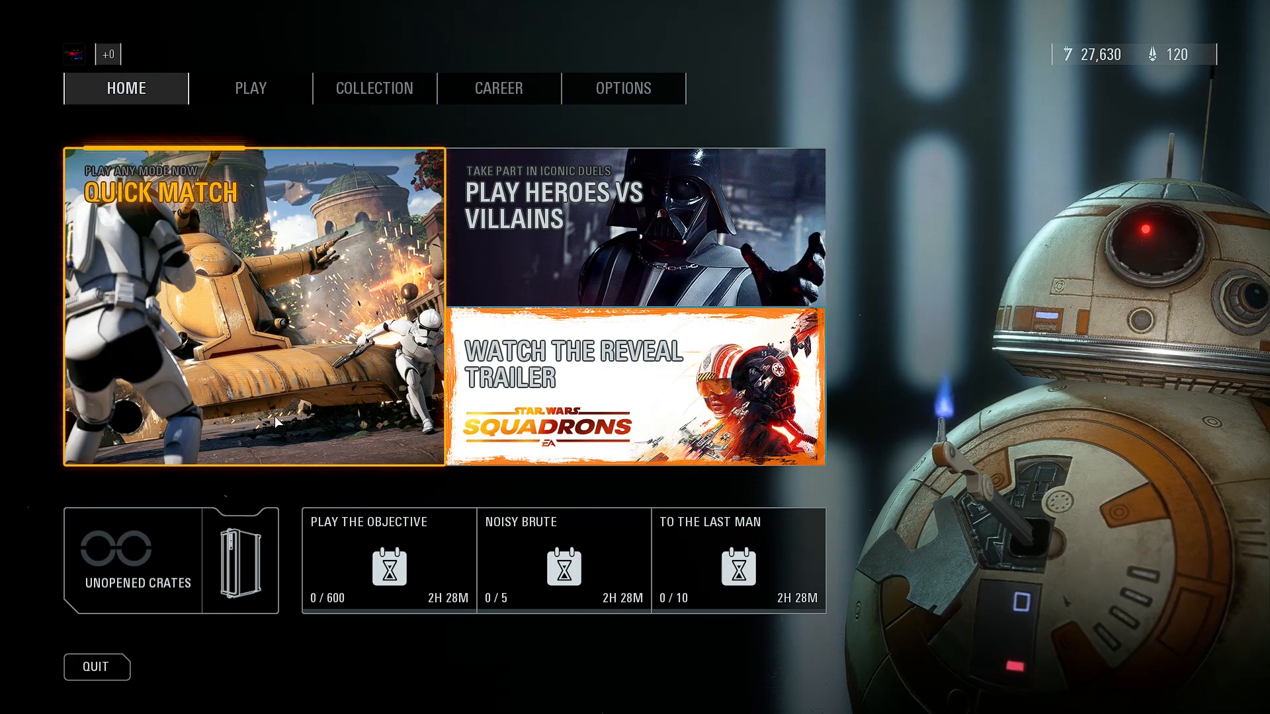
left_click(360, 90)
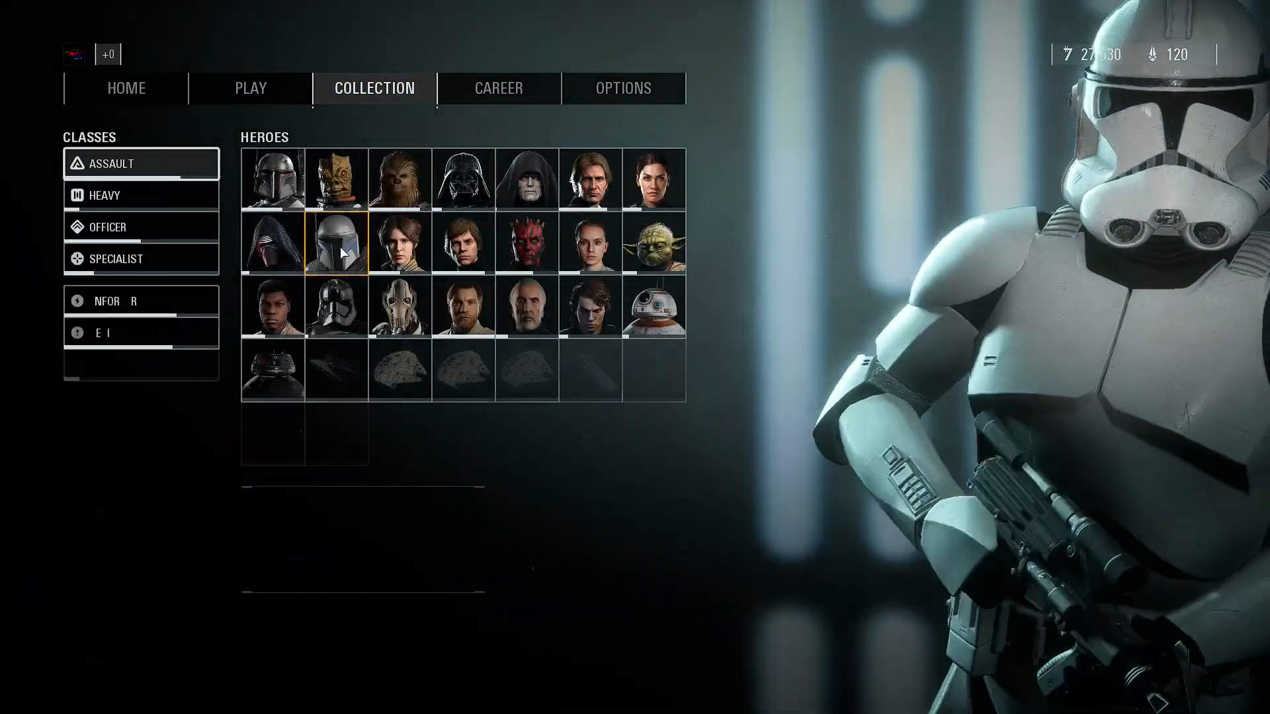
left_click(328, 558)
left_click(280, 345)
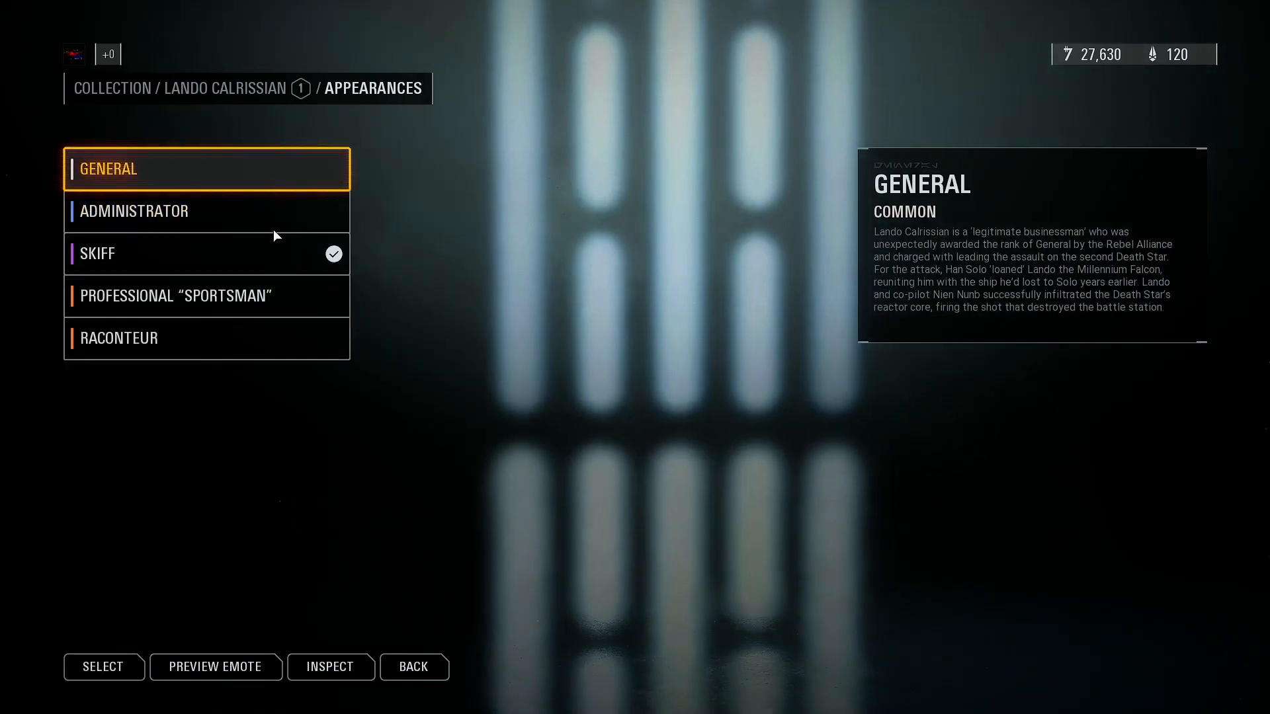
left_click(118, 673)
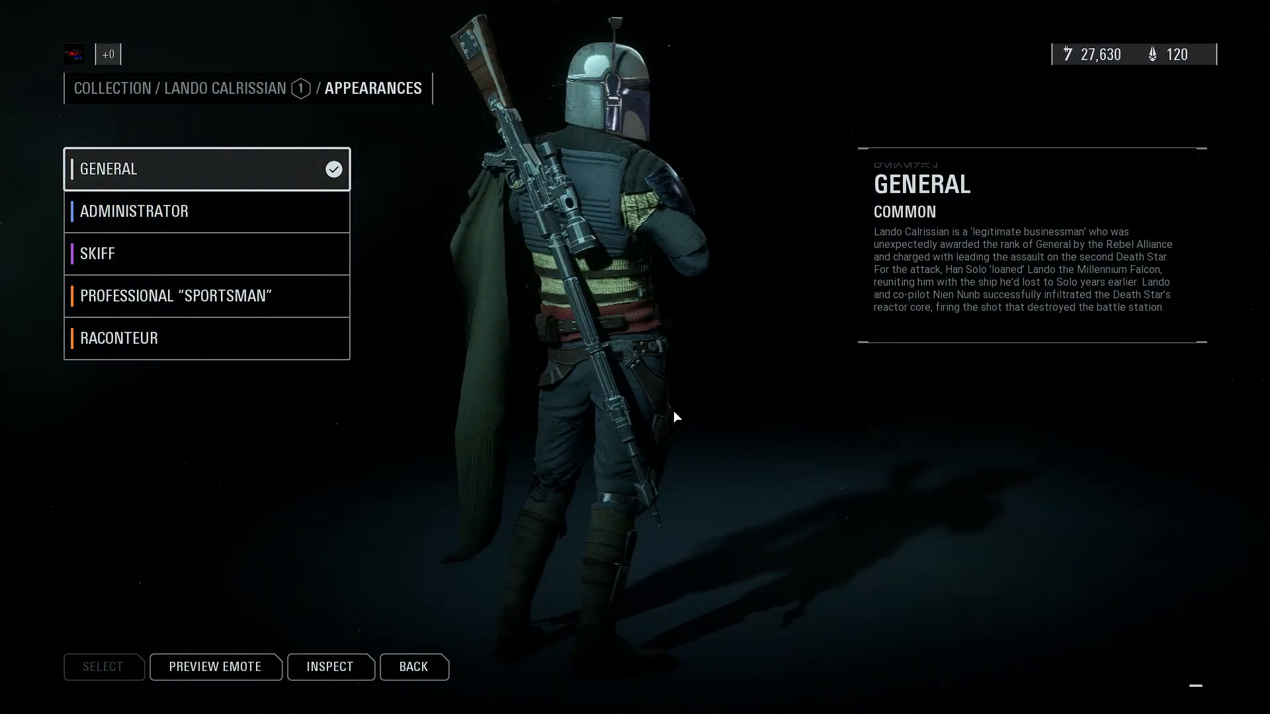
Inspect the General character model and its cape by rotating it and previewing the emote.
left_click_drag(674, 410, 674, 360)
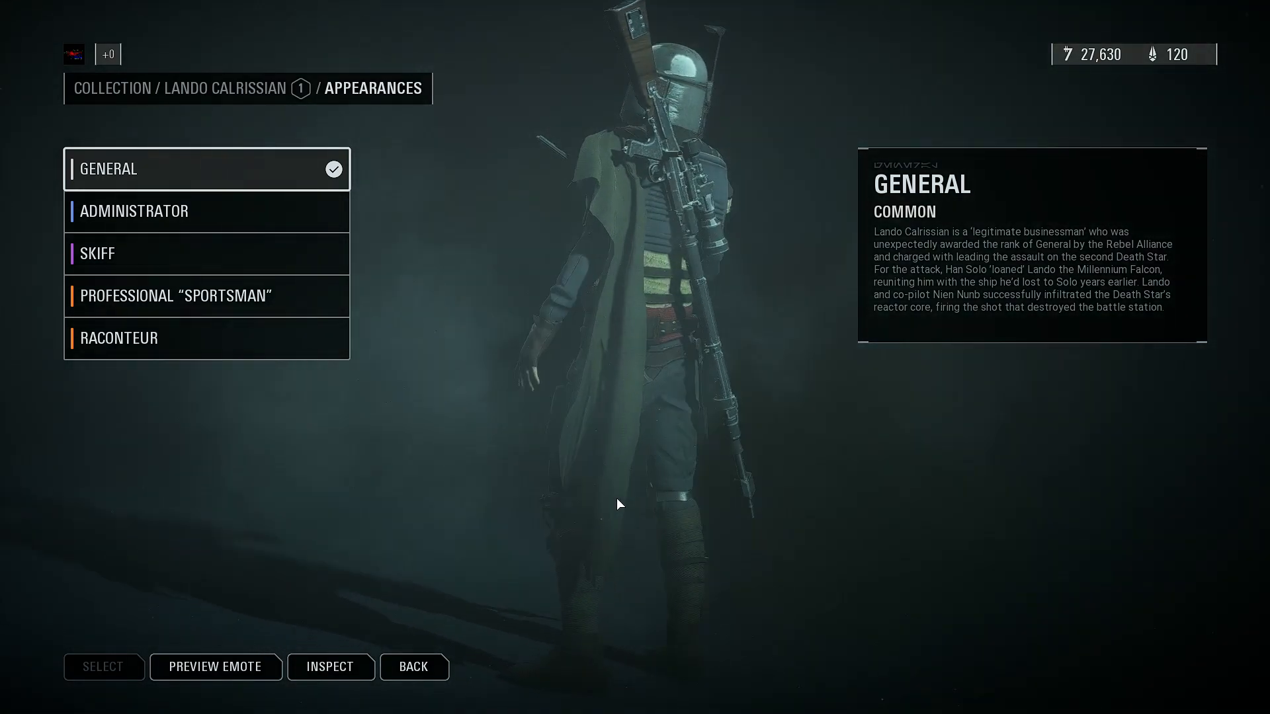
left_click(333, 665)
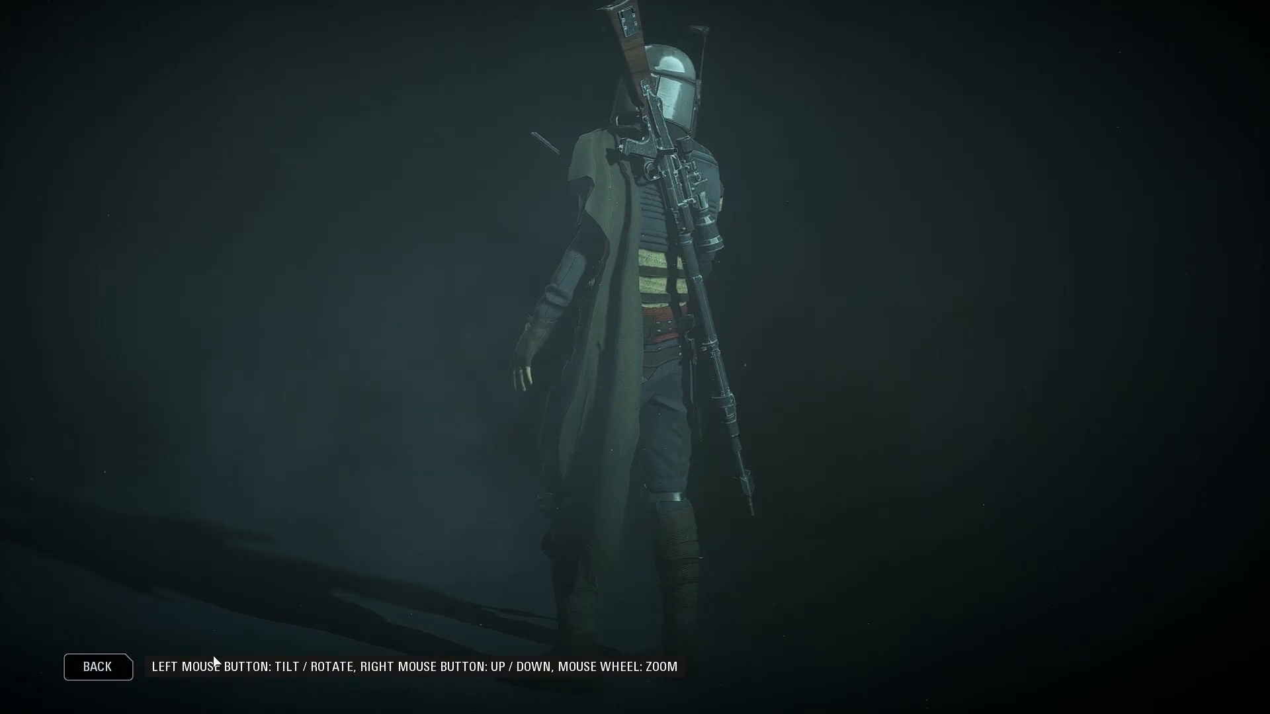
left_click(97, 666)
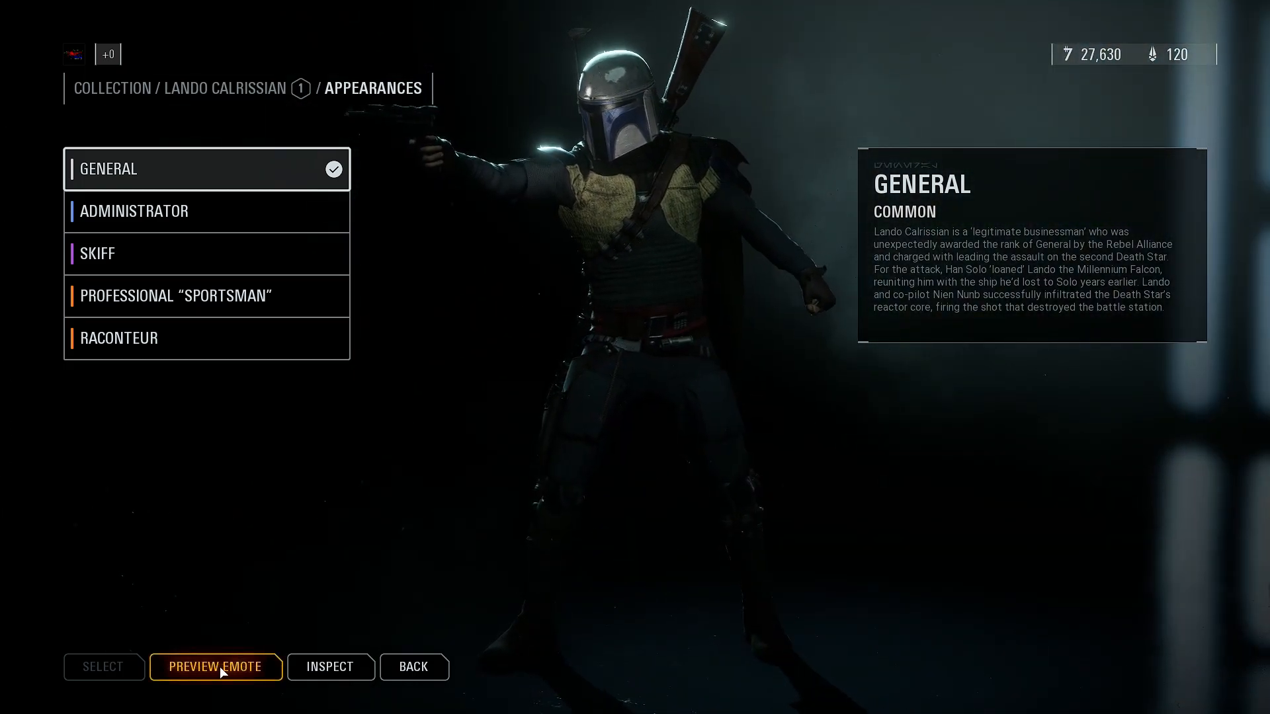
left_click(221, 668)
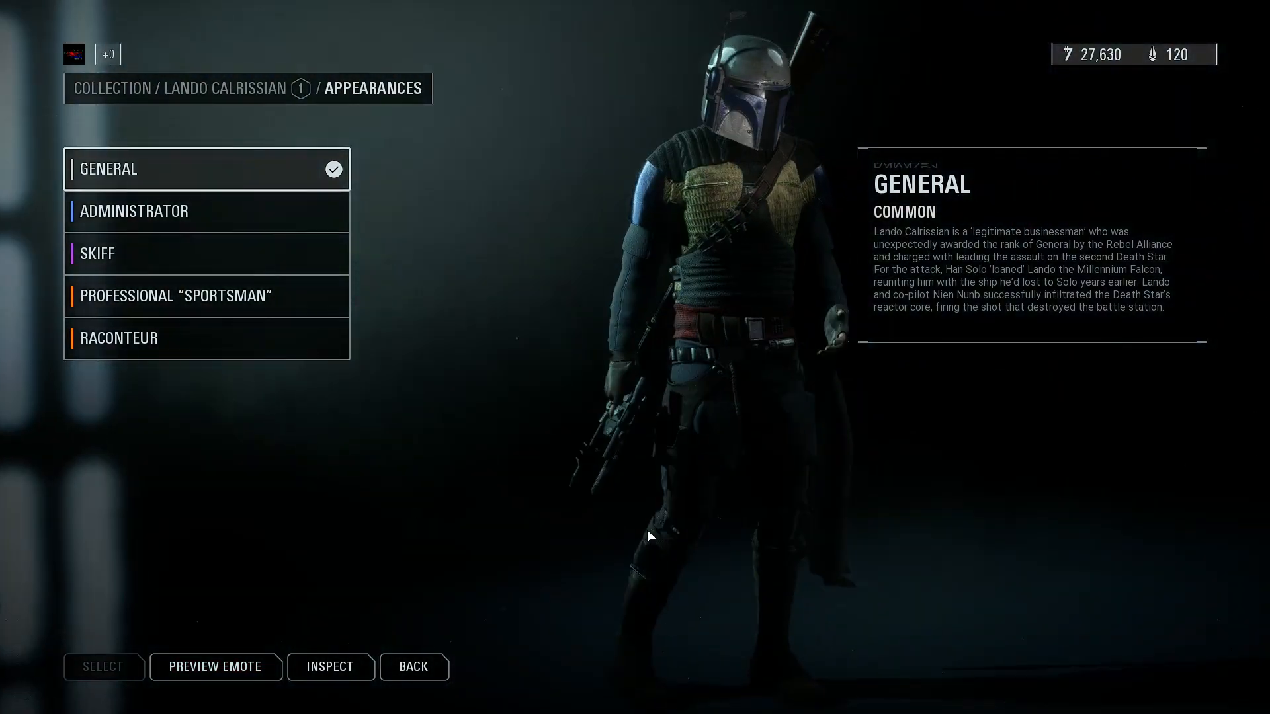
Start a custom arcade Team Battle on Kamino and spawn as the helmeted hero that replaces Lando.
key("Escape")
key("Escape")
left_click(230, 93)
left_click(868, 428)
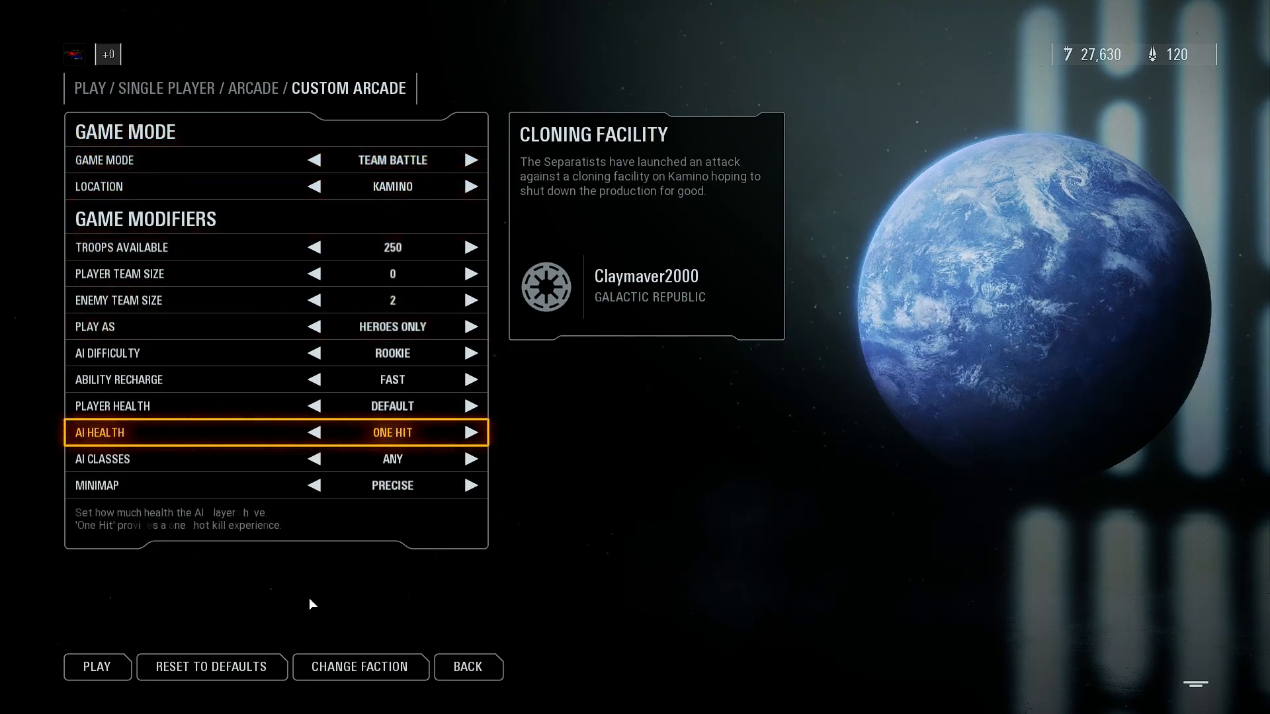
left_click(98, 666)
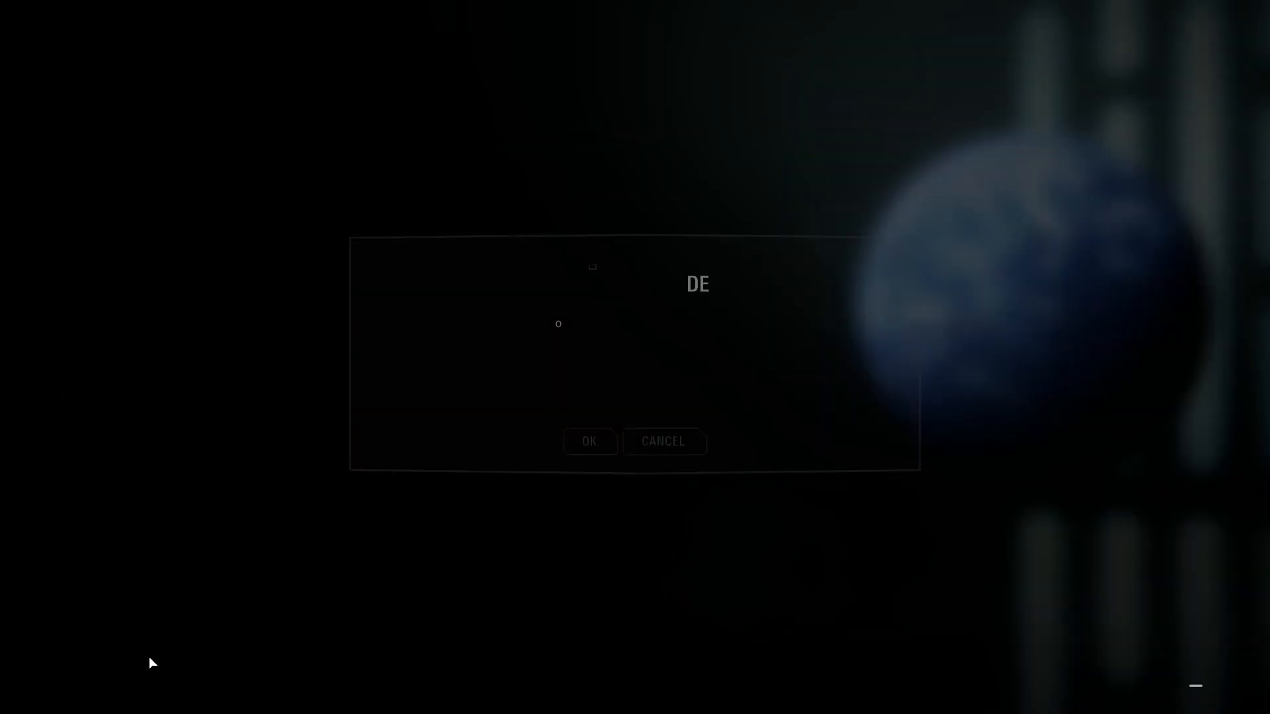
left_click(588, 442)
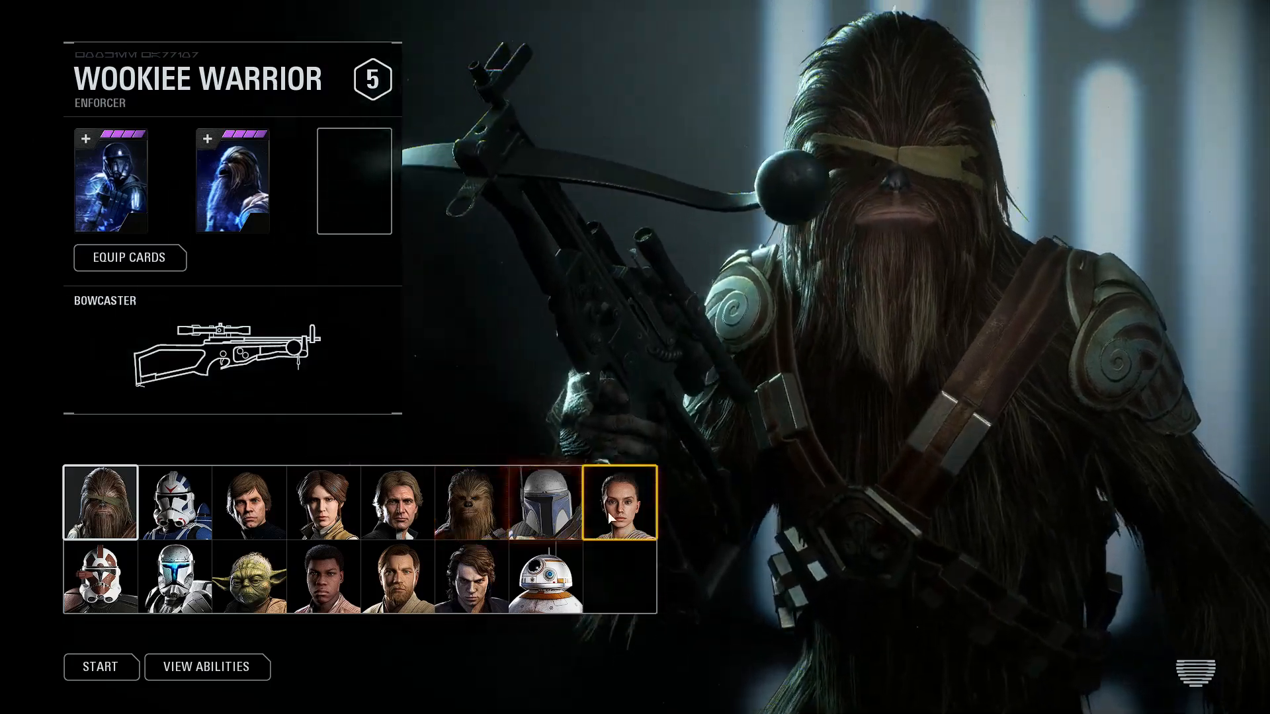
left_click(554, 498)
left_click(99, 666)
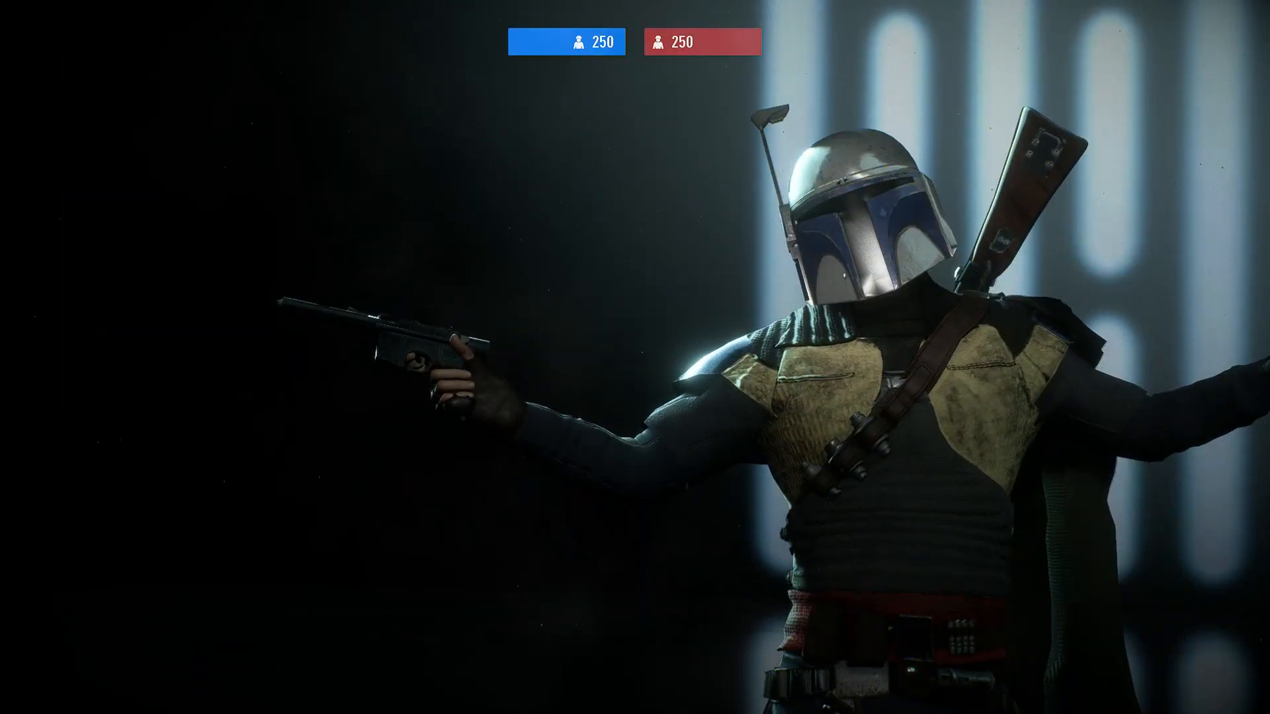
key("w")
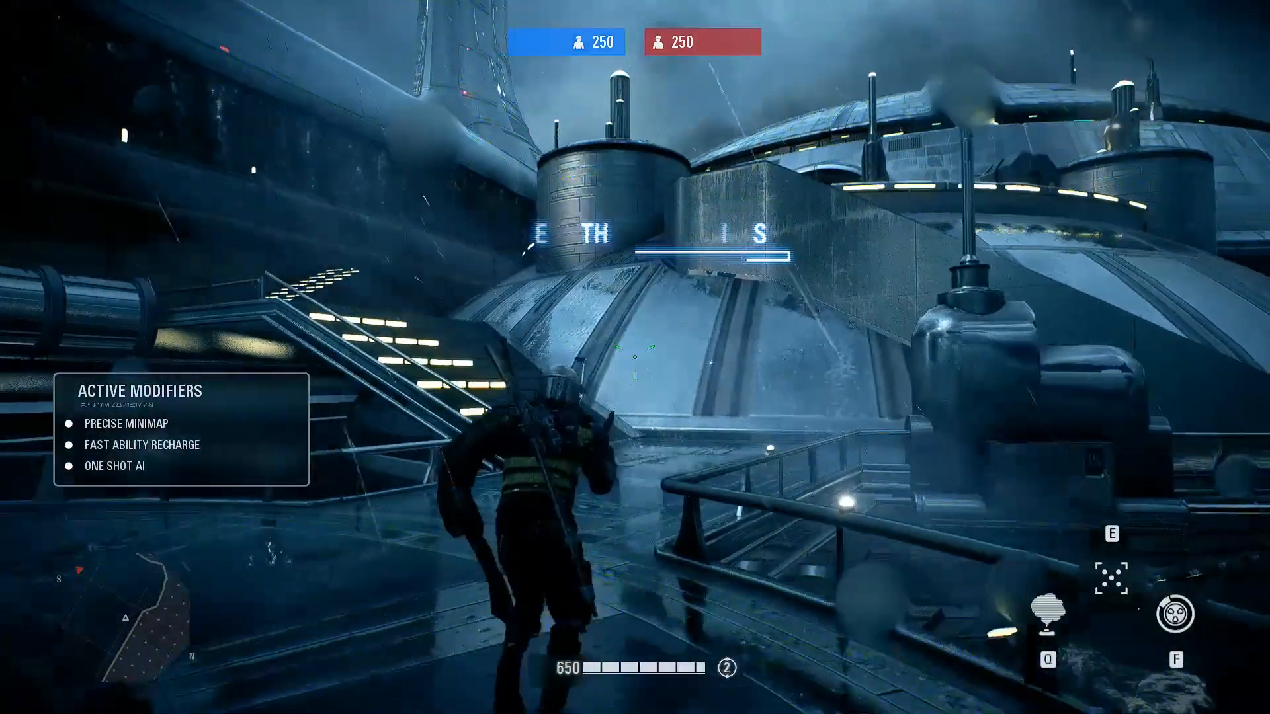
key("w")
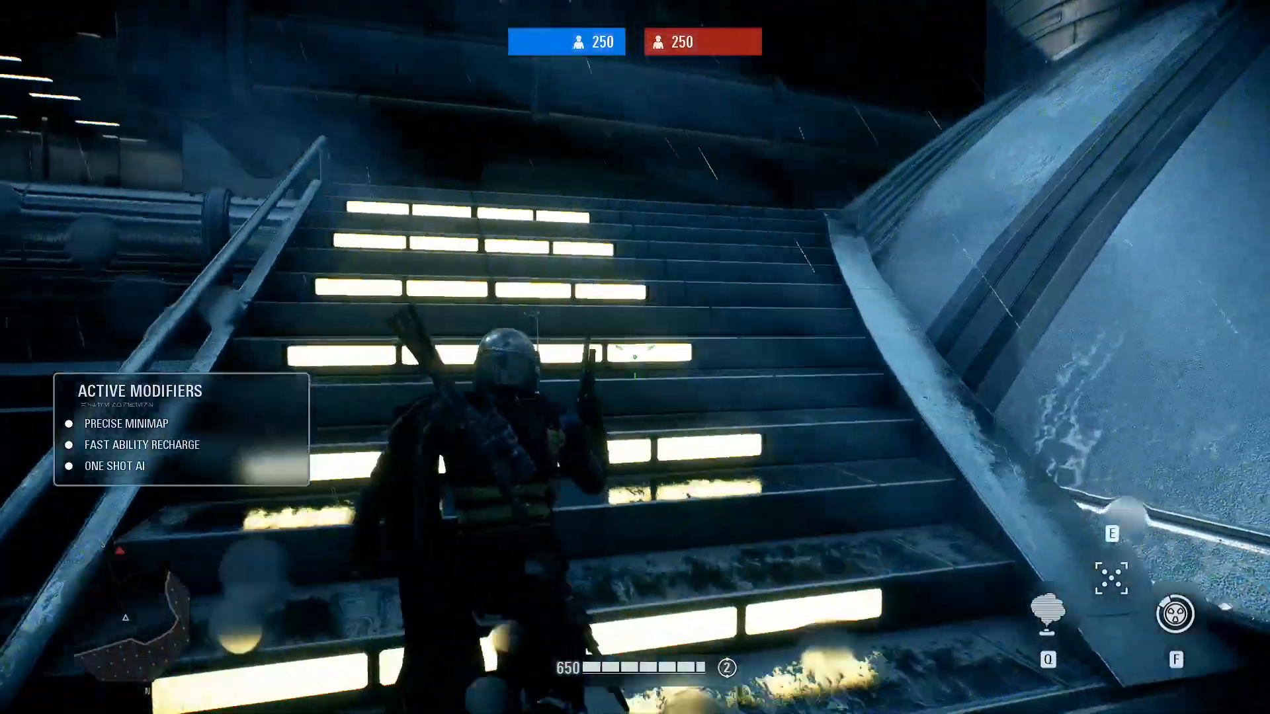
key("w")
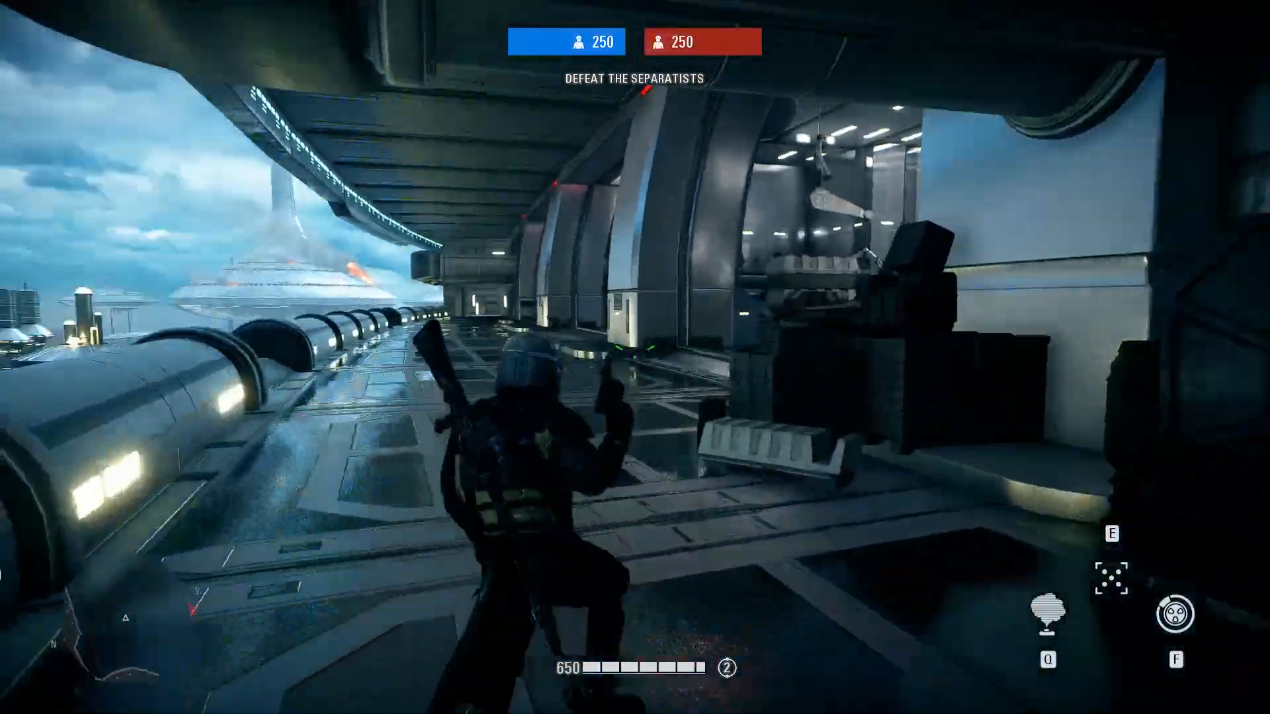
key("w")
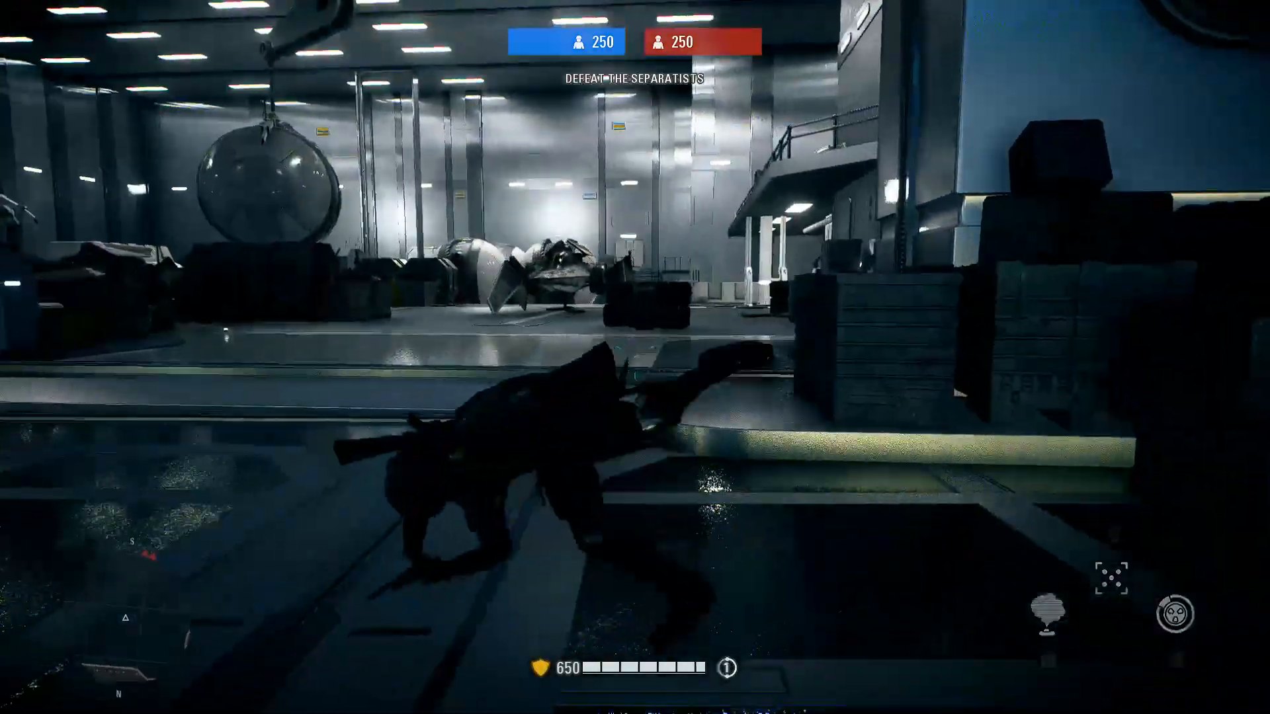
key("w")
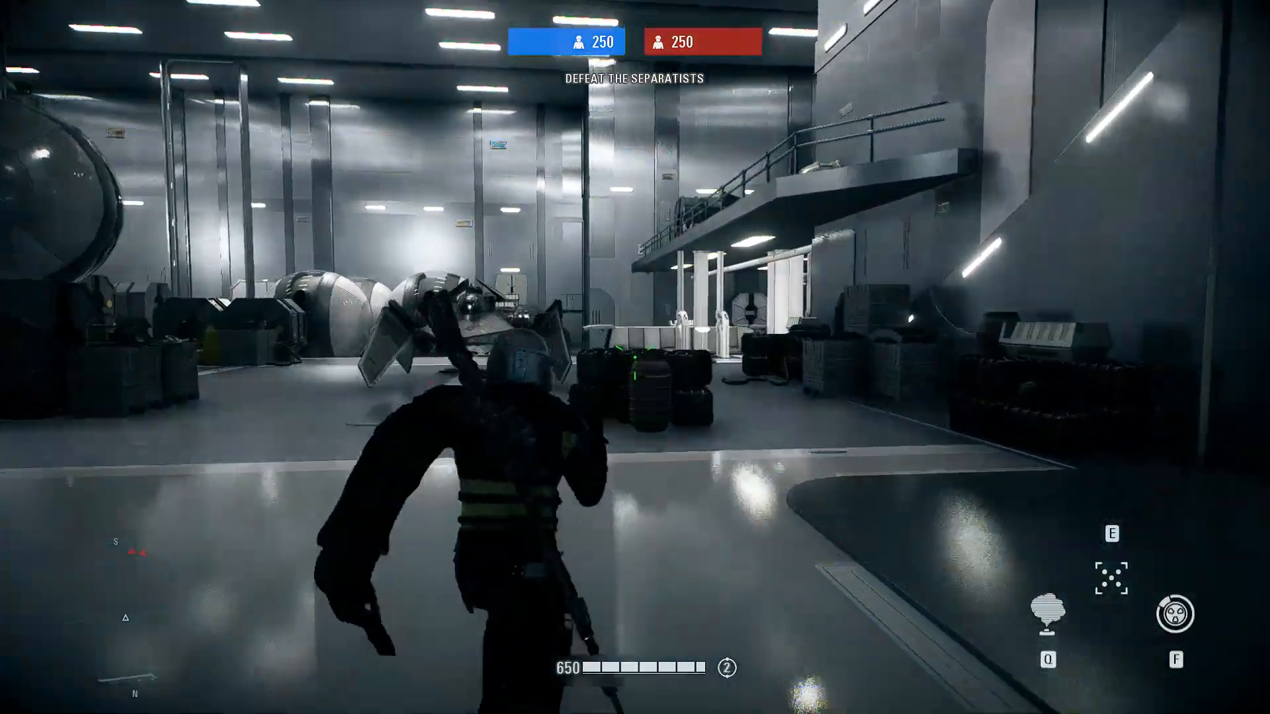
key("w")
key("space")
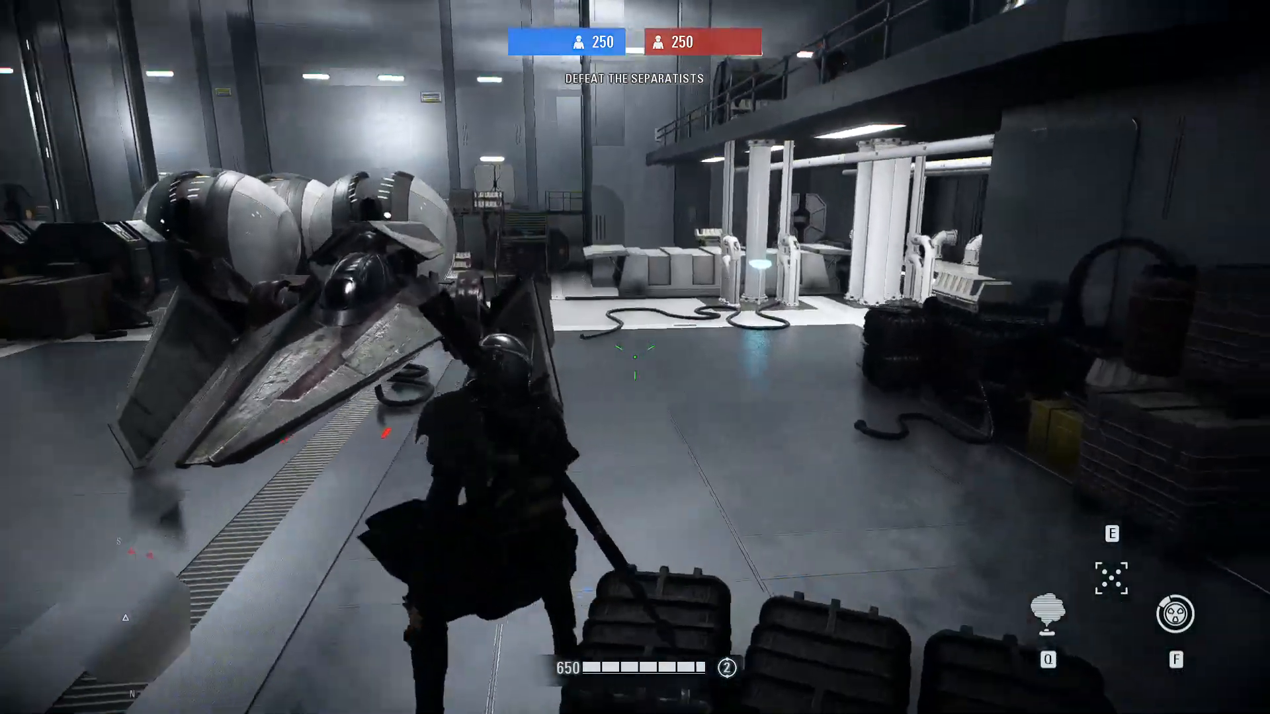
key("w")
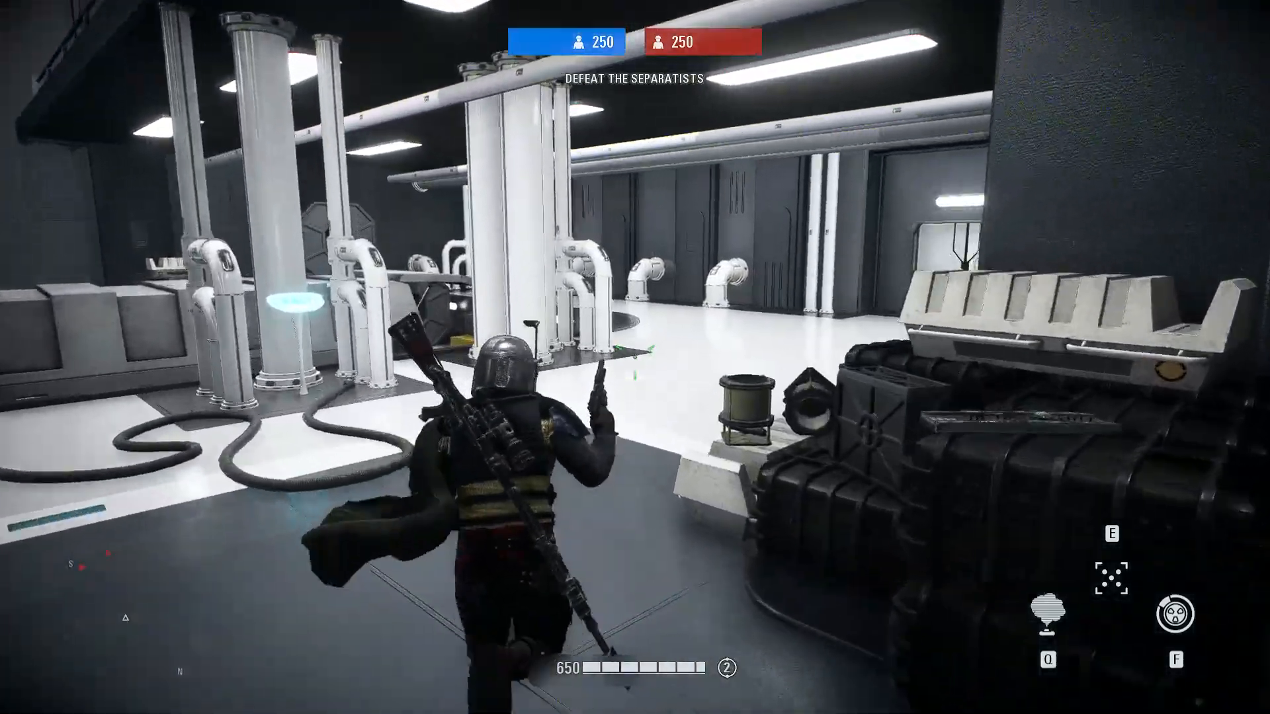
key("w")
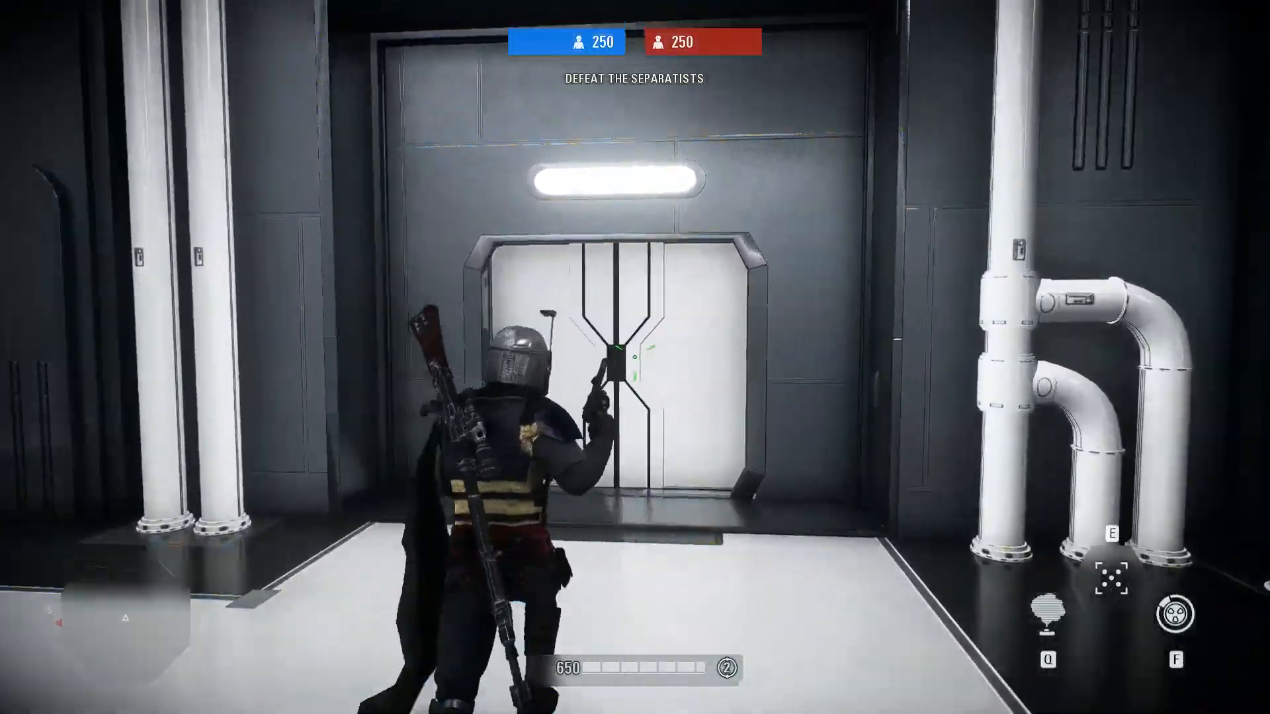
key("w")
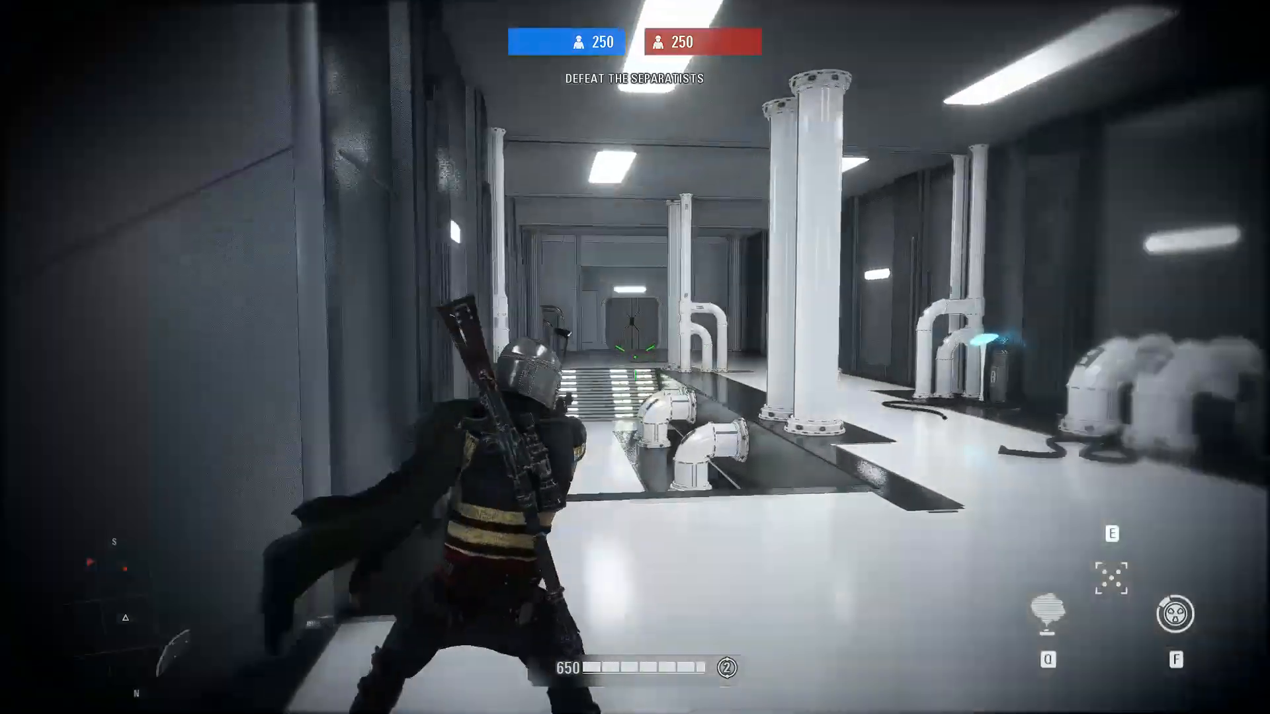
right_click(635, 358)
key("d")
left_click(635, 357)
key("a")
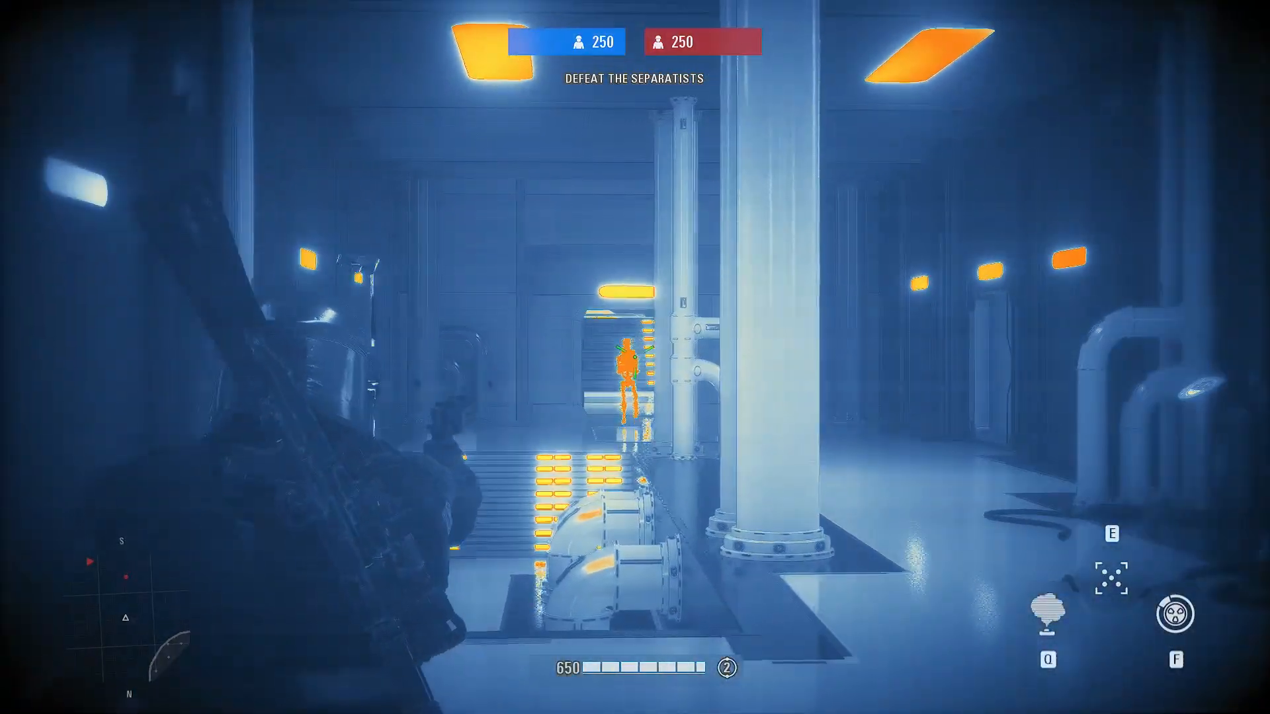
left_click(635, 357)
key("w")
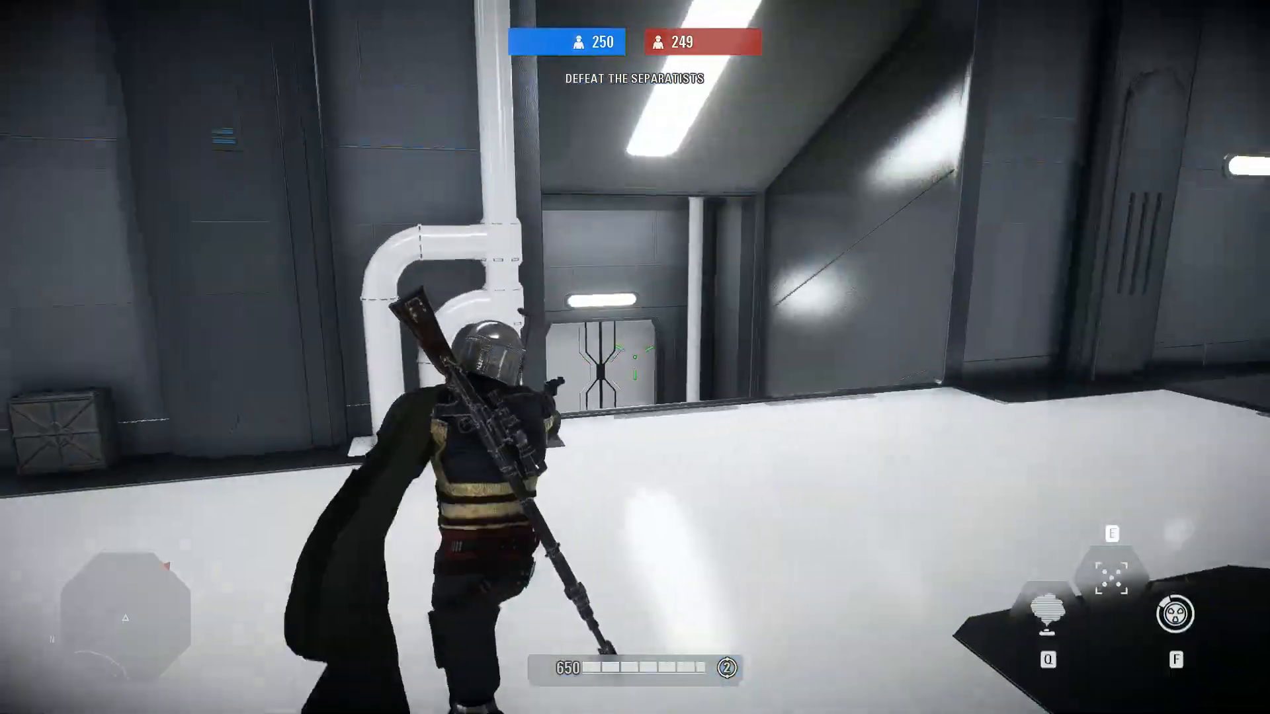
key("alt")
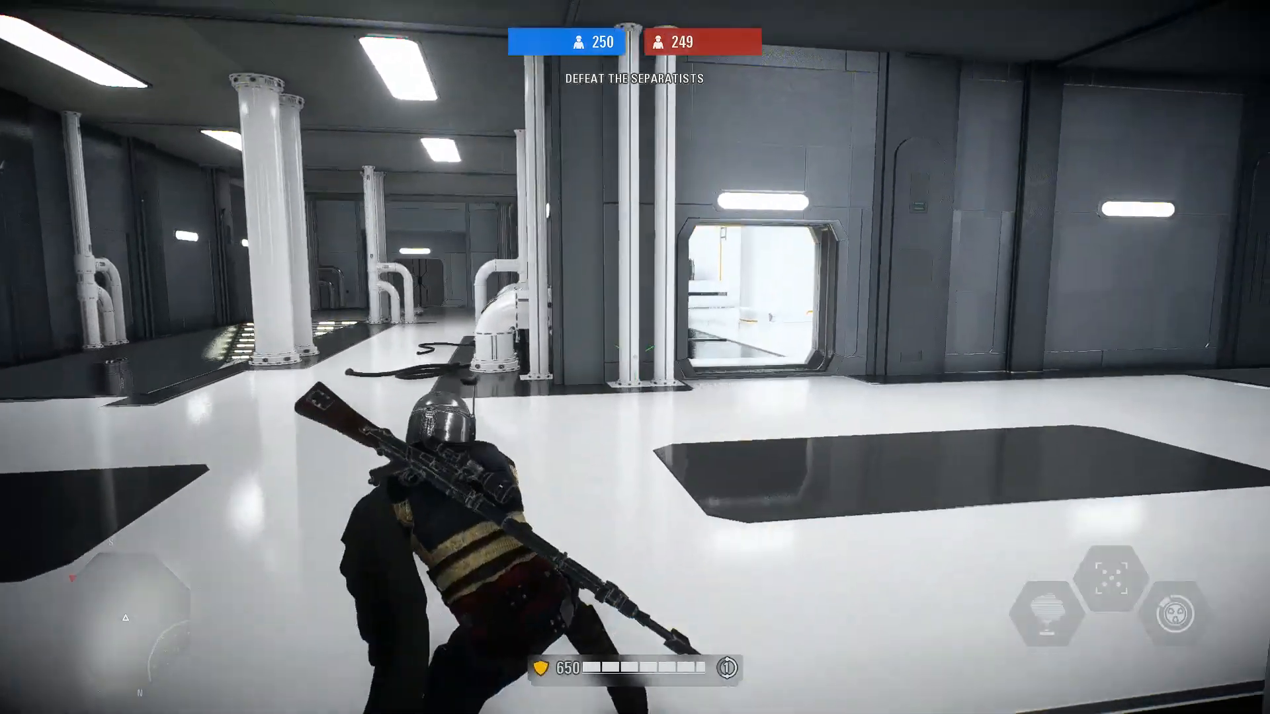
key("alt")
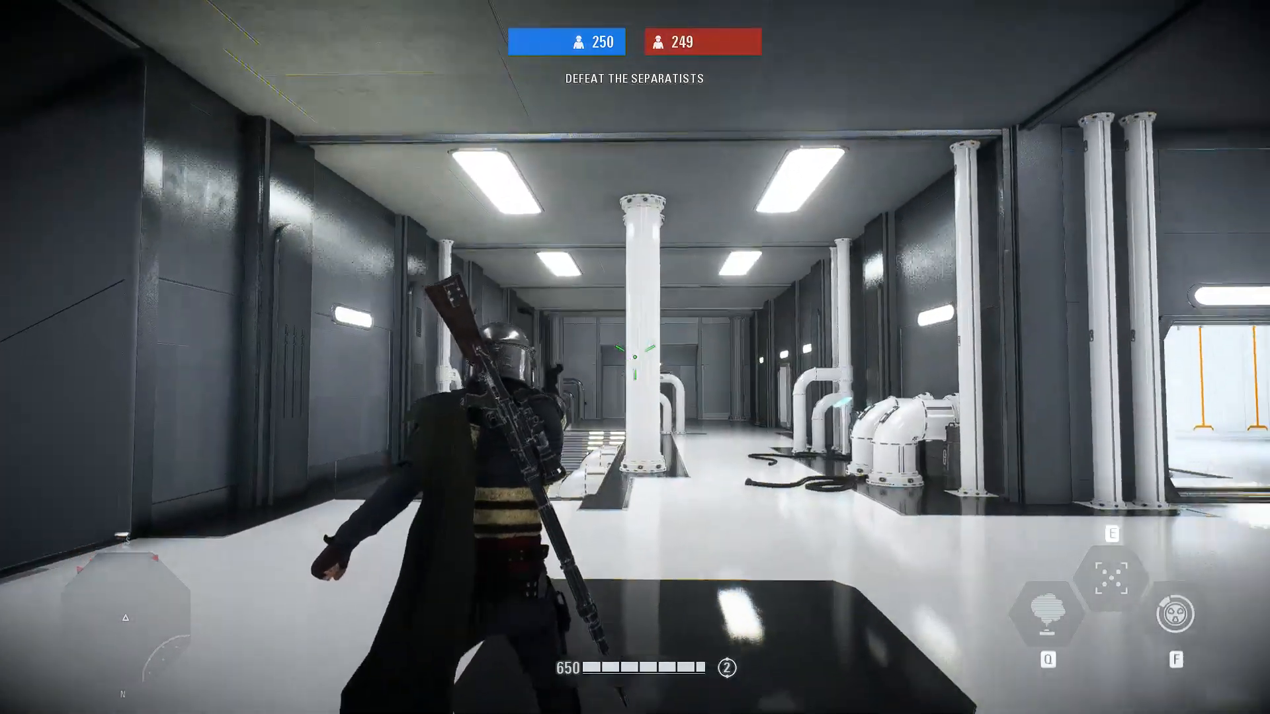
Pause the match, switch to Frosty Editor, open the Res/Chunk Explorer and filter its resources by x8.
key("Escape")
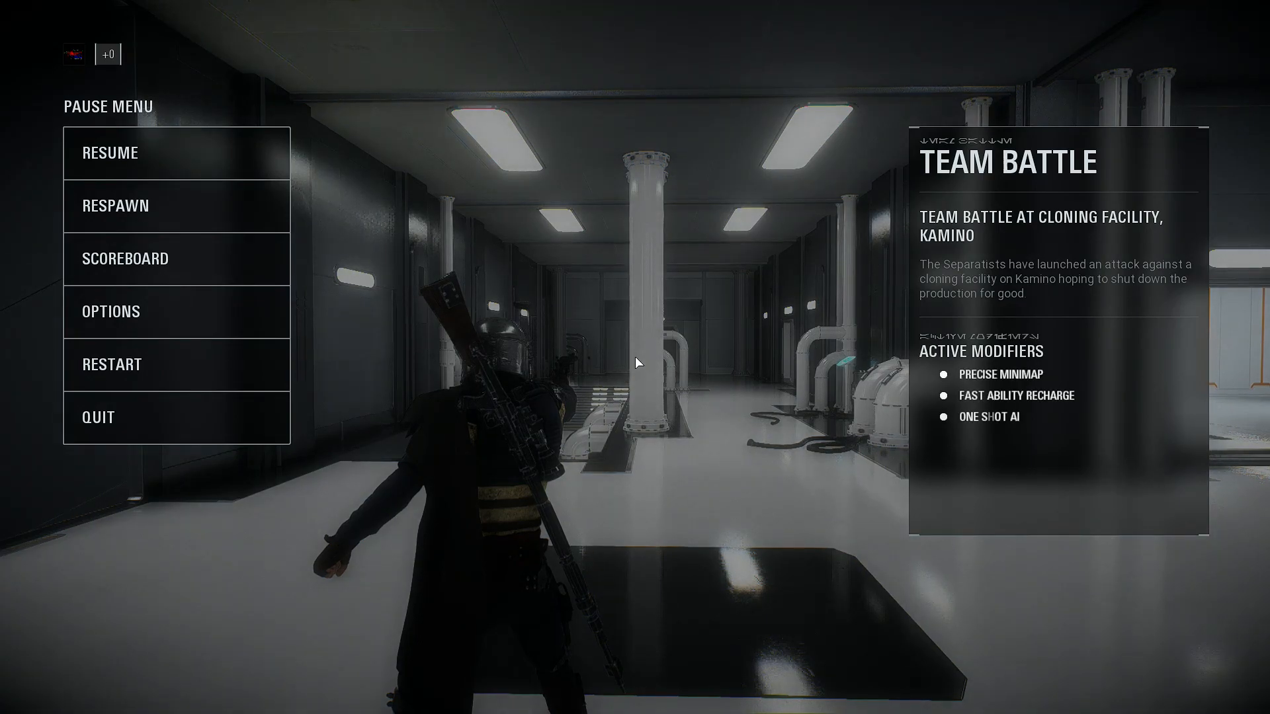
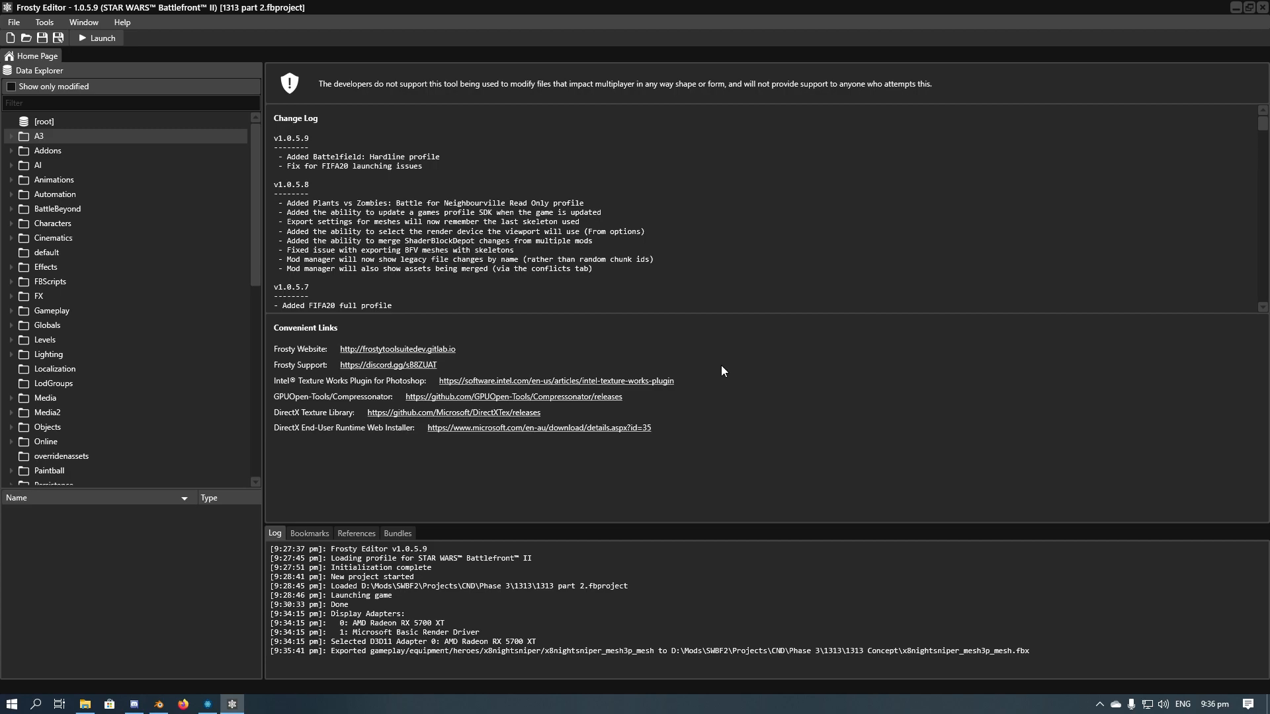
left_click(44, 22)
left_click(64, 67)
left_click(829, 89)
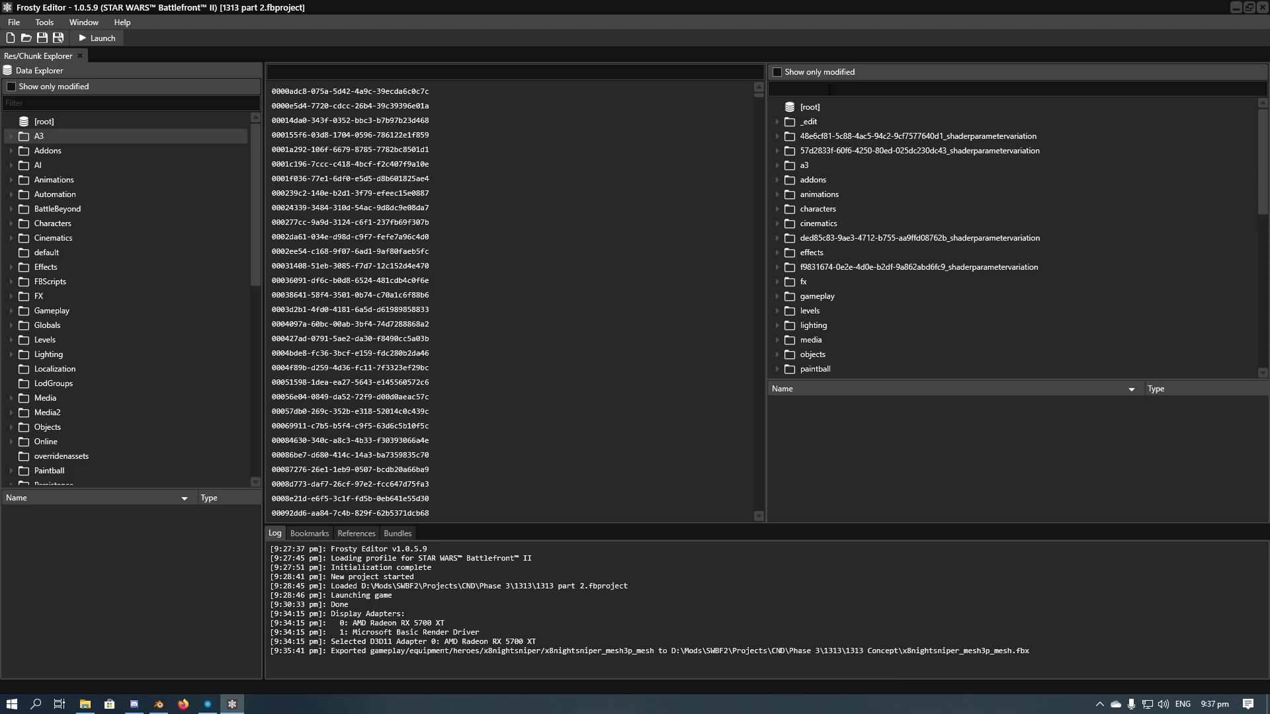
type("x8")
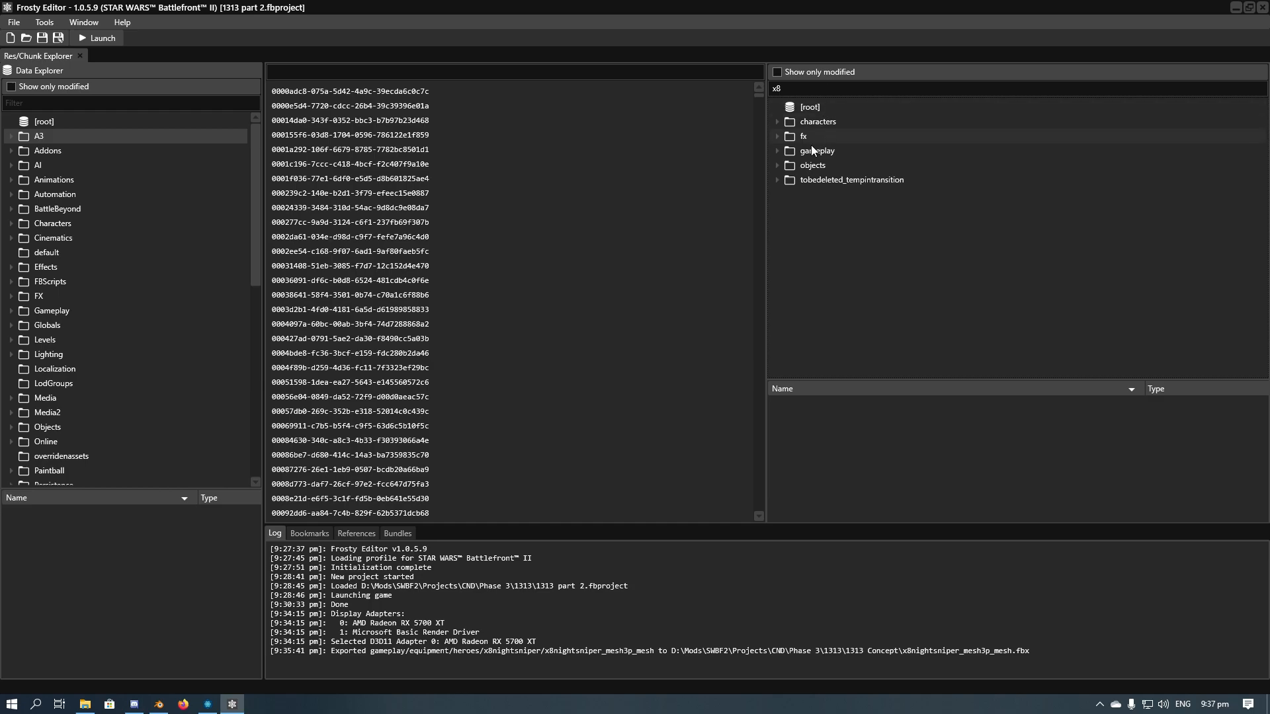
Expand gameplay/equipment/heroes in the resource tree and list the contents of the x8nightsniper folder.
left_click(776, 150)
left_click(788, 165)
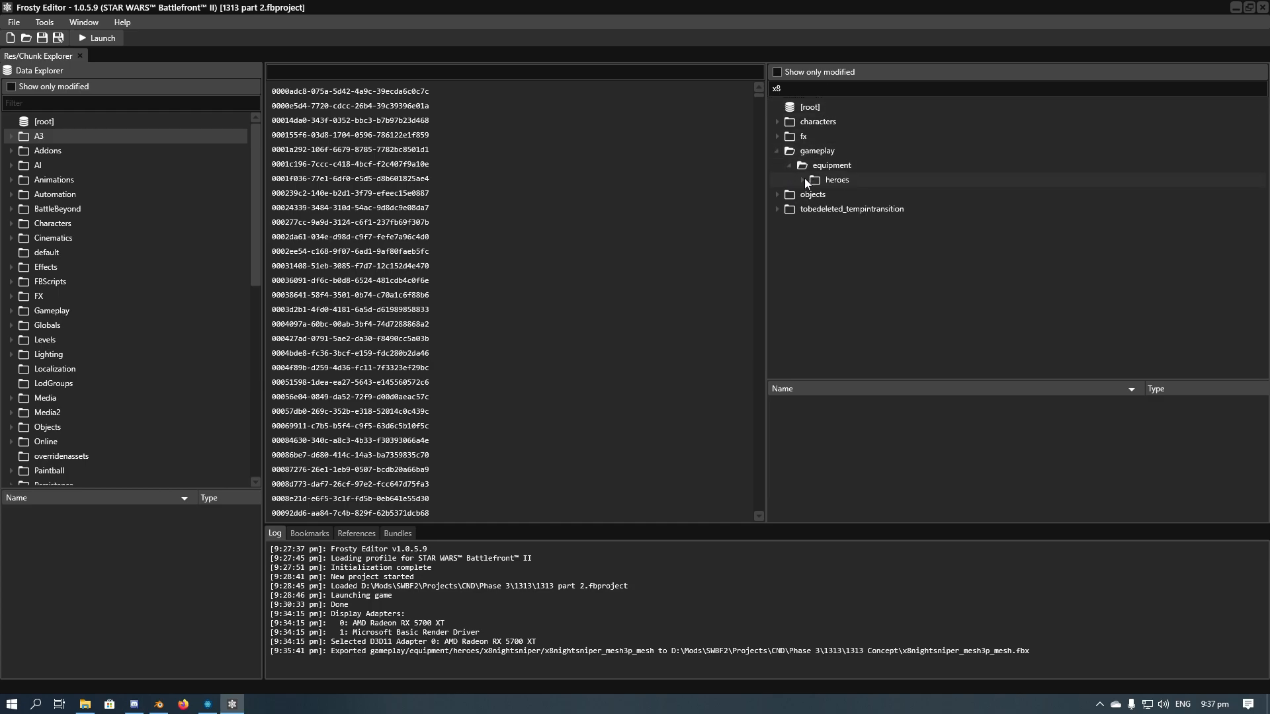
left_click(804, 180)
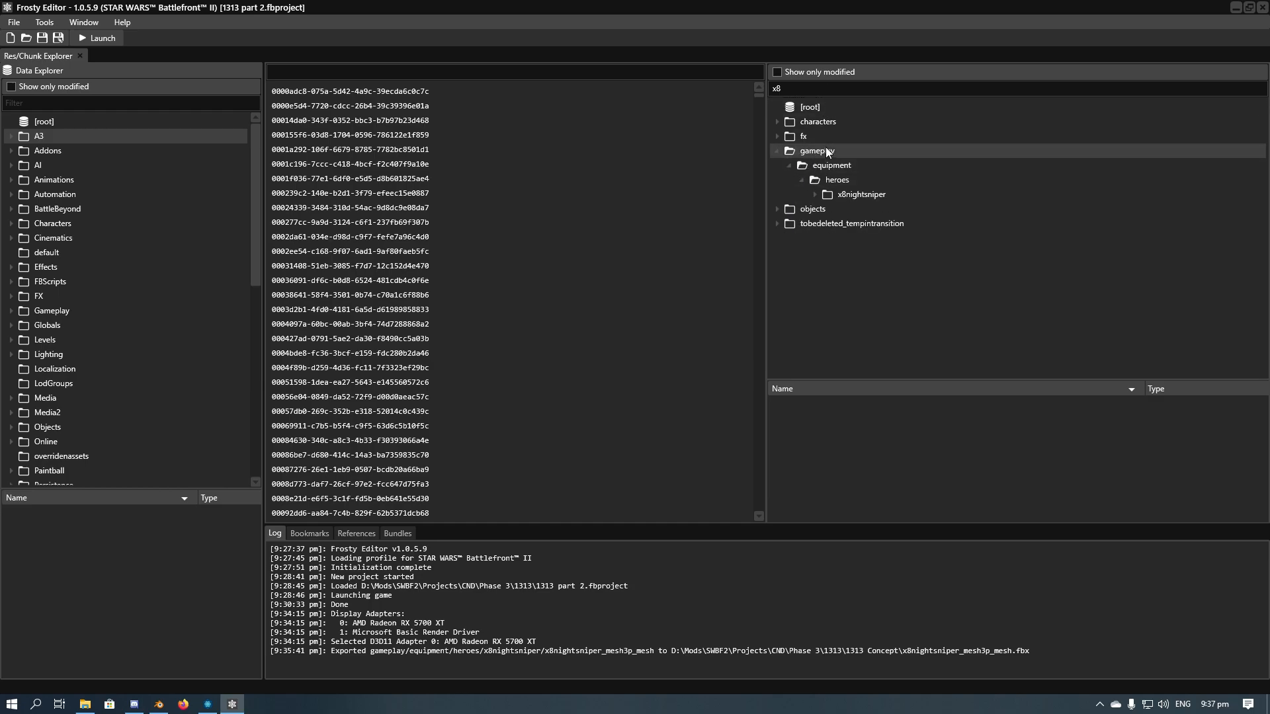
left_click(814, 195)
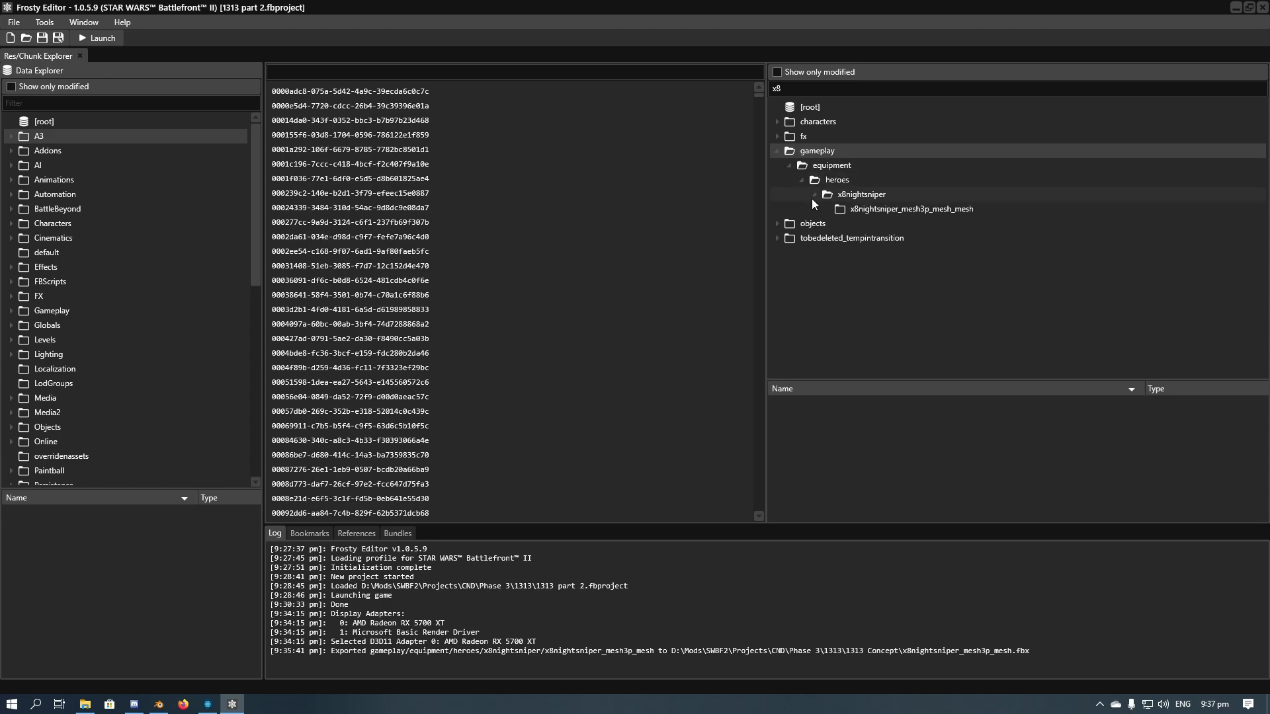
left_click(820, 211)
left_click(836, 199)
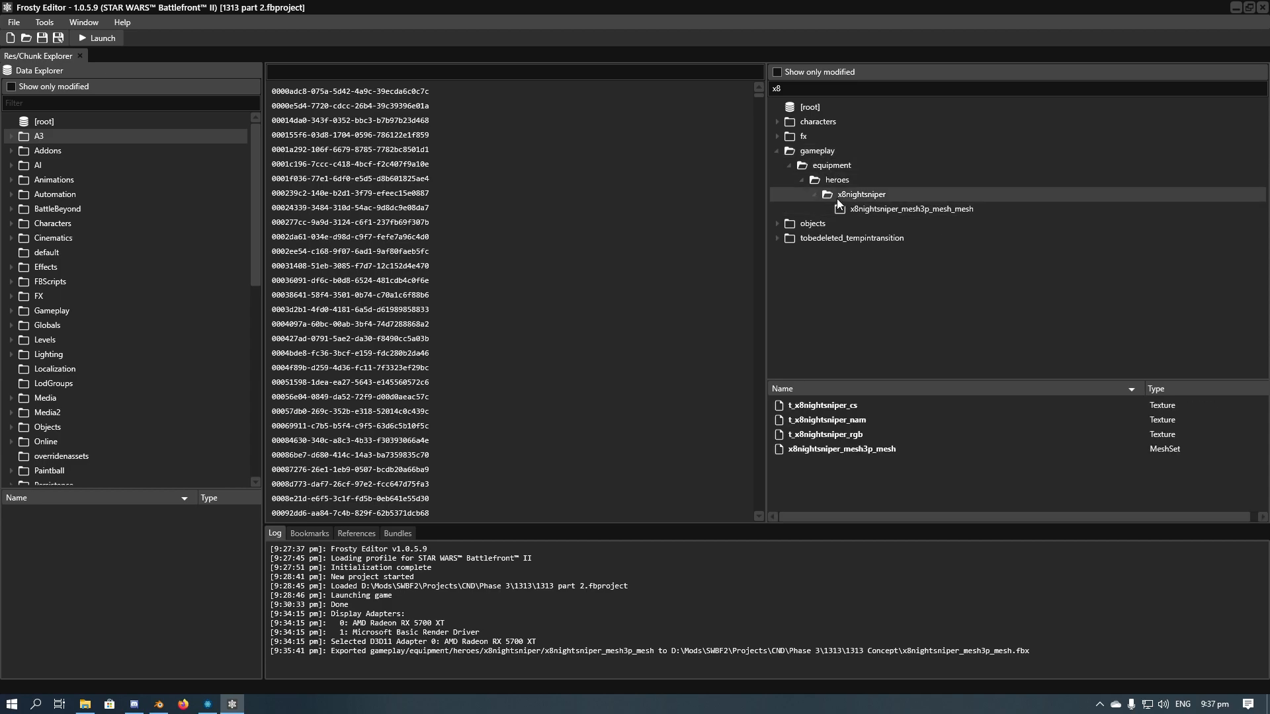
Export the x8nightsniper_mesh3p_mesh MeshSet resource into the Sample\X8 3d folder, replacing the existing .res file.
right_click(919, 454)
left_click(936, 458)
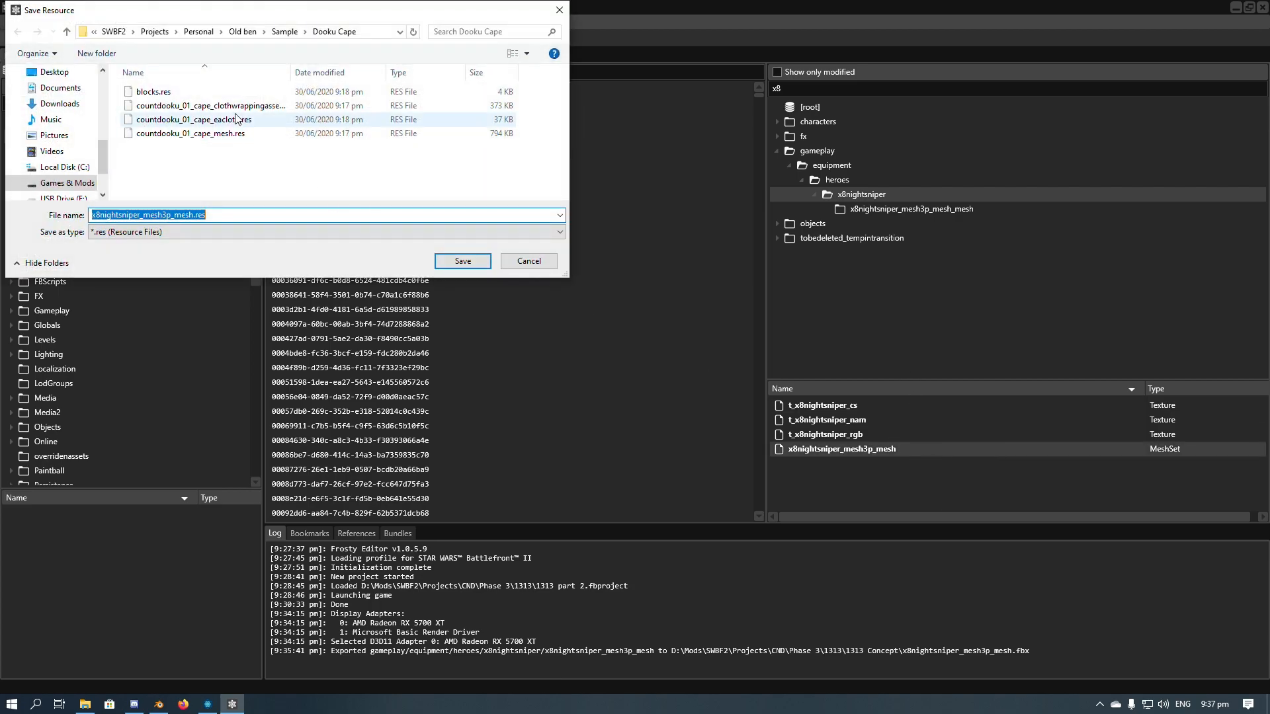
left_click(285, 32)
scroll(218, 123, "down", 5)
scroll(221, 124, "down", 3)
double_click(159, 179)
left_click(463, 262)
left_click(674, 405)
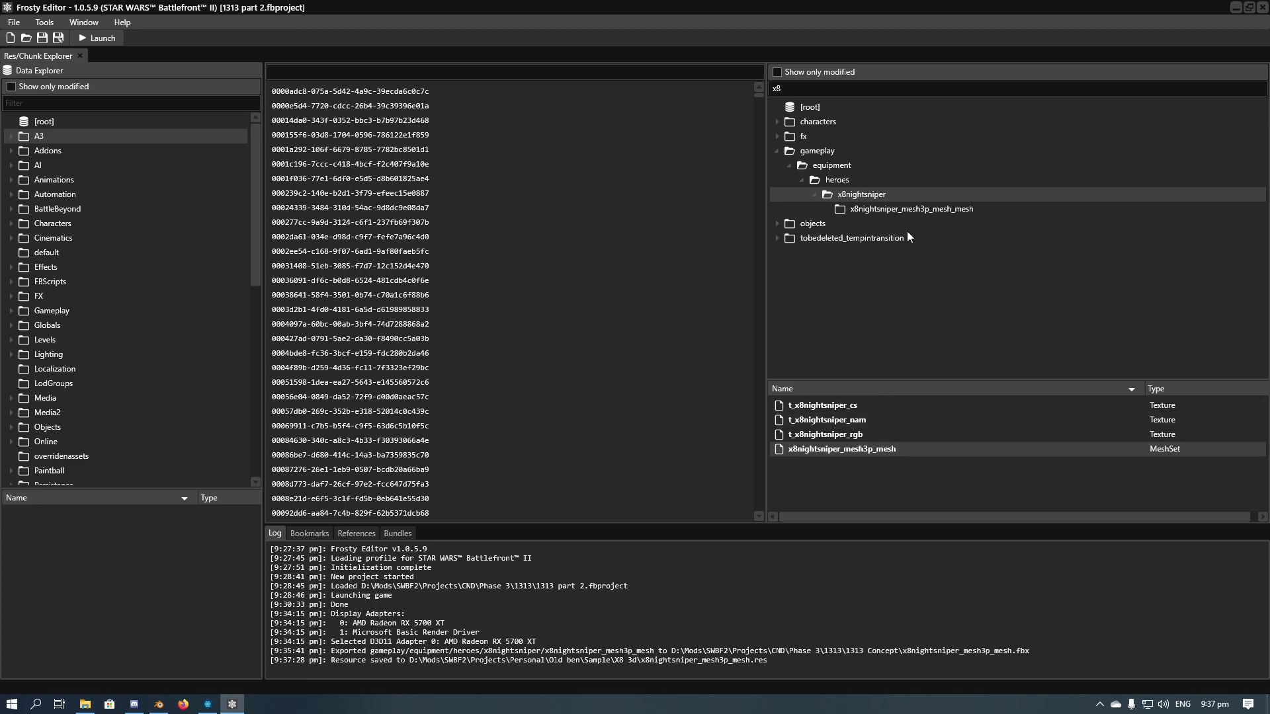
Export the blocks ShaderBlockDepot of x8nightsniper_mesh3p_mesh_mesh to the X8 3d folder as blocks.res, overwriting the old file.
left_click(910, 209)
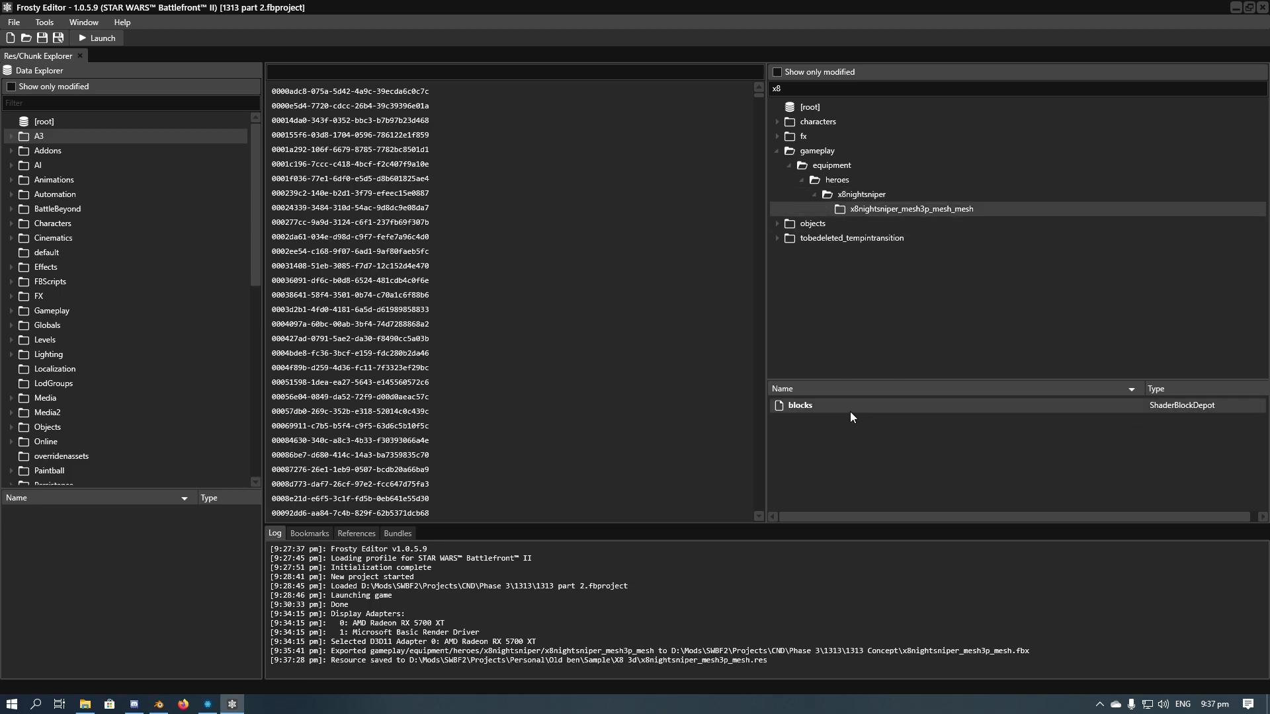
right_click(852, 413)
left_click(881, 429)
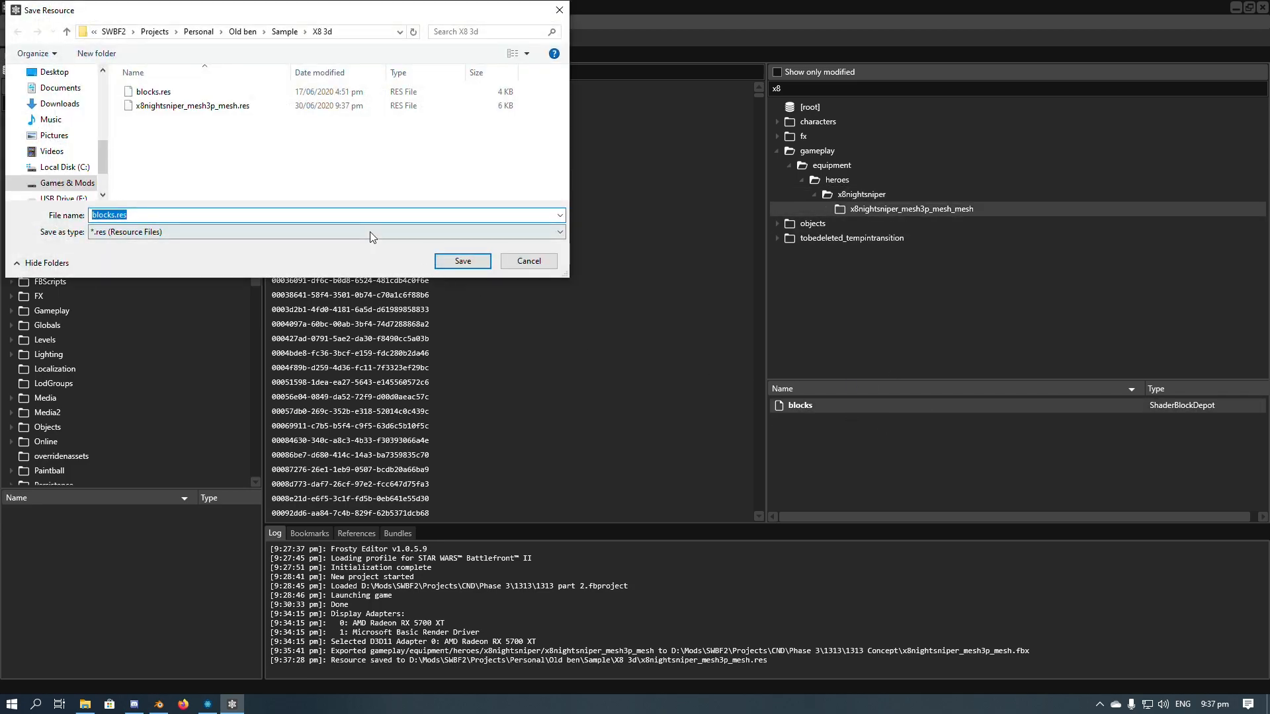
left_click(463, 261)
left_click(681, 409)
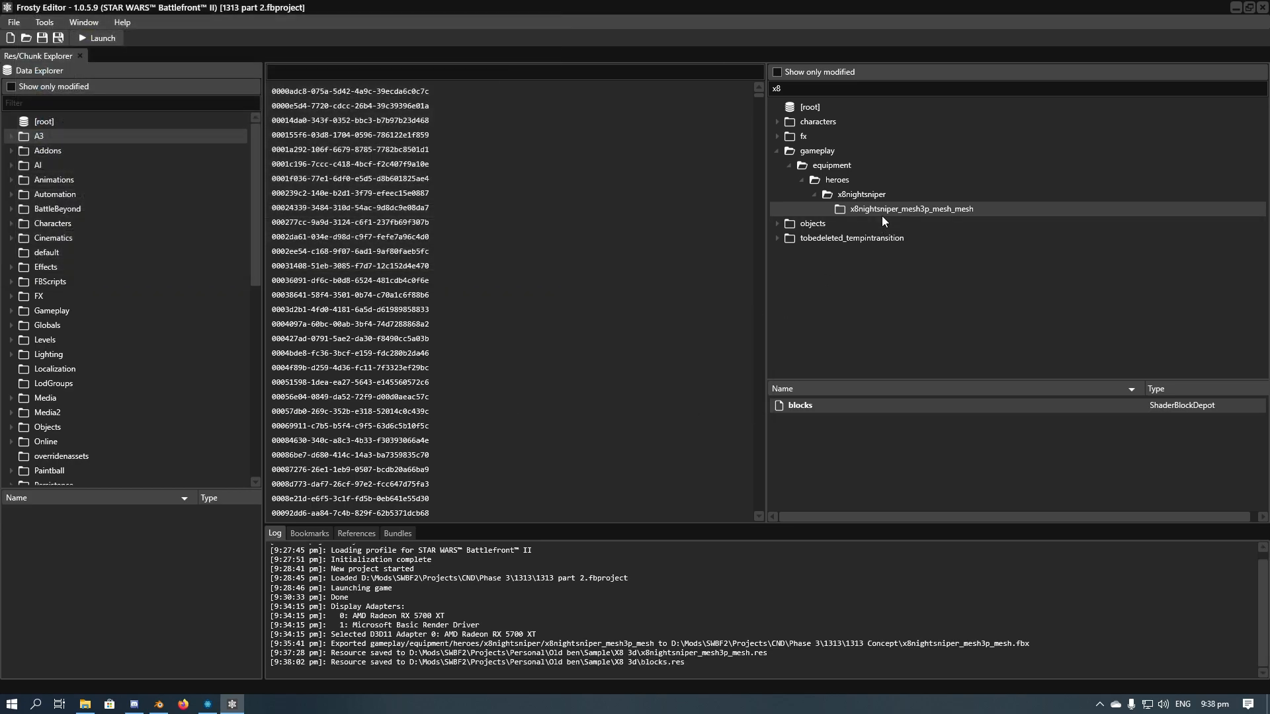
Export the x8nightsniper_mesh3p_mesh resource again to the X8 3d folder and overwrite the copy there.
left_click(880, 194)
left_click(867, 454)
right_click(866, 454)
left_click(882, 470)
left_click(462, 259)
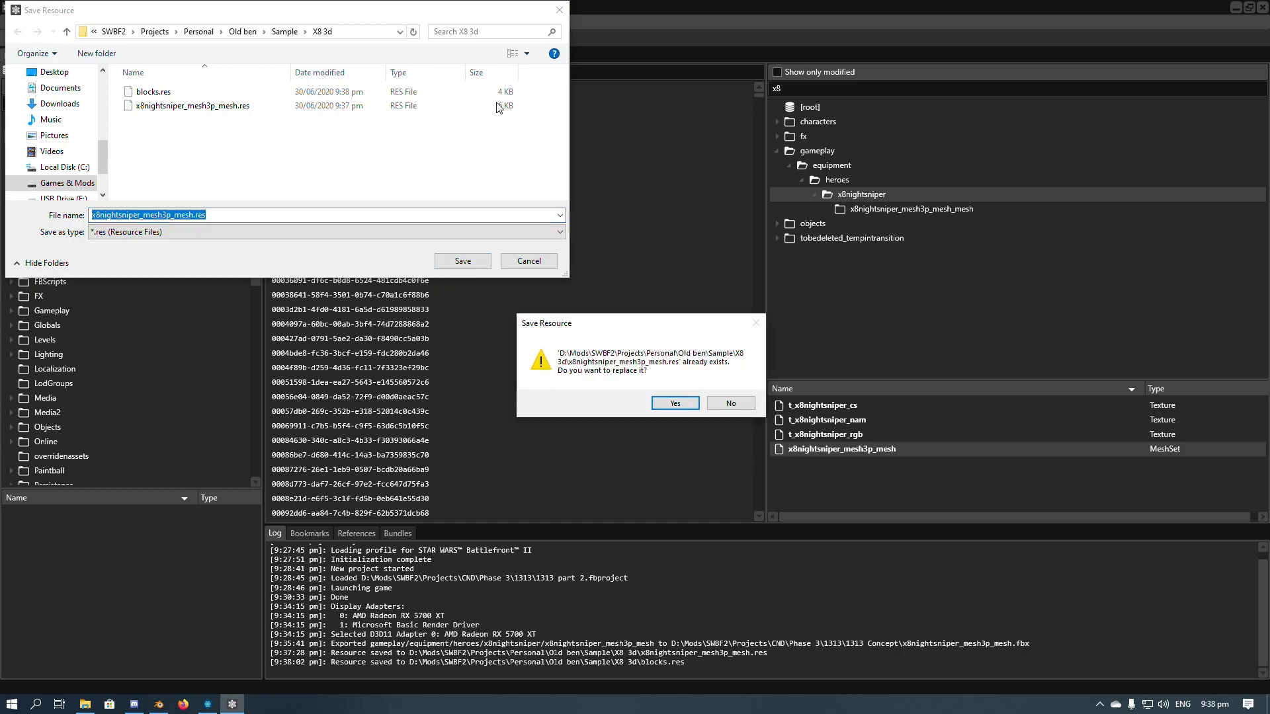
left_click(680, 403)
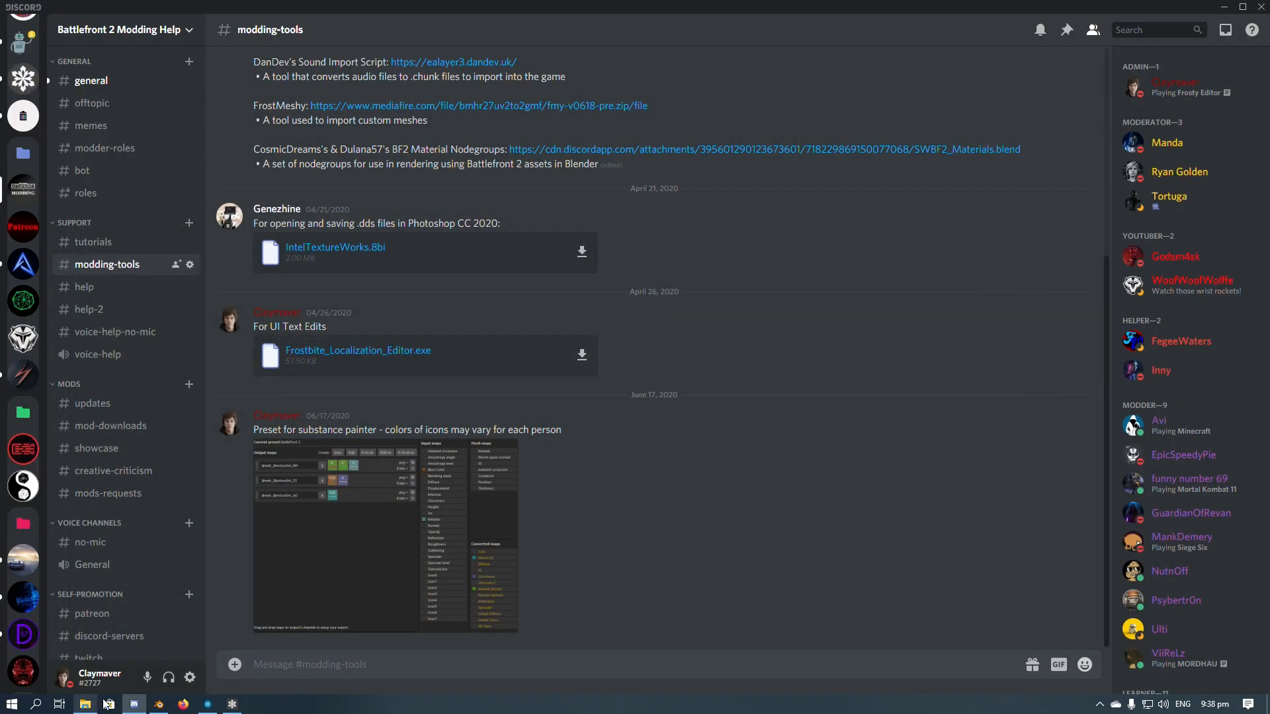
Switch to Blender and import the x8nightsniper_mesh3p_mesh FBX file from the 1313 Concept folder.
left_click(158, 703)
middle_click_drag(495, 337, 485, 367)
left_click(33, 25)
mouse_move(98, 200)
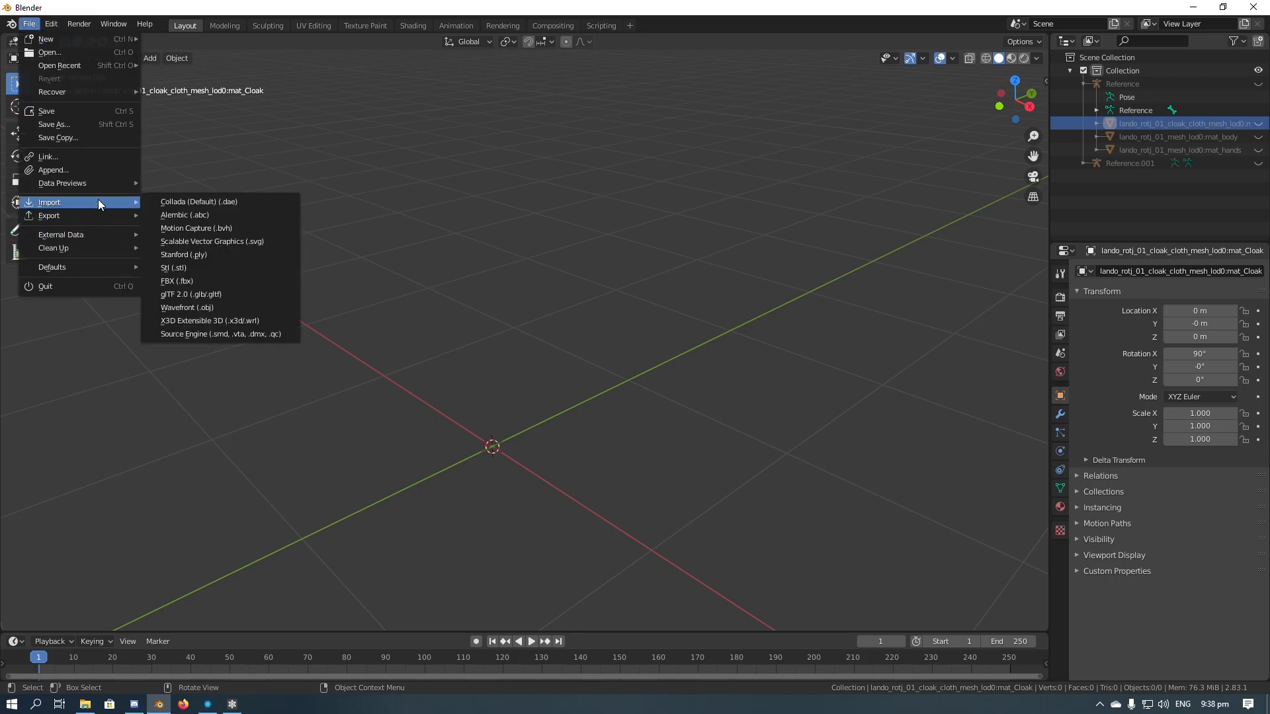
left_click(187, 280)
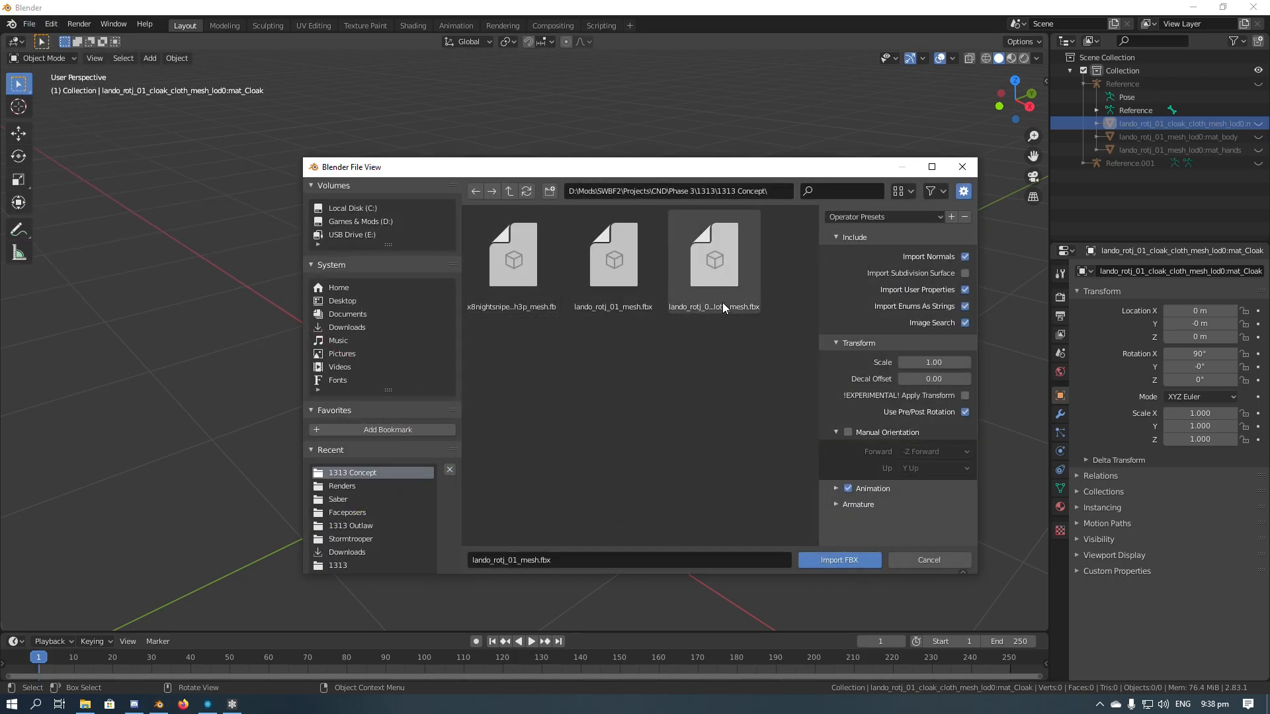
left_click(553, 266)
left_click(873, 558)
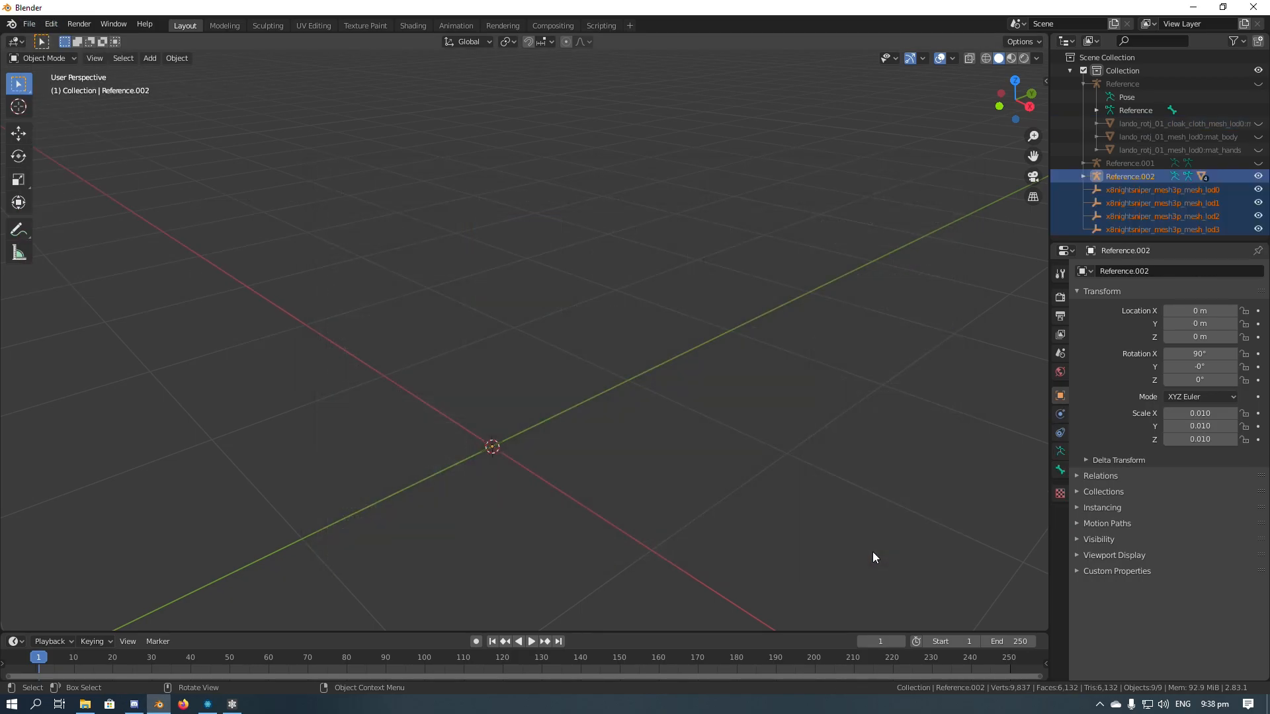
Scale the imported X8 Night Sniper objects up so the armature's scale is 1.000, and select its child meshes.
key("s")
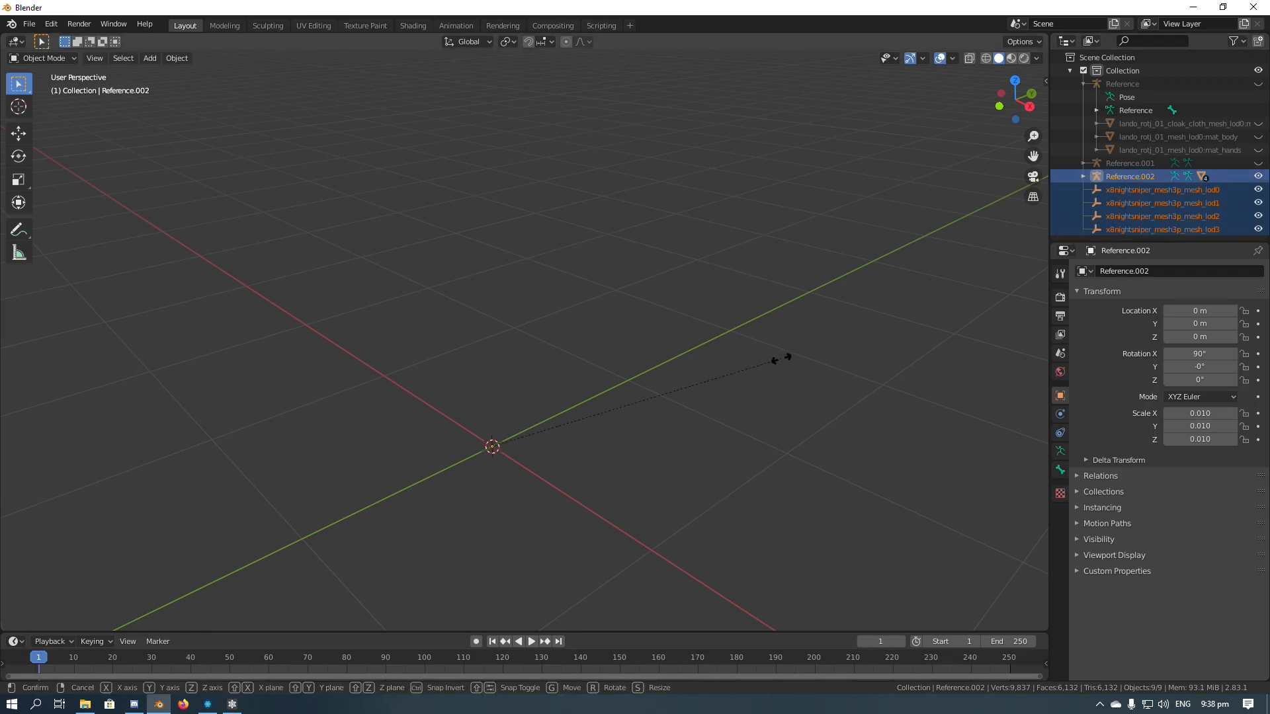
key("1")
key("Return")
key("bracketright")
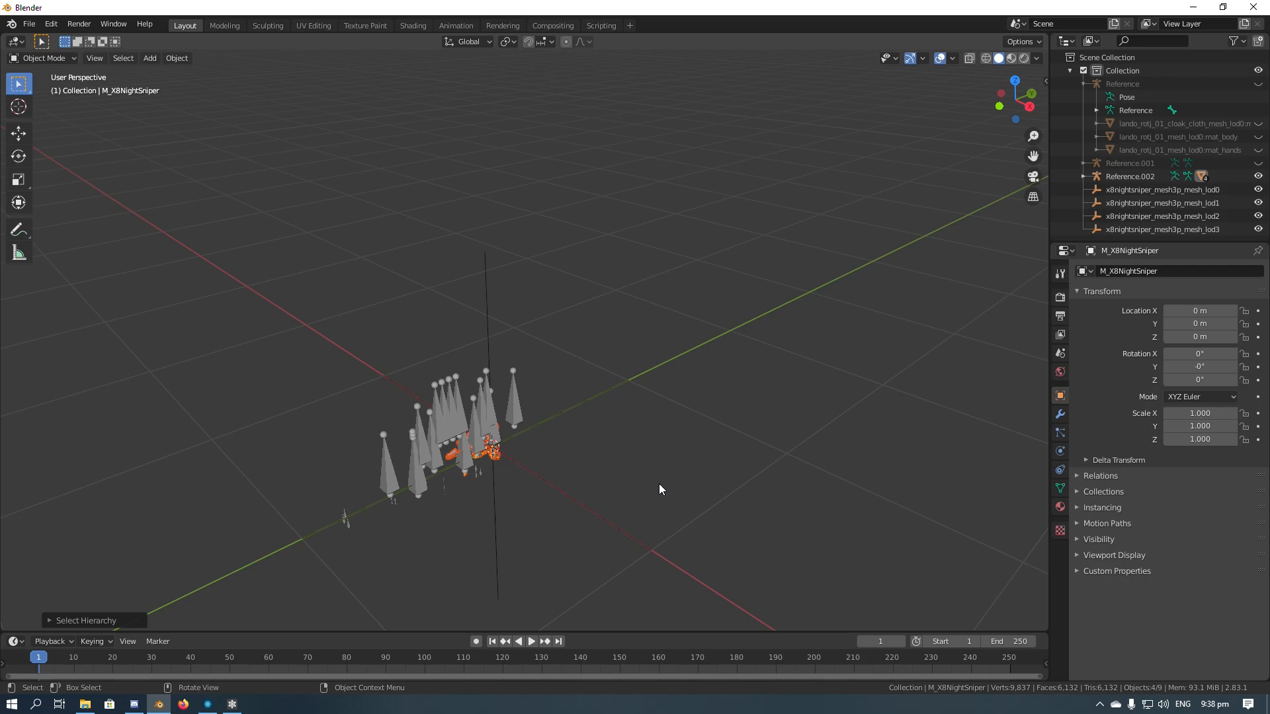
middle_click_drag(659, 484, 682, 399)
scroll(698, 410, "up", 4)
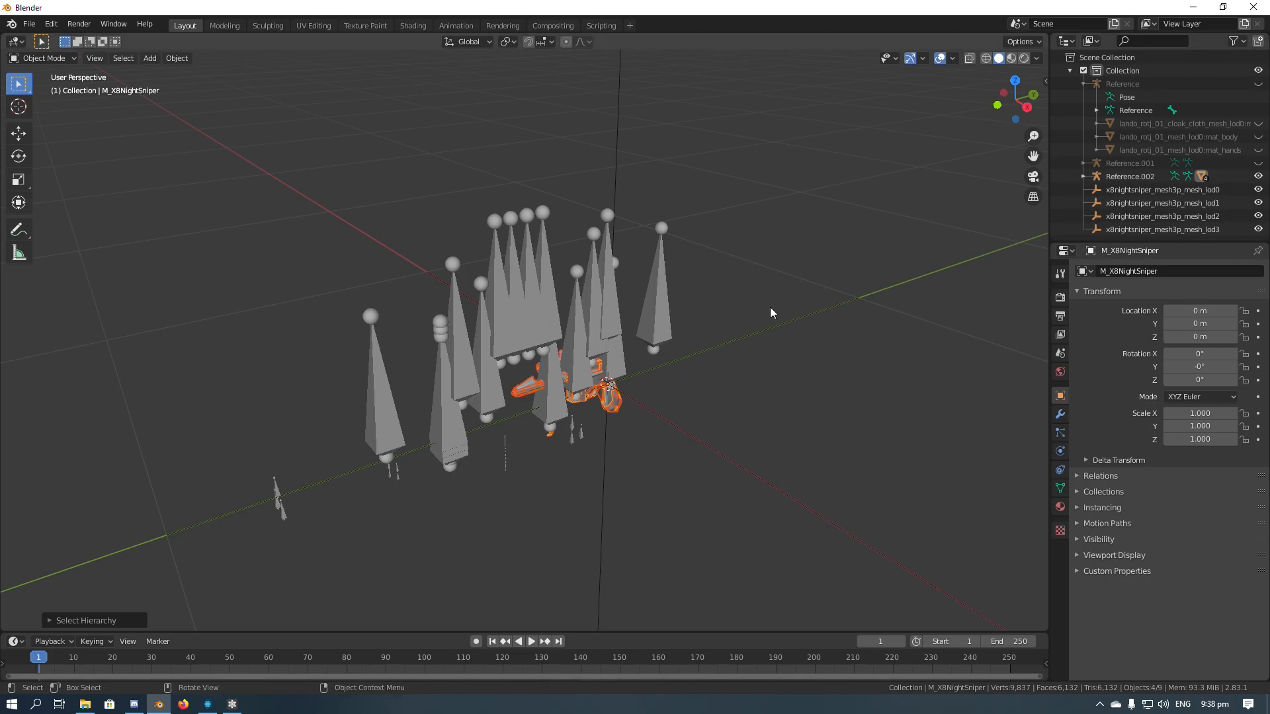
Delete the four empties x8nightsniper_mesh3p_mesh_lod0 to lod3 from the scene.
left_click(585, 298)
scroll(590, 324, "up", 6)
middle_click_drag(693, 440, 740, 431)
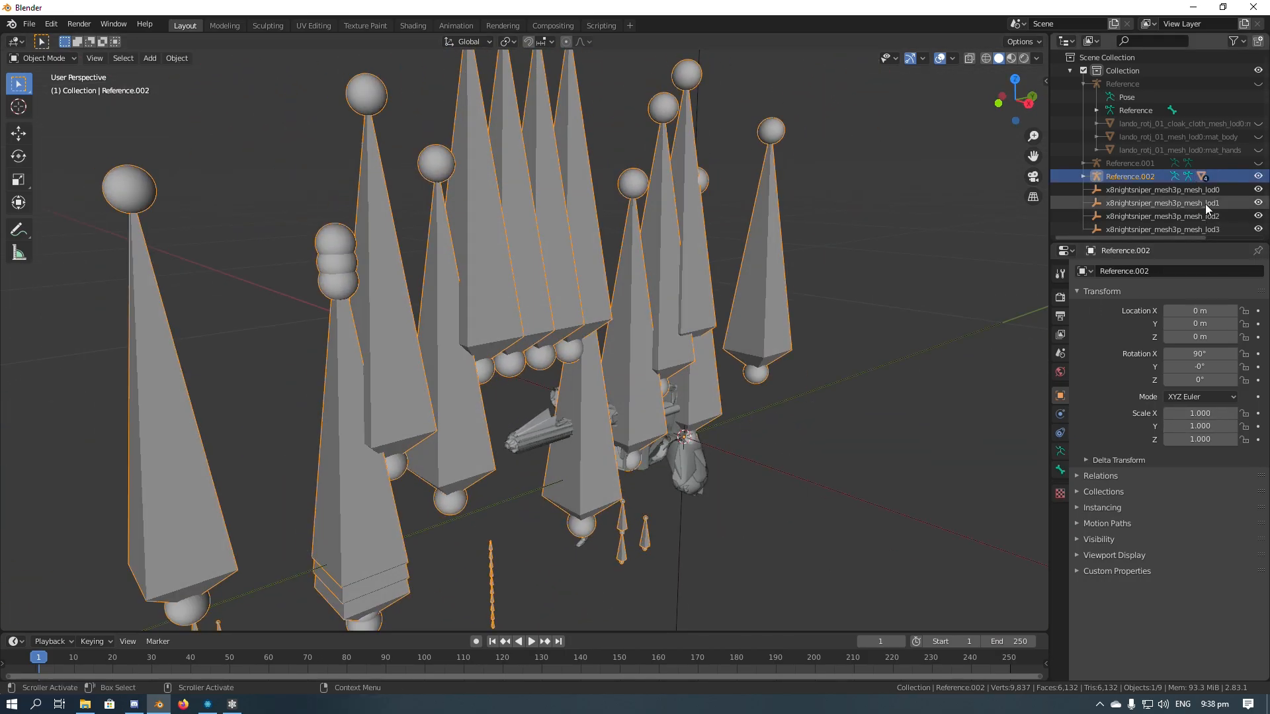
left_click(1142, 191)
left_click(1157, 230, "shift")
right_click(1159, 233)
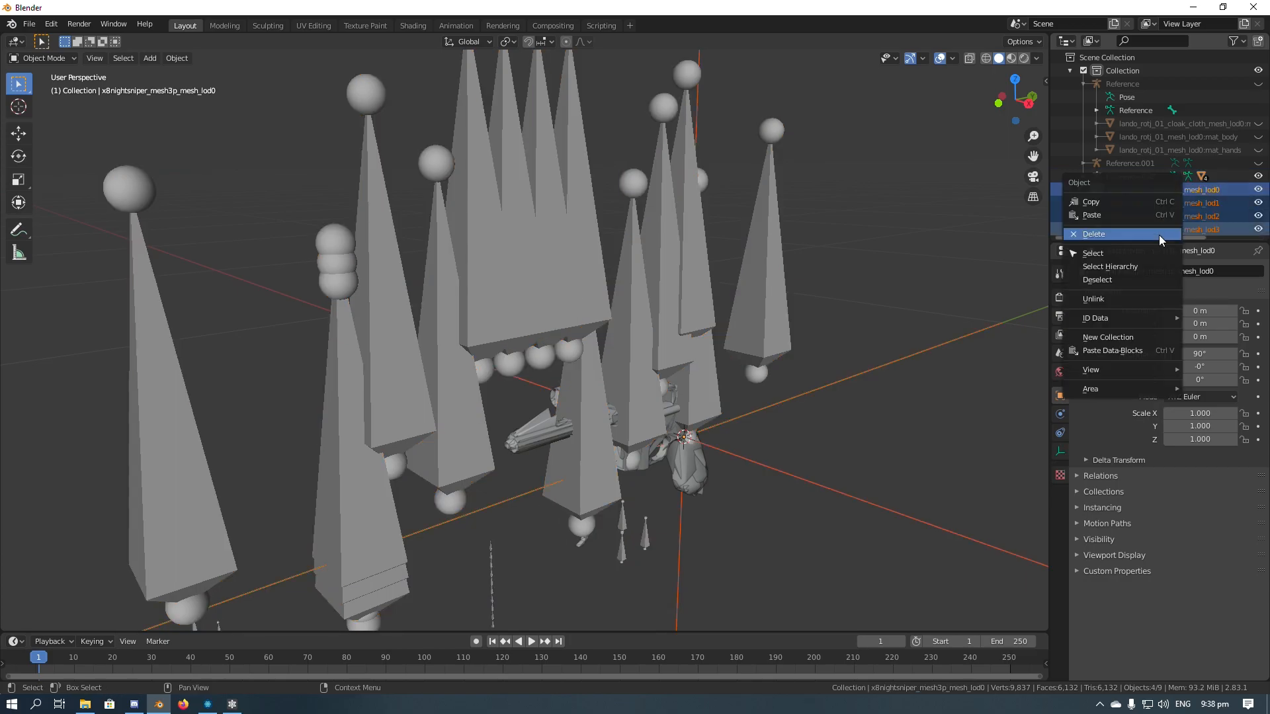
left_click(1159, 235)
Hide the Reference.002 armature so that only the blaster meshes are displayed.
scroll(1144, 208, "down", 2)
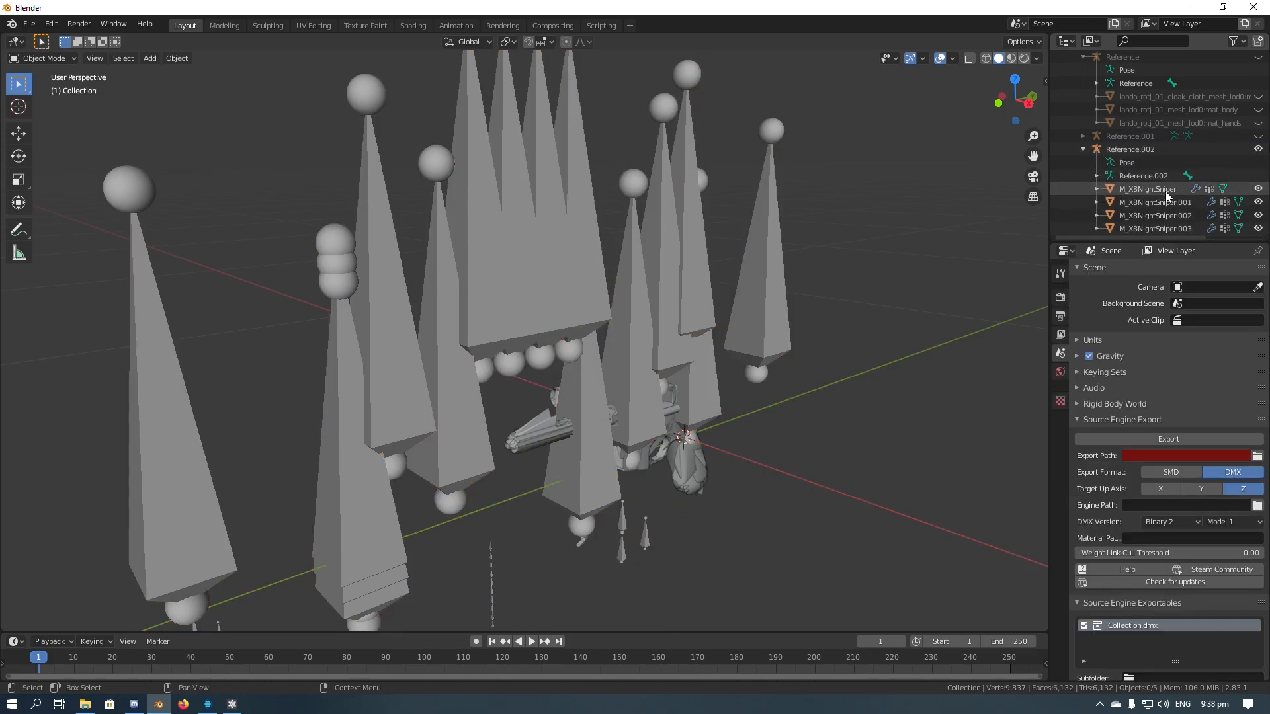
left_click(561, 268)
key("h")
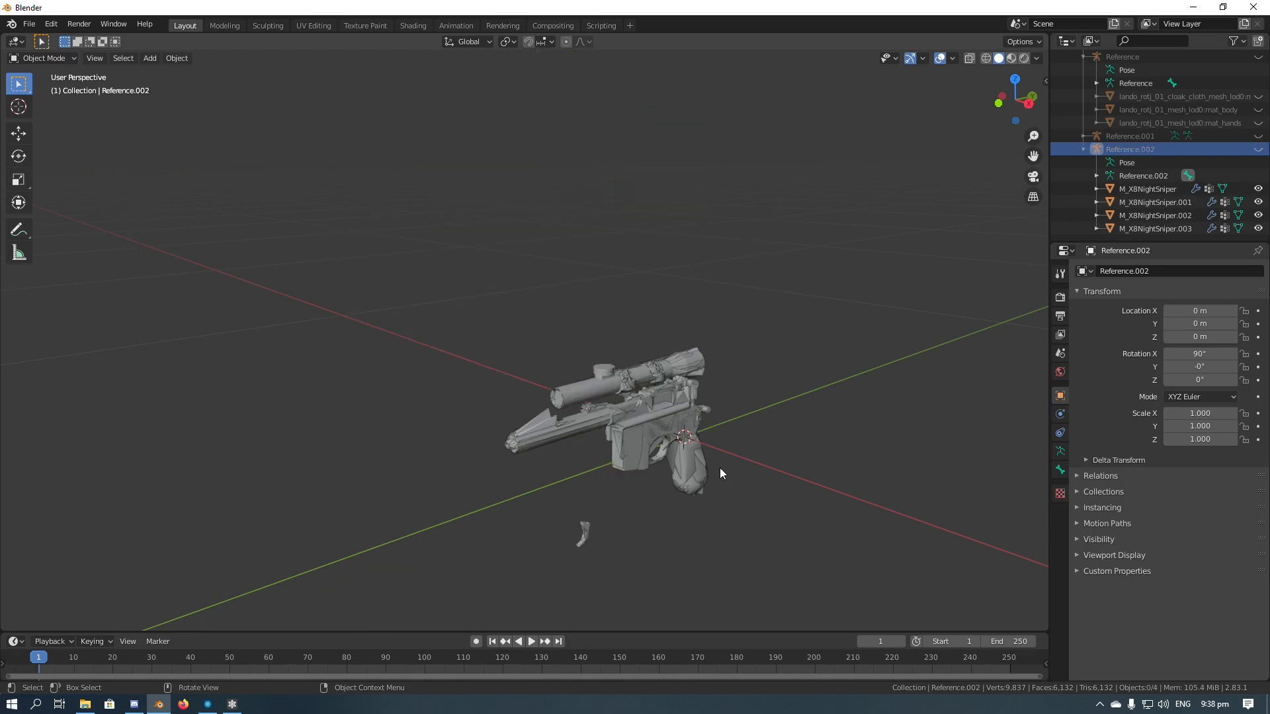
scroll(685, 371, "up", 5)
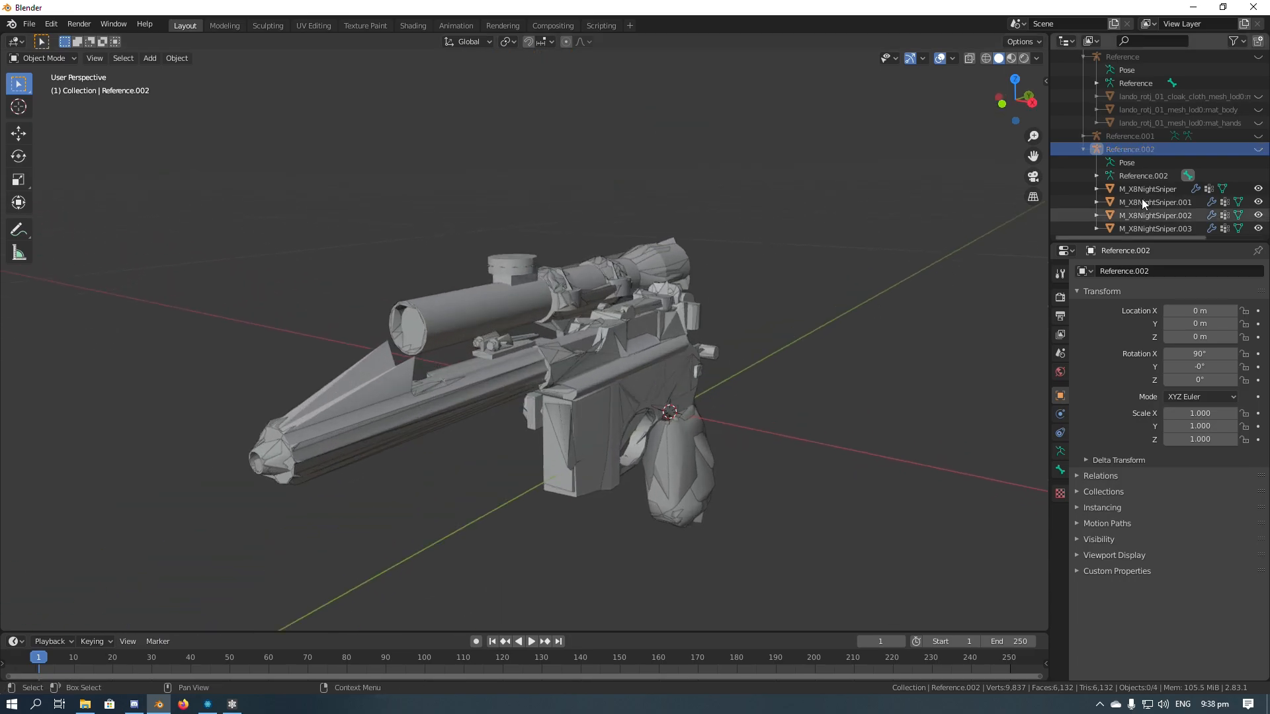
Hide all four M_X8NightSniper meshes and toggle them individually to compare their levels of detail.
left_click(1258, 189)
left_click(1259, 202)
left_click(1258, 214)
left_click(1258, 228)
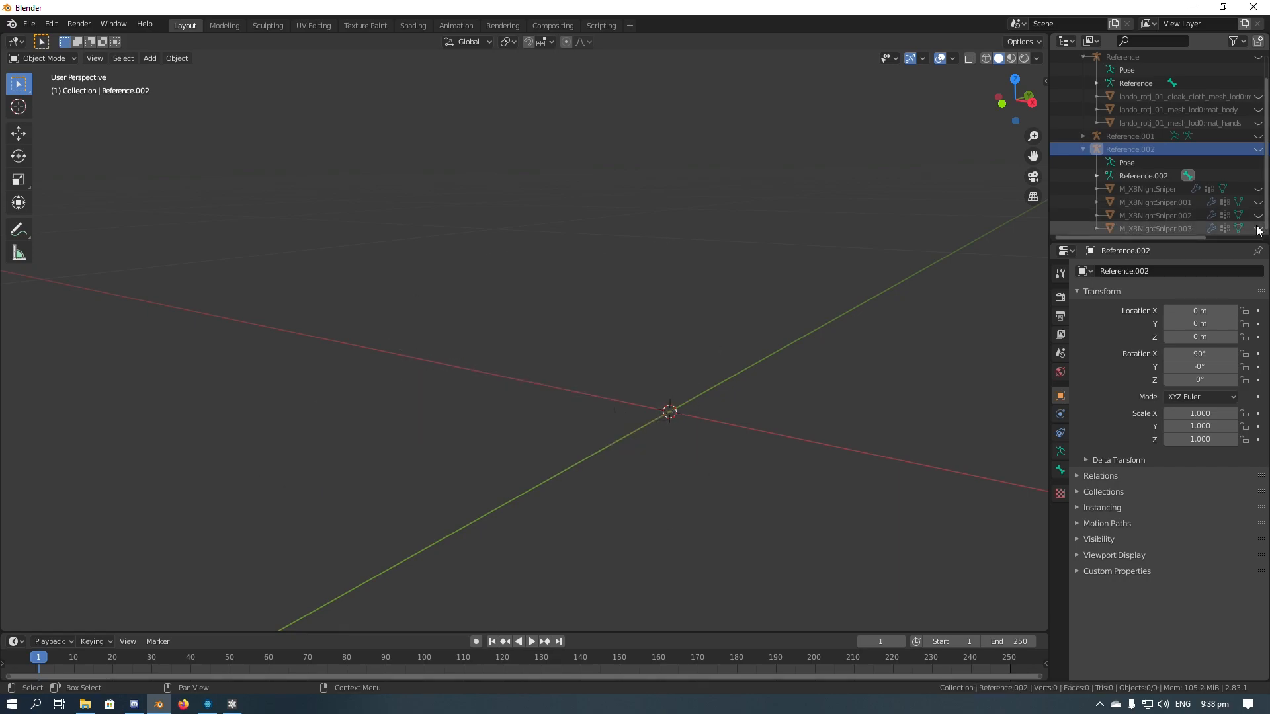
left_click(1259, 217)
left_click(1259, 216)
left_click(1259, 204)
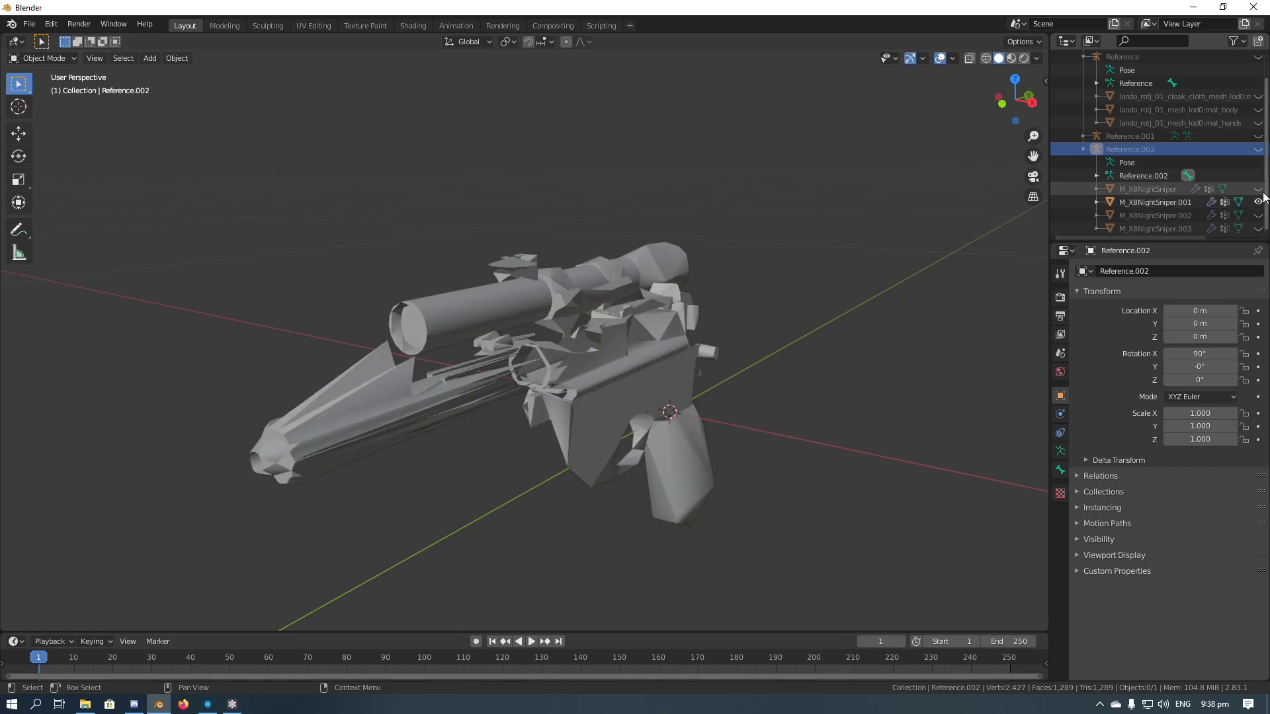
left_click(1258, 202)
left_click(1258, 189)
left_click(1258, 193)
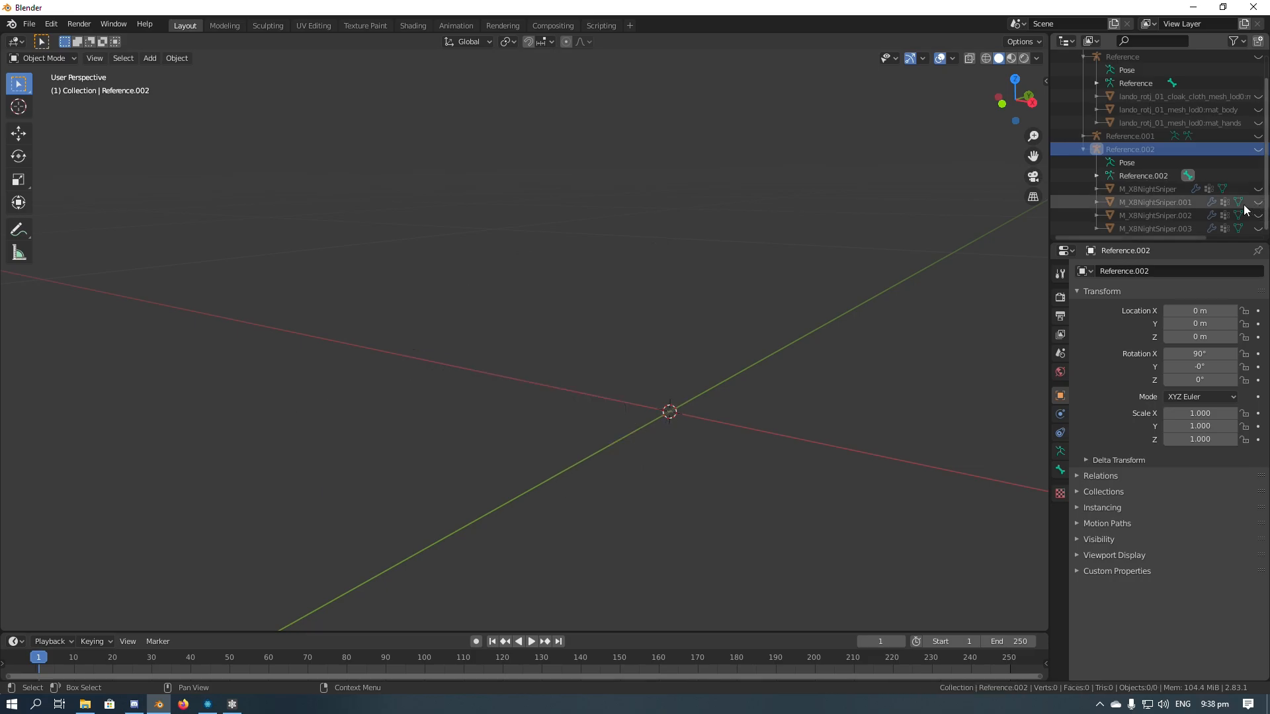
Delete the M_X8NightSniper, .001 and .002 meshes and unhide M_X8NightSniper.003.
left_click(1172, 191)
left_click(1183, 215, "shift")
right_click(1182, 214)
left_click(1183, 214)
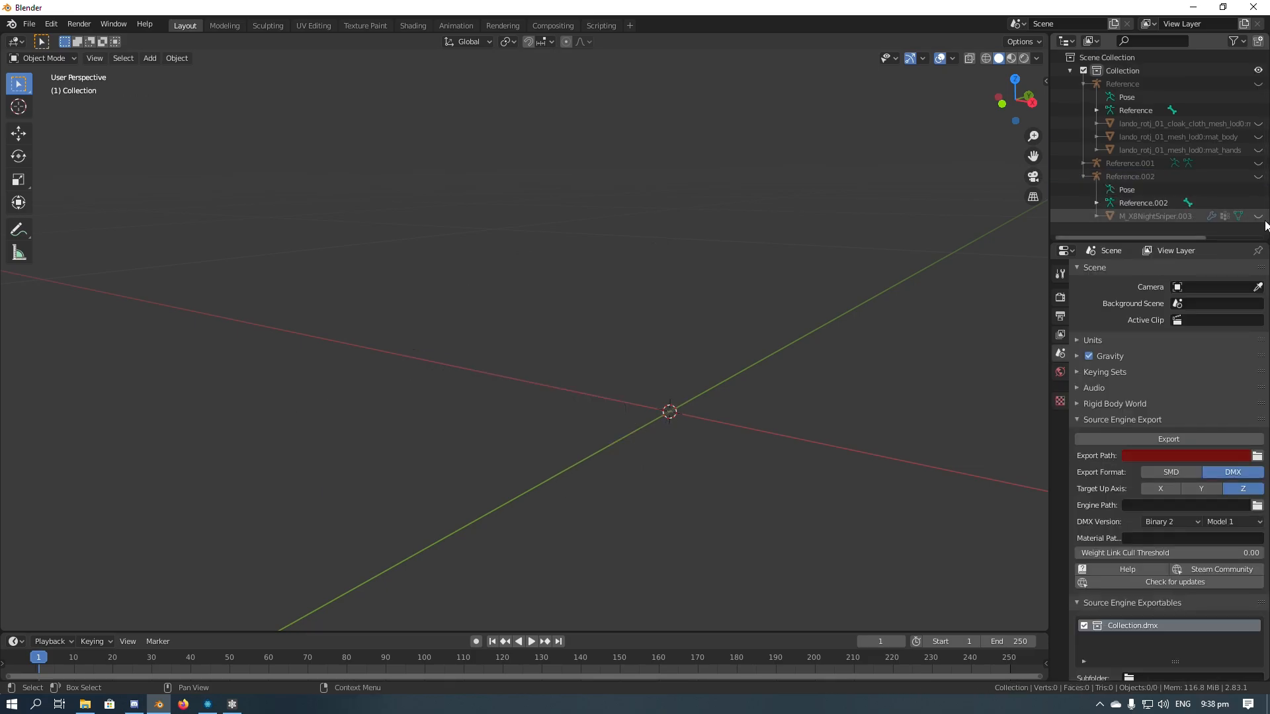
left_click(1259, 216)
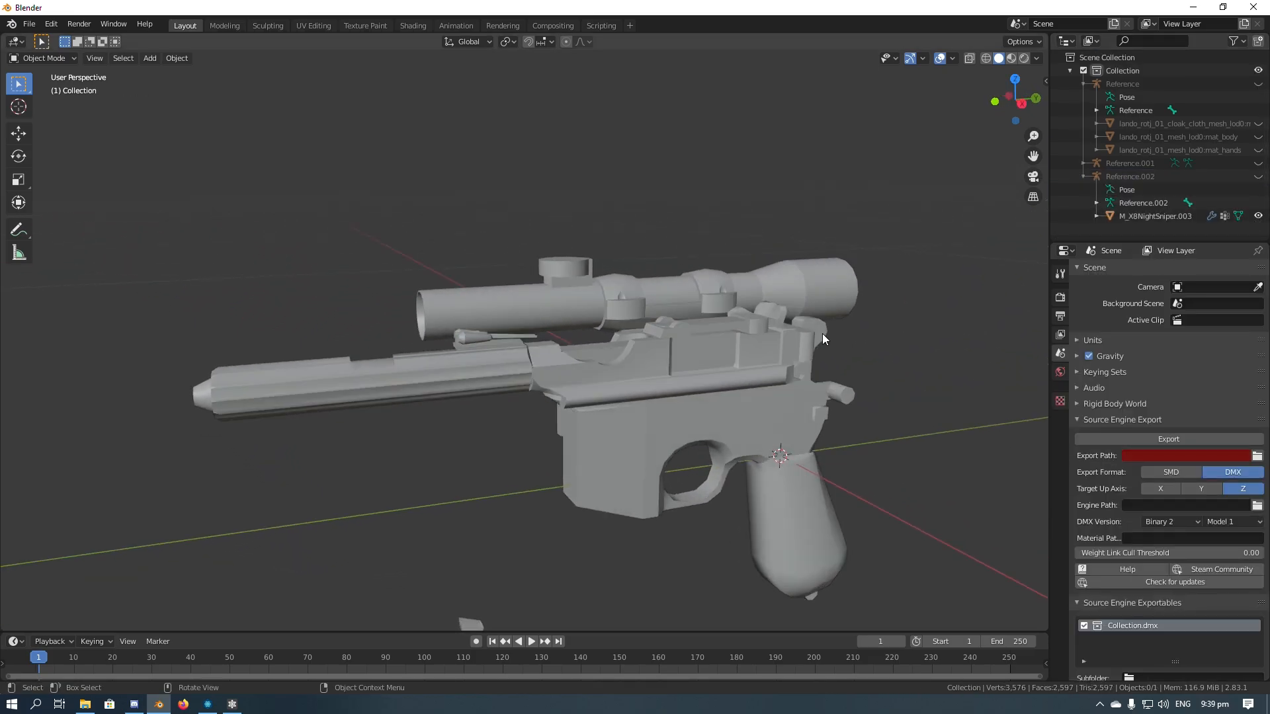
Examine the remaining blaster mesh and its detached trigger from several angles, selecting M_X8NightSniper.003.
middle_click_drag(410, 383, 455, 391)
middle_click_drag(640, 428, 598, 477)
middle_click_drag(467, 473, 517, 457)
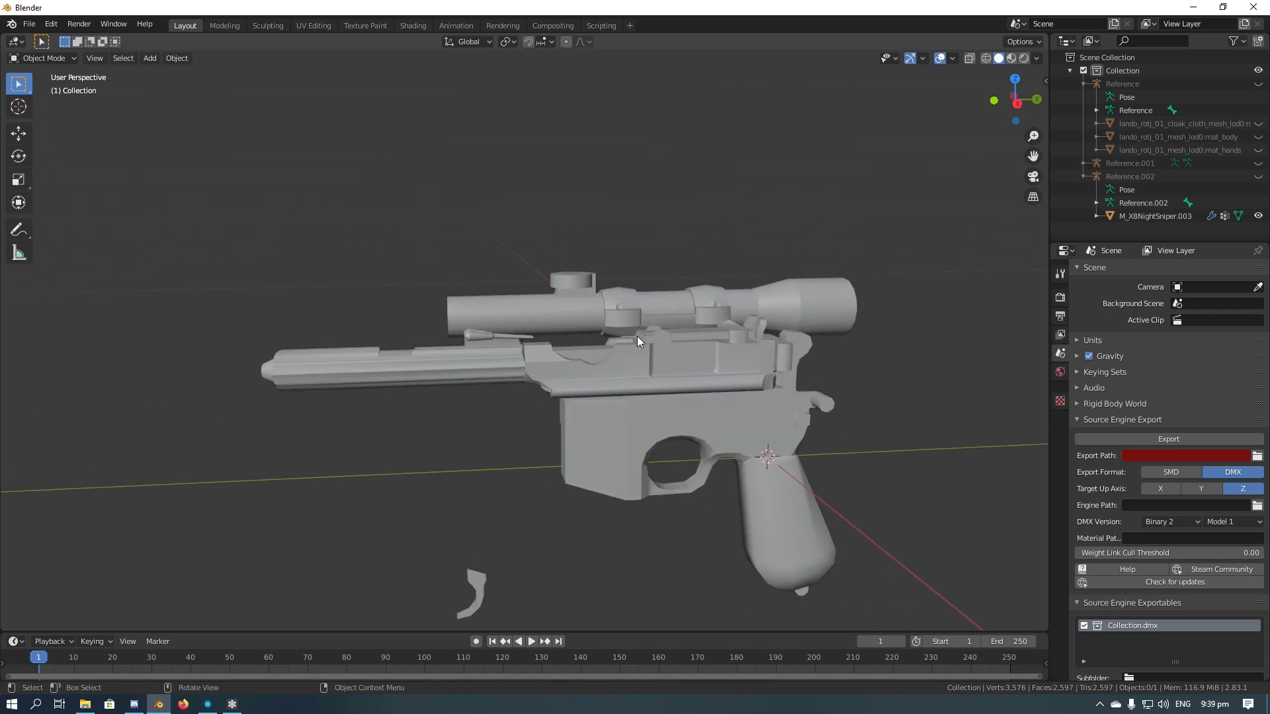
middle_click_drag(648, 316, 605, 398)
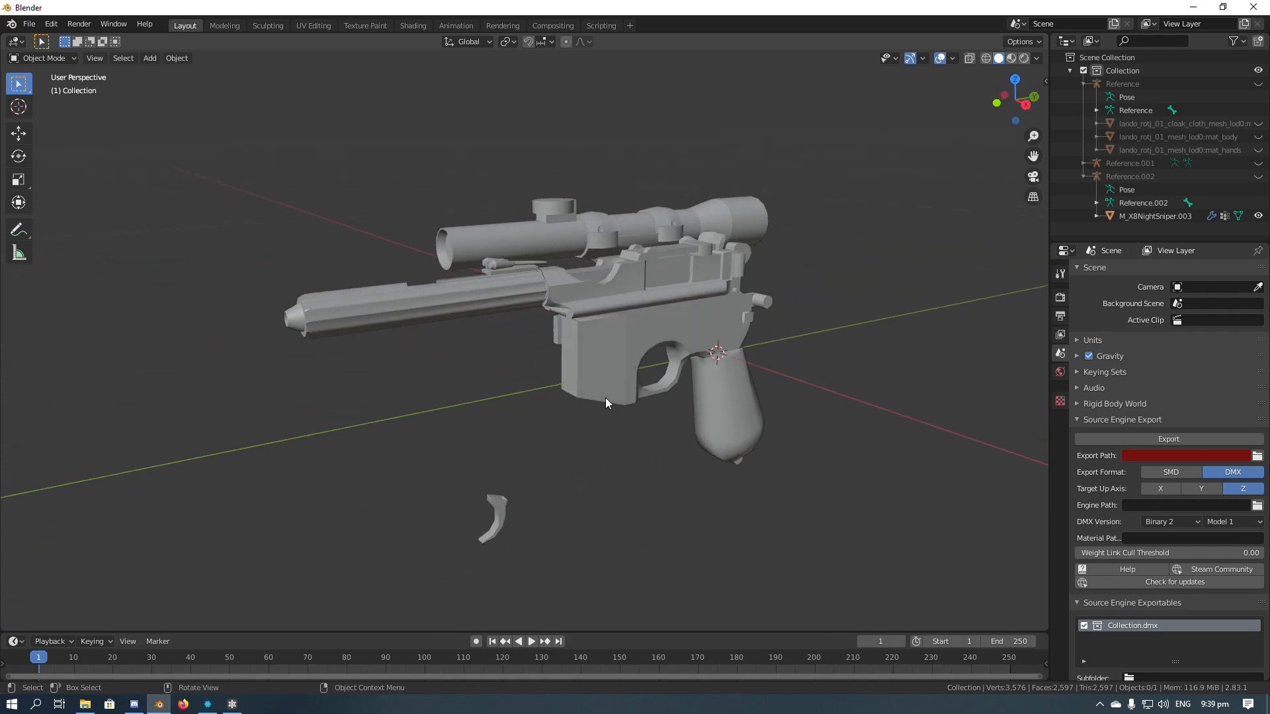
left_click(696, 325)
mouse_move(697, 324)
middle_mouse_down()
mouse_move(706, 332)
mouse_move(684, 340)
middle_mouse_up()
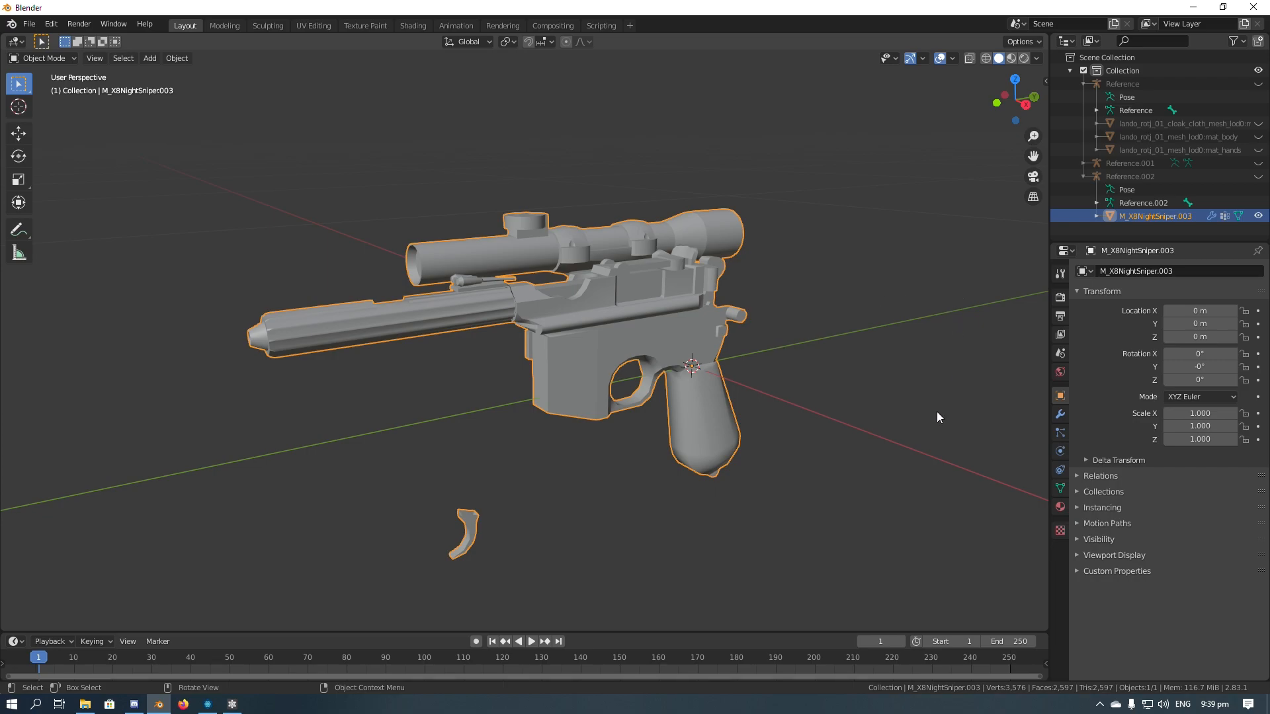
middle_click_drag(825, 420, 525, 504)
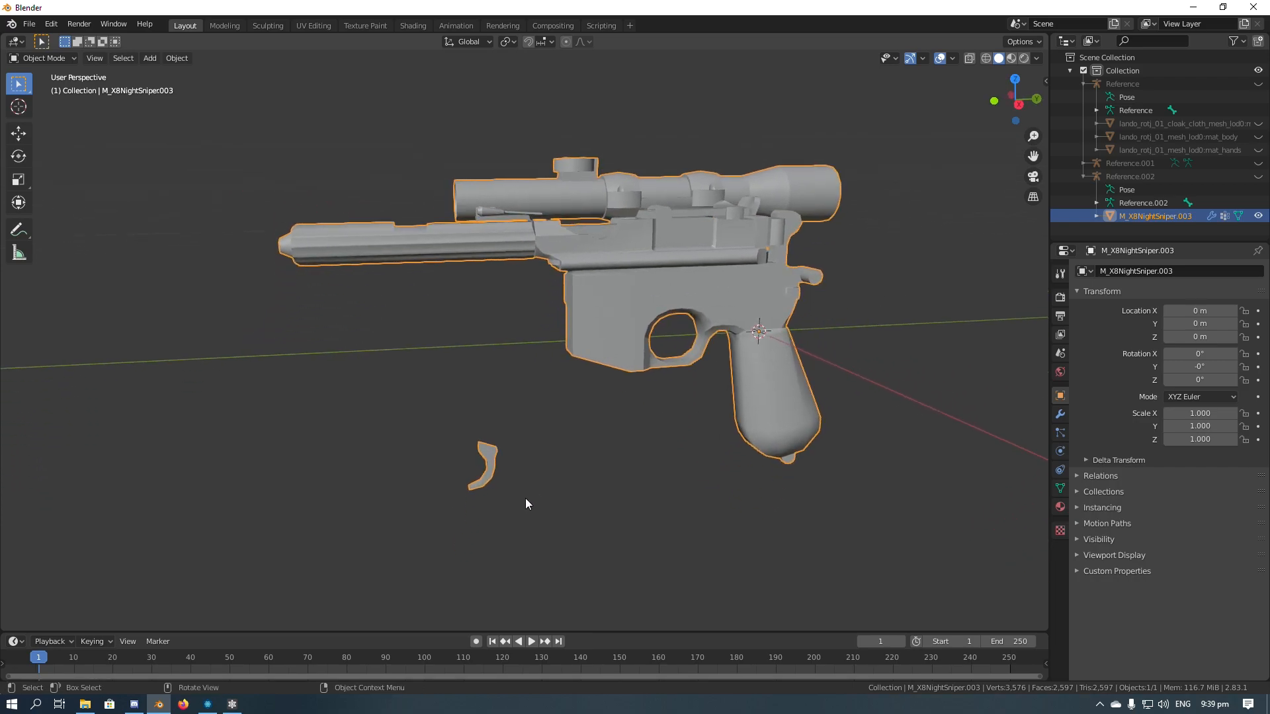
left_click(465, 457)
left_click(487, 459)
middle_click_drag(487, 459, 579, 428)
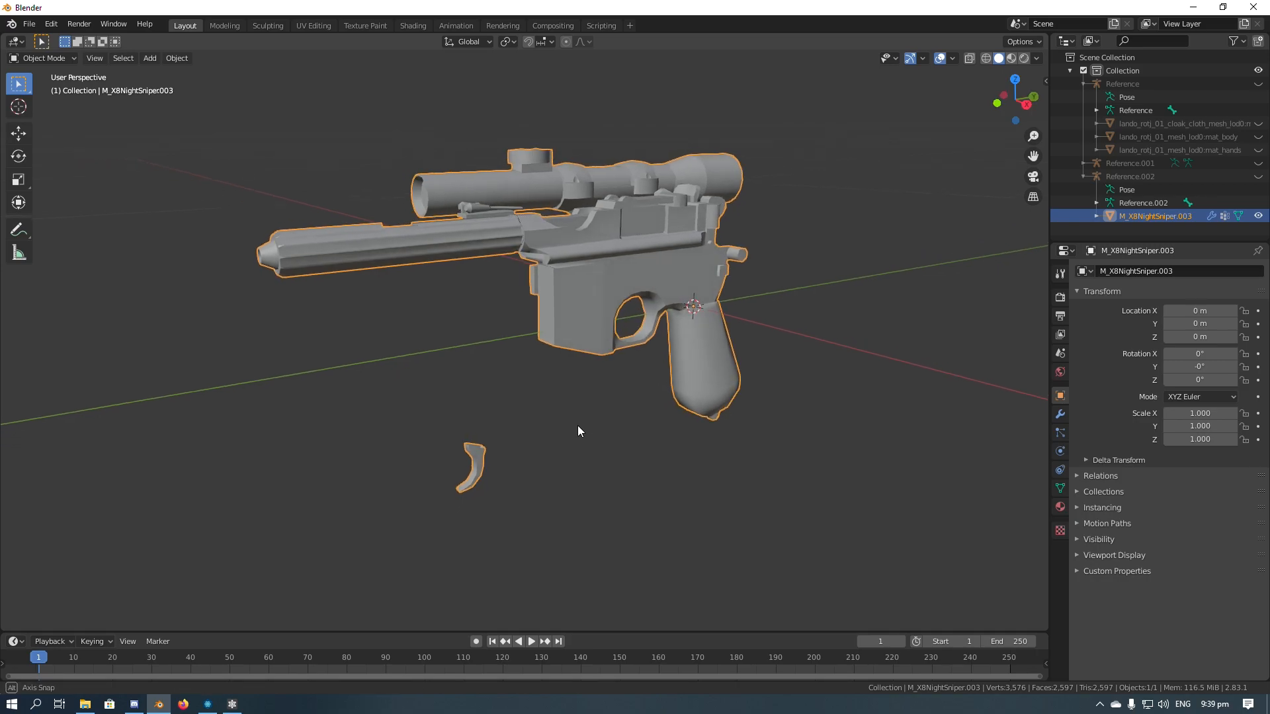
middle_click_drag(644, 373, 574, 374)
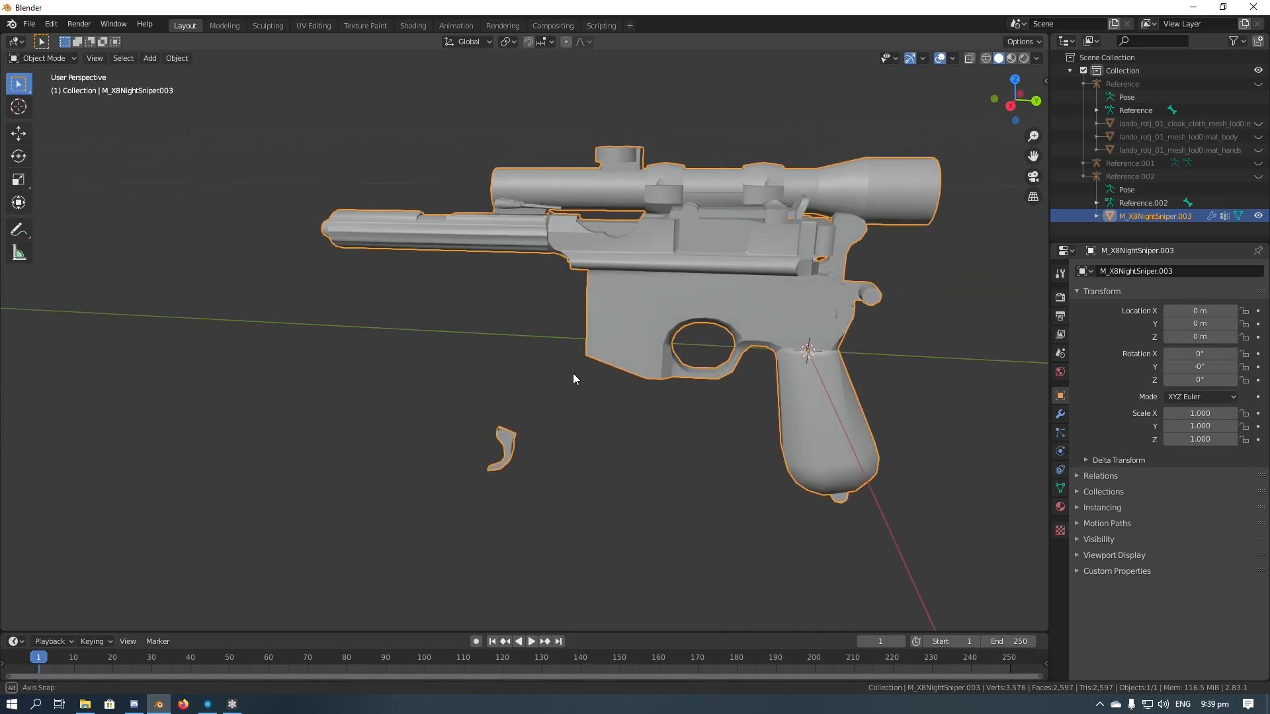
middle_click_drag(311, 345, 556, 489)
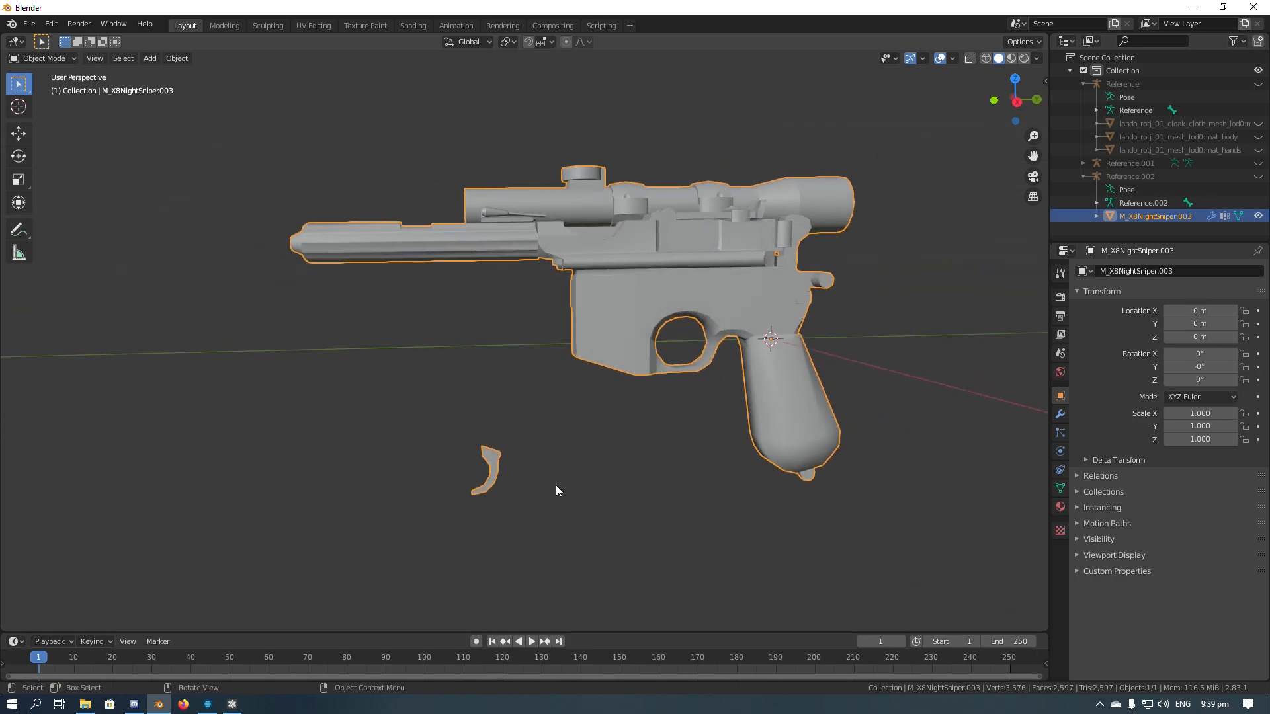
middle_click_drag(506, 442, 494, 399)
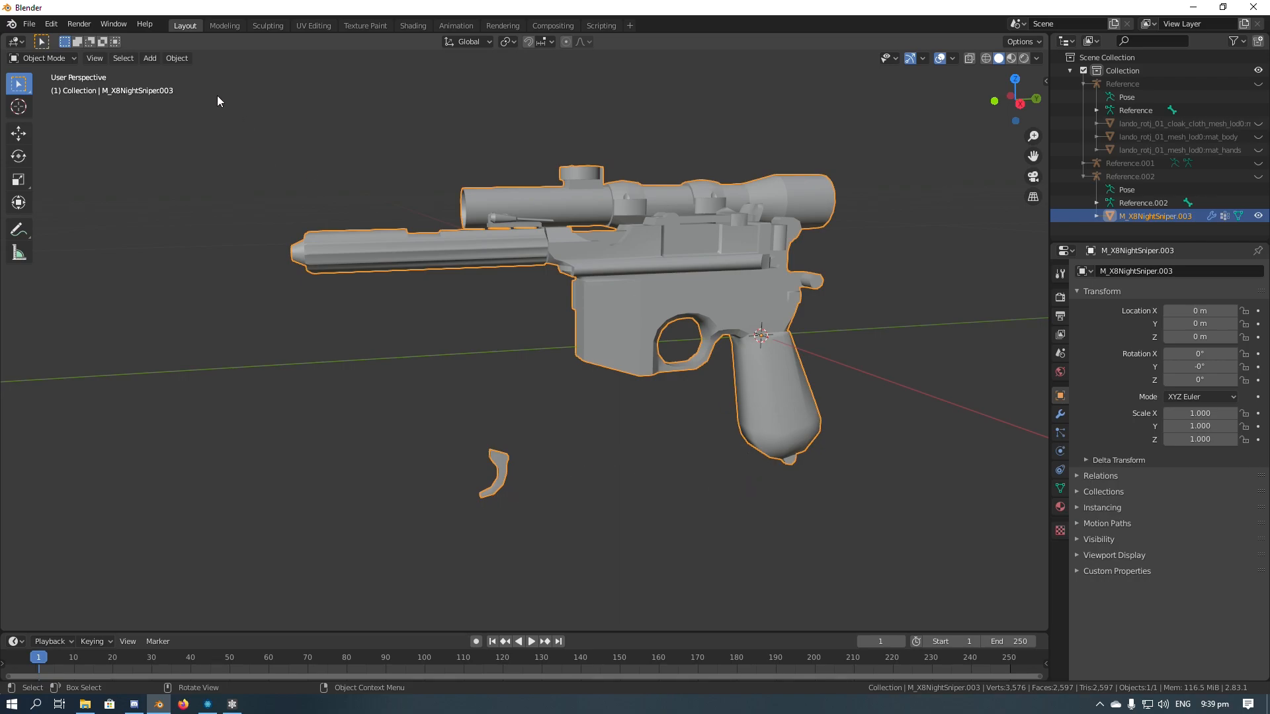
Switch M_X8NightSniper.003 to Weight Paint and show the weights of its Wep_Root vertex group.
left_click(65, 57)
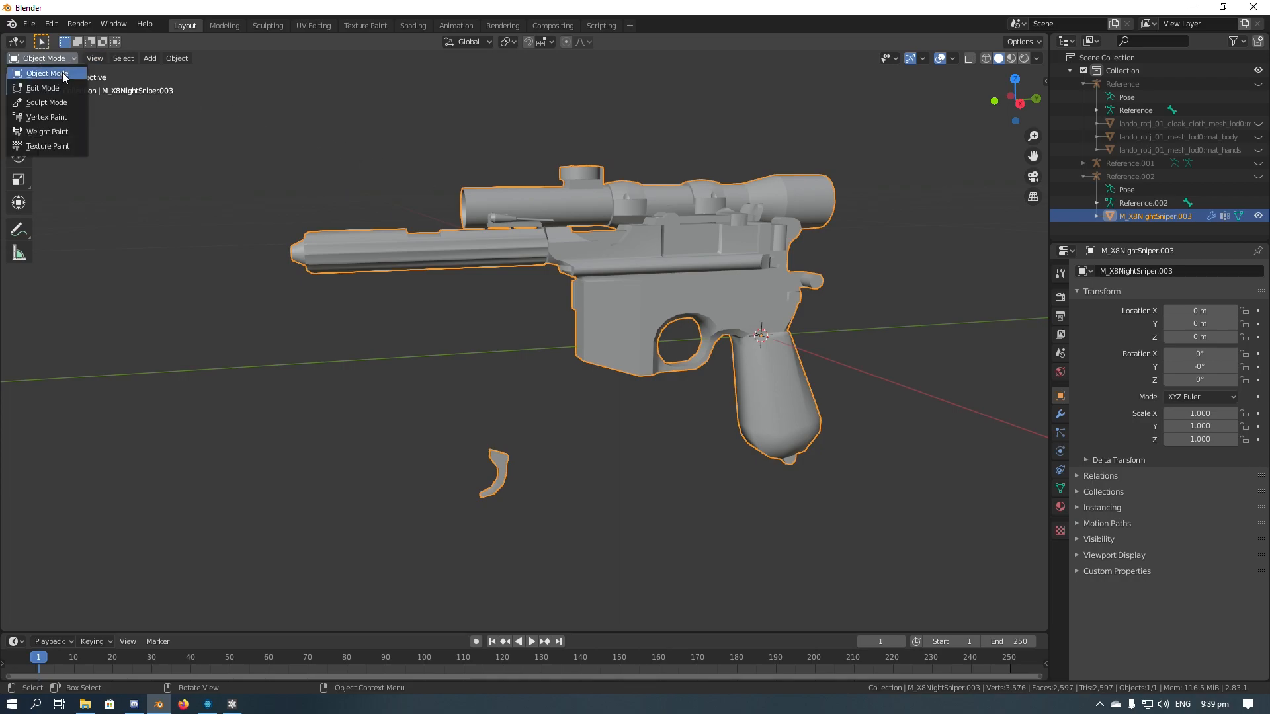
left_click(39, 134)
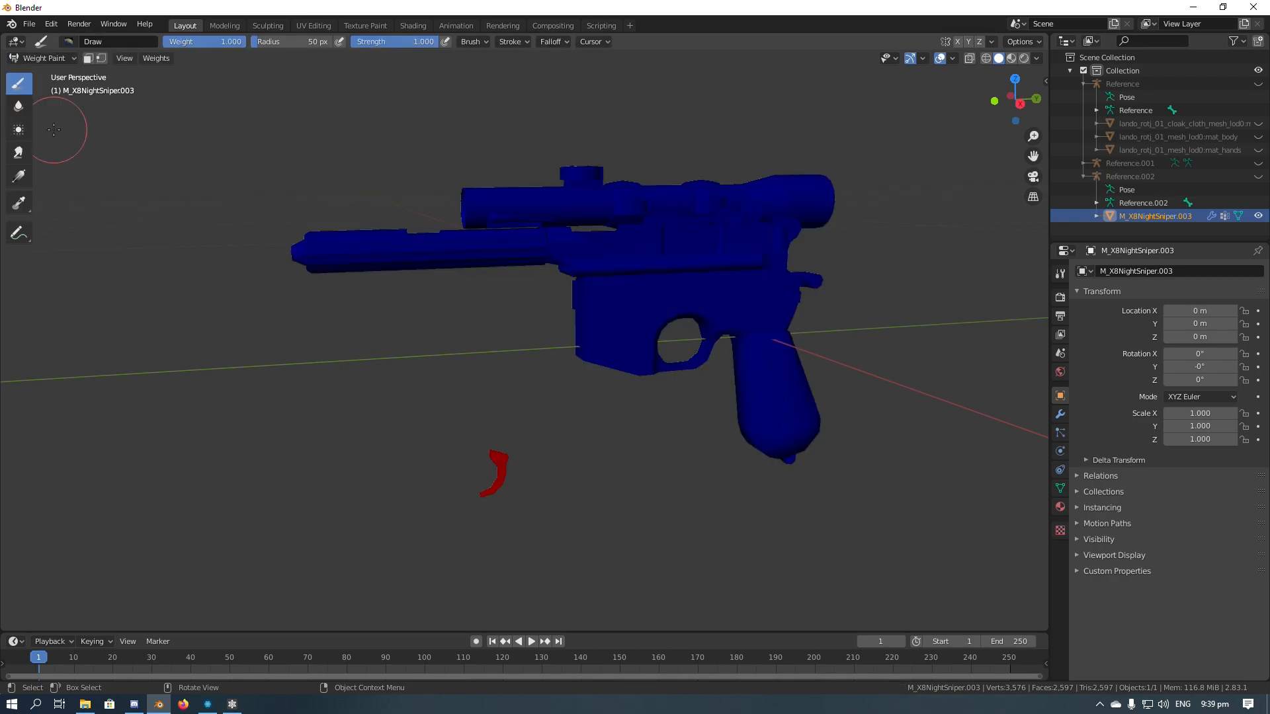
left_click(1060, 488)
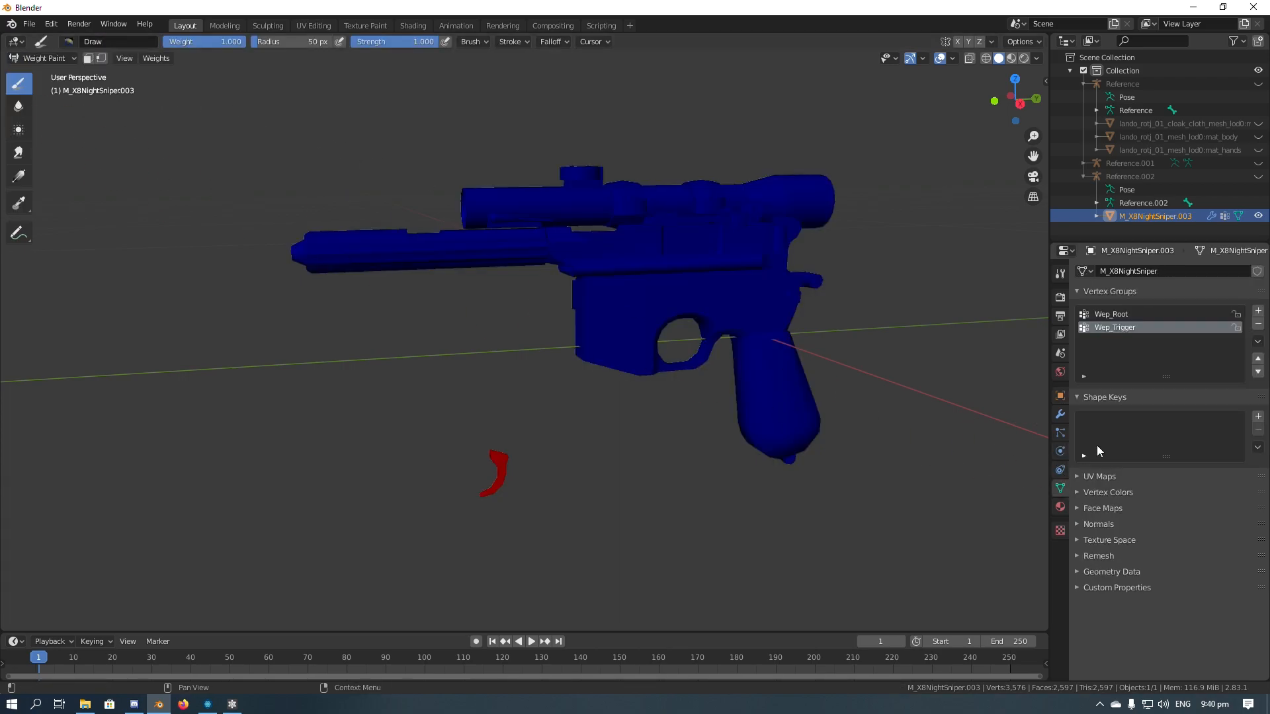
left_click(1133, 314)
mouse_move(654, 426)
middle_mouse_down()
mouse_move(909, 430)
mouse_move(656, 435)
middle_mouse_up()
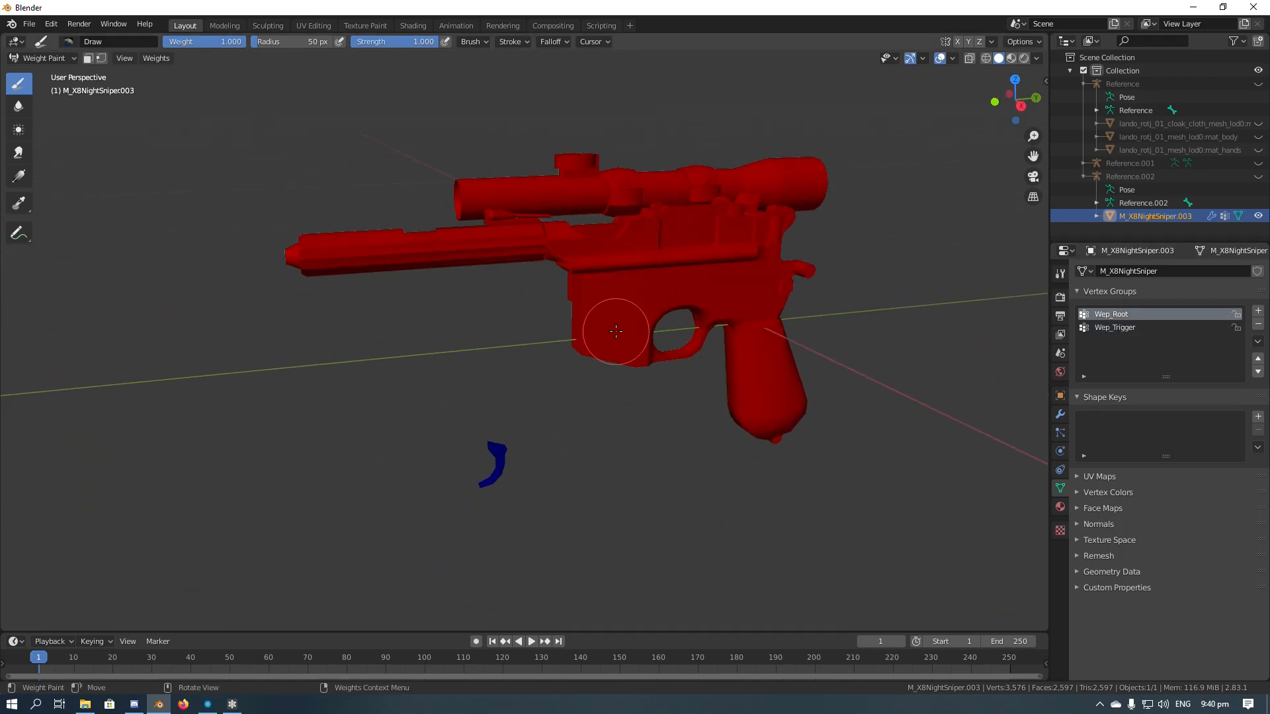
middle_click_drag(598, 389, 636, 377)
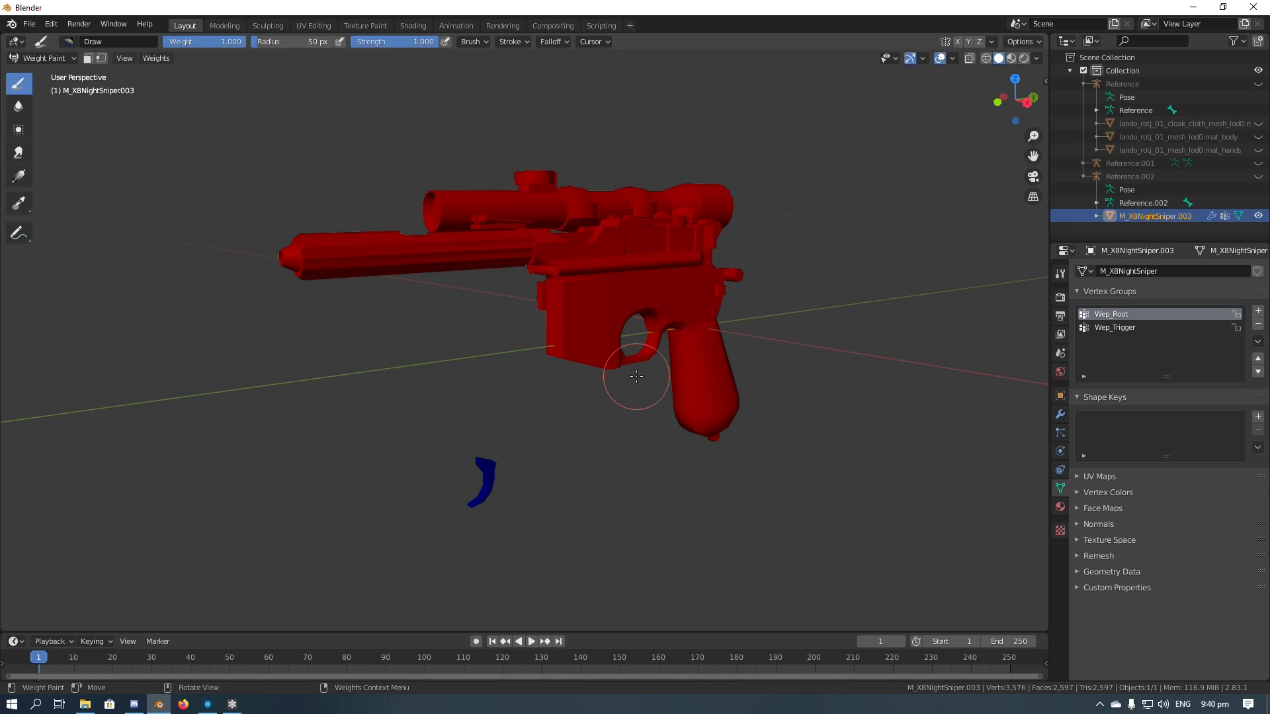
left_click_drag(237, 42, 215, 42)
mouse_move(382, 243)
left_mouse_down()
mouse_move(363, 269)
mouse_move(340, 247)
mouse_move(592, 320)
mouse_move(648, 377)
left_mouse_up()
key("ctrl+z")
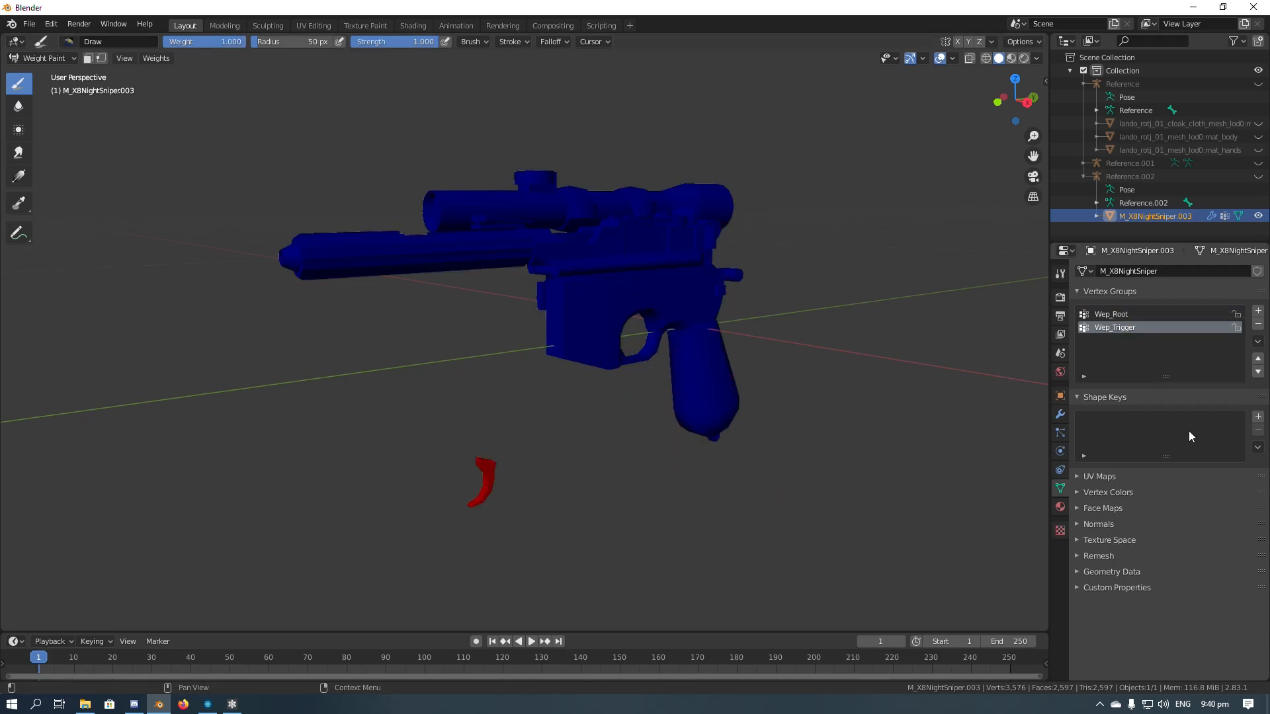
Compare the painted weights of the Wep_Root and Wep_Trigger vertex groups, ending with Wep_Trigger active.
left_click(1158, 315)
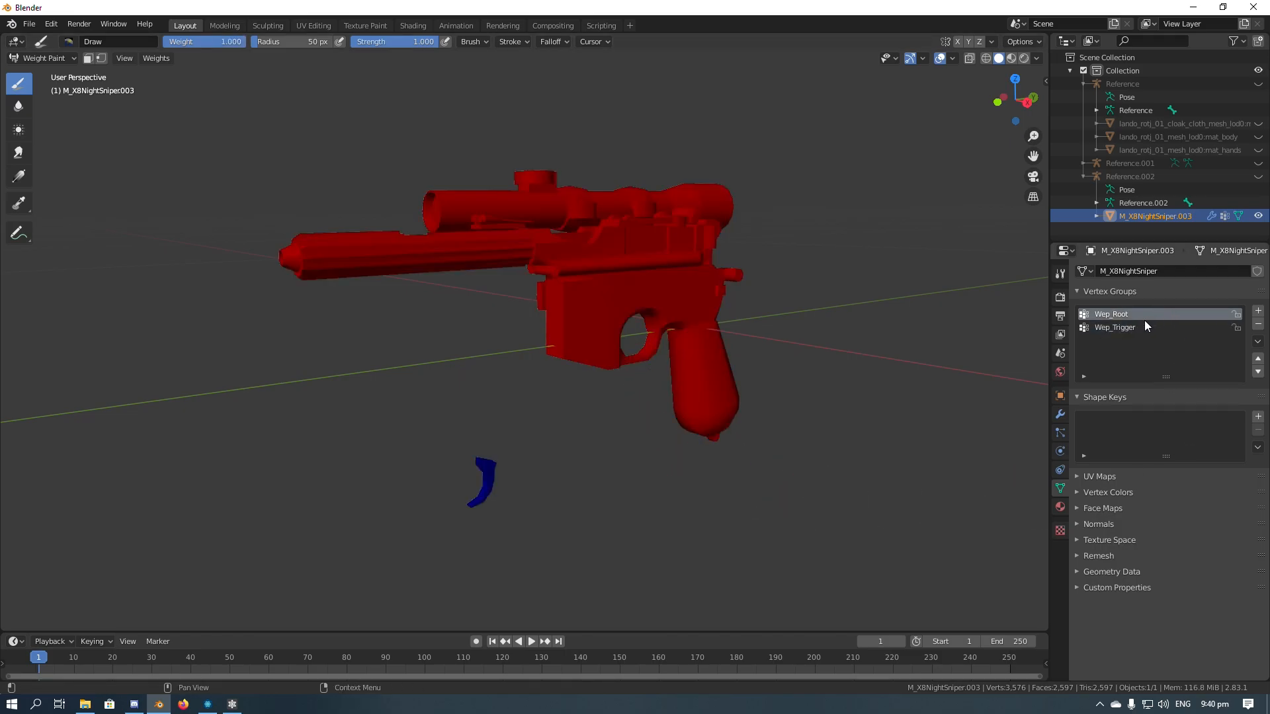
left_click(1141, 326)
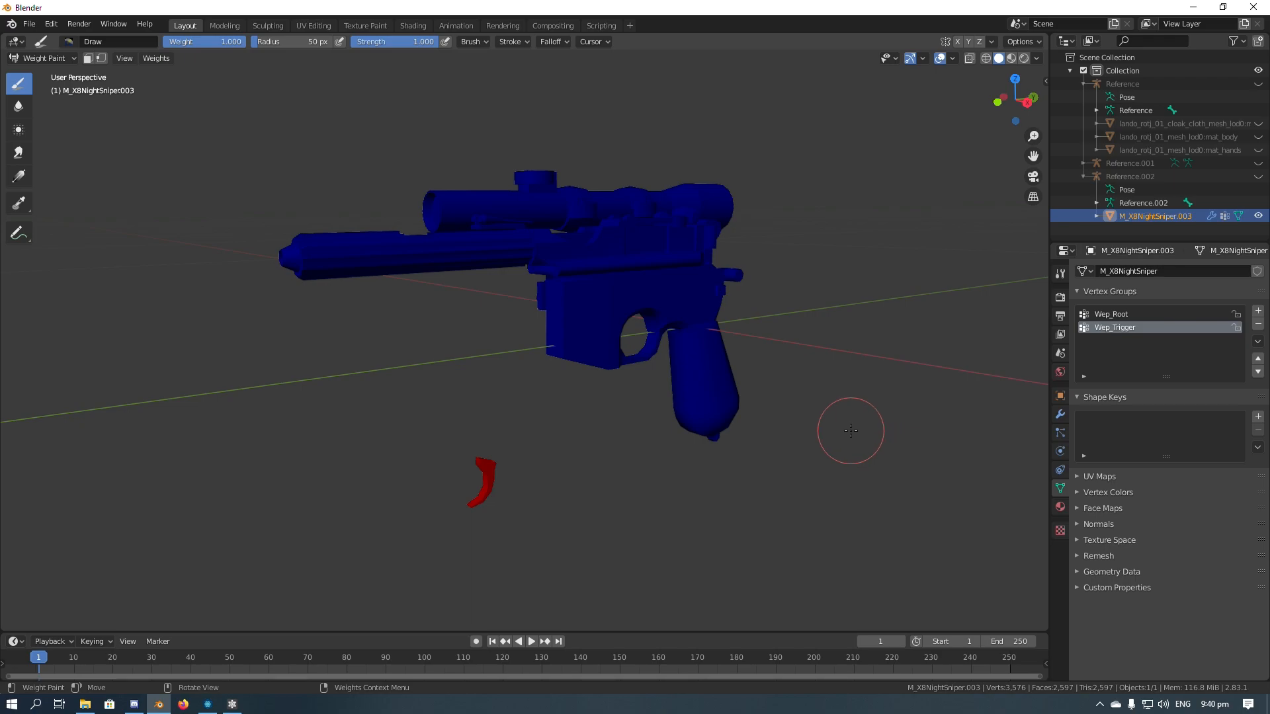
middle_click_drag(868, 341, 824, 352)
left_click(1129, 315)
left_click(1128, 330)
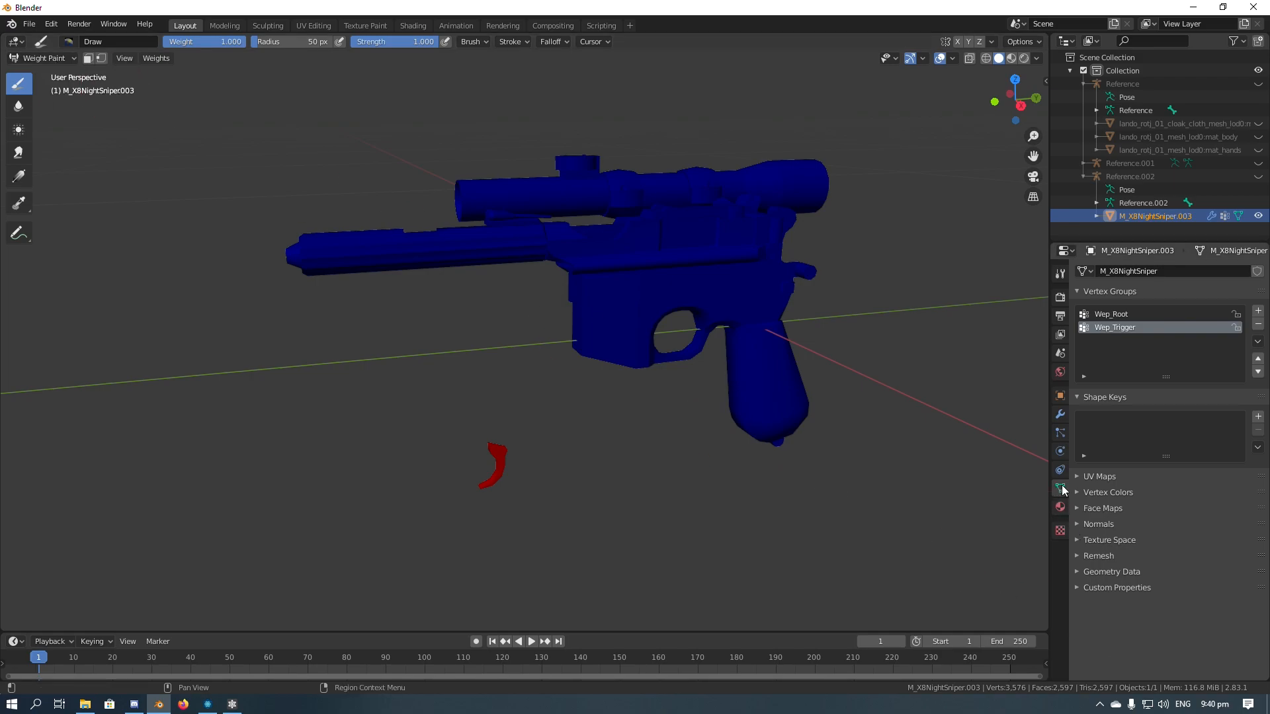
left_click(1135, 319)
left_click(1132, 327)
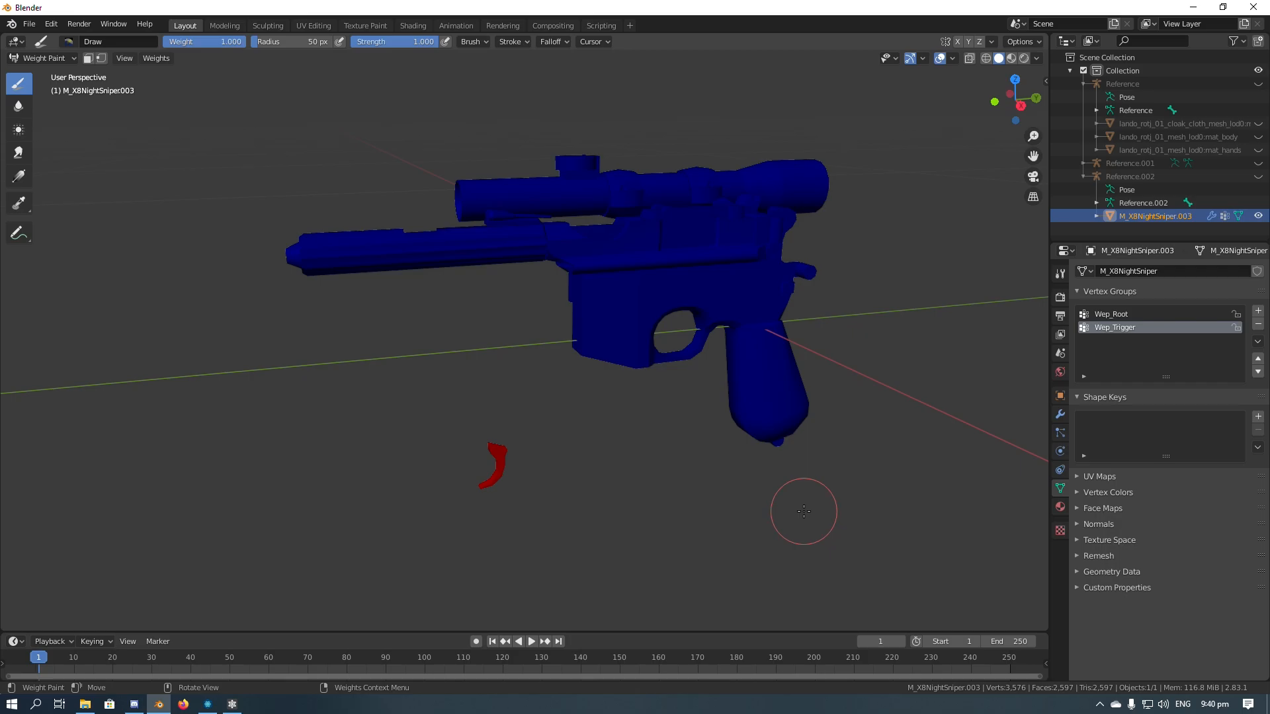
In Edit Mode with wireframe display, select only the detached trigger's vertices and assign them to the Wep_Trigger group at weight 1.000.
left_click(42, 58)
left_click(43, 59)
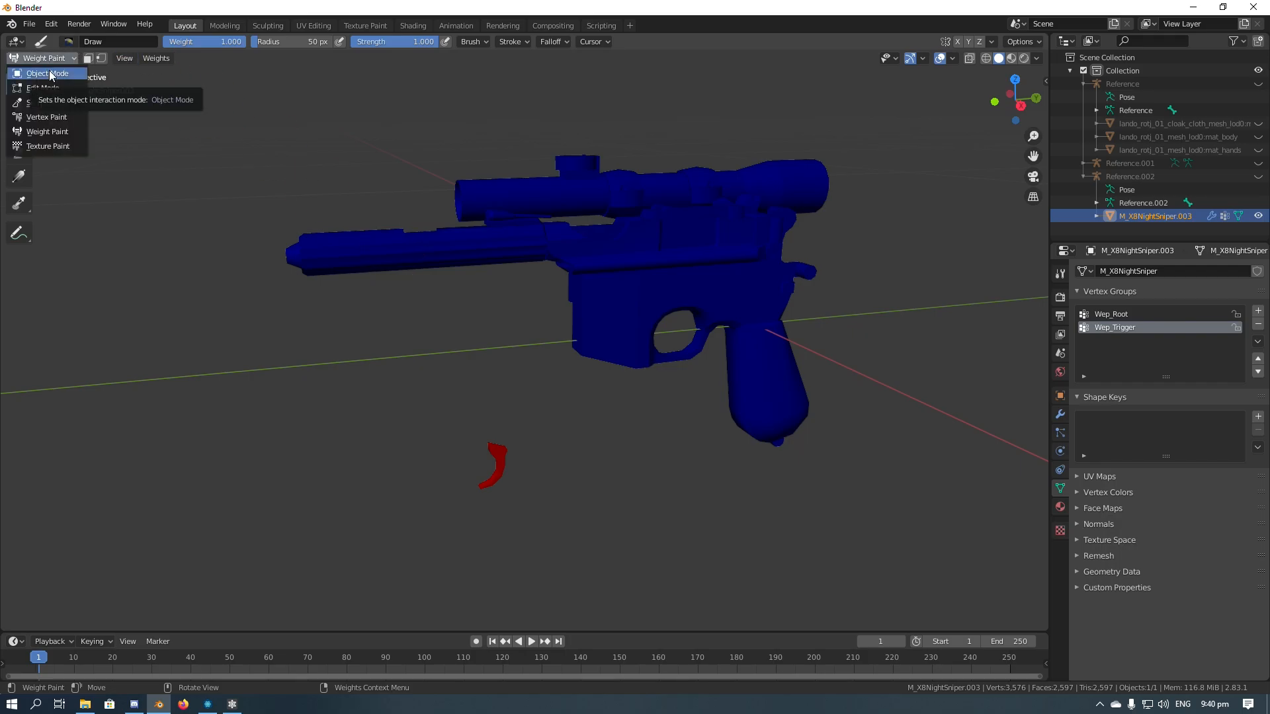
left_click(50, 74)
left_click(44, 58)
left_click(51, 86)
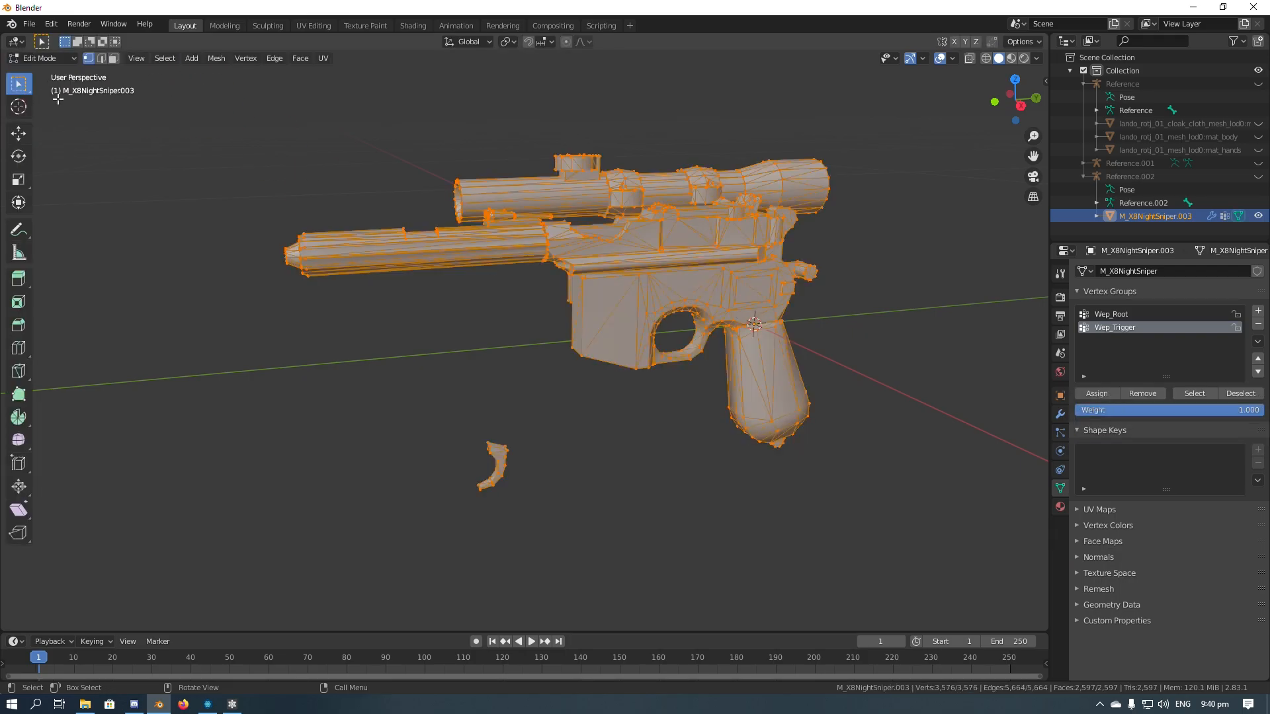
middle_click_drag(542, 329, 587, 346)
left_click(604, 295)
mouse_move(410, 411)
middle_mouse_down()
mouse_move(434, 431)
mouse_move(383, 377)
middle_mouse_up()
key("z")
left_click(321, 388)
left_click_drag(383, 377, 576, 524)
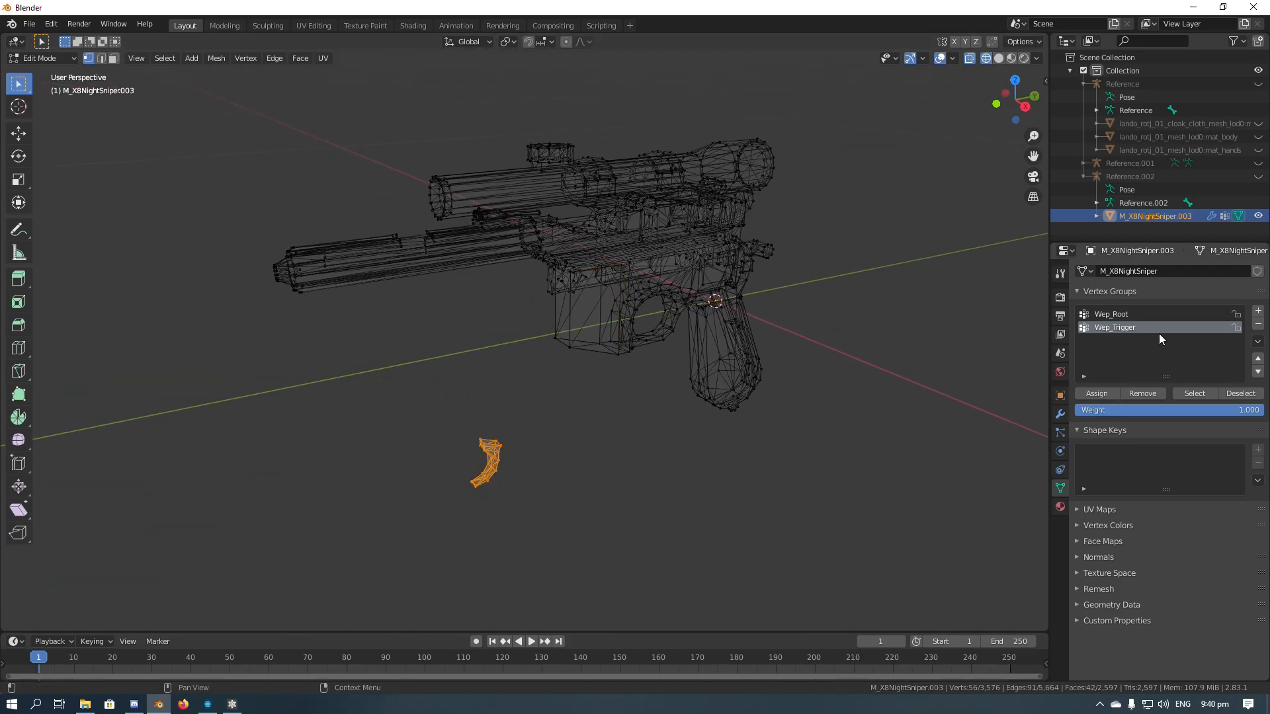
left_click(1096, 393)
Check the trigger's weights in Weight Paint, and return to Object Mode with solid shading.
left_click(46, 60)
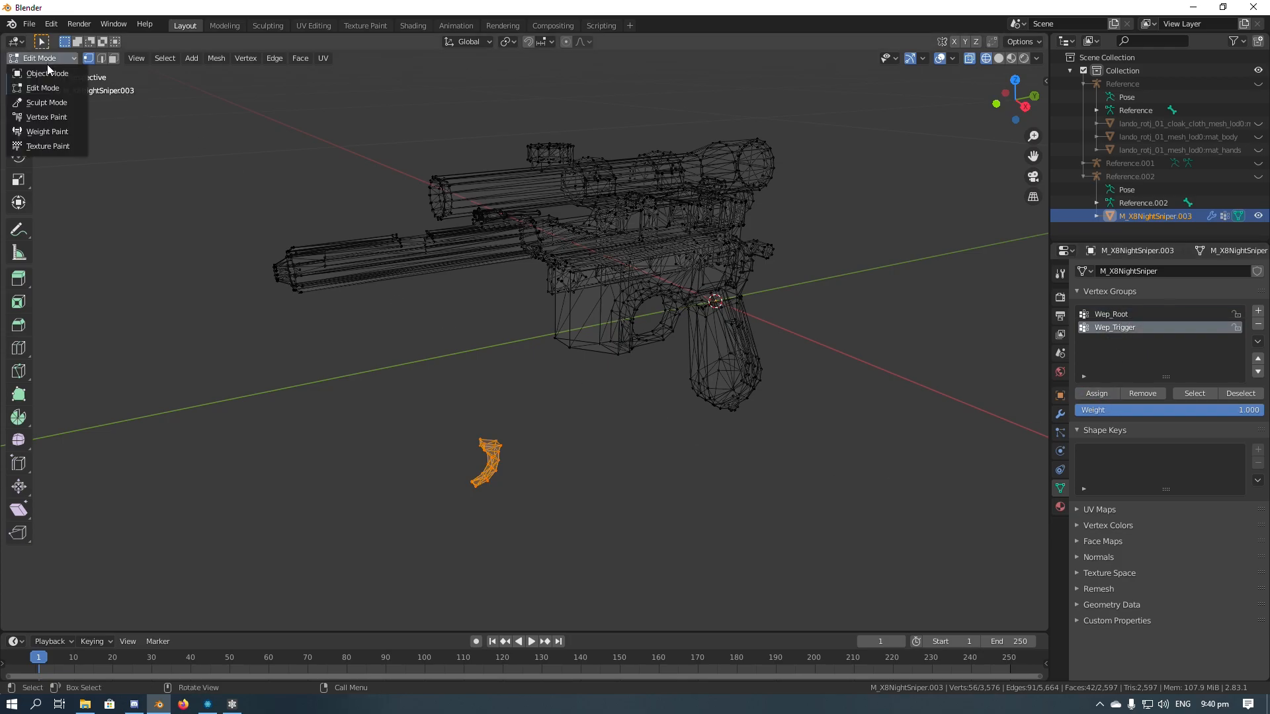
left_click(56, 132)
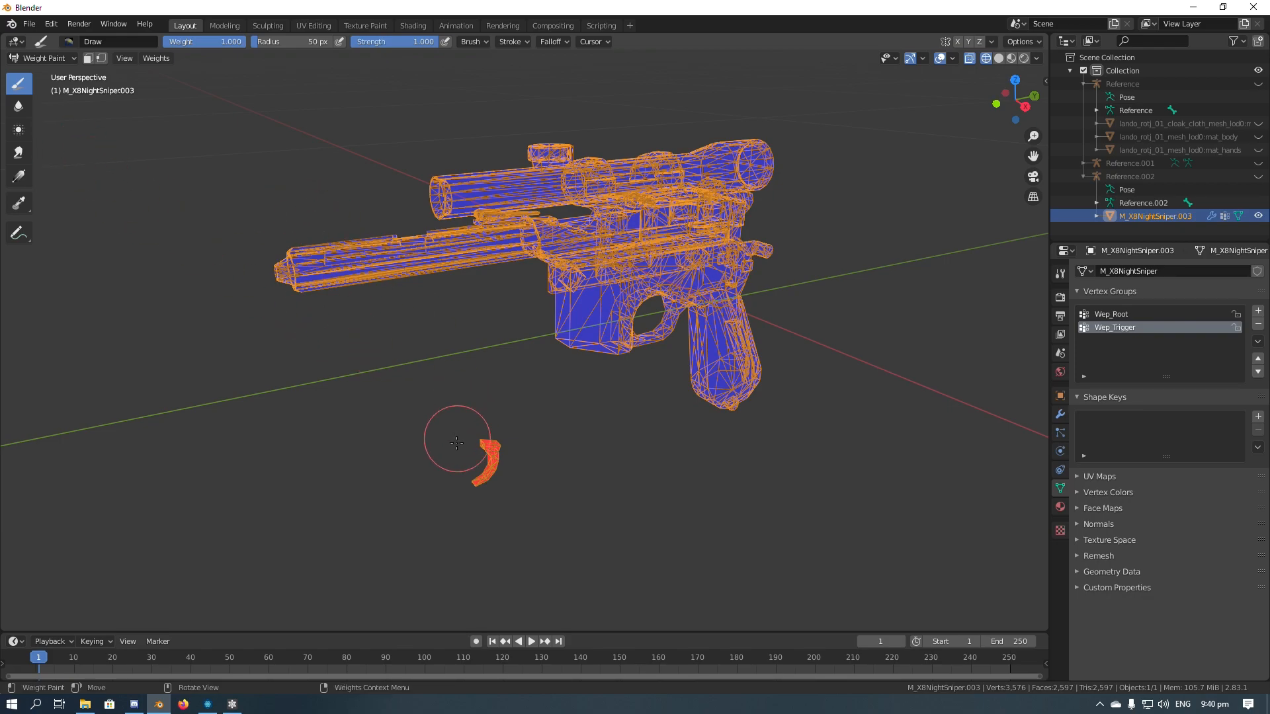
left_click(40, 57)
left_click(41, 70)
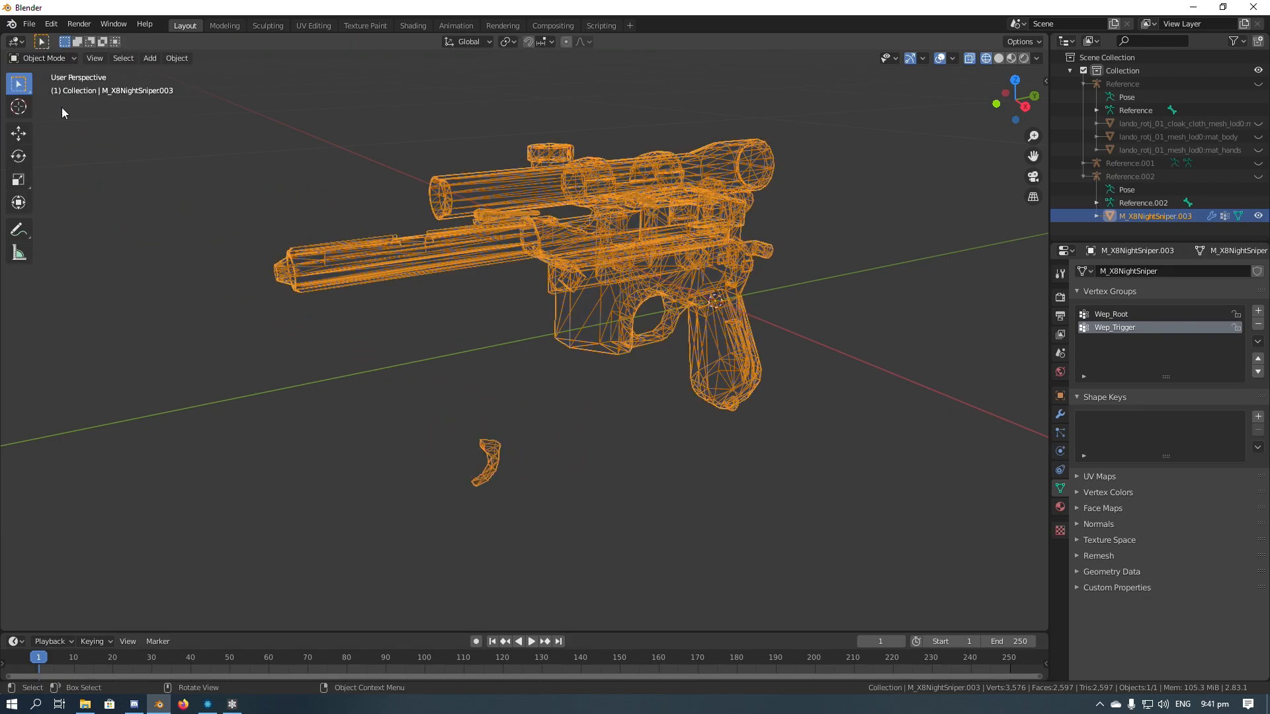
key("z")
left_click(511, 351)
middle_click_drag(681, 400, 704, 415)
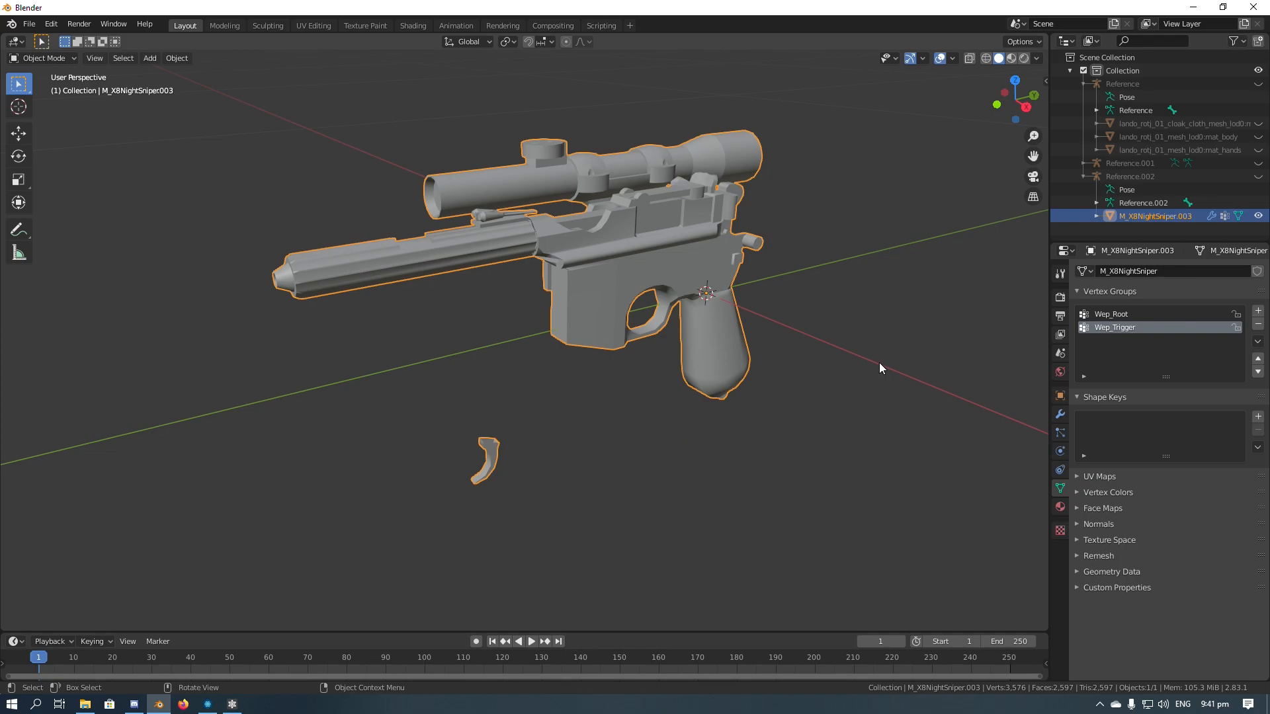
Show the Reference.002 armature around the blaster, hide it again and select the blaster mesh.
left_click(1258, 176)
scroll(785, 309, "down", 2)
left_click(666, 304)
left_click(677, 340)
left_click(1060, 396)
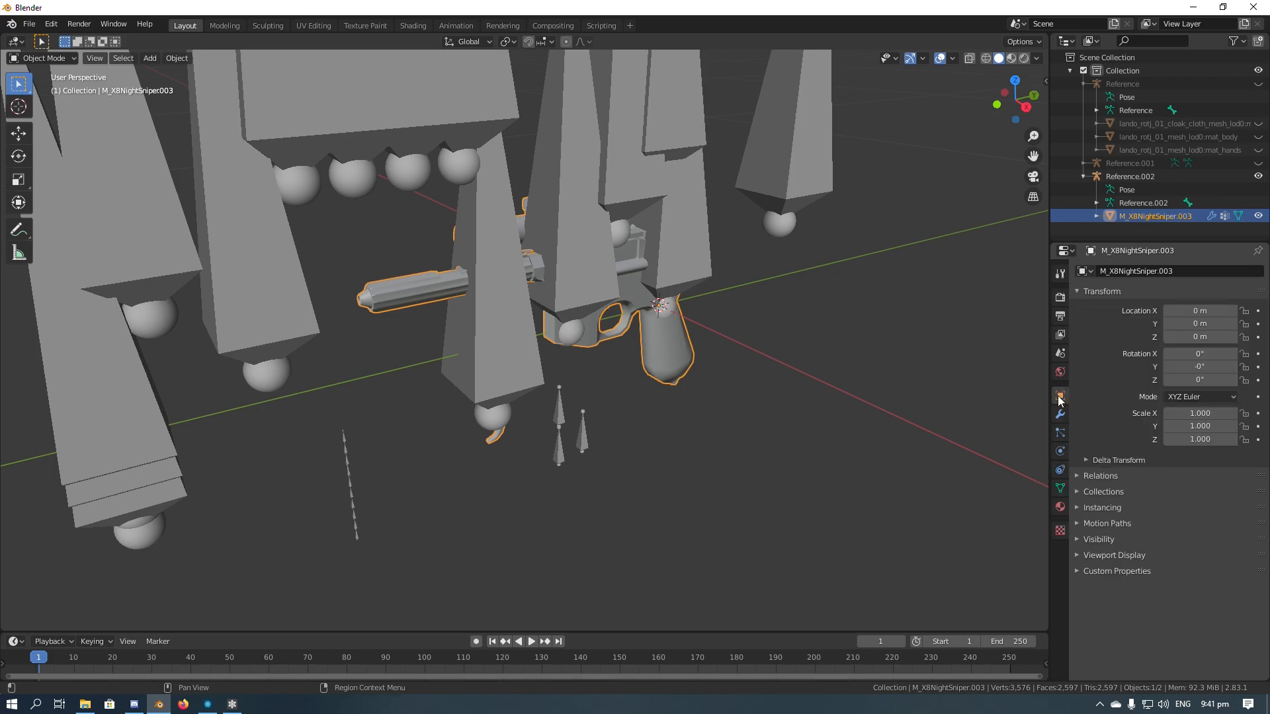
left_click(688, 177)
key("h")
left_click(628, 251)
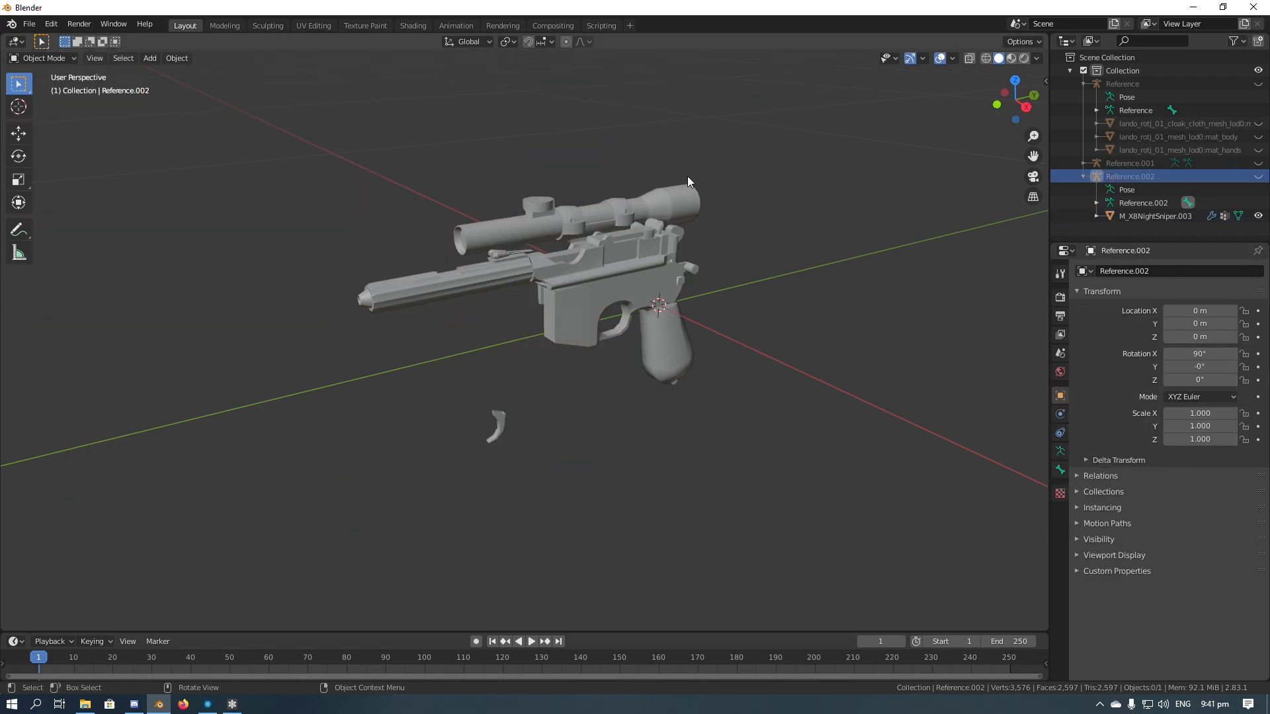
Clear the parent of M_X8NightSniper.003 and set its X rotation to 90°.
right_click(715, 279)
mouse_move(715, 279)
left_click(763, 295)
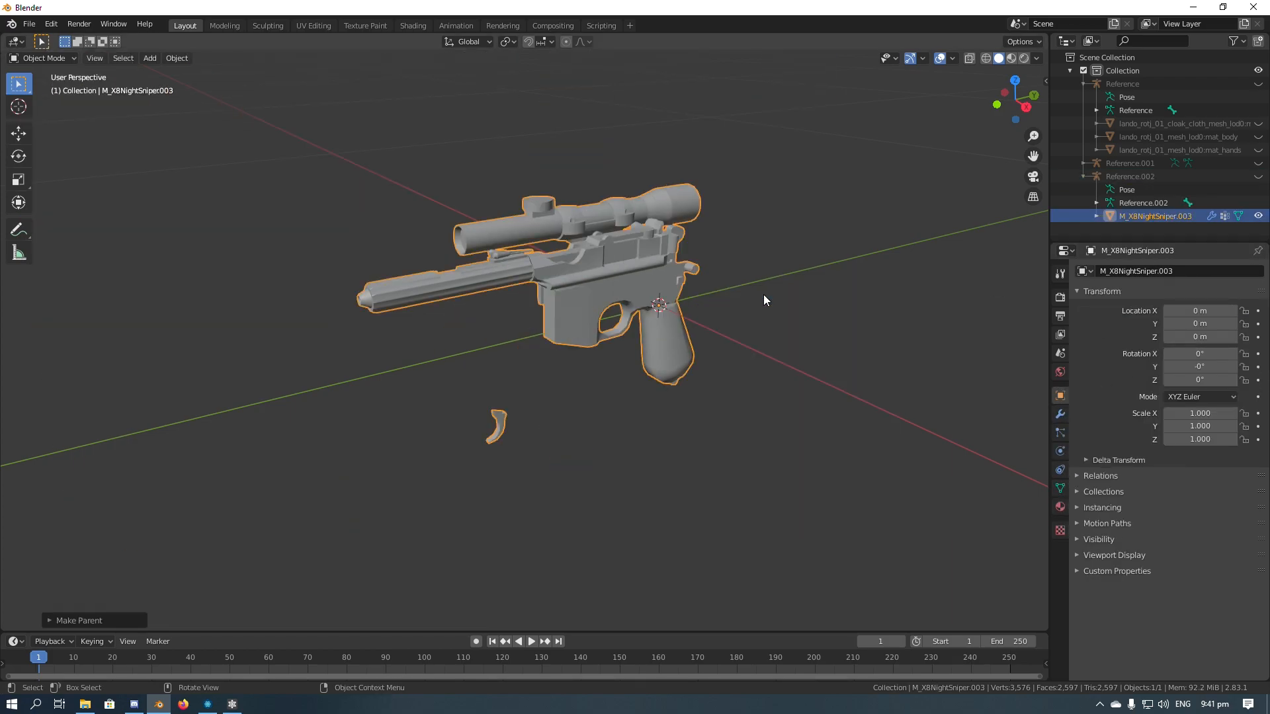
right_click(684, 260)
mouse_move(683, 259)
left_click(767, 453)
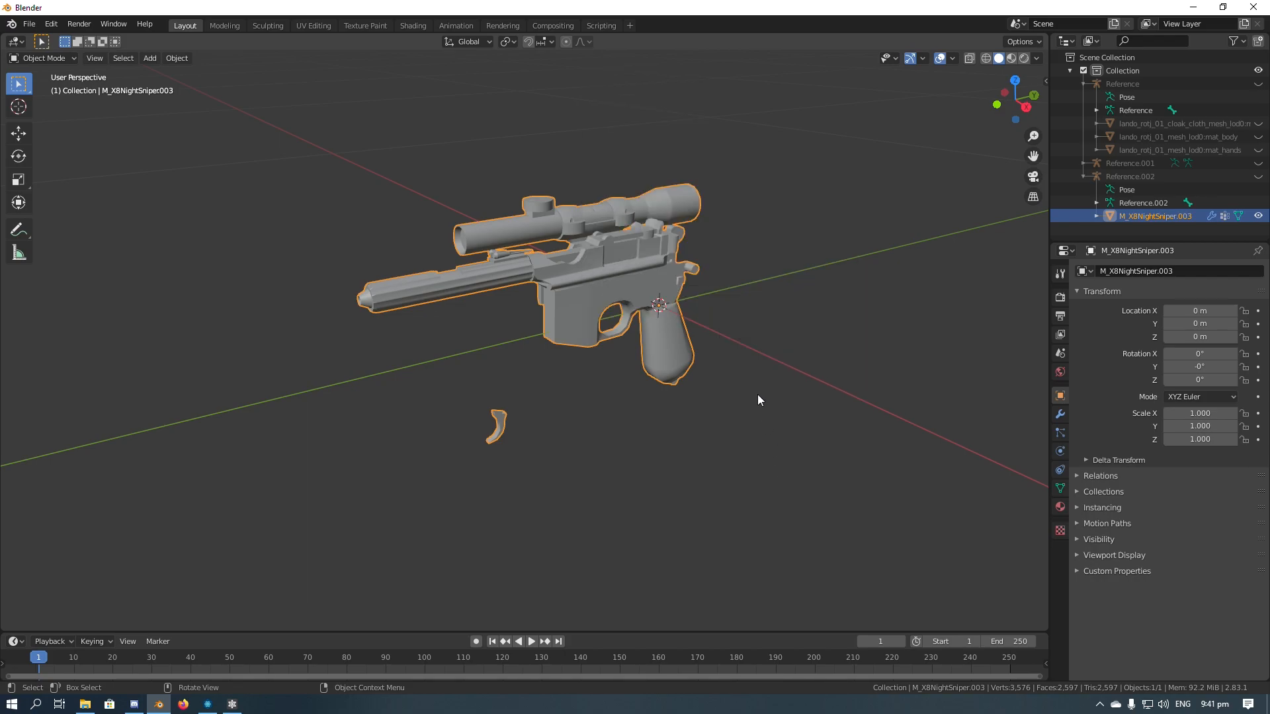
right_click(688, 238)
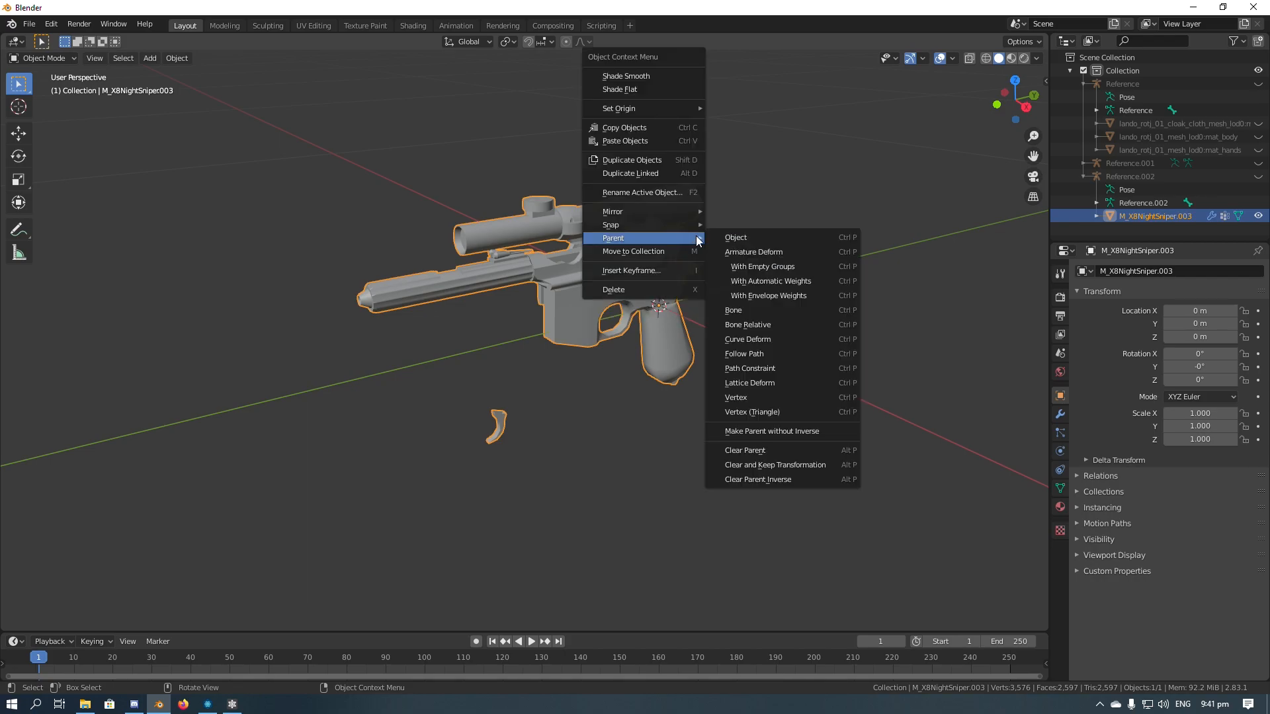
left_click(778, 455)
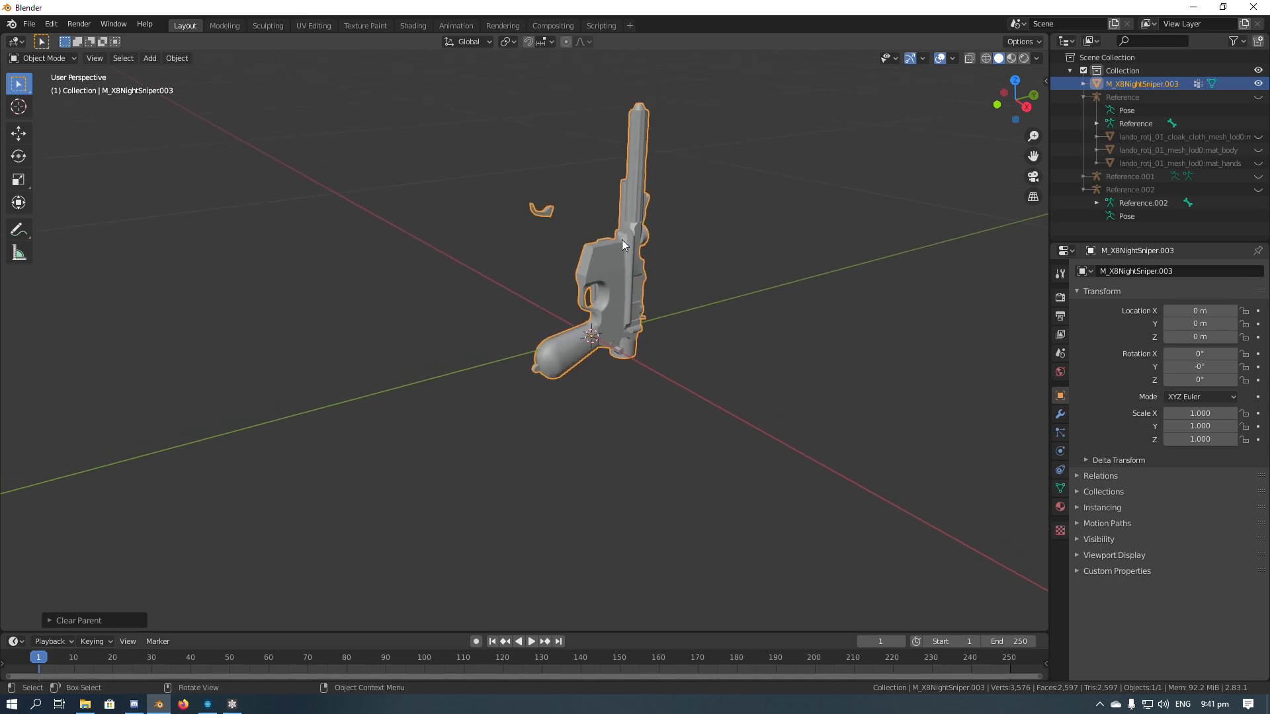
left_click(1184, 353)
type("90")
key("Return")
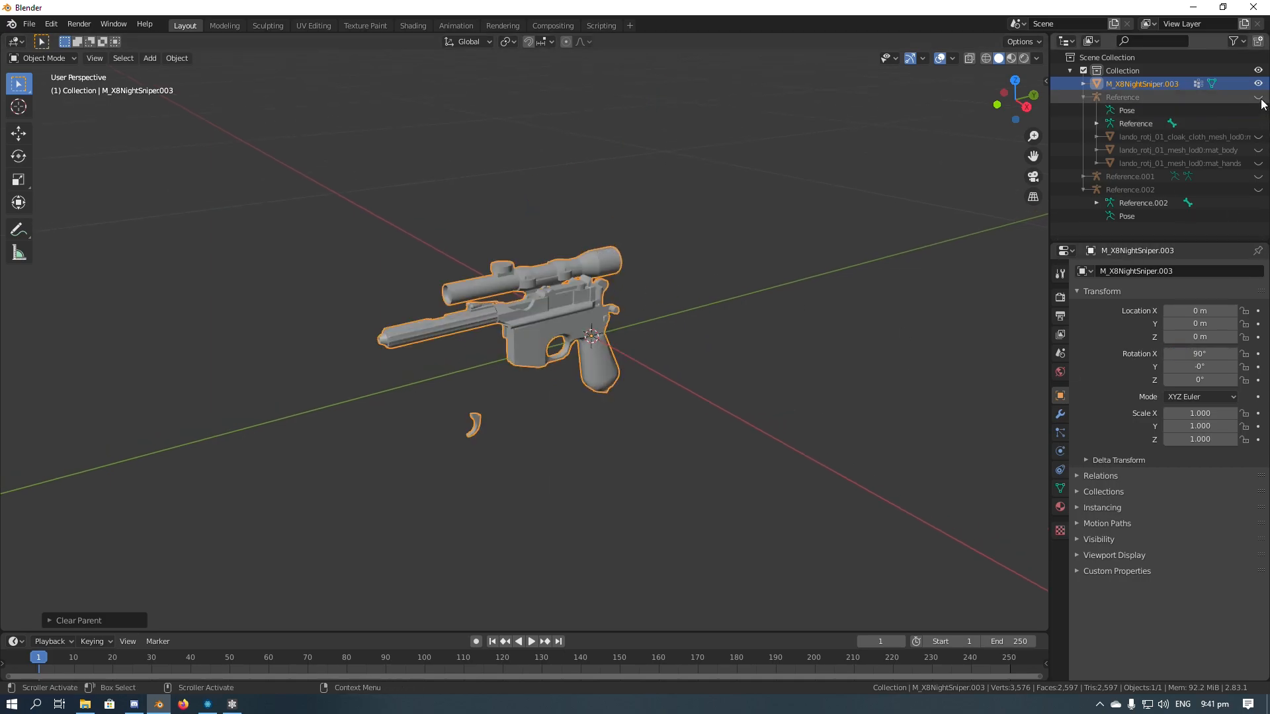
Unhide the Reference.001 armature and delete it.
left_click(1259, 190)
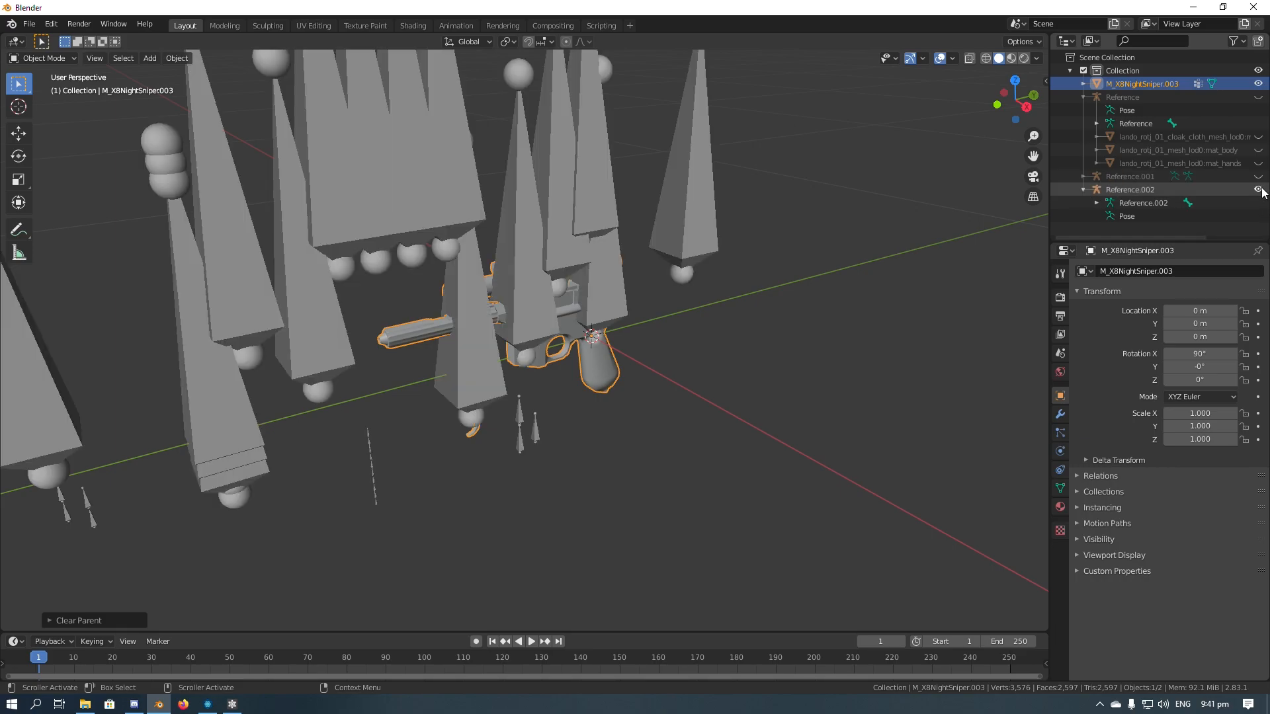
left_click(1259, 190)
left_click(1259, 176)
left_click(732, 206)
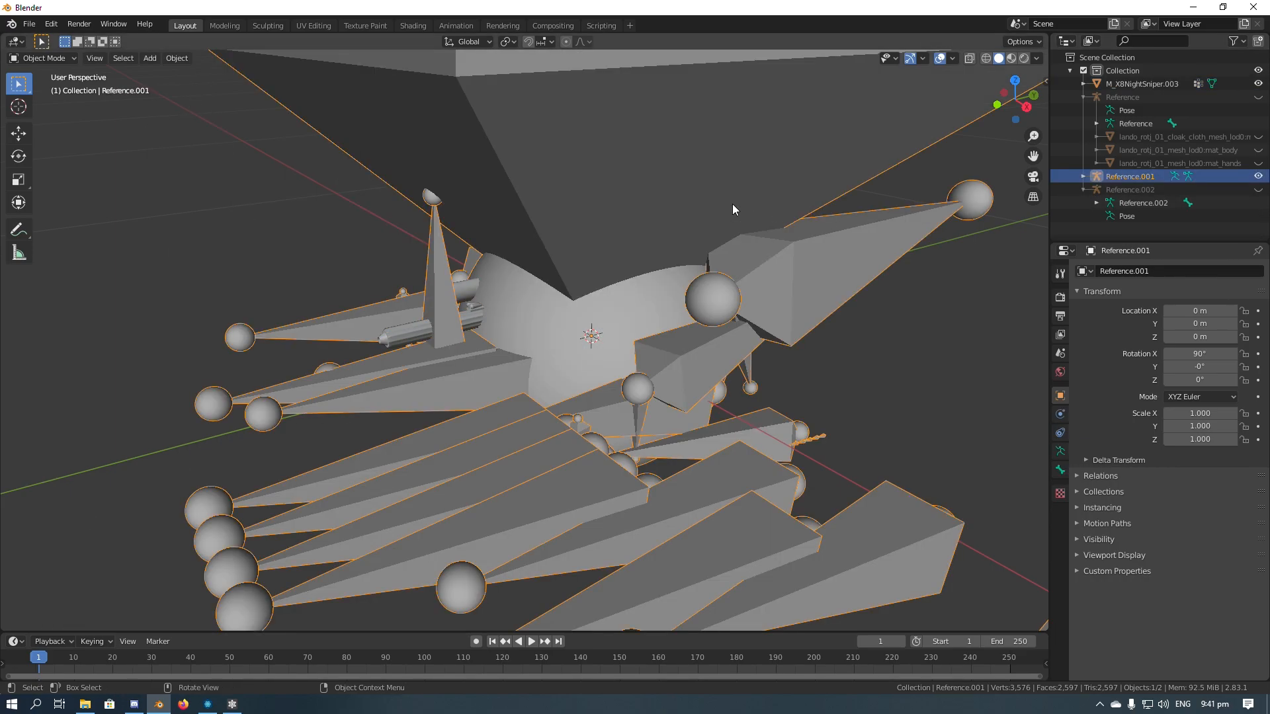
key("Delete")
Unhide the Reference.002 armature and parent M_X8NightSniper.003 to it.
left_click(1259, 177)
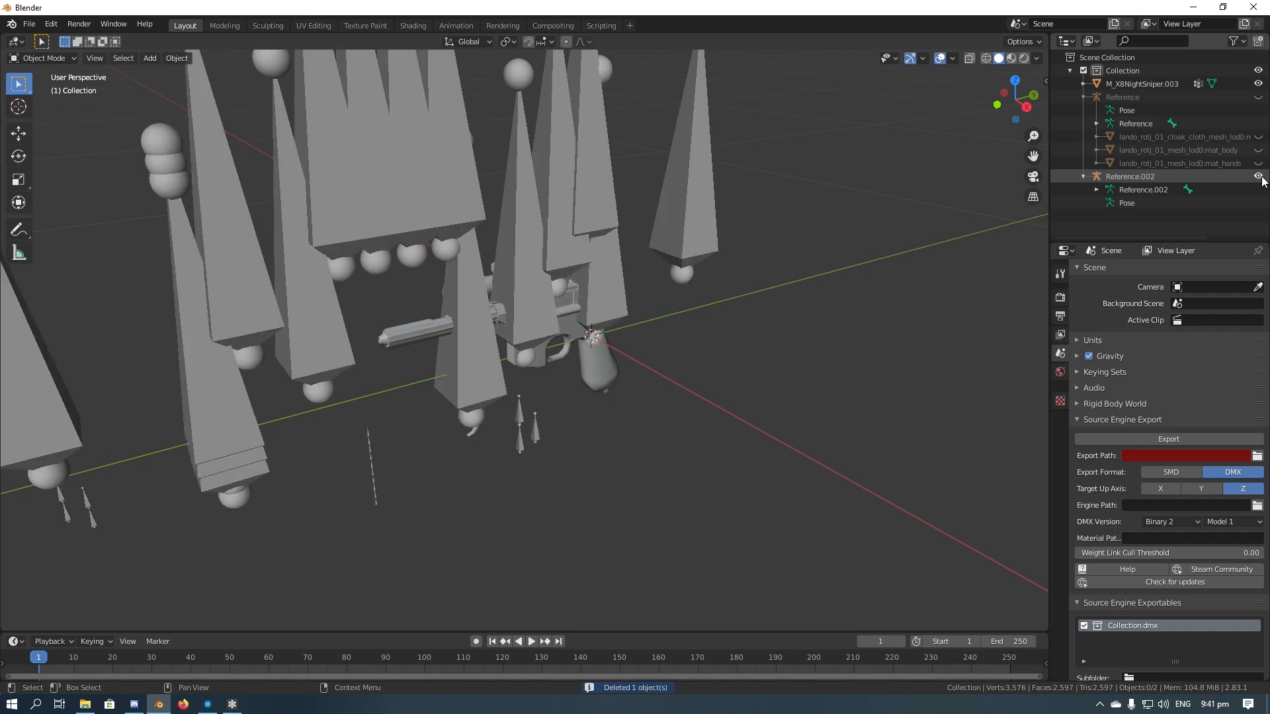
left_click(579, 346)
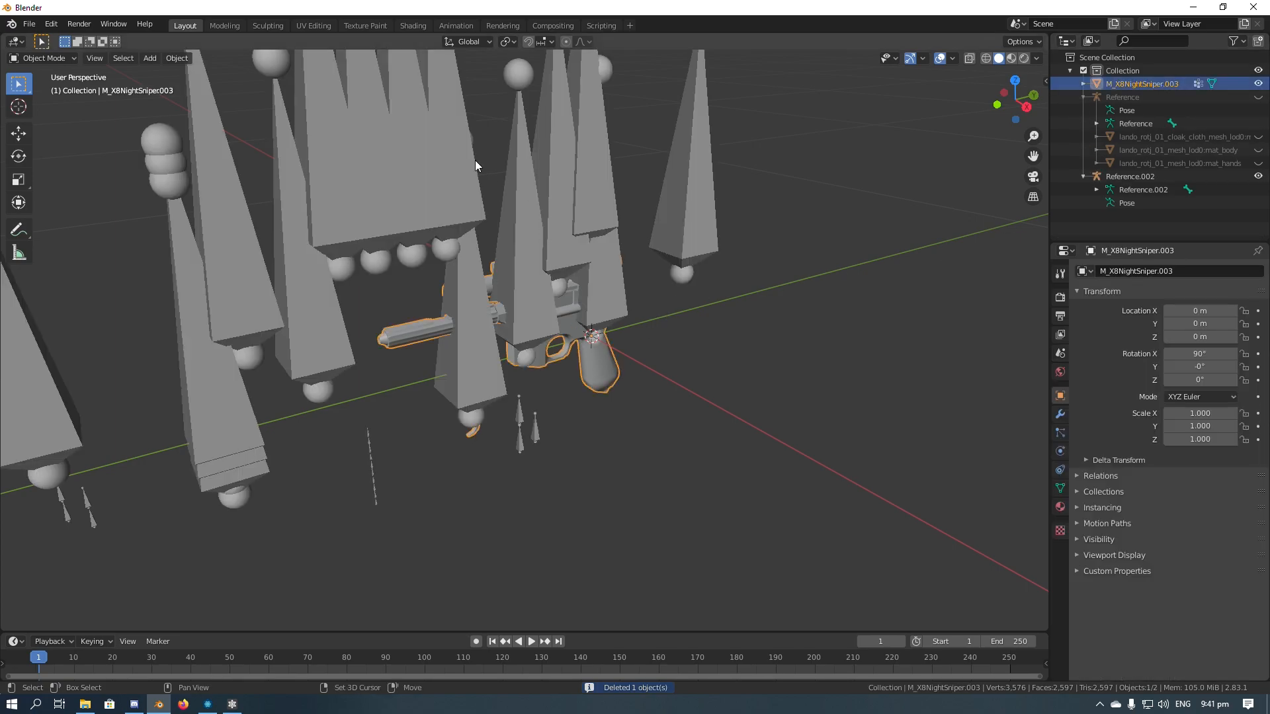
left_click(398, 160, "shift")
right_click(398, 160)
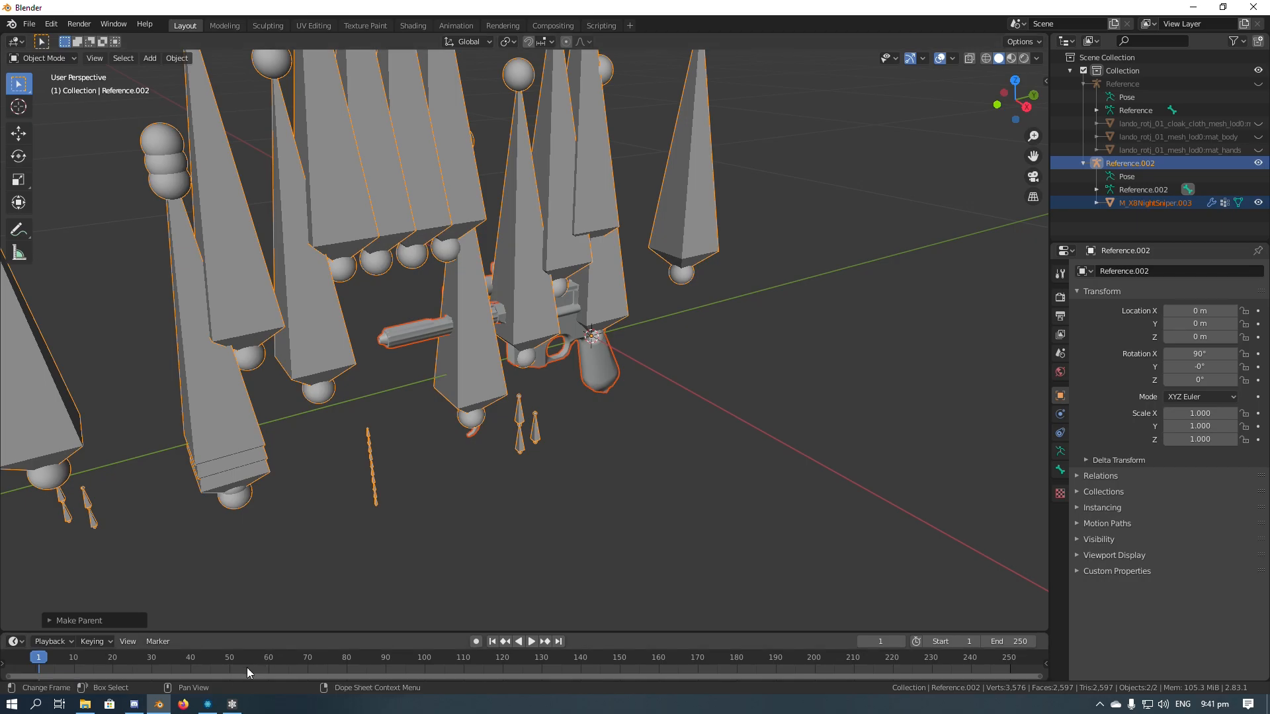
Switch to FrostMeshy, uncheck the Lando 01 cape sample and highlight the X8 3d sample.
left_click(209, 704)
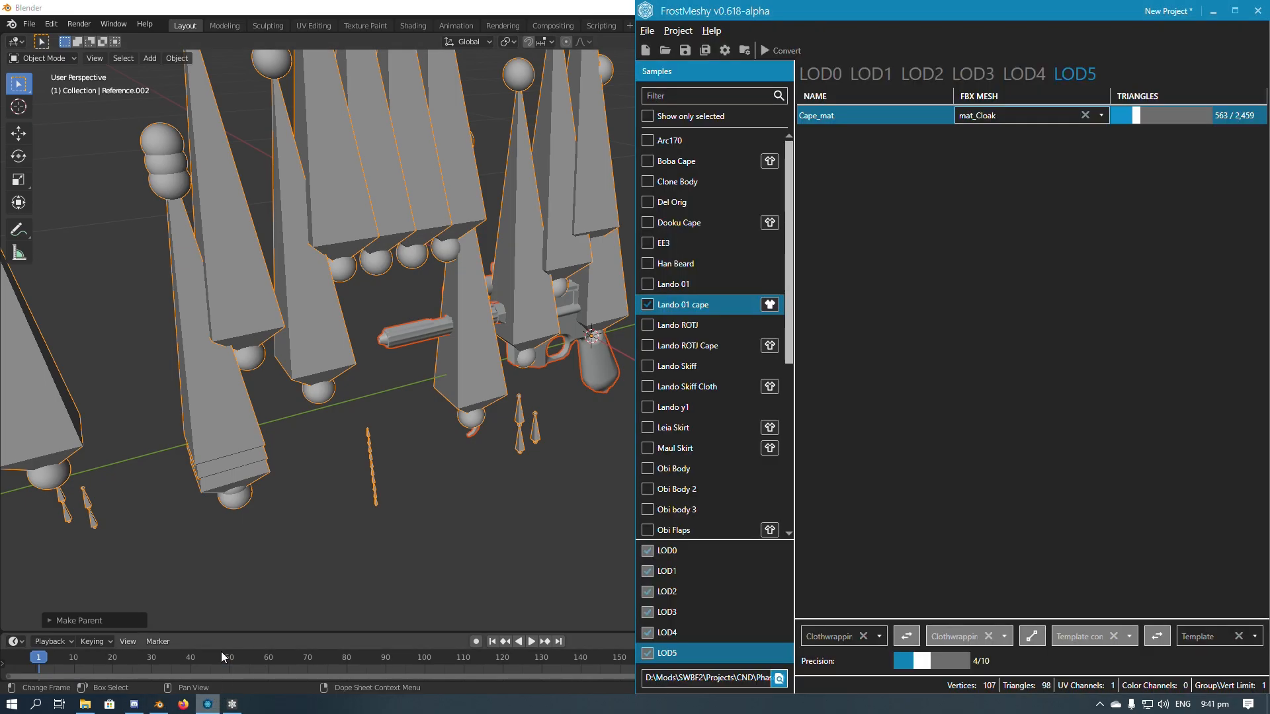
left_click(645, 304)
scroll(712, 359, "down", 2)
left_click(665, 672)
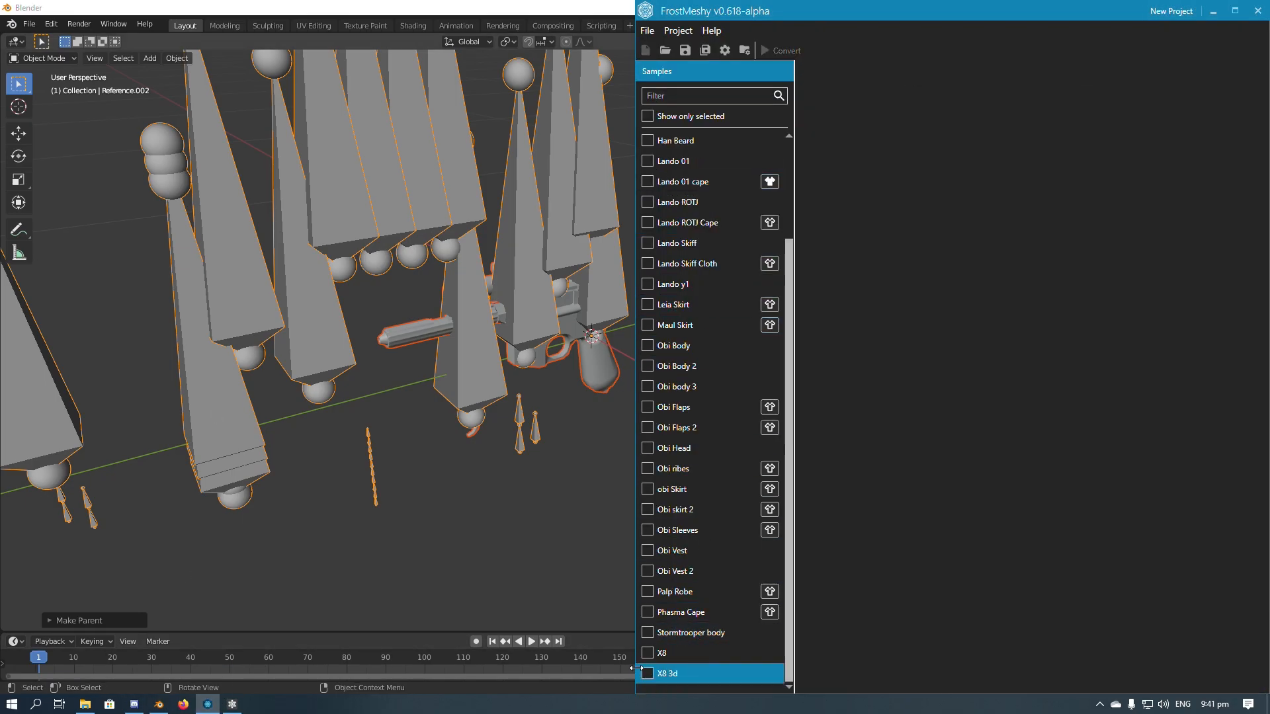
Enable the X8 3d sample and look through its LOD0 to LOD3 mesh slots.
left_click(651, 678)
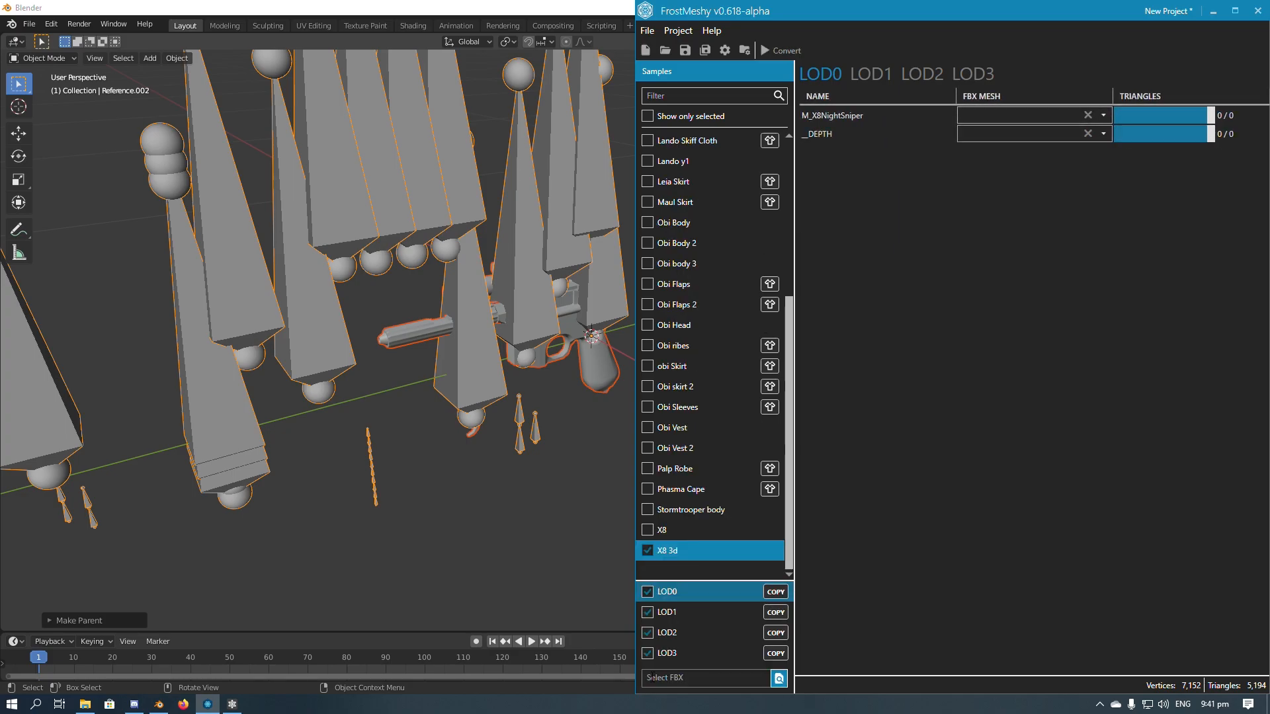
left_click(872, 75)
left_click(920, 78)
left_click(966, 78)
left_click(876, 79)
left_click(840, 74)
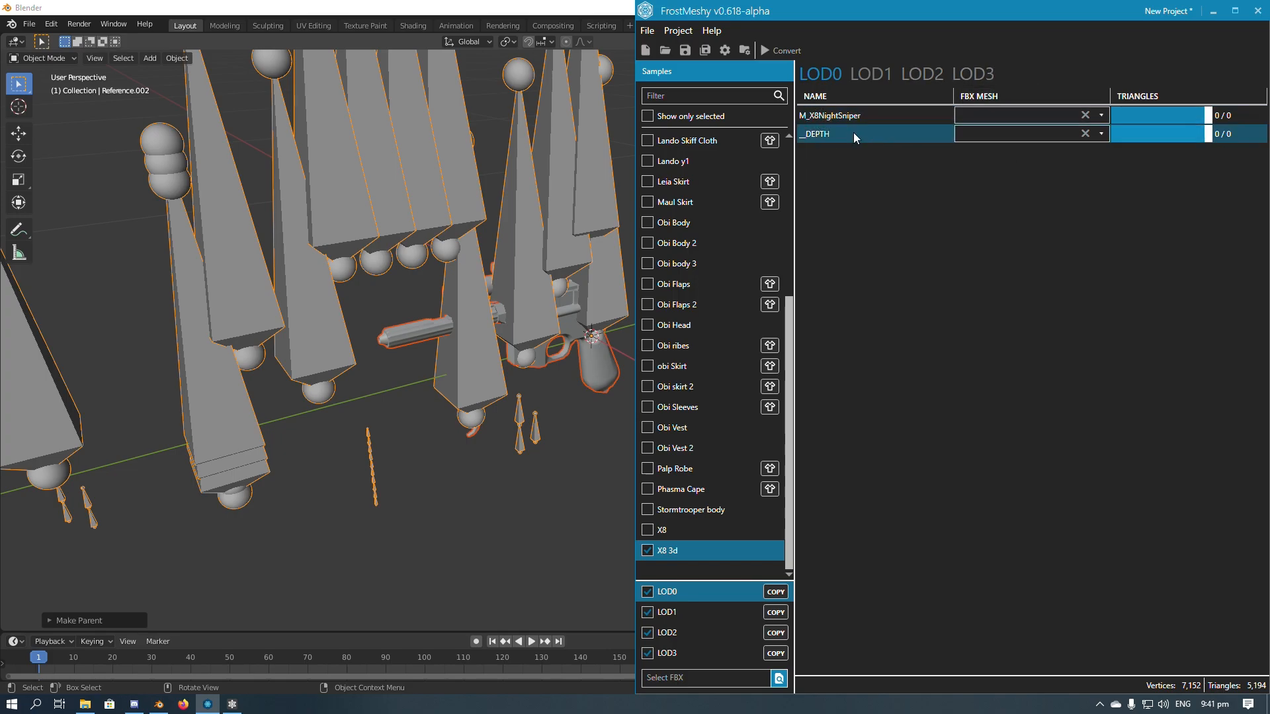
Switch to Blender and check the name of the mesh data inside M_X8NightSniper.003.
left_click(537, 467)
left_click(1097, 202)
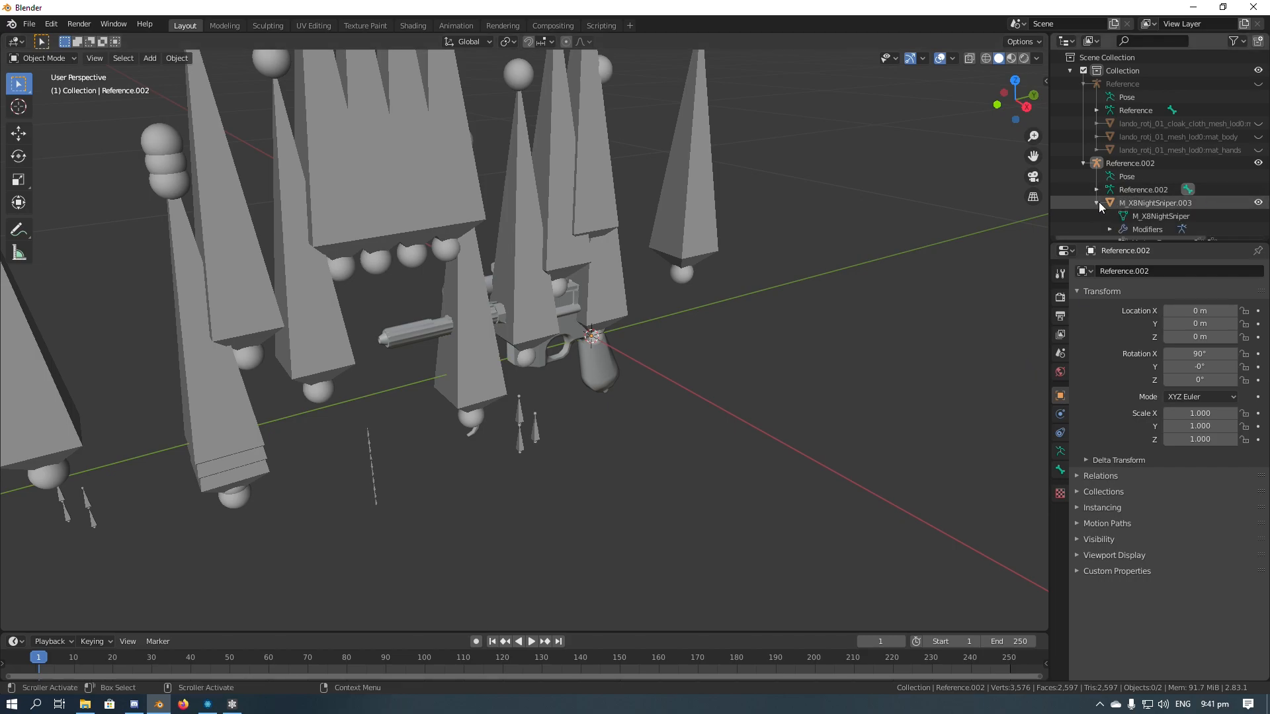
scroll(1098, 201, "down", 1)
left_click(1144, 203)
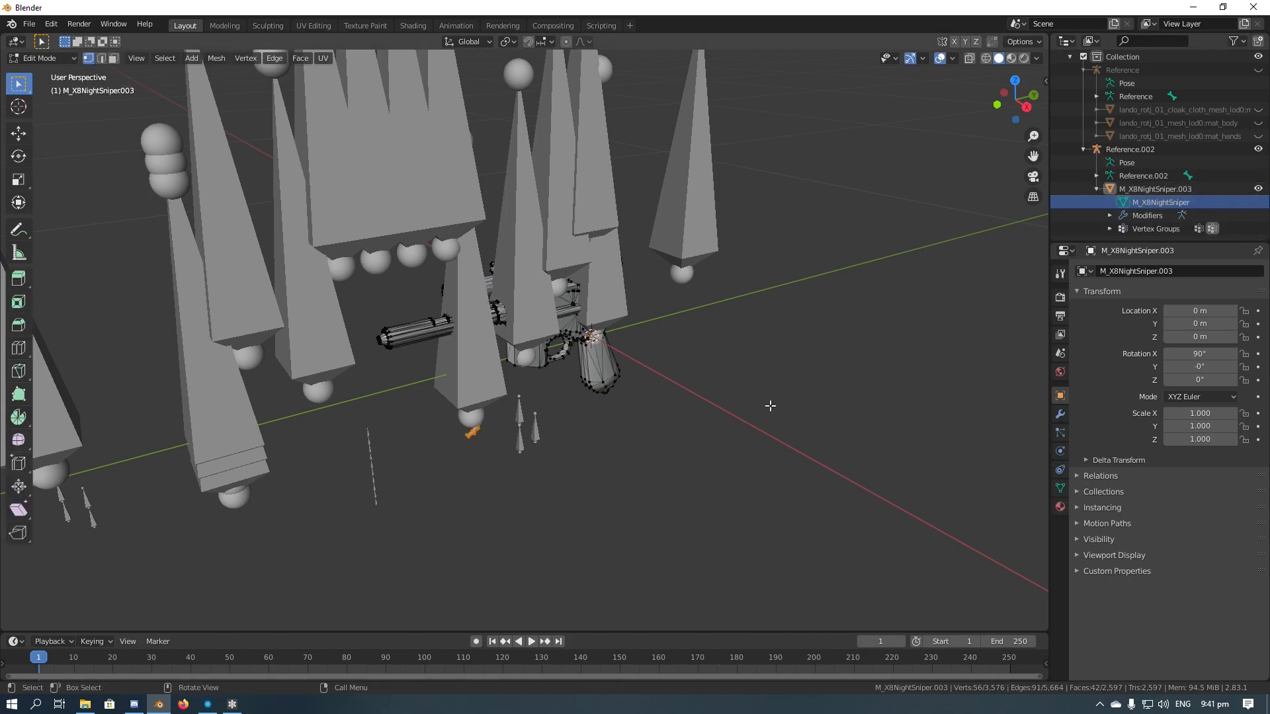
key("Tab")
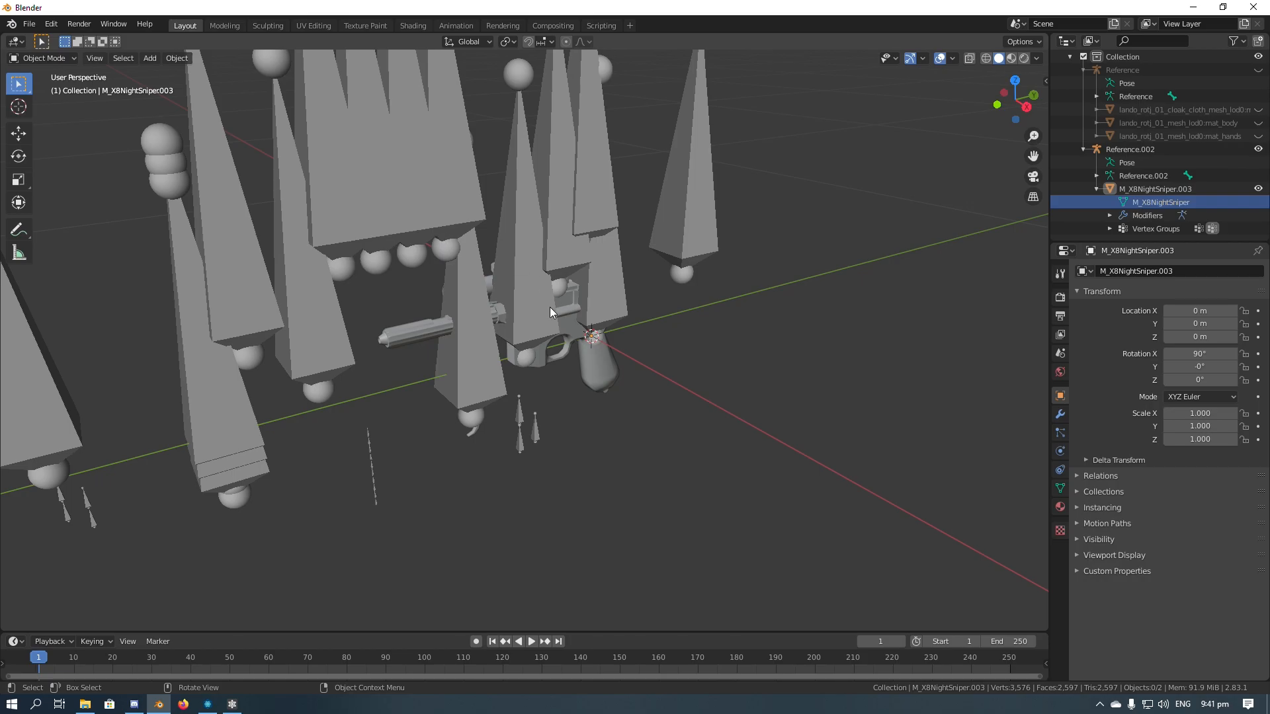
Select the armature and rifle mesh and export them as FBX over x8nightsniper_mesh3p_mesh.fbx in the 1313 Concept folder.
left_click(425, 321)
key("a")
left_click(30, 24)
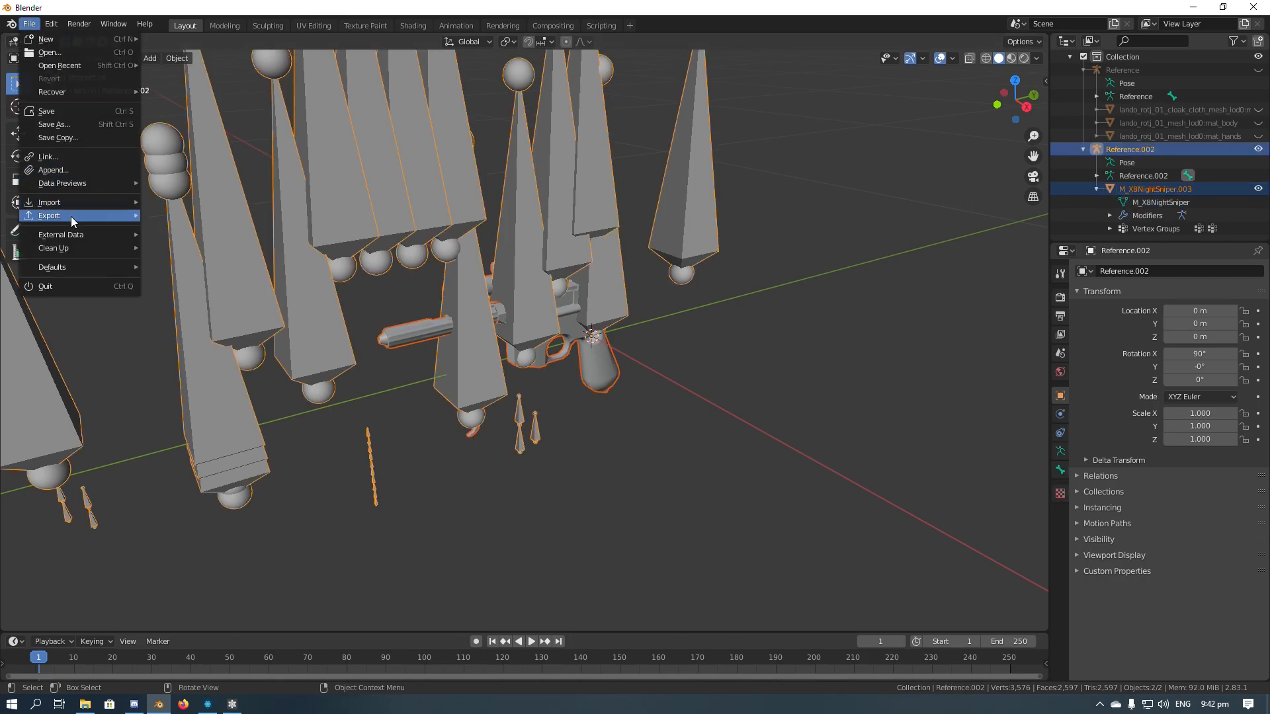
mouse_move(70, 217)
left_click(188, 292)
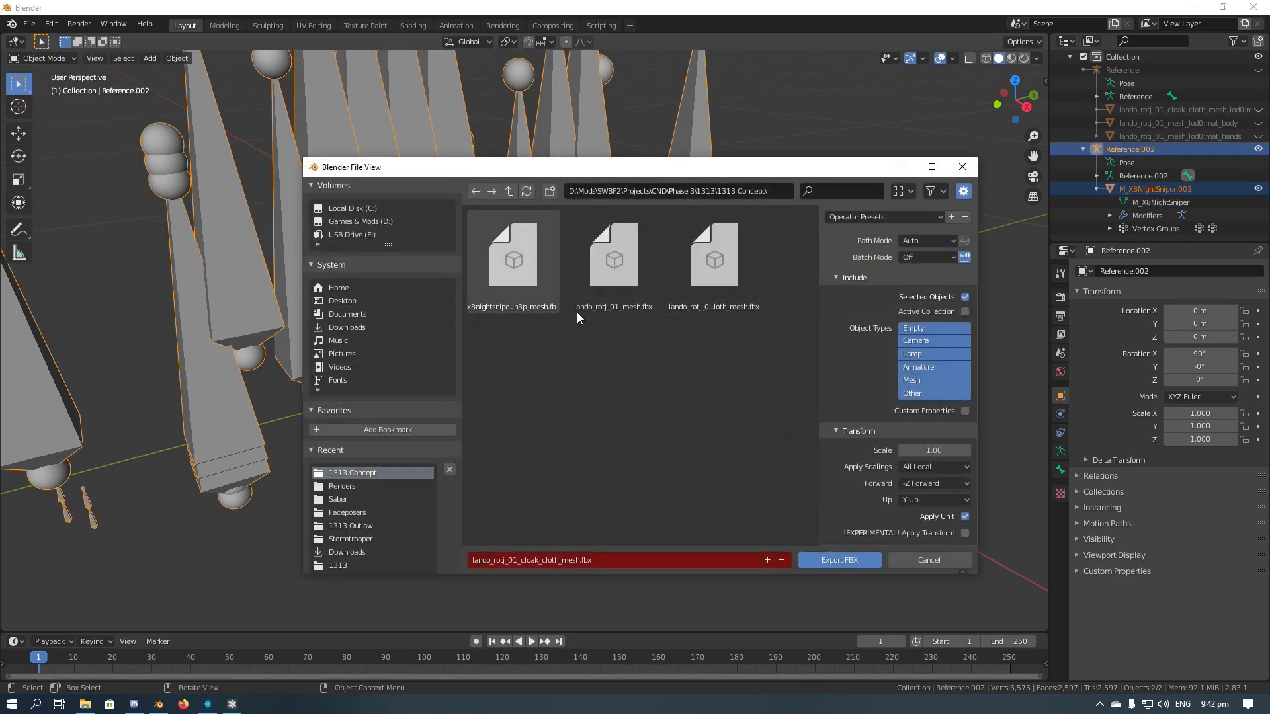
left_click(507, 277)
left_click(835, 431)
left_click(846, 446)
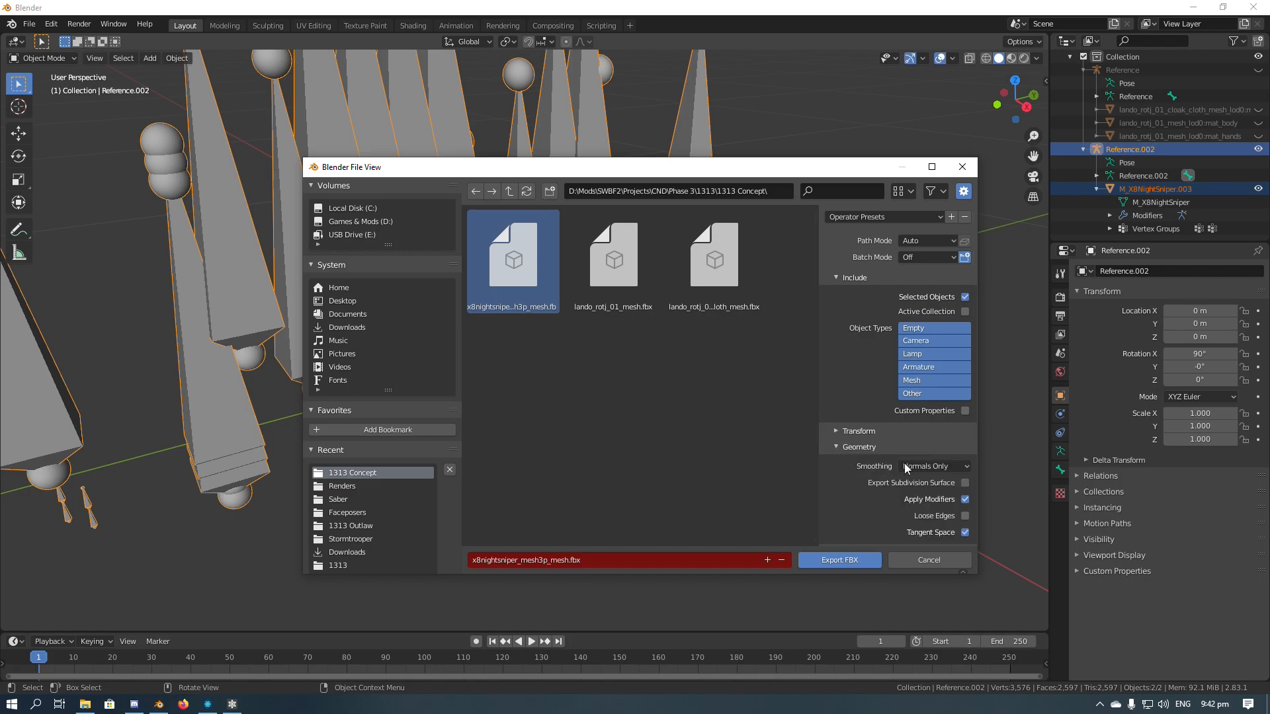
scroll(860, 489, "down", 1)
left_click(840, 561)
Switch to Frosty Editor and dock its window beside FrostMeshy.
middle_click_drag(359, 621, 555, 484)
left_click(231, 704)
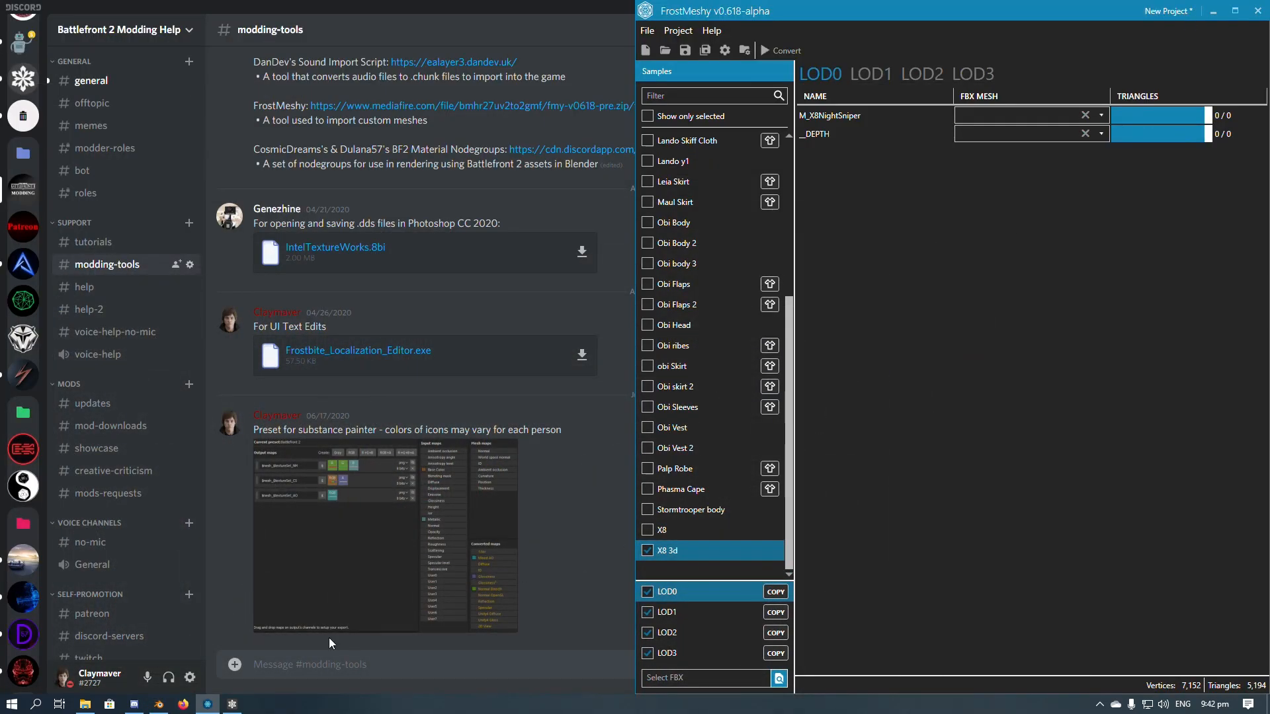
left_click(229, 704)
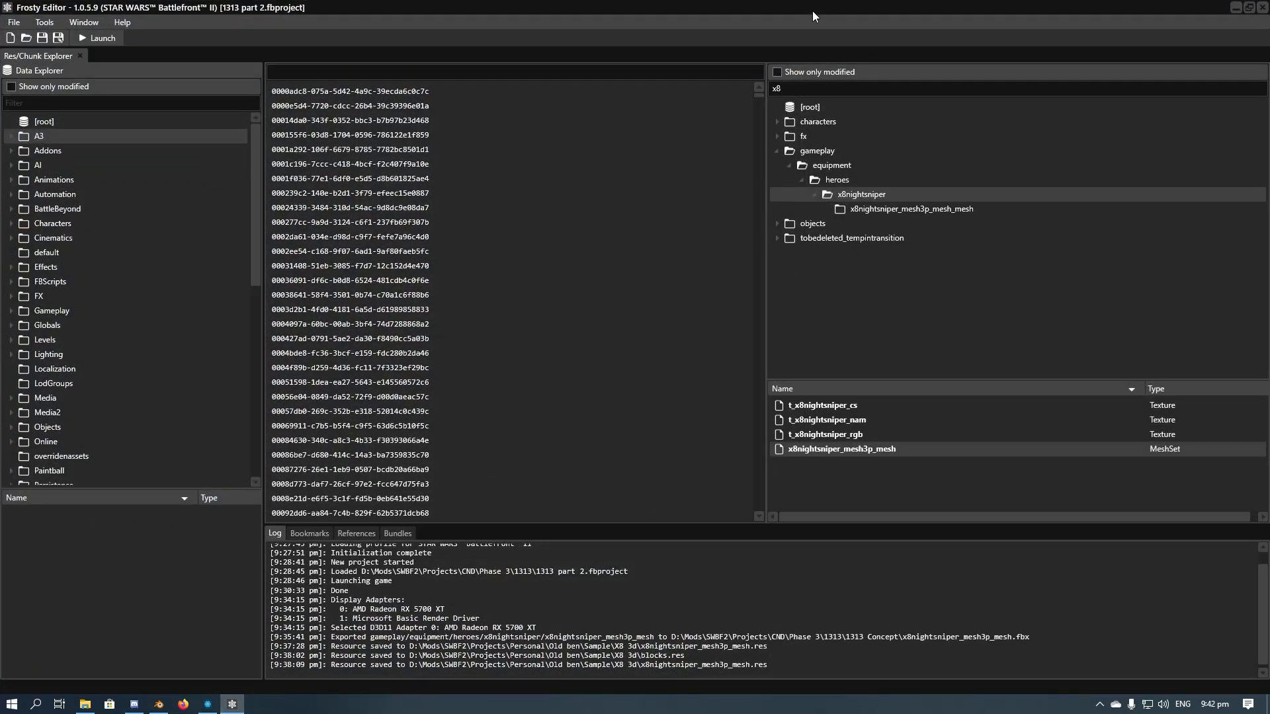
left_click_drag(438, 8, 1, 334)
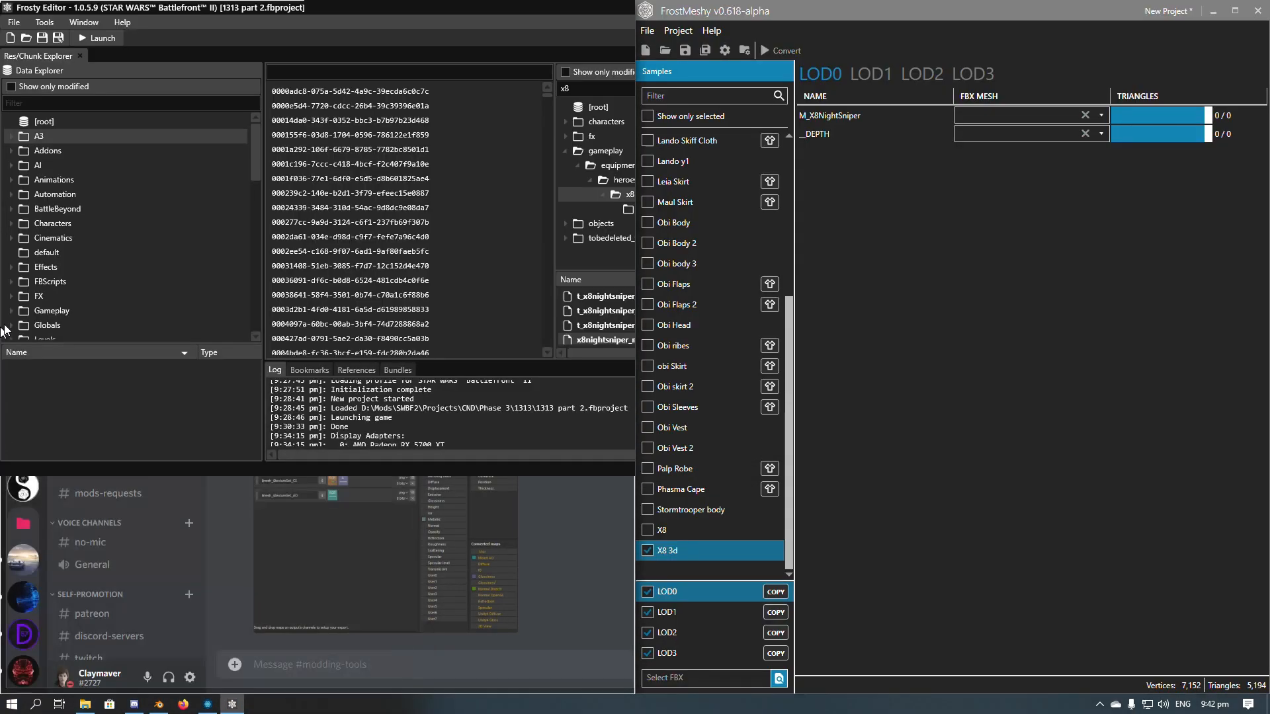
Load x8nightsniper_mesh3p_mesh.fbx from the 1313 Concept folder as the source FBX in FrostMeshy.
left_click(778, 678)
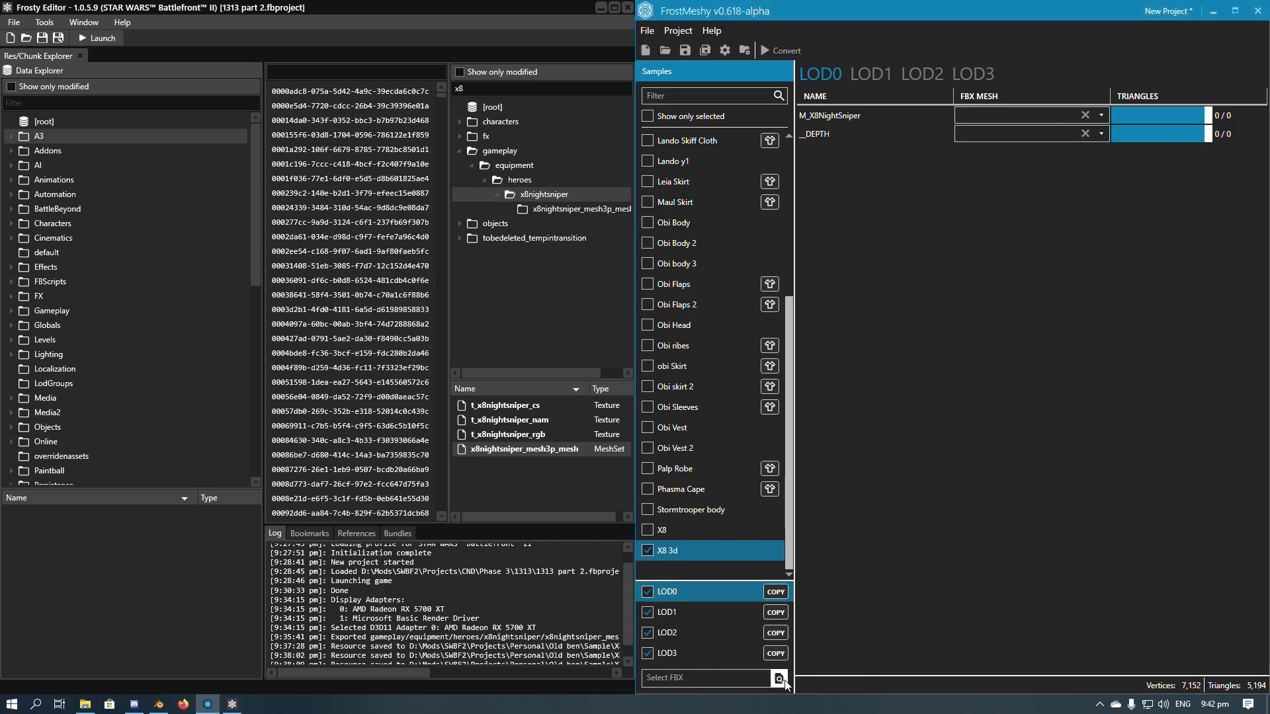
left_click(933, 126)
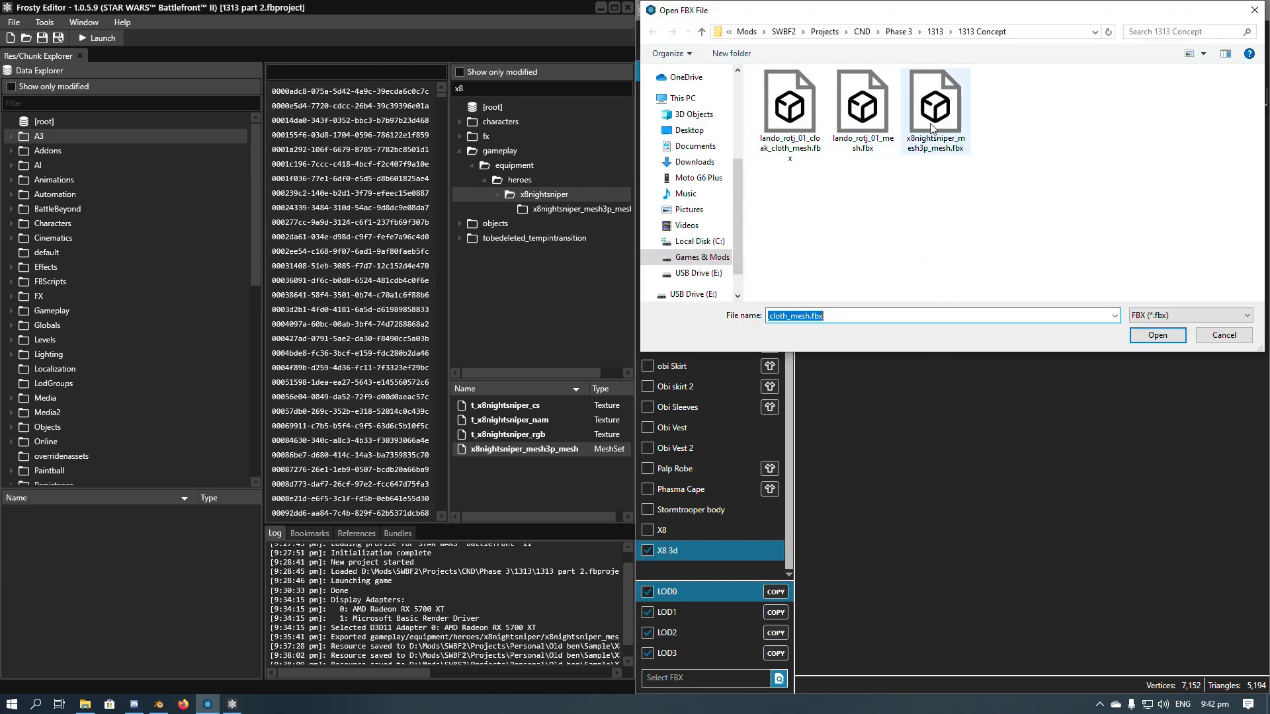
left_click(1158, 335)
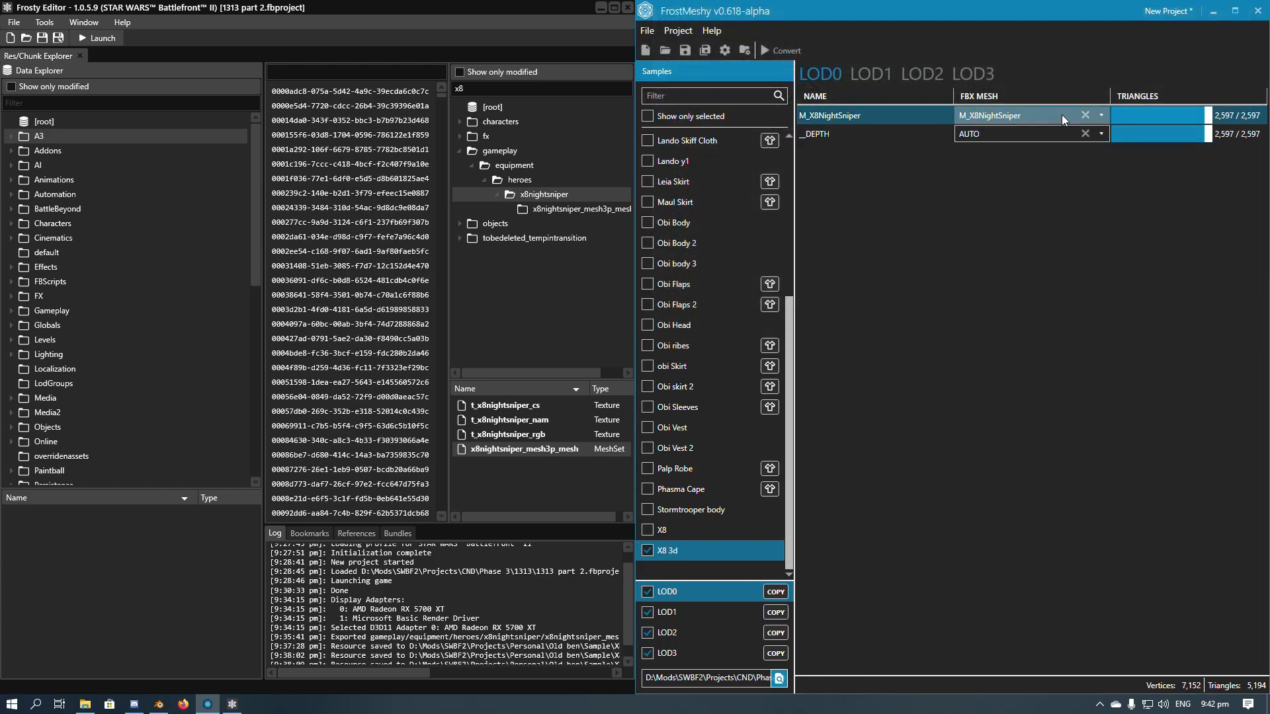
Check the mesh assignments of all four LODs and convert the X8 3d sample.
left_click(870, 74)
left_click(923, 74)
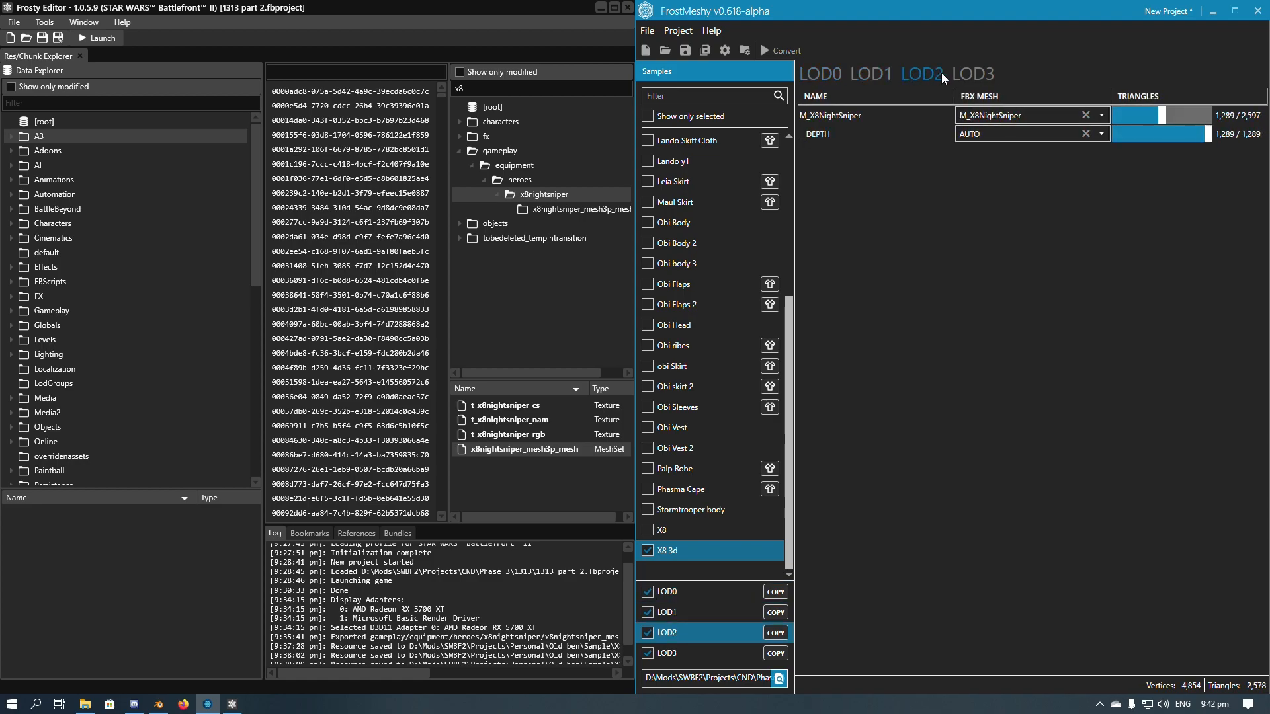
left_click(962, 72)
left_click(832, 73)
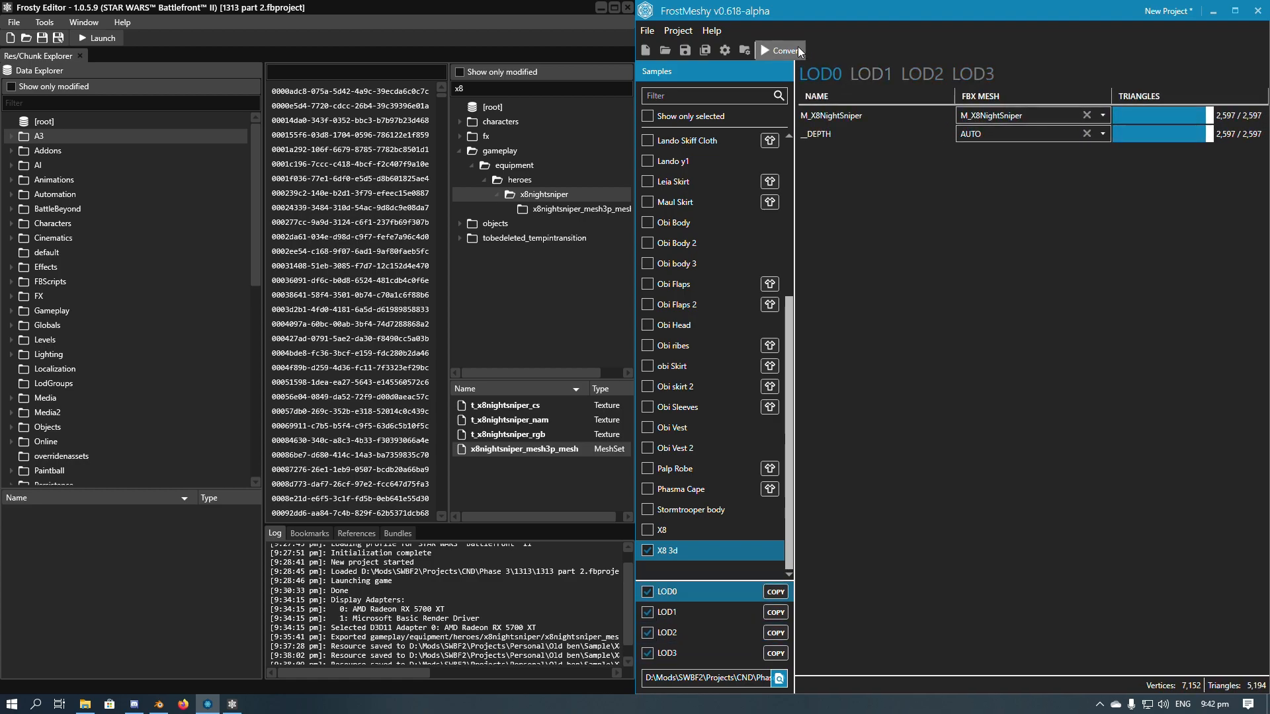
left_click(797, 49)
left_click(1062, 404)
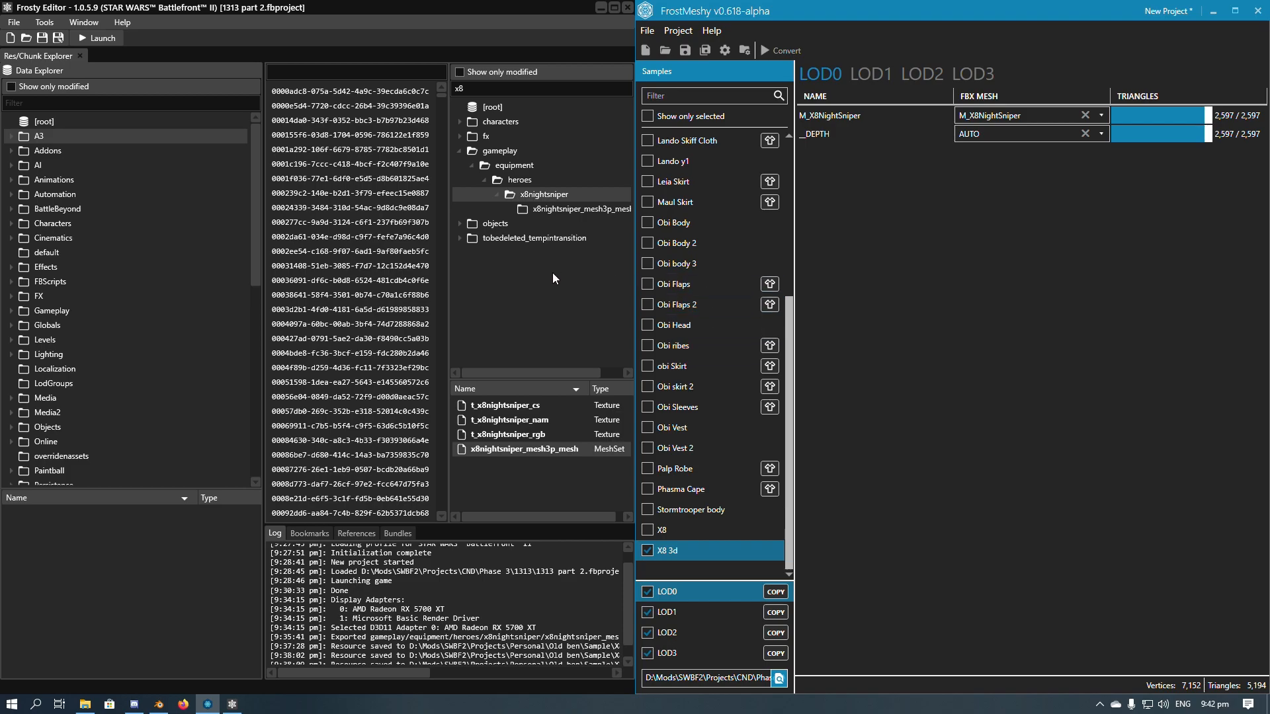
Import the converted mesh resource into x8nightsniper_mesh3p_mesh in Frosty Editor.
right_click(576, 447)
left_click(612, 468)
left_click(224, 93)
left_click(462, 261)
Import the converted blocks resource into the x8nightsniper_mesh3p_mesh_mesh folder's blocks asset.
left_click(598, 209)
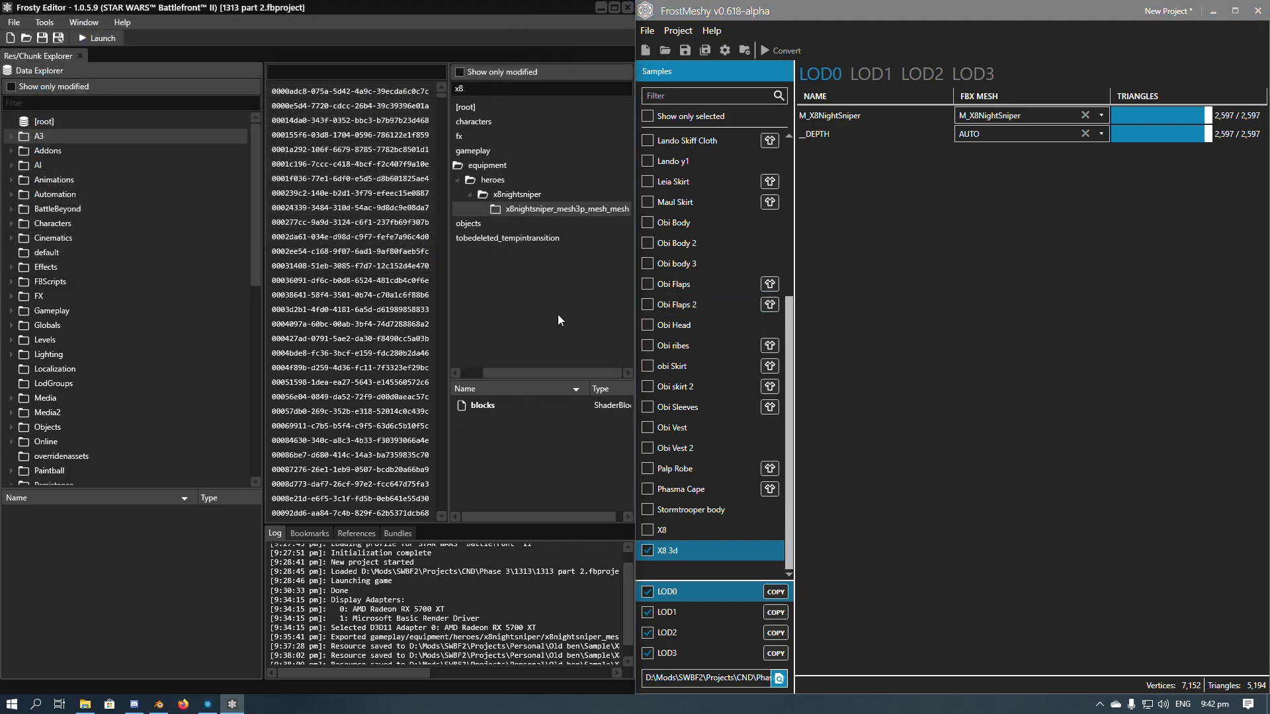
right_click(530, 405)
left_click(546, 426)
left_click(265, 106)
left_click(463, 261)
Copy the LOD3 chunk ID from FrostMeshy, find chunk 5b0866f9-9e32-6d5a-7163-6c84b13a358d in Frosty Editor and import its converted file.
left_click(778, 653)
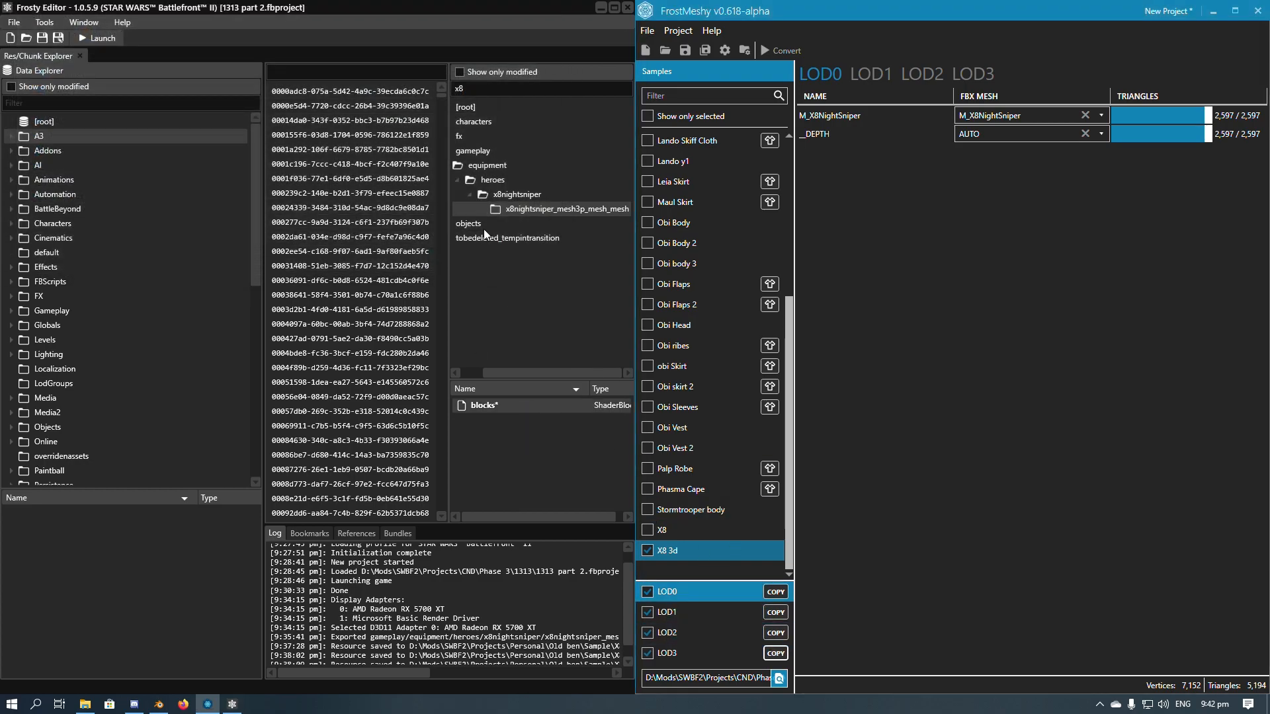
left_click(351, 78)
key("ctrl+v")
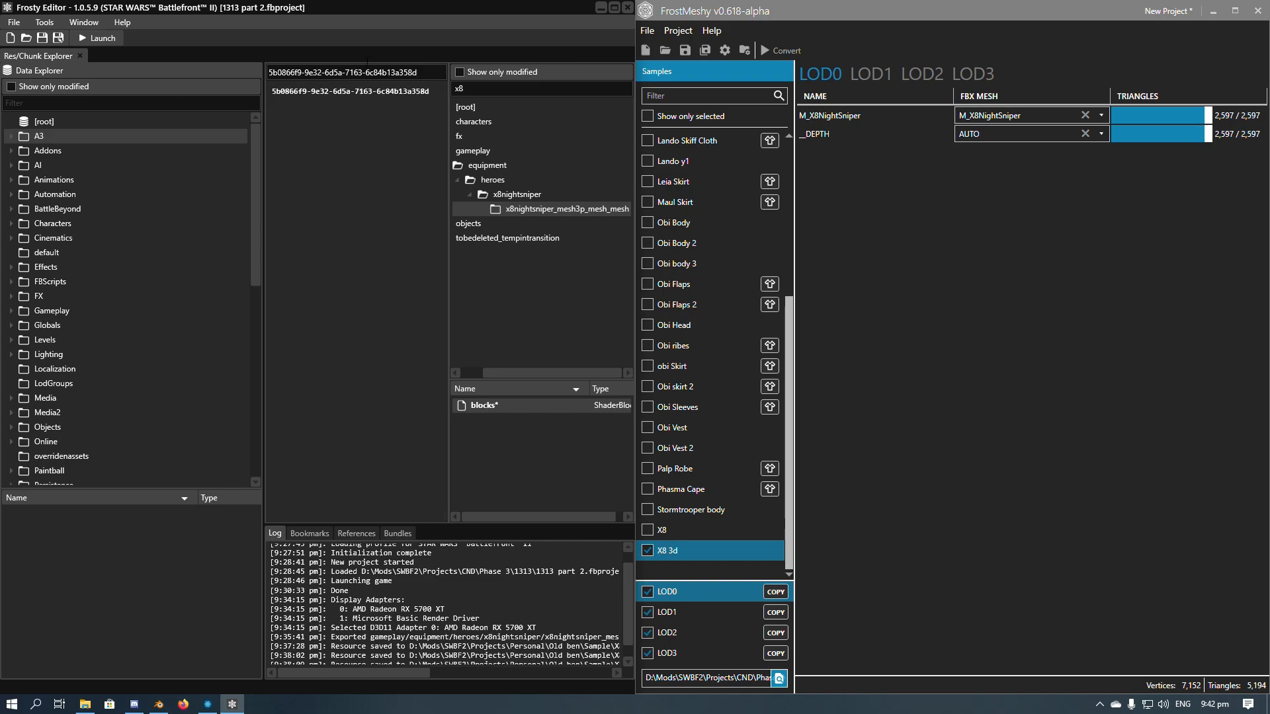
right_click(330, 91)
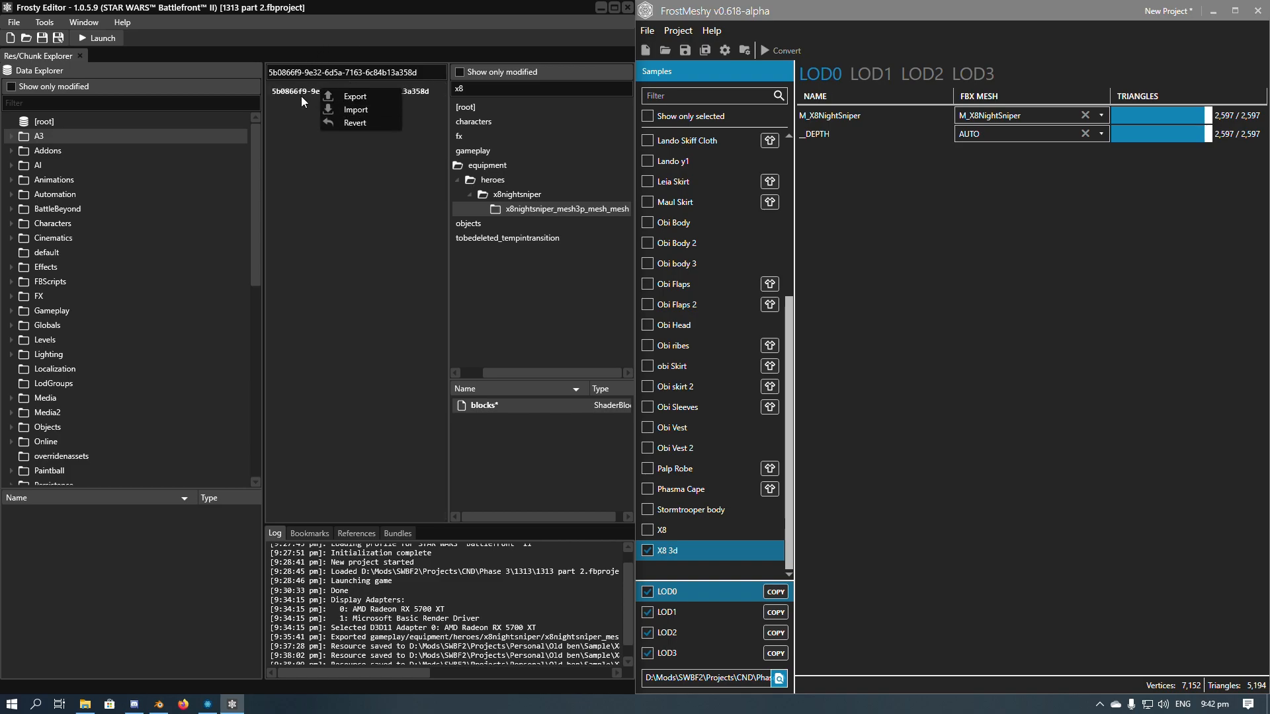
right_click(302, 97)
left_click(321, 116)
double_click(398, 156)
Copy the LOD1 chunk ID, find chunk 4ecc629b-4a8c-1887-80c4-0de12d06d5f9 in Frosty Editor and import its converted file.
left_click(774, 613)
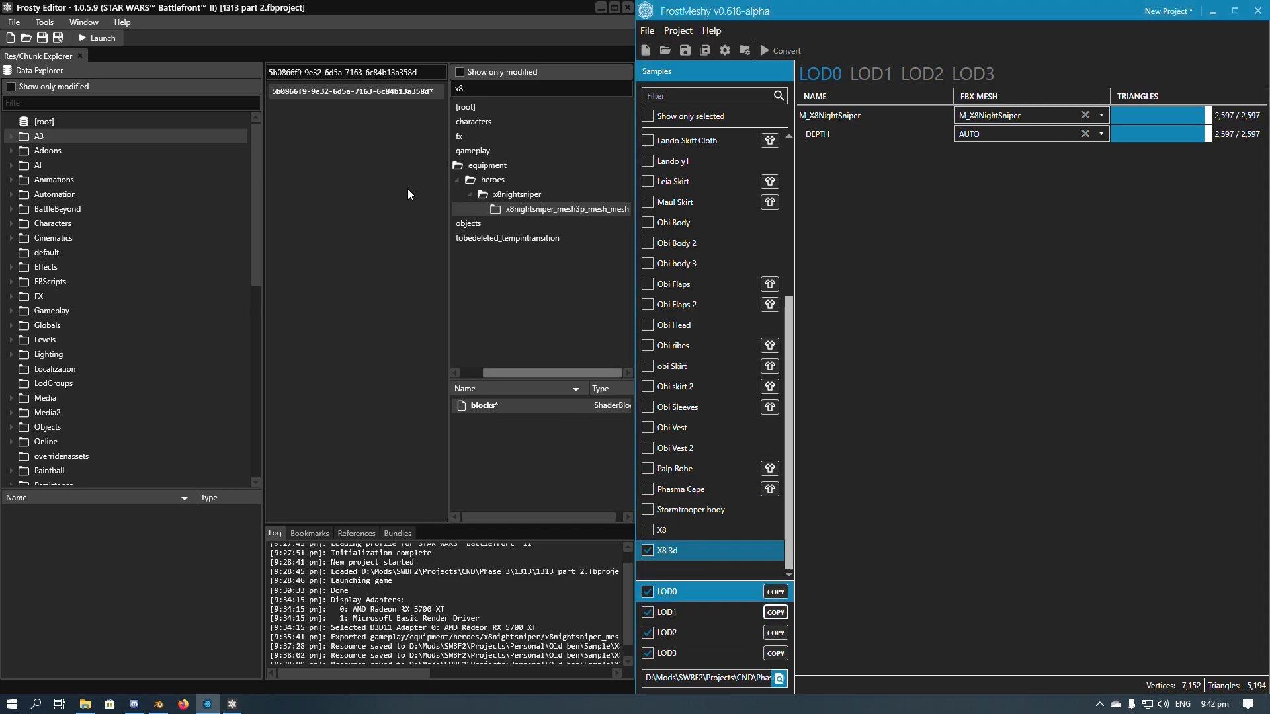
left_click(421, 67)
key("ctrl+a")
key("ctrl+v")
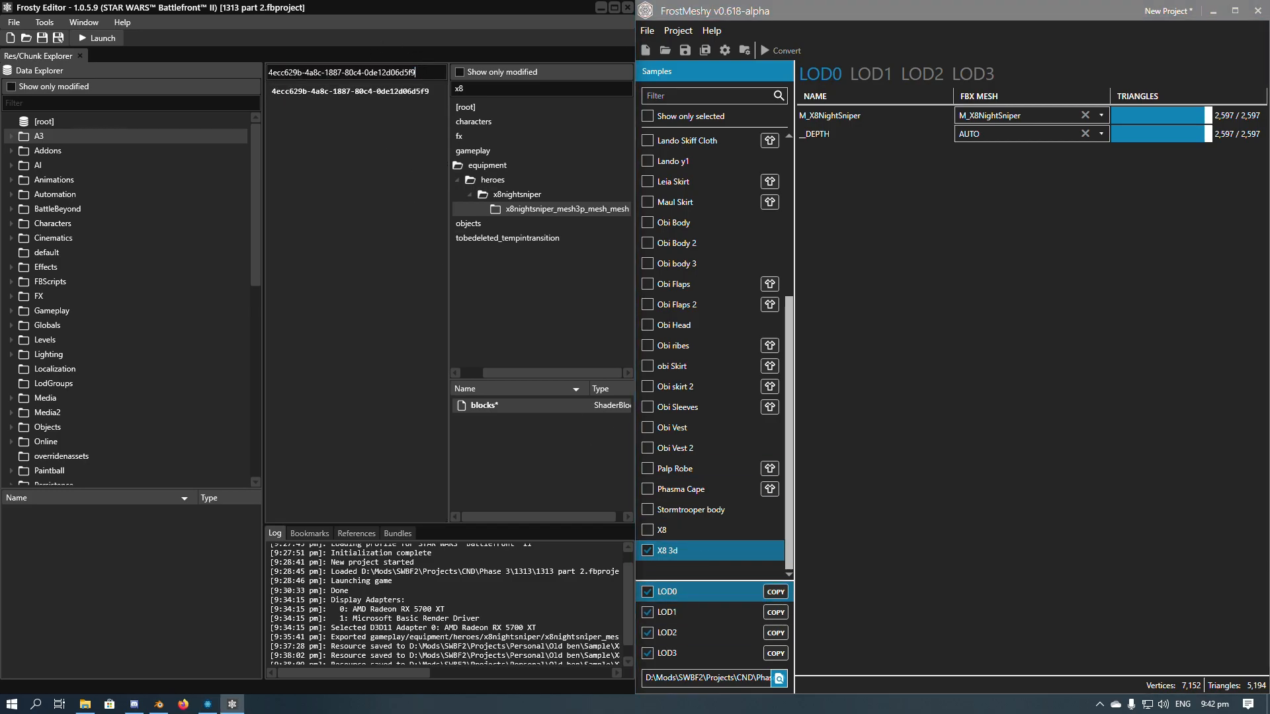
right_click(417, 91)
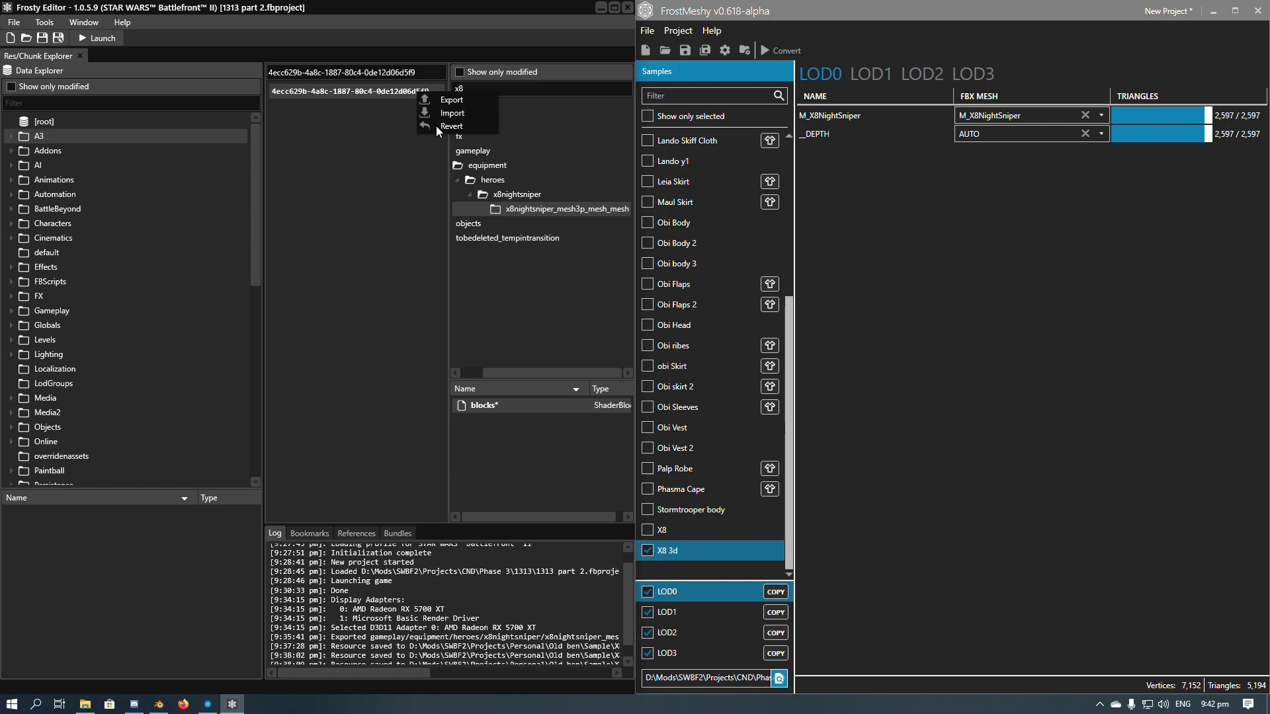
left_click(431, 116)
key("Return")
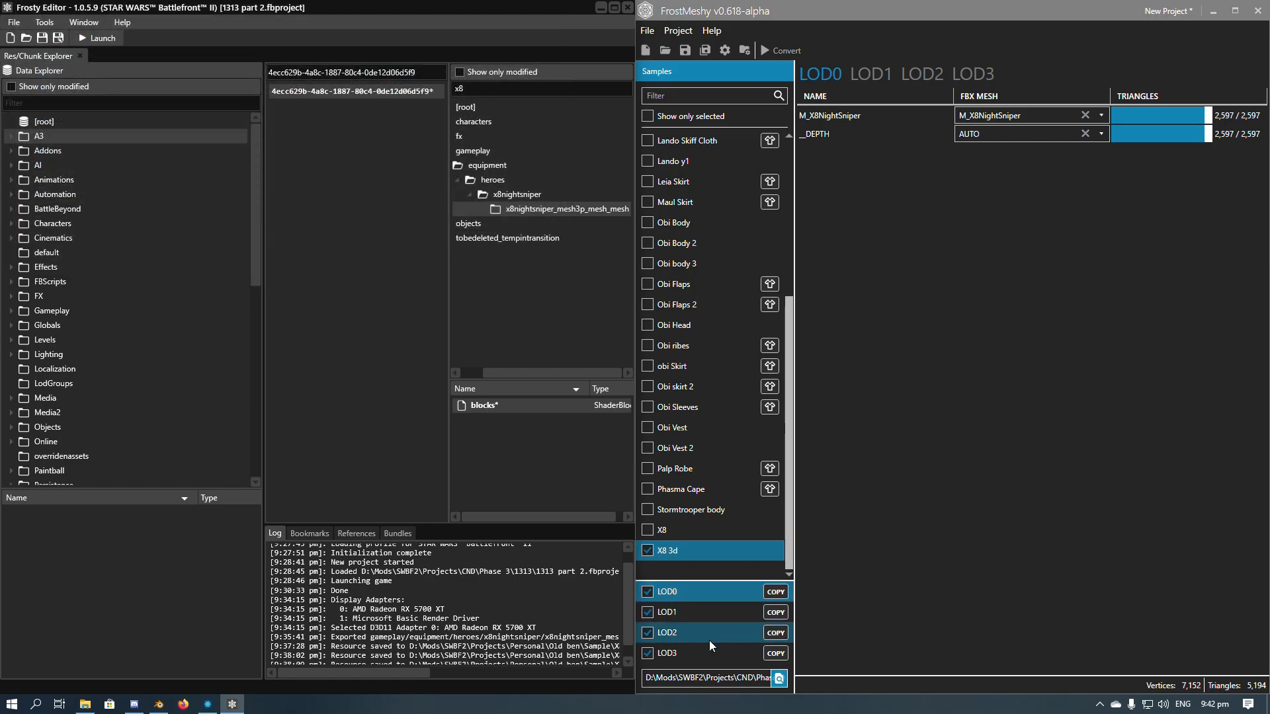
Copy the LOD2 chunk ID, find chunk 25da5b45-37f9-c522-573e-45579100ef71 in Frosty Editor and import its converted file.
left_click(775, 633)
left_click(426, 66)
key("ctrl+a")
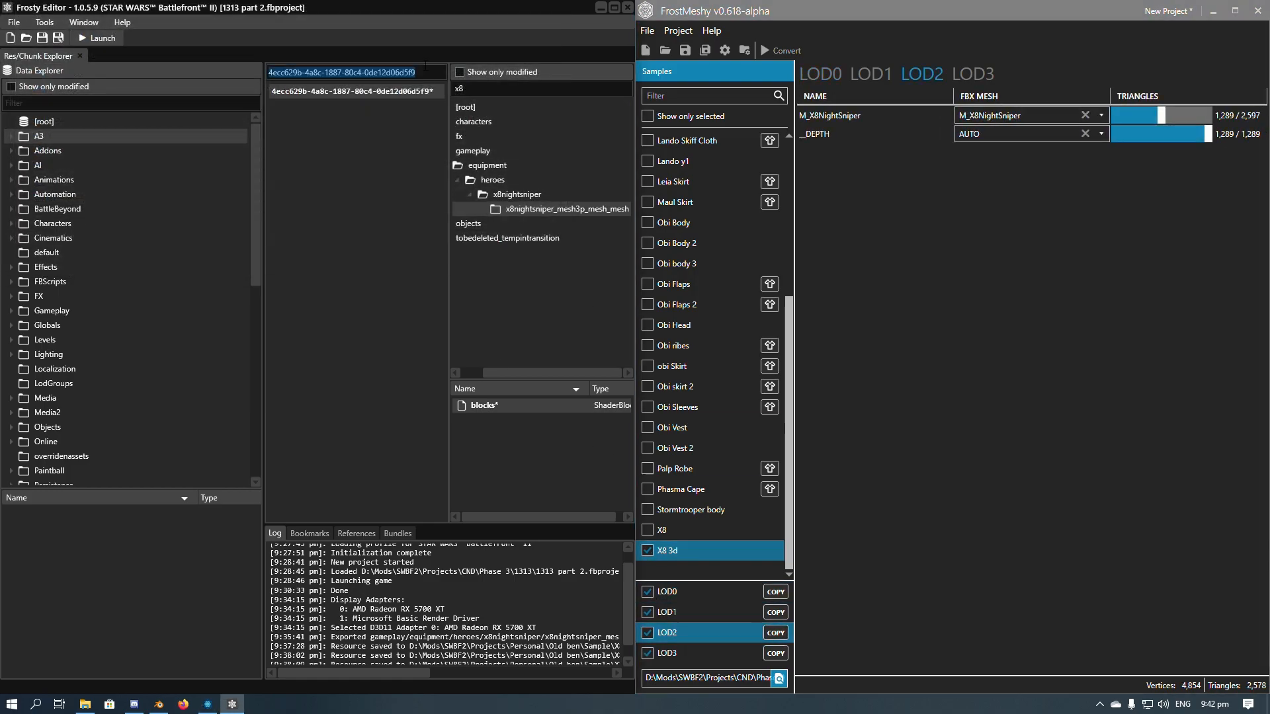
key("ctrl+v")
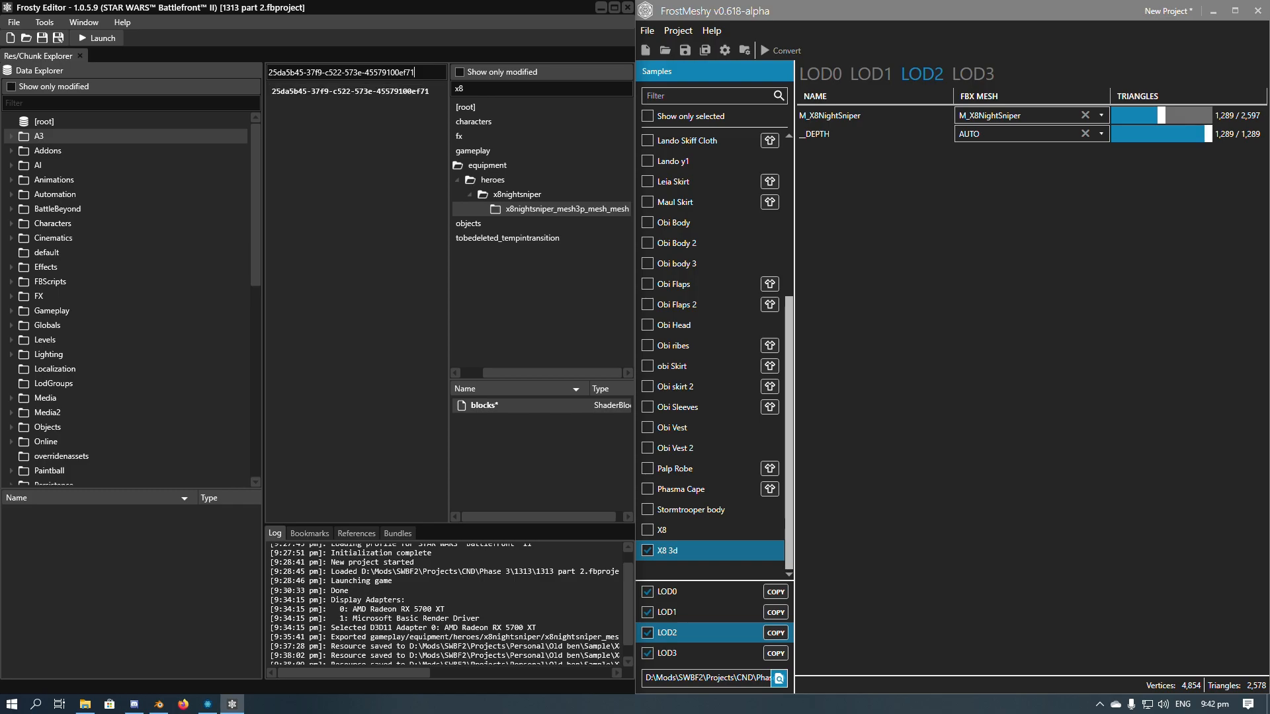
right_click(401, 97)
left_click(428, 116)
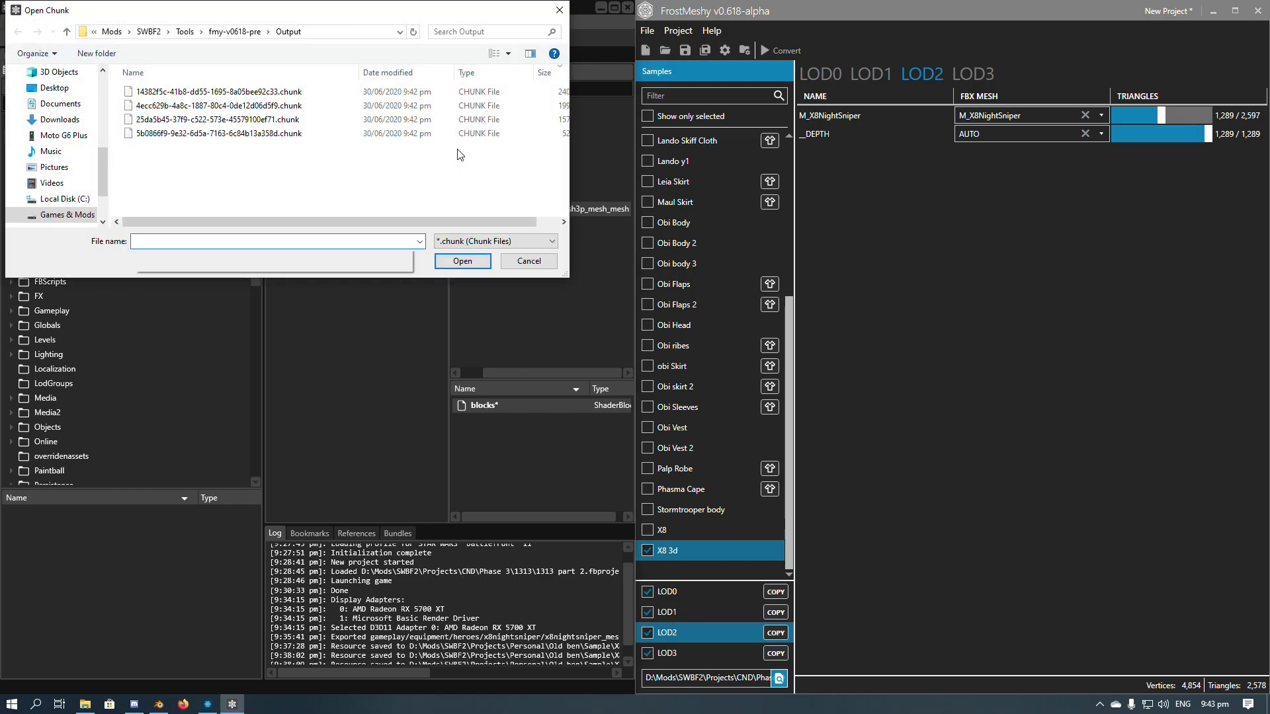
key("ctrl+v")
key("Return")
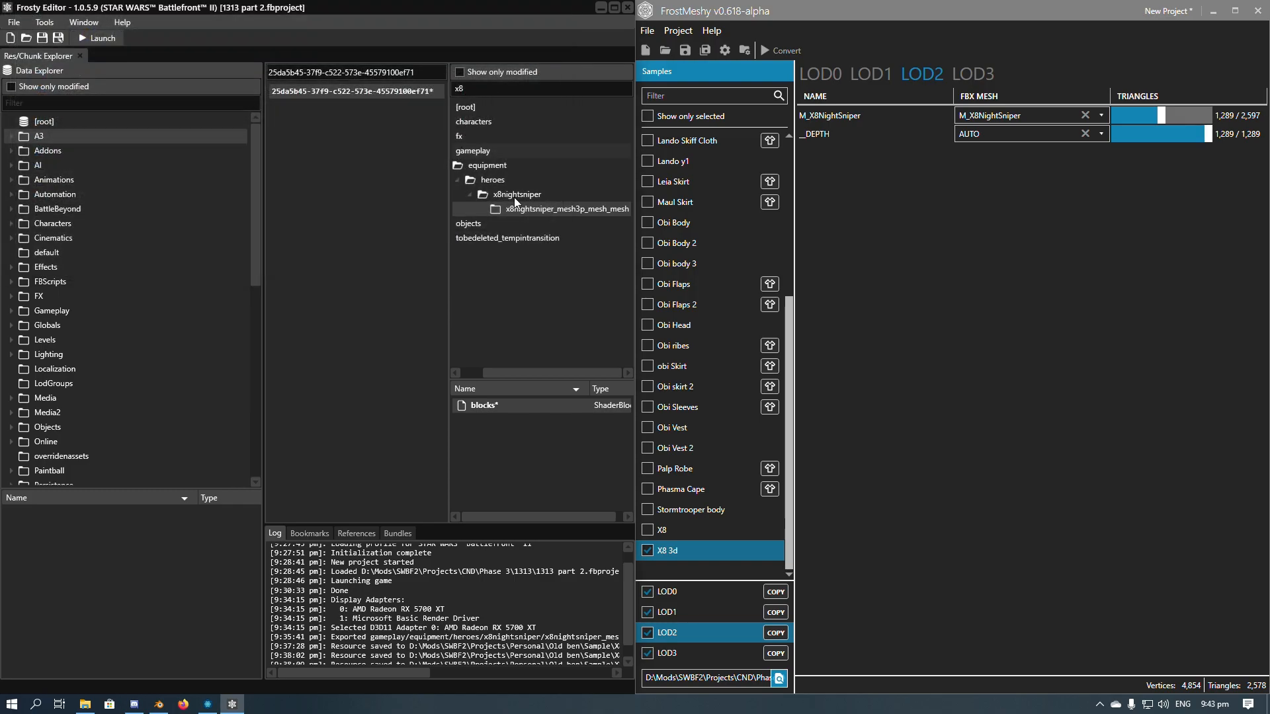
Find the LOD3 chunk 5b0866f9-9e32-6d5a-7163-6c84b13a358d again and reimport its converted file.
left_click(719, 653)
left_click(435, 67)
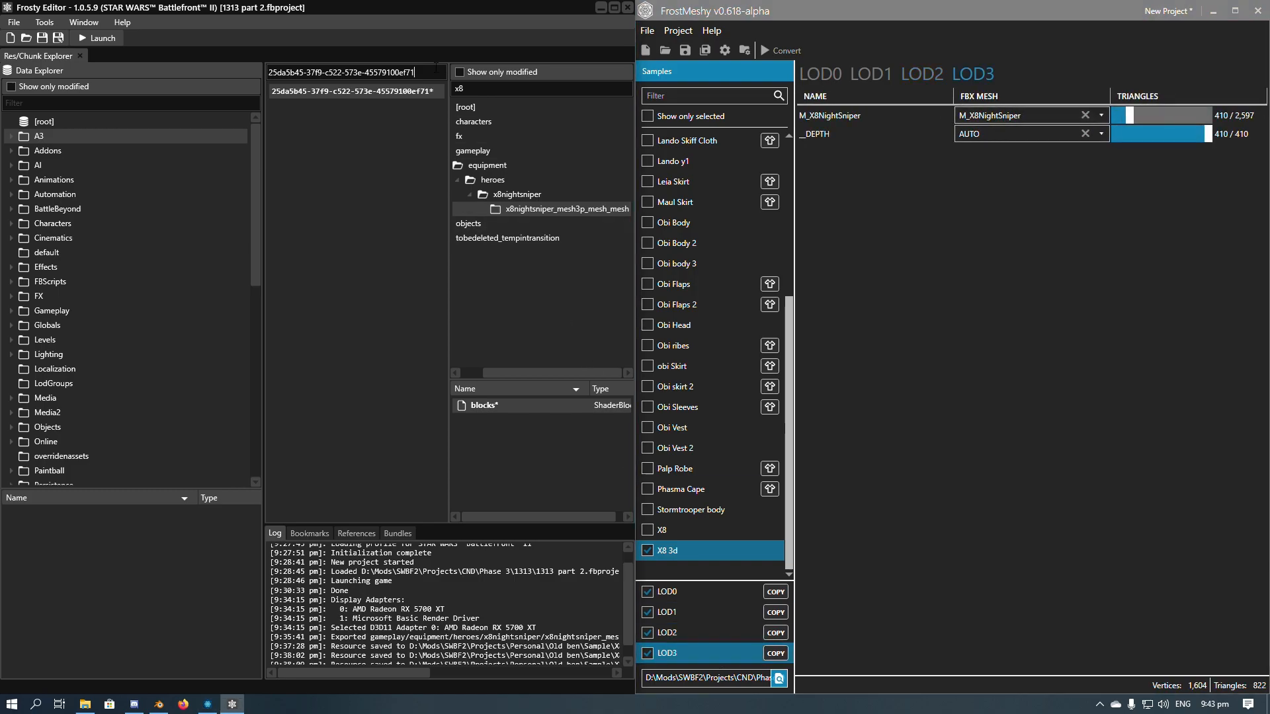
key("ctrl+a")
key("ctrl+v")
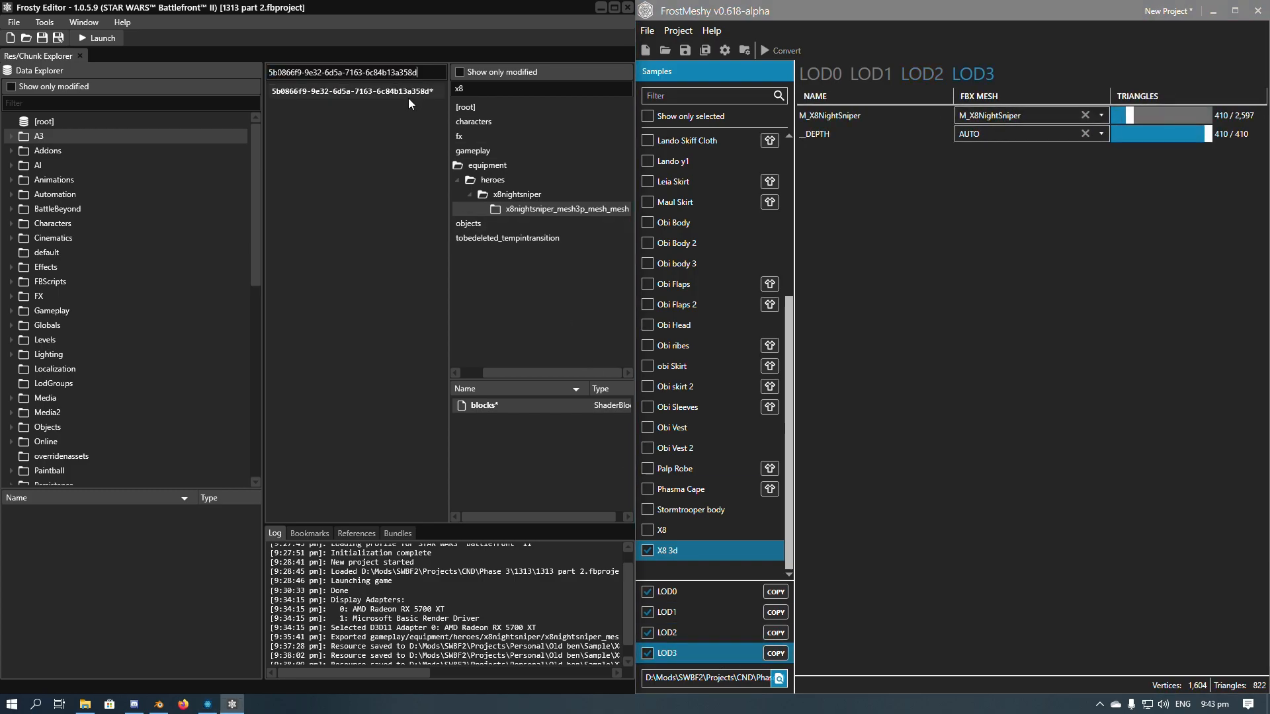
right_click(411, 93)
left_click(382, 191)
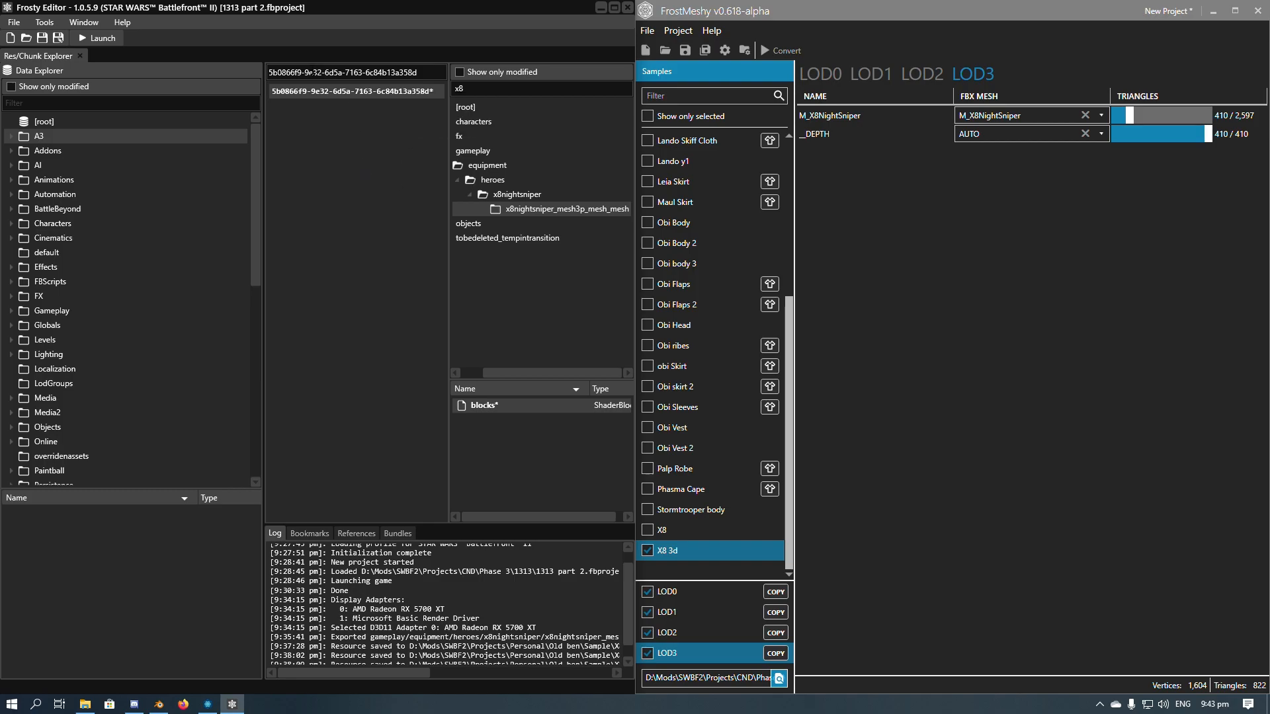
left_click(775, 653)
left_click(427, 73)
left_click(426, 72)
right_click(411, 90)
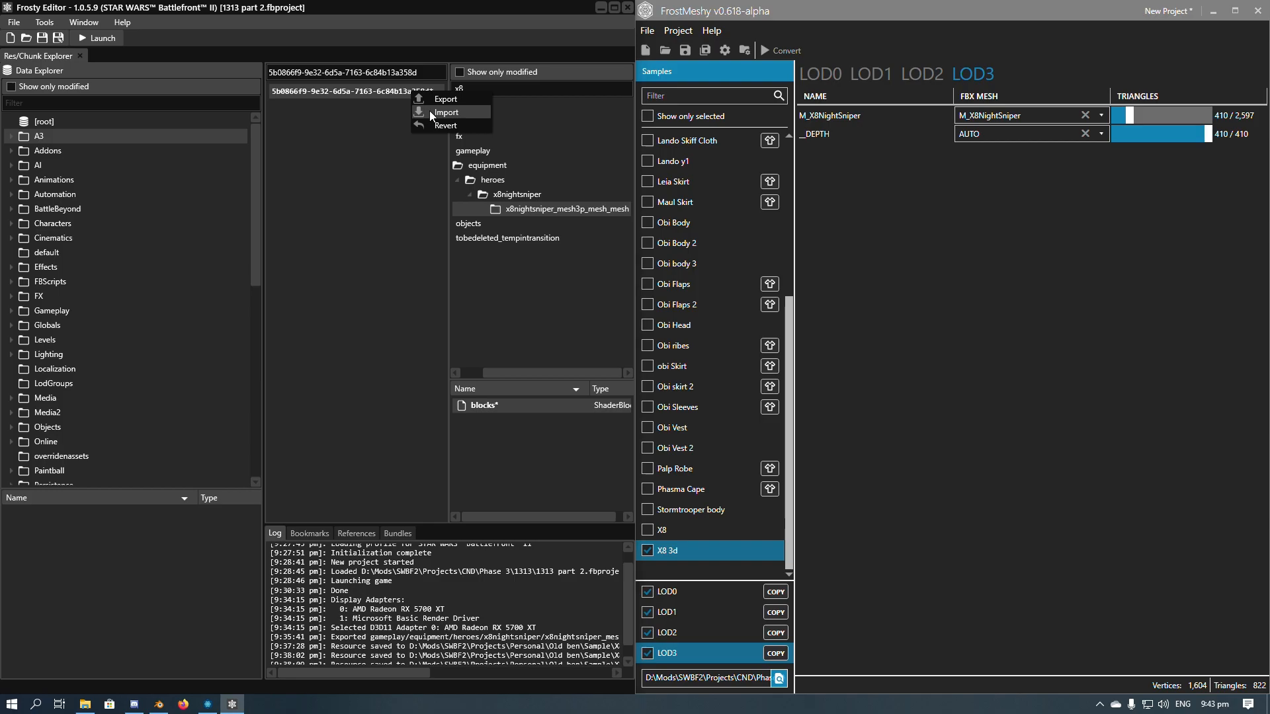
left_click(430, 110)
double_click(219, 133)
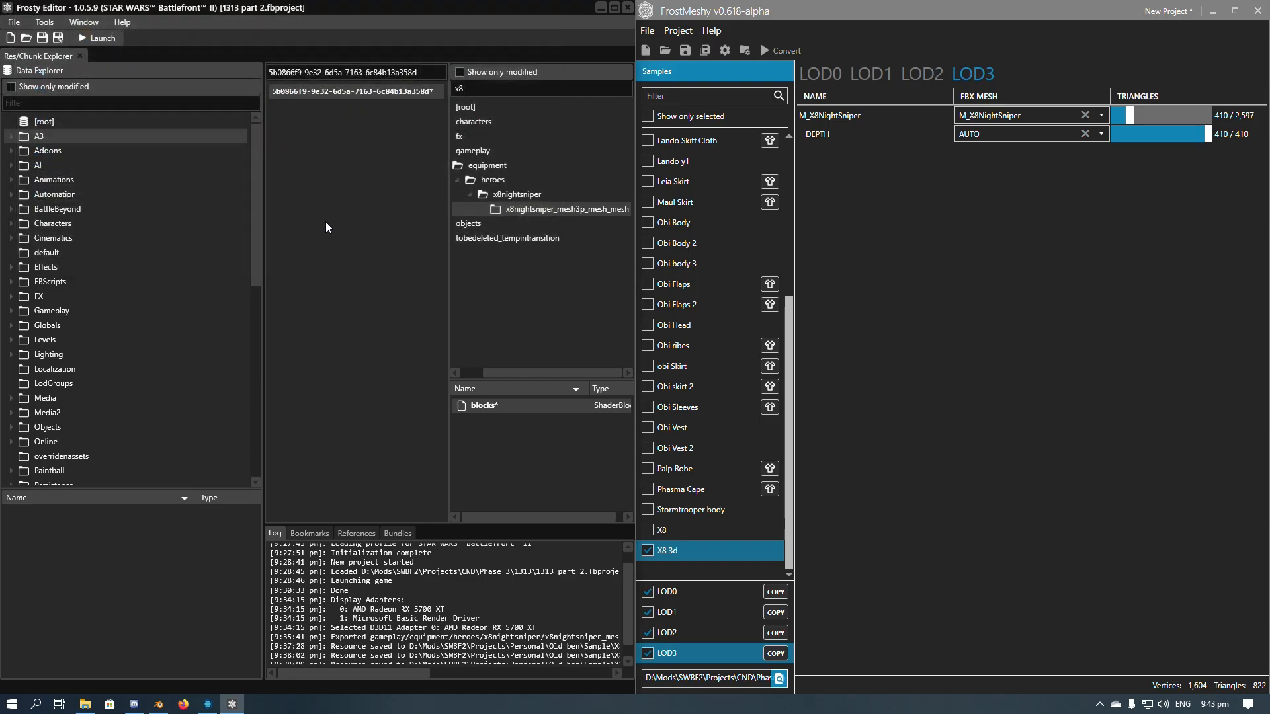
Copy the LOD2 chunk ID from FrostMeshy and look up chunk 25da5b45-37f9-c522-573e-45579100ef71 in Frosty Editor to check its modified state.
left_click(774, 595)
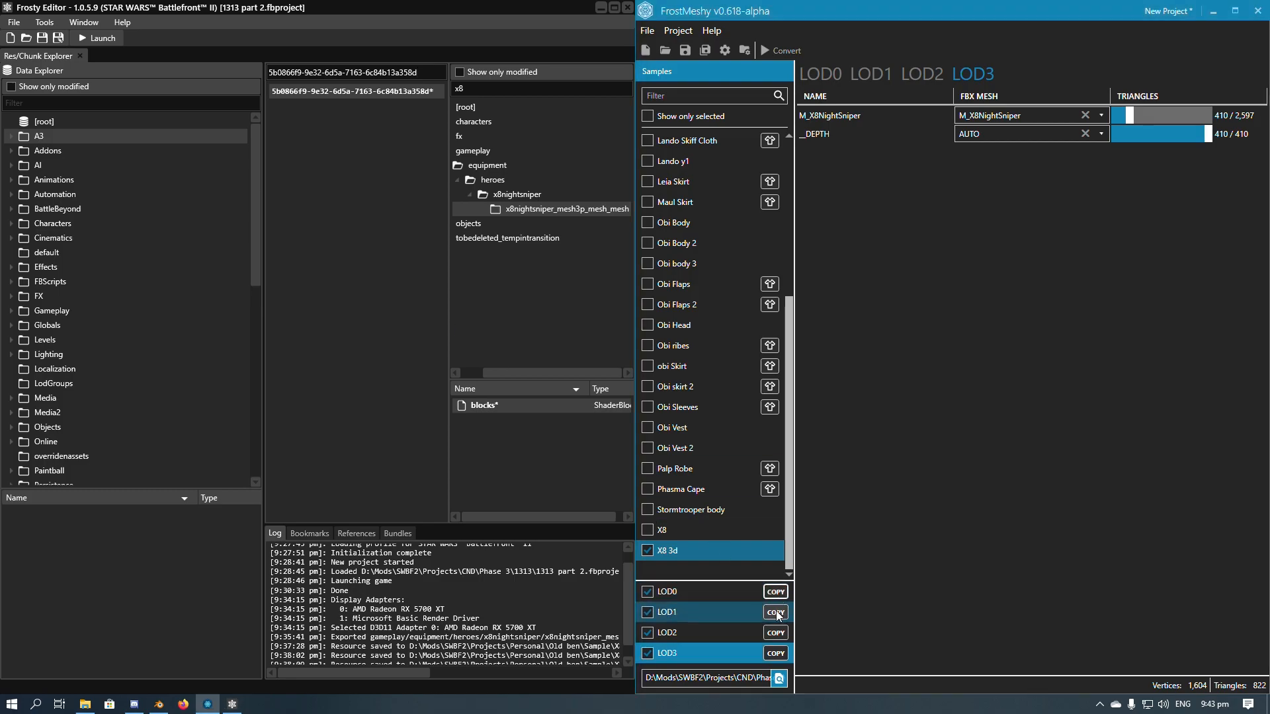
left_click(775, 632)
left_click(423, 73)
key("ctrl+a")
key("ctrl+v")
key("Return")
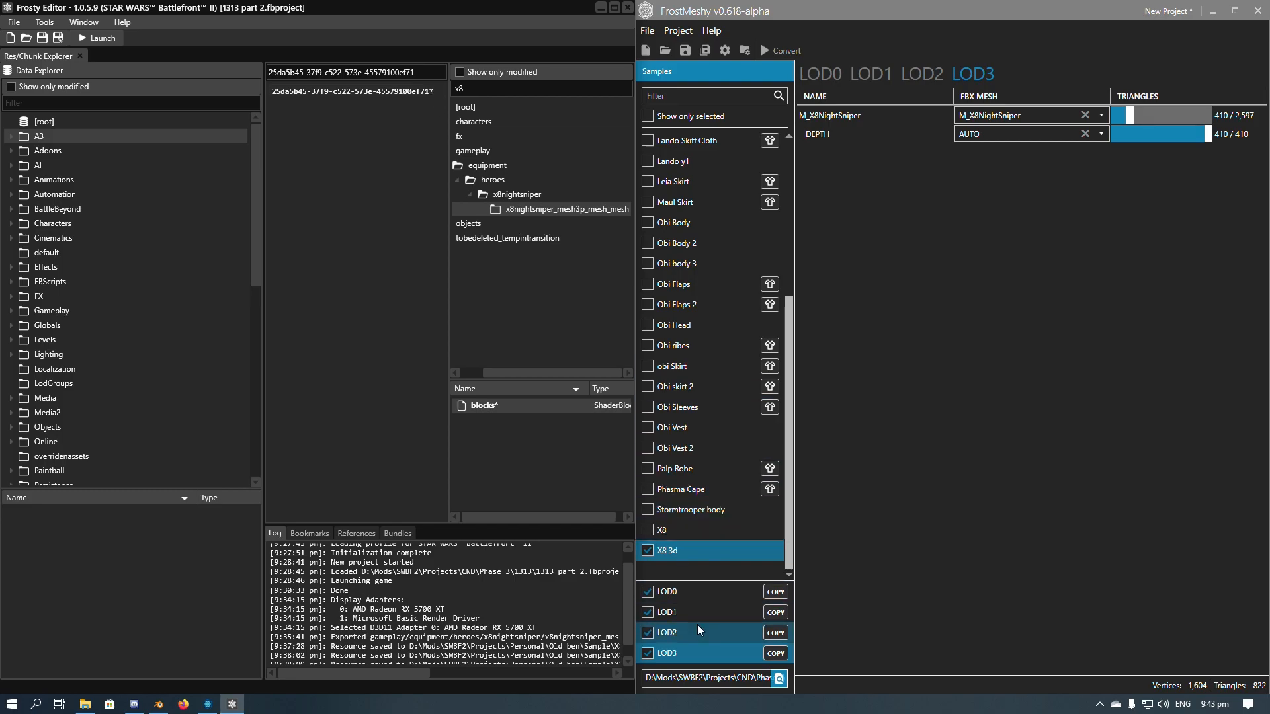
Copy the LOD1 chunk ID, look up chunk 4ecc629b-4a8c-1887-80c4-0de12d06d5f9 in Frosty Editor and save the project.
left_click(775, 612)
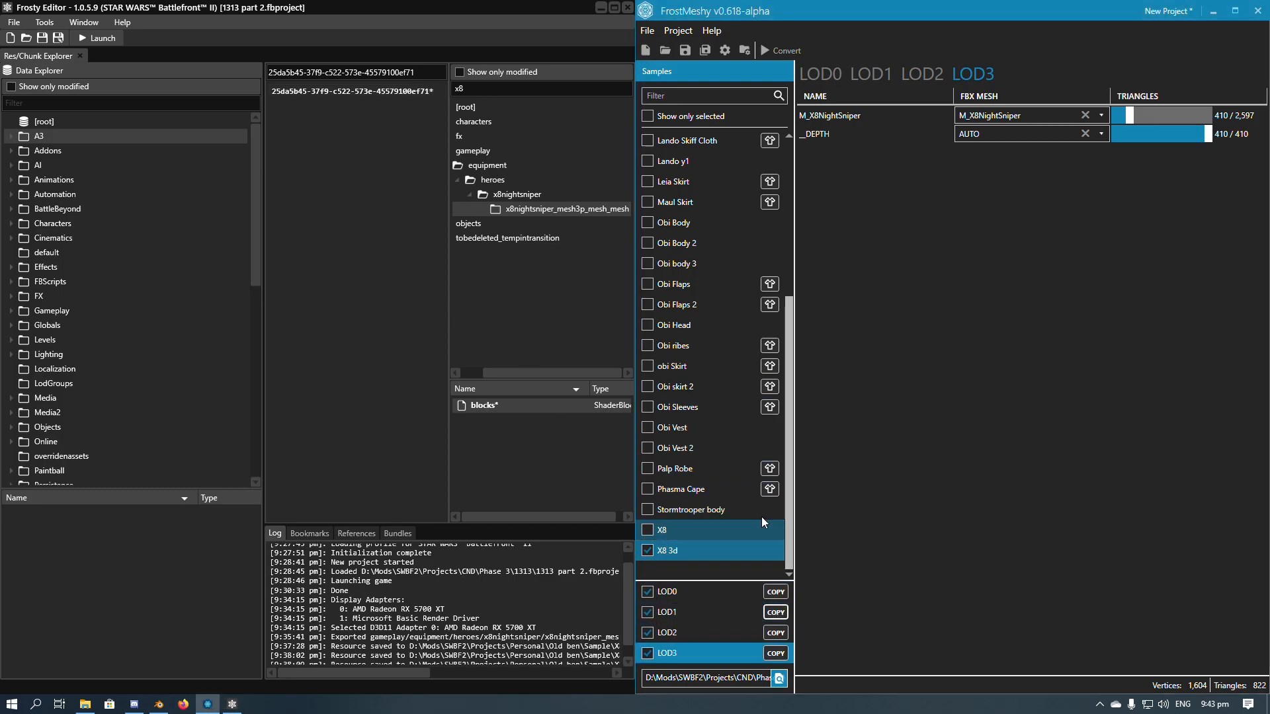
left_click(437, 72)
key("ctrl+a")
key("ctrl+v")
key("Return")
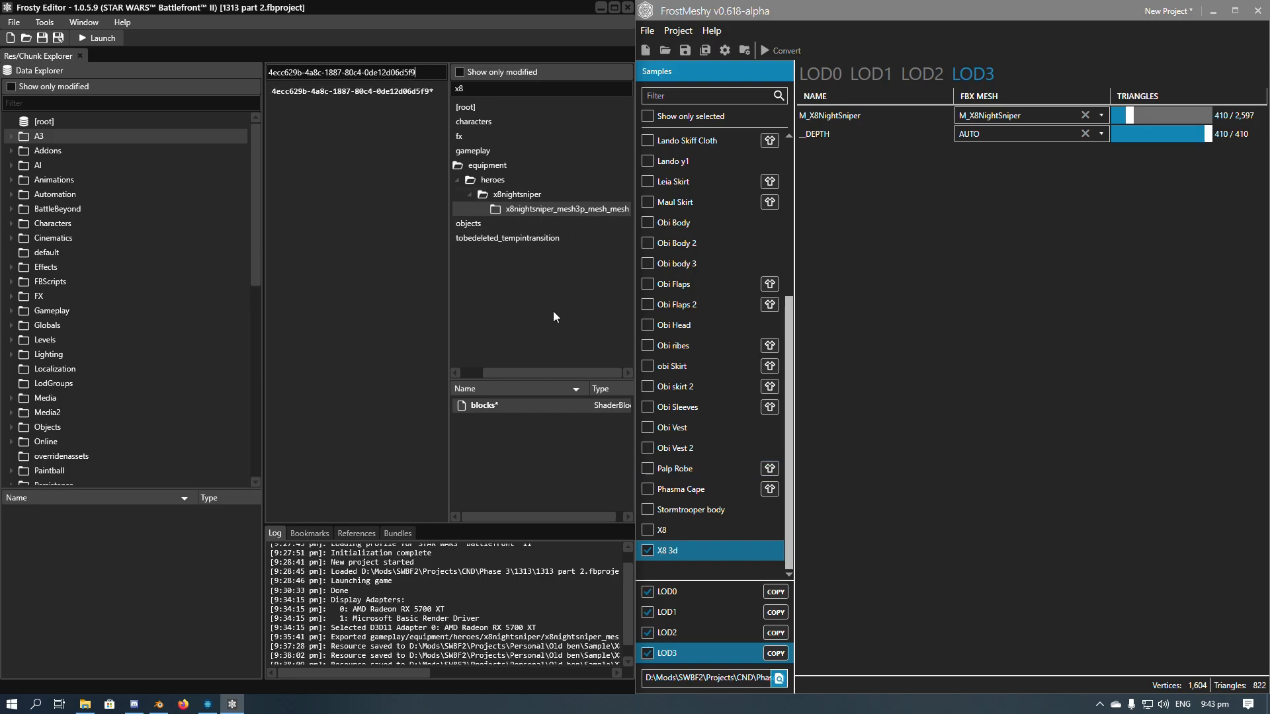
key("ctrl+s")
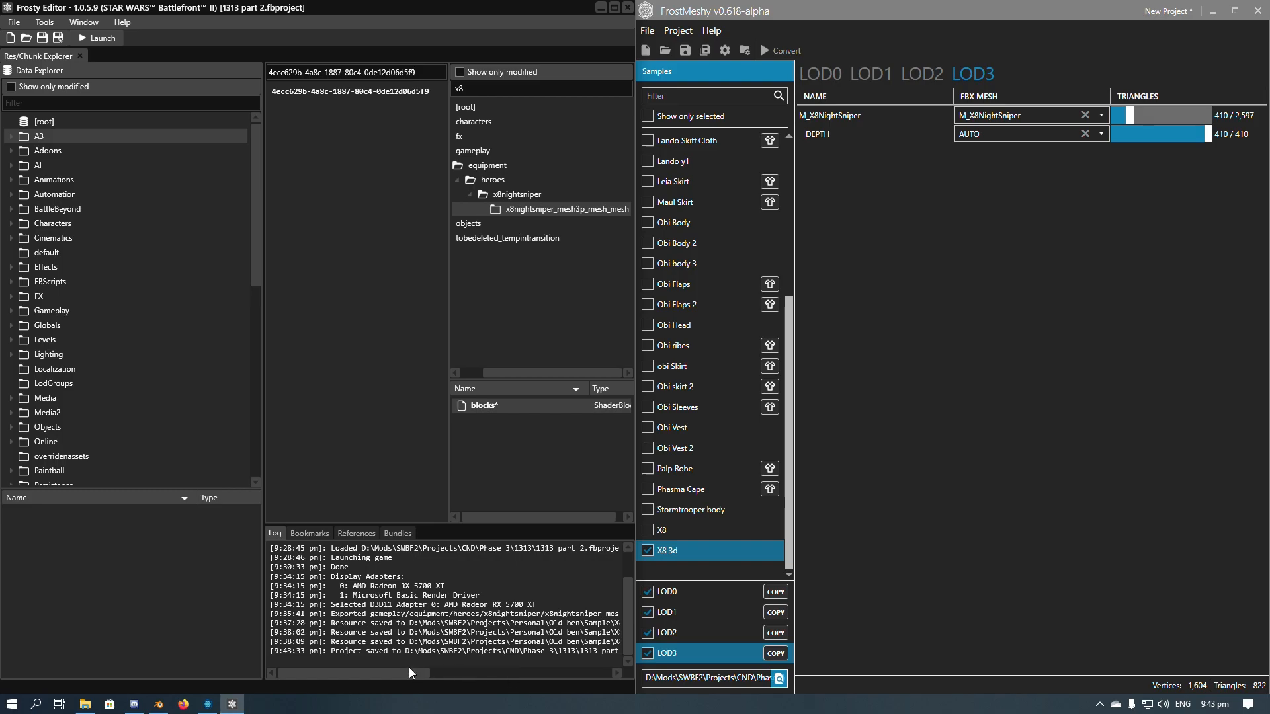
Open x8nightsniper_mesh3p_mesh from Gameplay/Equipment/Heroes/X8NightSniper, inspect the mesh preview and close it.
left_click_drag(410, 669, 357, 671)
left_click_drag(391, 673, 388, 668)
left_click(11, 312)
scroll(53, 297, "down", 4)
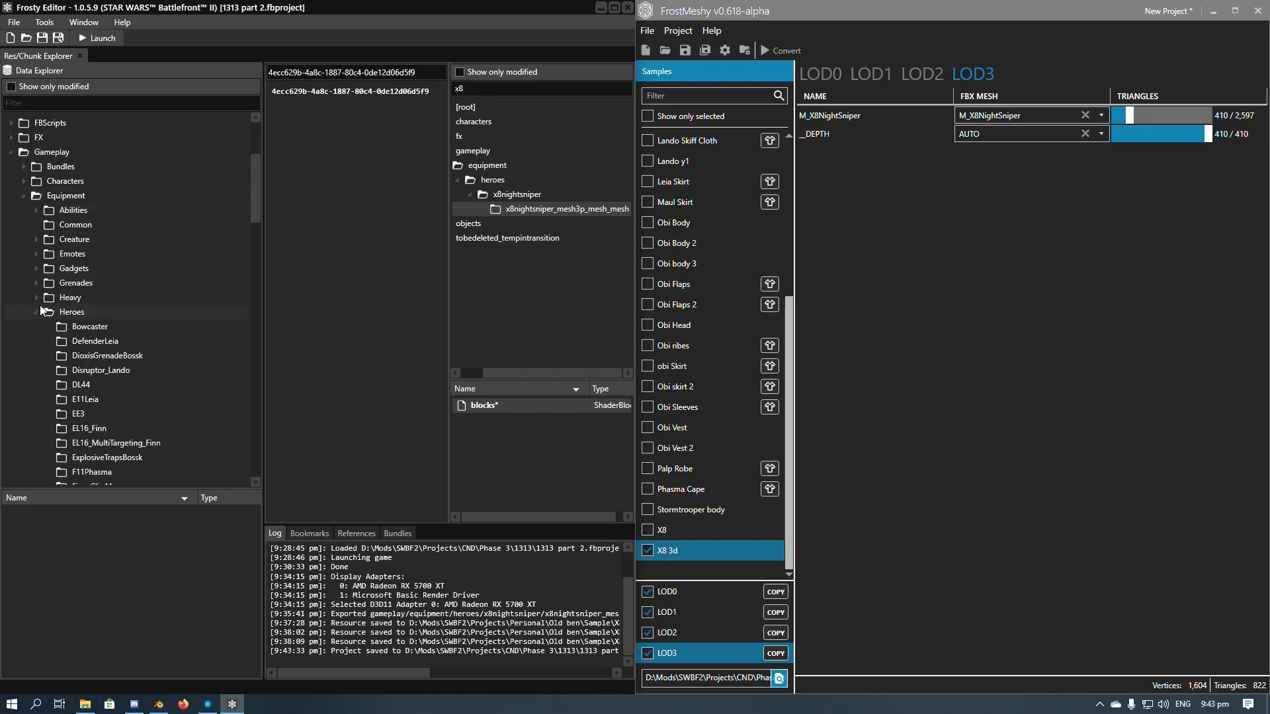
scroll(40, 304, "down", 7)
scroll(82, 237, "down", 3)
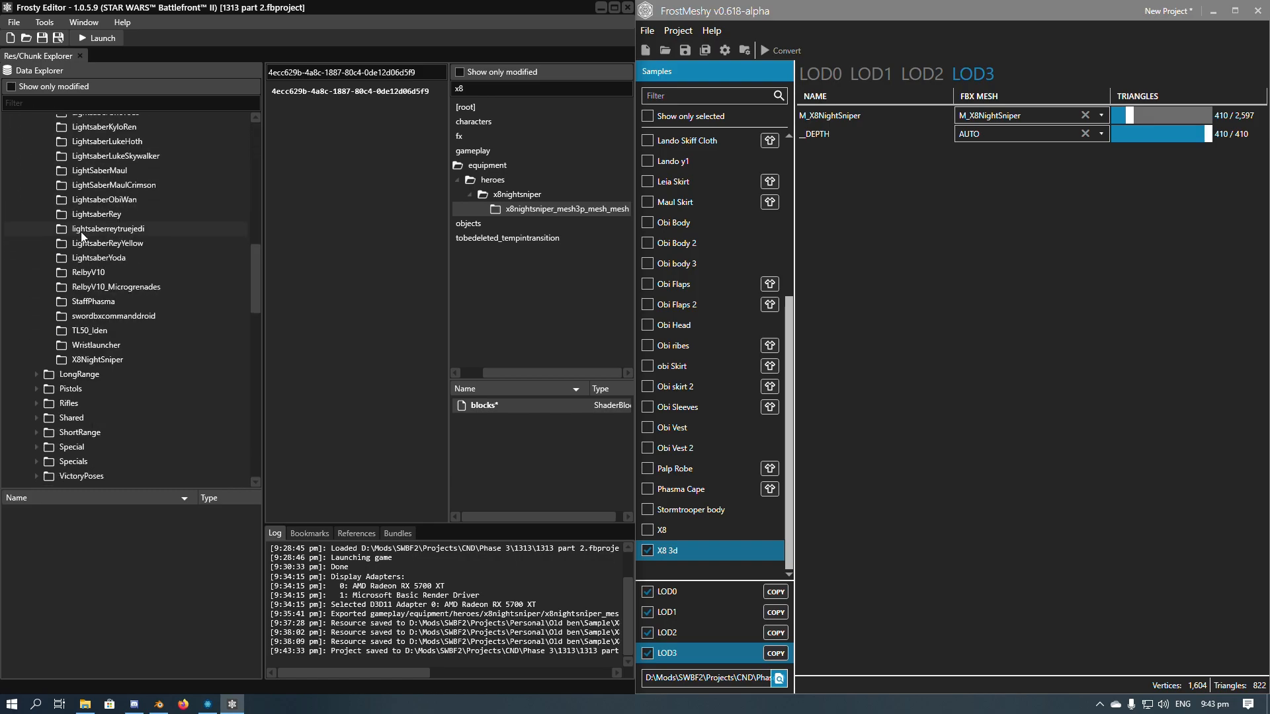
left_click(85, 360)
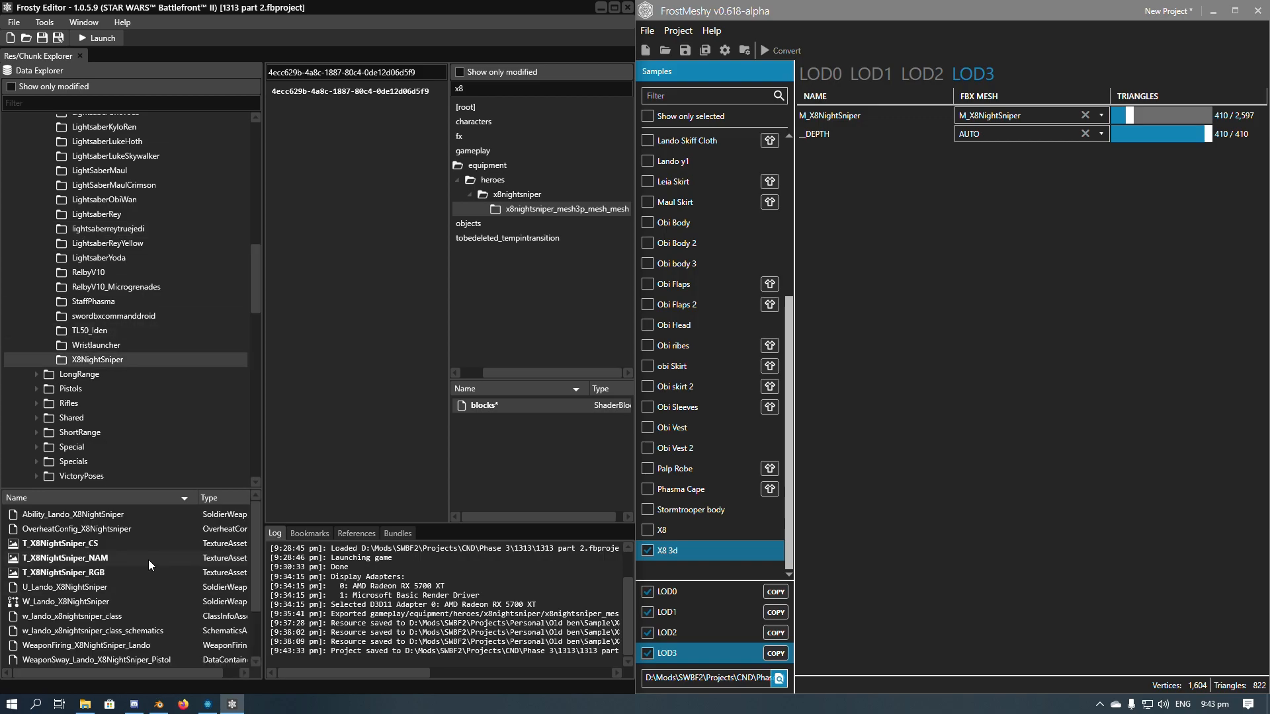
scroll(148, 559, "down", 2)
double_click(115, 657)
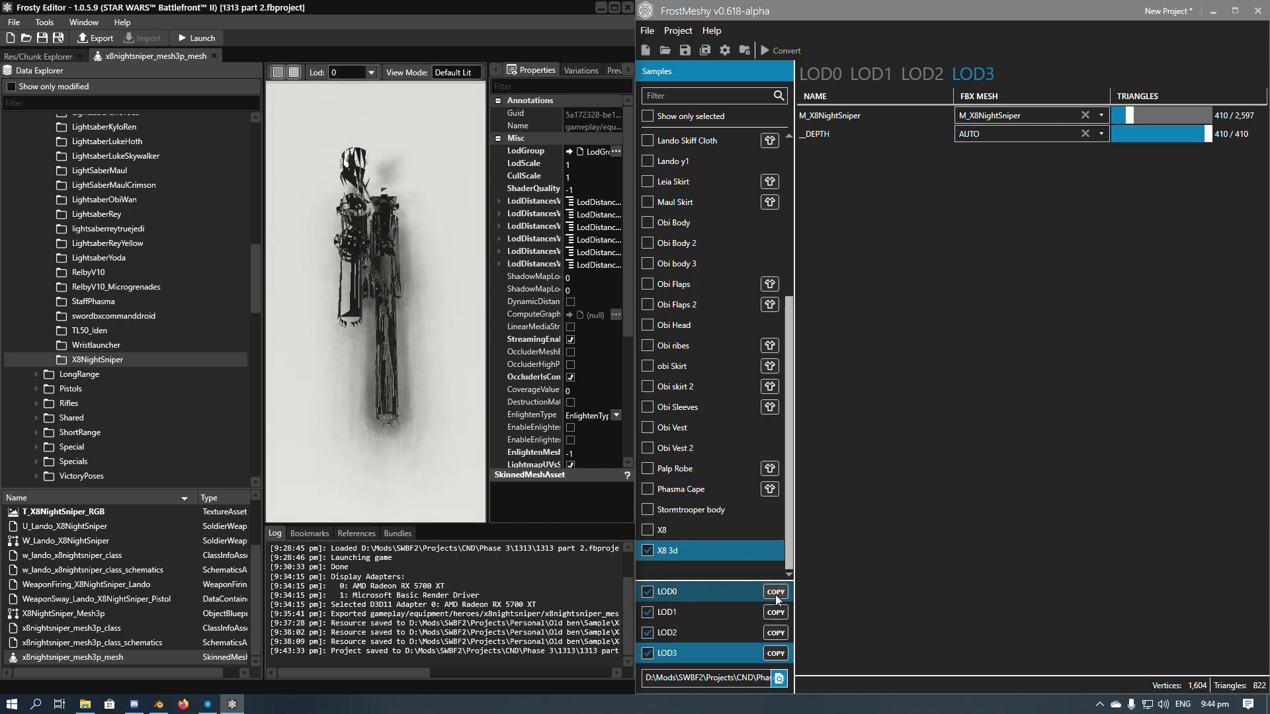
left_click(214, 55)
Copy the LOD0 chunk ID, find chunk 14382f5c-41b8-dd55-1695-8a05bee92c33 in Frosty Editor and reimport its converted file.
left_click(777, 593)
left_click(430, 77)
key("ctrl+a")
key("ctrl+v")
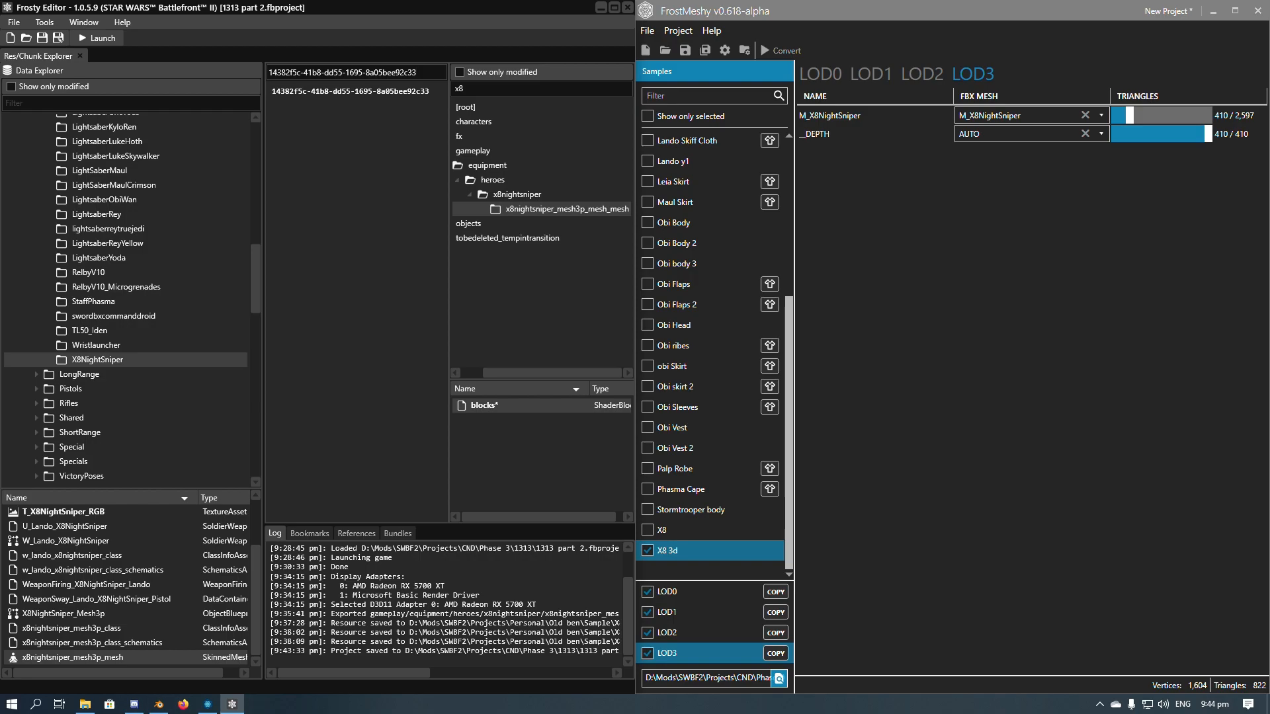
right_click(411, 92)
left_click(437, 116)
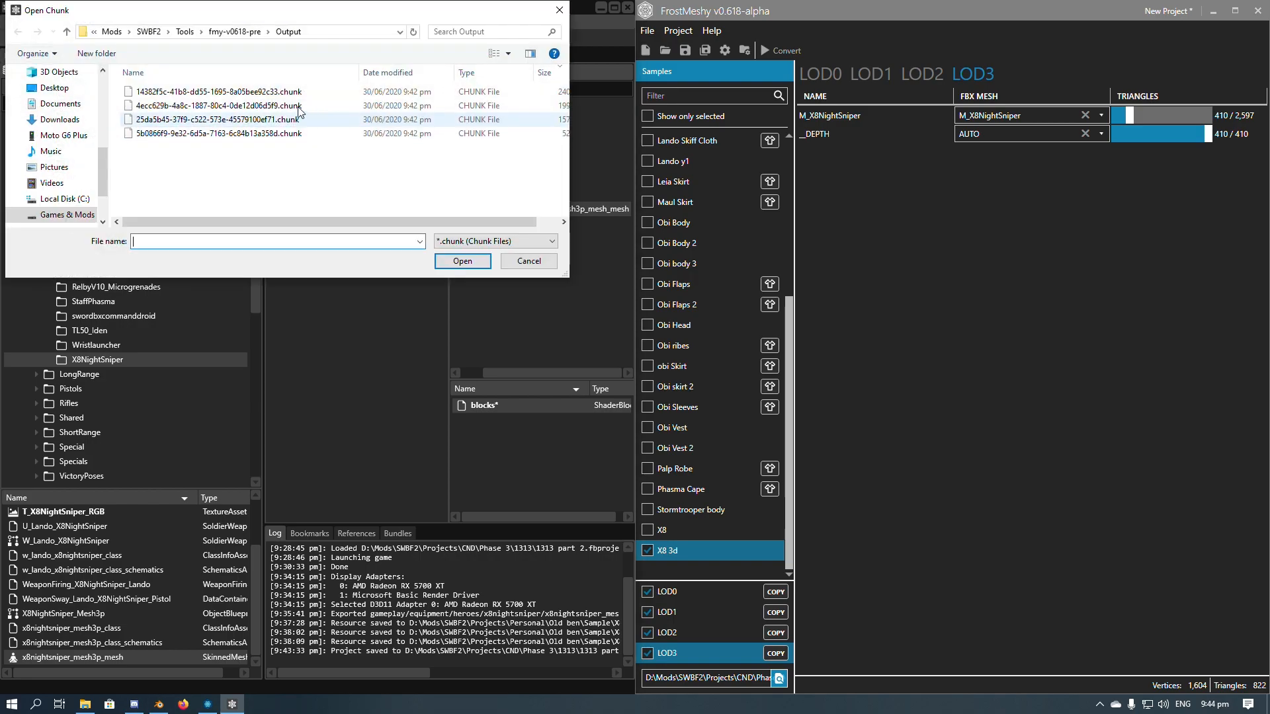
key("ctrl+v")
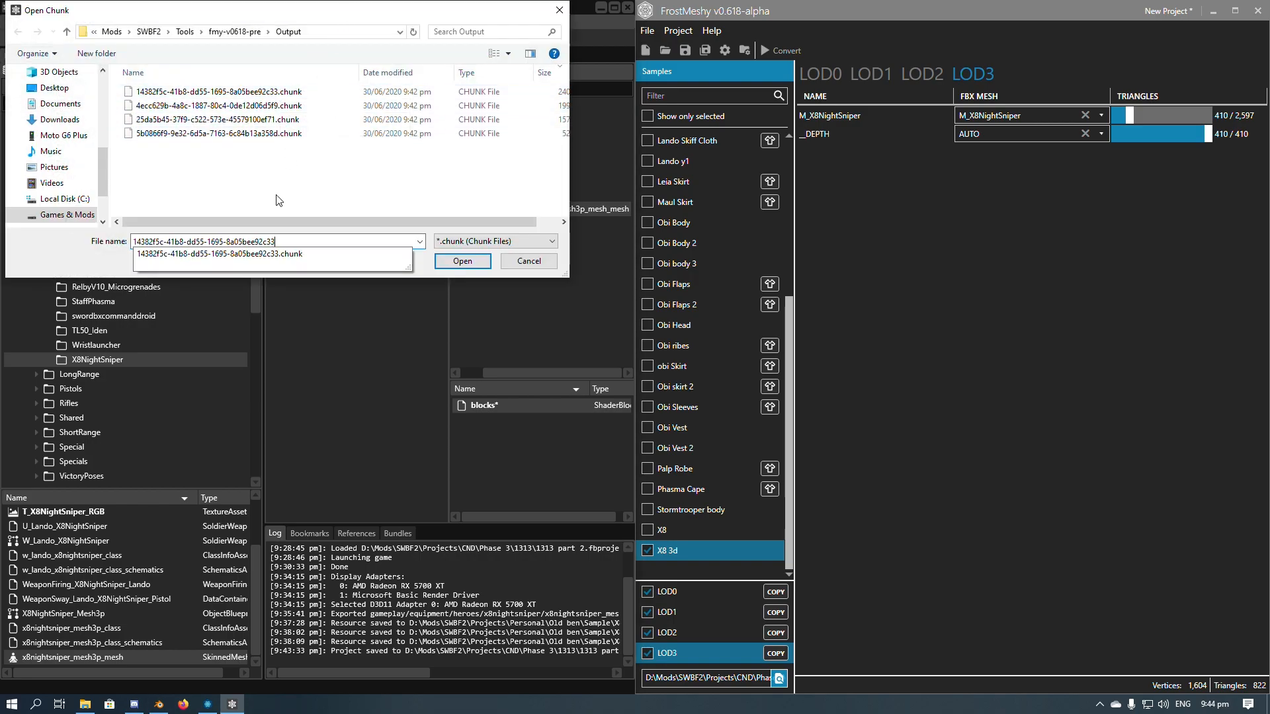
key("Return")
Copy the LOD1 chunk ID, find chunk 4ecc629b-4a8c-1887-80c4-0de12d06d5f9 and reimport its converted file.
left_click(688, 612)
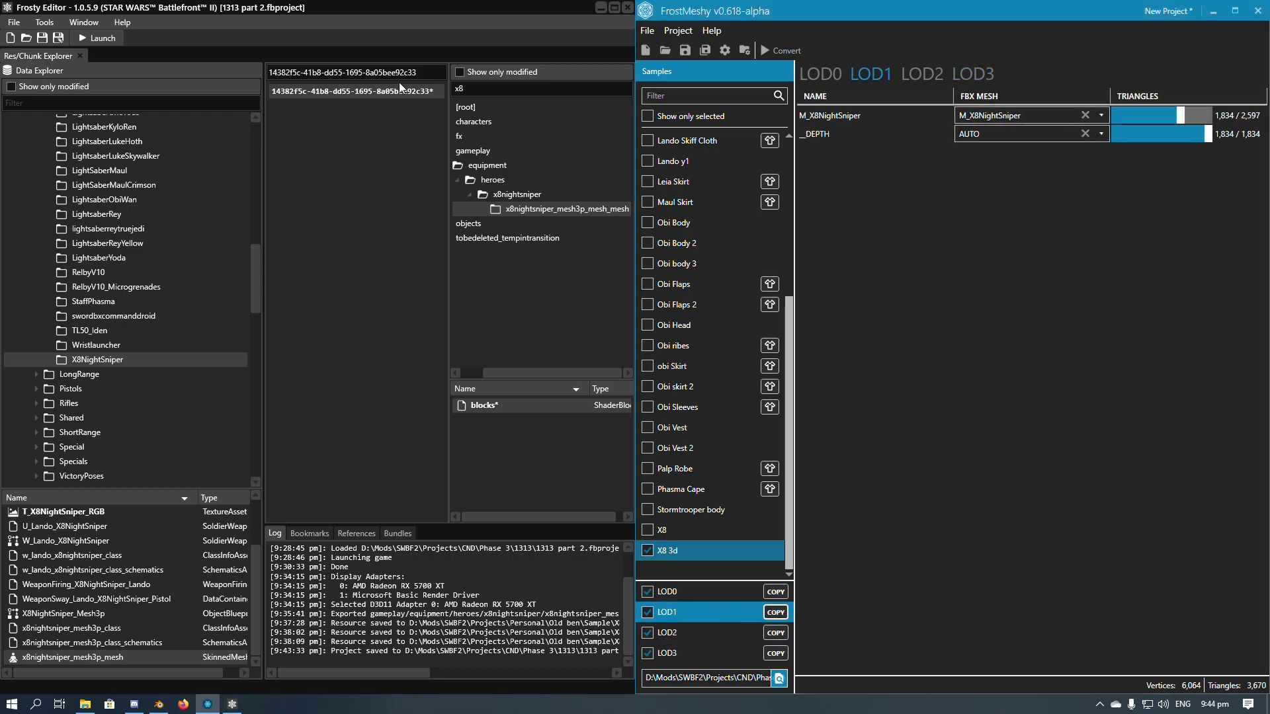
triple_click(435, 74)
key("ctrl+v")
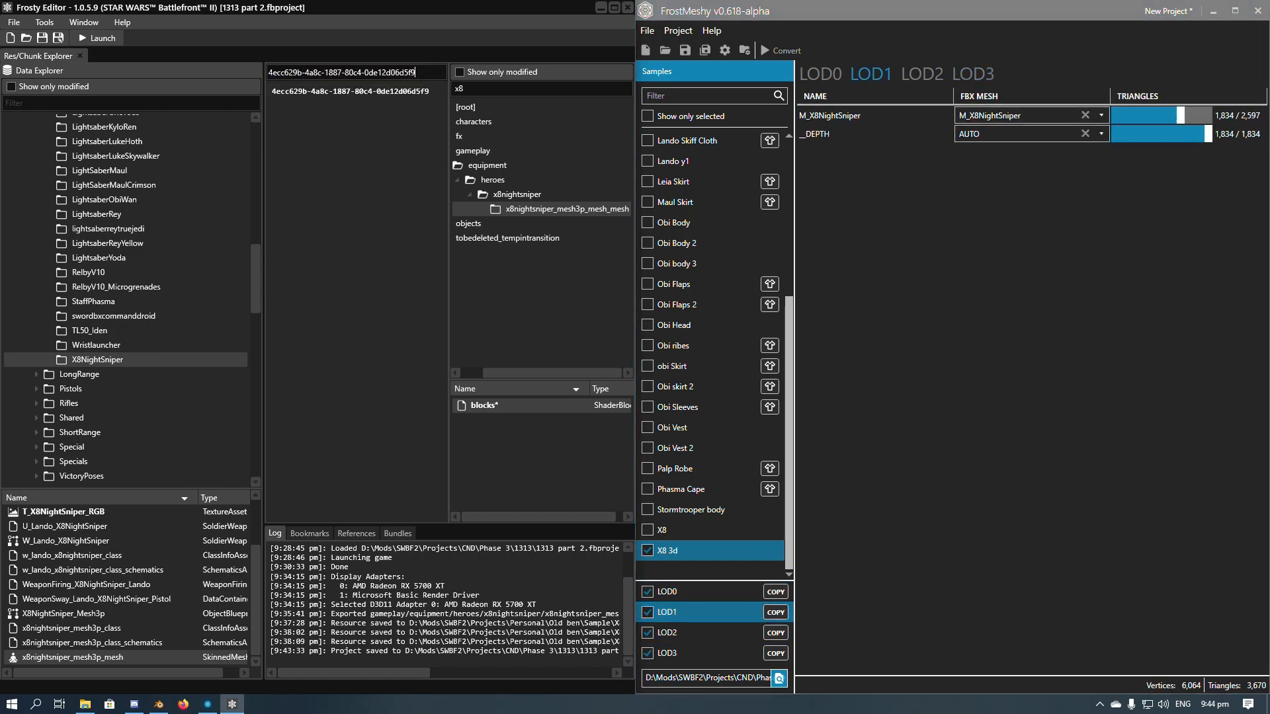
right_click(424, 89)
left_click(460, 109)
key("ctrl+v")
key("Return")
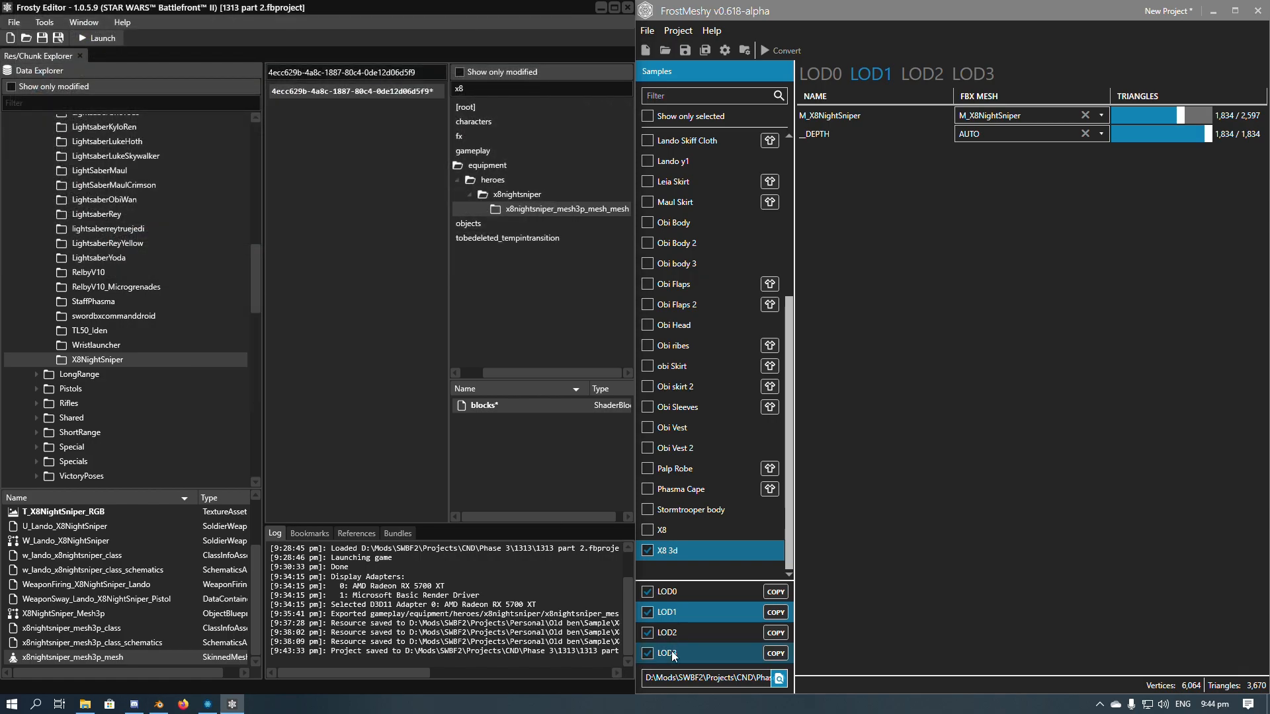
Copy the LOD2 chunk ID, find chunk 25da5b45-37f9-c522-573e-45579100ef71 and reimport its converted file.
left_click(727, 633)
left_click(776, 634)
triple_click(439, 68)
key("ctrl+v")
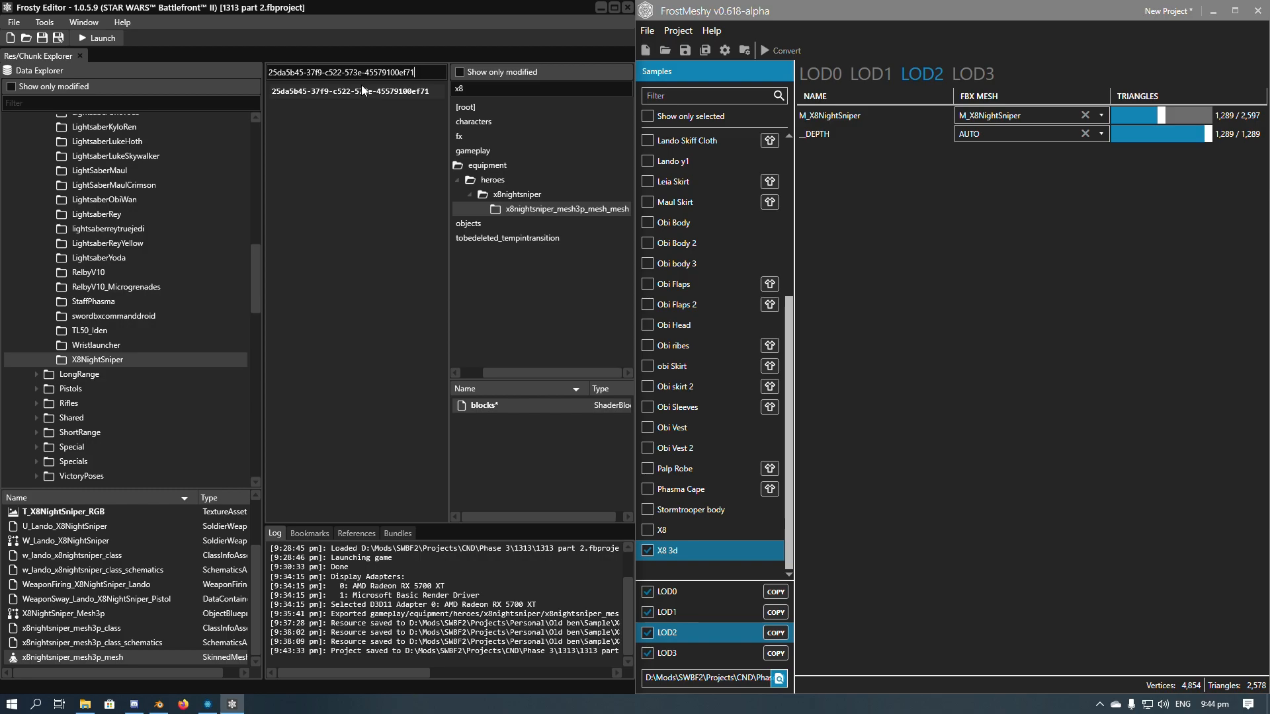
right_click(361, 85)
left_click(331, 89)
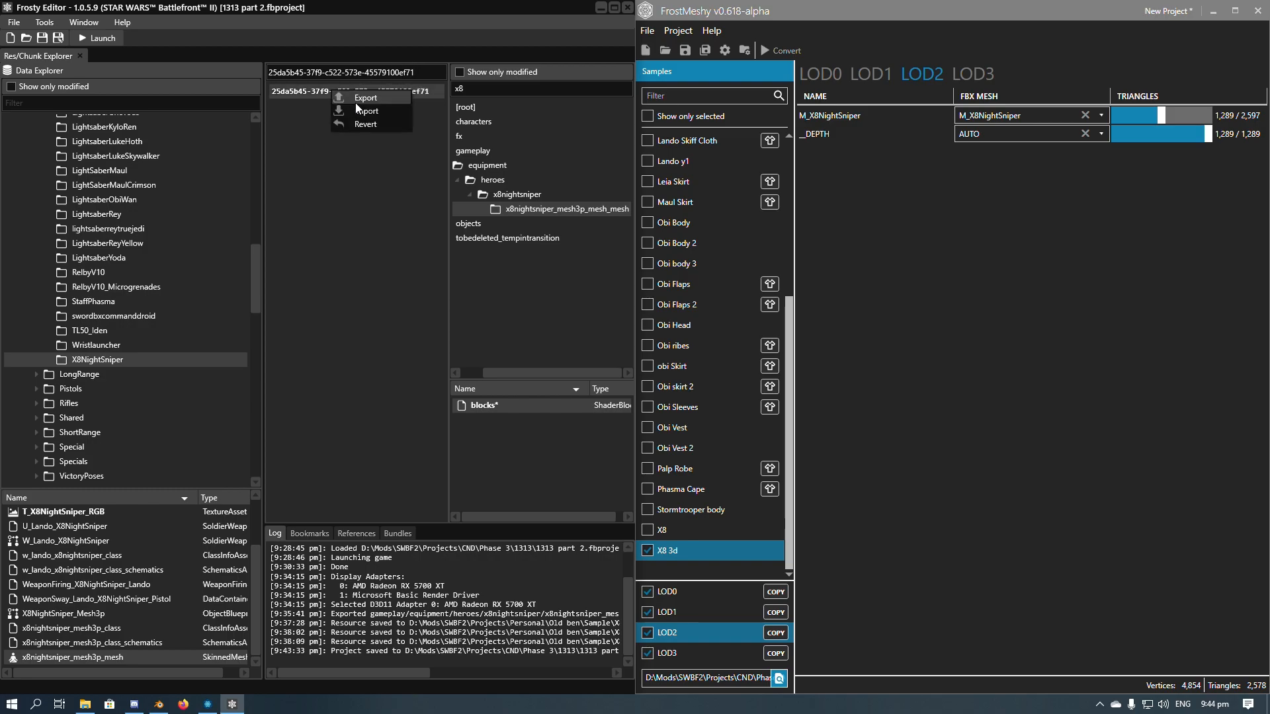
left_click(397, 106)
key("ctrl+v")
key("Return")
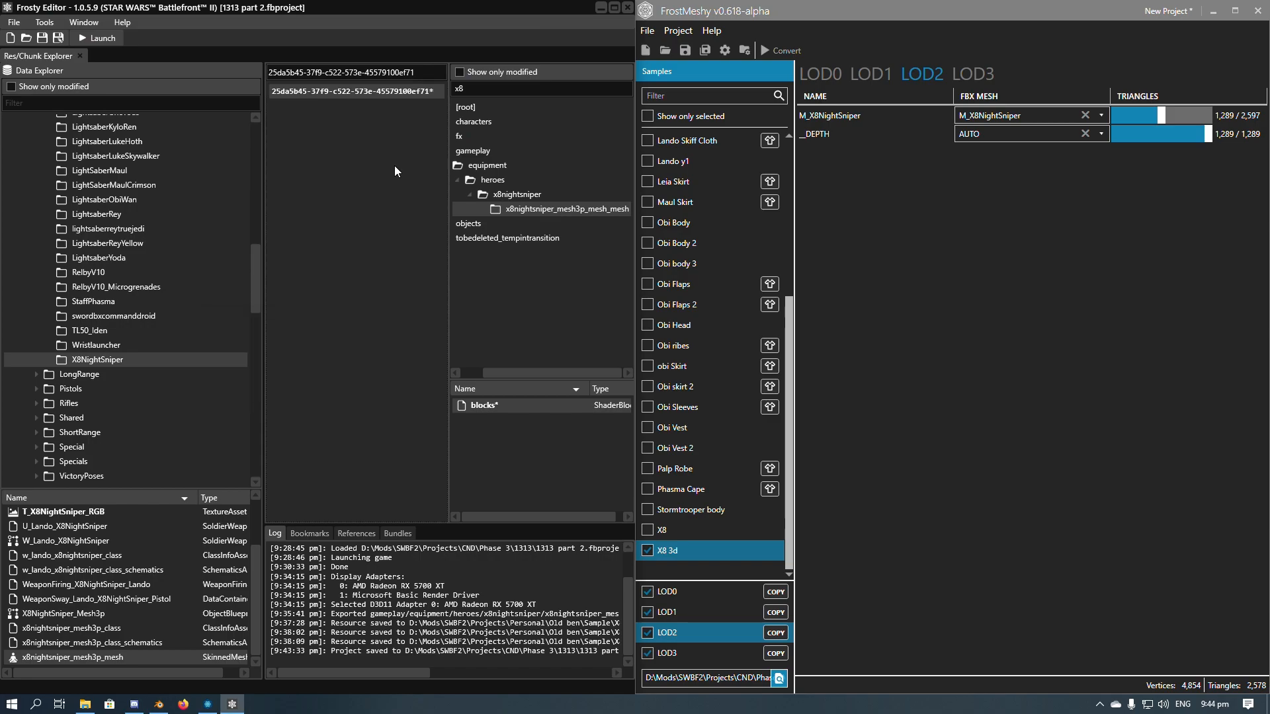
Copy the LOD3 chunk ID, find chunk 5b0866f9-9e32-6d5a-7163-6c84b13a358d and reimport its converted file.
left_click(750, 628)
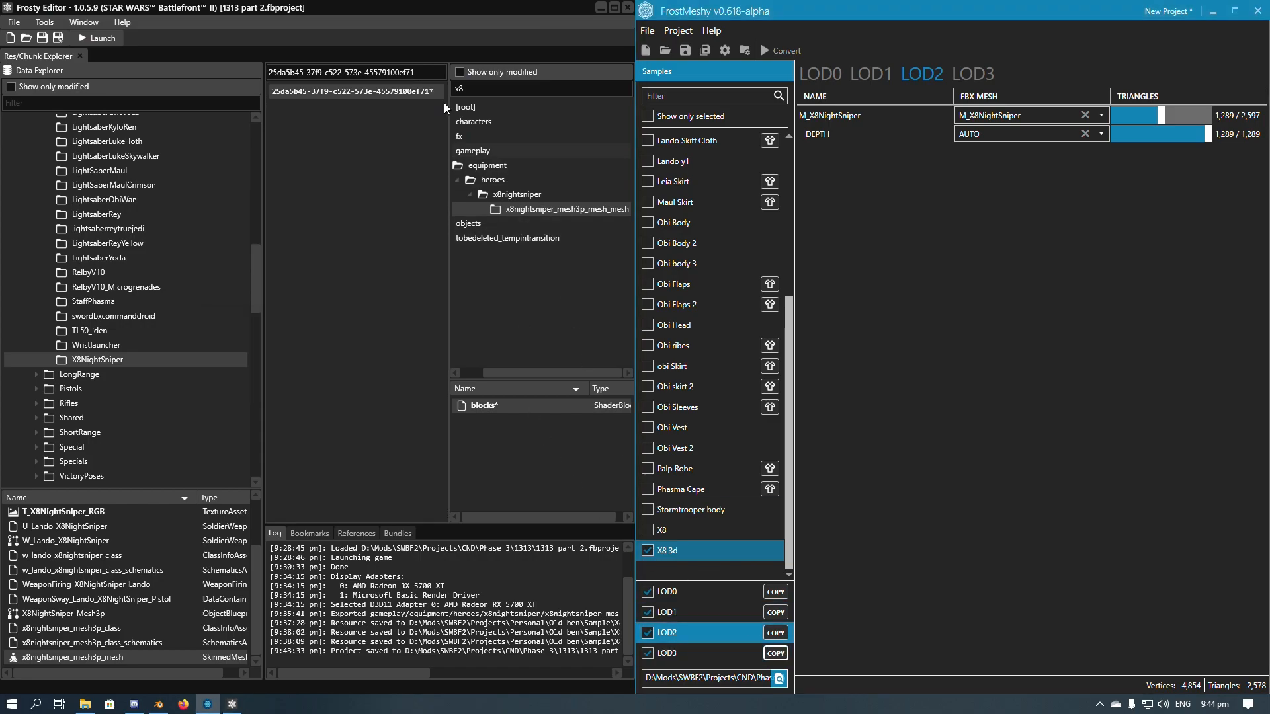
left_click(403, 69)
key("ctrl+a")
key("ctrl+v")
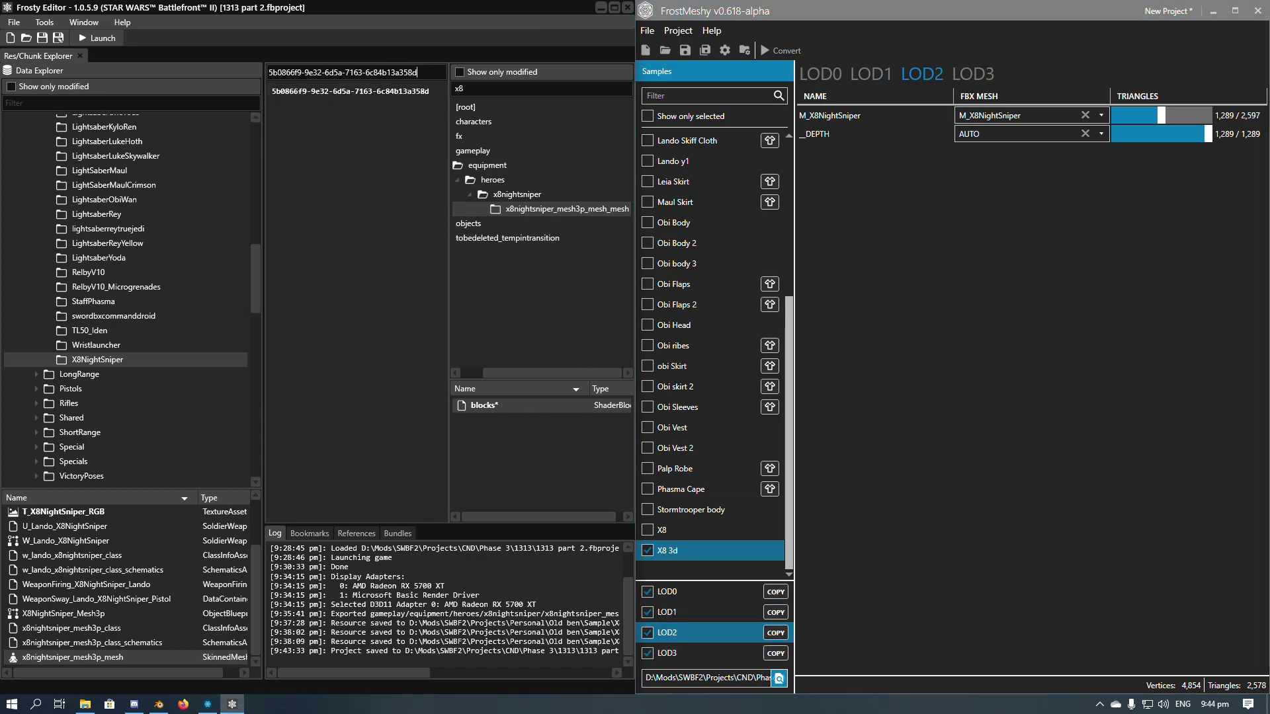
right_click(420, 91)
left_click(449, 122)
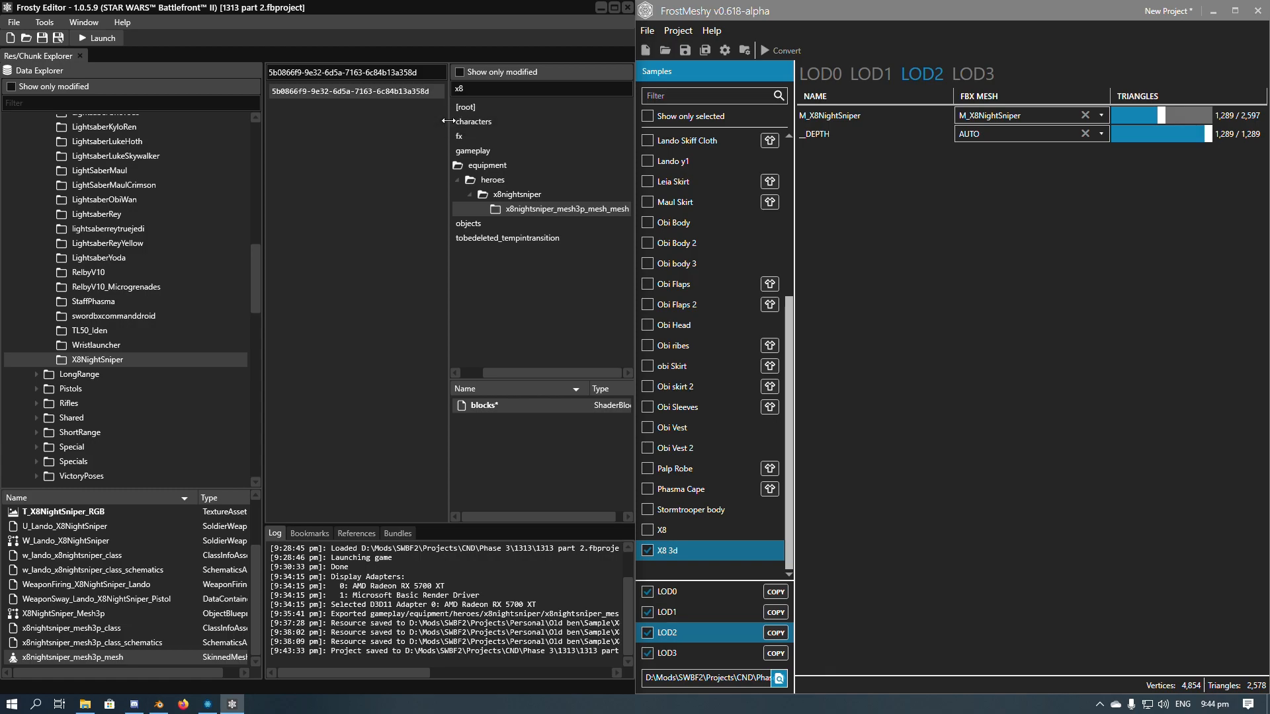
right_click(434, 91)
left_click(450, 109)
key("ctrl+v")
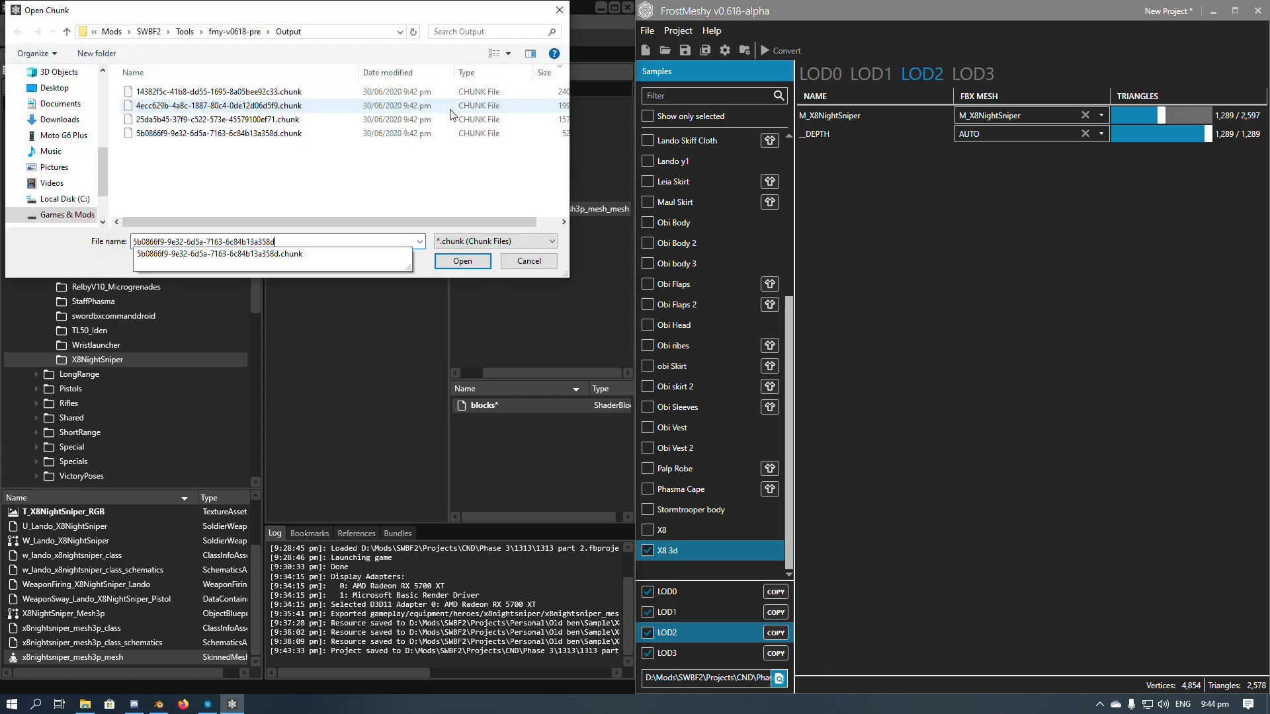
key("Return")
Import x8nightsniper_mesh3p_mesh.res into the x8nightsniper_mesh3p_mesh resource in the equipment/heroes/x8nightsniper folder.
left_click(546, 193)
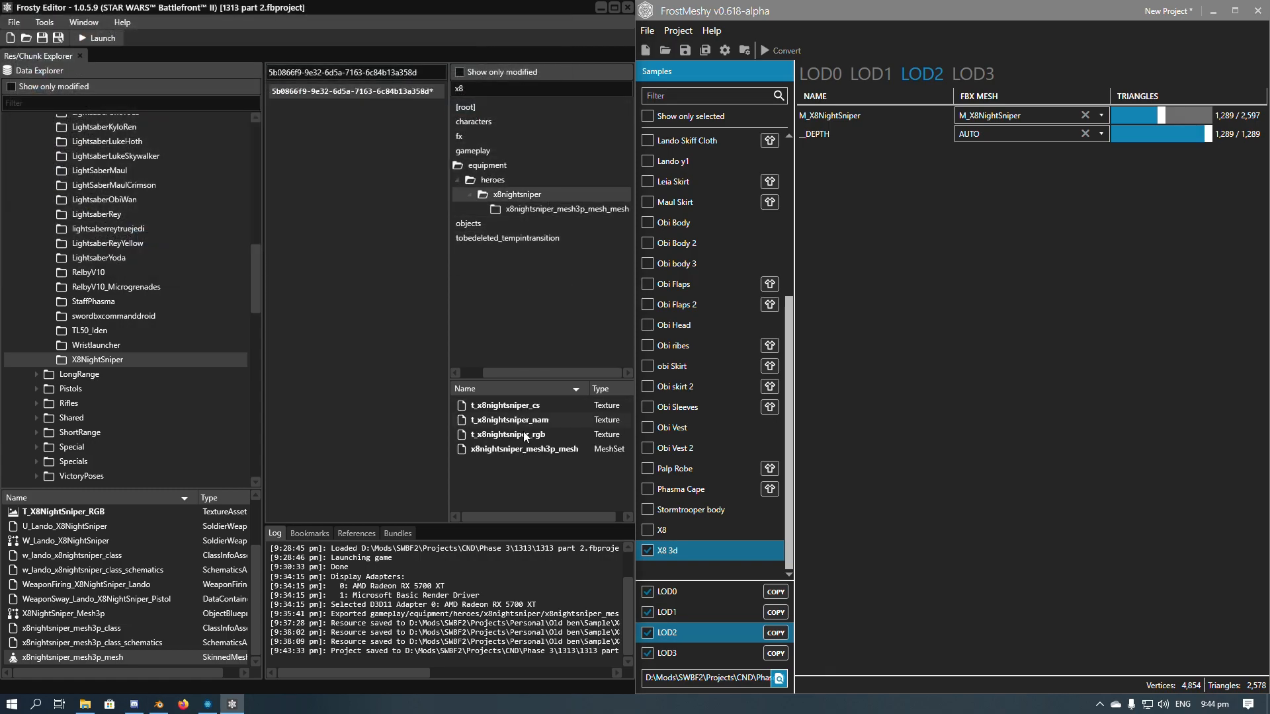
right_click(535, 445)
left_click(570, 466)
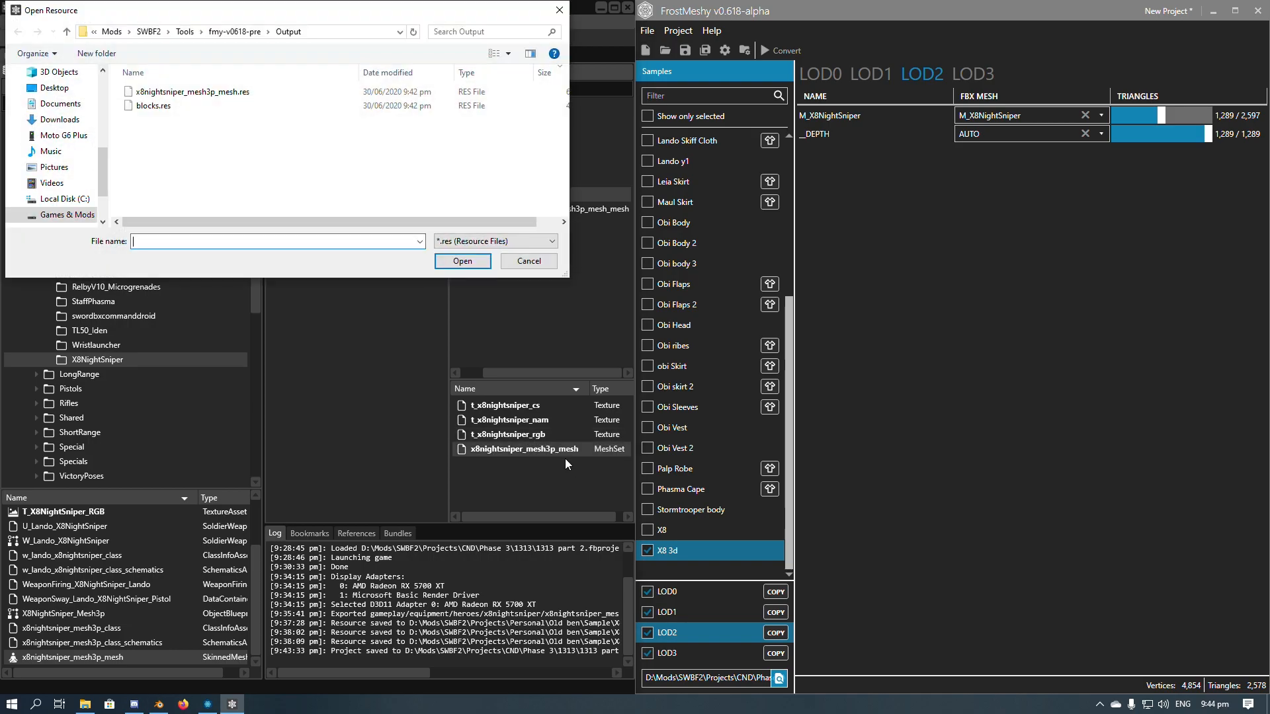
left_click(213, 92)
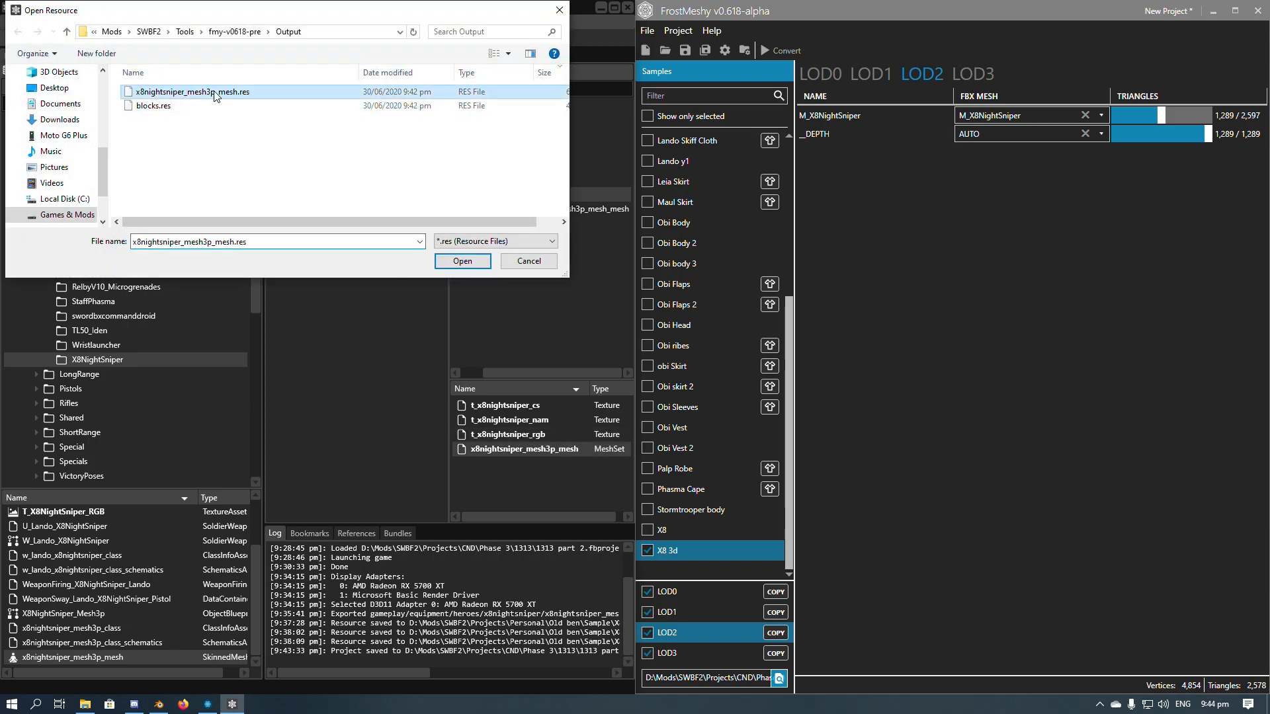
left_click(463, 261)
Import blocks.res into the blocks resource in the x8nightsniper_mesh3p_mesh_mesh folder.
right_click(574, 402)
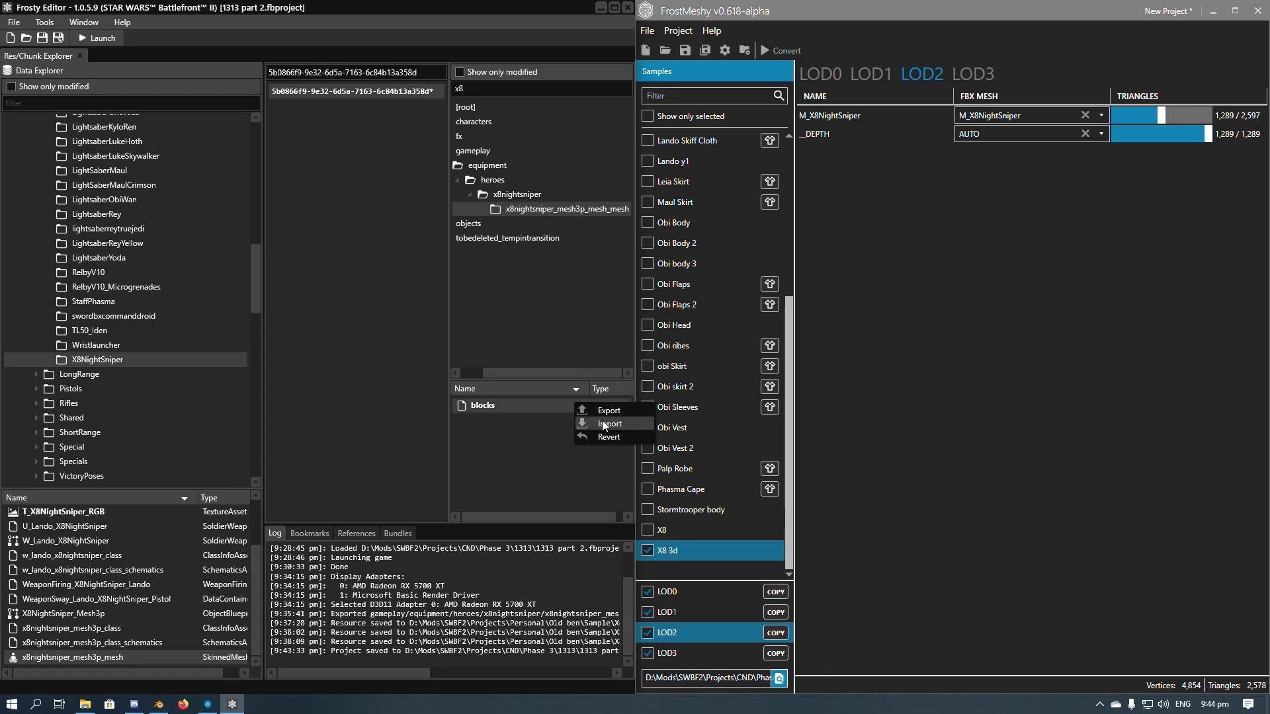
left_click(605, 422)
left_click(291, 106)
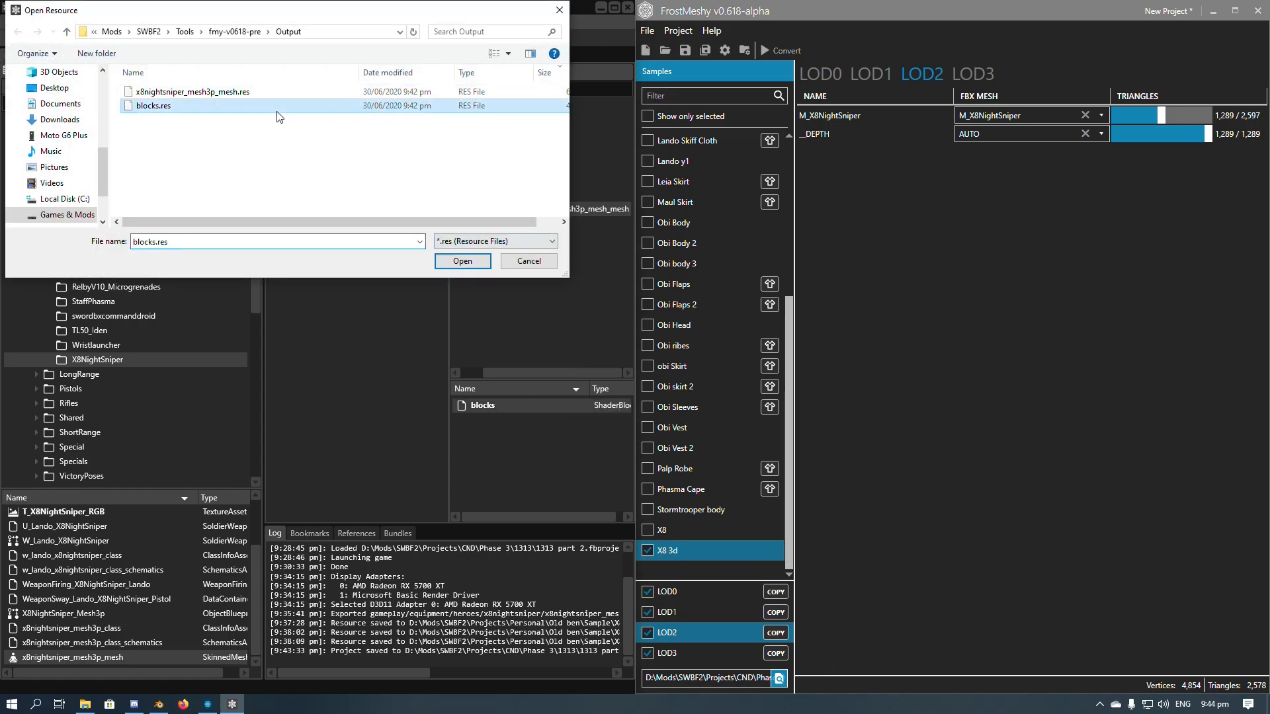
left_click(443, 261)
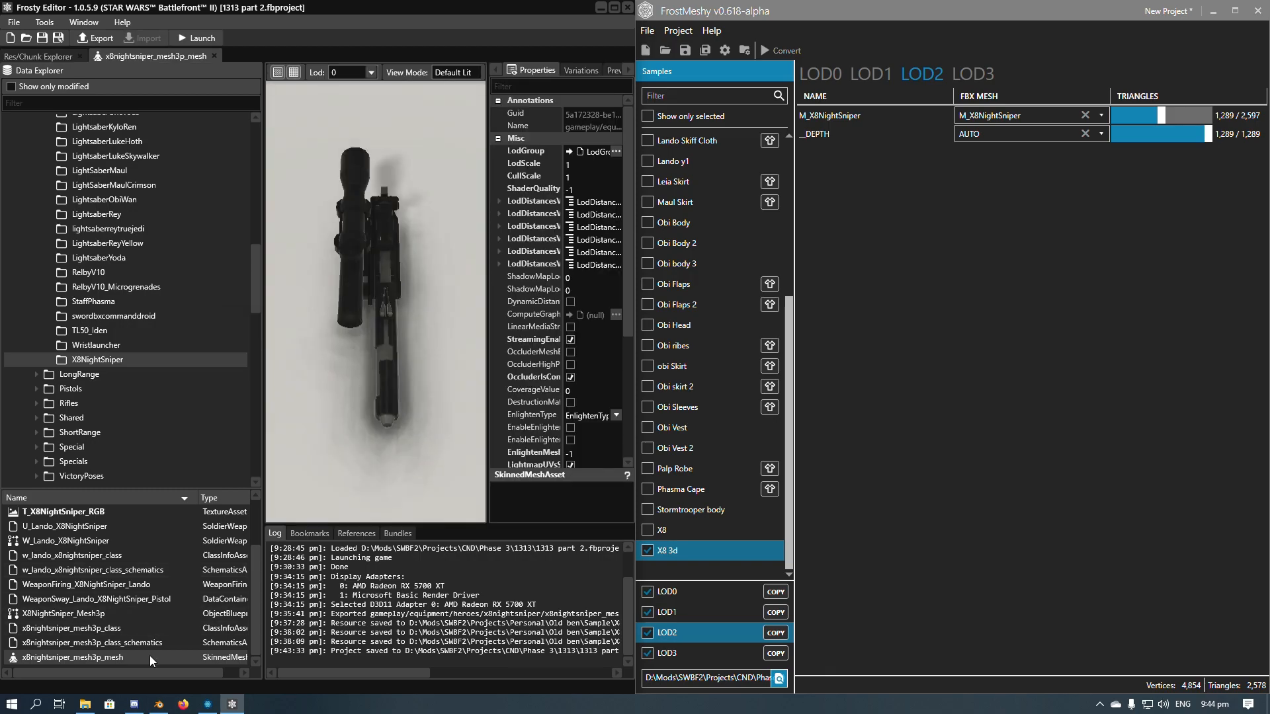
Inspect the reimported x8nightsniper_mesh3p_mesh in its preview, close it and launch the game with the mod.
left_click_drag(407, 339, 411, 365)
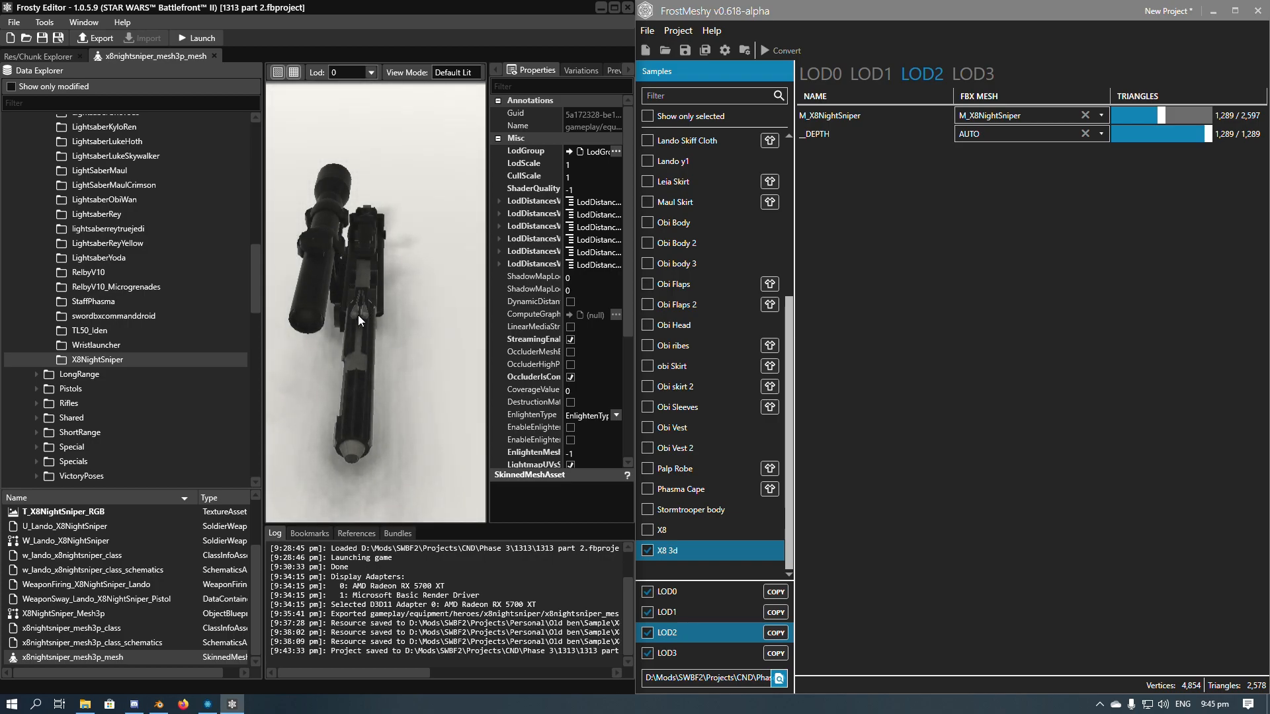
left_click(215, 56)
scroll(111, 640, "up", 1)
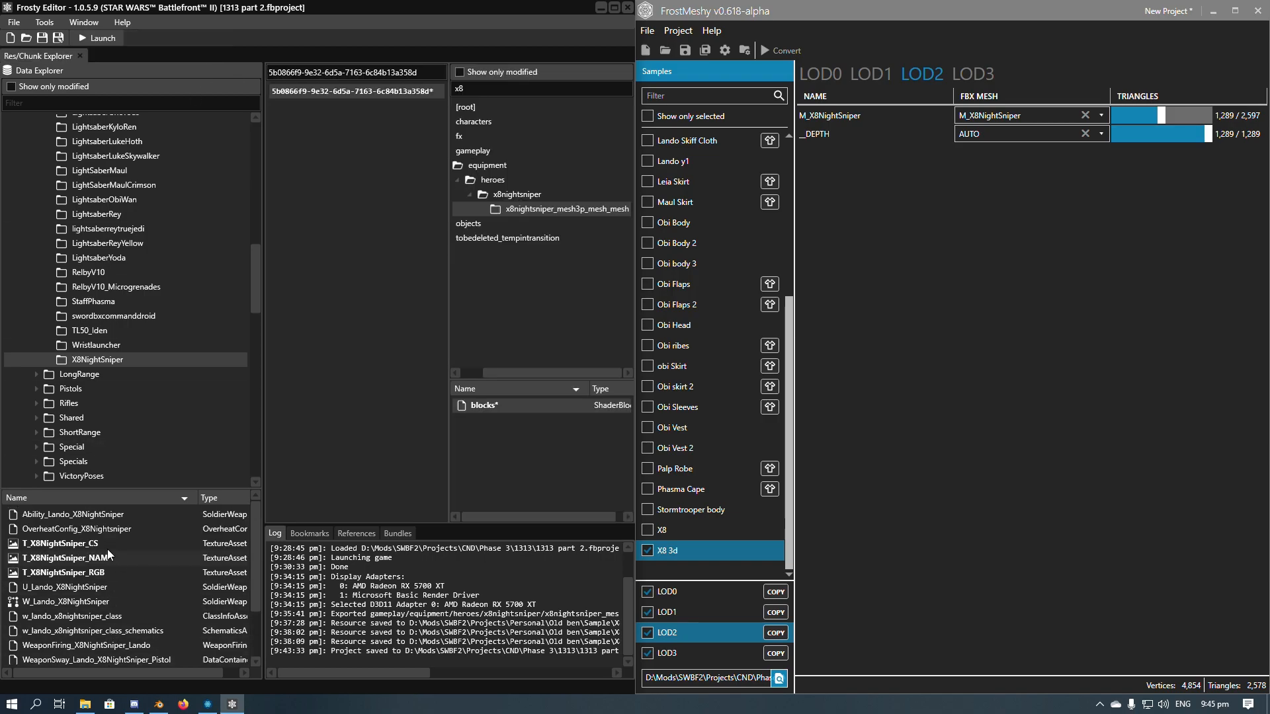
left_click(104, 571)
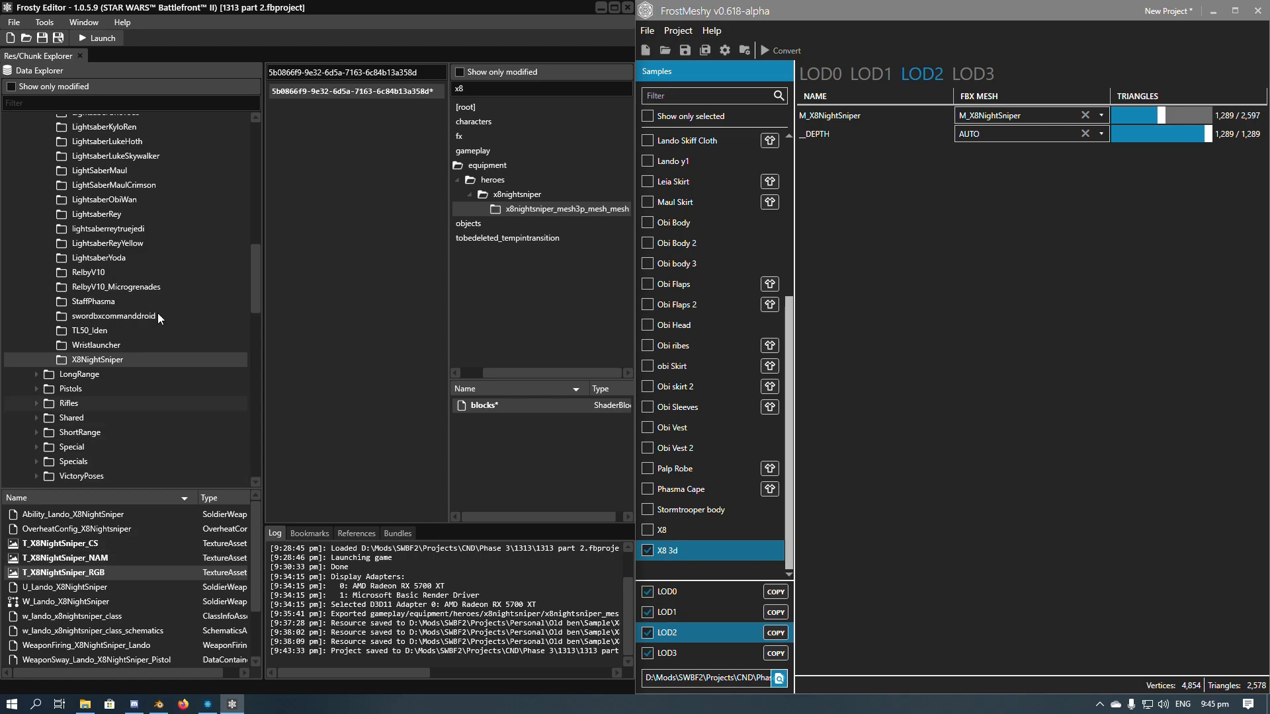
left_click(106, 39)
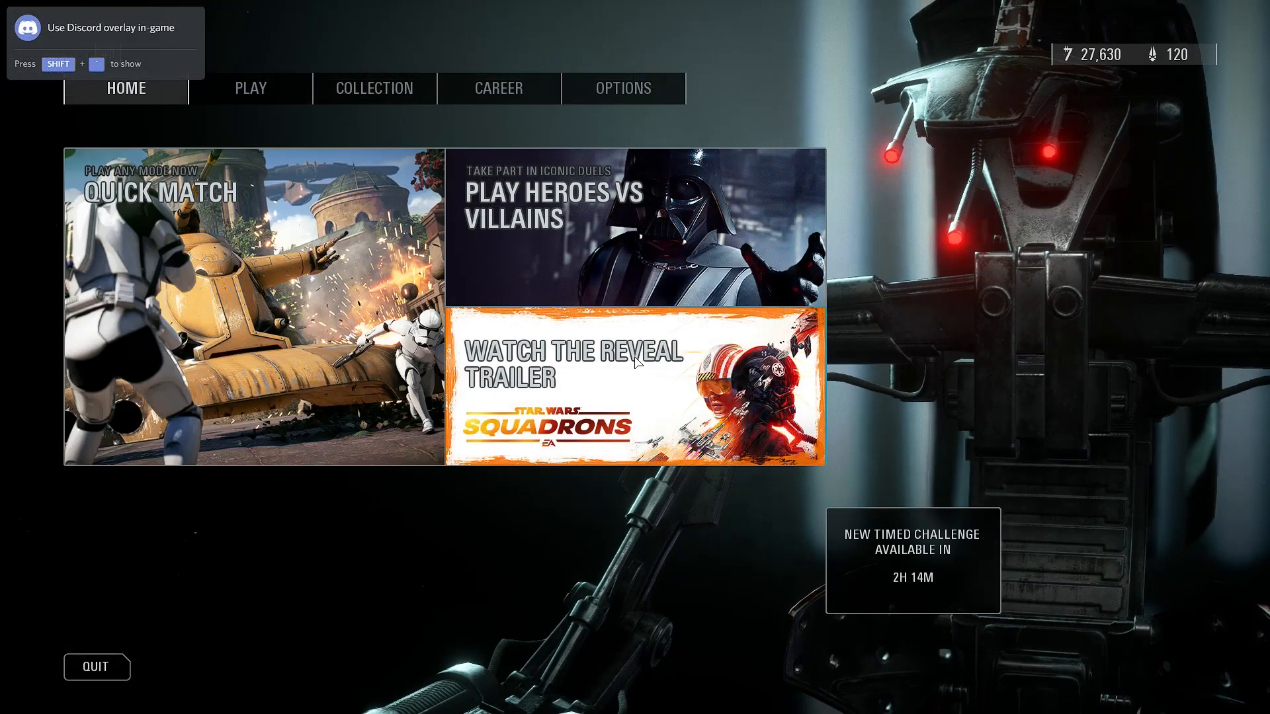
Open Lando Calrissian's customization page in the in-game Collection to check the modded pistol.
left_click(349, 82)
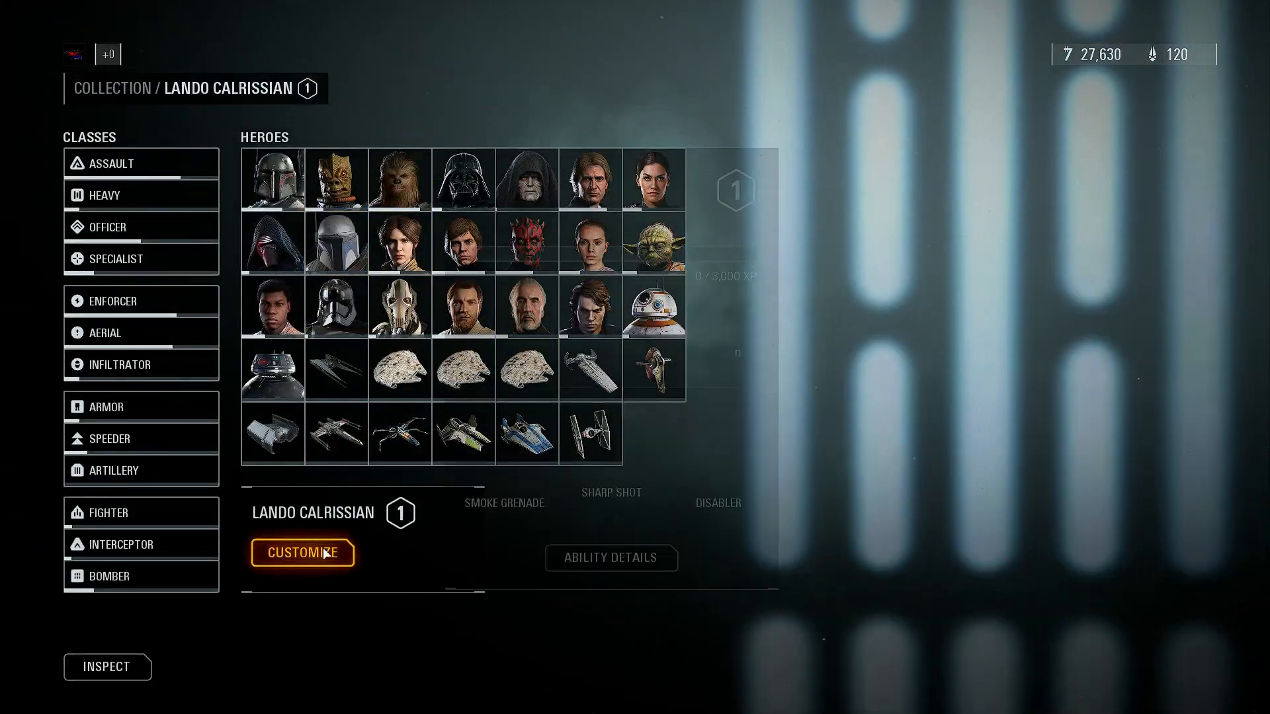
left_click(302, 553)
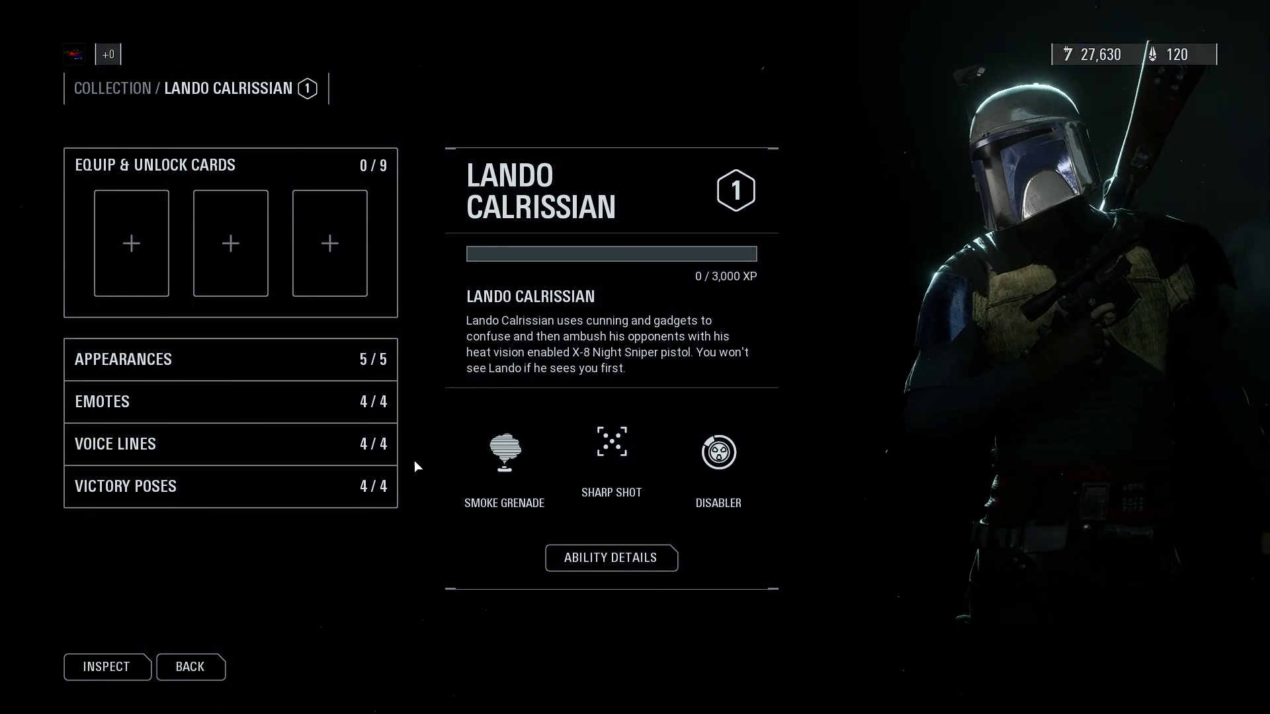
left_click(277, 378)
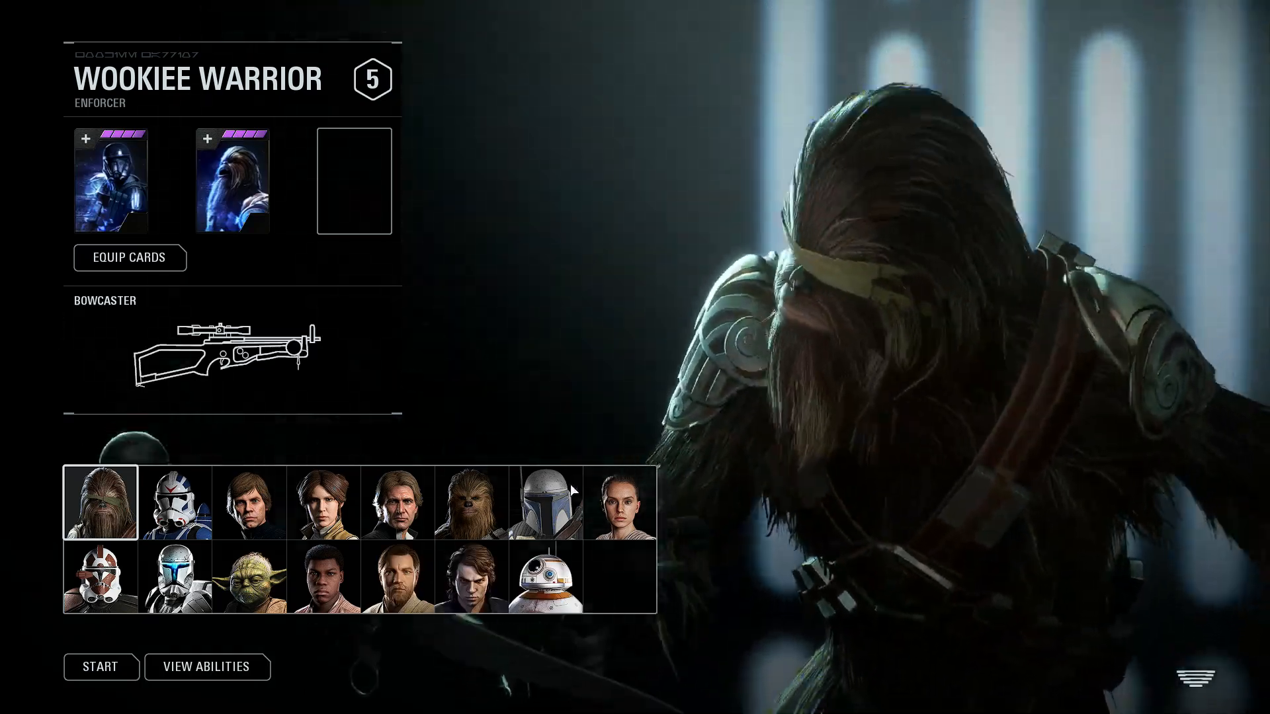
Start the match as Lando Calrissian and try out the X-8 Night Sniper's scope.
left_click(522, 498)
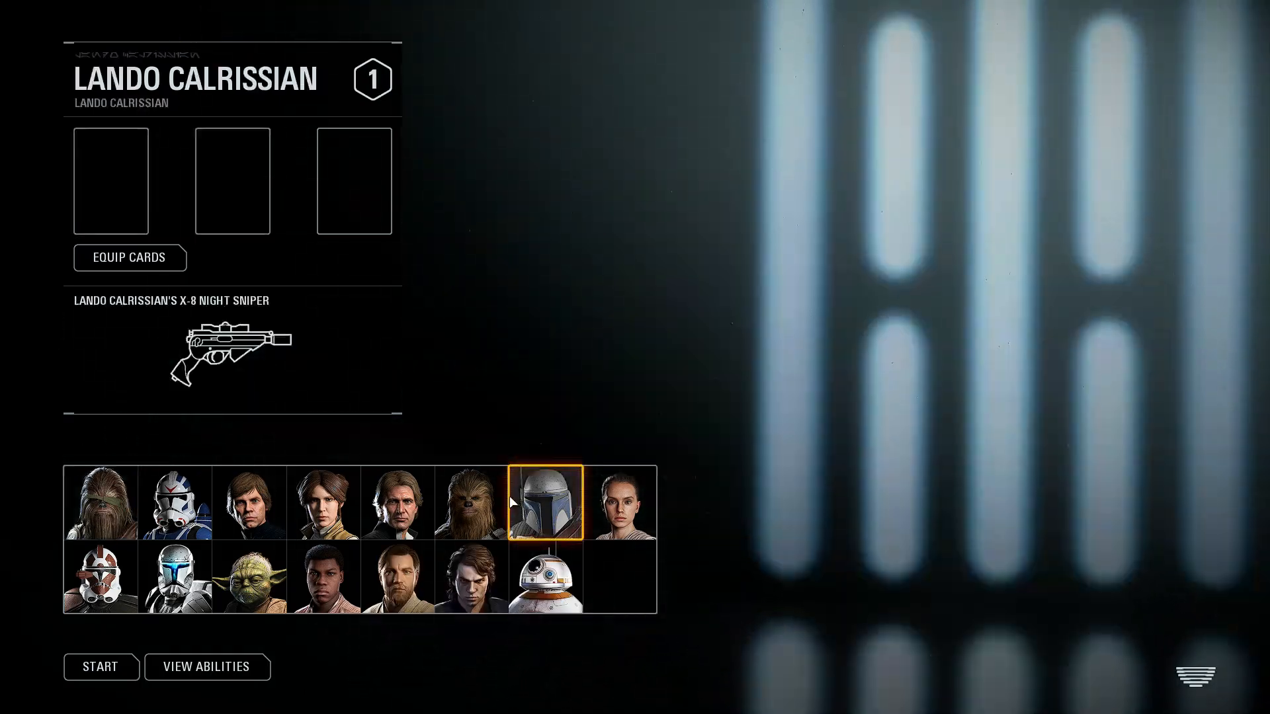
left_click(96, 668)
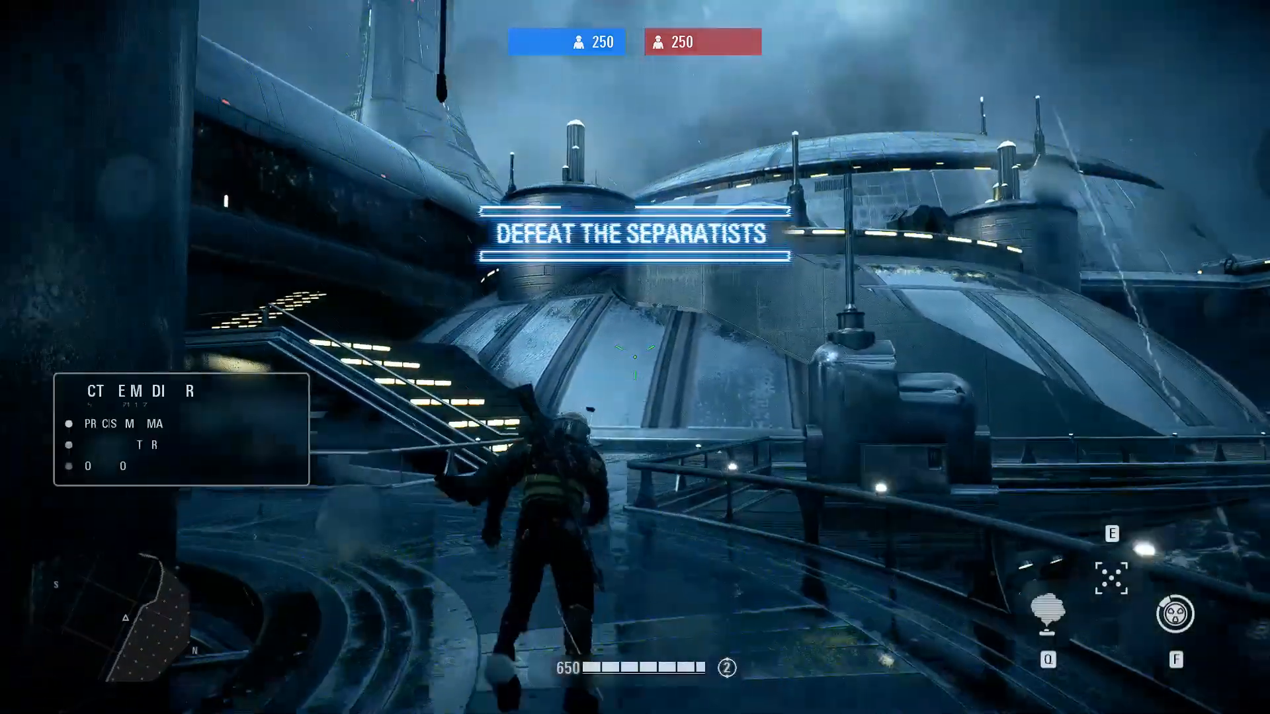
key("w")
right_click(635, 357)
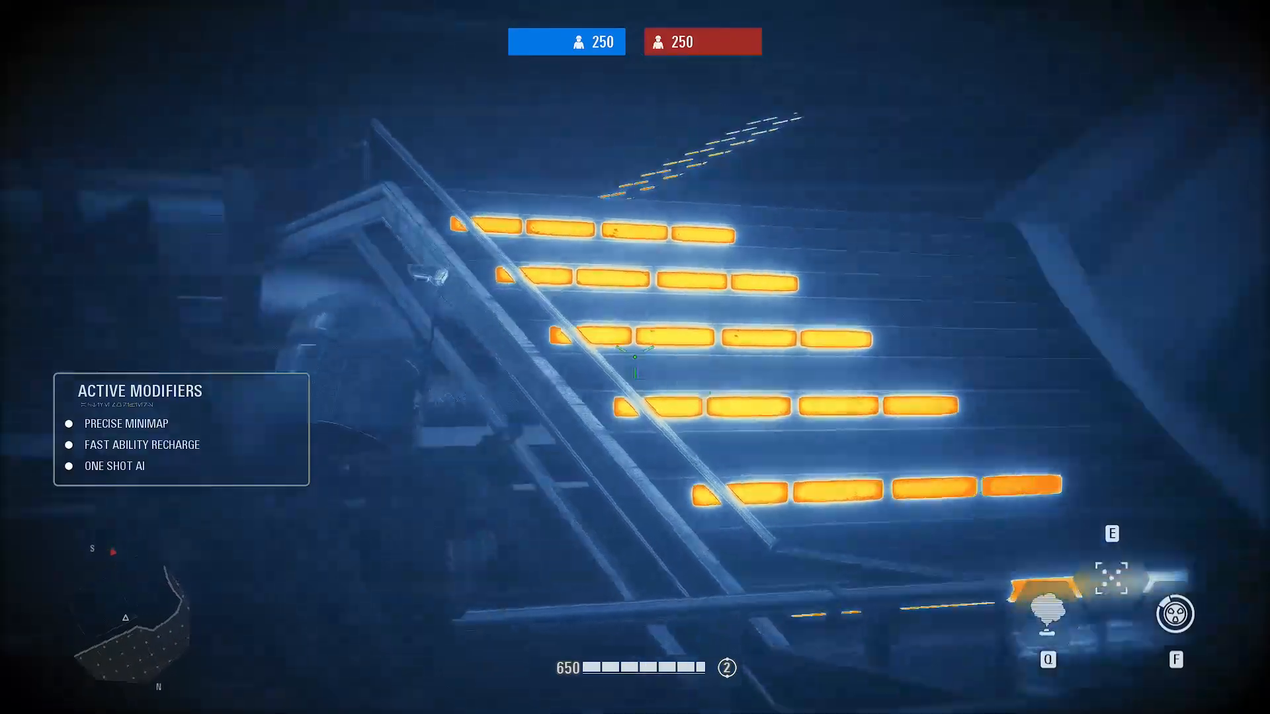
left_click(635, 357)
Run up the lit stairs and into the hangar to check the modded weapon in play, and leave the match.
key("w")
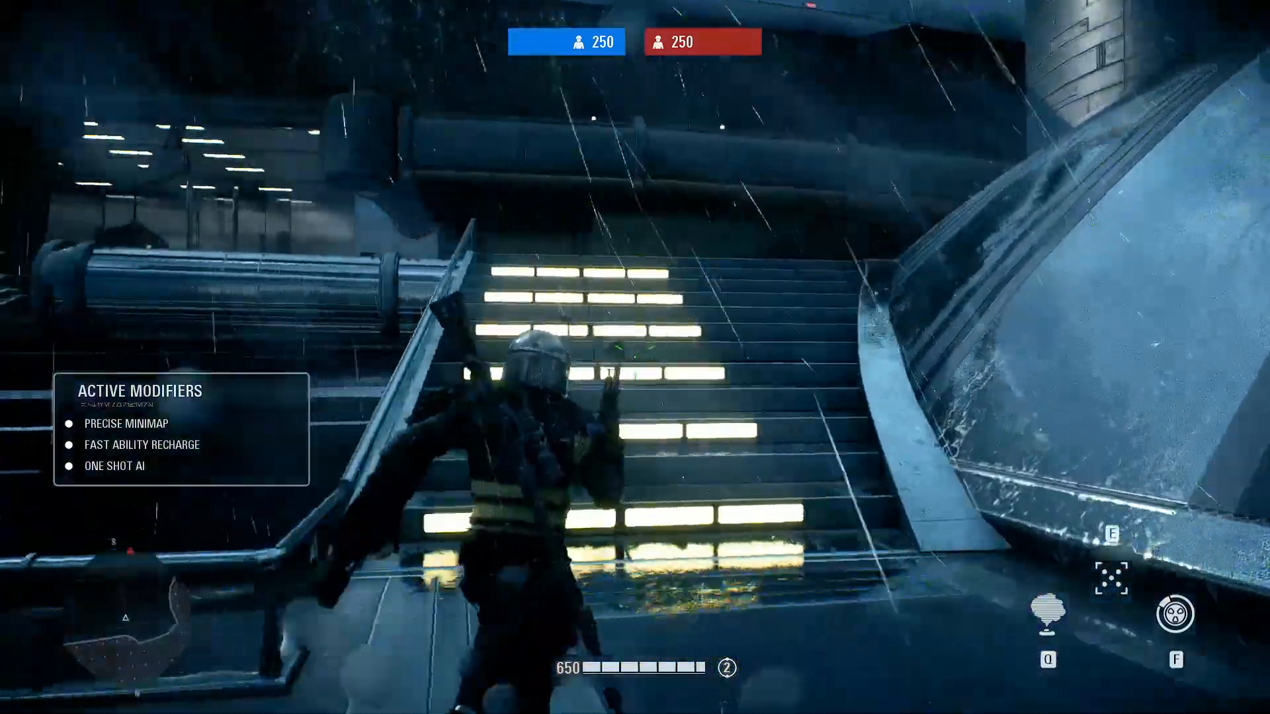
key("w")
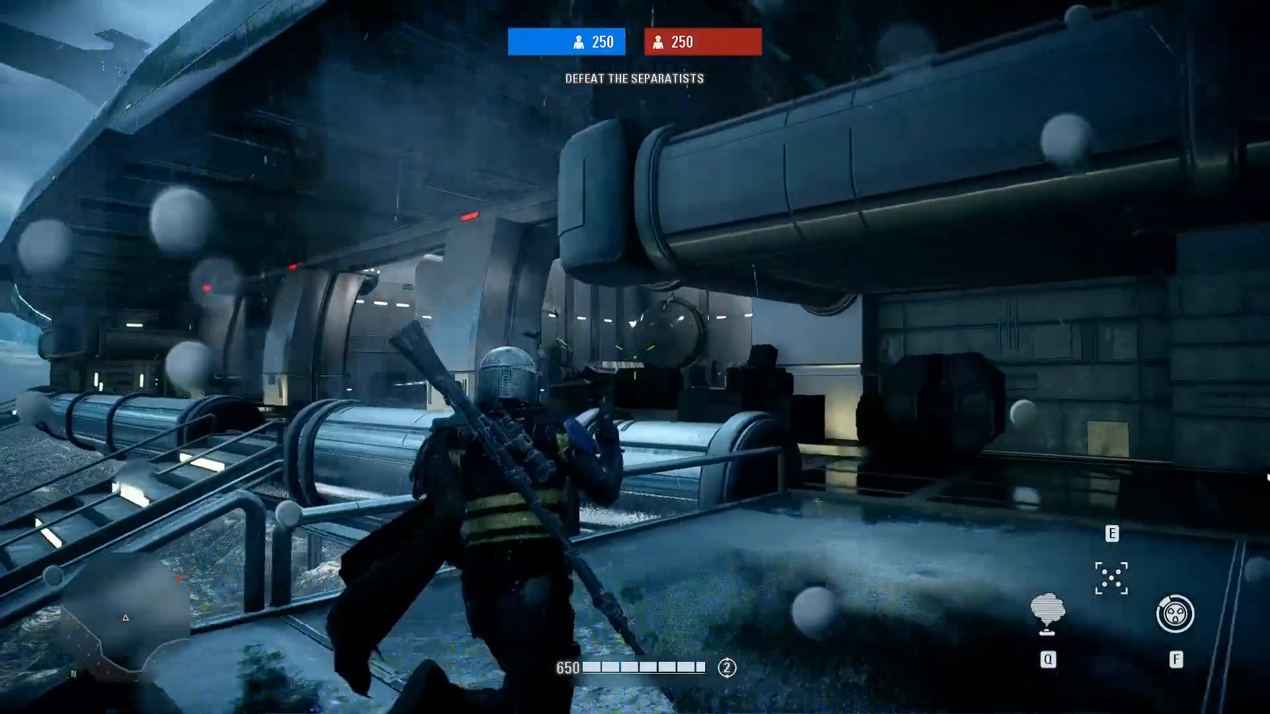
key("w")
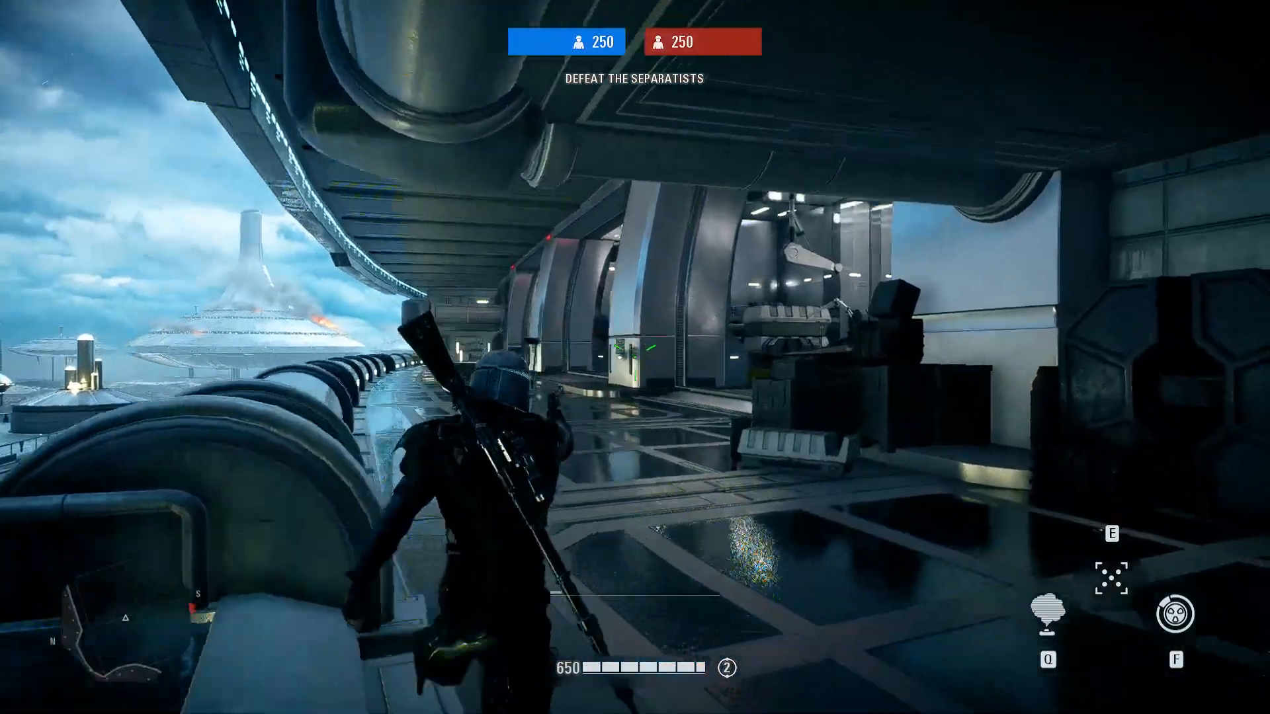
key("w")
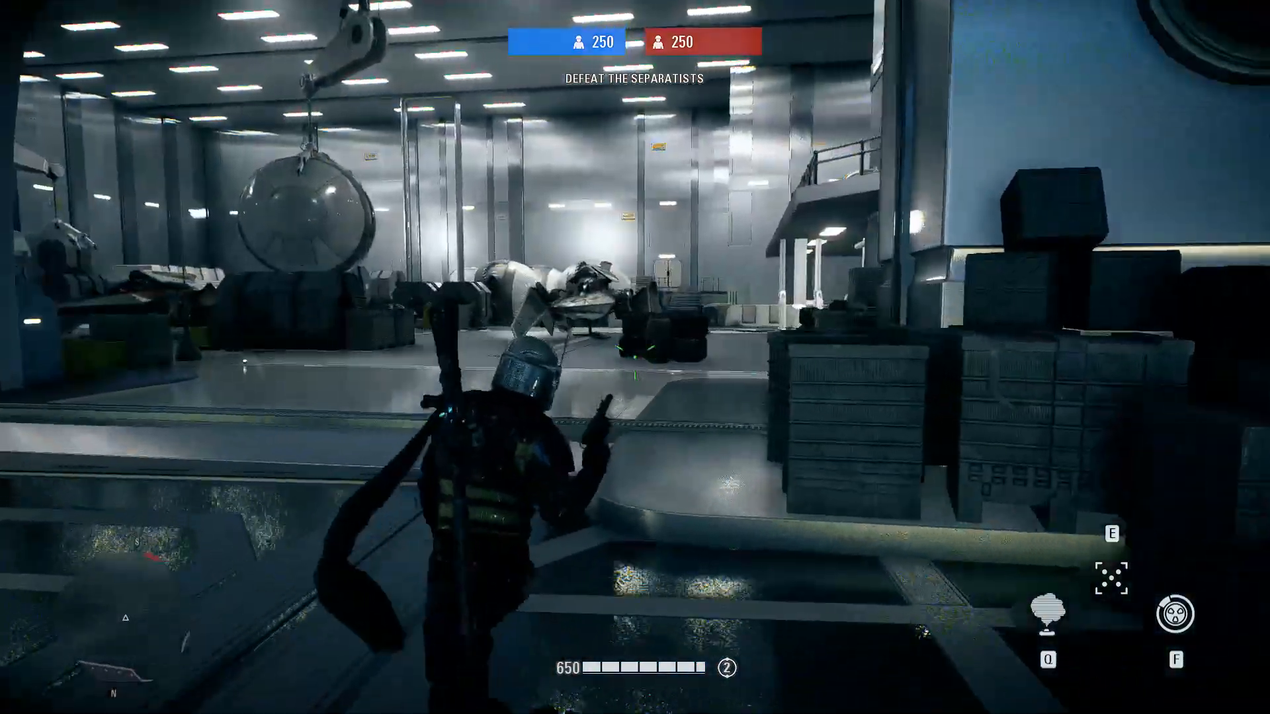
key("w")
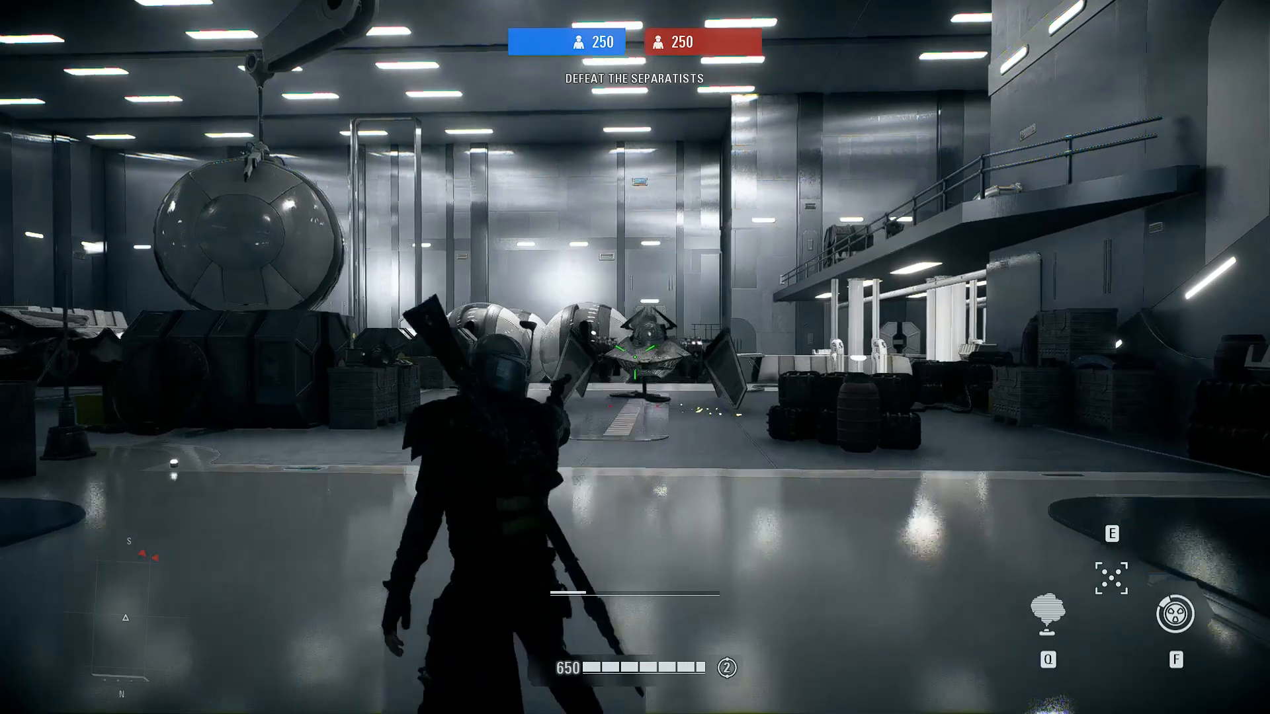
key("w")
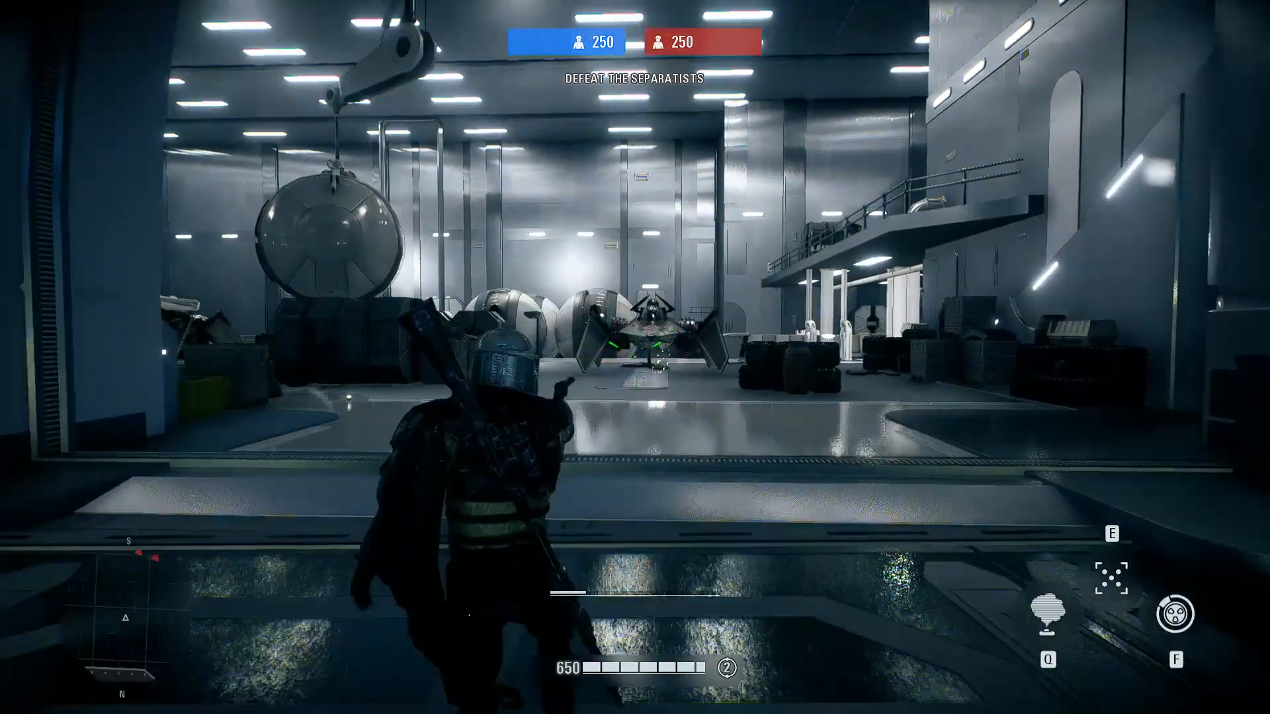
key("Escape")
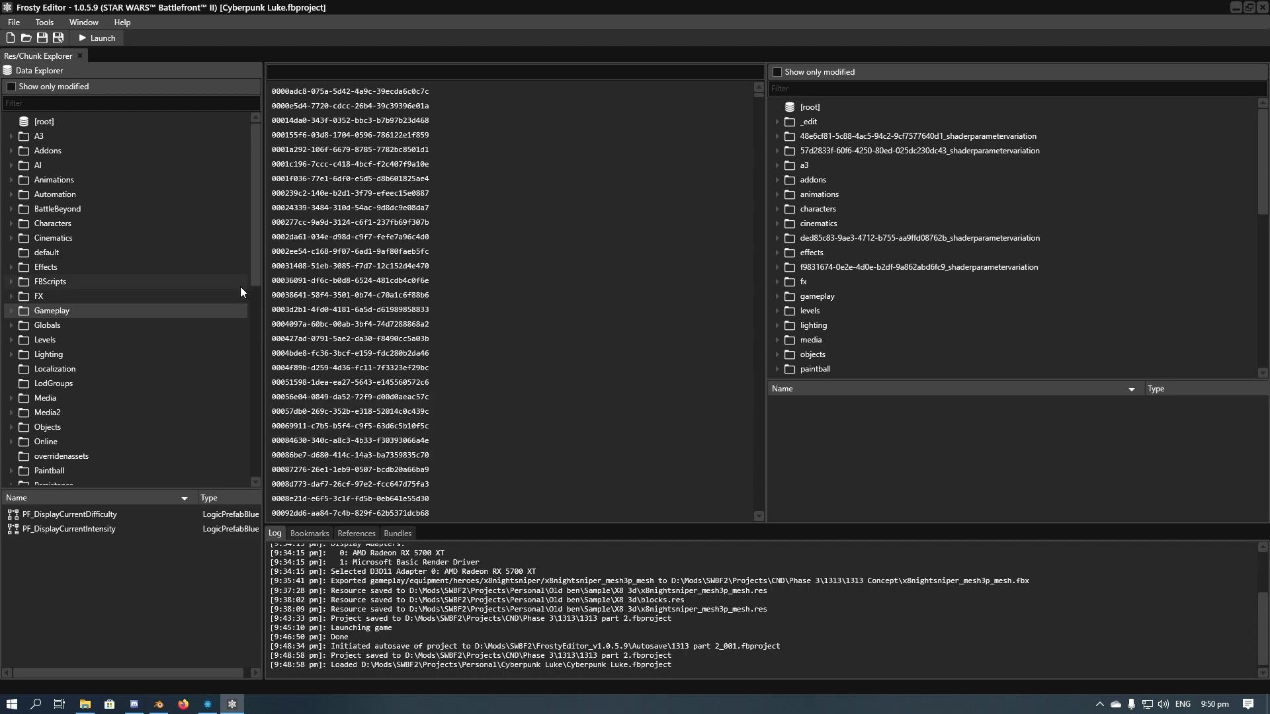
Open the Res/Chunk Explorer in Frosty Editor and filter its resources by "luke".
left_click(44, 22)
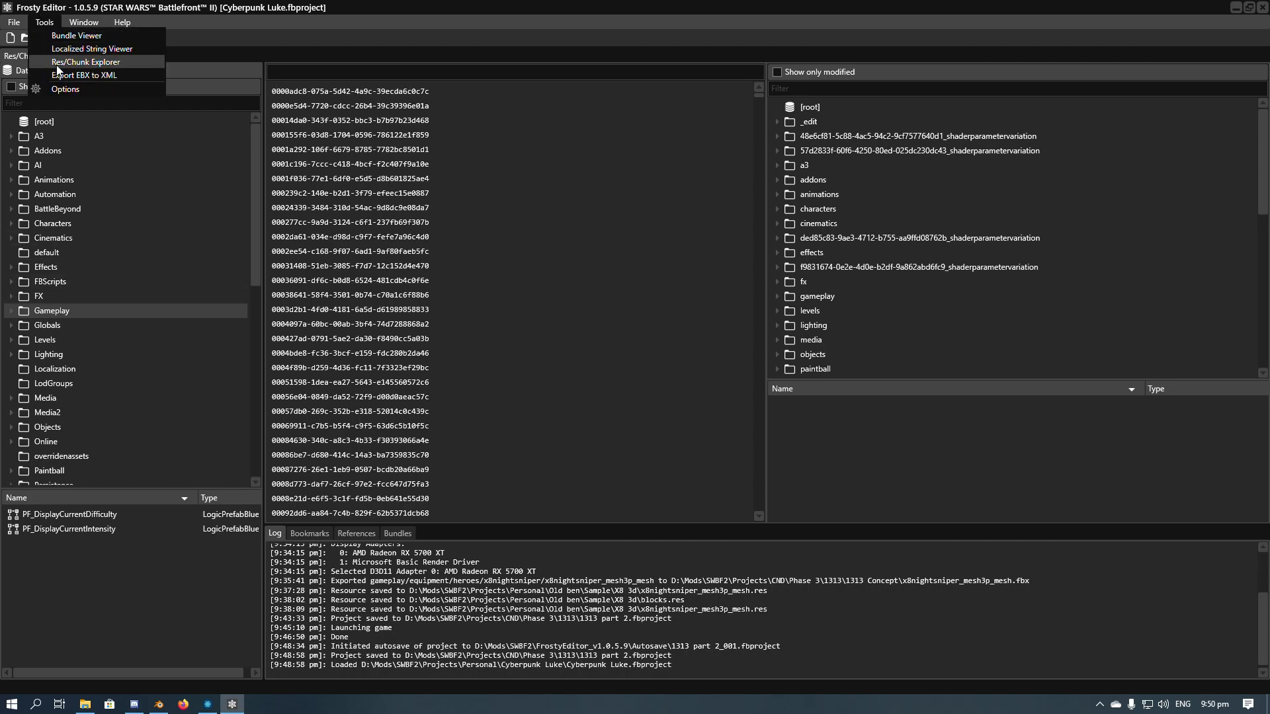
left_click(85, 62)
left_click(854, 89)
type("luke")
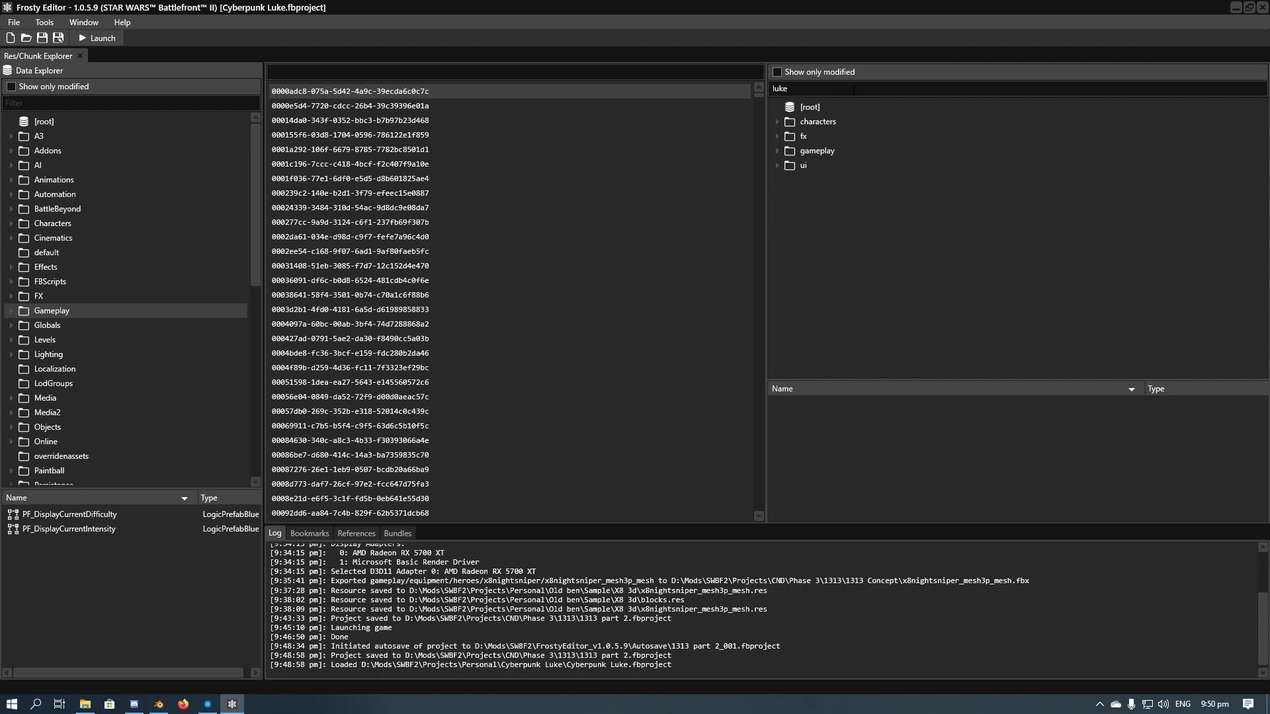
Show the resources of the lightsaberlukehoth folder under gameplay/equipment/heroes.
left_click(776, 123)
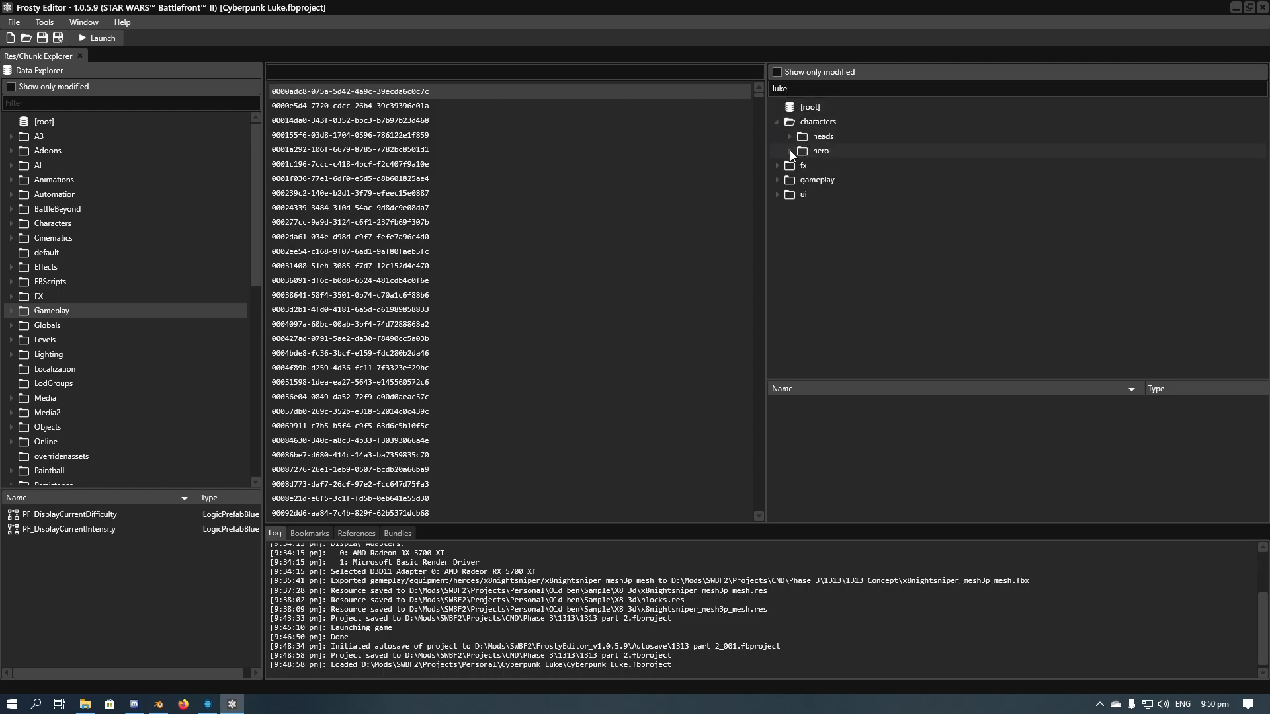
left_click(776, 122)
left_click(777, 151)
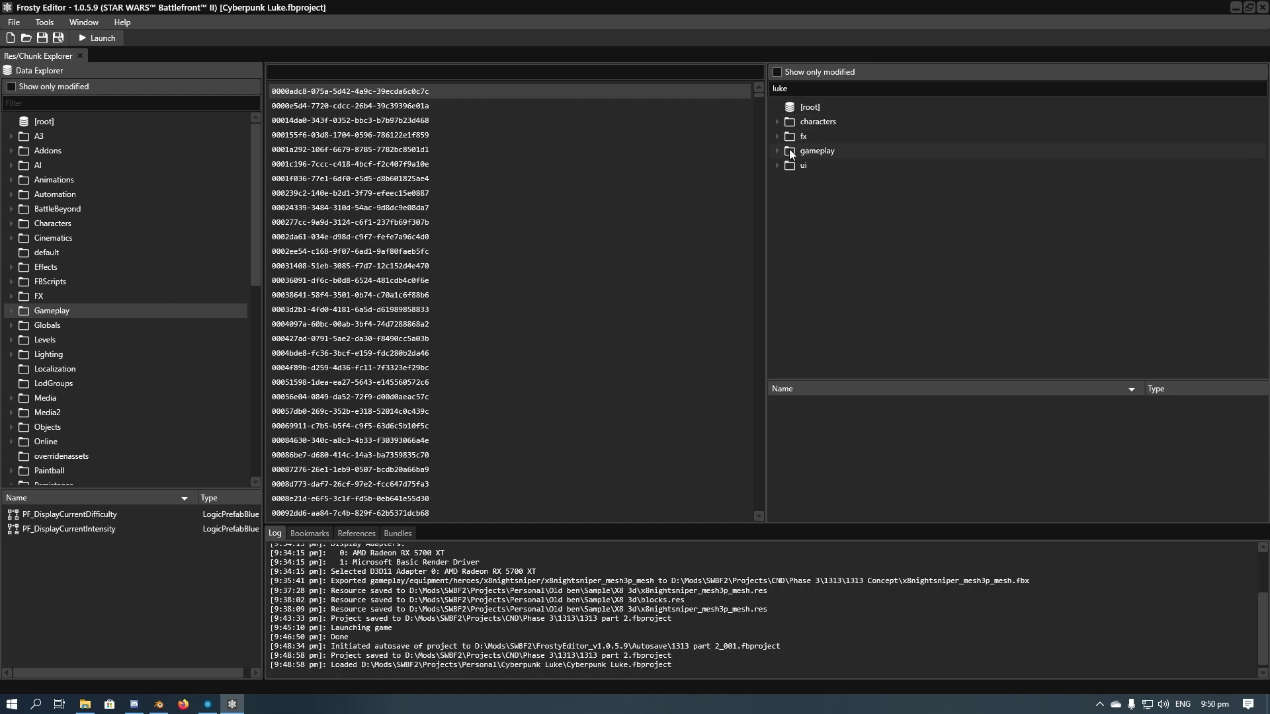
left_click(788, 166)
left_click(802, 180)
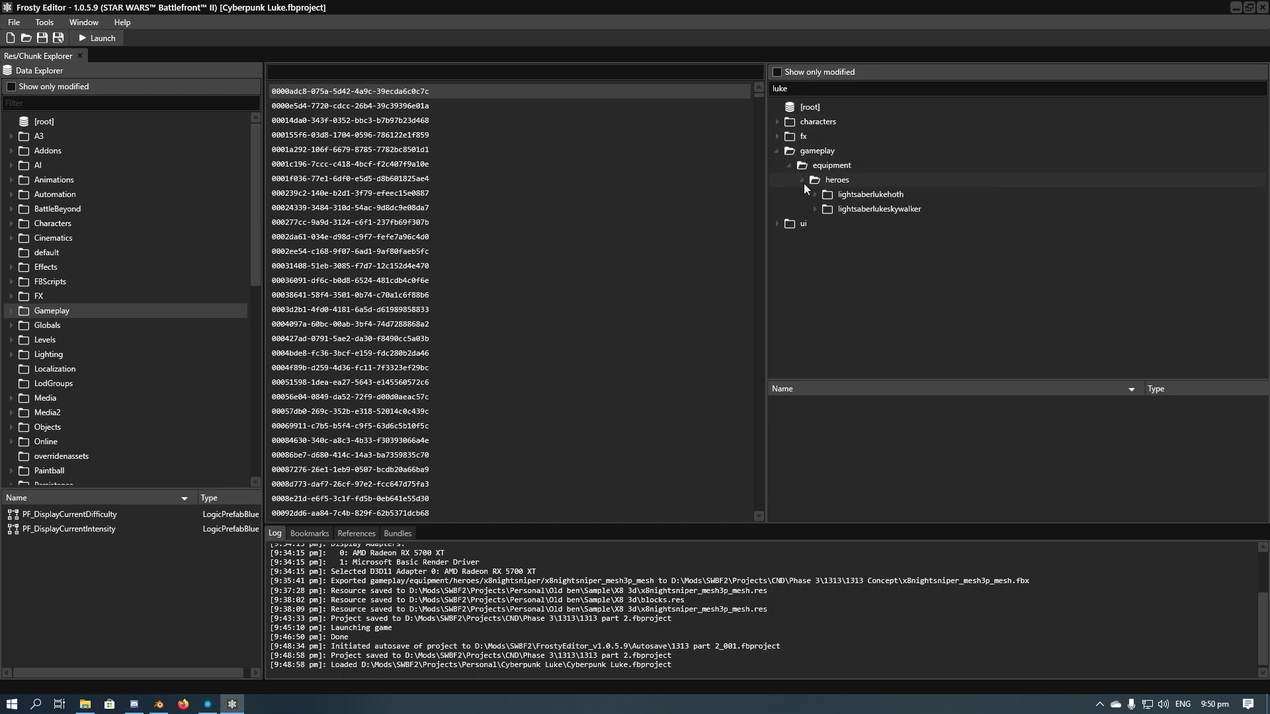
left_click(836, 195)
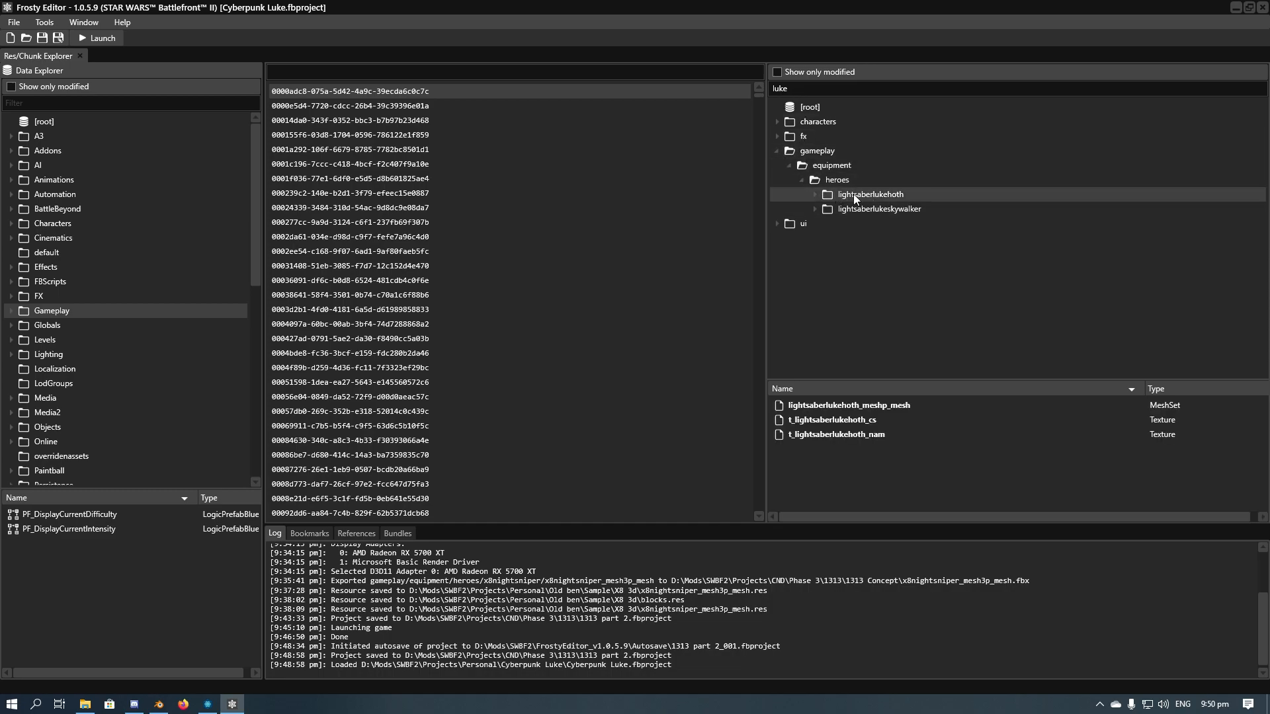
left_click(870, 210)
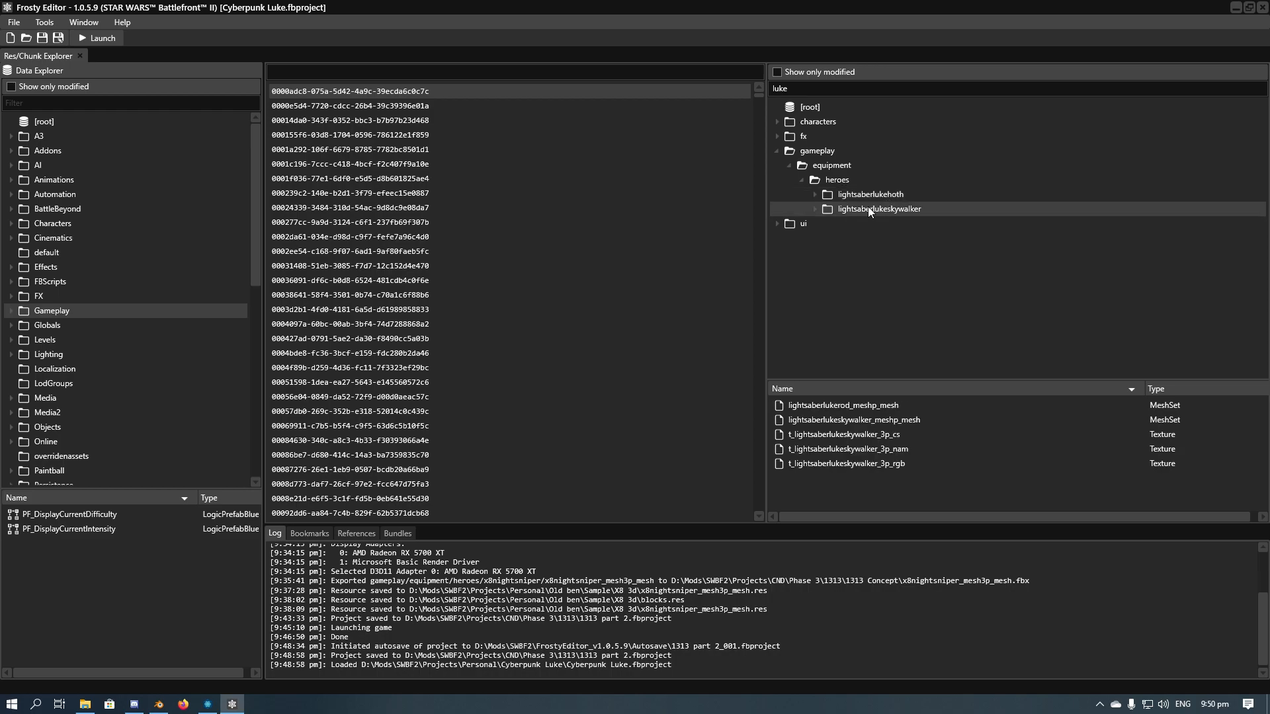
left_click(852, 196)
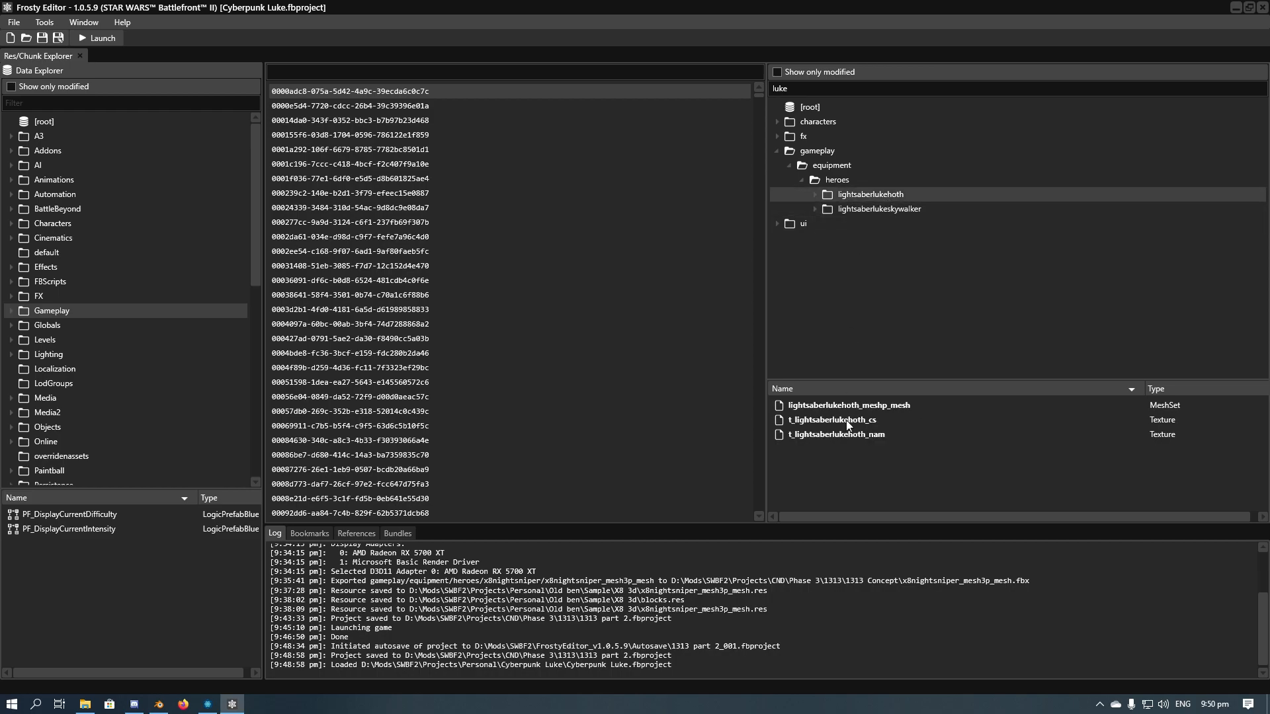
Start exporting the lightsaberlukehoth_meshp_mesh resource and browse to the SWBF2/Tools/fmy-v0618-pre/Samples folder as its destination.
right_click(883, 410)
left_click(934, 419)
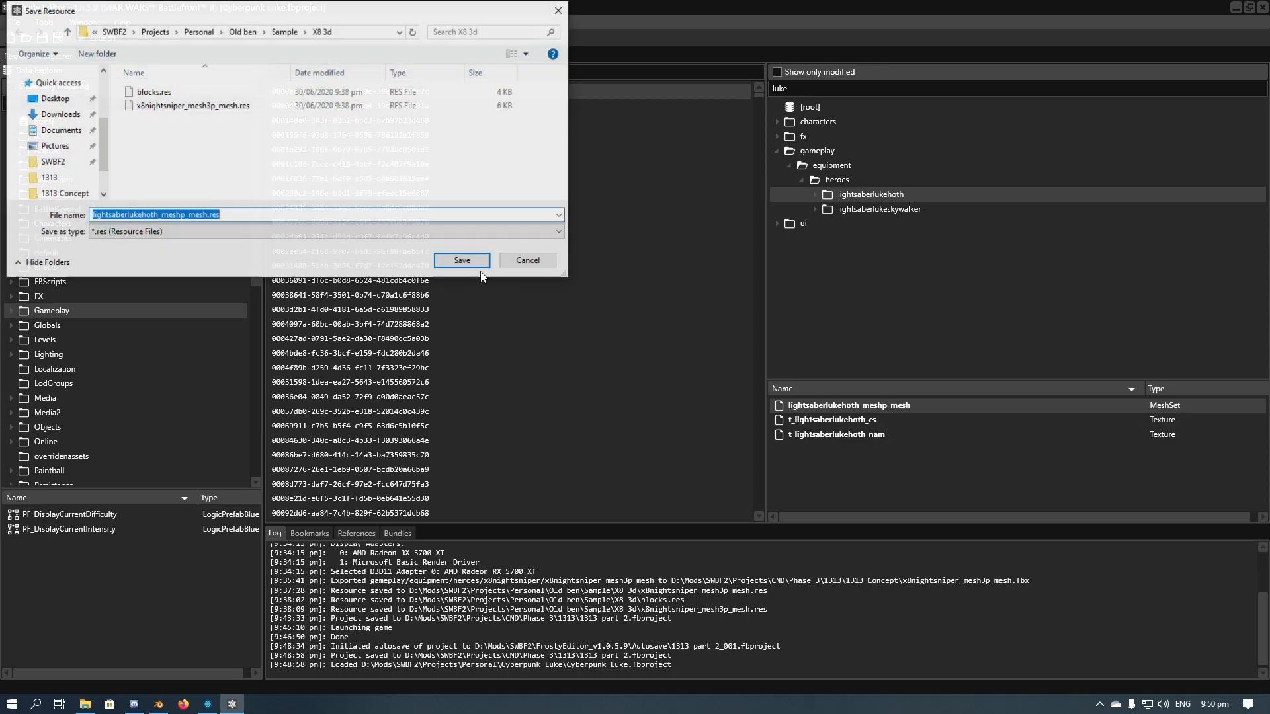
left_click(289, 33)
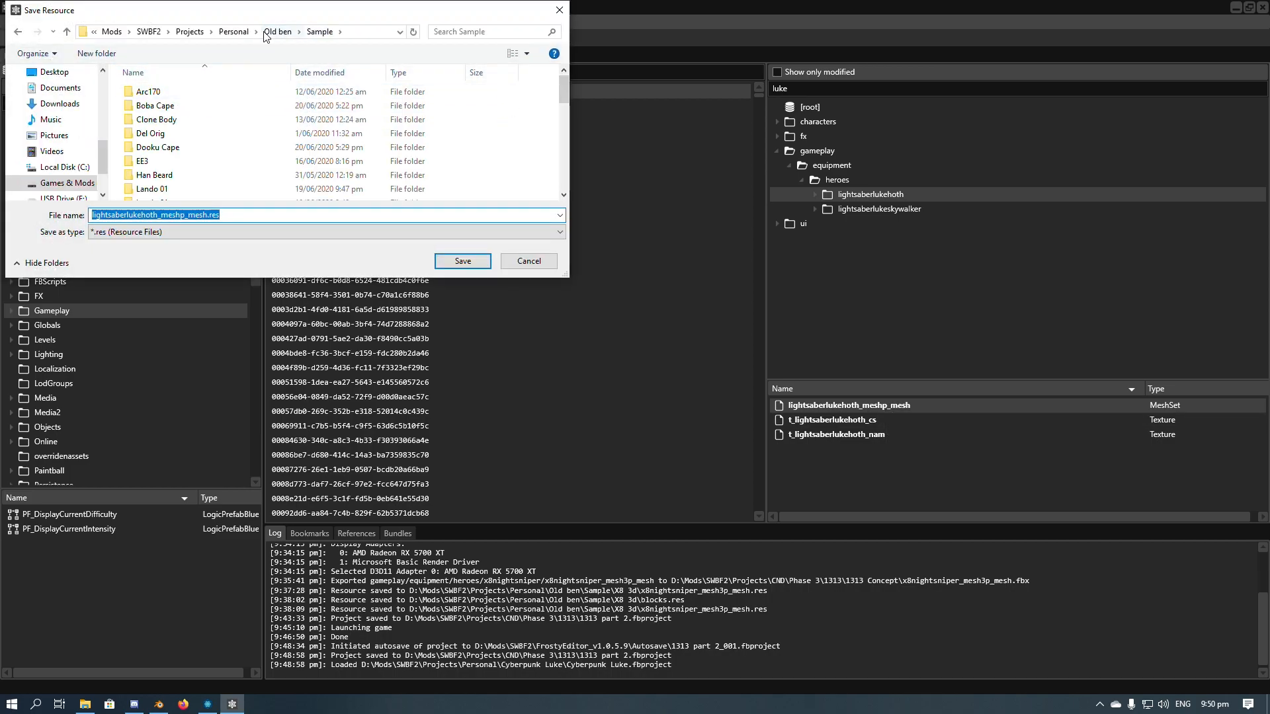
left_click(148, 31)
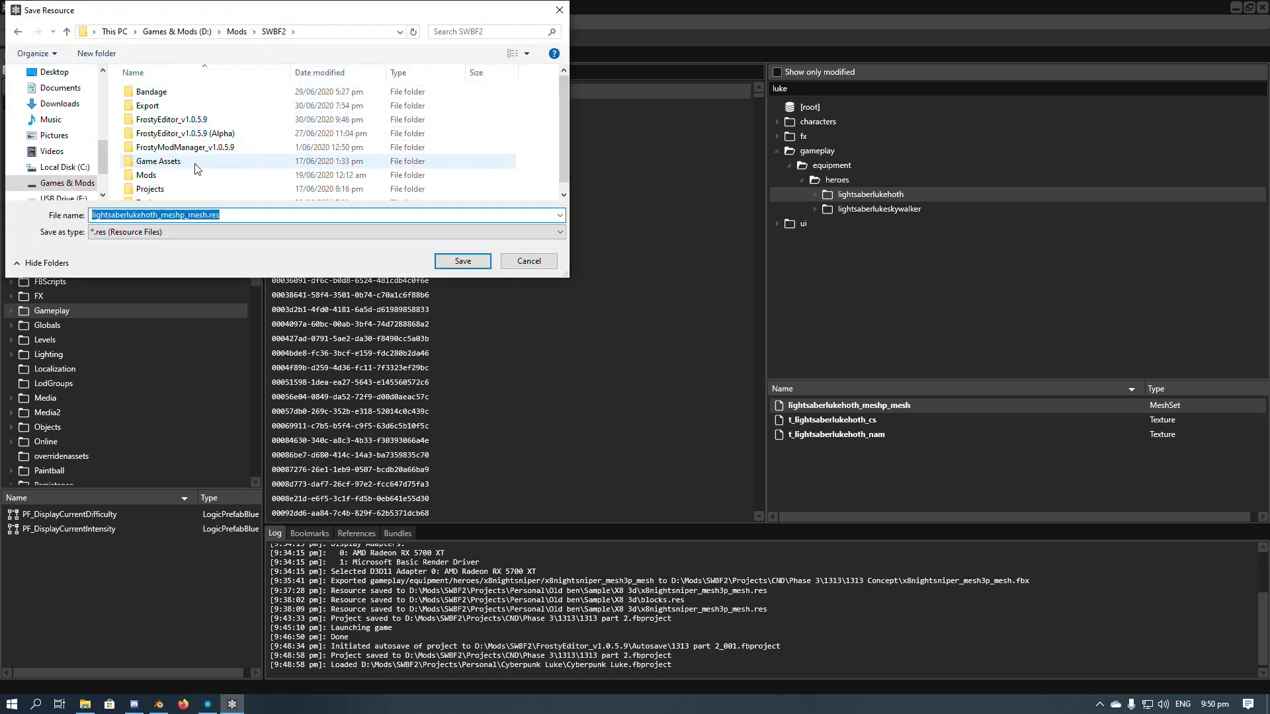
scroll(185, 135, "down", 1)
scroll(184, 135, "down", 2)
double_click(185, 192)
double_click(184, 105)
double_click(184, 119)
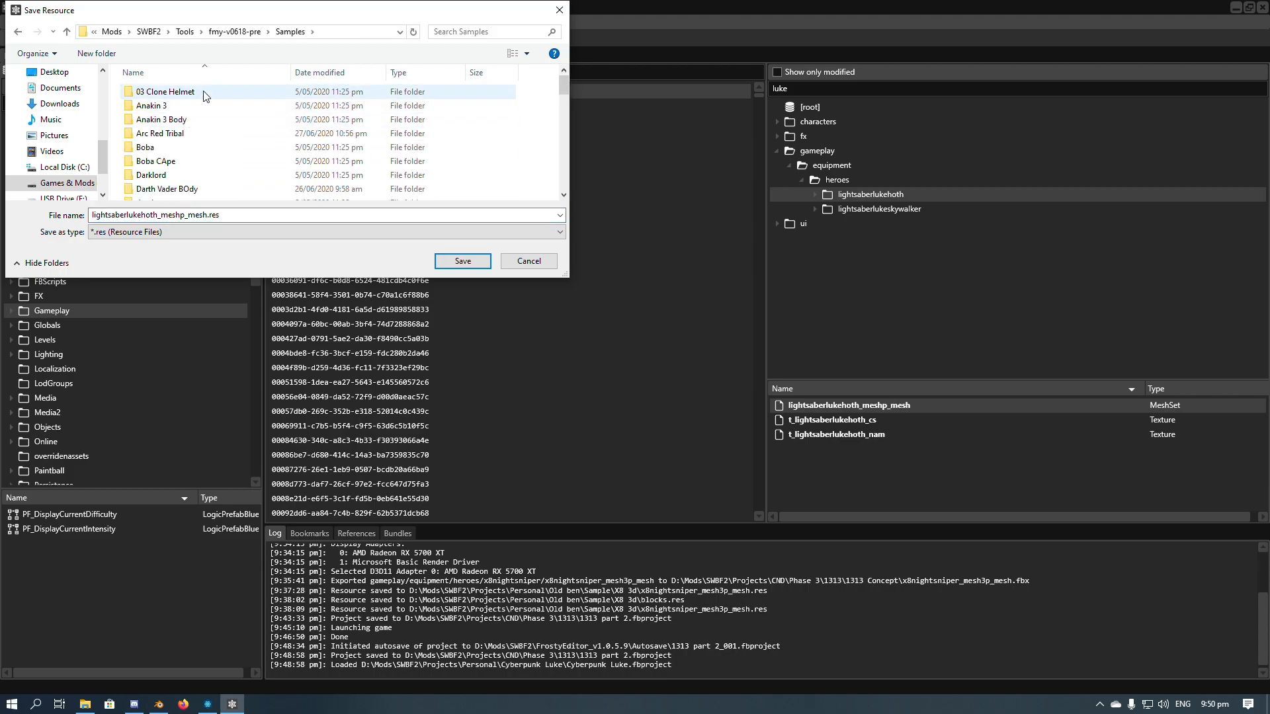
Save lightsaberlukehoth_meshp_mesh.res in the Luke Hoth Saber folder, replacing the existing file.
scroll(204, 96, "down", 2)
scroll(203, 96, "down", 6)
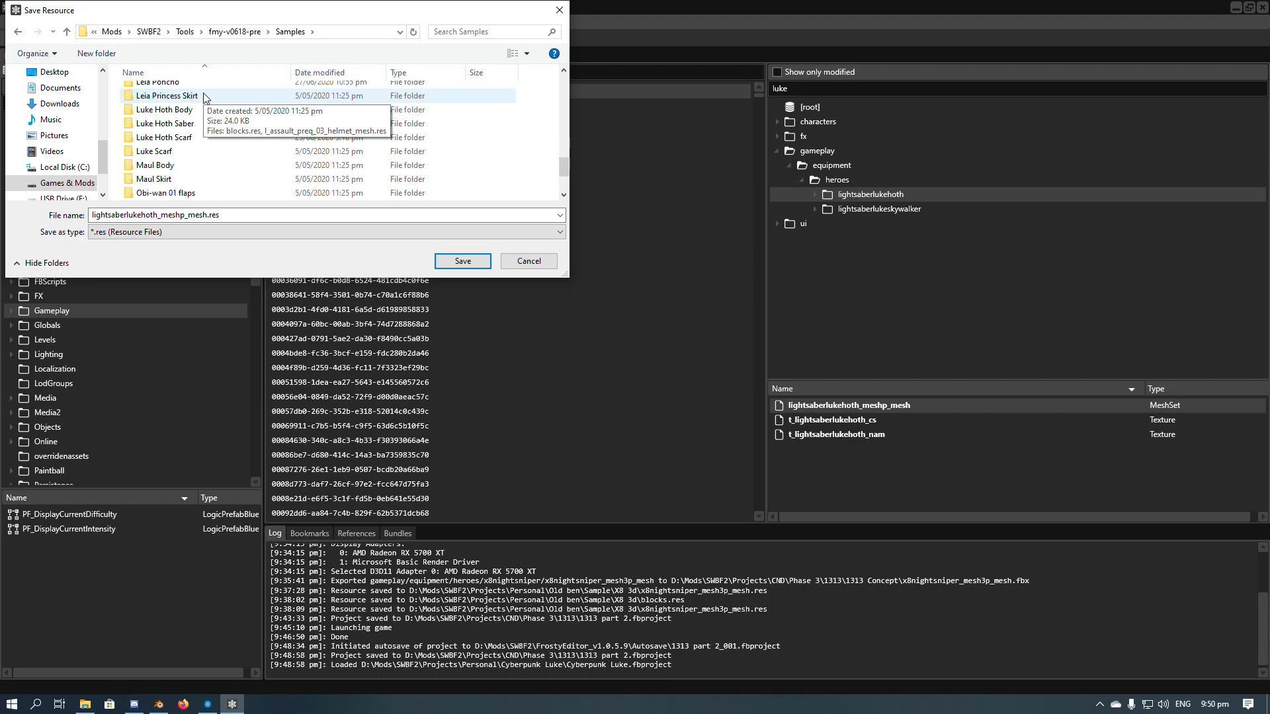
scroll(204, 106, "up", 1)
left_click(201, 116)
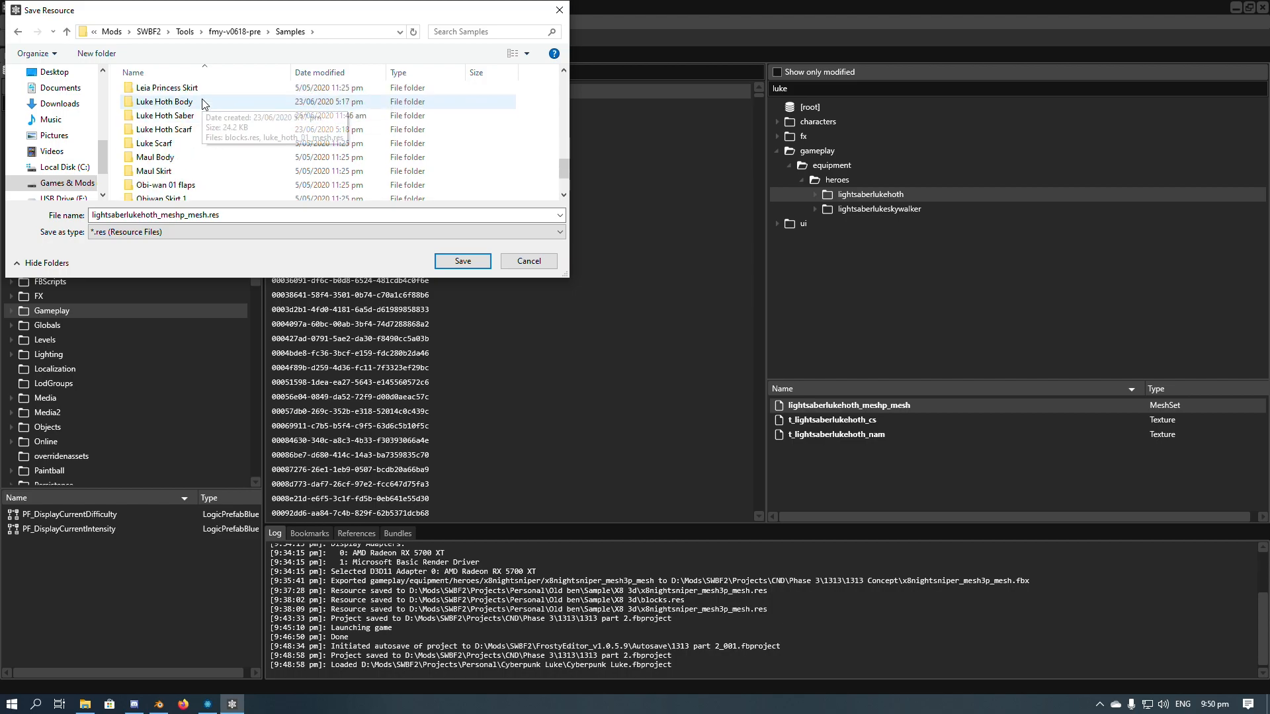
double_click(200, 117)
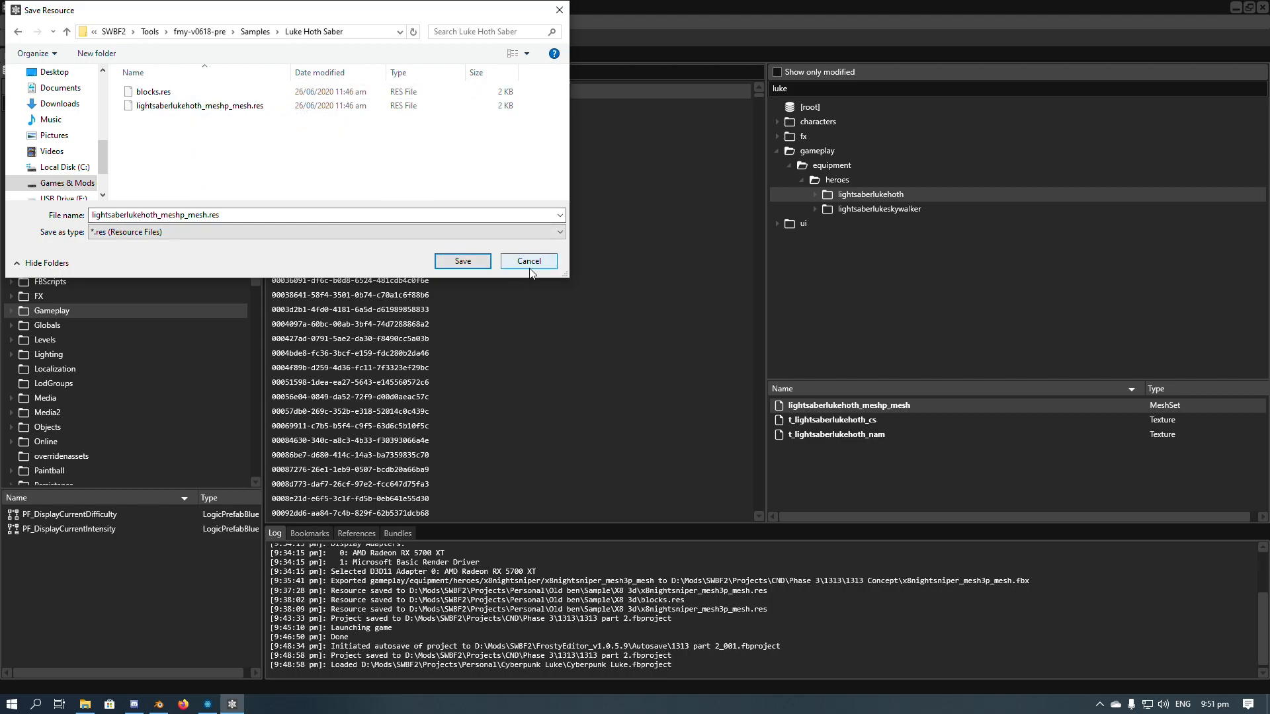
left_click(480, 263)
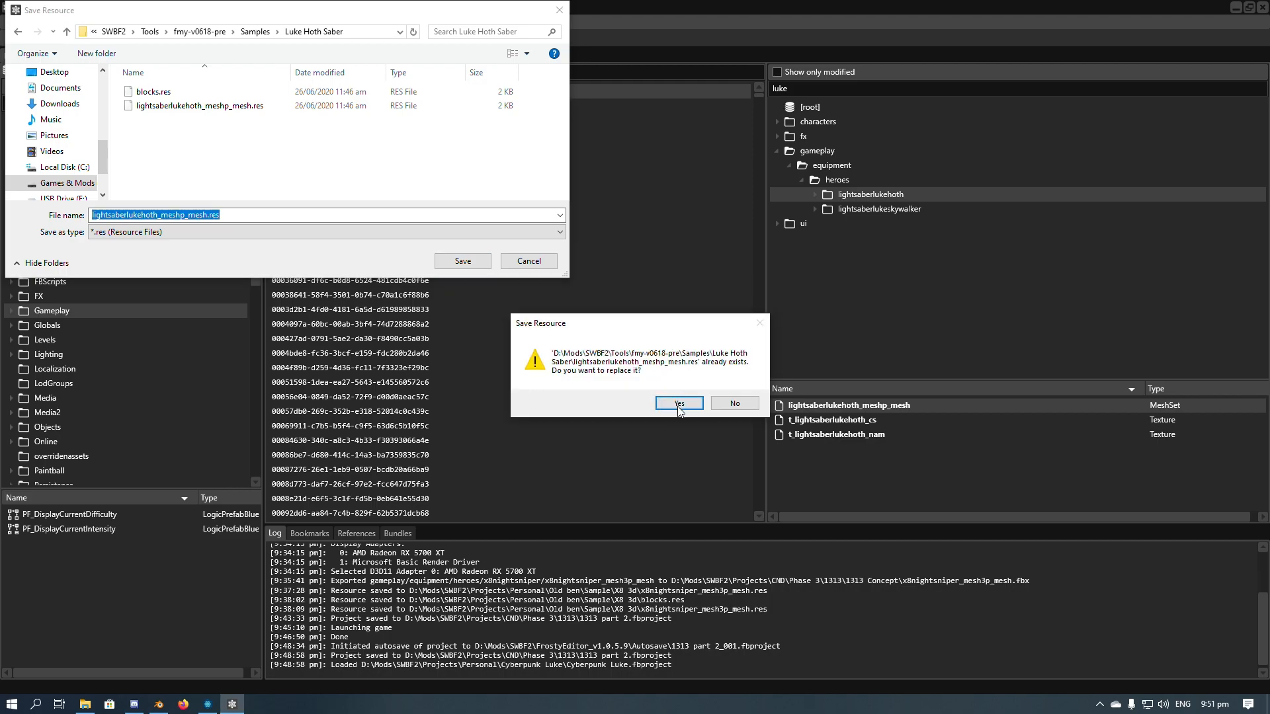
left_click(676, 405)
Export the blocks resource of lightsaberlukehoth_meshp_mesh_mesh as blocks.res into the Luke Hoth Saber folder, replacing the existing file.
left_click(883, 209)
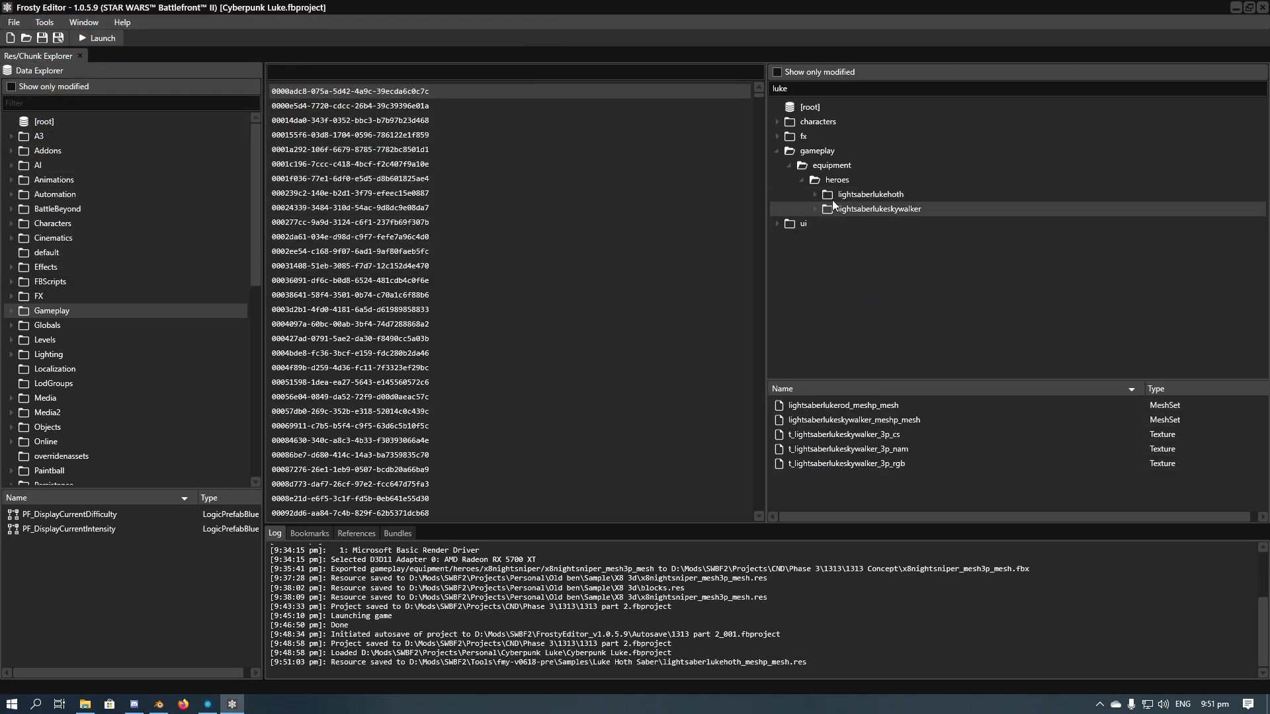
left_click(834, 196)
left_click(860, 209)
right_click(861, 404)
left_click(876, 411)
left_click(467, 262)
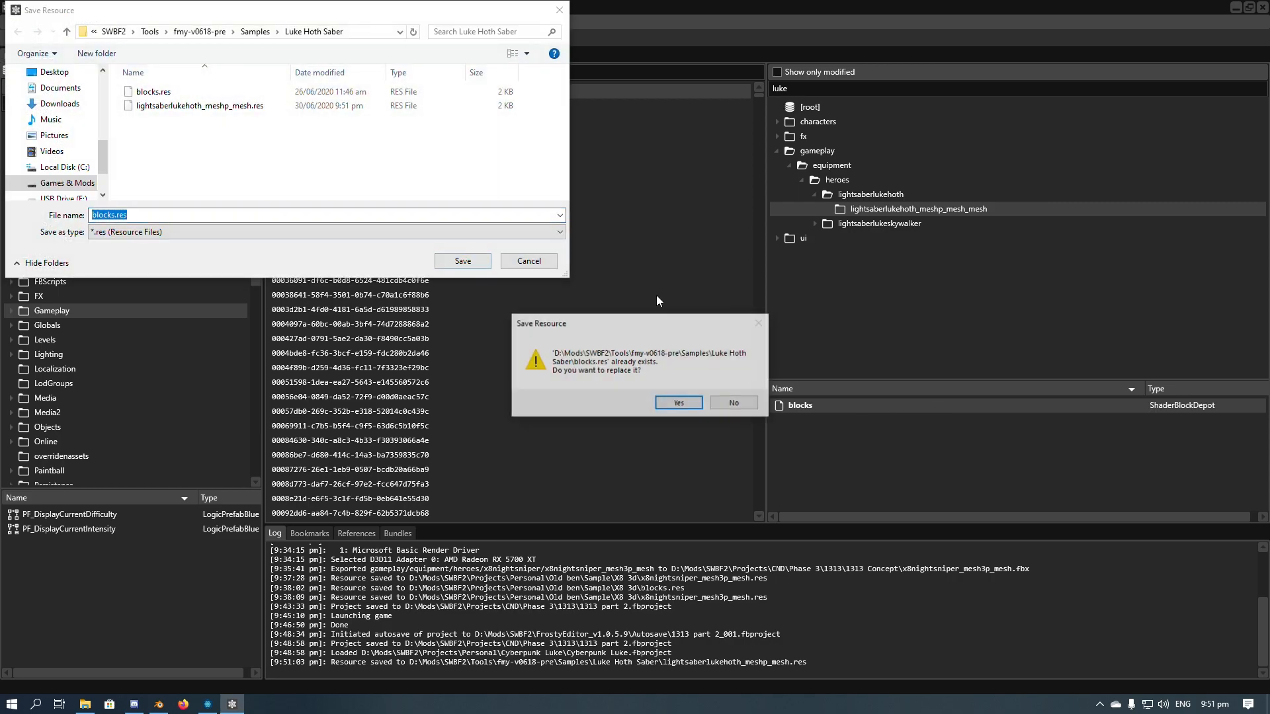
left_click(686, 402)
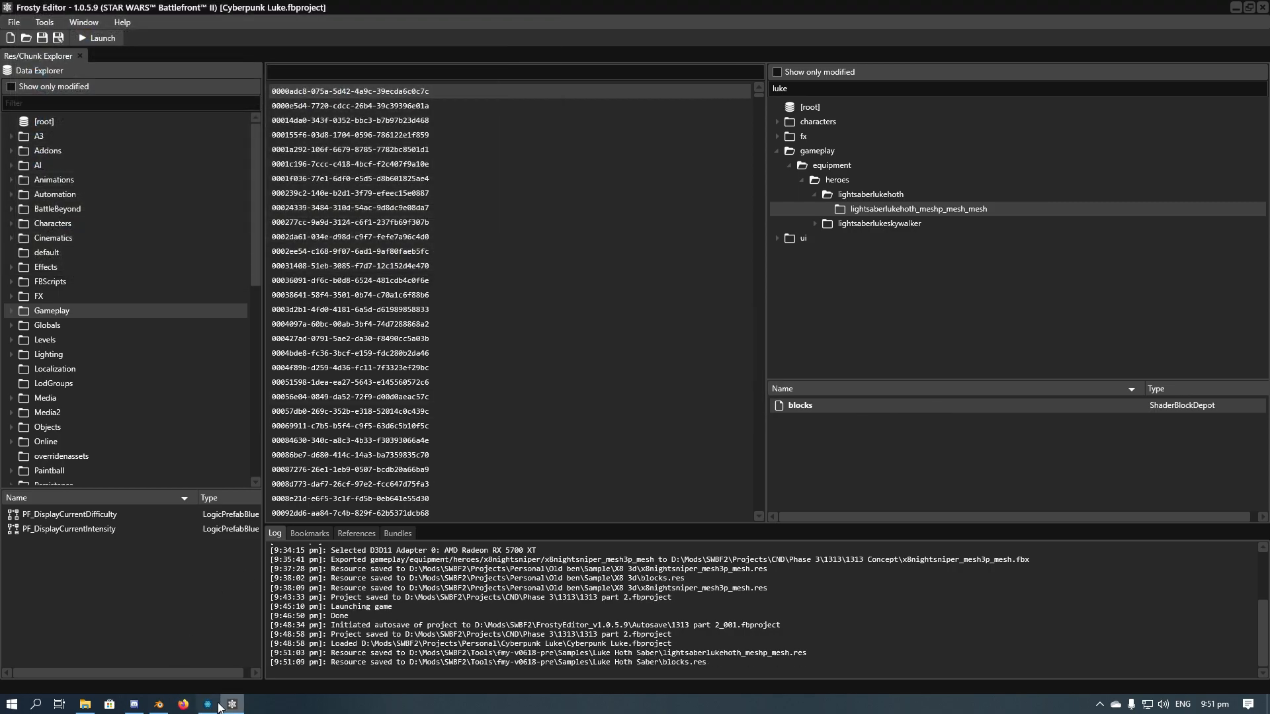
Switch to Blender and examine the lightsaber hilt Cylinder.002 from several angles along with its material slots.
left_click(162, 703)
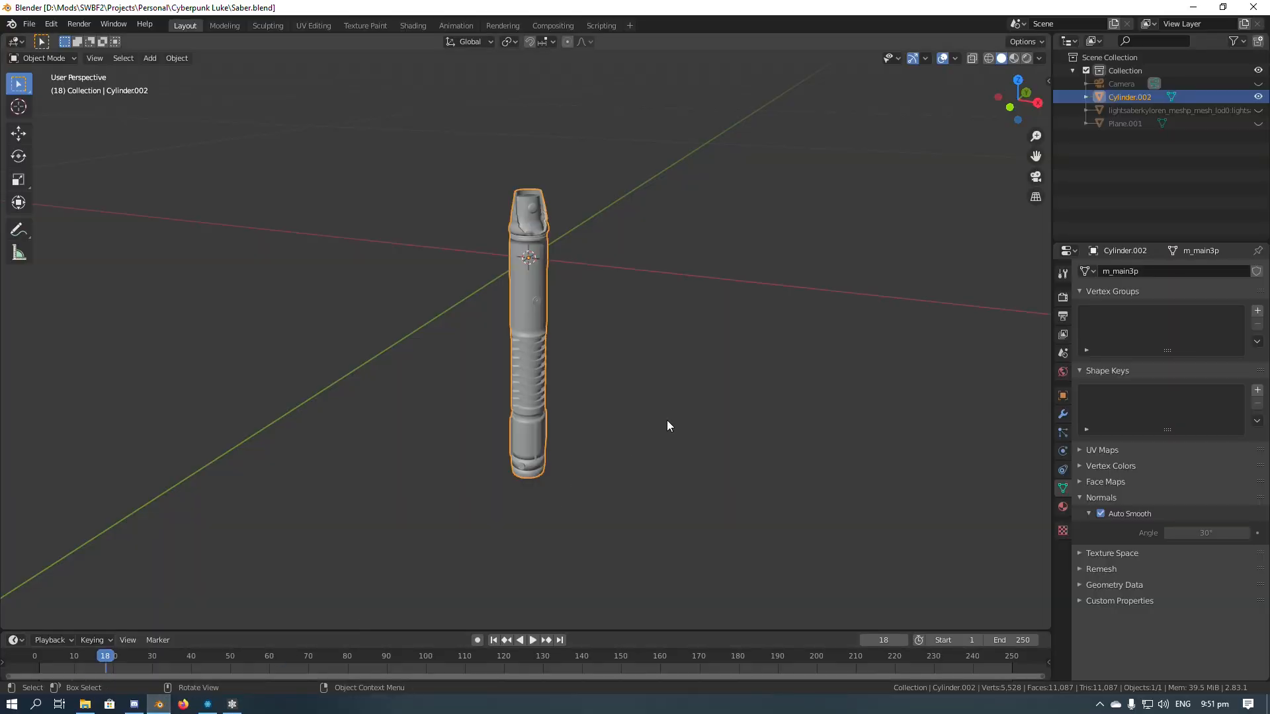
left_click(1063, 507)
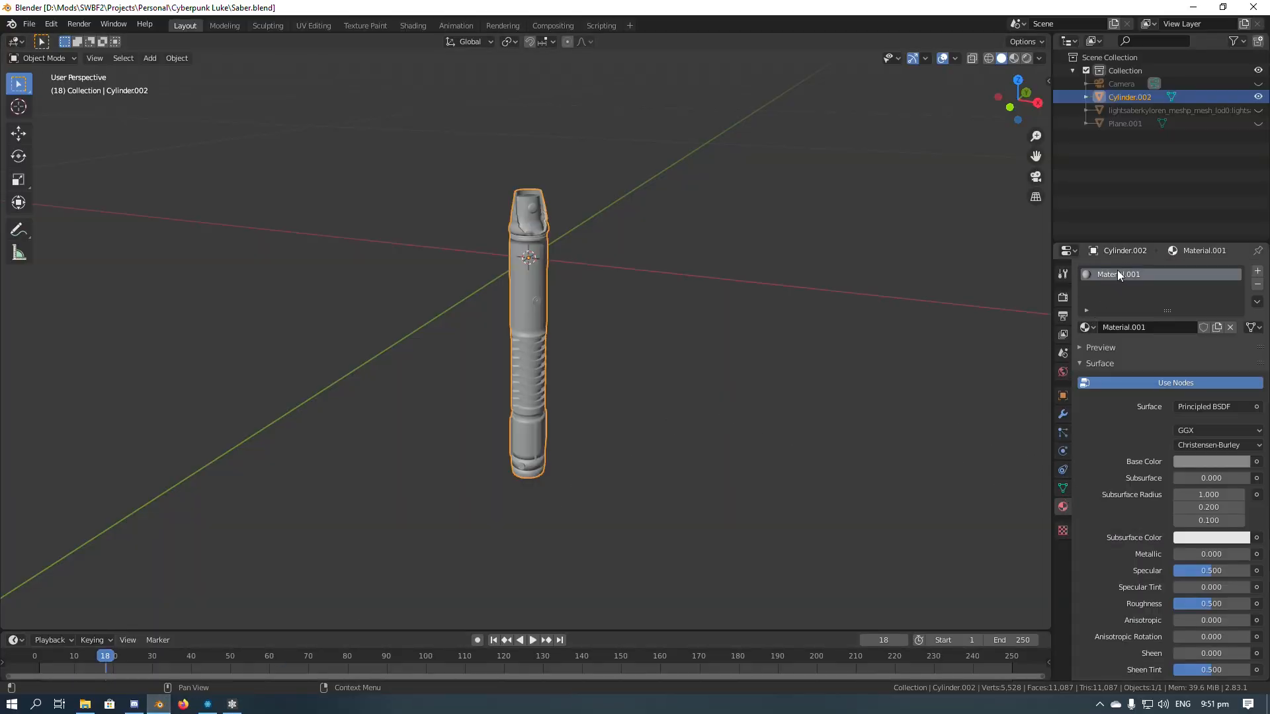
middle_click_drag(780, 455, 549, 456)
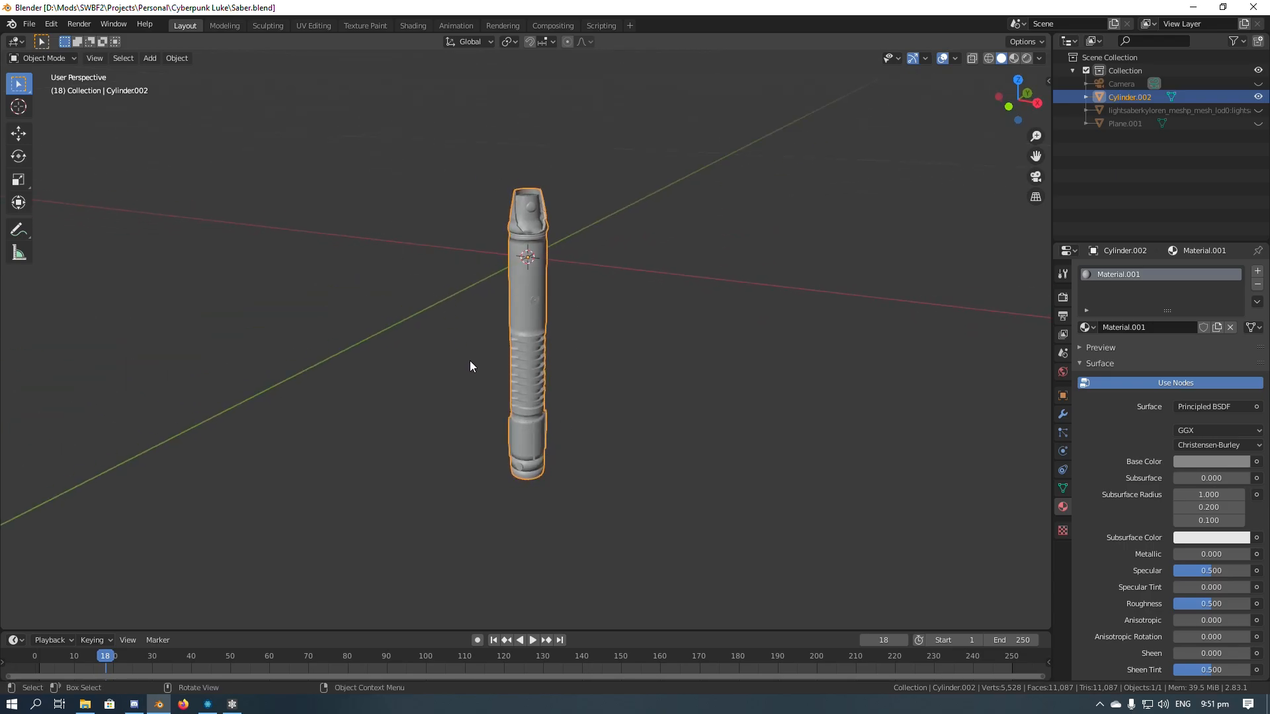
middle_click_drag(585, 285, 544, 251)
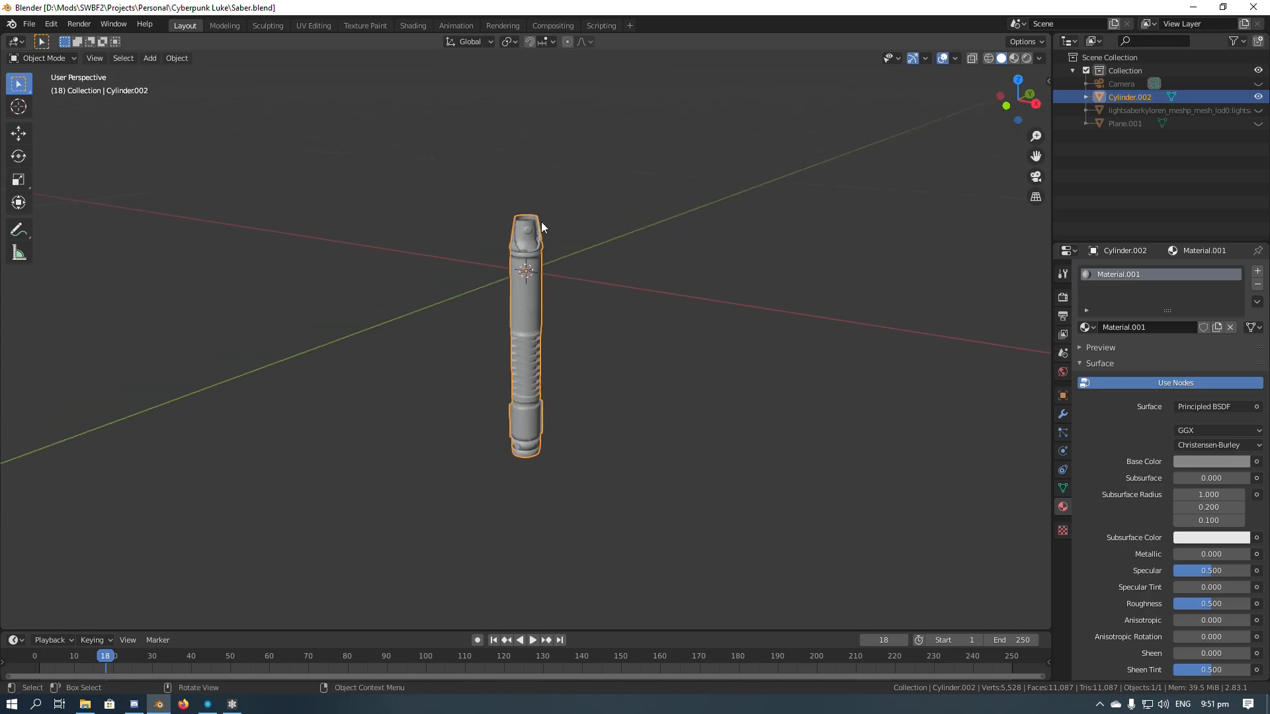
middle_click_drag(565, 457, 560, 384)
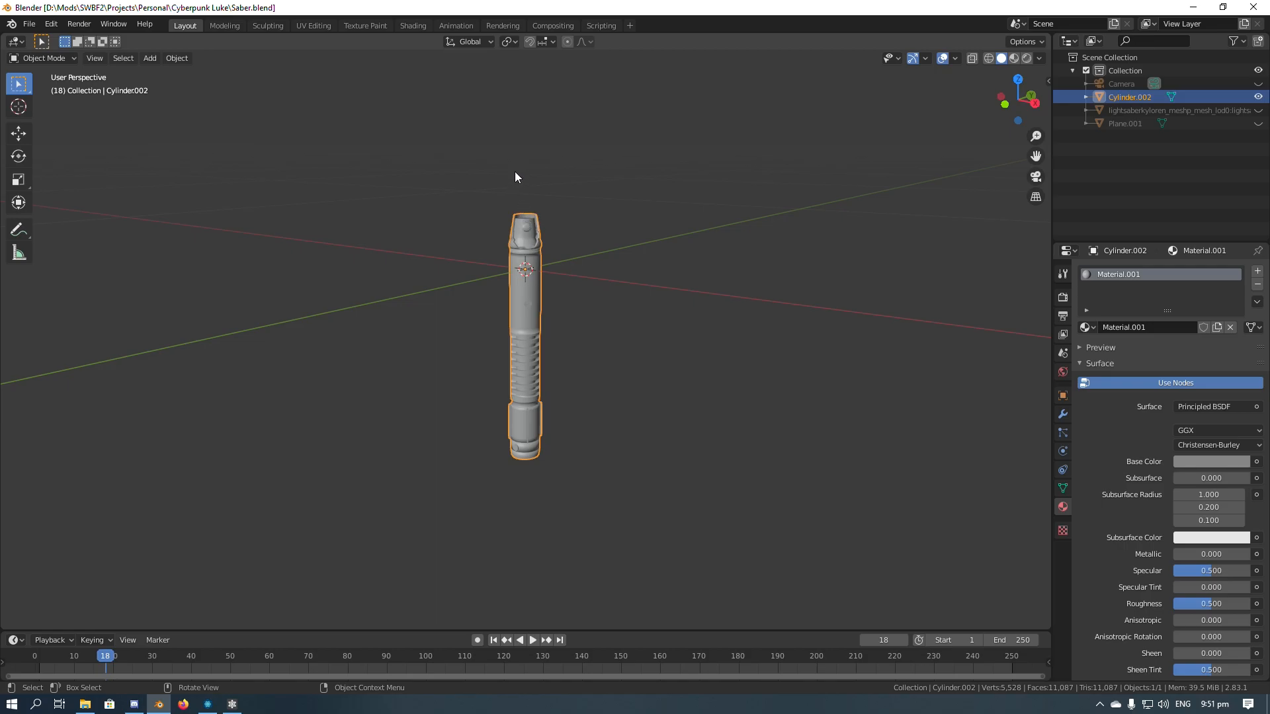
middle_click_drag(595, 286, 612, 340)
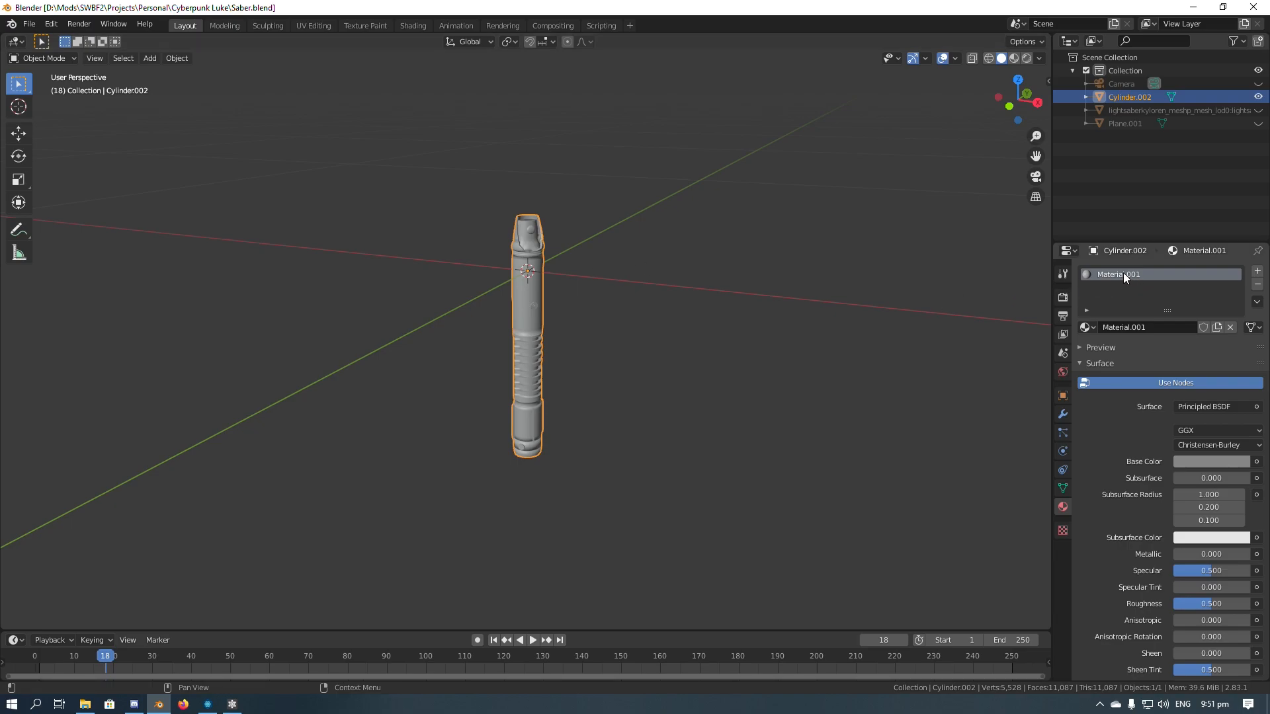
Reveal the mesh data name under Cylinder.002, and enable the Luke Hoth Saber sample in FrostMeshy to compare its LOD0 section names.
left_click(1086, 97)
left_click(1112, 110)
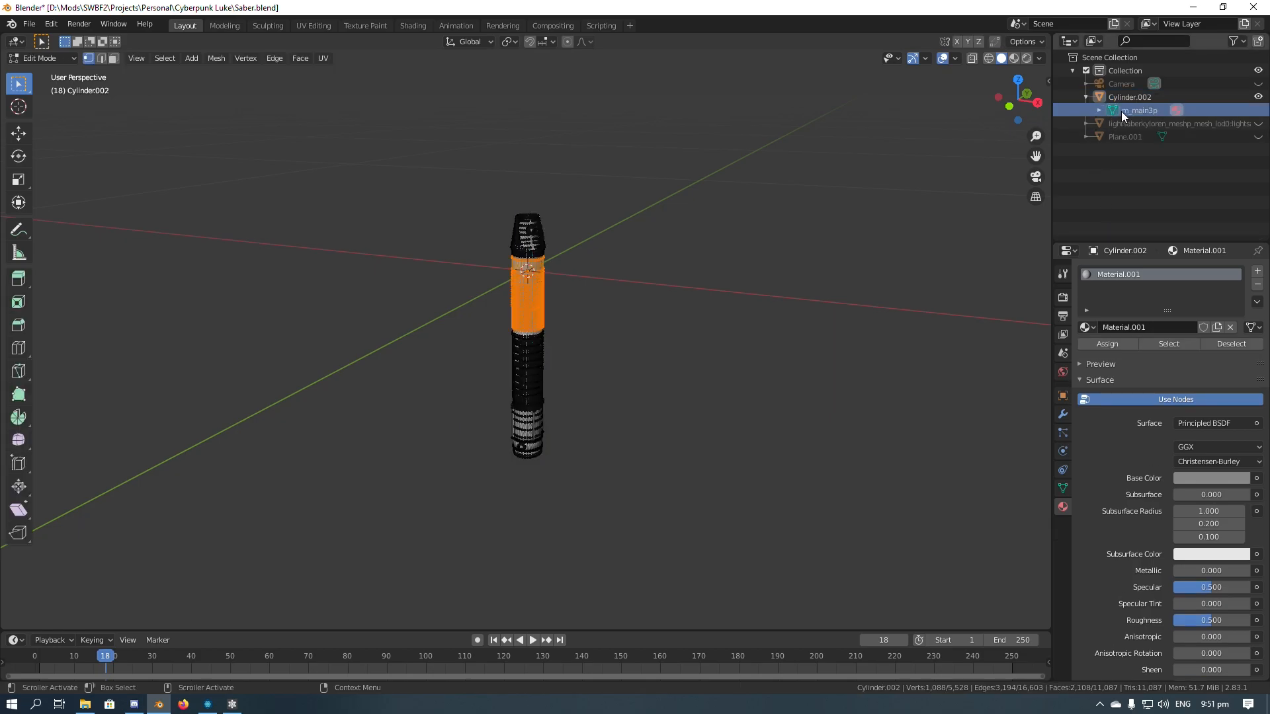
left_click(208, 704)
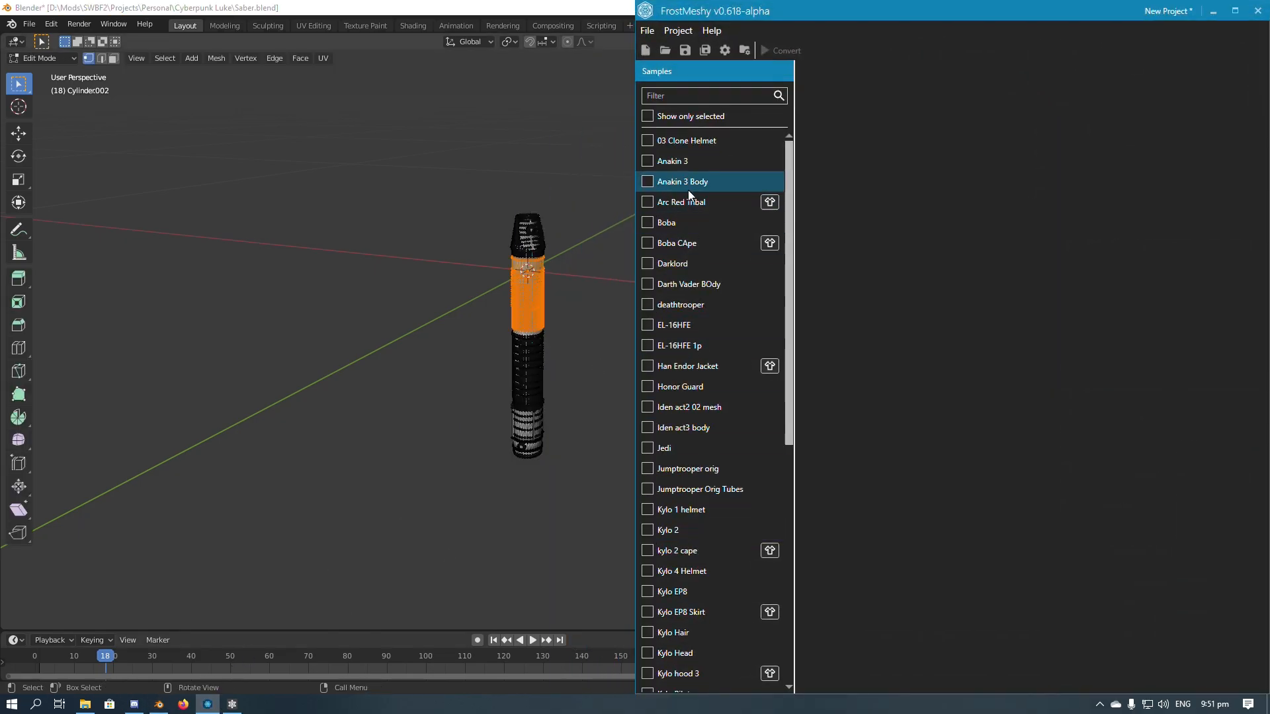
scroll(672, 371, "down", 7)
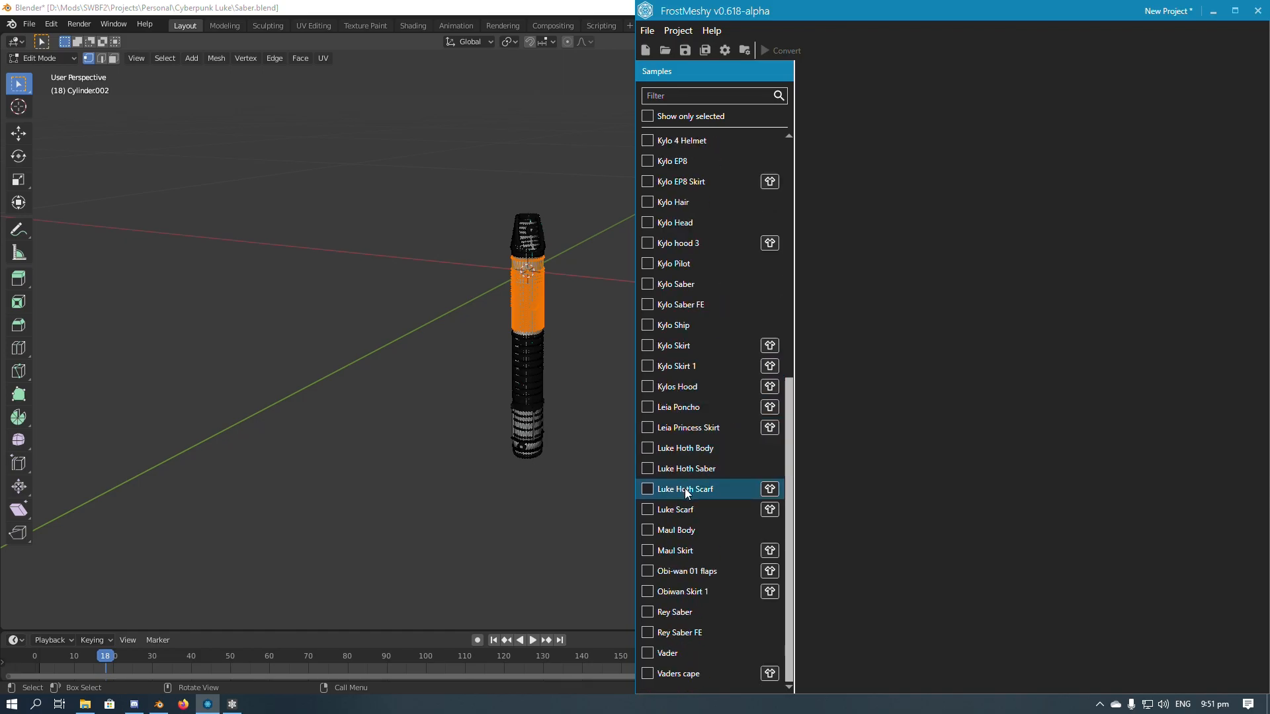
left_click(648, 469)
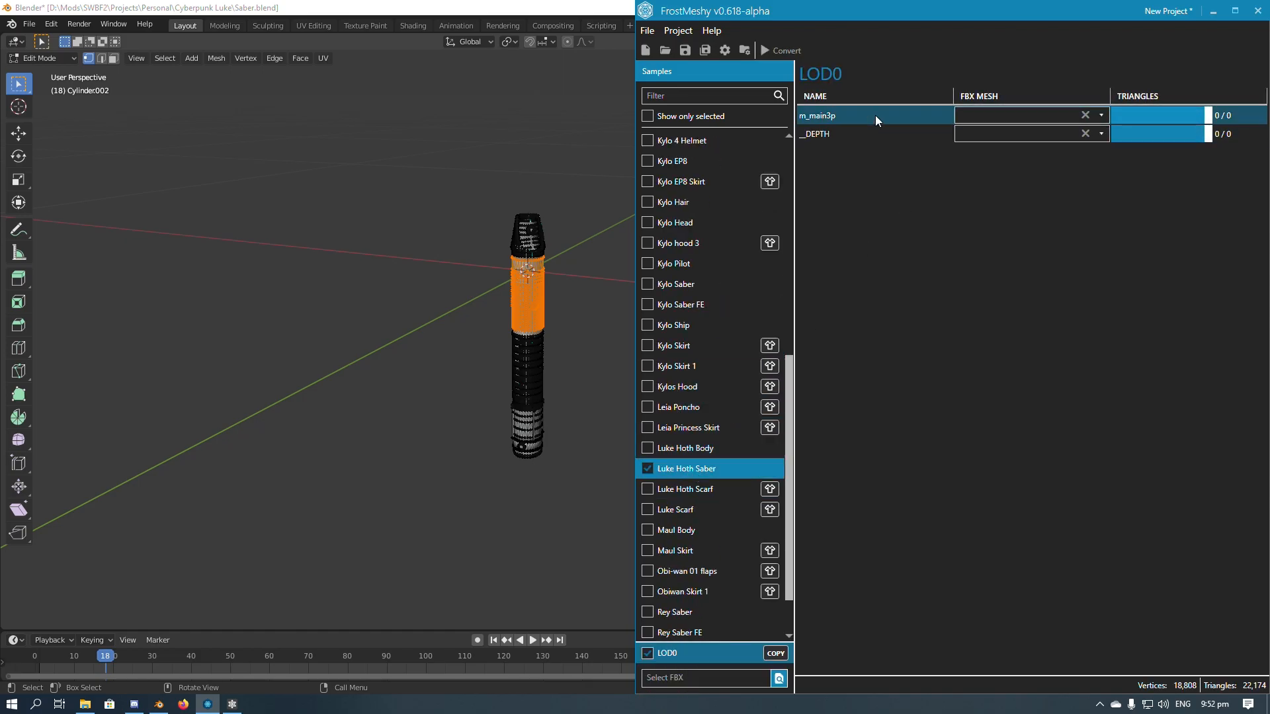
left_click(1210, 11)
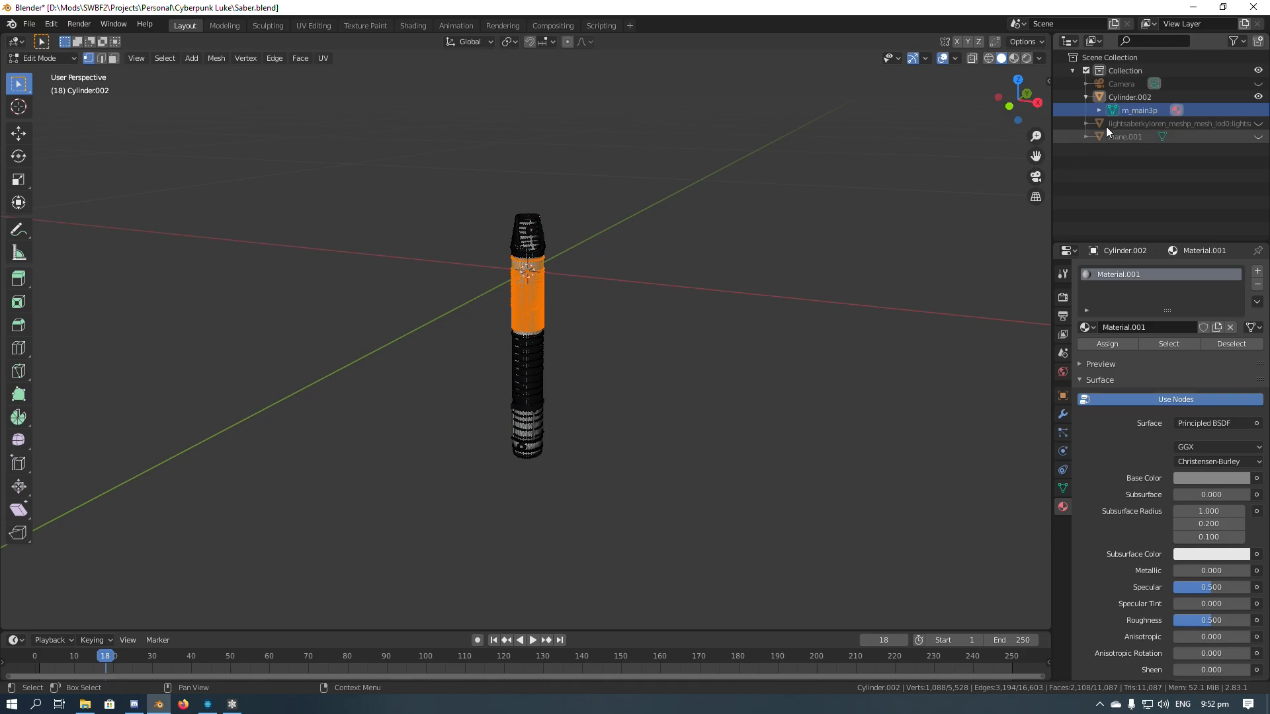
Return Blender to Object Mode and export an FBX limited to selected objects over Saber.fbx in the Cyberpunk Luke folder.
left_click(40, 59)
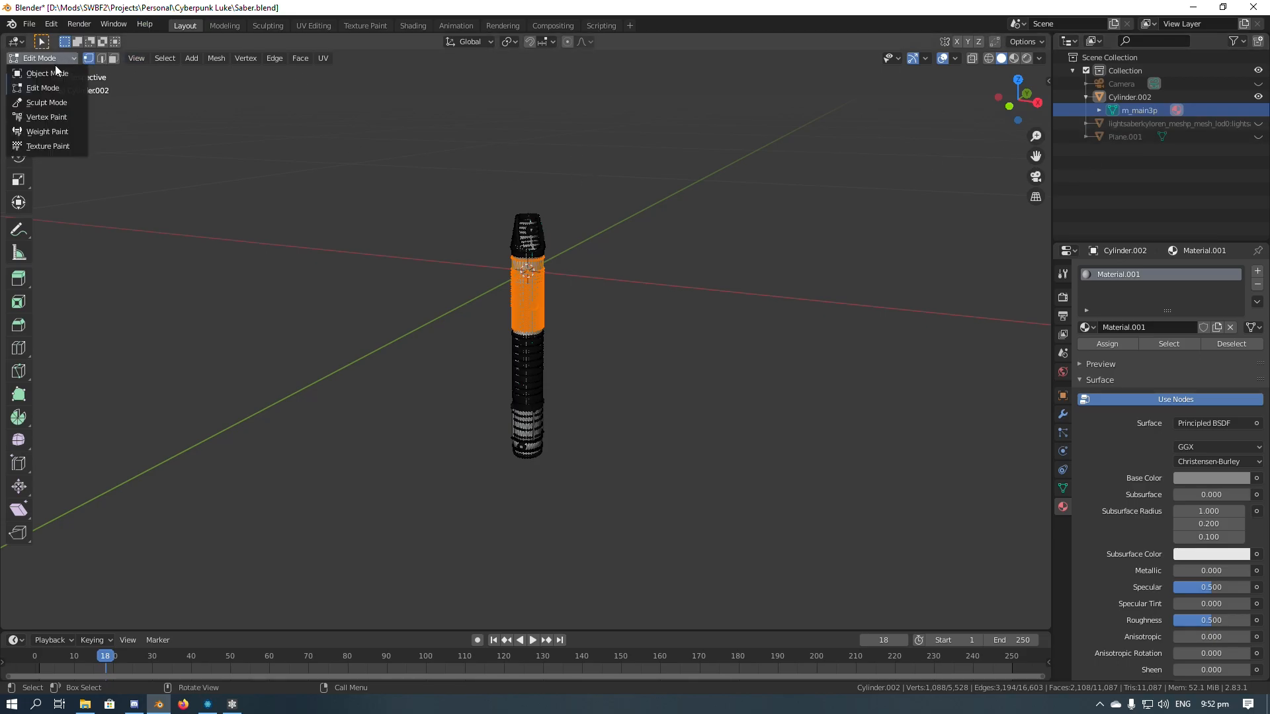
left_click(33, 72)
left_click(29, 24)
mouse_move(79, 215)
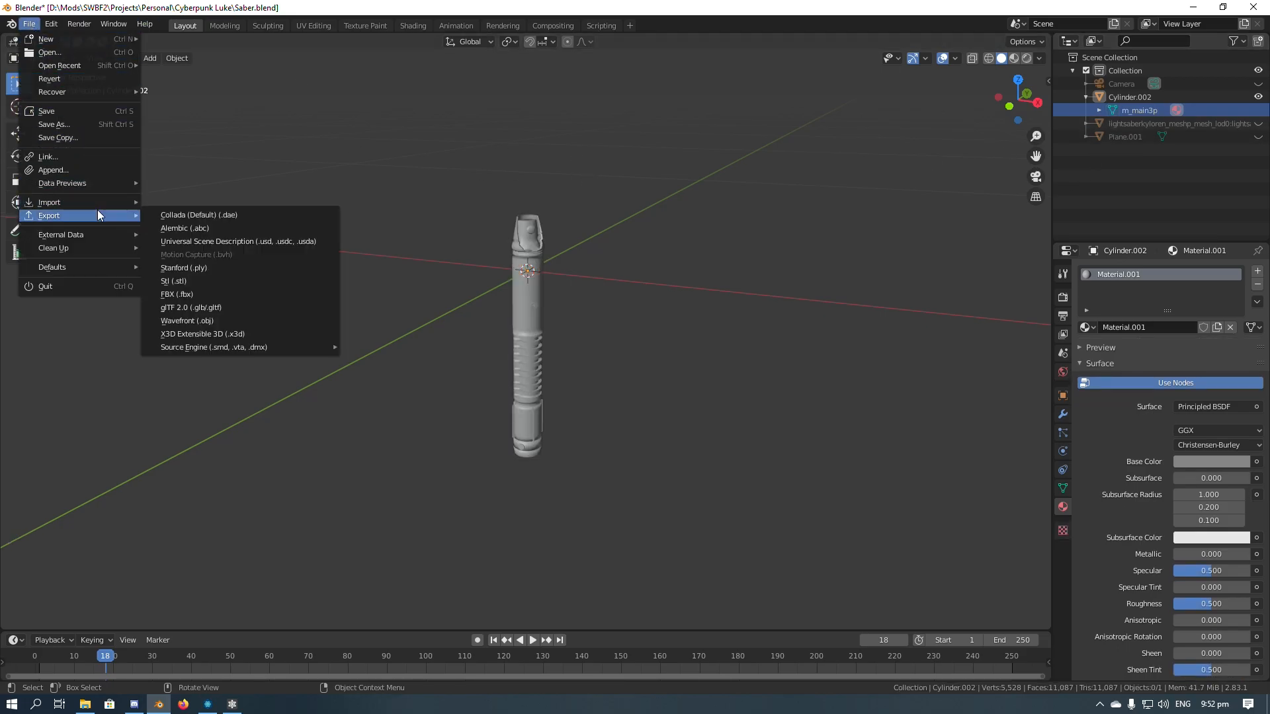
left_click(196, 285)
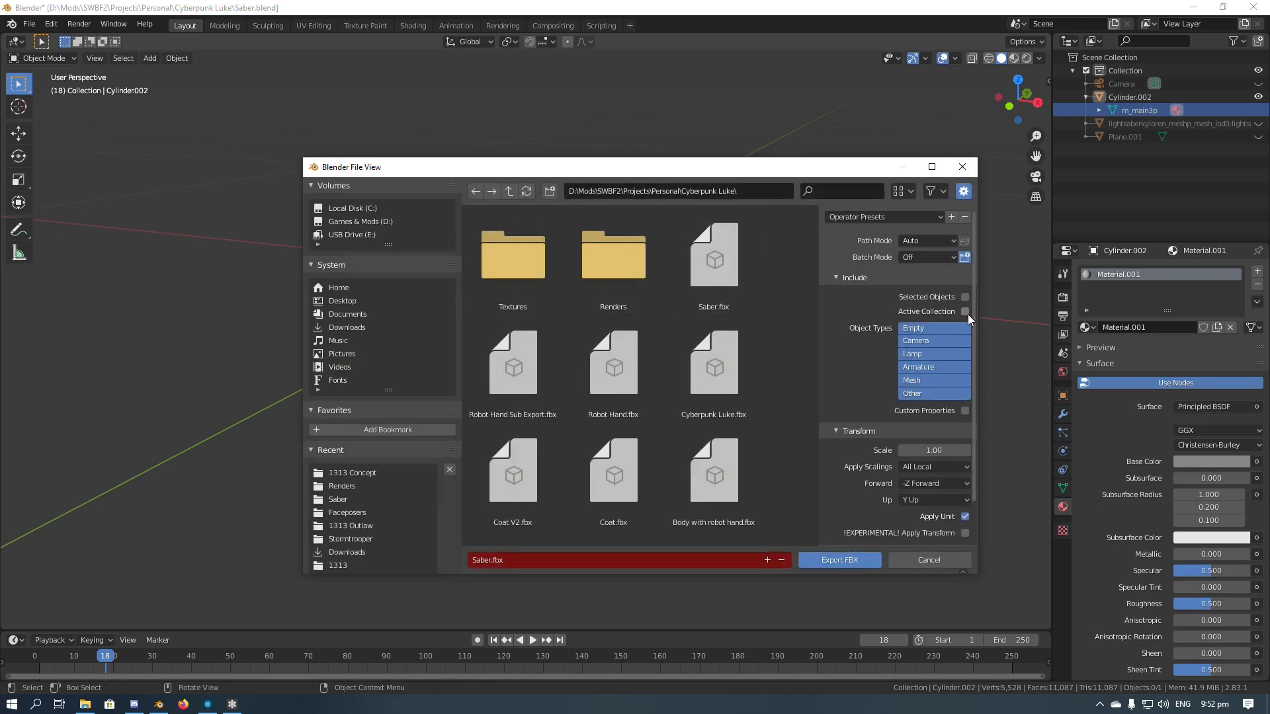
left_click(965, 296)
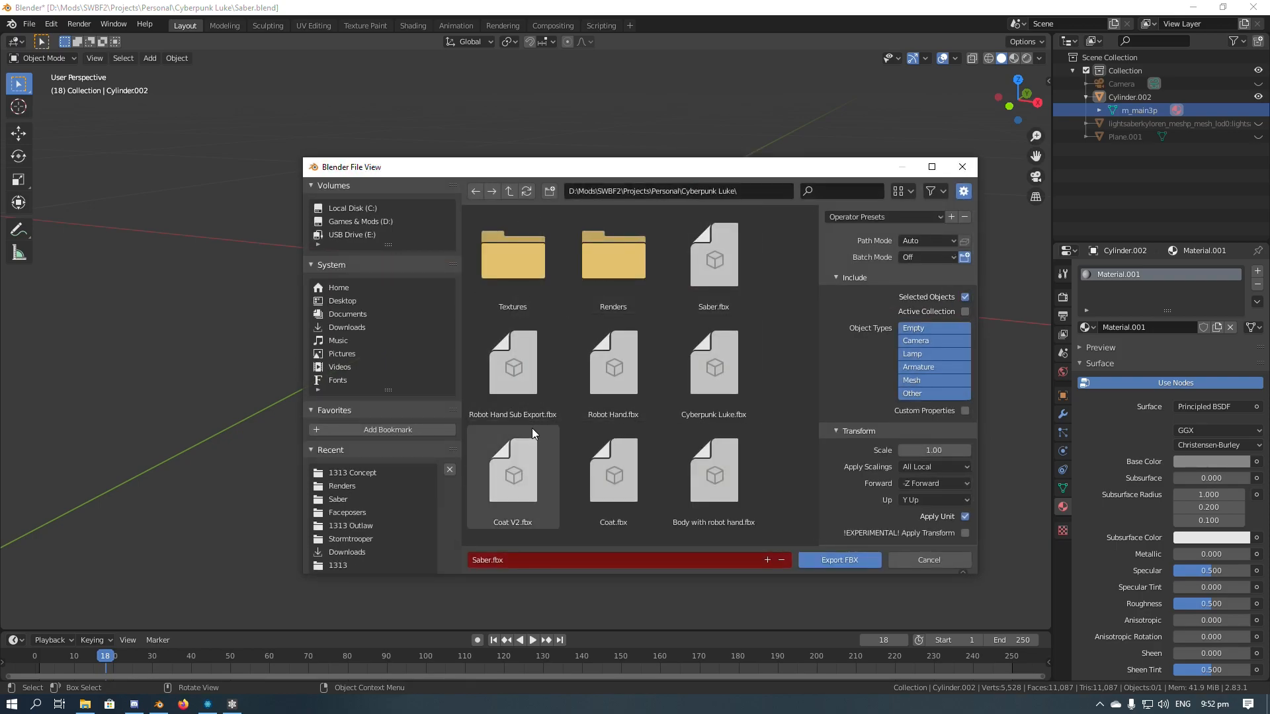
left_click(718, 292)
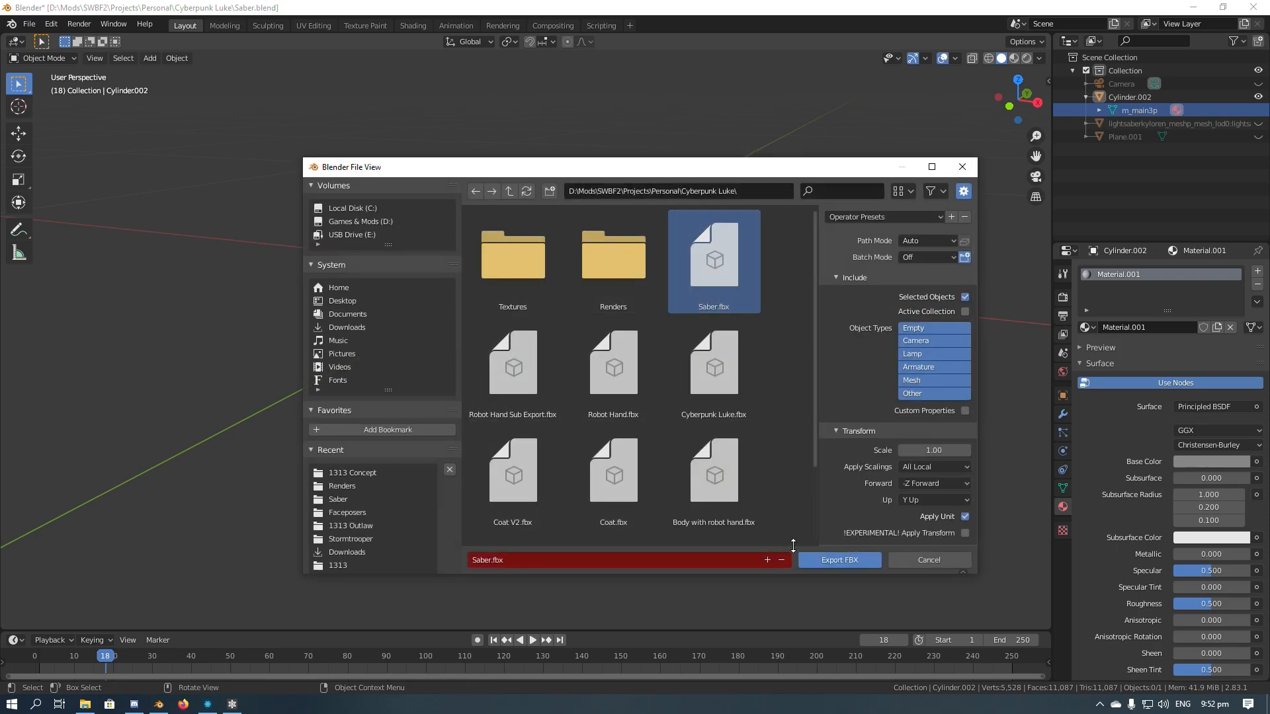
left_click(840, 437)
left_click(840, 442)
scroll(915, 484, "down", 2)
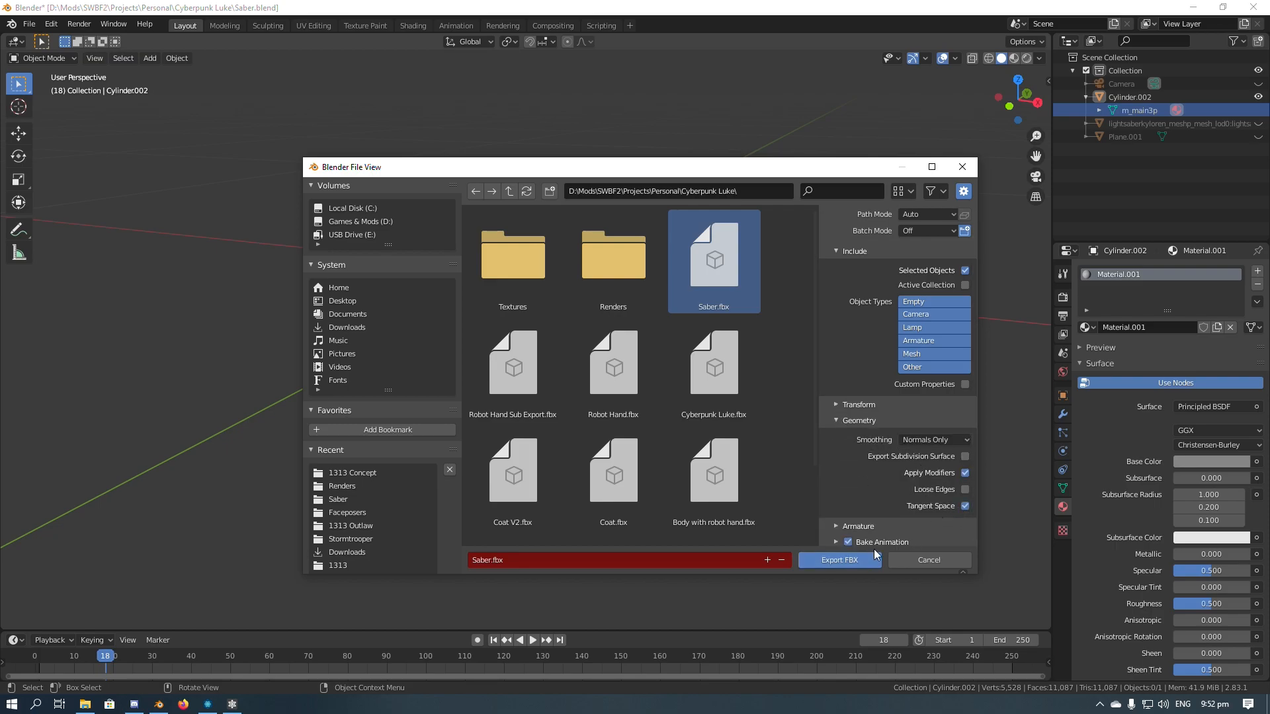
left_click(859, 559)
In FrostMeshy, load Saber.fbx from Projects/Personal/Cyberpunk Luke as the LOD0 FBX of the Luke Hoth Saber sample.
left_click(217, 707)
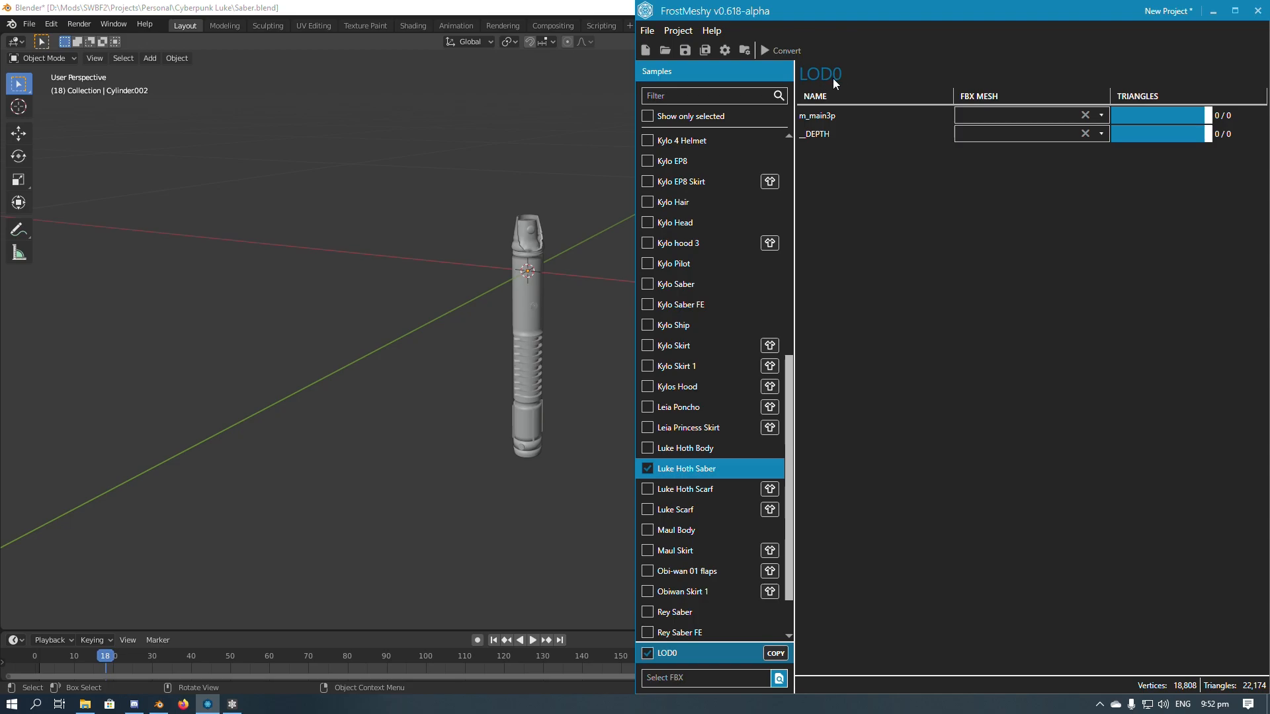
left_click(983, 120)
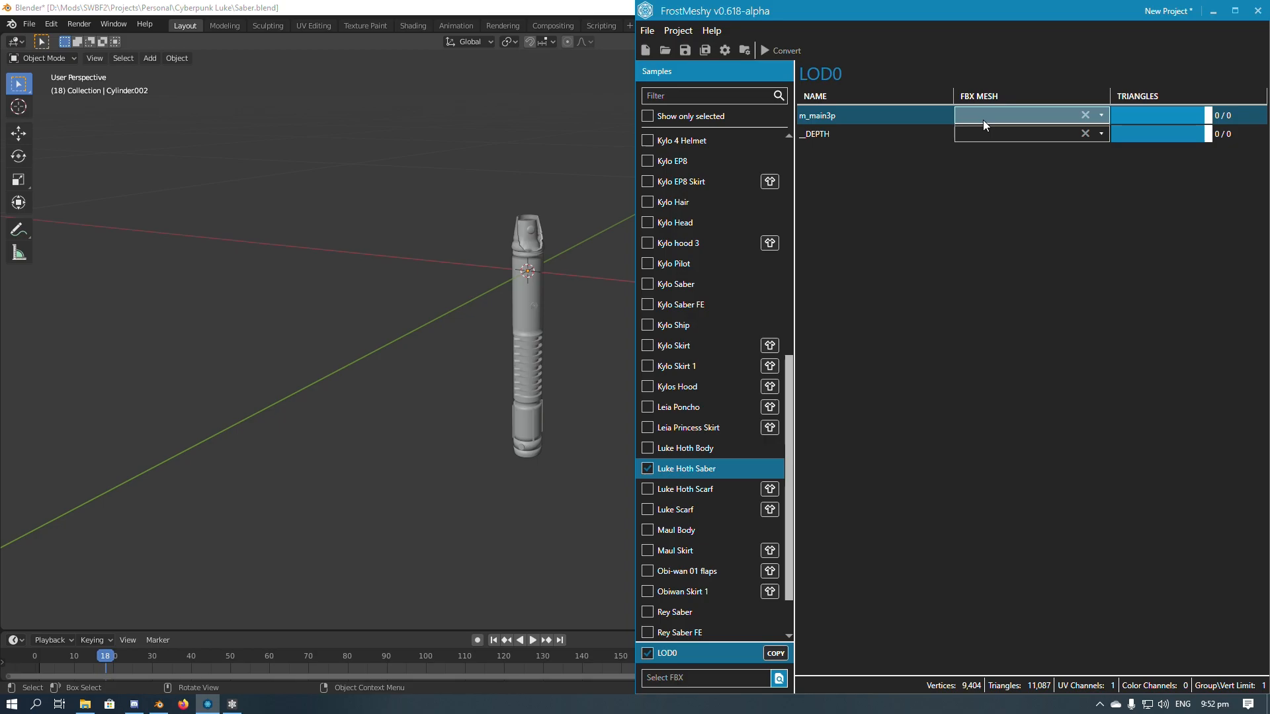
left_click(783, 676)
scroll(693, 101, "up", 3)
left_click(687, 87)
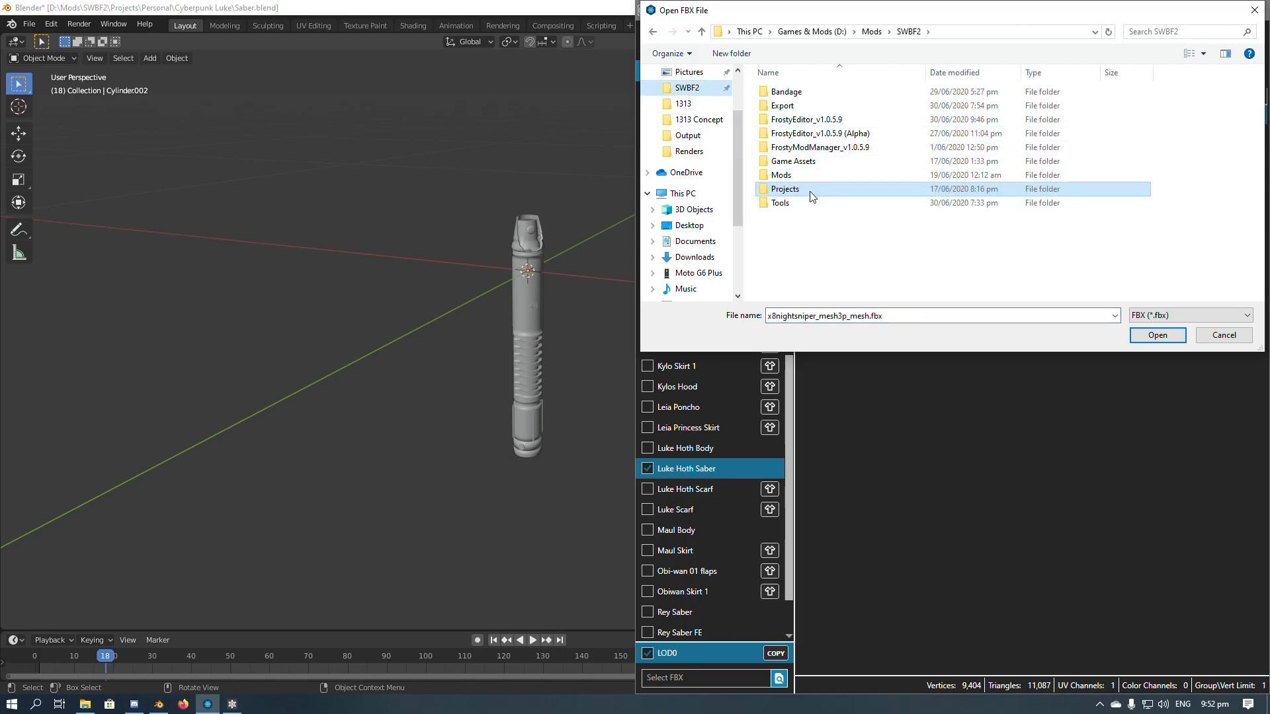
double_click(790, 187)
double_click(797, 133)
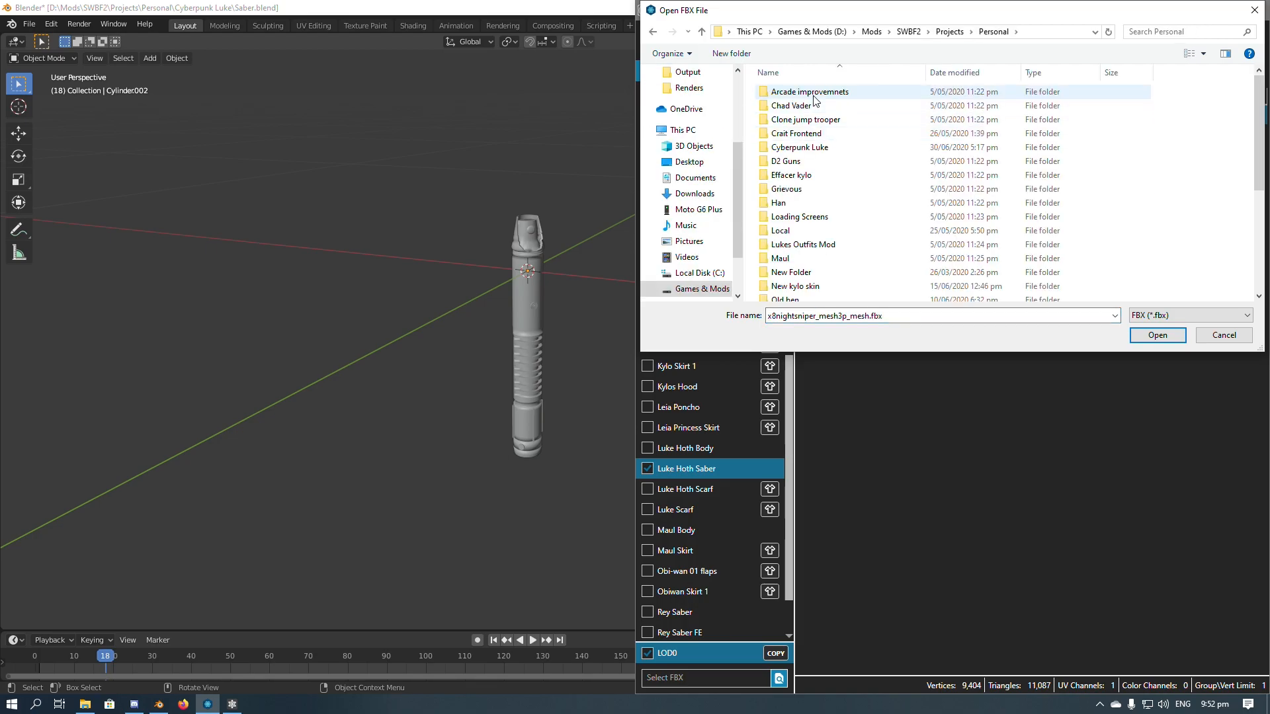
double_click(818, 151)
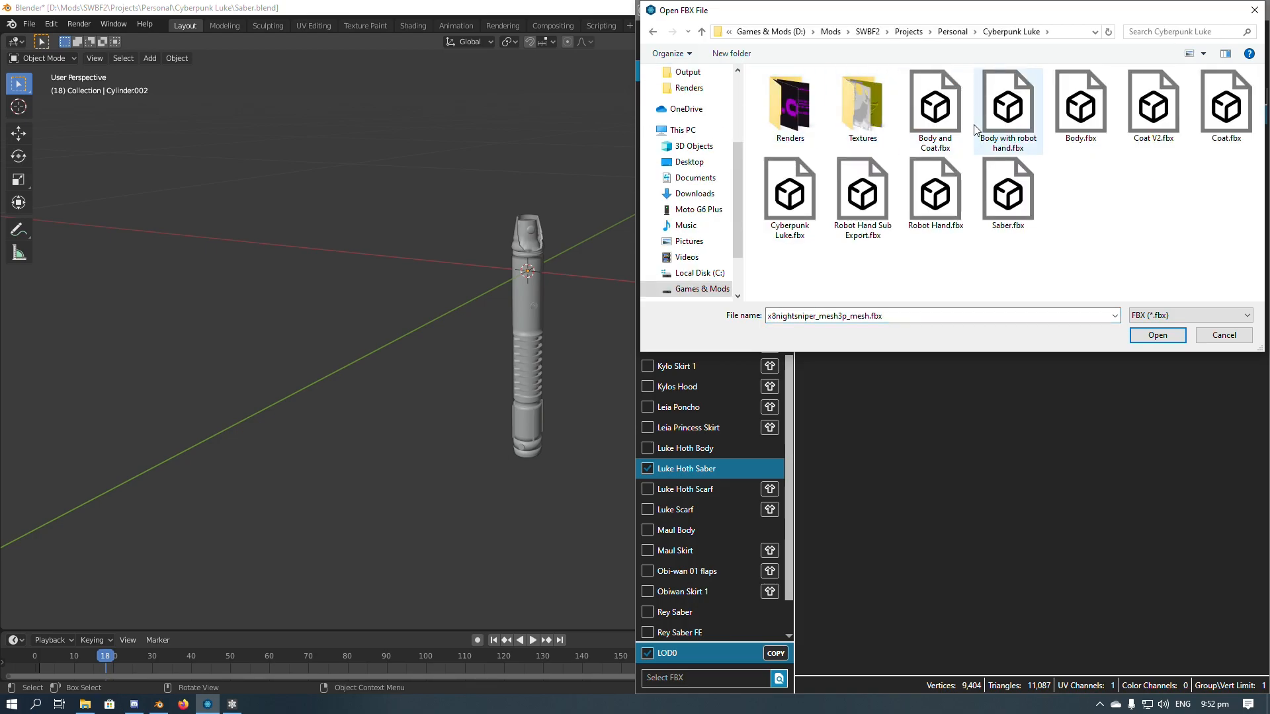
left_click(1008, 194)
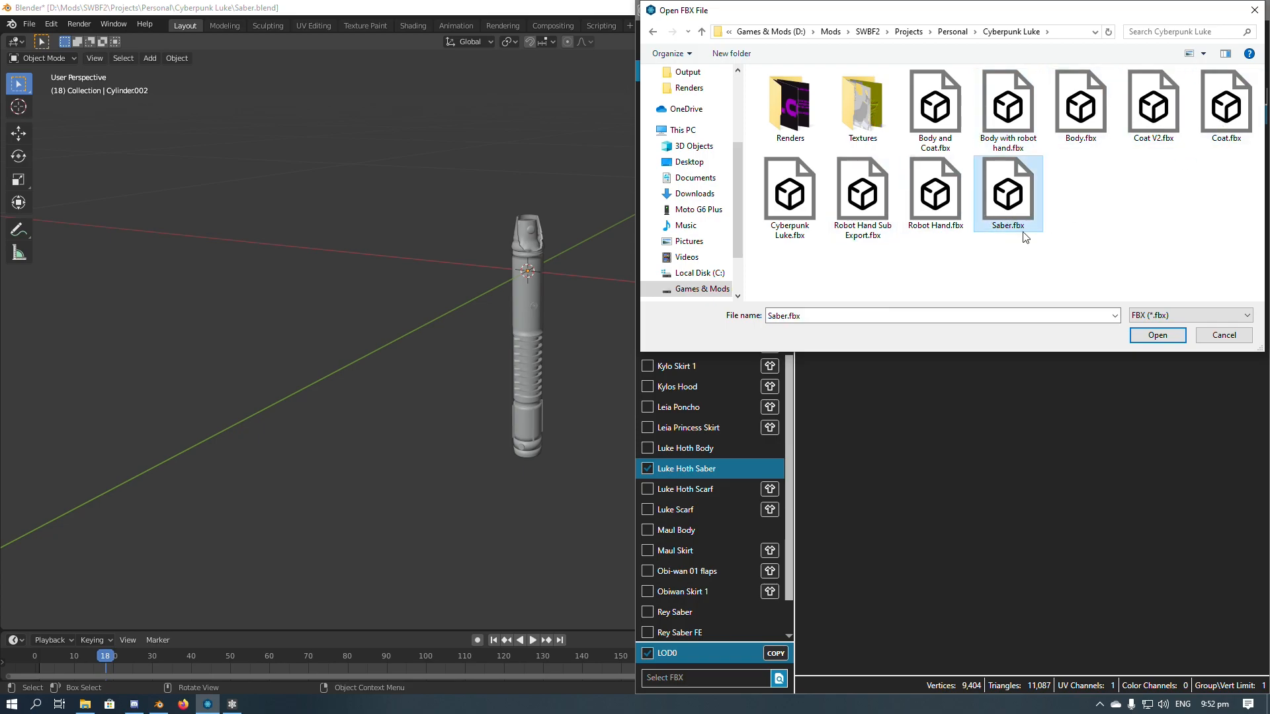
left_click(1158, 336)
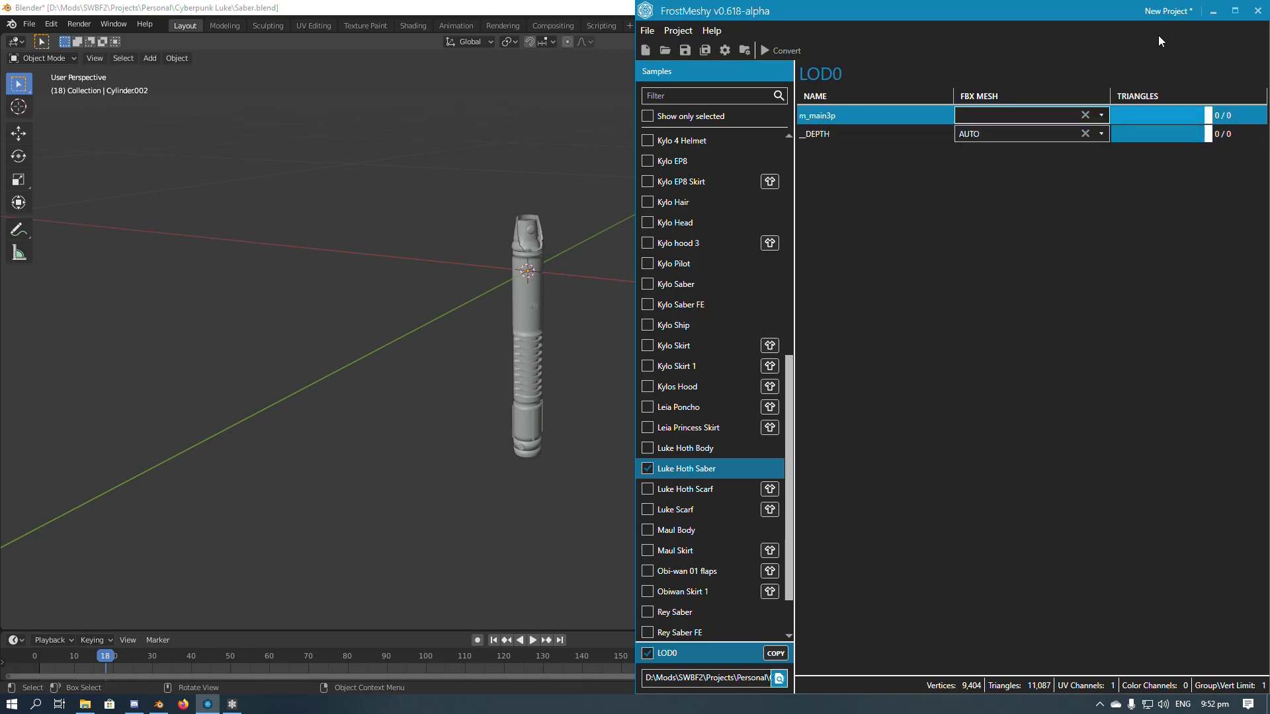
Switch back to Blender, select Cylinder.002 and export it over Saber.fbx with only selected objects included.
left_click(1212, 11)
left_click(1118, 98)
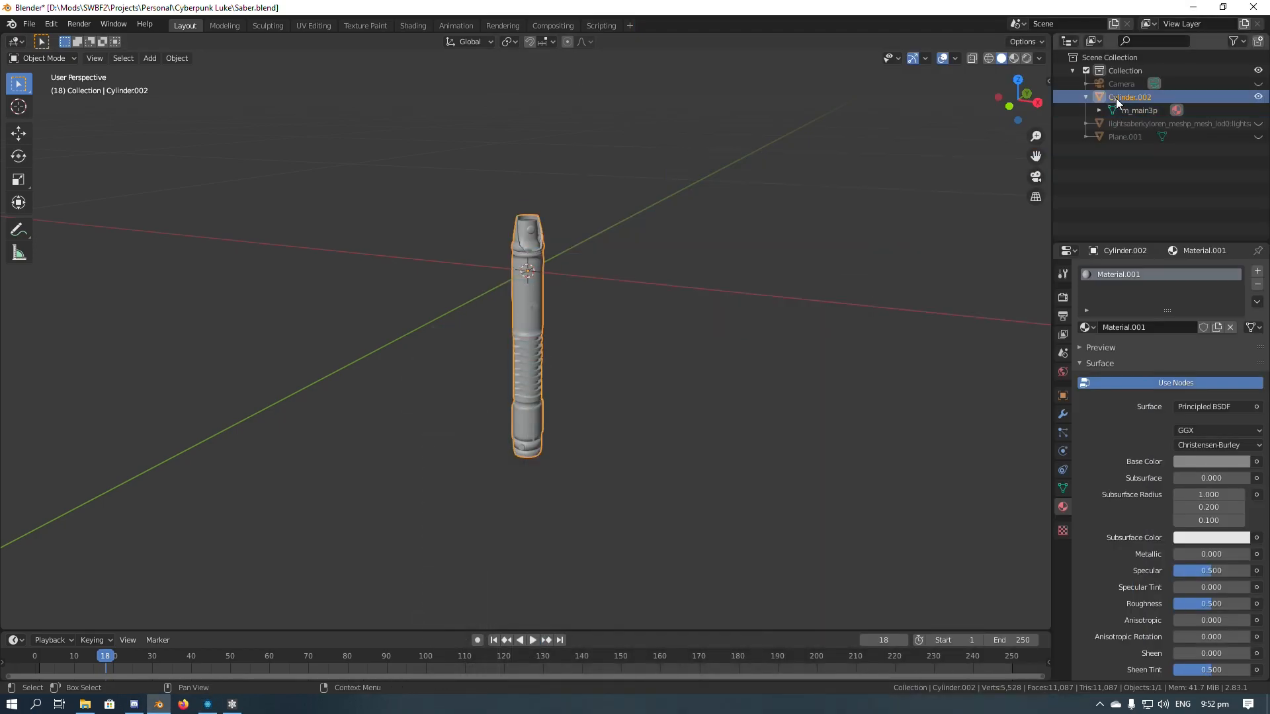
left_click(29, 24)
mouse_move(82, 213)
left_click(238, 299)
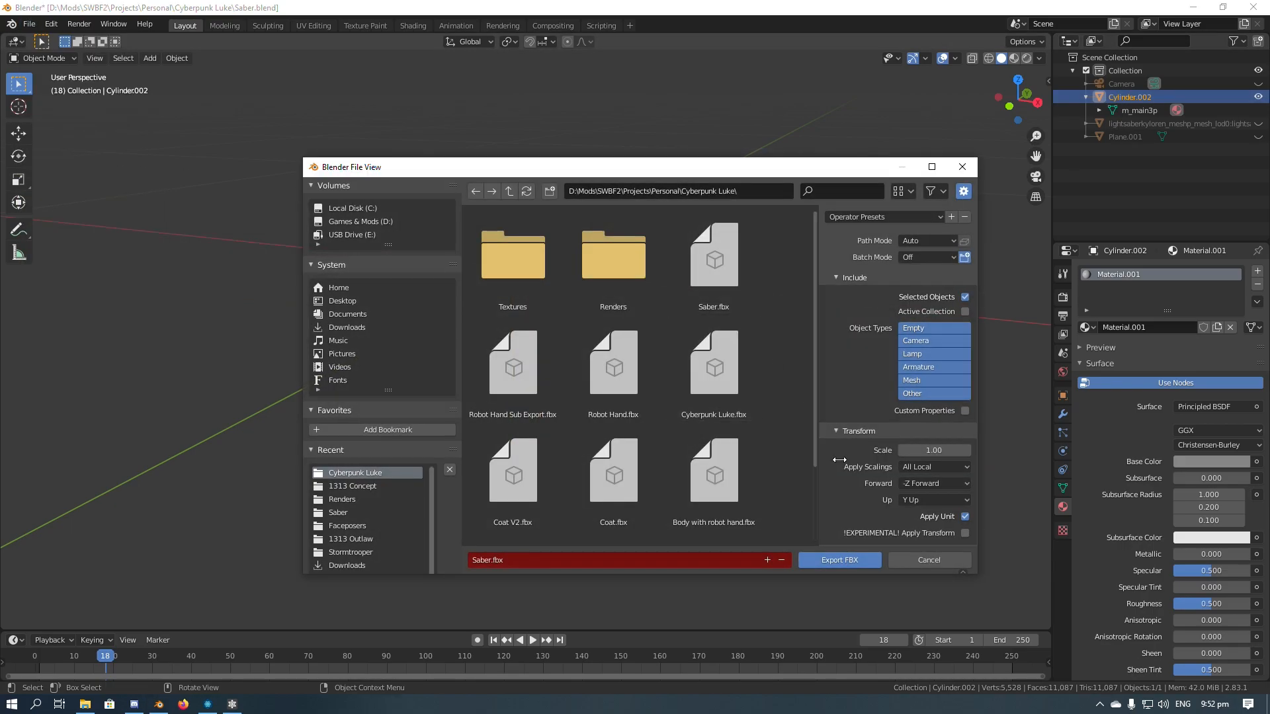
left_click(867, 563)
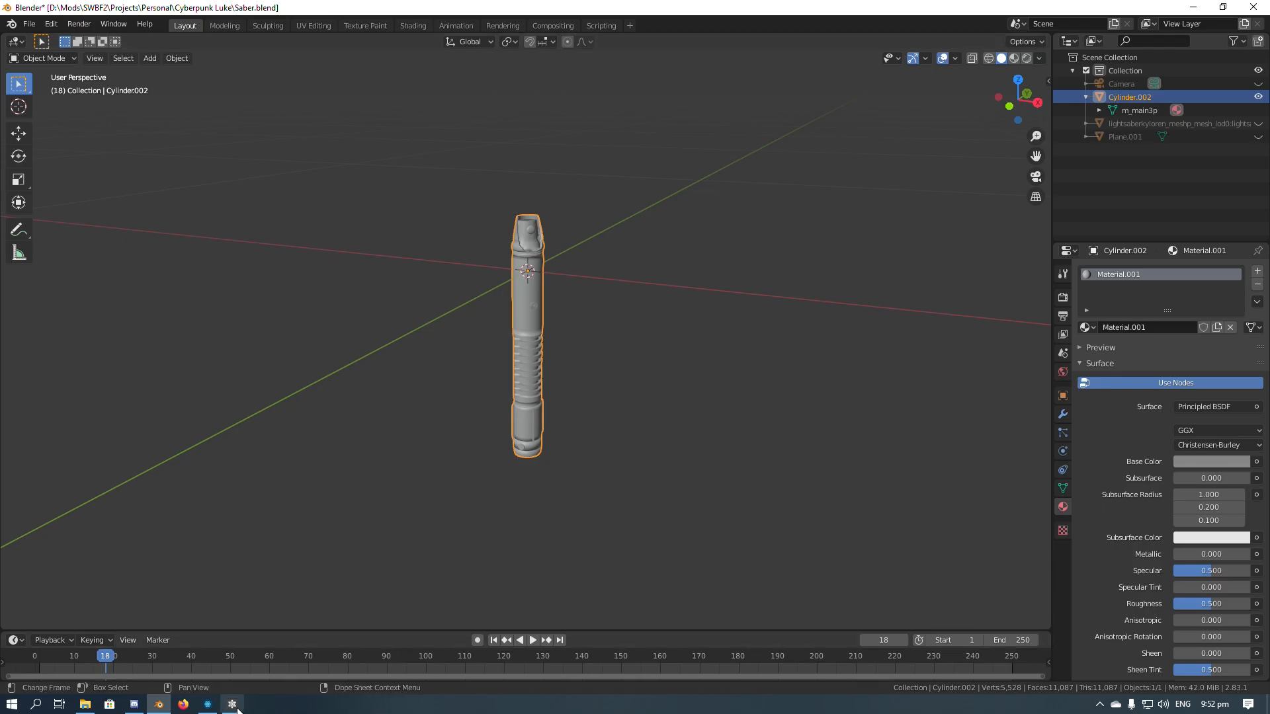
left_click(207, 705)
middle_click_drag(491, 458, 483, 461)
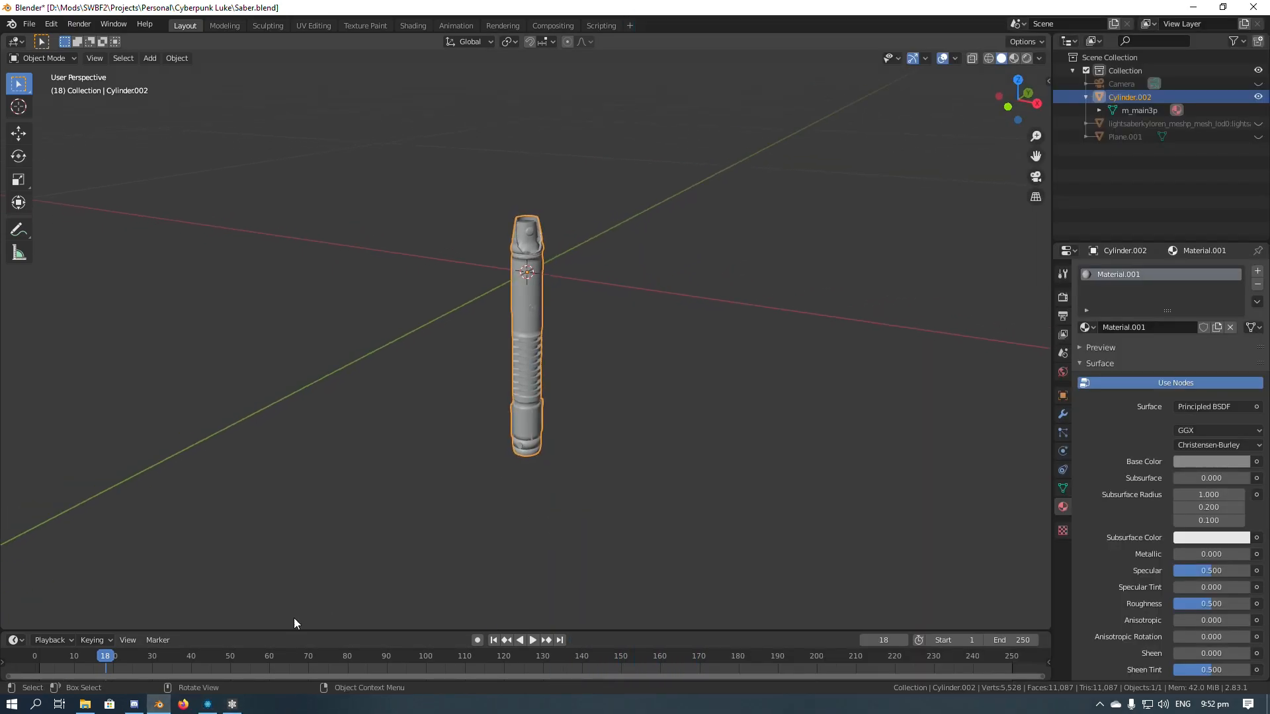
Reload the newly exported Saber.fbx for LOD0 in FrostMeshy and convert the Luke Hoth Saber sample.
left_click(207, 704)
left_click(779, 679)
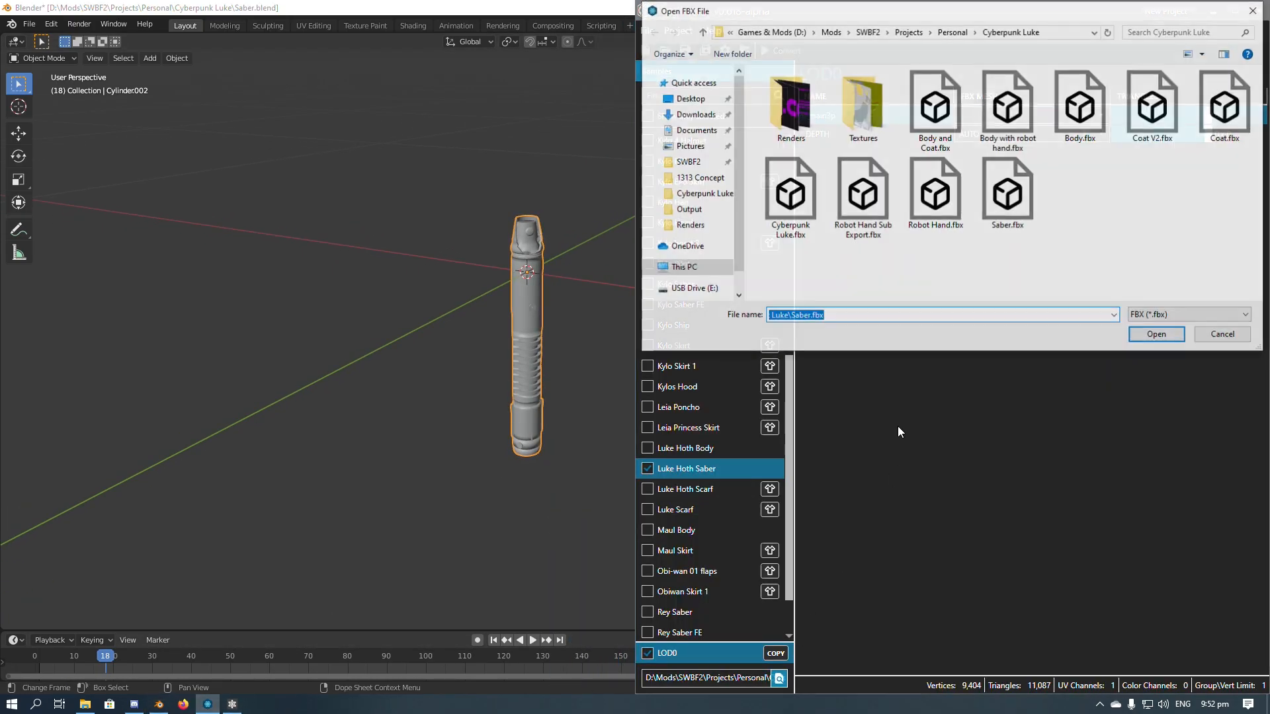
left_click(1009, 200)
left_click(1143, 336)
left_click(1057, 110)
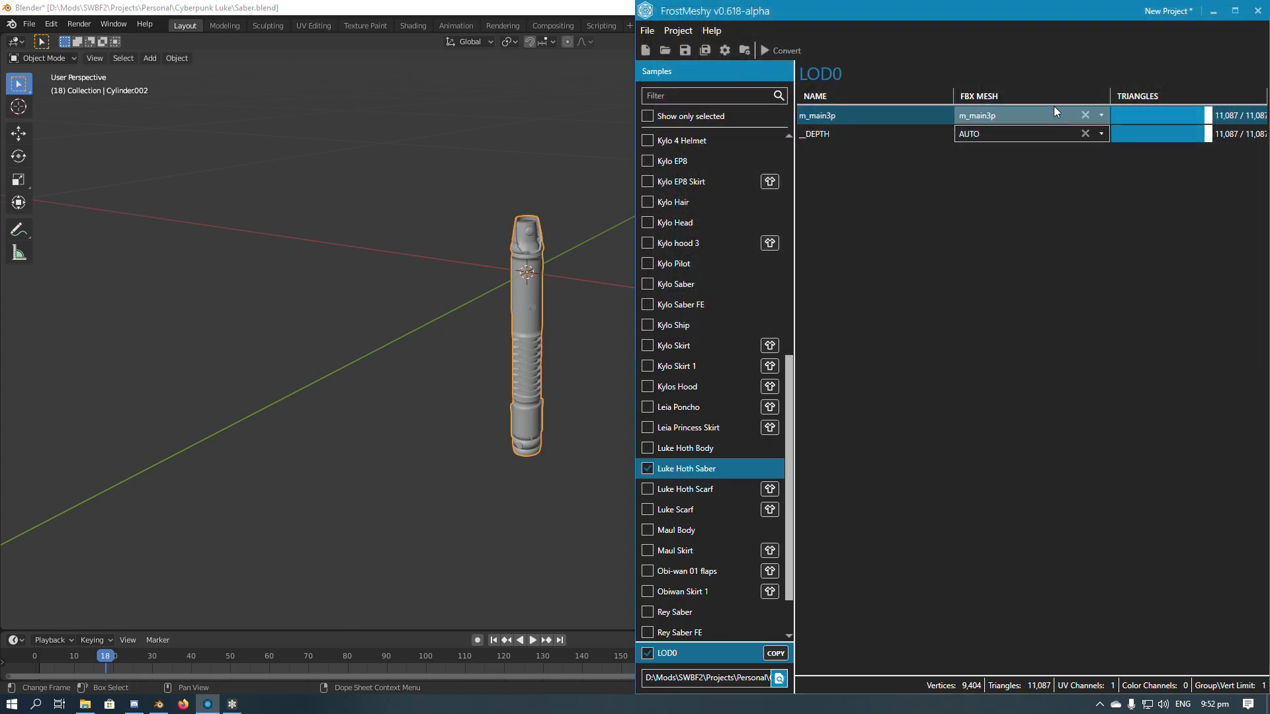
left_click(1045, 116)
left_click(1111, 30)
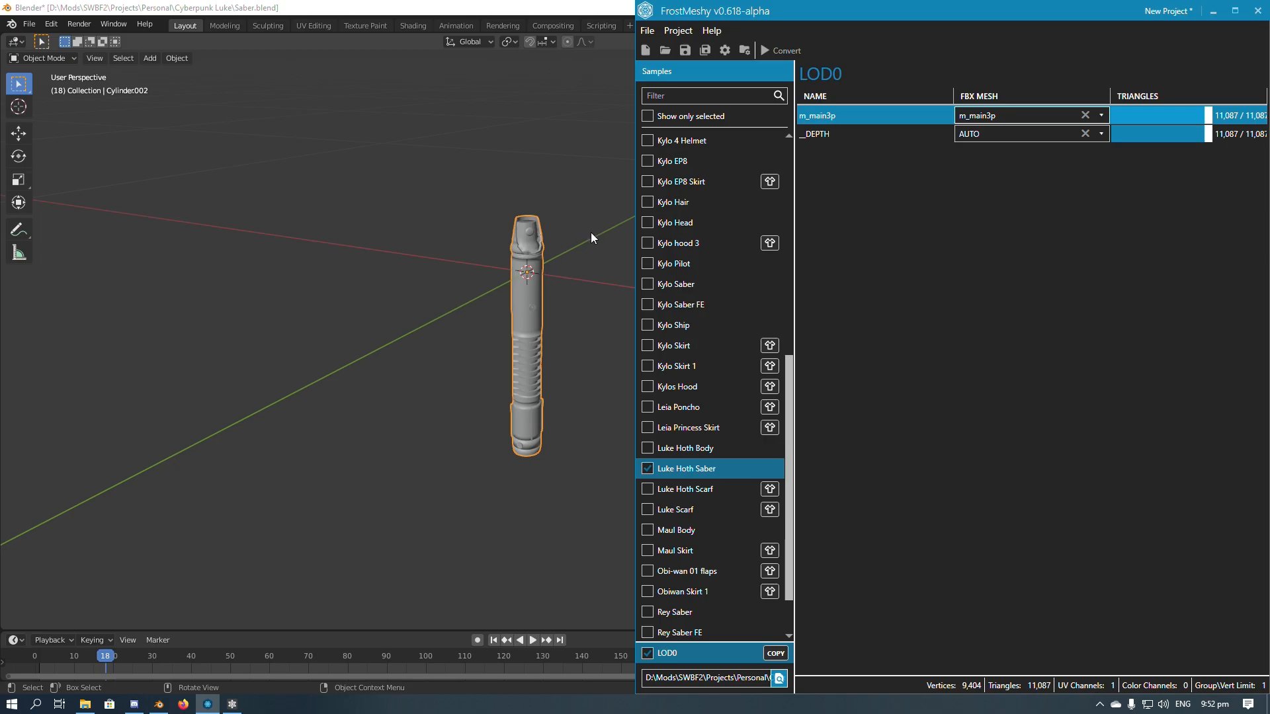
left_click(786, 51)
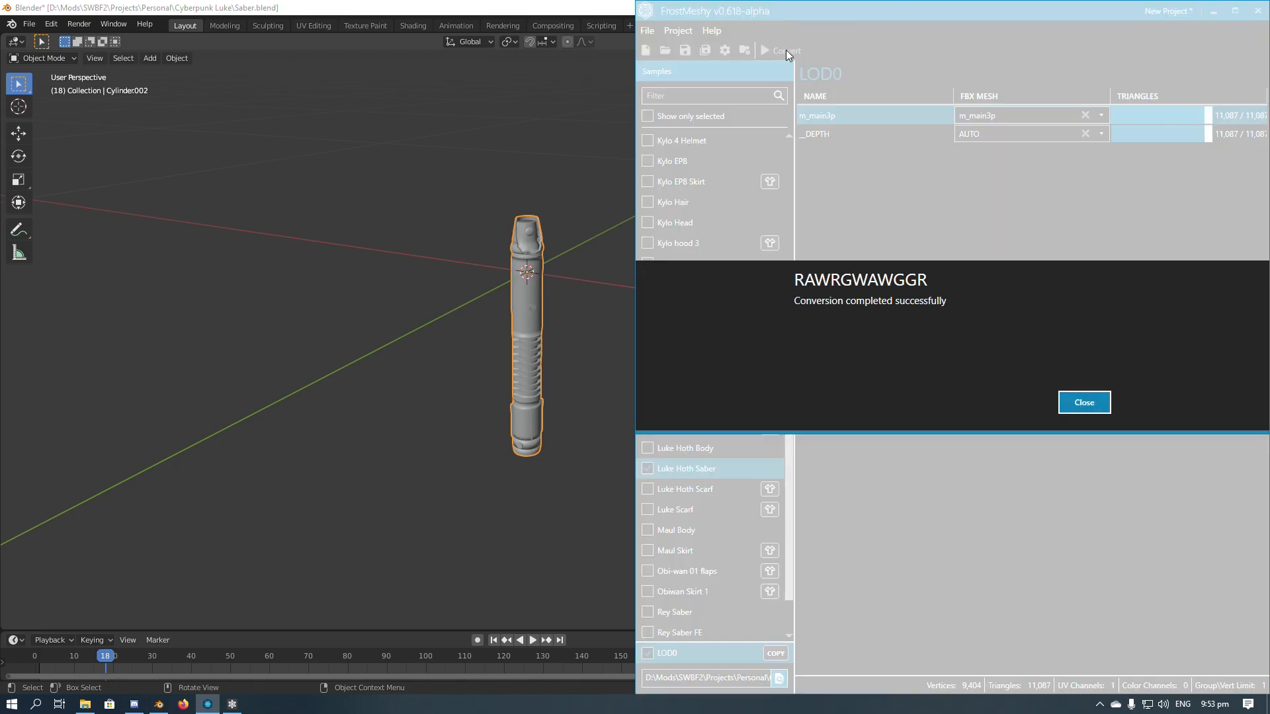
left_click(1084, 407)
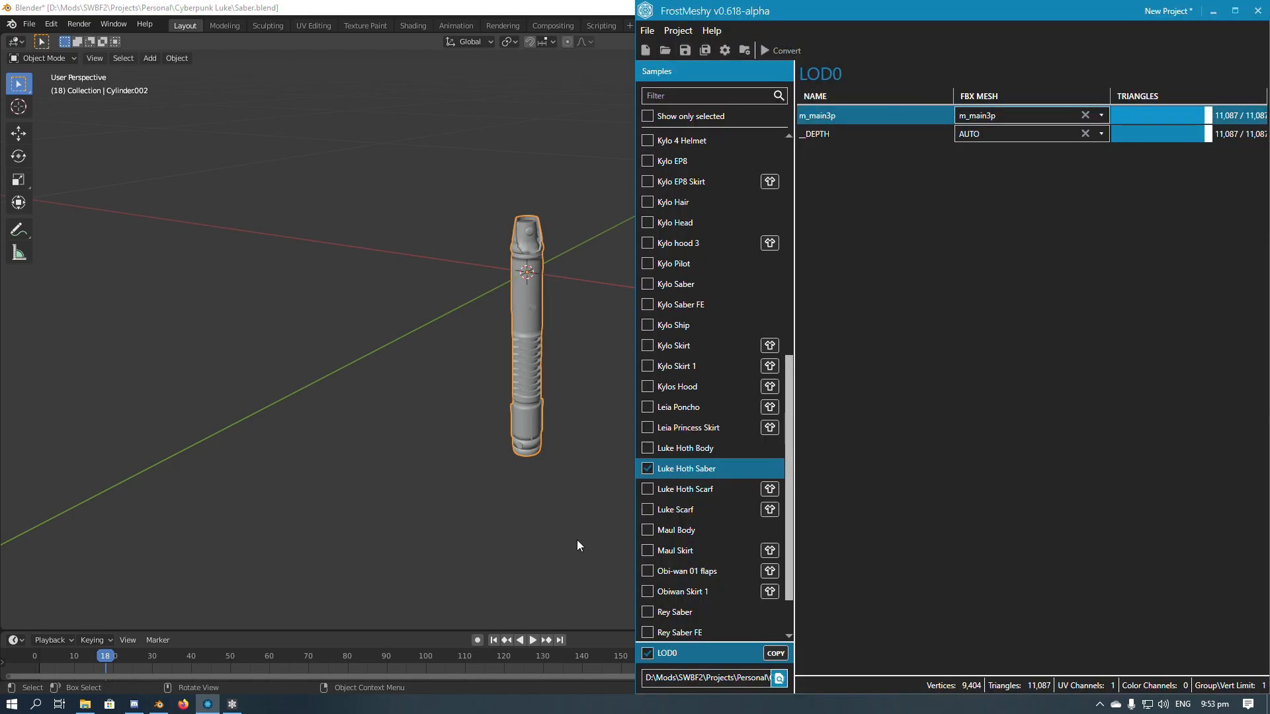
In Frosty Editor, import lightsaberlukehoth_meshp_mesh.res from the FrostMeshy Output folder into the matching resource under lightsaberlukehoth.
left_click(233, 705)
left_click_drag(526, 9, 0, 330)
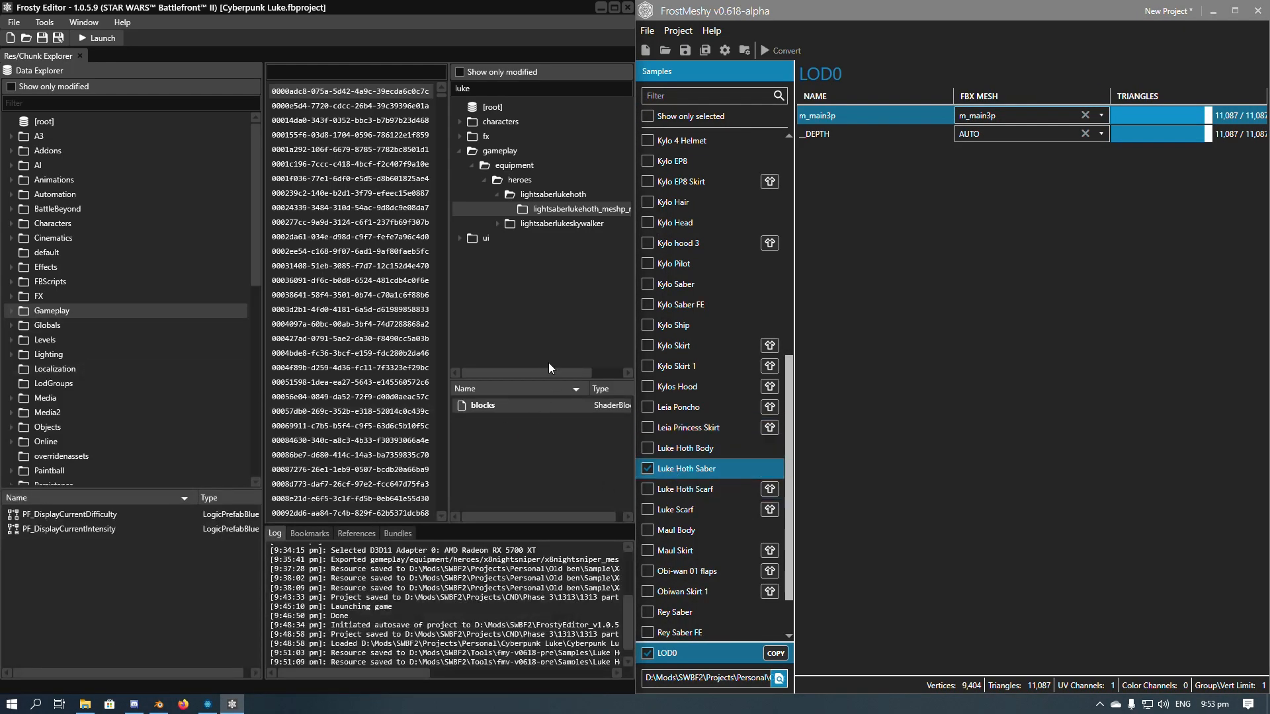
left_click(544, 196)
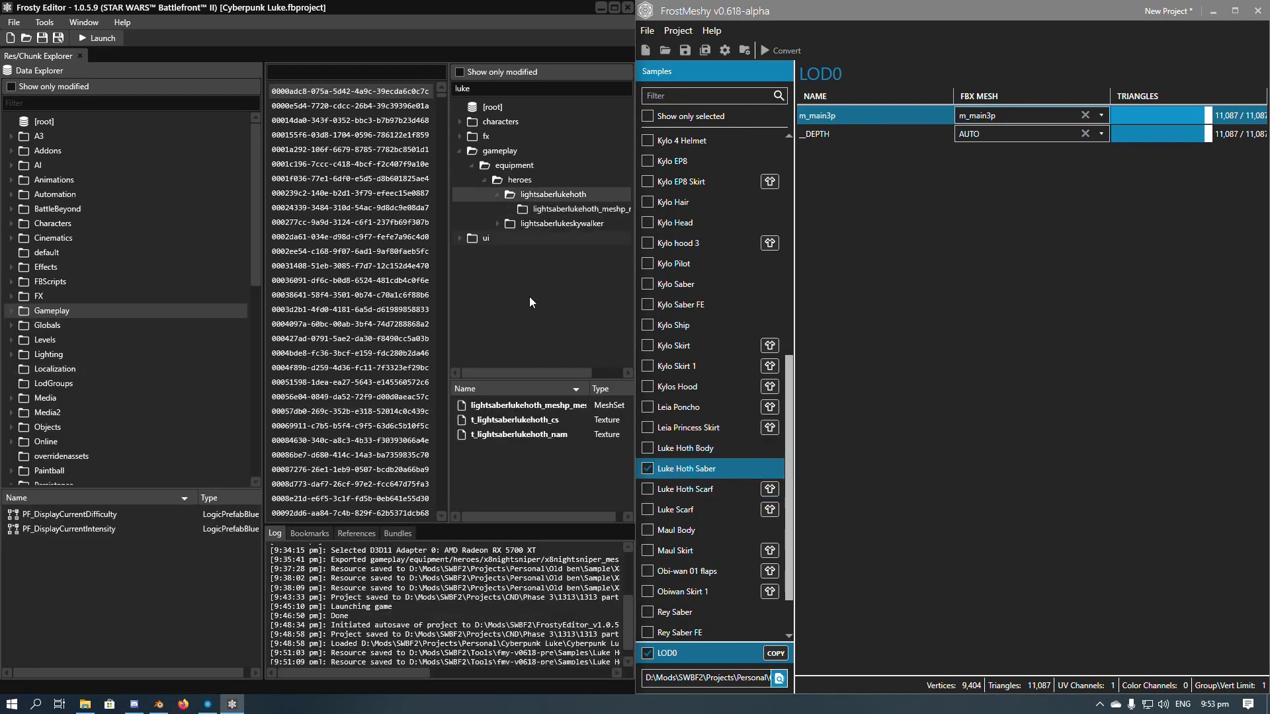
right_click(534, 410)
left_click(569, 433)
left_click(237, 106)
left_click(462, 261)
left_click(548, 209)
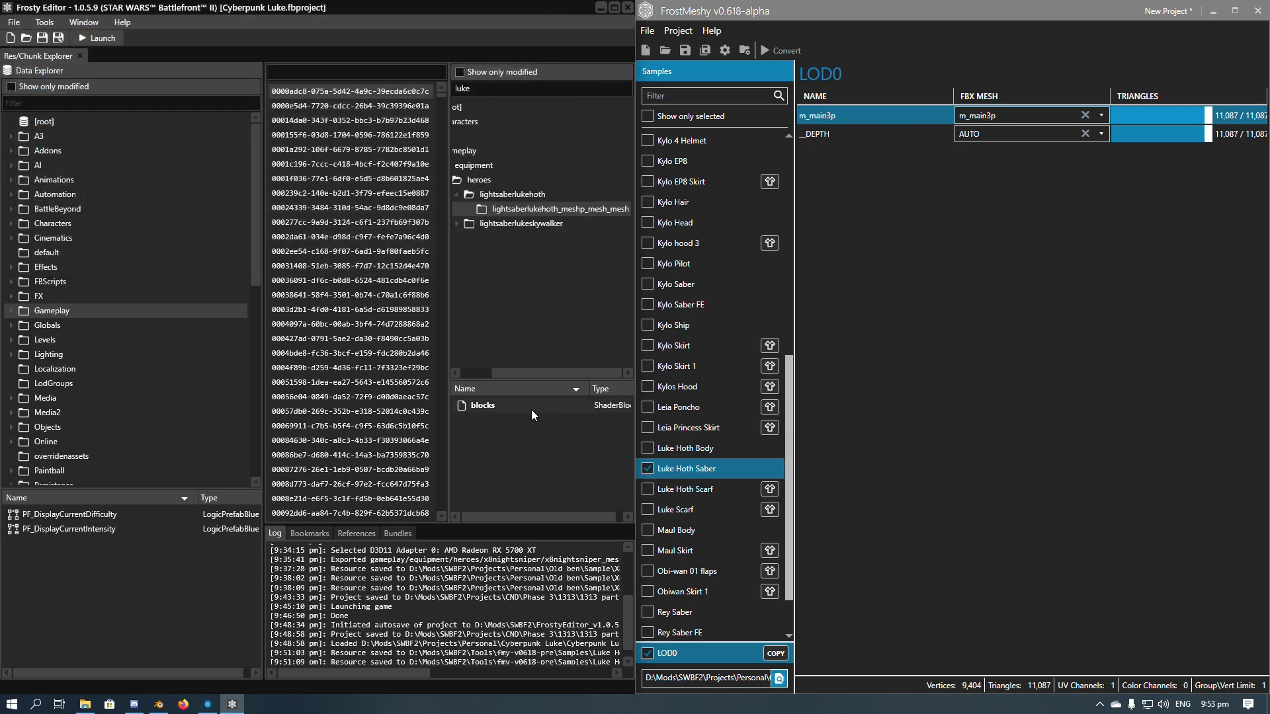
right_click(555, 407)
left_click(562, 426)
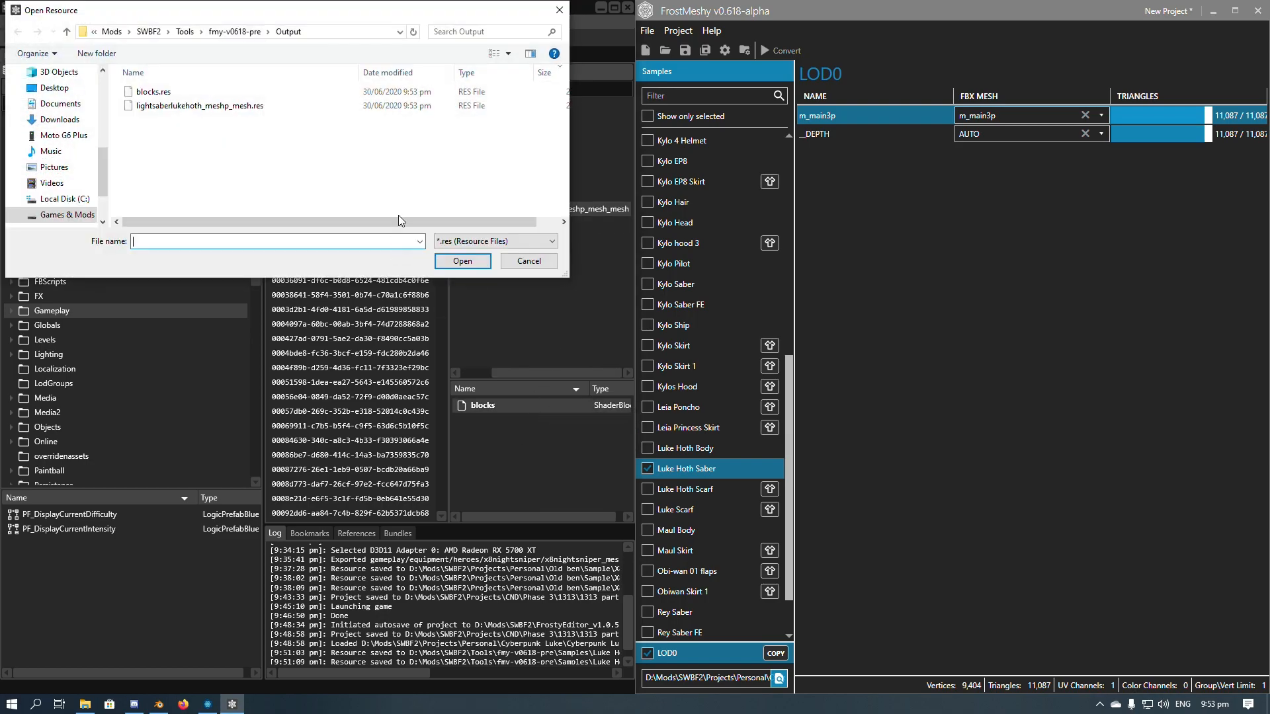
left_click(305, 106)
left_click(528, 261)
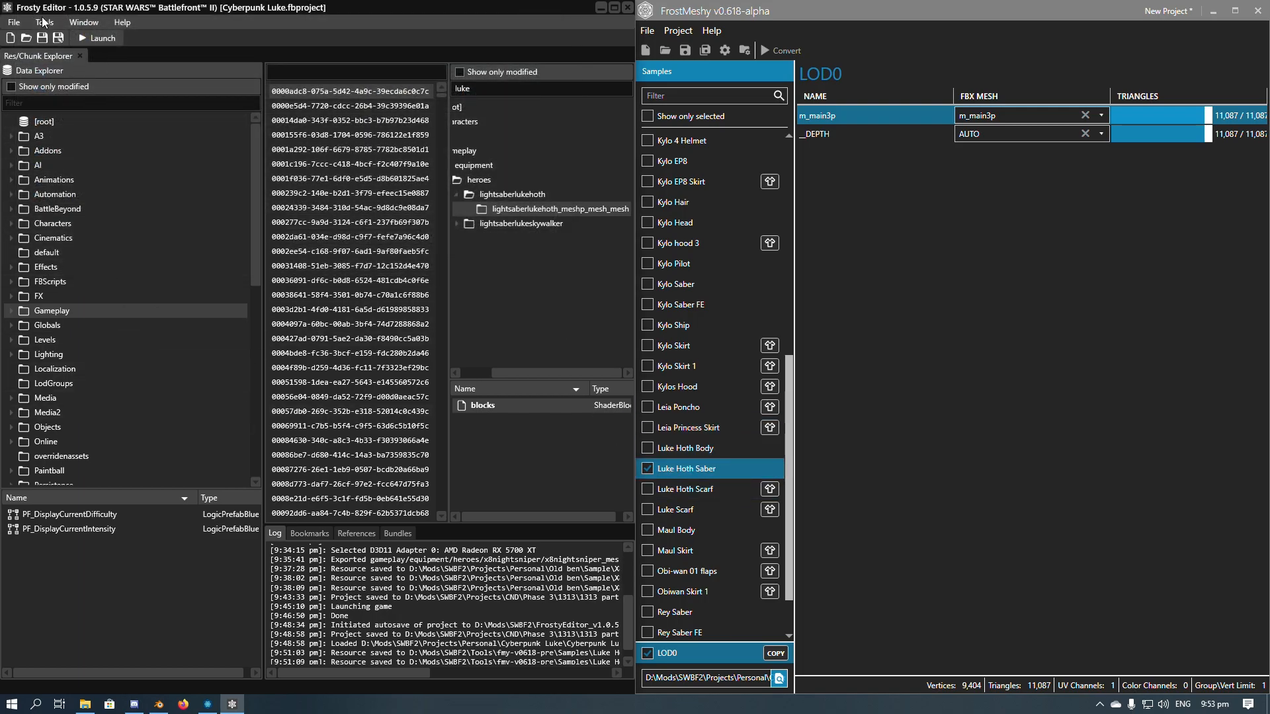
Launch Battlefront II from Frosty Editor and select Luke Skywalker in the hero collection.
left_click(101, 40)
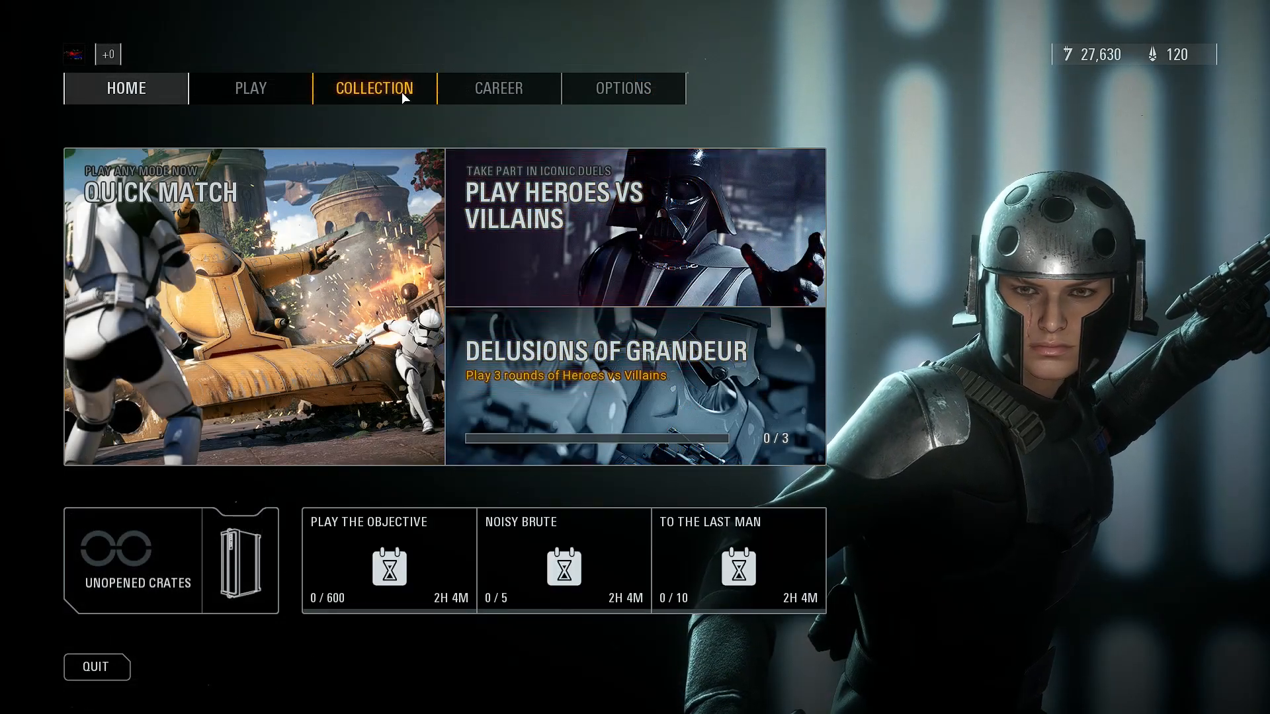
left_click(402, 92)
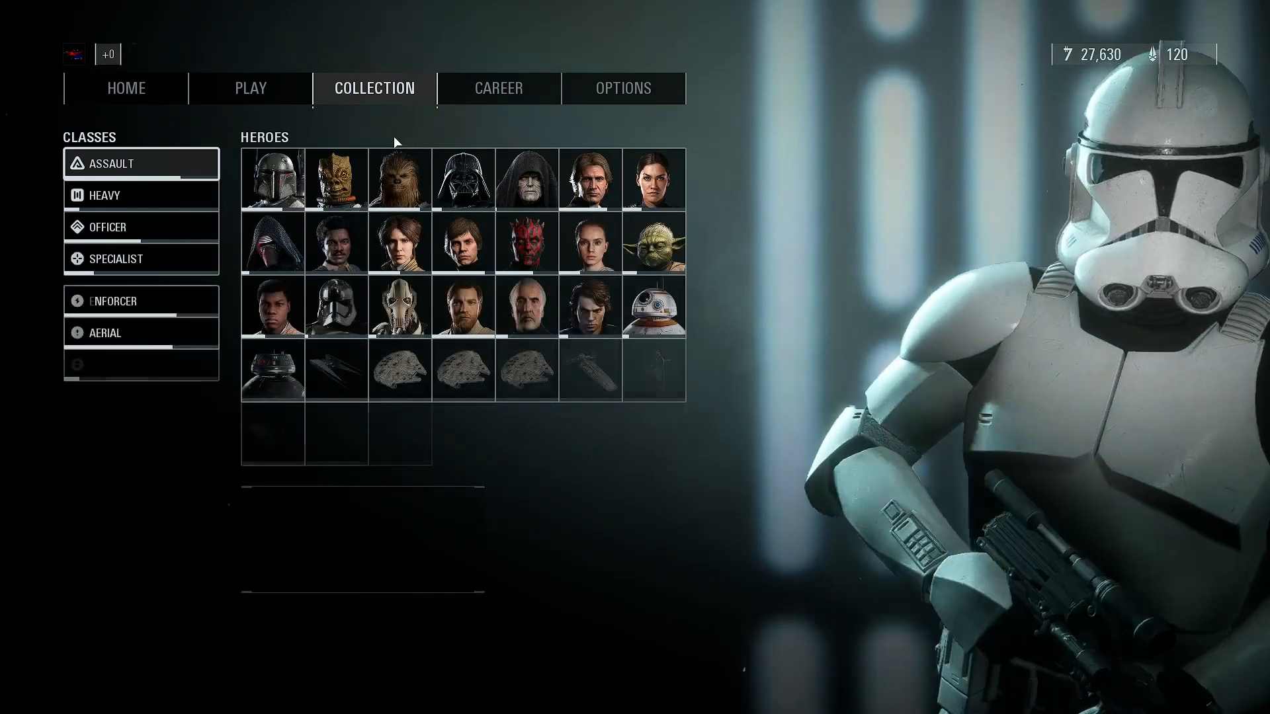
left_click(446, 252)
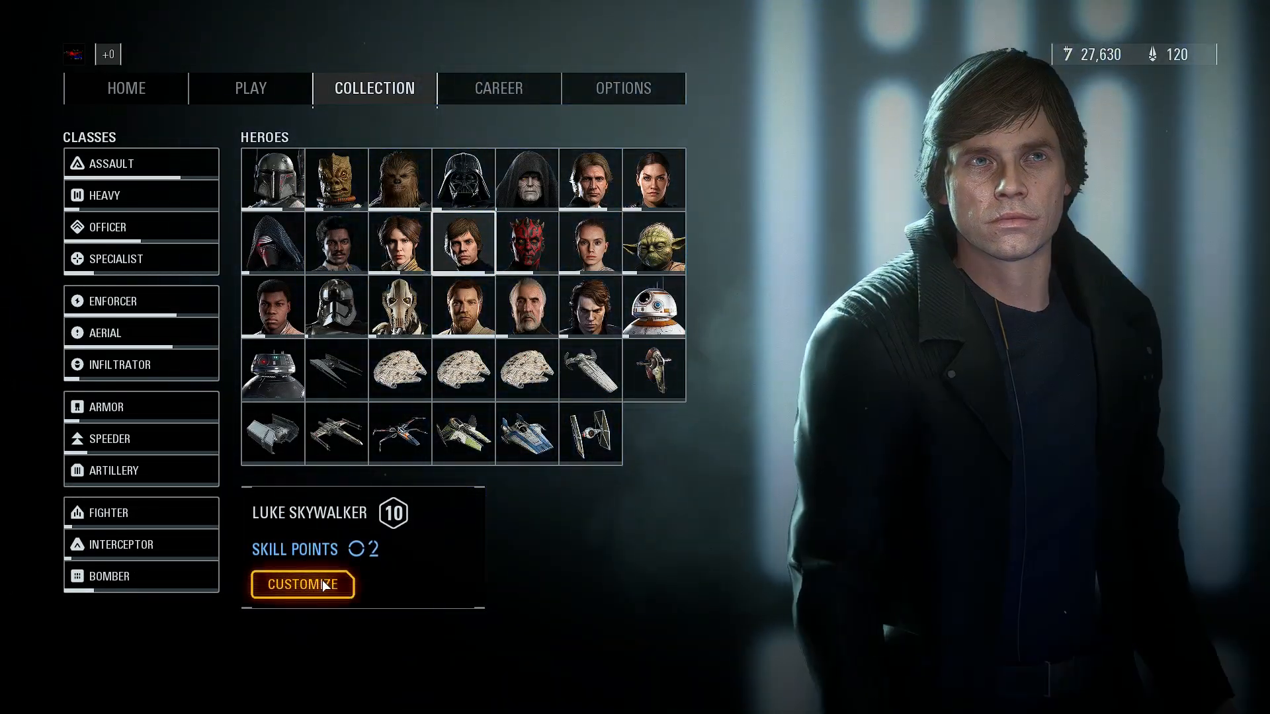
Open Luke Skywalker's customization and inspect his model, rotating and zooming to examine the replaced lightsaber, and return to the hero collection.
left_click(324, 586)
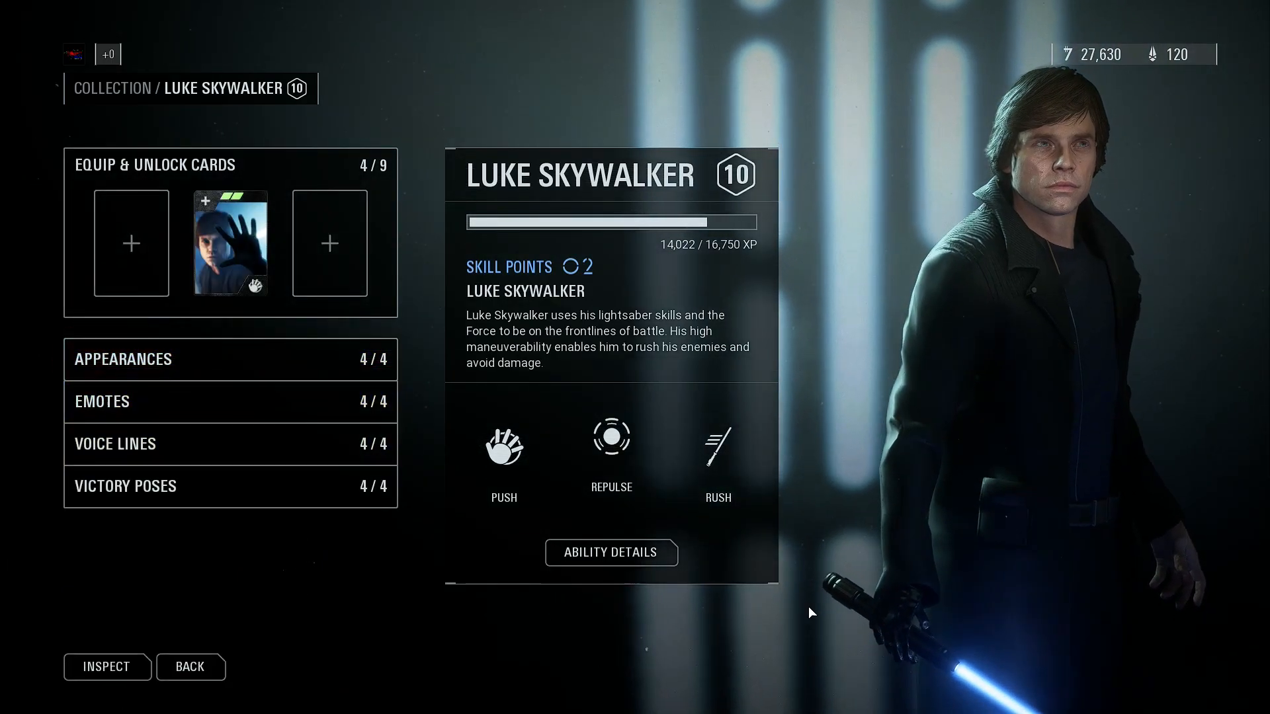
left_click(133, 658)
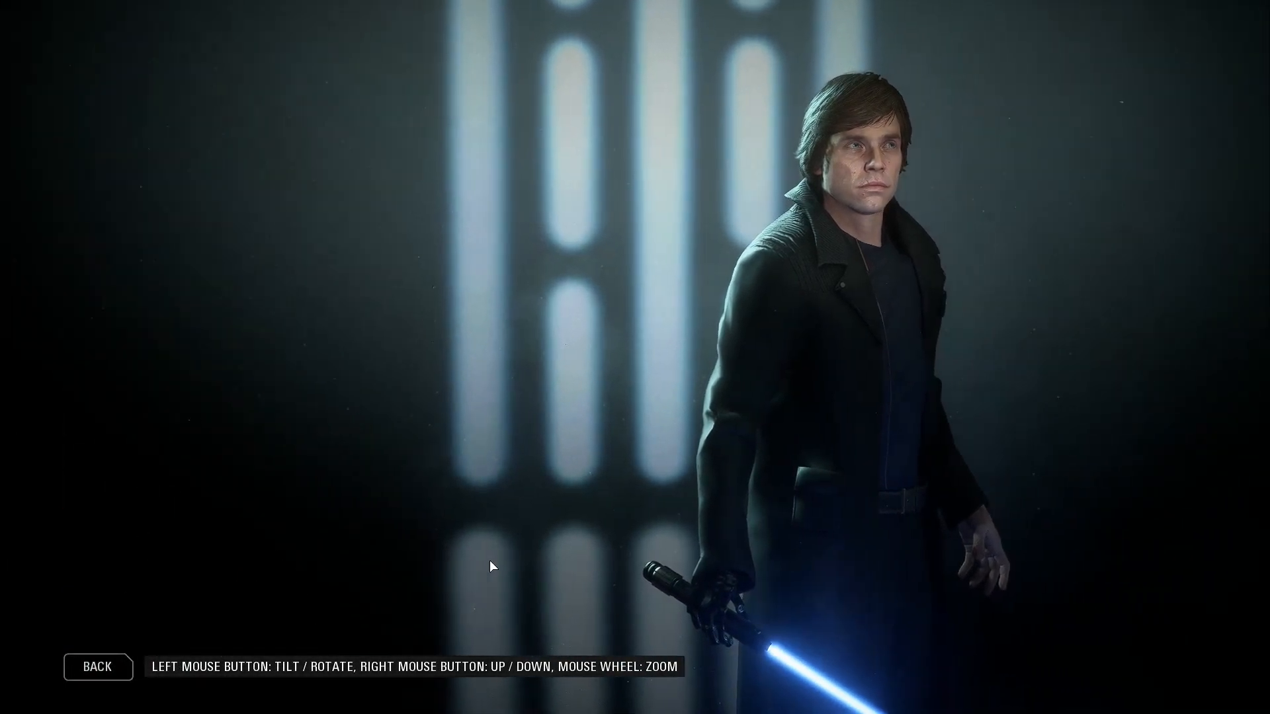
right_click_drag(537, 487, 569, 436)
left_click_drag(570, 436, 470, 456)
scroll(606, 441, "up", 5)
scroll(470, 455, "down", 5)
key("Escape")
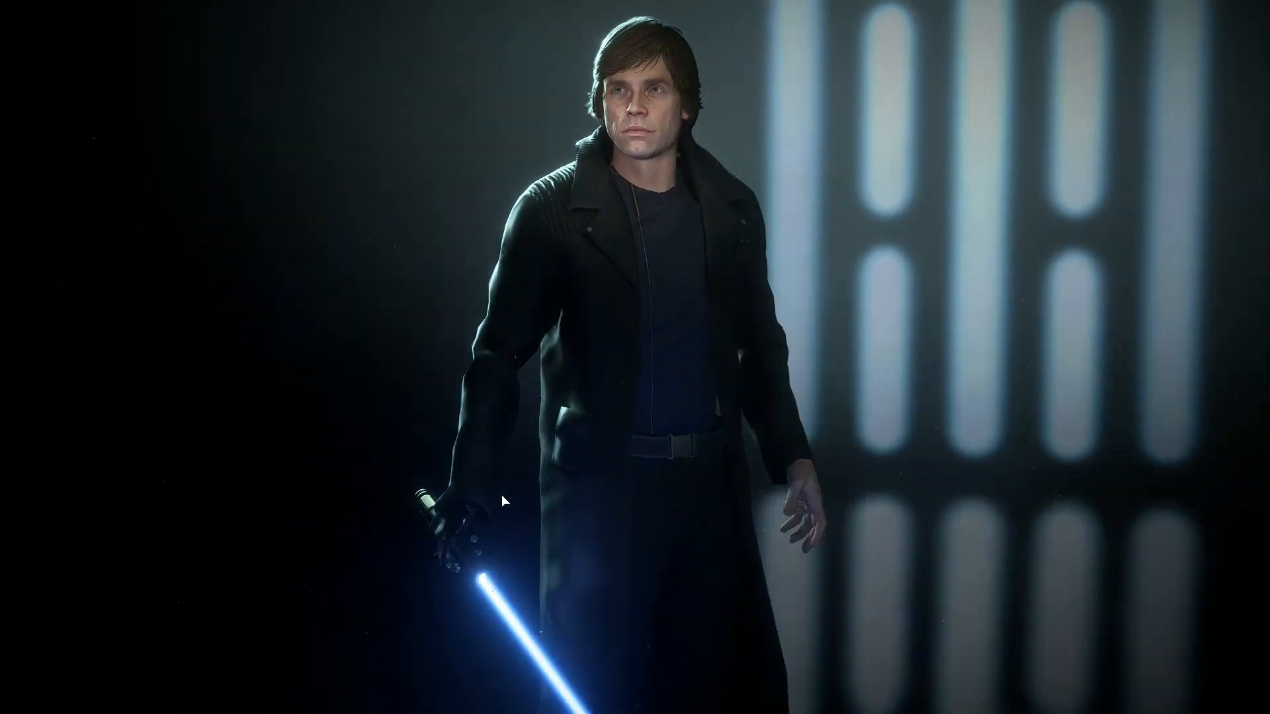
key("Escape")
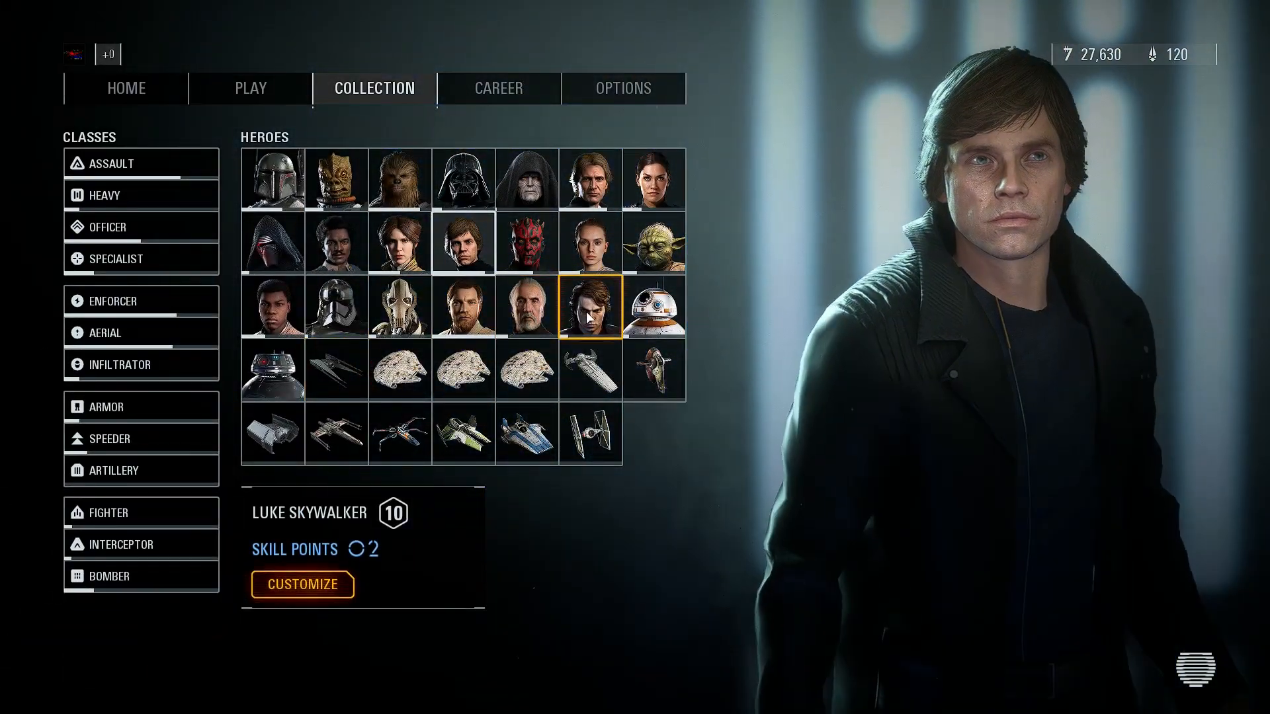
View Anakin Skywalker and Rey in the hero collection to examine their lightsabers, and return to the home screen.
left_click(588, 318)
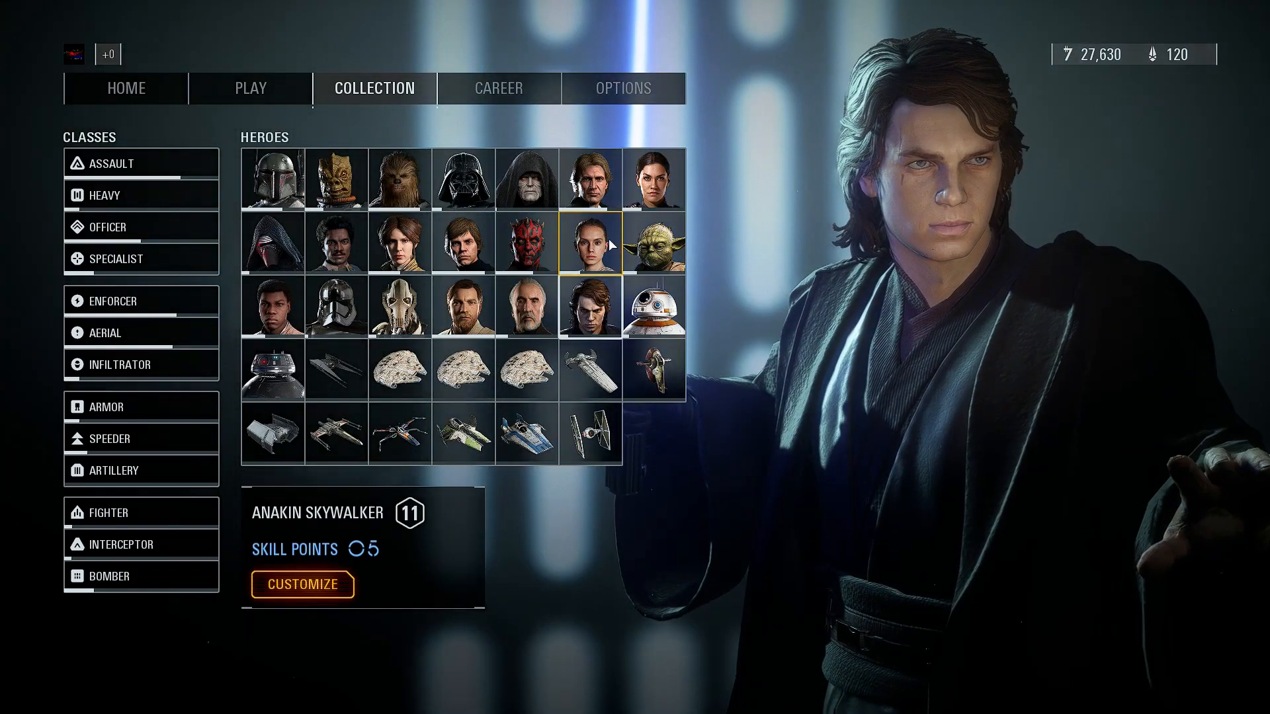
left_click(604, 242)
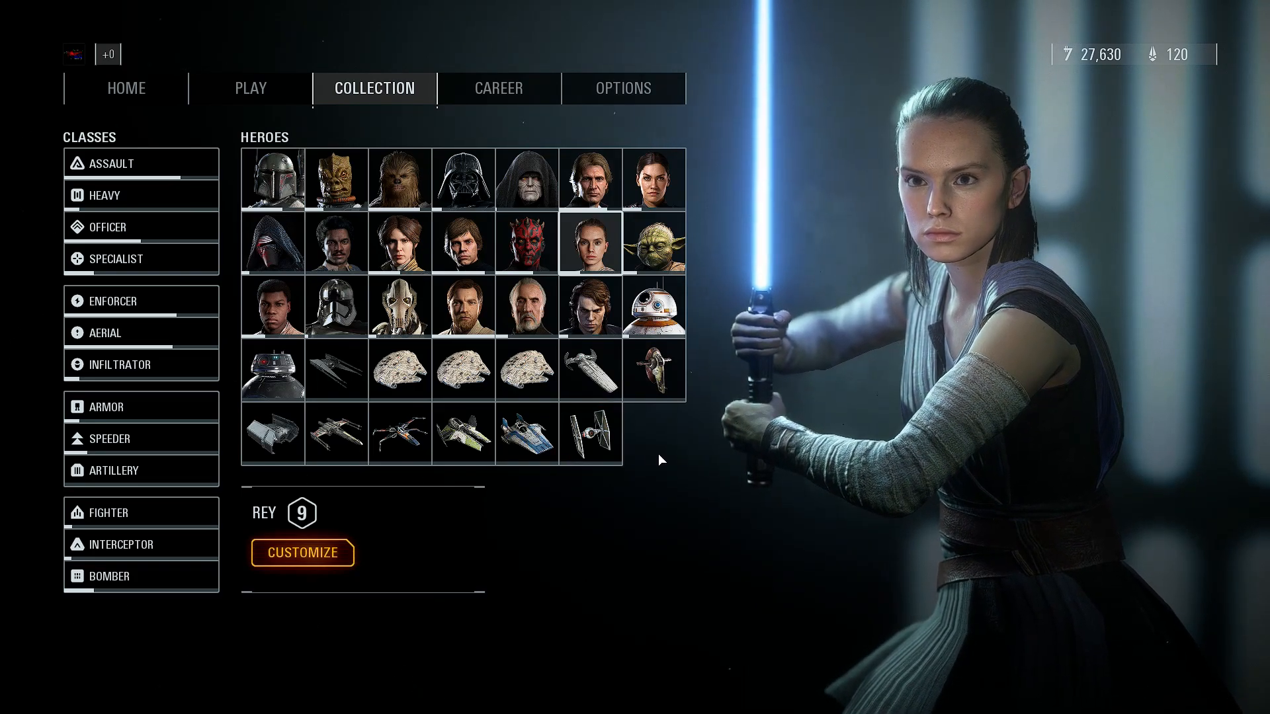
key("Escape")
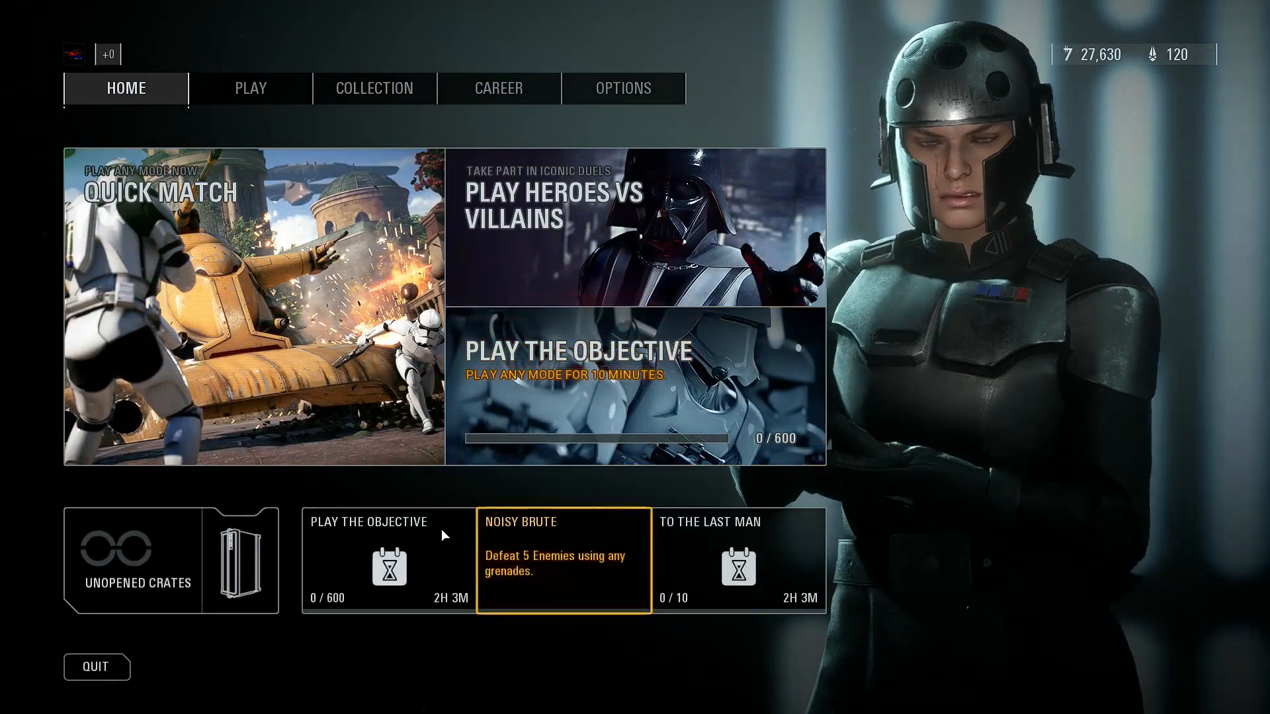